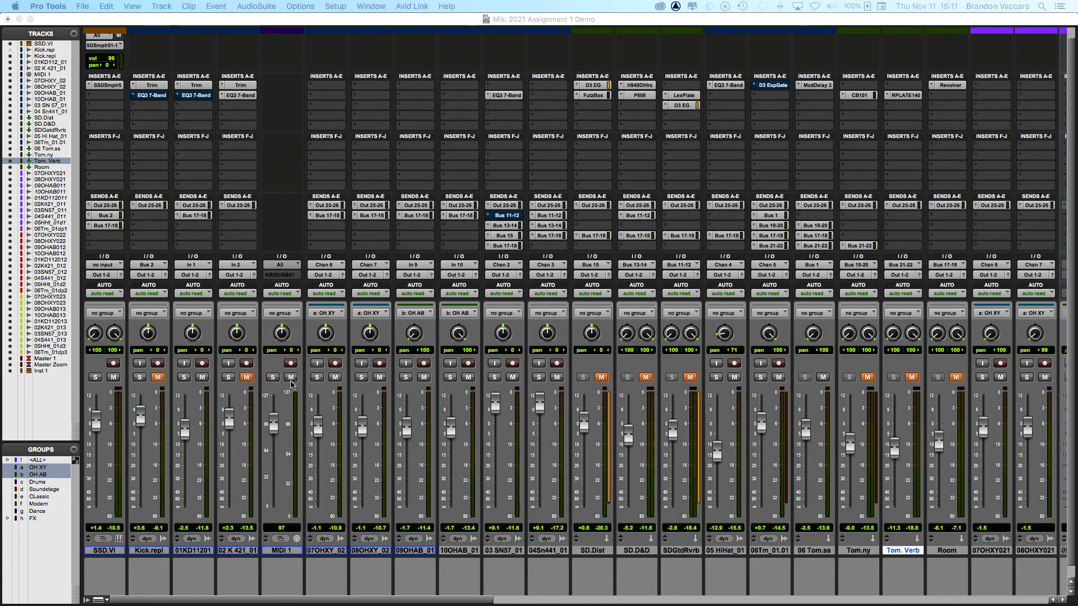
Step: Unmute 02 K 421_01, play the session, and hide the MIDI 1 track from the mixer
{"action": "left_click", "coordinate": [248, 379]}
{"action": "key", "text": "space"}
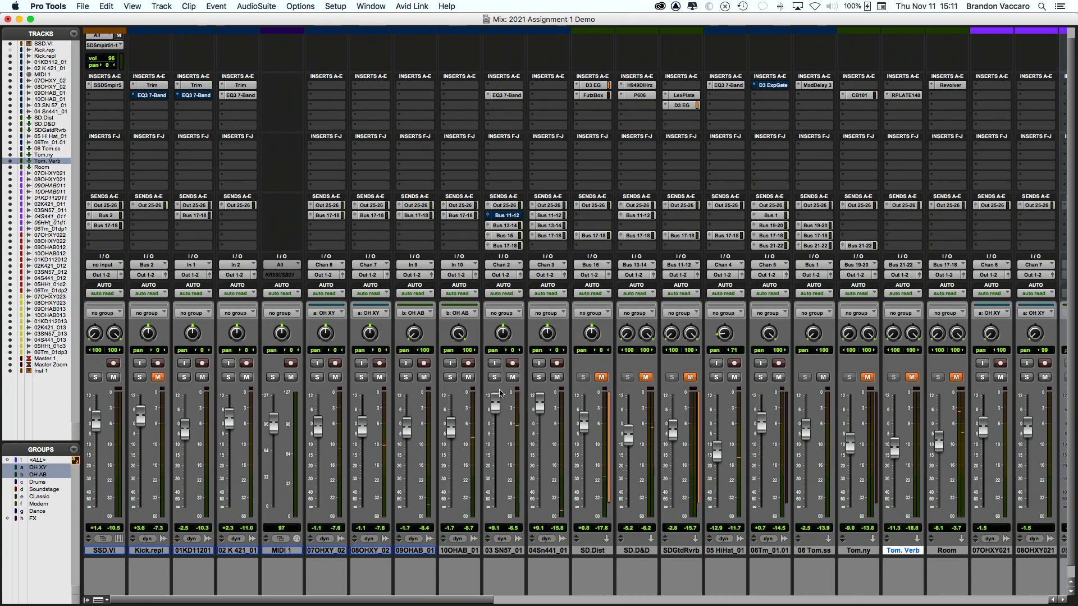
{"action": "right_click", "coordinate": [279, 557]}
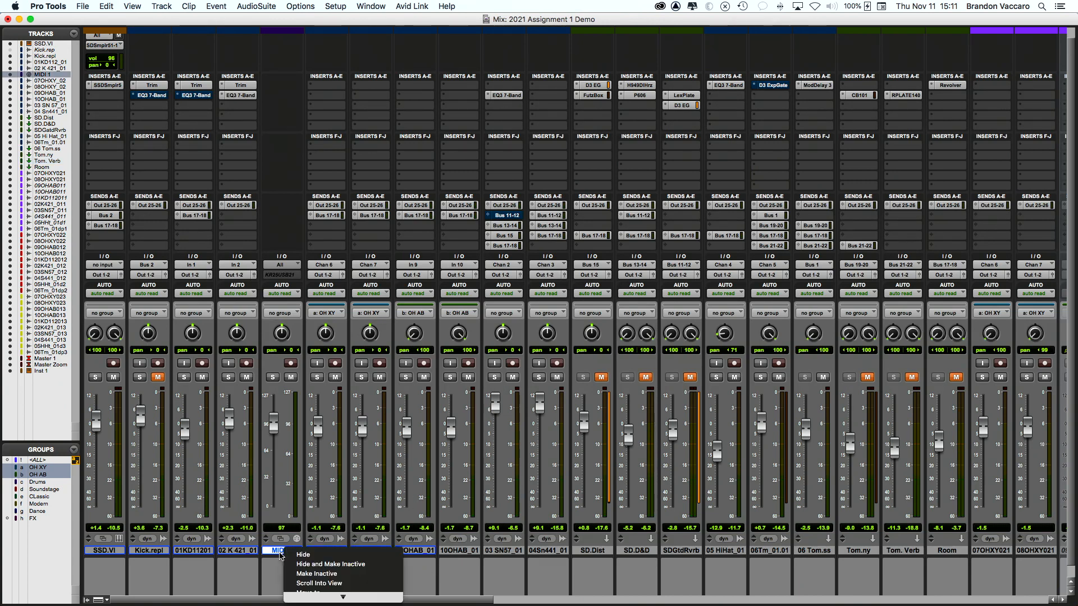
{"action": "right_click", "coordinate": [280, 555]}
{"action": "left_click", "coordinate": [295, 555]}
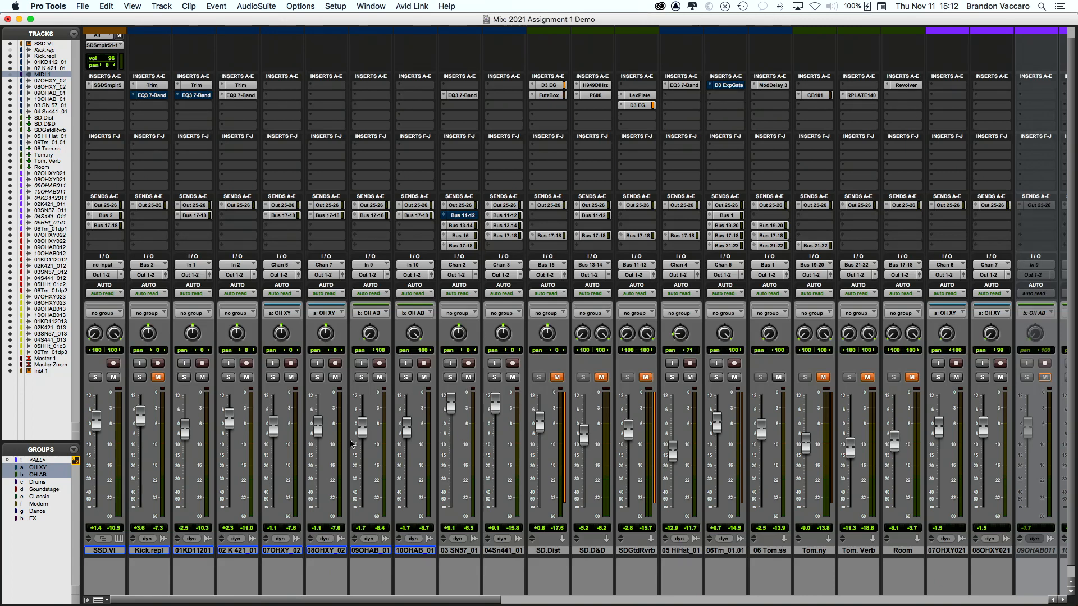
{"action": "left_click", "coordinate": [225, 380]}
{"action": "left_click", "coordinate": [185, 379]}
{"action": "left_click", "coordinate": [232, 377], "text": "shift"}
{"action": "key", "text": "space"}
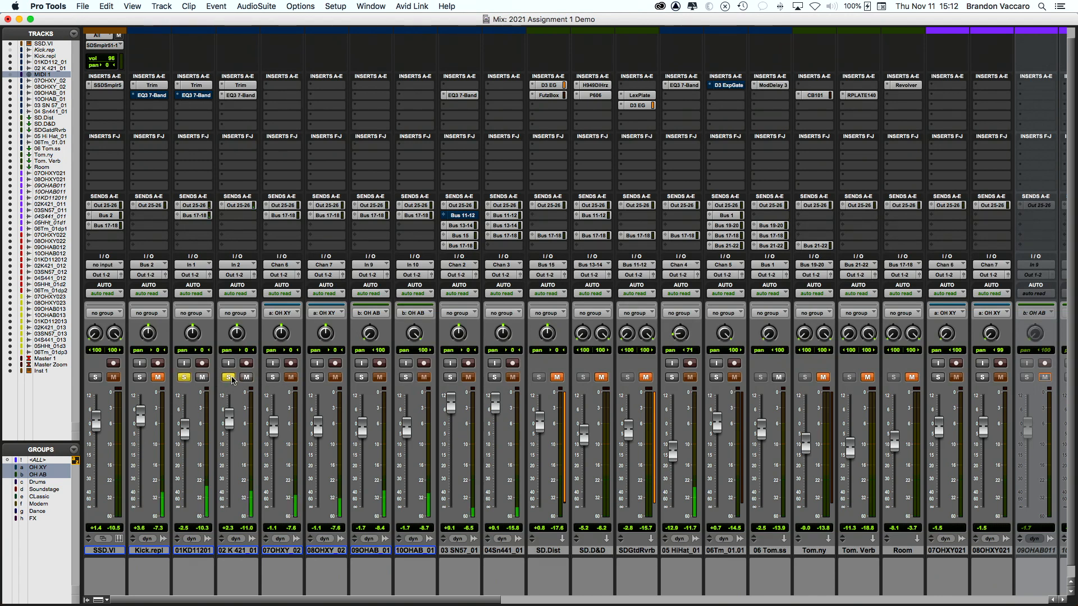
{"action": "left_click", "coordinate": [230, 378]}
{"action": "left_click", "coordinate": [230, 379]}
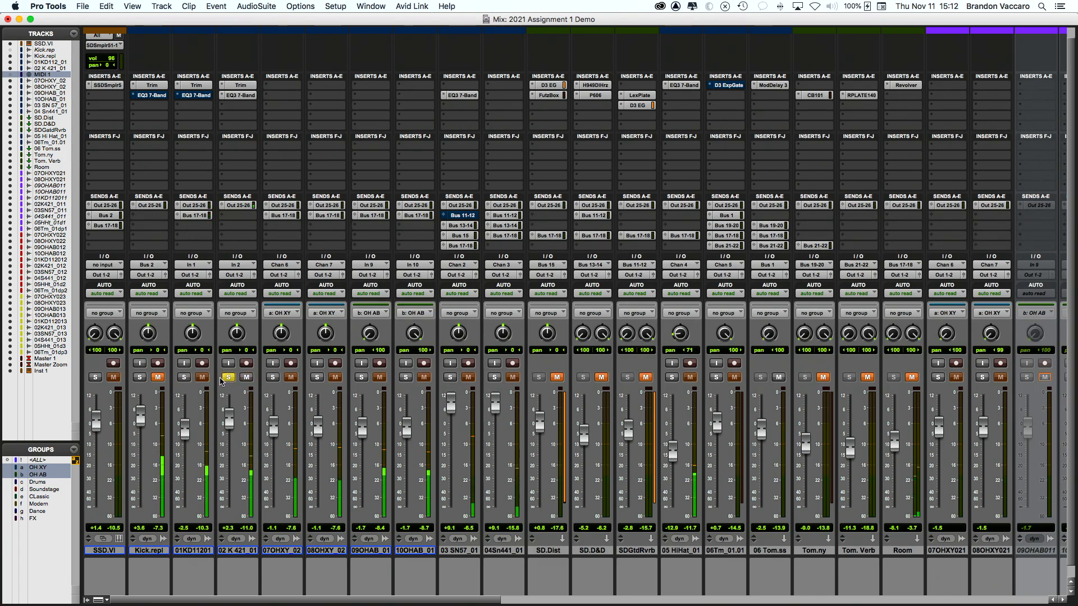
{"action": "left_click", "coordinate": [184, 379]}
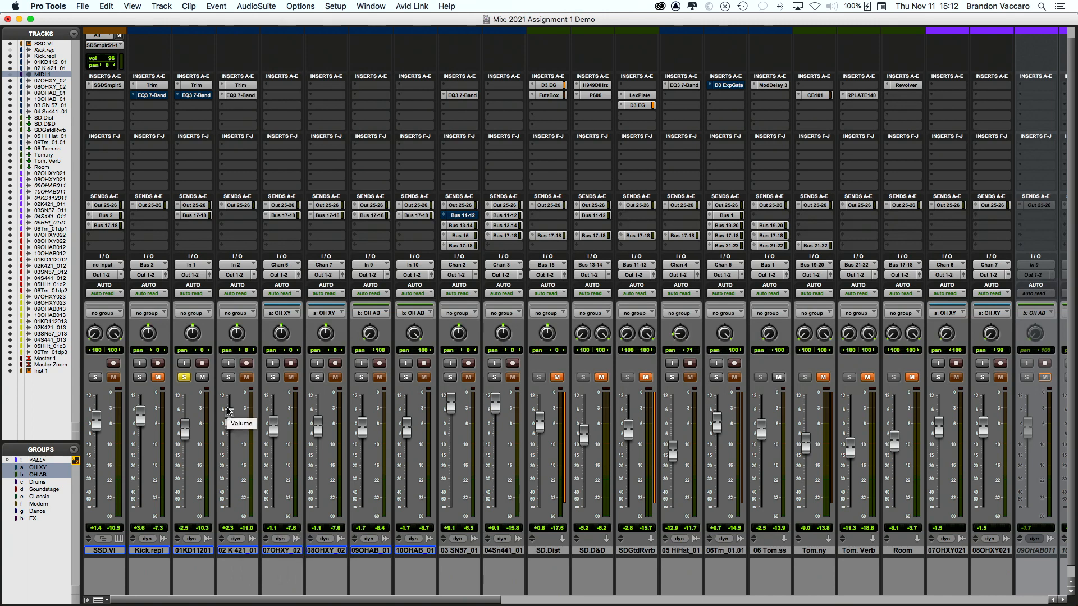
{"action": "left_click", "coordinate": [227, 379]}
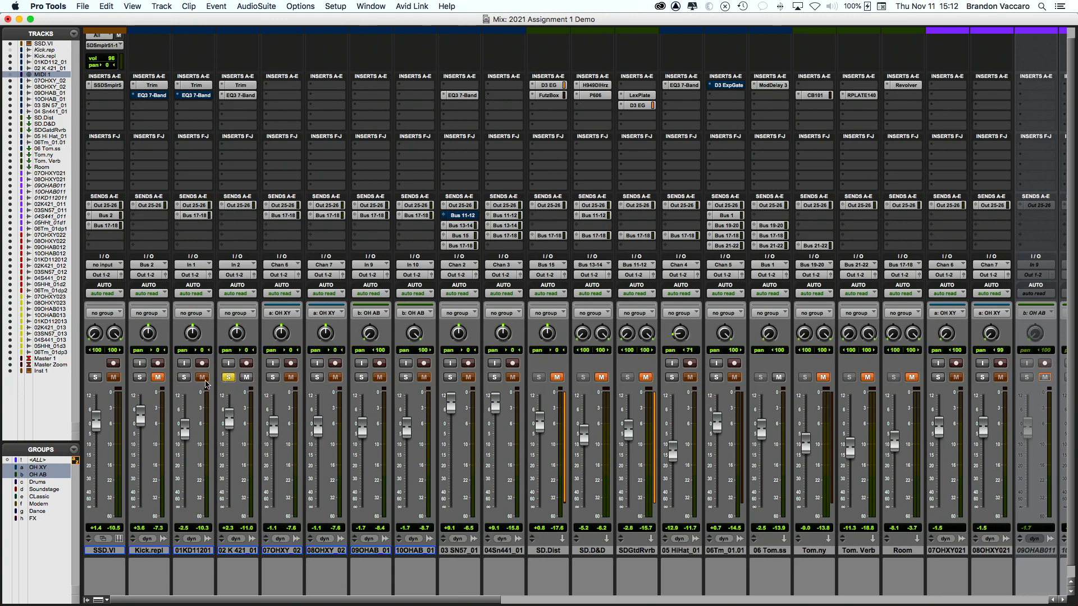
{"action": "left_click", "coordinate": [184, 378]}
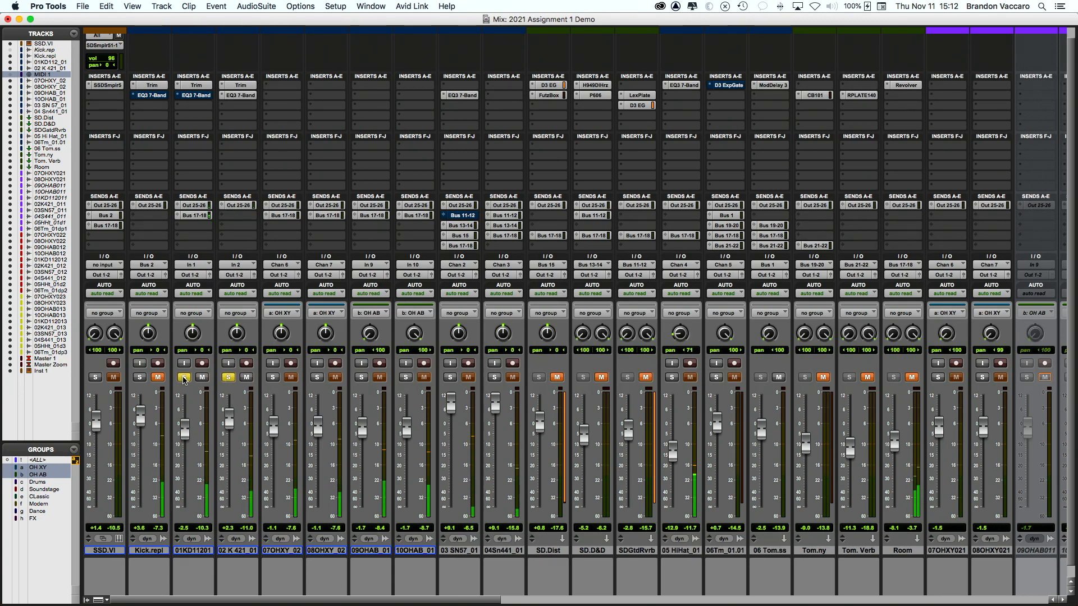
{"action": "left_click", "coordinate": [228, 377]}
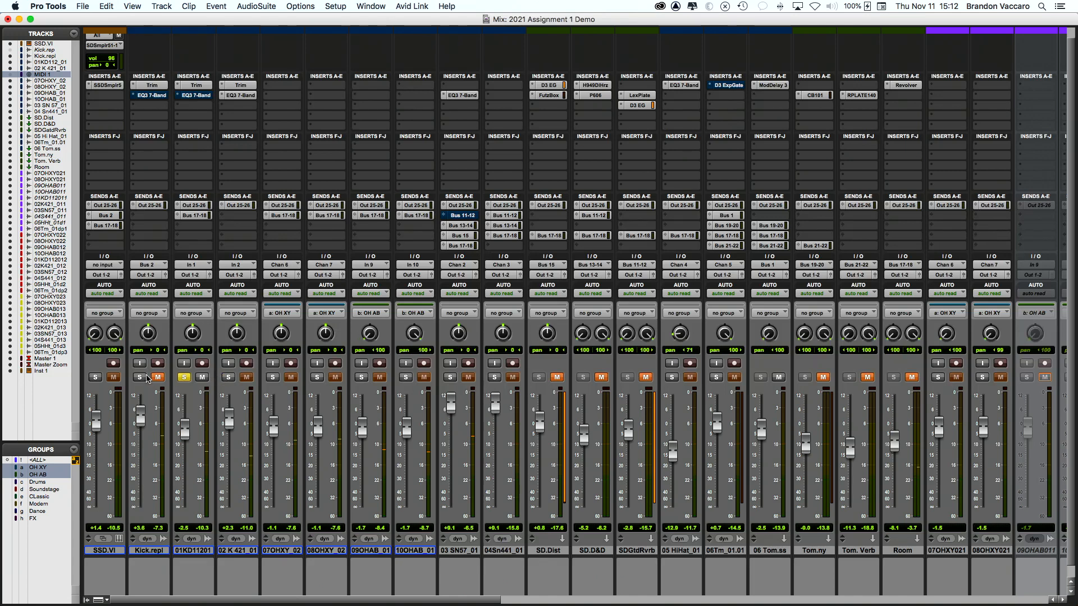
{"action": "left_click", "coordinate": [183, 379]}
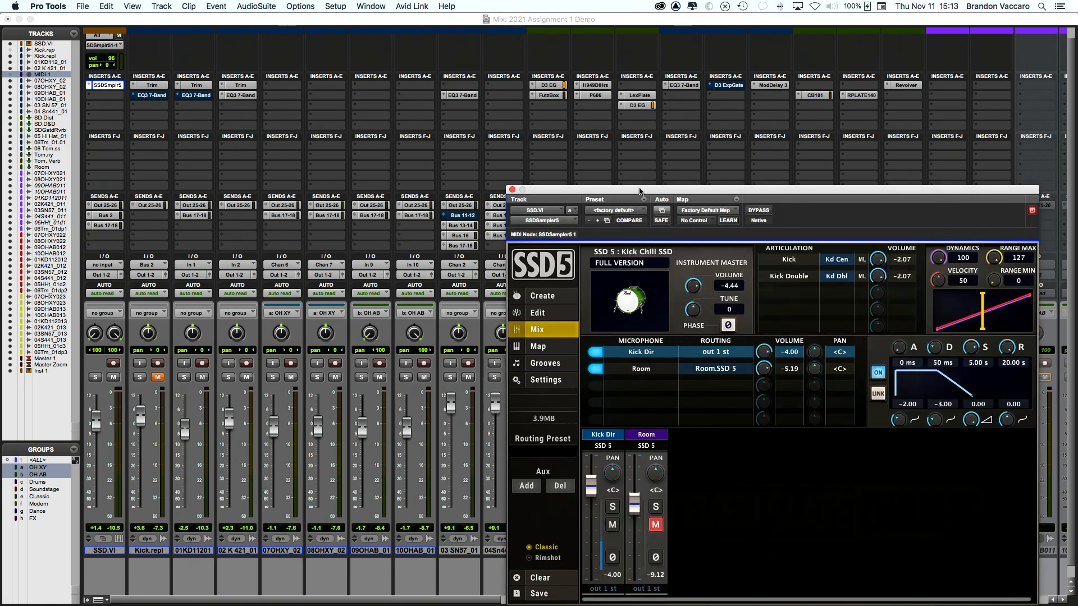
{"action": "left_click_drag", "start_coordinate": [643, 189], "coordinate": [367, 103]}
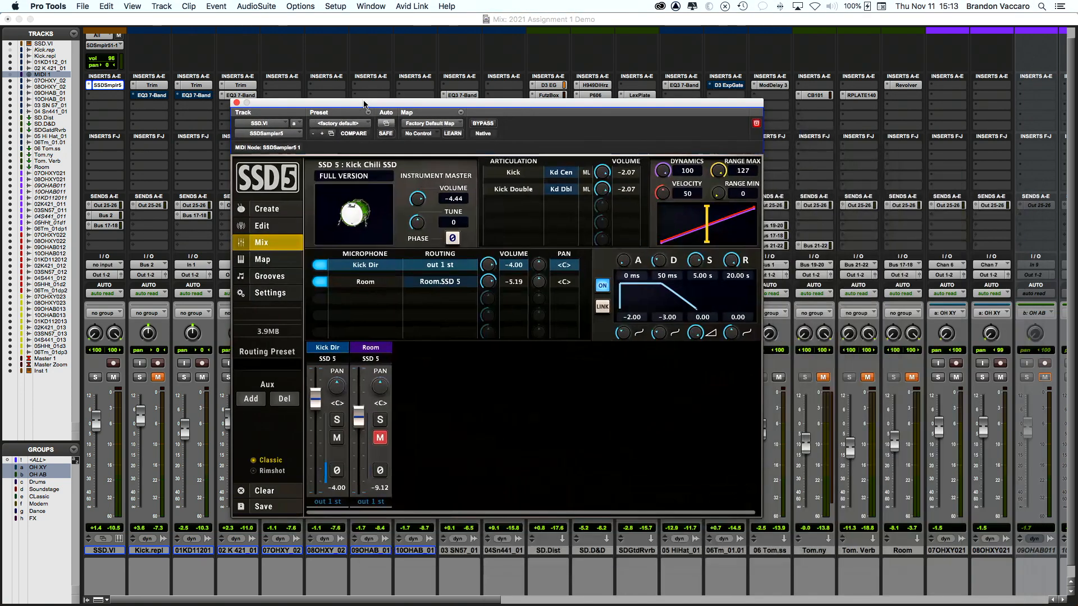
{"action": "left_click", "coordinate": [267, 209]}
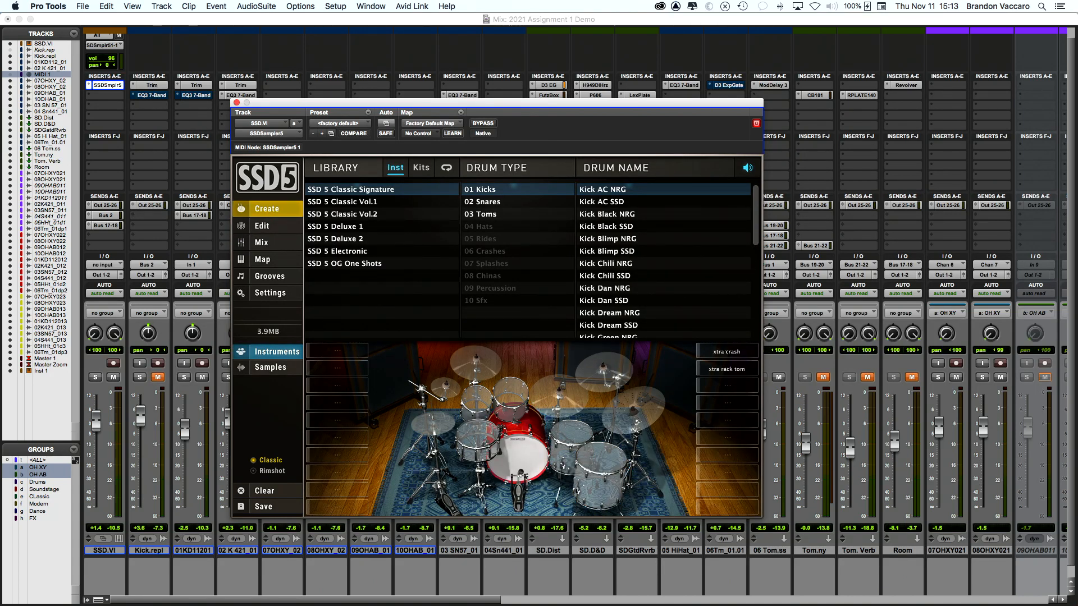
{"action": "left_click", "coordinate": [515, 462]}
{"action": "left_click", "coordinate": [515, 462]}
{"action": "left_click", "coordinate": [515, 462]}
{"action": "left_click", "coordinate": [515, 463]}
{"action": "left_click", "coordinate": [515, 462]}
{"action": "left_click", "coordinate": [514, 462]}
{"action": "left_click", "coordinate": [262, 243]}
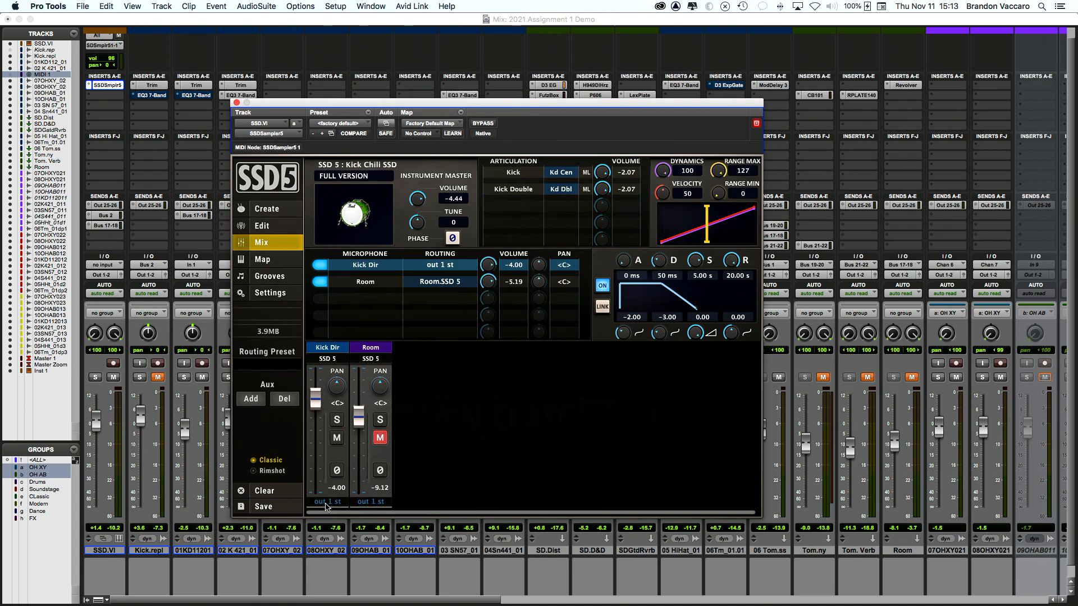
{"action": "left_click", "coordinate": [380, 439]}
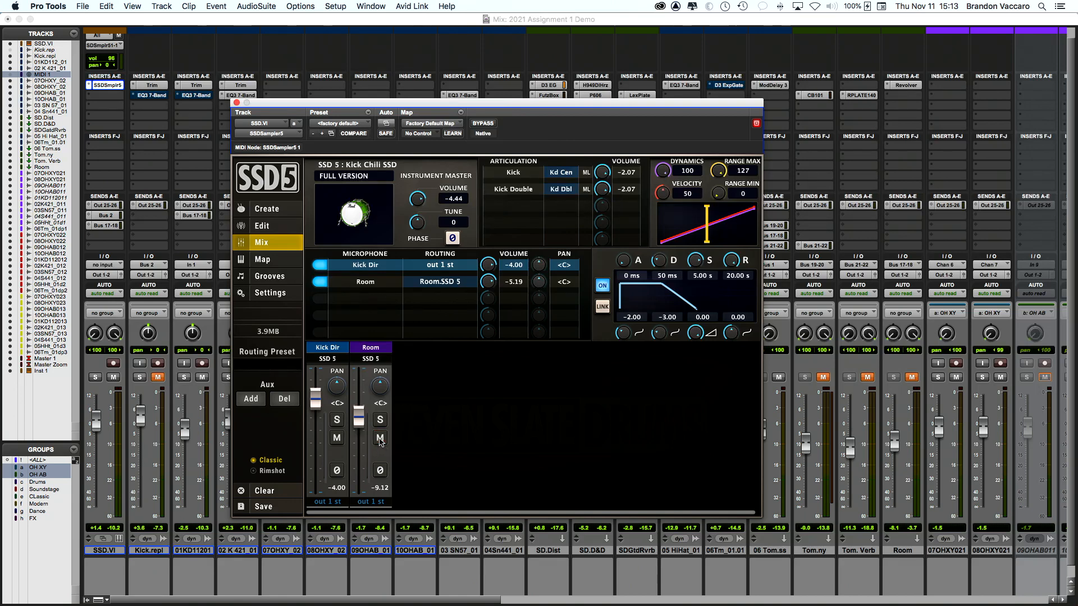
{"action": "left_click", "coordinate": [354, 217]}
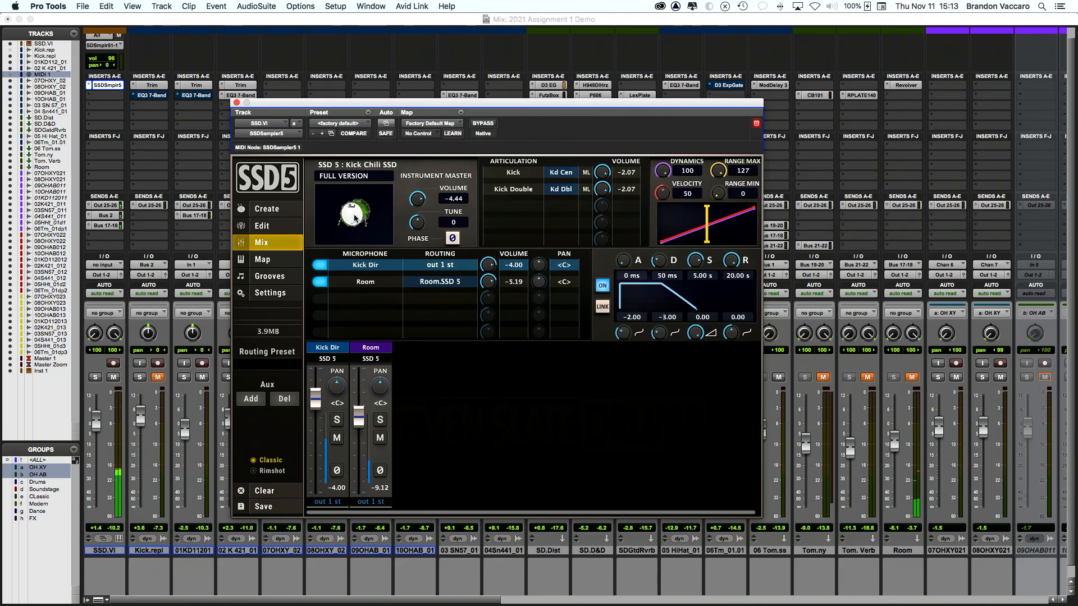
{"action": "left_click", "coordinate": [380, 438]}
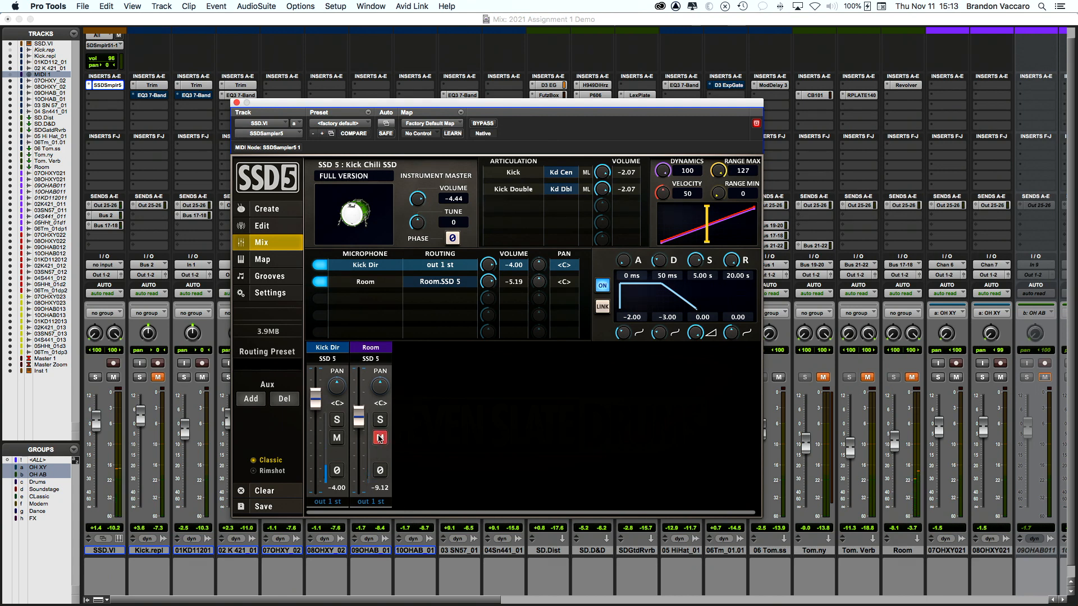
{"action": "left_click", "coordinate": [353, 220]}
{"action": "left_click", "coordinate": [236, 103]}
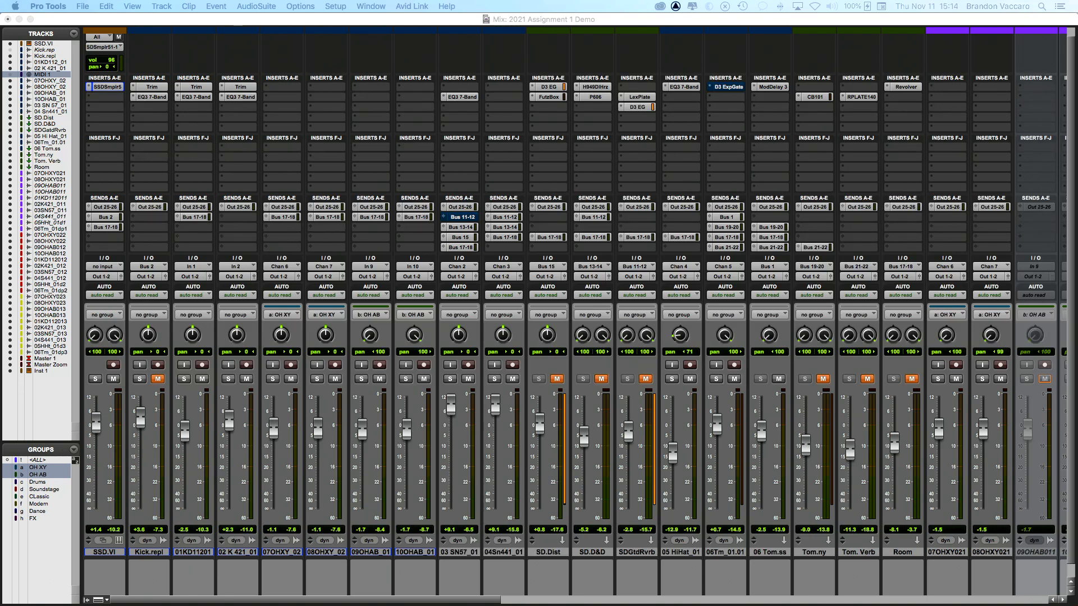
Step: In the SSD.VI MIDI Editor, select each of the three kick notes, then return to the Edit window
{"action": "key", "text": "ctrl+="}
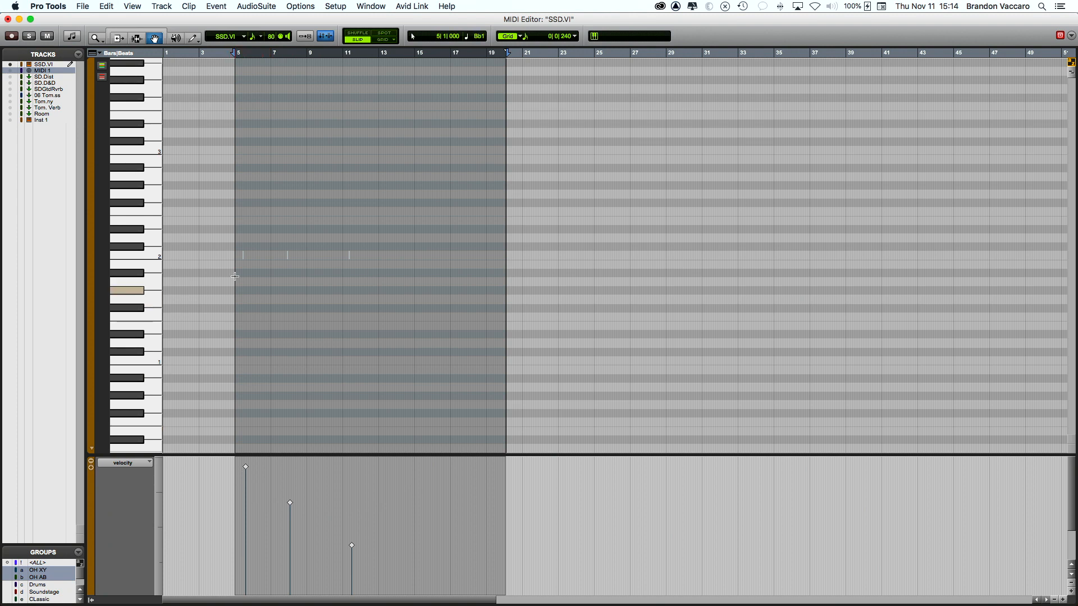
{"action": "left_click", "coordinate": [241, 508]}
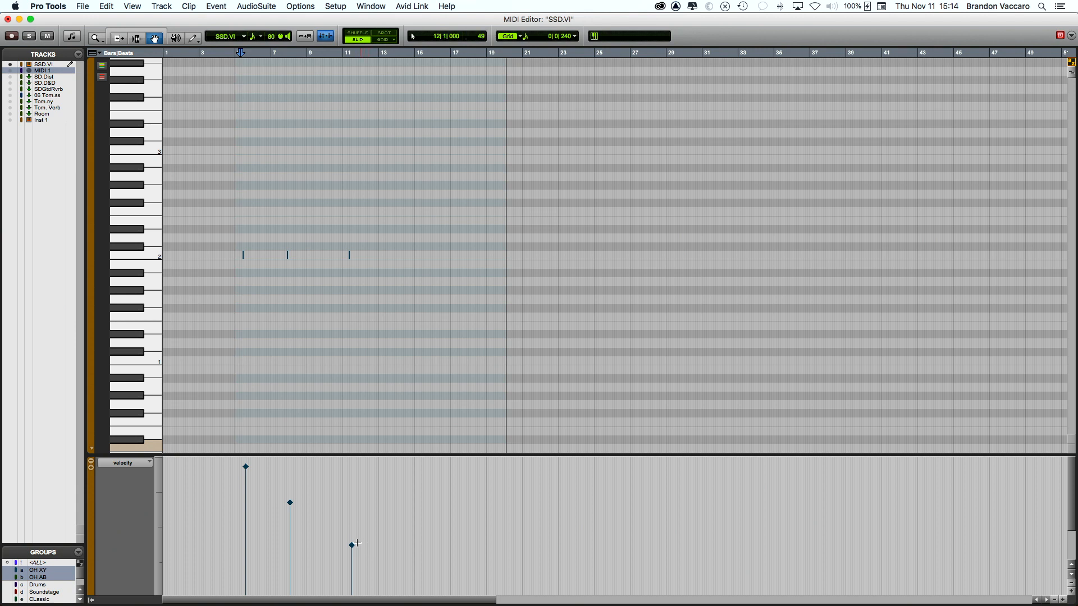
{"action": "left_click", "coordinate": [246, 467]}
{"action": "left_click", "coordinate": [290, 503]}
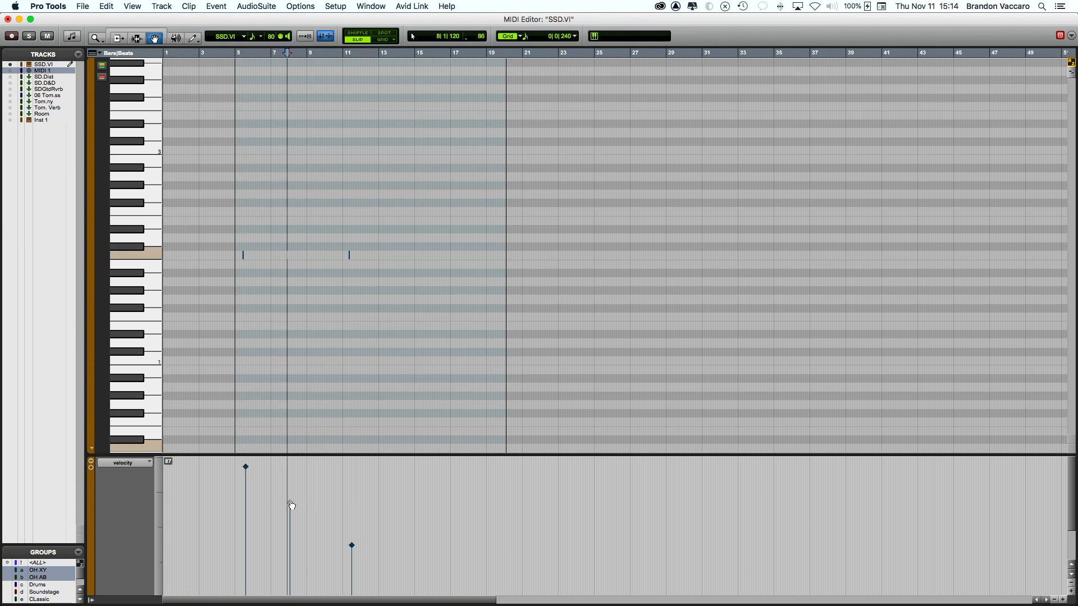
{"action": "left_click", "coordinate": [352, 546]}
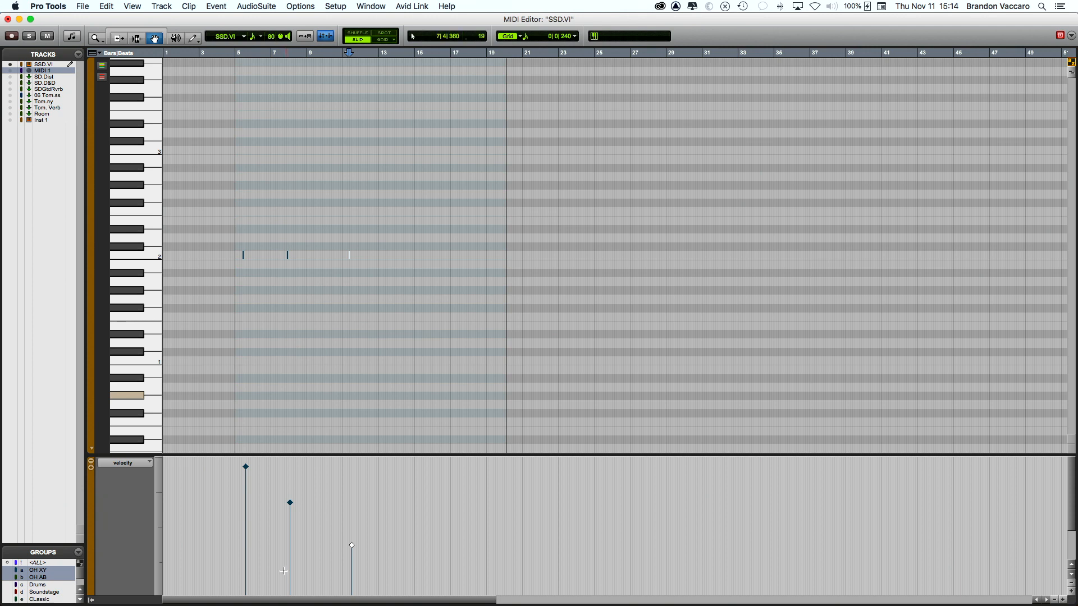
{"action": "left_click_drag", "start_coordinate": [279, 1], "coordinate": [260, 10]}
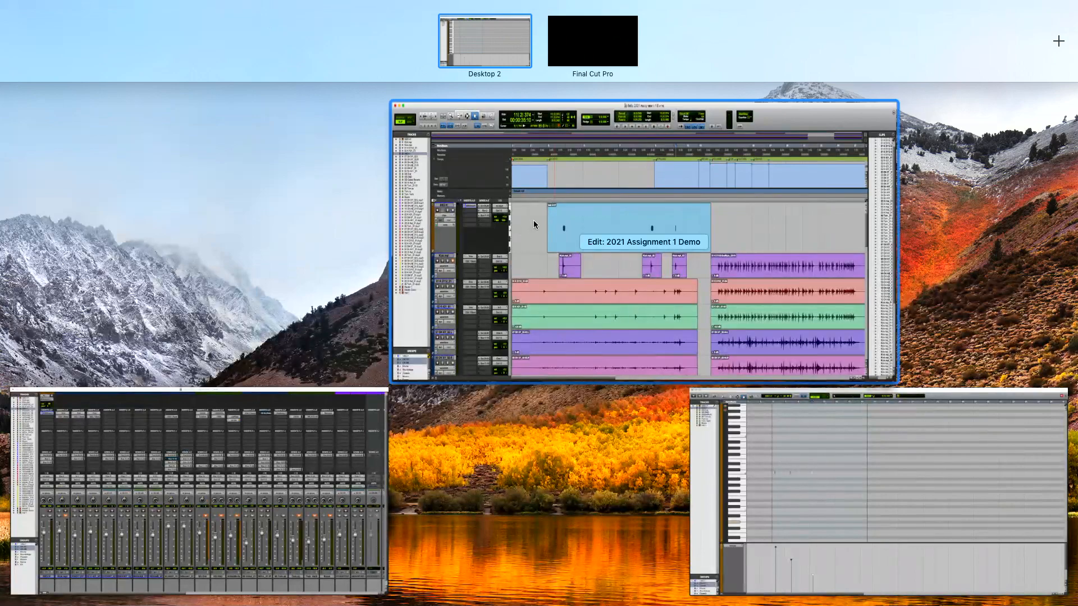
Step: Mute SSD.VI, unmute and solo Kick.repl, and select the Kick.repl_01 clip
{"action": "left_click", "coordinate": [534, 221]}
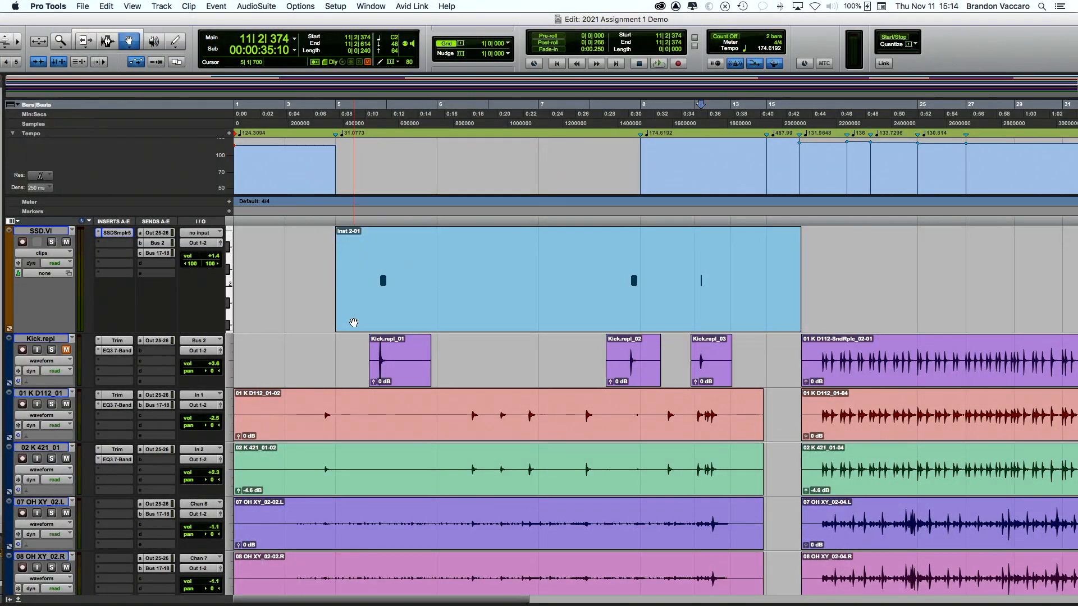
{"action": "left_click", "coordinate": [372, 235]}
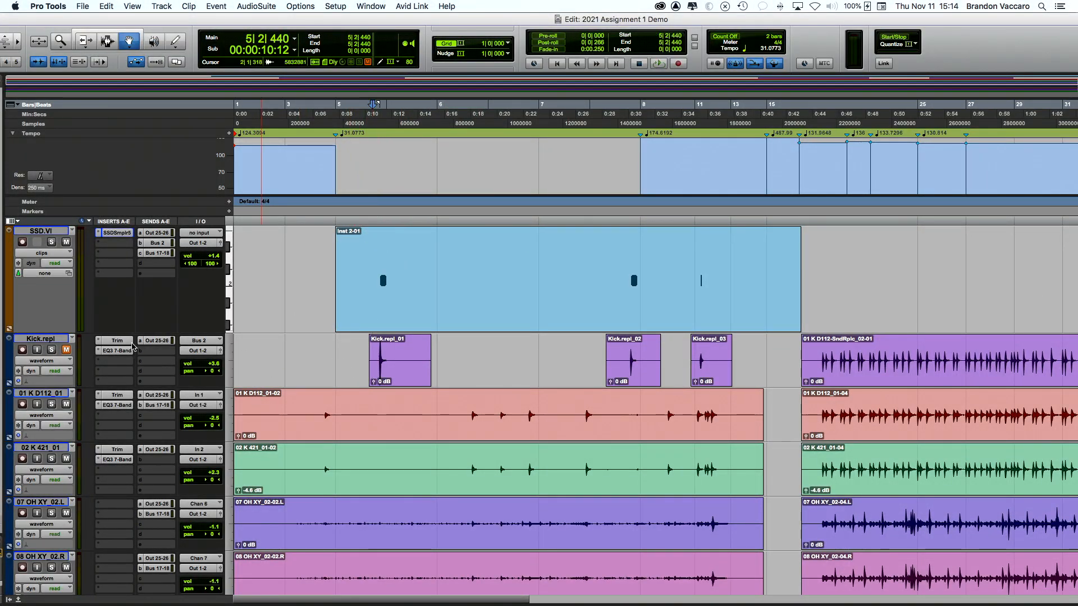
{"action": "left_click", "coordinate": [66, 242]}
{"action": "left_click", "coordinate": [65, 350]}
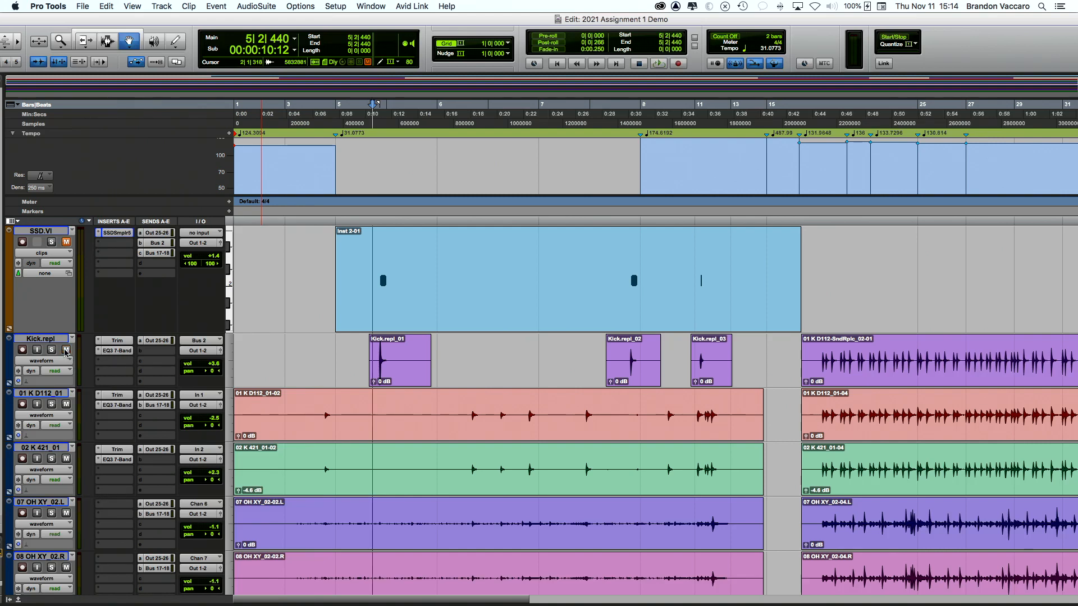
{"action": "left_click", "coordinate": [51, 350]}
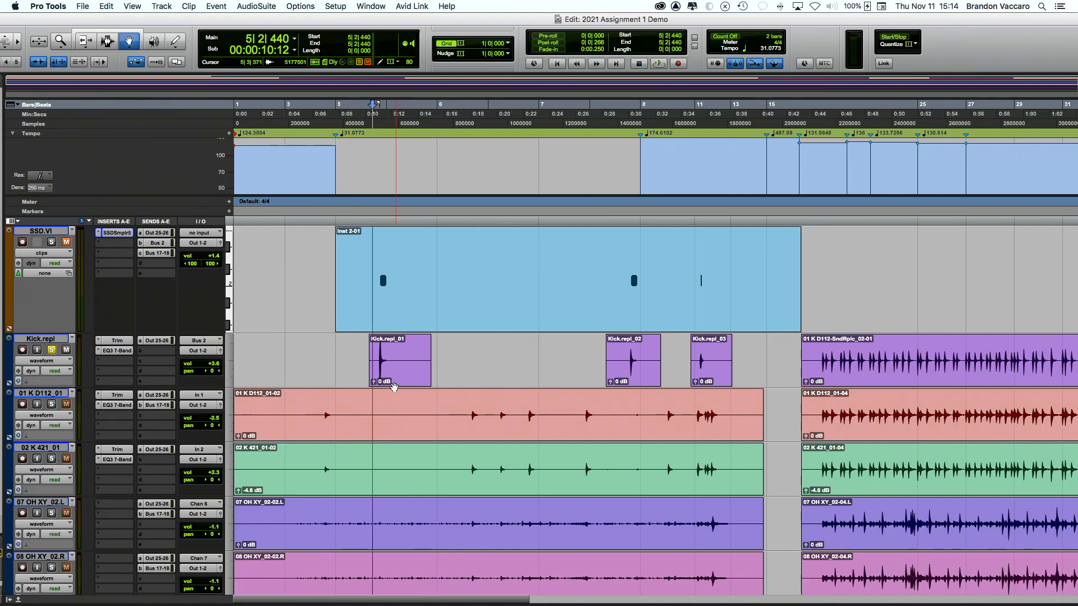
{"action": "scroll", "coordinate": [455, 368], "scroll_direction": "right", "scroll_amount": 5}
{"action": "scroll", "coordinate": [455, 367], "scroll_direction": "left", "scroll_amount": 2}
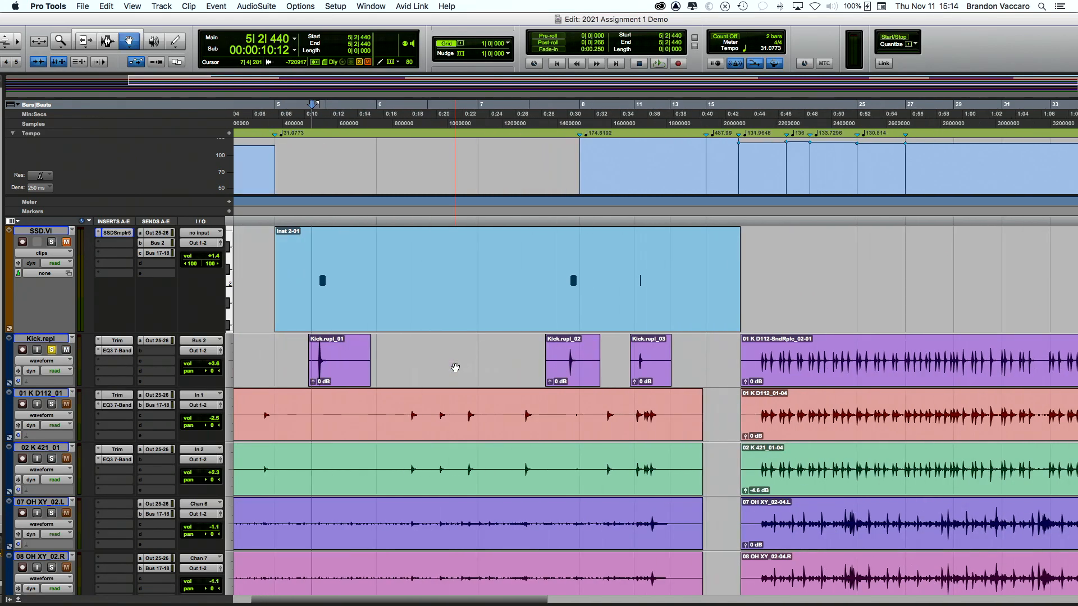
{"action": "left_click", "coordinate": [347, 353]}
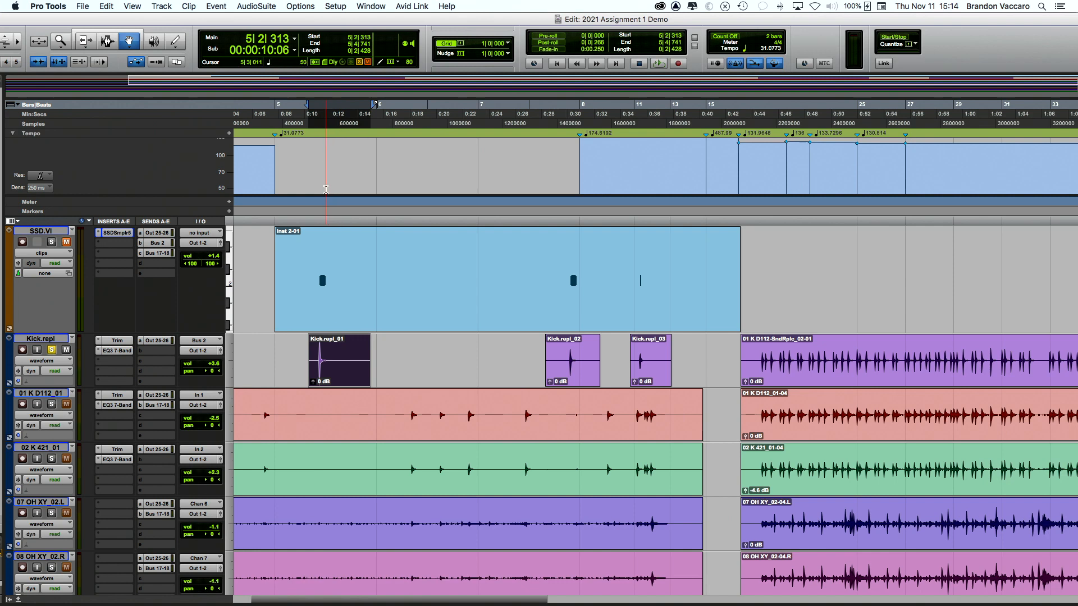
Step: Audition the soloed Kick.repl from the first kick, from bar 7 and from bar 10
{"action": "left_click", "coordinate": [315, 222]}
{"action": "key", "text": "space"}
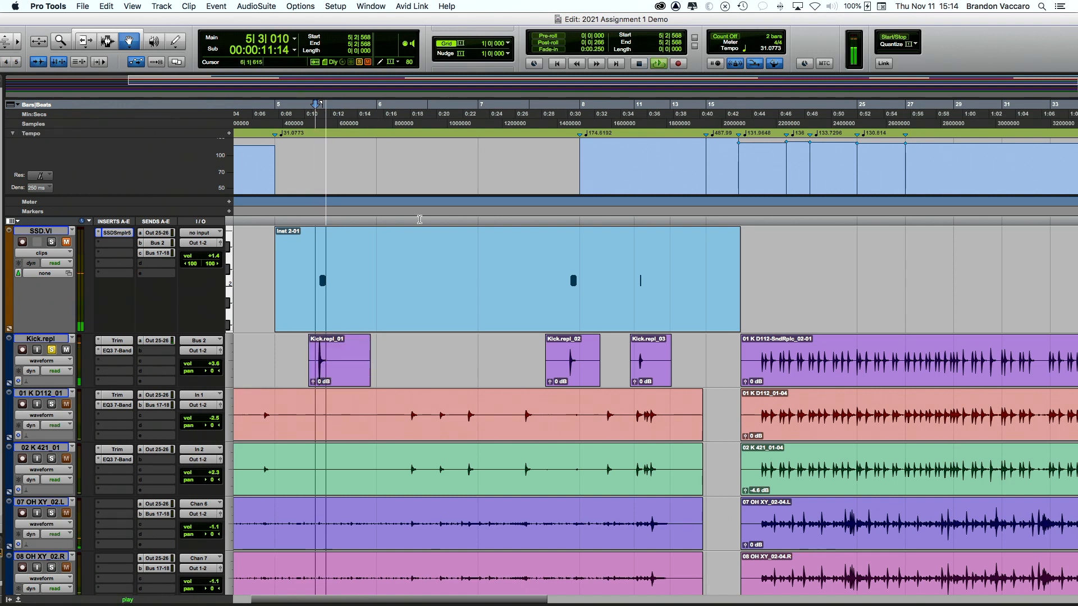
{"action": "key", "text": "space"}
{"action": "left_click", "coordinate": [563, 224]}
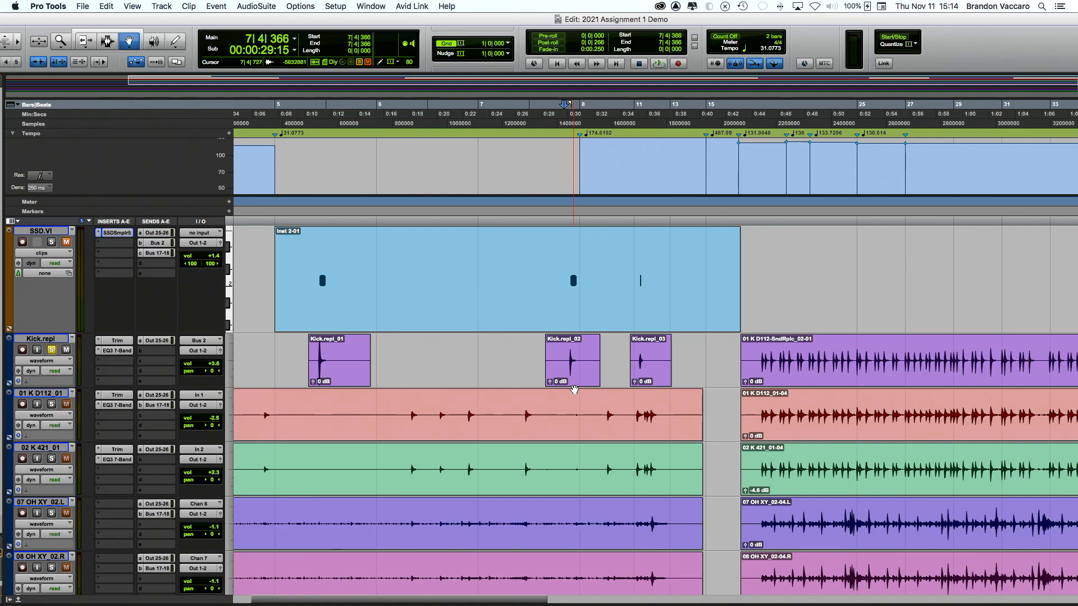
{"action": "key", "text": "space"}
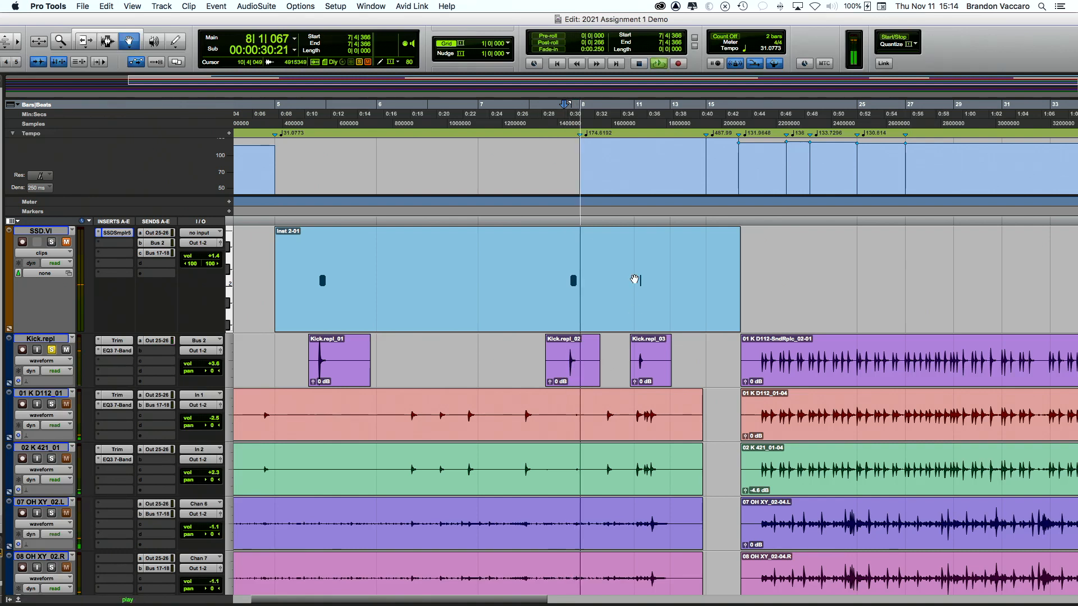
{"action": "key", "text": "space"}
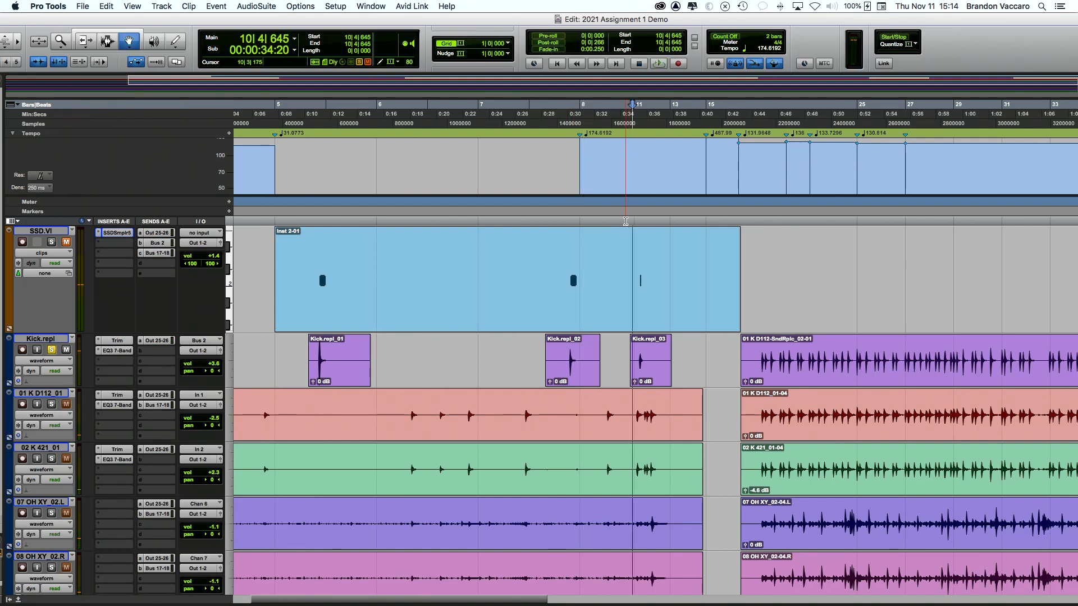
{"action": "key", "text": "space"}
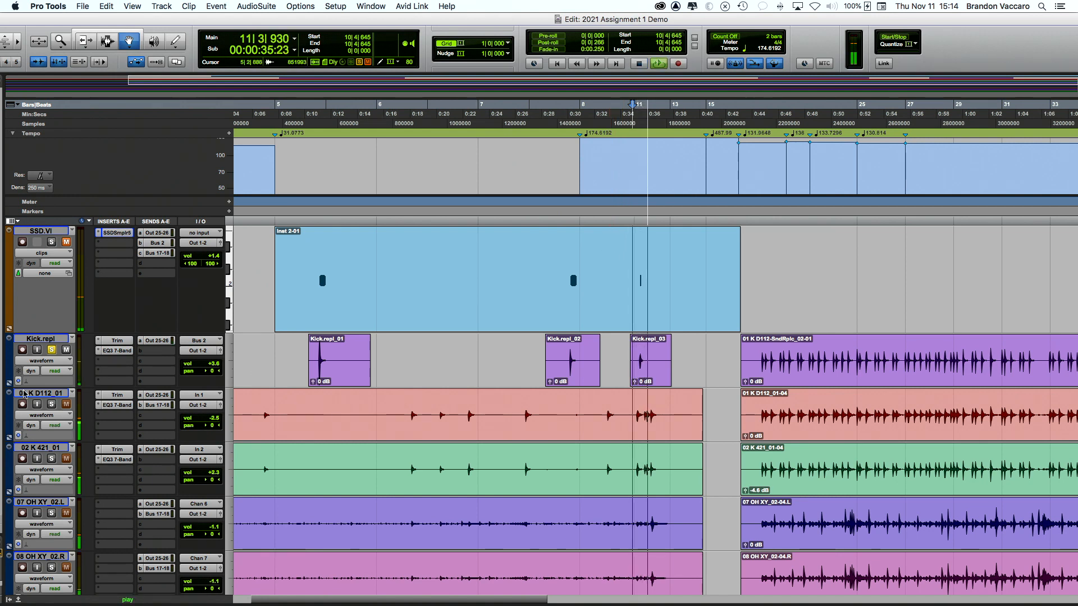
{"action": "key", "text": "space"}
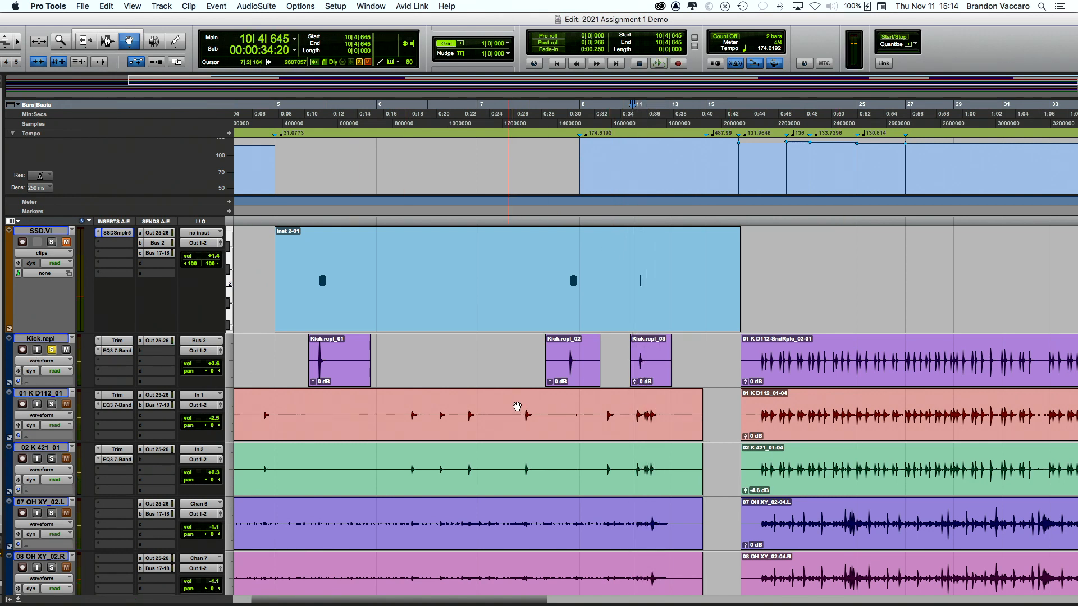
Step: Delete the long D112 replacement clip and set a Selector edit point inside Kick.repl_01
{"action": "left_click", "coordinate": [779, 365]}
{"action": "key", "text": "Delete"}
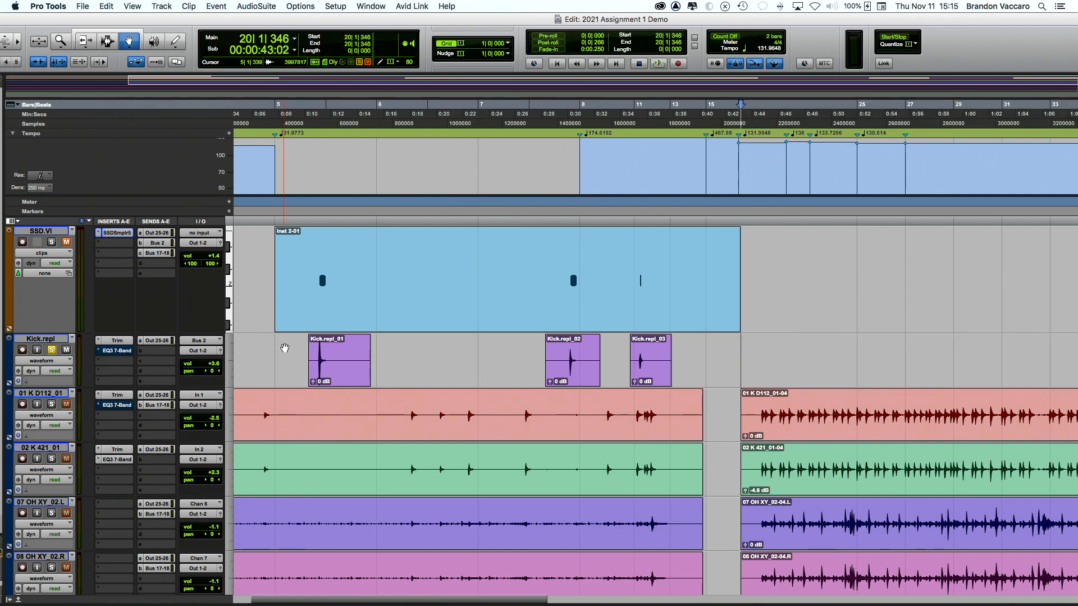
{"action": "left_click", "coordinate": [314, 360]}
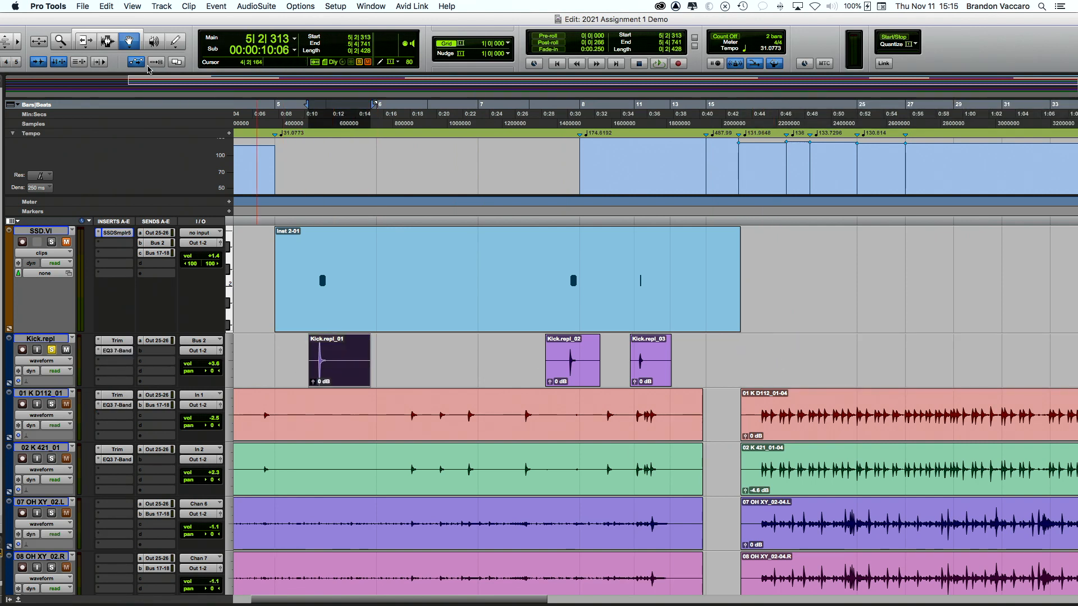
{"action": "left_click", "coordinate": [108, 41]}
{"action": "left_click", "coordinate": [324, 369]}
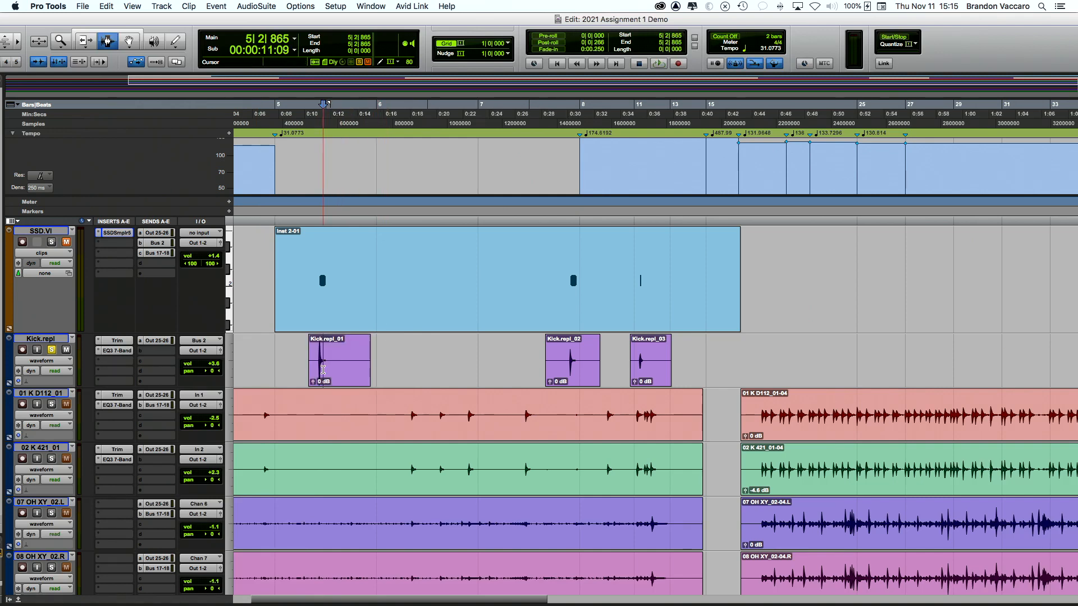
Step: Zoom to sample level on the Kick.repl_01 onset and select the kick clip up to 5|3|639
{"action": "key", "text": "t"}
{"action": "key", "text": "t"}
{"action": "key", "text": "t"}
{"action": "key", "text": "t"}
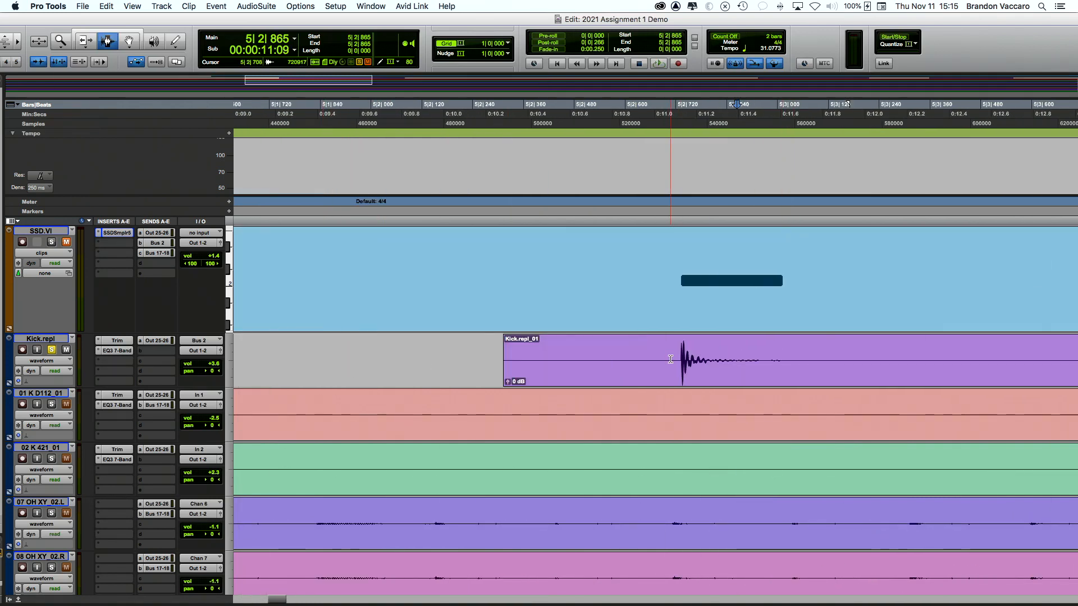
{"action": "left_click", "coordinate": [681, 359]}
{"action": "key", "text": "t"}
{"action": "key", "text": "t"}
{"action": "key", "text": "t"}
{"action": "key", "text": "t"}
{"action": "key", "text": "t"}
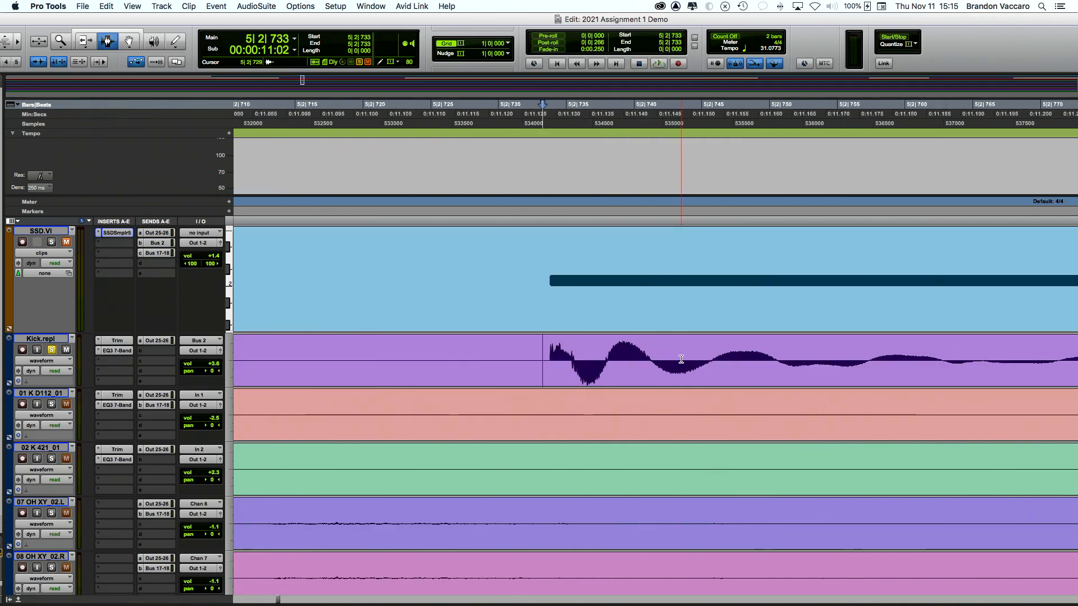
{"action": "scroll", "coordinate": [540, 360], "scroll_direction": "right", "scroll_amount": 3}
{"action": "left_click", "coordinate": [384, 363]}
{"action": "key", "text": "t"}
{"action": "key", "text": "t"}
{"action": "key", "text": "t"}
{"action": "key", "text": "t"}
{"action": "key", "text": "t"}
{"action": "key", "text": "t"}
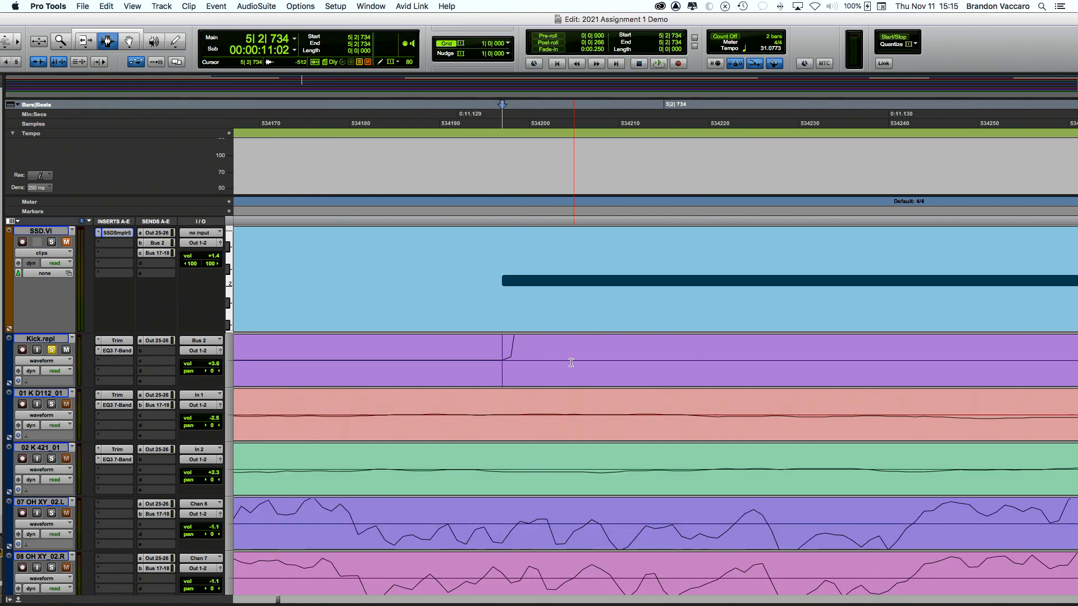
{"action": "scroll", "coordinate": [571, 363], "scroll_direction": "down", "scroll_amount": 11}
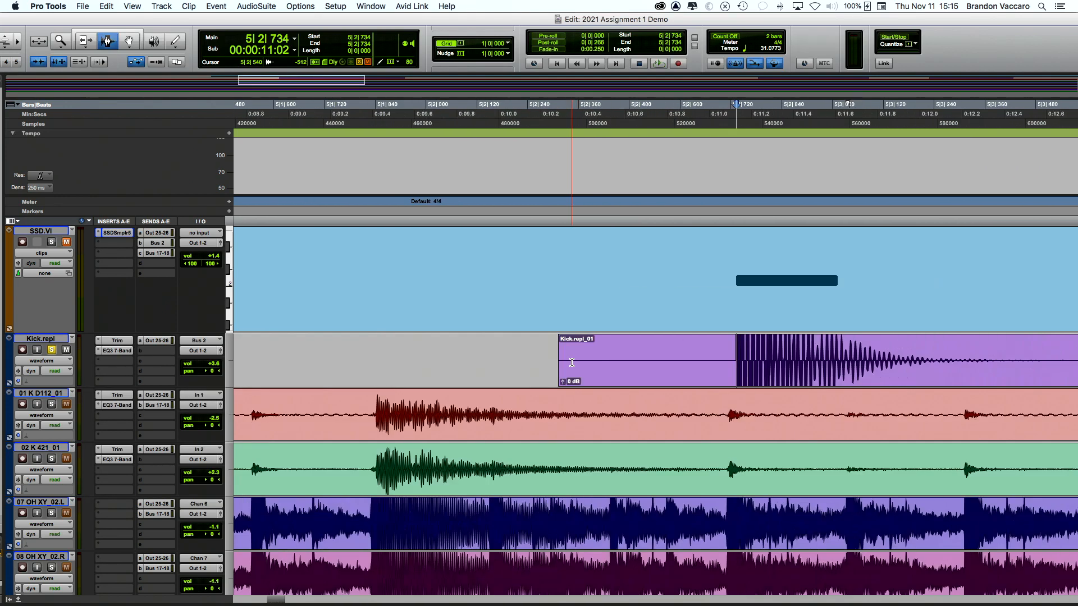
{"action": "scroll", "coordinate": [572, 363], "scroll_direction": "right", "scroll_amount": 10}
{"action": "scroll", "coordinate": [393, 359], "scroll_direction": "right", "scroll_amount": 2}
{"action": "left_click", "coordinate": [364, 360], "text": "shift"}
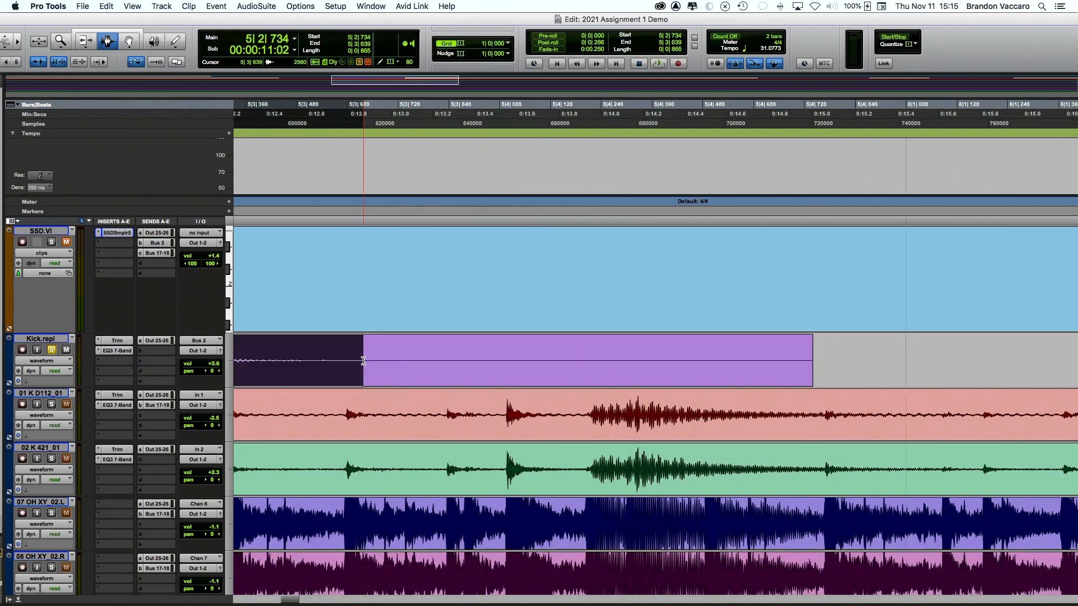
{"action": "scroll", "coordinate": [373, 356], "scroll_direction": "left", "scroll_amount": 3}
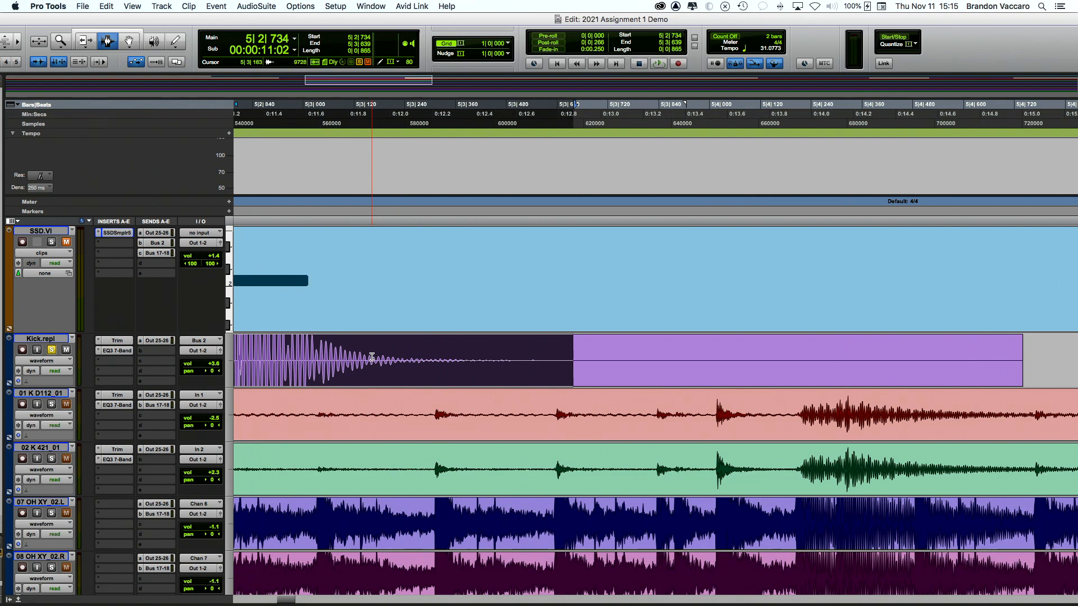
{"action": "scroll", "coordinate": [371, 357], "scroll_direction": "down", "scroll_amount": 6}
{"action": "scroll", "coordinate": [372, 357], "scroll_direction": "down", "scroll_amount": 4}
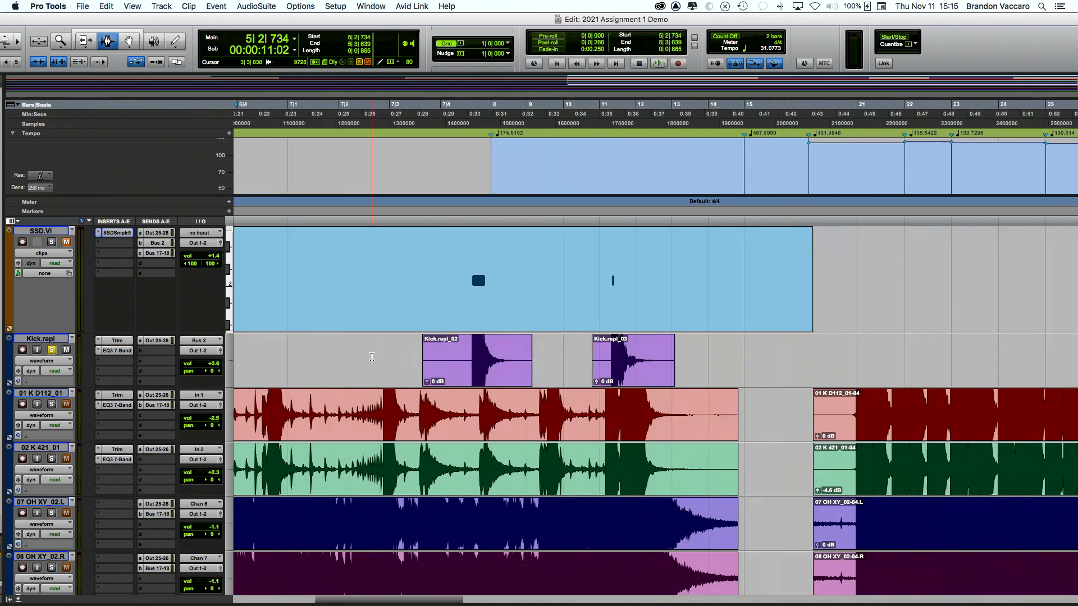
Step: Unsolo Kick.repl and play from bar 20, stopping at 20|4|532
{"action": "left_click", "coordinate": [768, 370]}
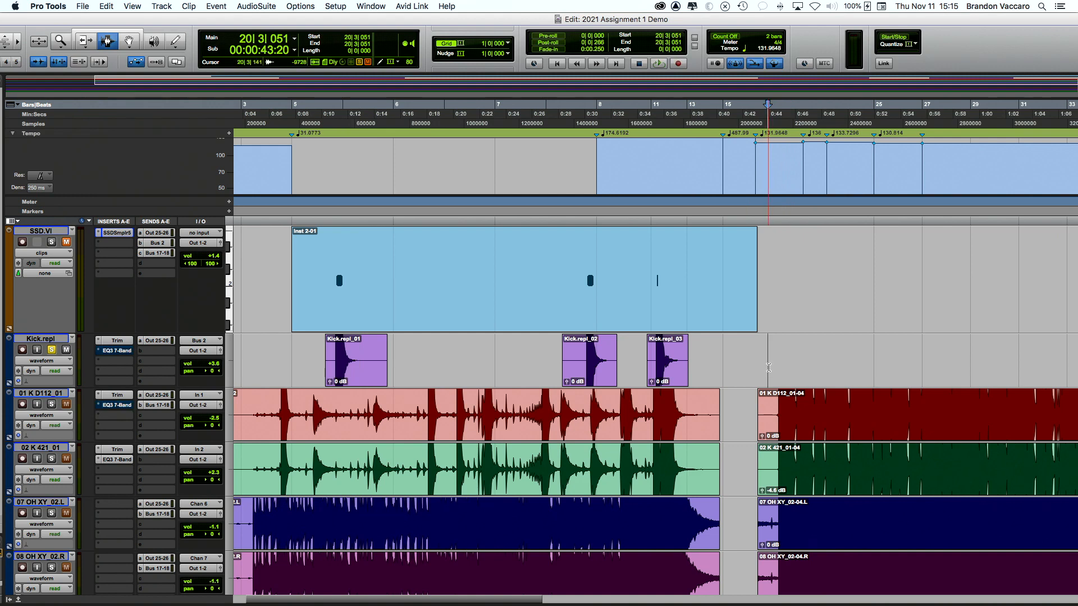
{"action": "left_click", "coordinate": [54, 352]}
{"action": "key", "text": "space"}
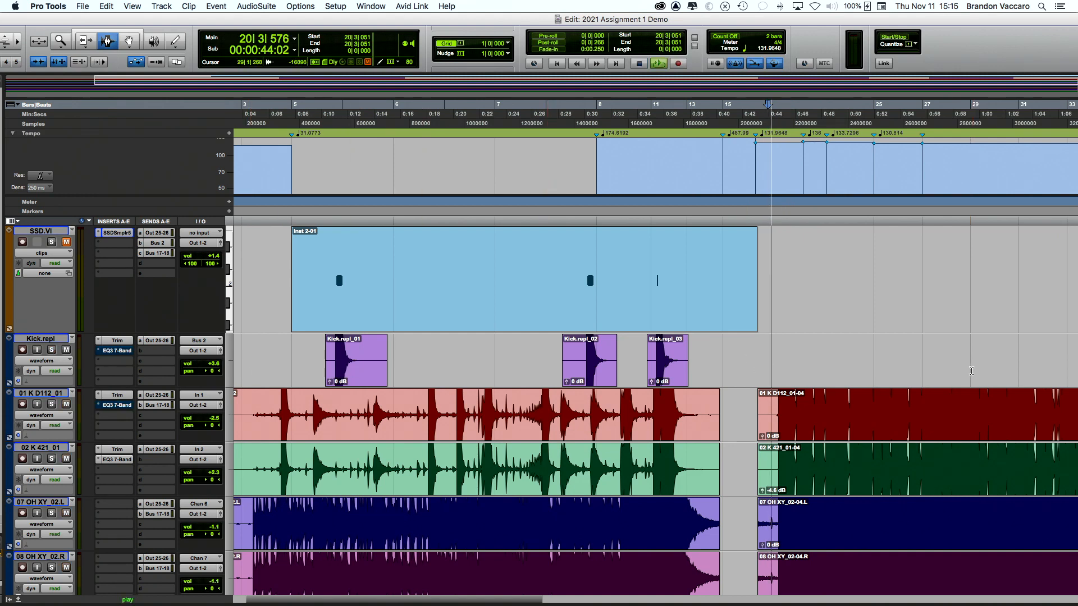
{"action": "left_click", "coordinate": [776, 375]}
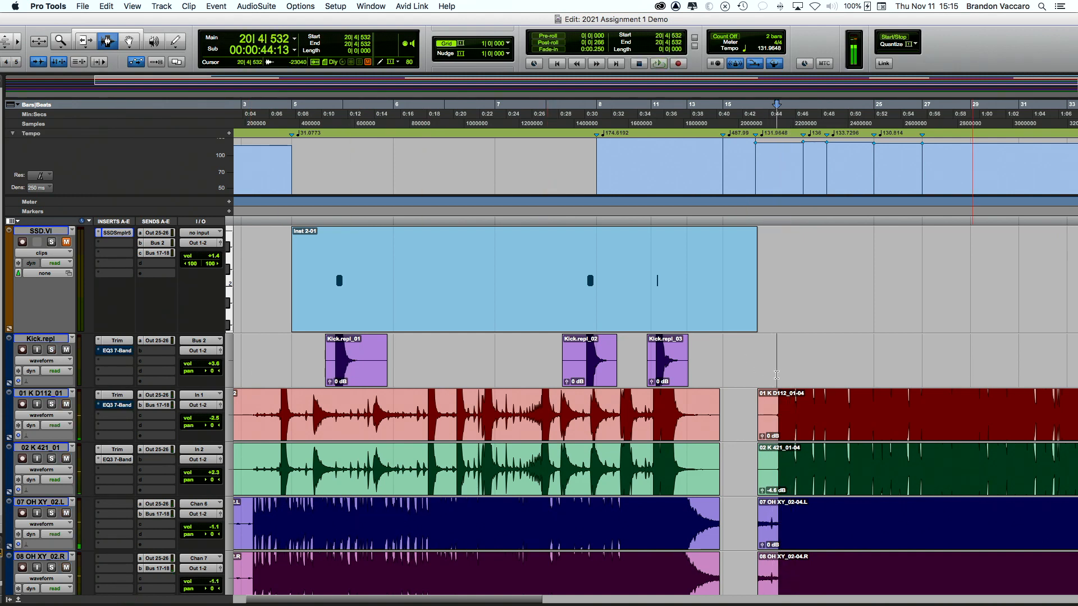
{"action": "scroll", "coordinate": [778, 376], "scroll_direction": "up", "scroll_amount": 6}
{"action": "scroll", "coordinate": [776, 375], "scroll_direction": "right", "scroll_amount": 4}
{"action": "scroll", "coordinate": [774, 375], "scroll_direction": "down", "scroll_amount": 1}
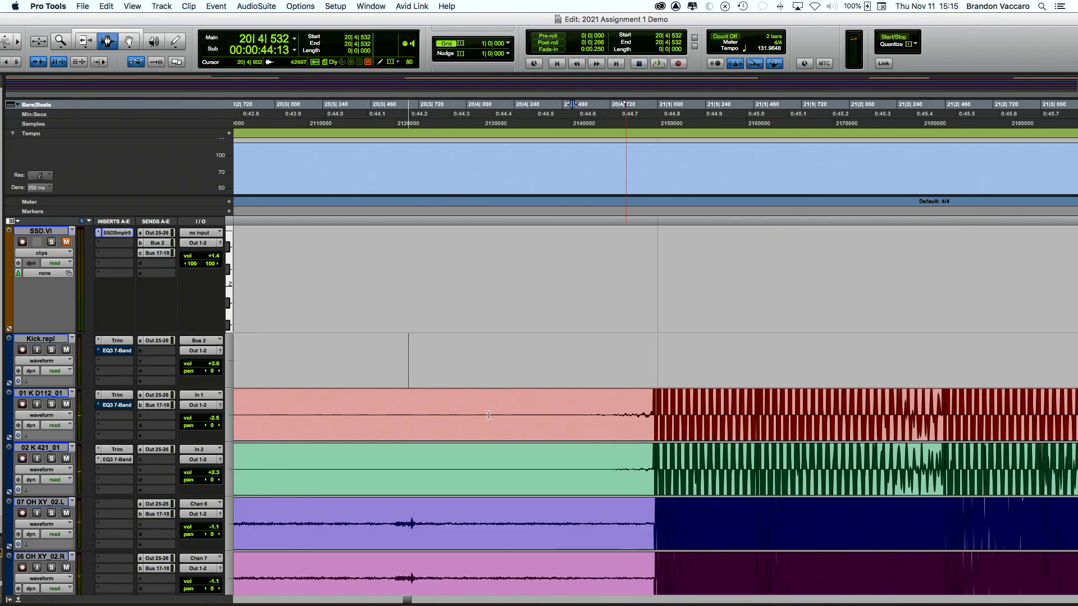
Step: Set the Kick.repl edit point at 20|4|735, zooming in and back out around it
{"action": "left_click", "coordinate": [52, 395]}
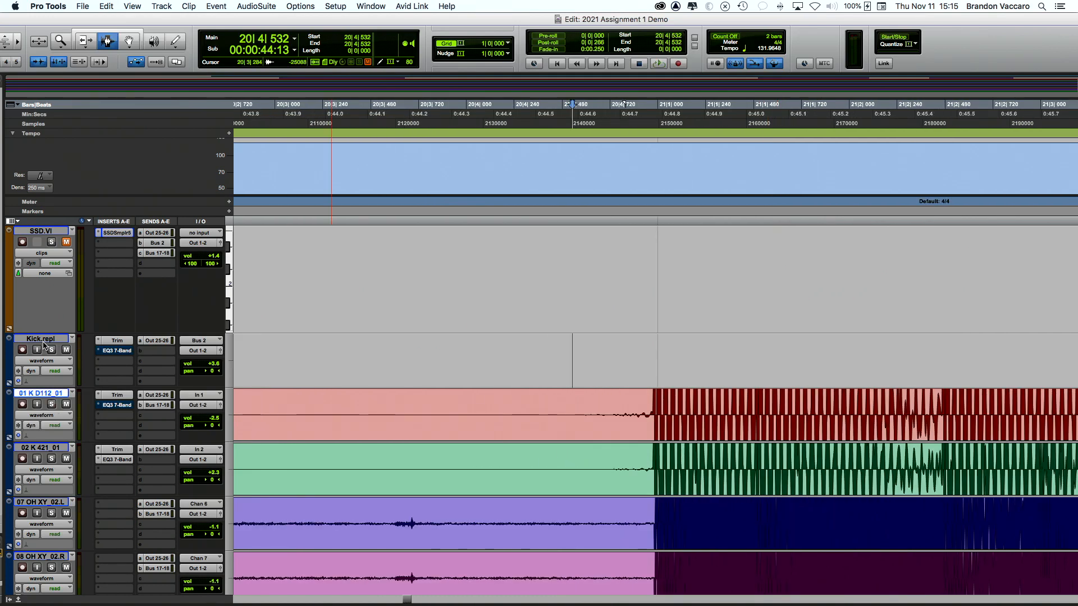
{"action": "left_click", "coordinate": [44, 342]}
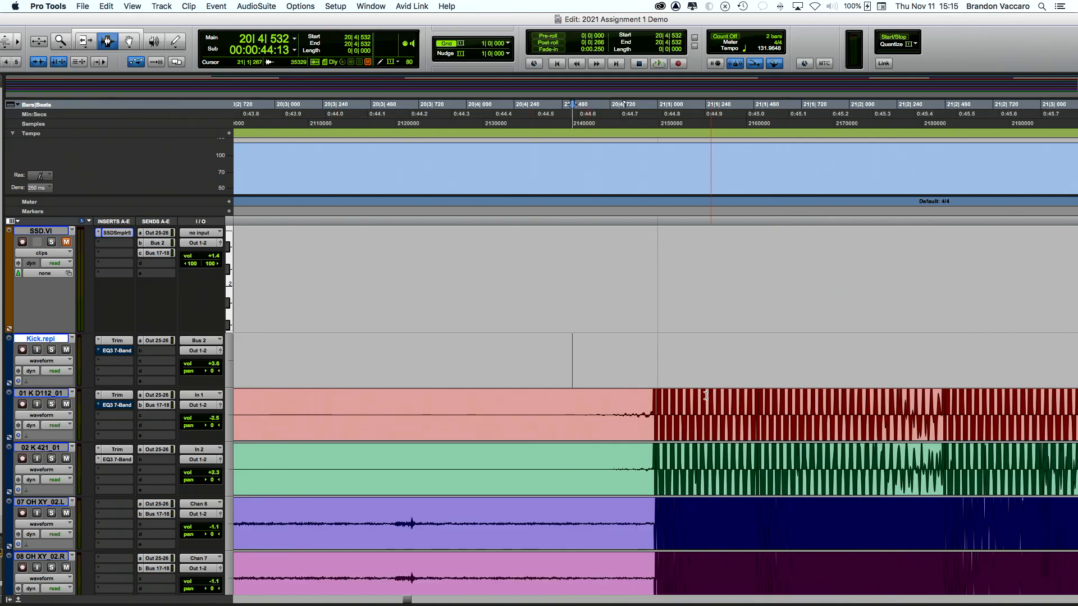
{"action": "scroll", "coordinate": [631, 387], "scroll_direction": "down", "scroll_amount": 3}
{"action": "scroll", "coordinate": [399, 358], "scroll_direction": "left", "scroll_amount": 3}
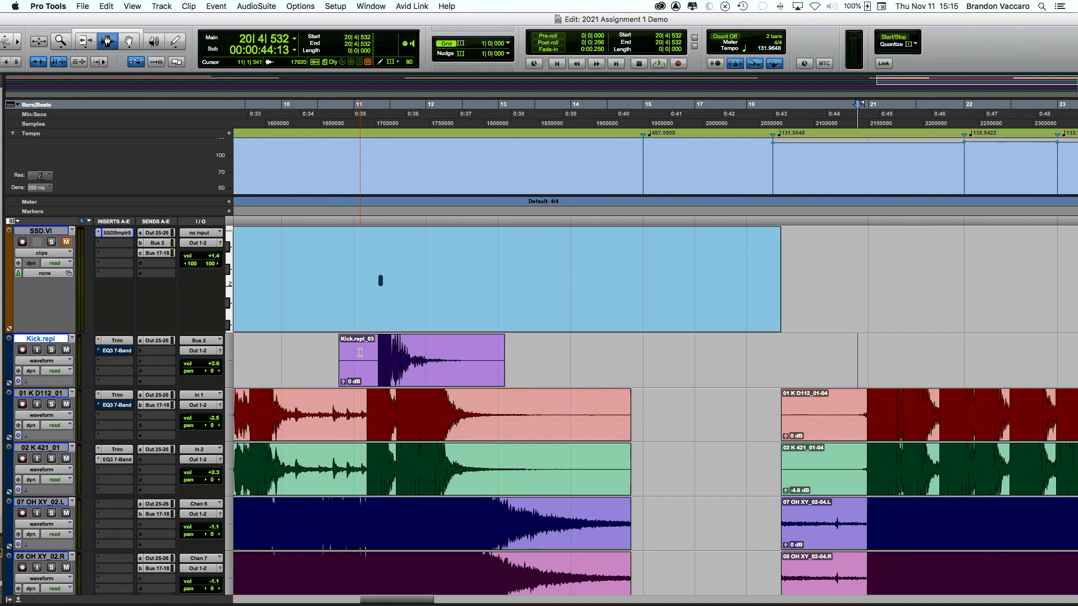
{"action": "left_click", "coordinate": [360, 352]}
{"action": "scroll", "coordinate": [349, 351], "scroll_direction": "right", "scroll_amount": 3}
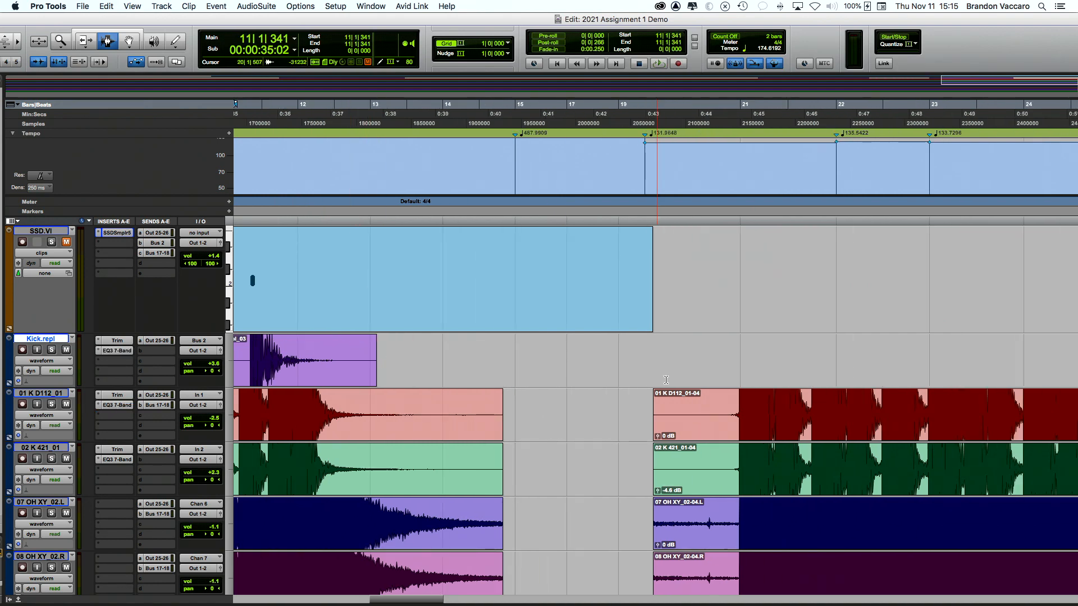
{"action": "left_click", "coordinate": [734, 377]}
{"action": "key", "text": "t"}
{"action": "key", "text": "t"}
{"action": "key", "text": "t"}
{"action": "key", "text": "t"}
{"action": "key", "text": "t"}
{"action": "key", "text": "t"}
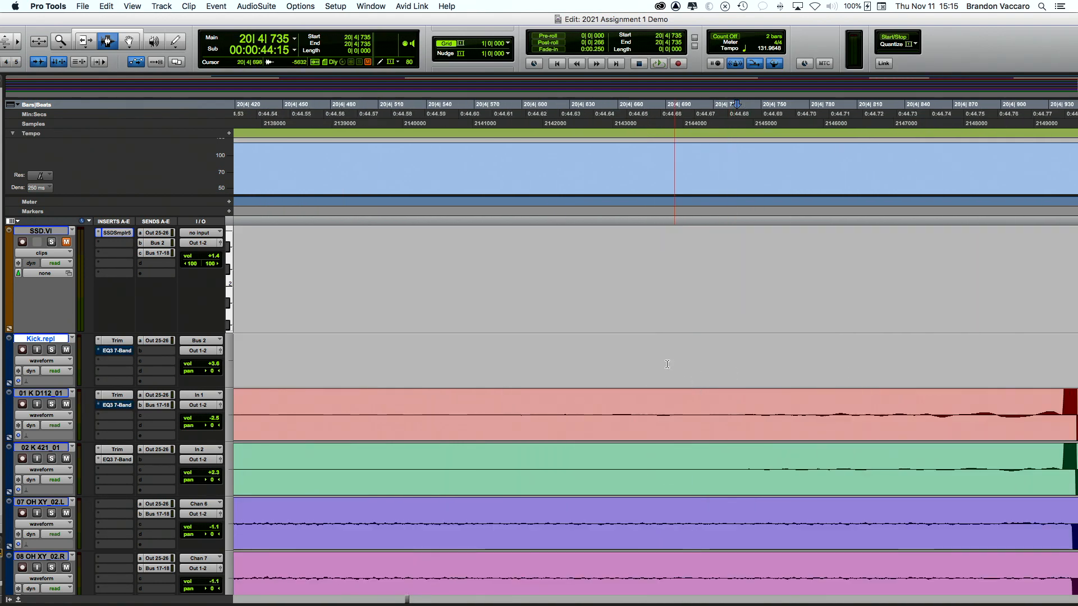
{"action": "key", "text": "r"}
{"action": "key", "text": "r"}
{"action": "key", "text": "r"}
{"action": "key", "text": "r"}
{"action": "key", "text": "r"}
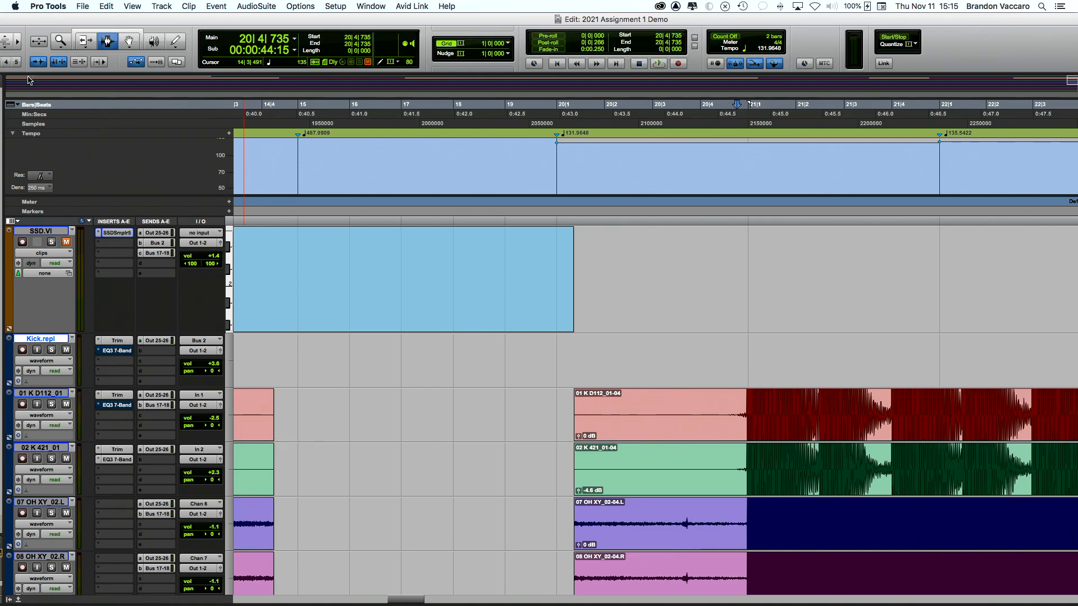
Step: Maximize the Edit window beside the Tracks and Groups lists and set the Kick.repl edit point at 20|3|693
{"action": "left_click_drag", "start_coordinate": [47, 17], "coordinate": [164, 17]}
{"action": "left_click", "coordinate": [42, 19]}
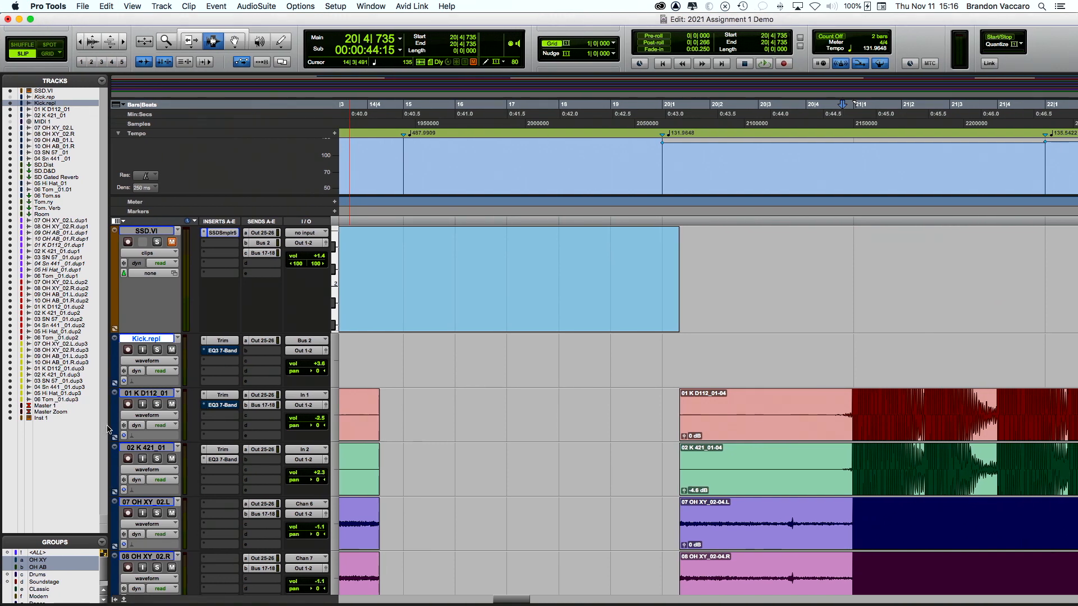
{"action": "scroll", "coordinate": [652, 388], "scroll_direction": "right", "scroll_amount": 3}
{"action": "left_click", "coordinate": [651, 373]}
{"action": "scroll", "coordinate": [673, 383], "scroll_direction": "right", "scroll_amount": 4}
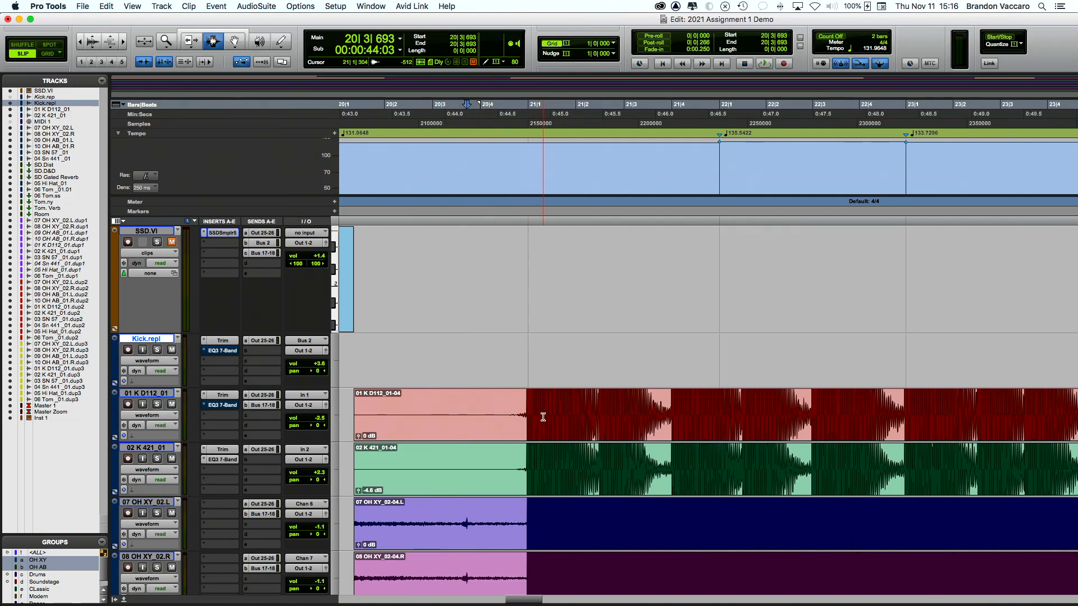
Step: Paste the kick clip onto the first bar-21 kick transients, including at 21|1|490
{"action": "key", "text": "Tab"}
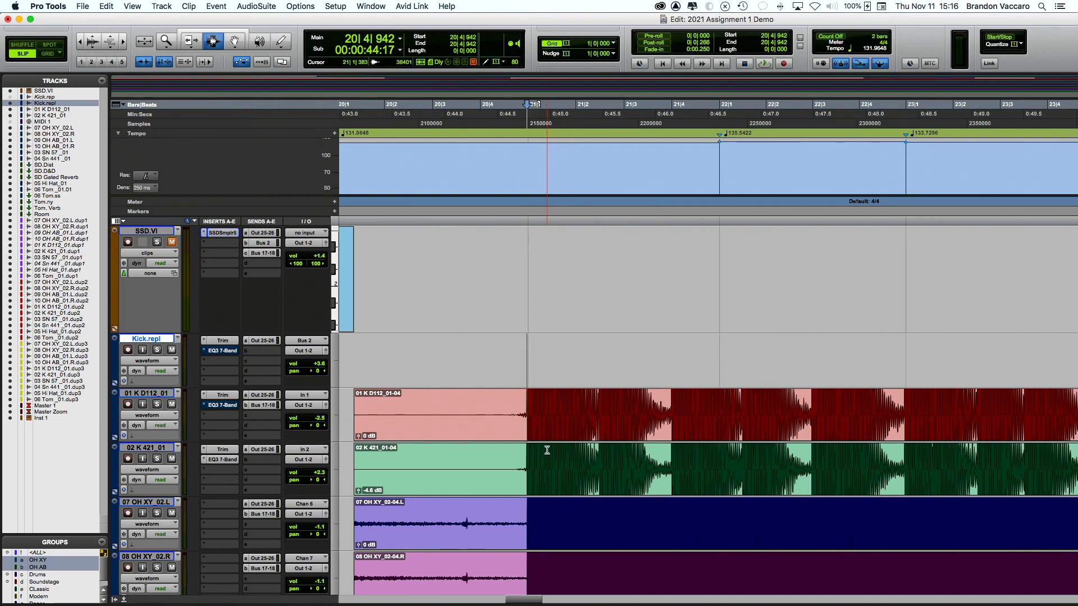
{"action": "key", "text": "super+v"}
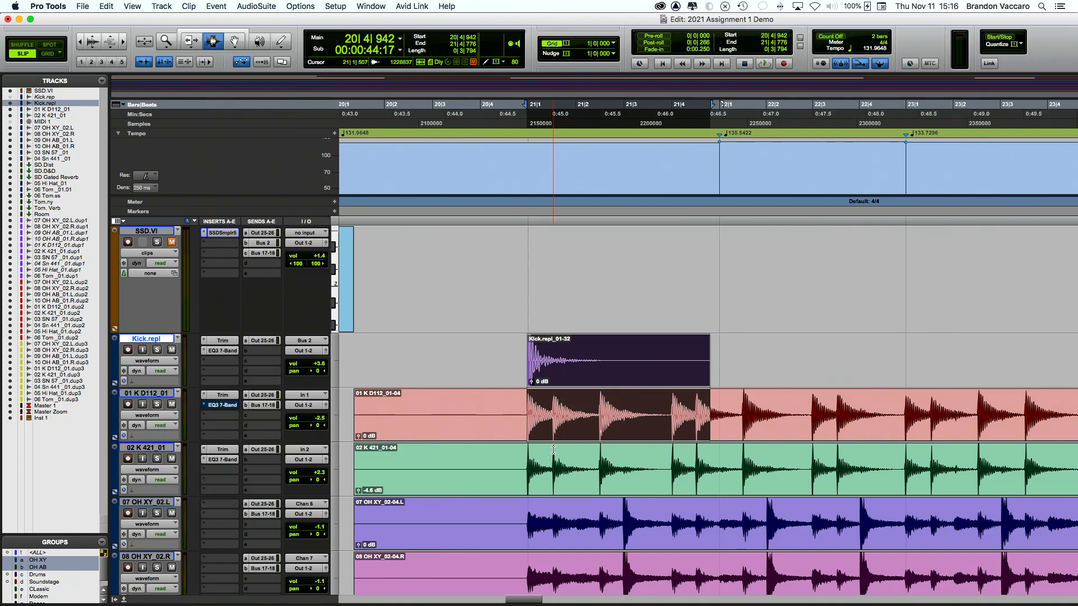
{"action": "left_click", "coordinate": [553, 450]}
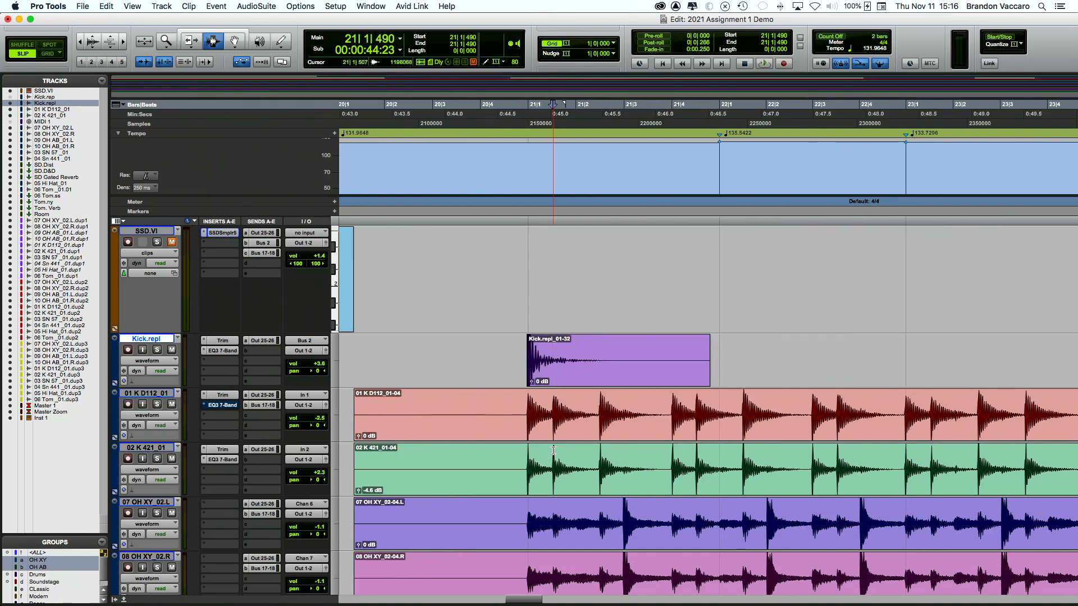
{"action": "key", "text": "super+v"}
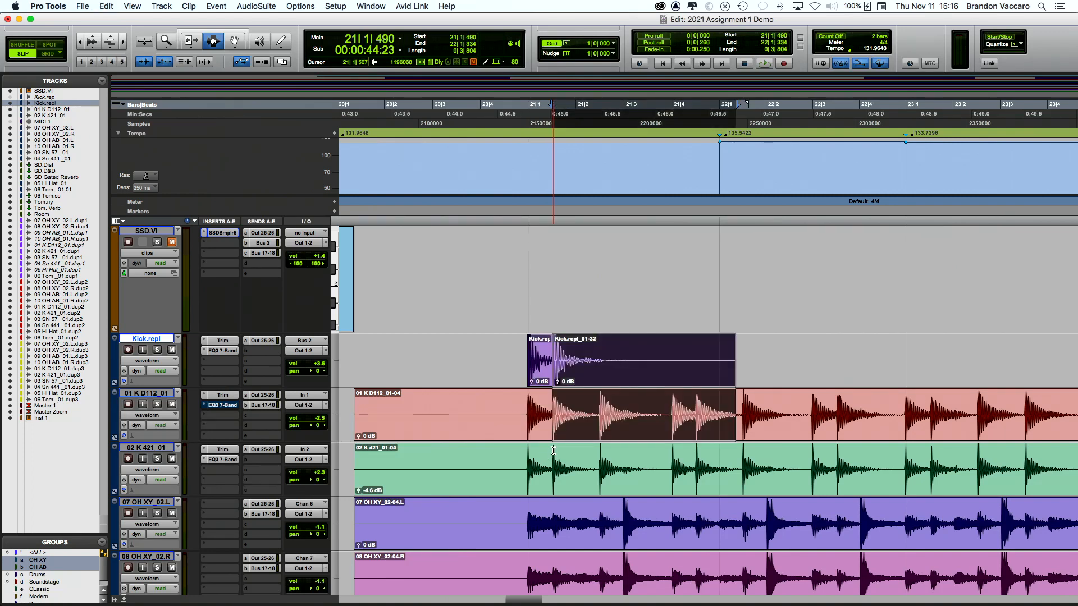
{"action": "key", "text": "Tab"}
{"action": "key", "text": "super+v"}
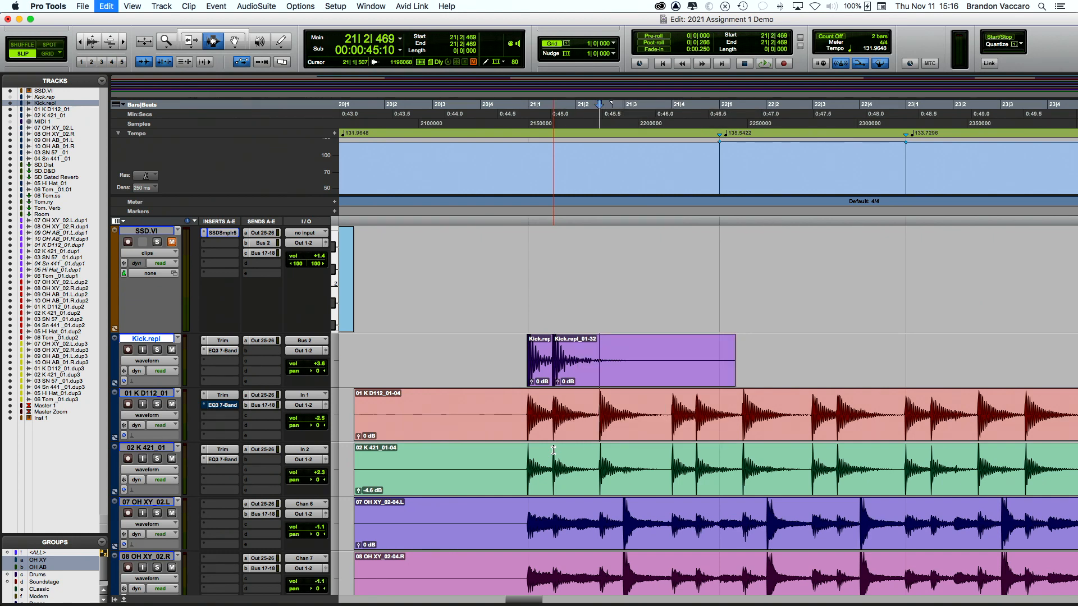
{"action": "key", "text": "Tab"}
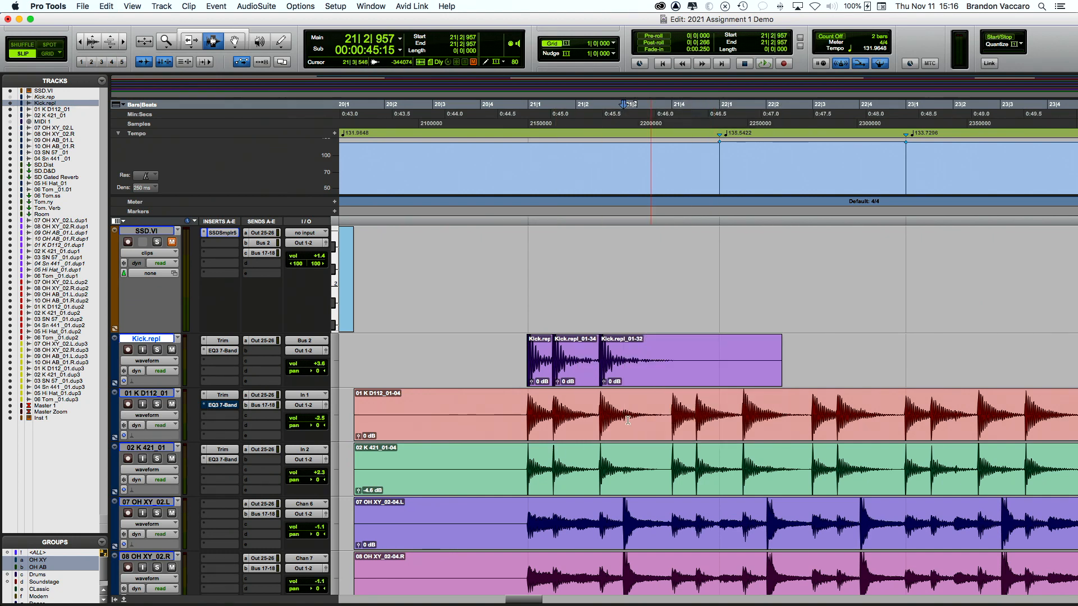
{"action": "scroll", "coordinate": [551, 448], "scroll_direction": "right", "scroll_amount": 3}
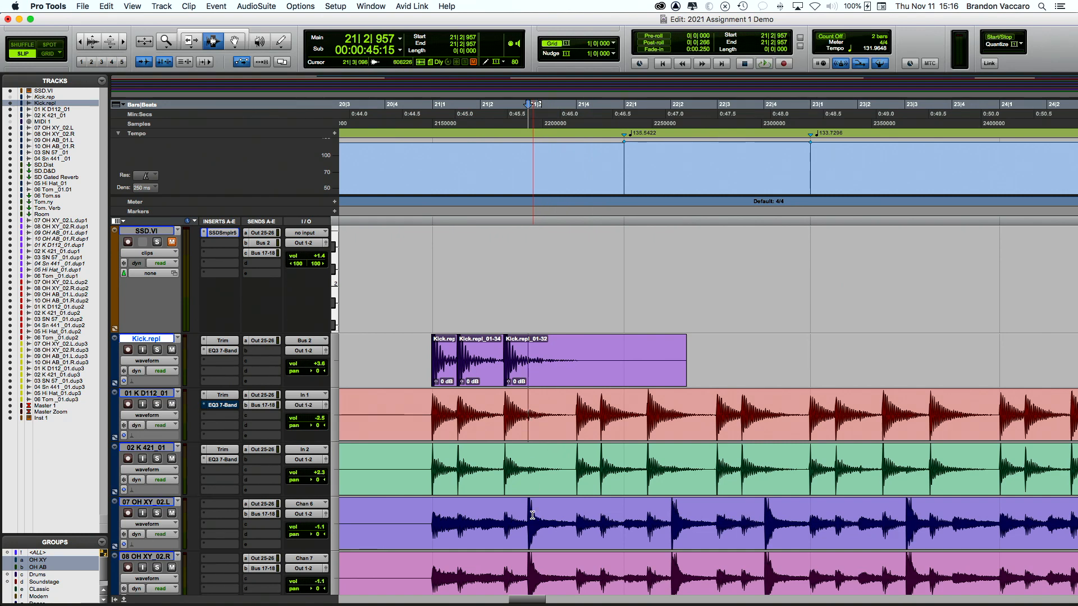
{"action": "key", "text": "Page_Down"}
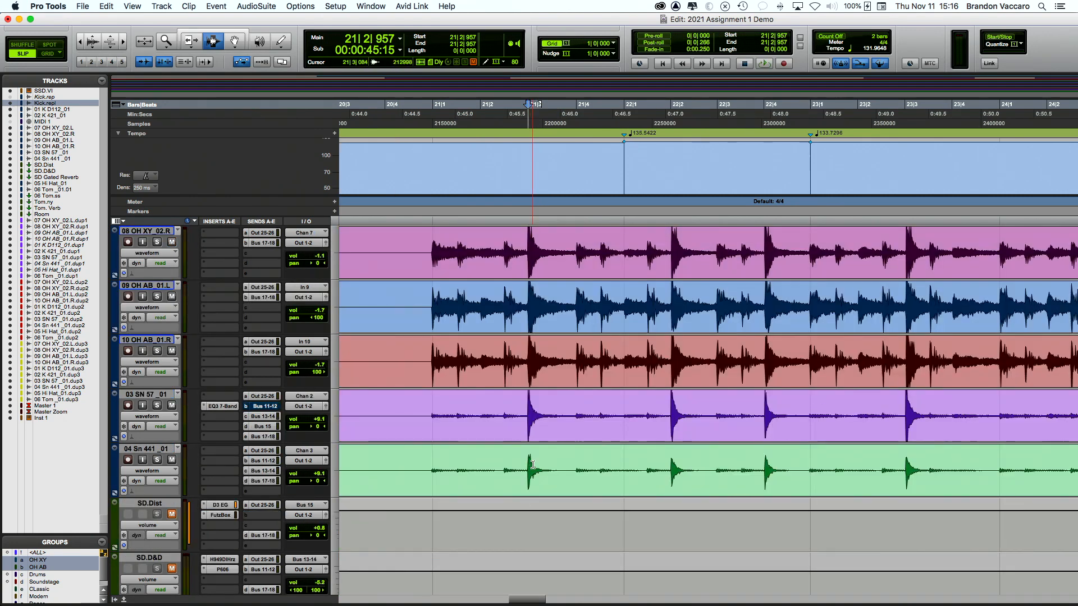
{"action": "key", "text": "Page_Up"}
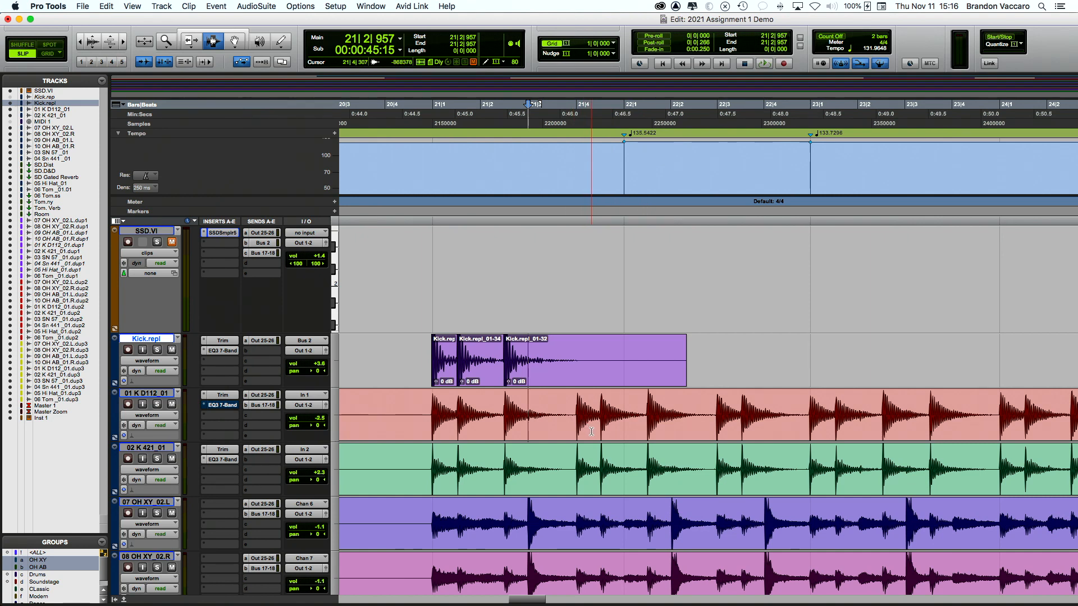
Step: Paste the kick sample onto each following kick transient through bar 24
{"action": "key", "text": "Tab"}
{"action": "key", "text": "super+v"}
{"action": "key", "text": "Tab"}
{"action": "key", "text": "super+v"}
{"action": "key", "text": "Tab"}
{"action": "key", "text": "super+v"}
{"action": "key", "text": "Tab"}
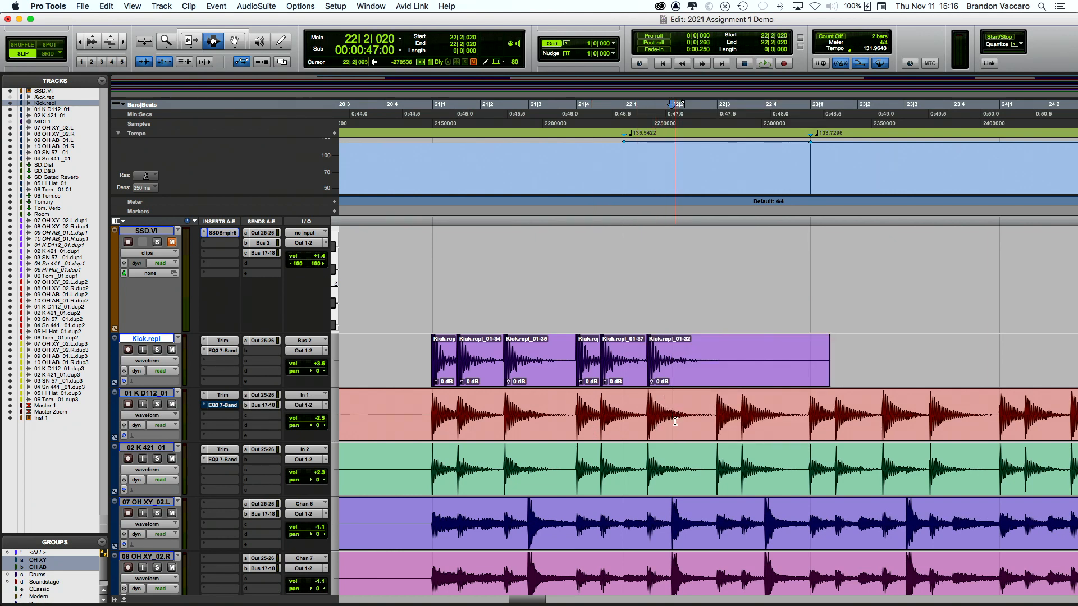
{"action": "scroll", "coordinate": [675, 418], "scroll_direction": "right", "scroll_amount": 2}
{"action": "key", "text": "Tab"}
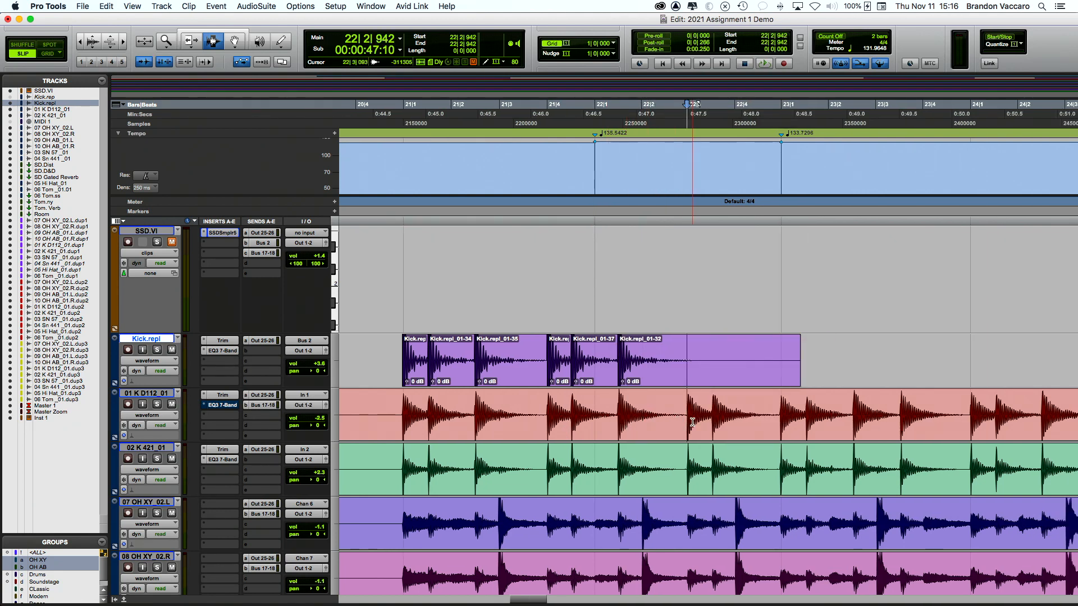
{"action": "key", "text": "super+v"}
{"action": "key", "text": "Tab"}
{"action": "key", "text": "super+v"}
{"action": "key", "text": "Tab"}
{"action": "key", "text": "super+v"}
{"action": "key", "text": "Tab"}
{"action": "key", "text": "super+v"}
{"action": "key", "text": "Tab"}
{"action": "key", "text": "super+v"}
{"action": "key", "text": "Tab"}
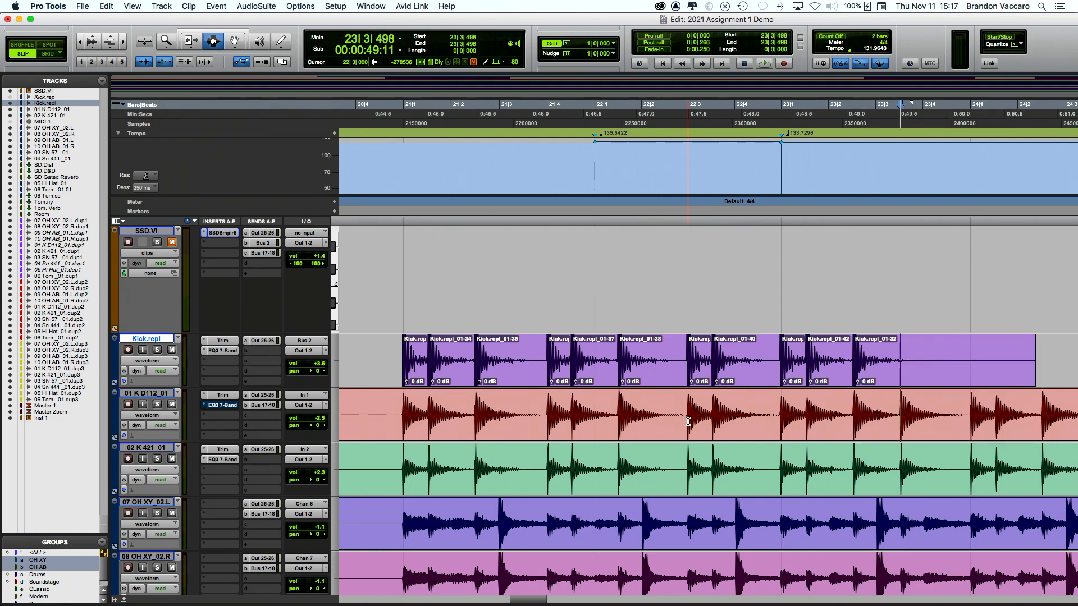
{"action": "key", "text": "super+v"}
{"action": "key", "text": "Tab"}
{"action": "key", "text": "super+v"}
{"action": "key", "text": "Tab"}
{"action": "key", "text": "super+v"}
{"action": "key", "text": "Tab"}
{"action": "key", "text": "super+v"}
{"action": "key", "text": "Tab"}
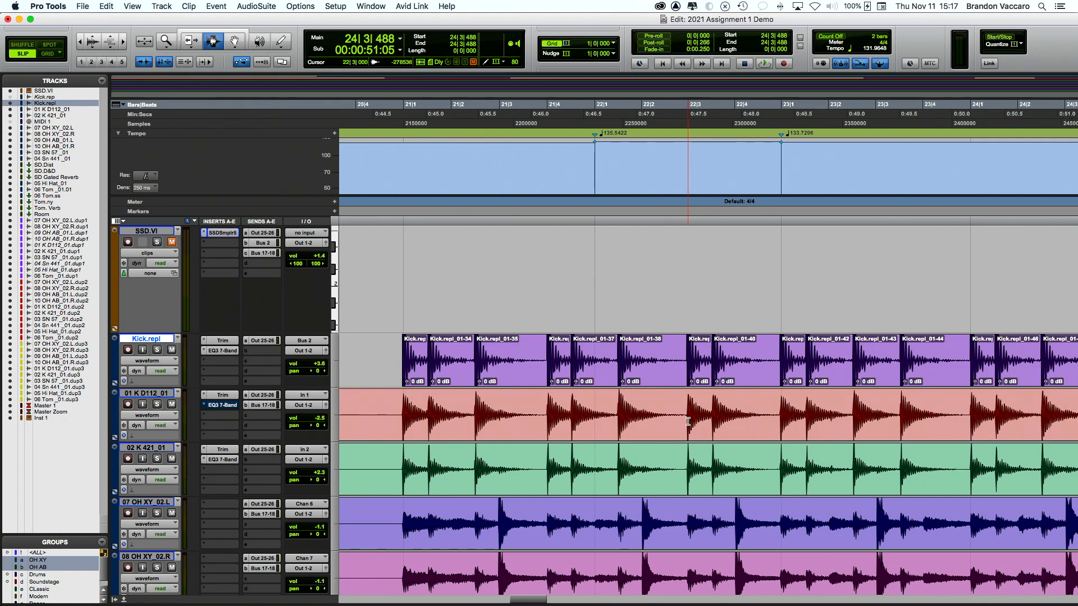
Step: Paste the kick sample onto each kick hit from bar 24 up to 26|2
{"action": "scroll", "coordinate": [687, 421], "scroll_direction": "right", "scroll_amount": 10}
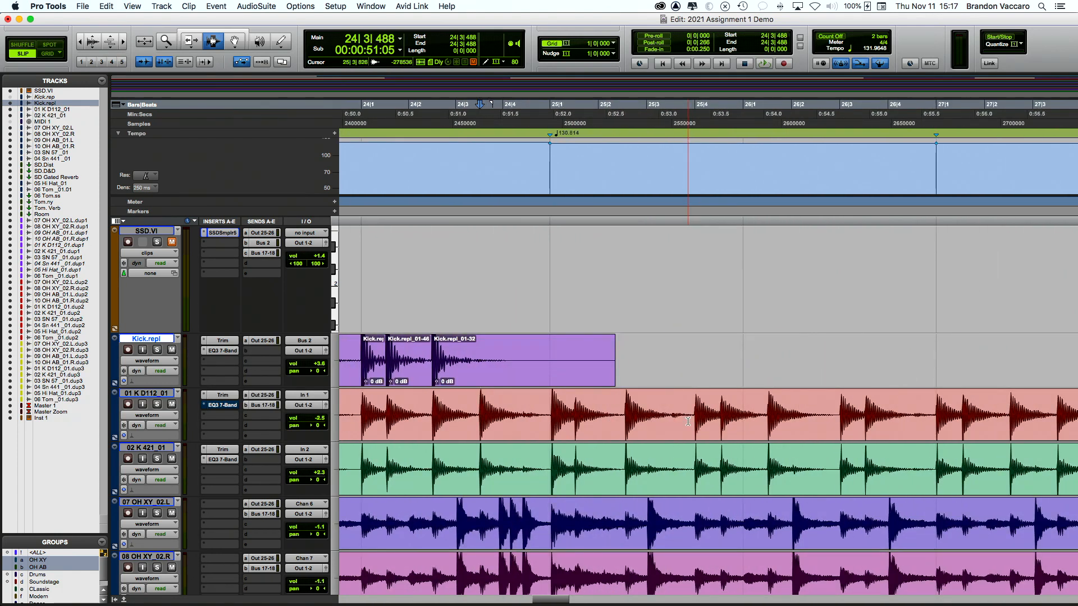
{"action": "key", "text": "super+v"}
{"action": "key", "text": "Tab"}
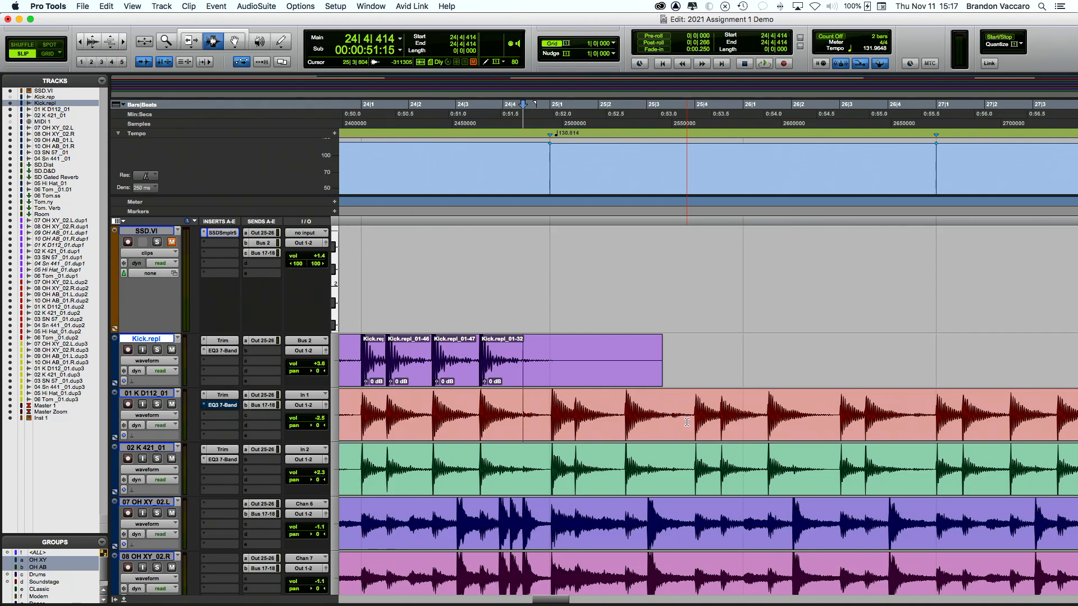
{"action": "key", "text": "Tab"}
{"action": "key", "text": "super+v"}
{"action": "key", "text": "Tab"}
{"action": "key", "text": "super+v"}
{"action": "key", "text": "Tab"}
{"action": "key", "text": "super+v"}
{"action": "key", "text": "Tab"}
{"action": "key", "text": "super+v"}
{"action": "key", "text": "Tab"}
{"action": "key", "text": "super+v"}
{"action": "key", "text": "Tab"}
{"action": "key", "text": "super+v"}
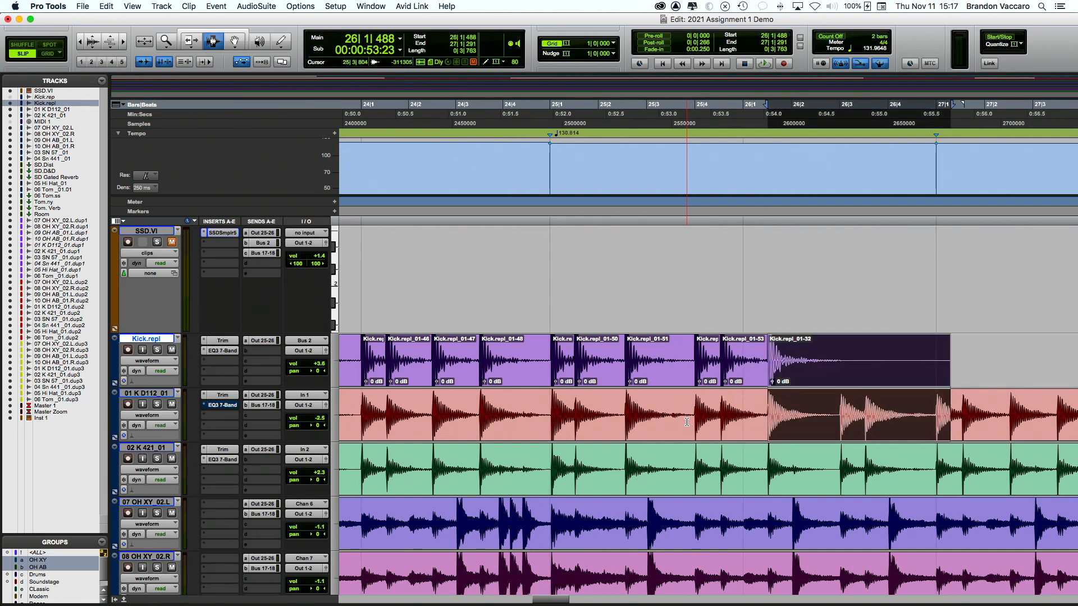
{"action": "key", "text": "Tab"}
{"action": "key", "text": "super+v"}
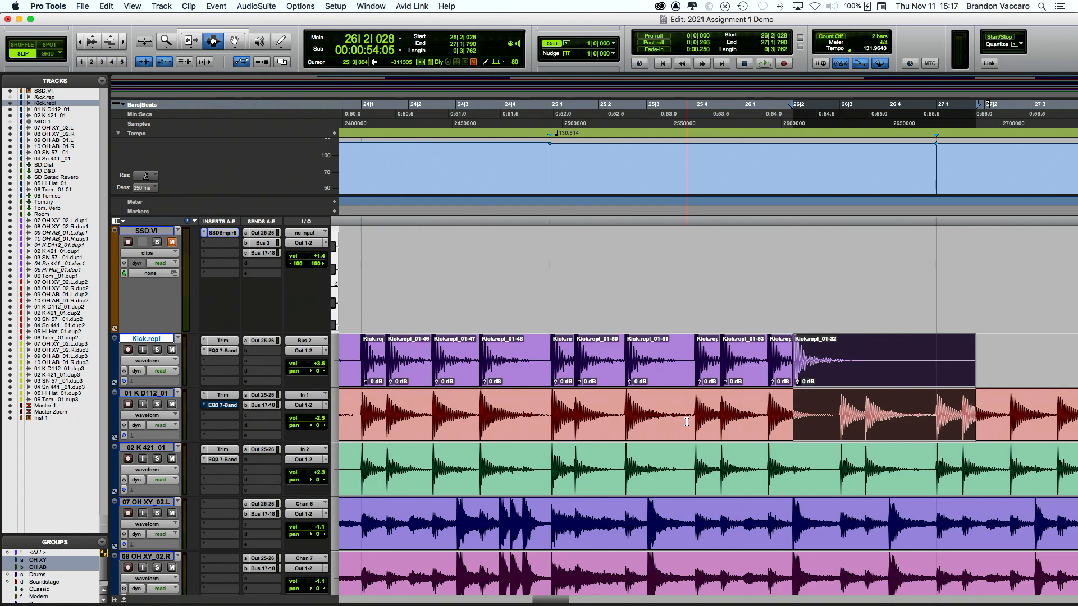
Step: Undo the misplaced pastes and place the kick sample on the remaining hits through bar 27
{"action": "key", "text": "super+z"}
{"action": "key", "text": "Tab"}
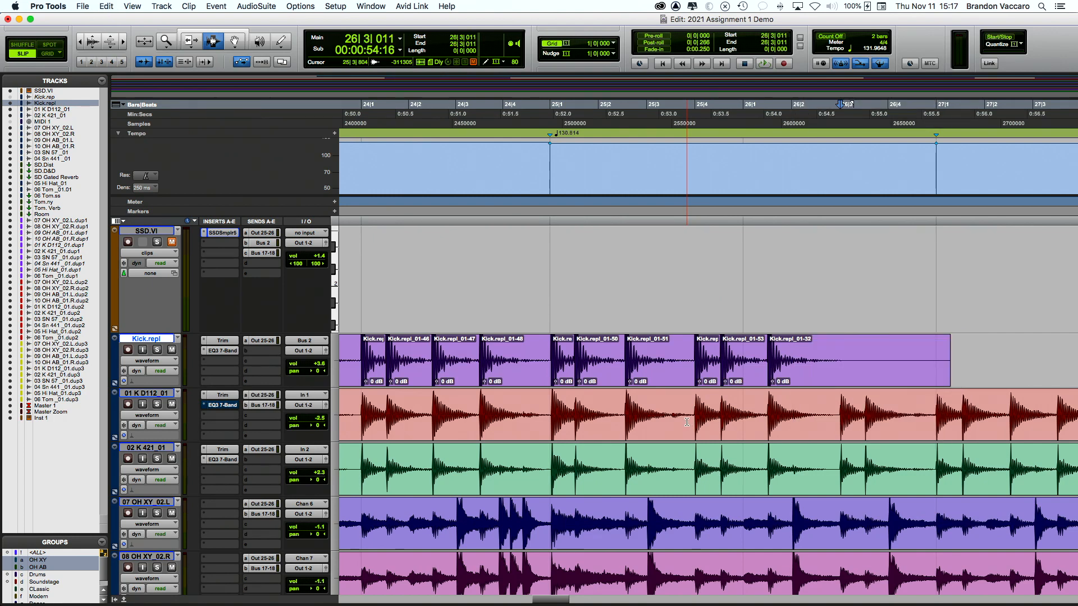
{"action": "key", "text": "super+v"}
{"action": "key", "text": "super+z"}
{"action": "key", "text": "Tab"}
{"action": "key", "text": "super+v"}
{"action": "key", "text": "Tab"}
{"action": "key", "text": "Tab"}
{"action": "key", "text": "super+v"}
{"action": "key", "text": "super+z"}
{"action": "key", "text": "Tab"}
{"action": "key", "text": "super+v"}
{"action": "key", "text": "super+z"}
{"action": "key", "text": "Tab"}
{"action": "key", "text": "super+v"}
{"action": "key", "text": "Tab"}
{"action": "key", "text": "Tab"}
{"action": "key", "text": "super+v"}
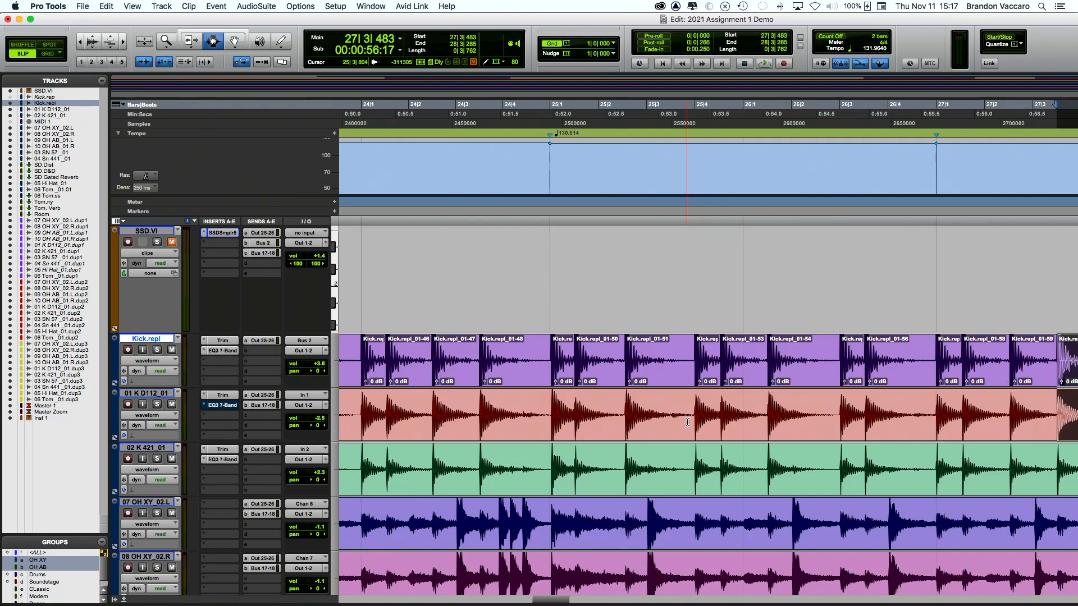
Step: Zoom out and make the waveforms taller to view the whole kick pattern
{"action": "key", "text": "super+["}
{"action": "key", "text": "super+["}
{"action": "scroll", "coordinate": [765, 395], "scroll_direction": "down", "scroll_amount": 2}
{"action": "key", "text": "alt+super+]"}
{"action": "scroll", "coordinate": [765, 395], "scroll_direction": "up", "scroll_amount": 2}
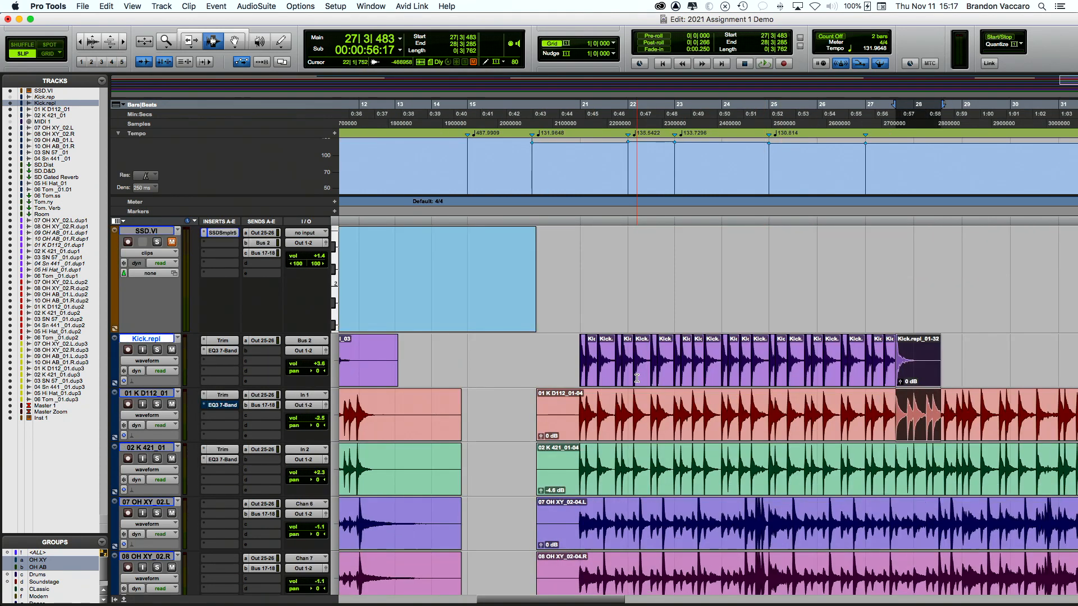
Step: Solo Kick.repl and audition the replacement kick from near bar 20|4
{"action": "scroll", "coordinate": [636, 378], "scroll_direction": "left", "scroll_amount": 2}
{"action": "scroll", "coordinate": [636, 377], "scroll_direction": "right", "scroll_amount": 5}
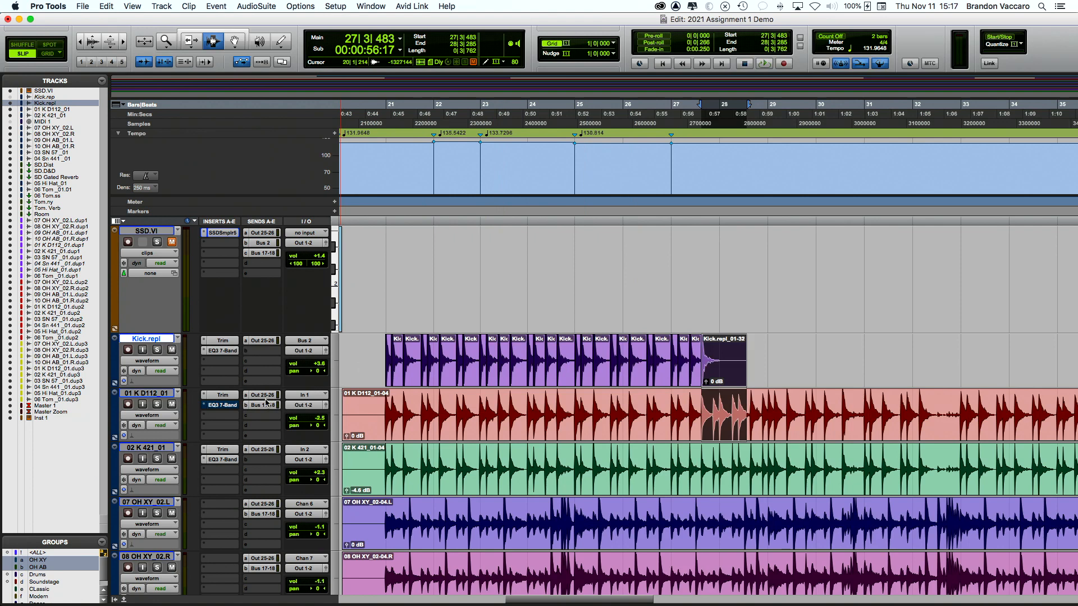
{"action": "left_click", "coordinate": [157, 350]}
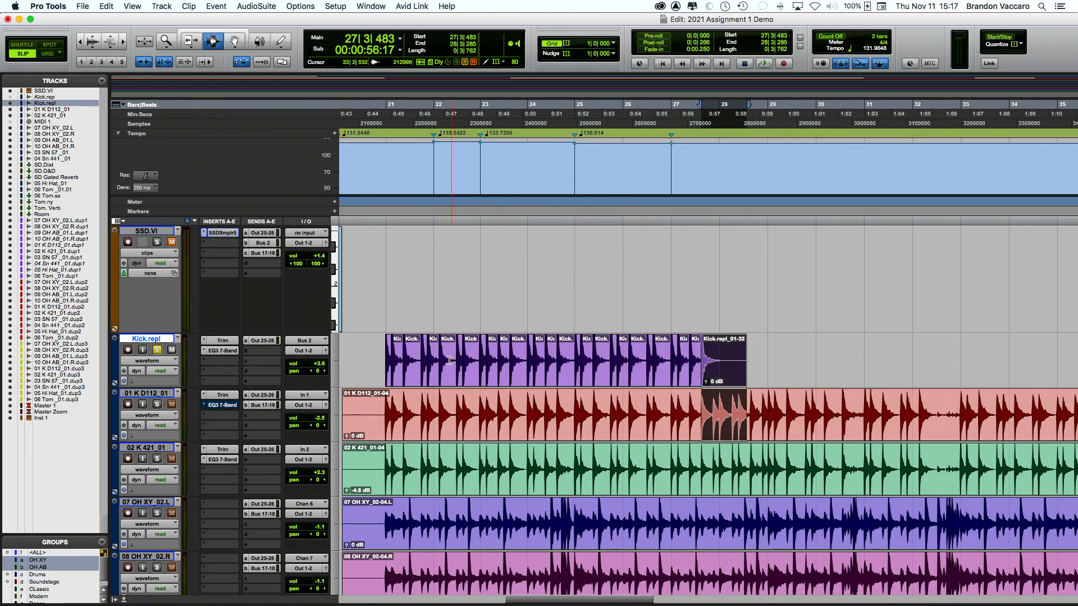
{"action": "left_click", "coordinate": [379, 368]}
{"action": "key", "text": "space"}
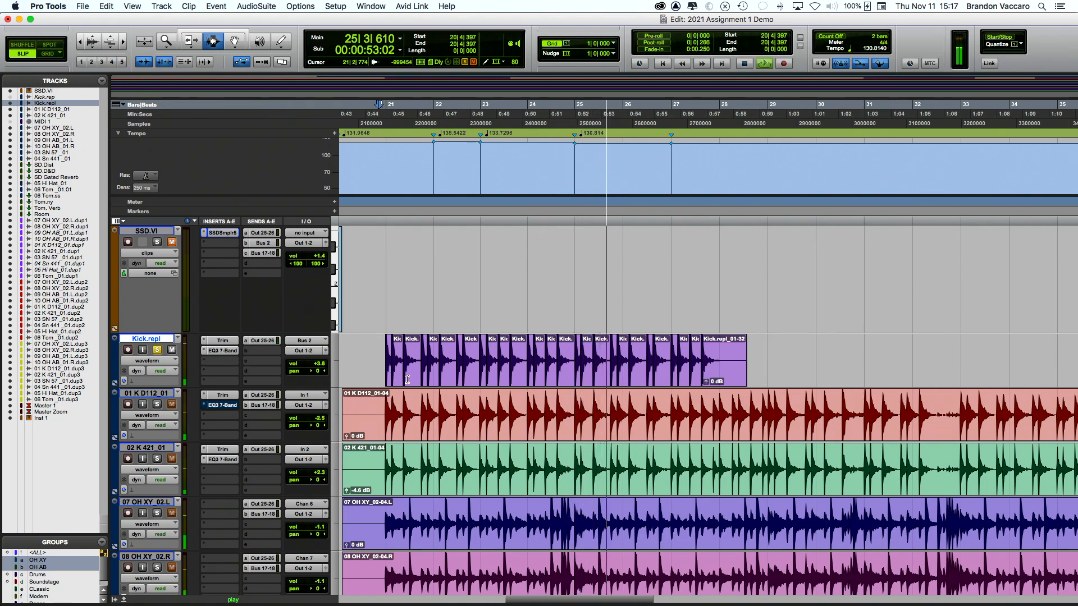
{"action": "scroll", "coordinate": [408, 380], "scroll_direction": "left", "scroll_amount": 3}
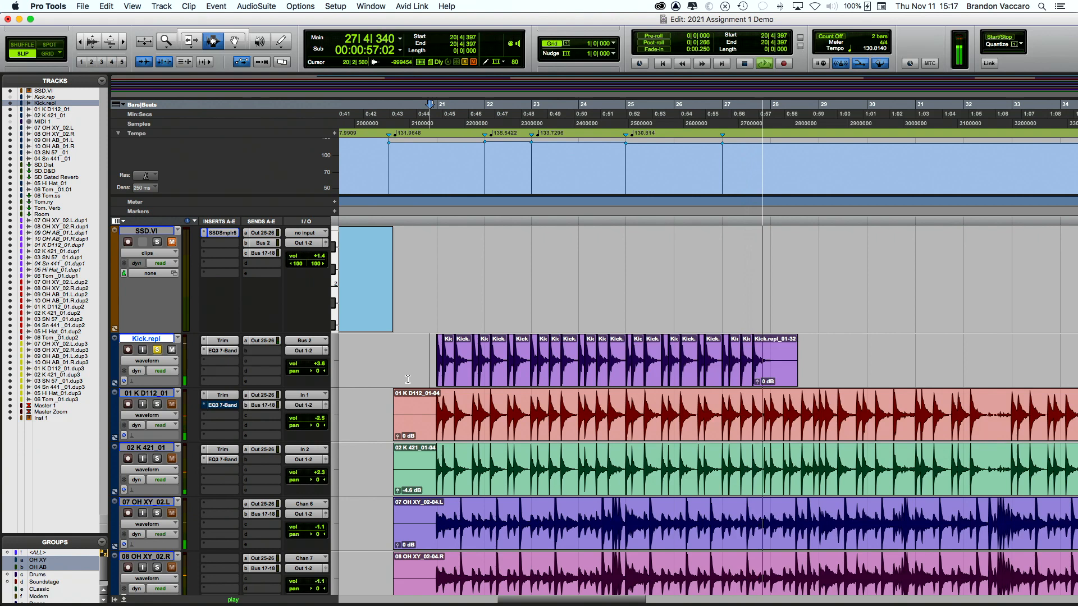
{"action": "key", "text": "space"}
Step: Unsolo Kick.repl and compare the full drum mix with 02 K 421 and 01 K D112 muted
{"action": "left_click", "coordinate": [158, 351]}
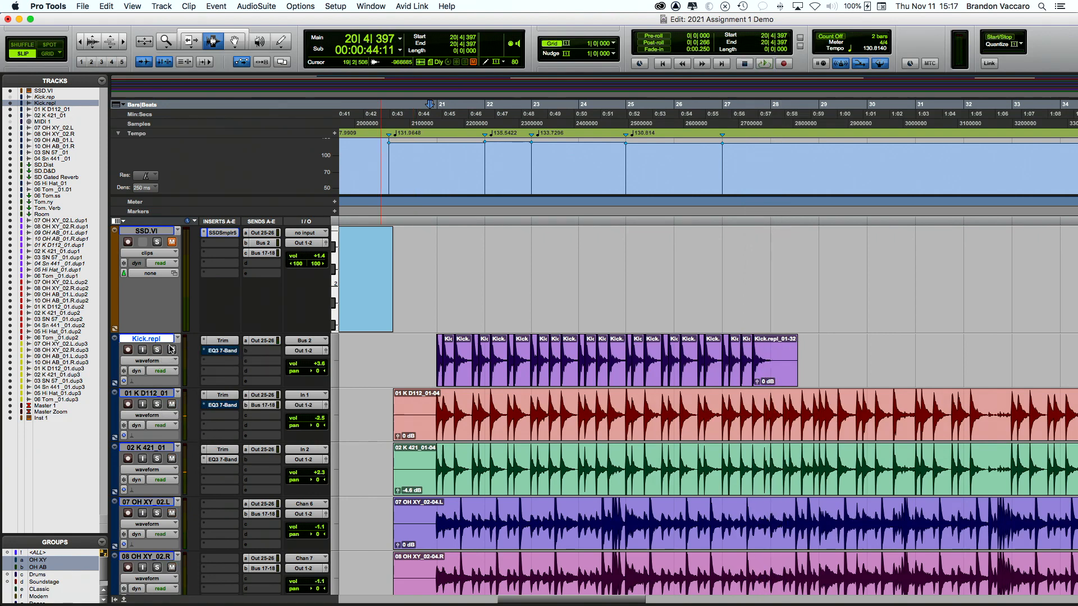
{"action": "key", "text": "space"}
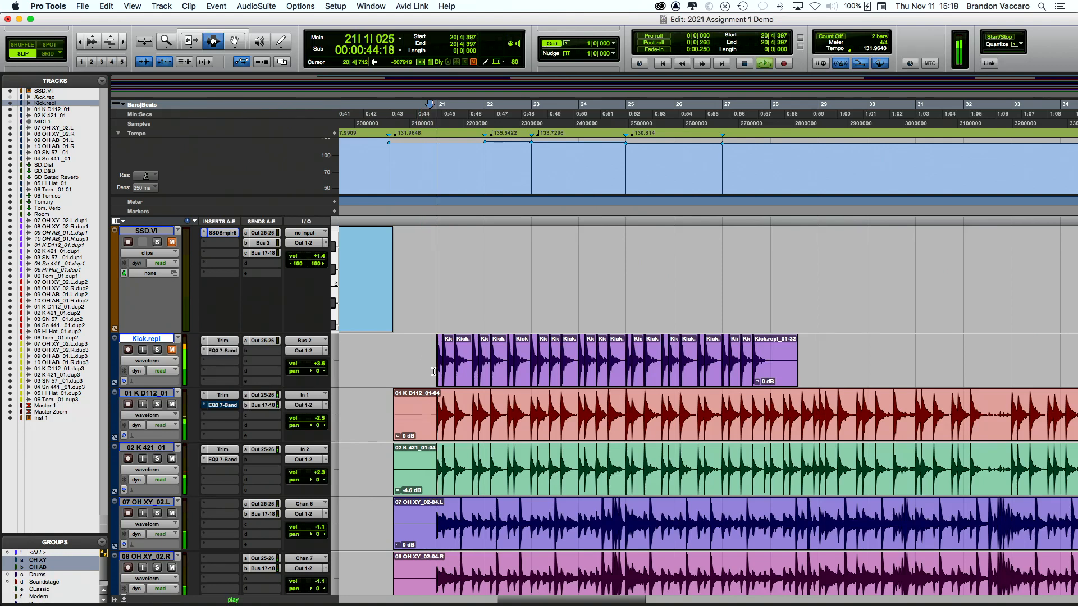
{"action": "left_click", "coordinate": [172, 460]}
{"action": "key", "text": "space"}
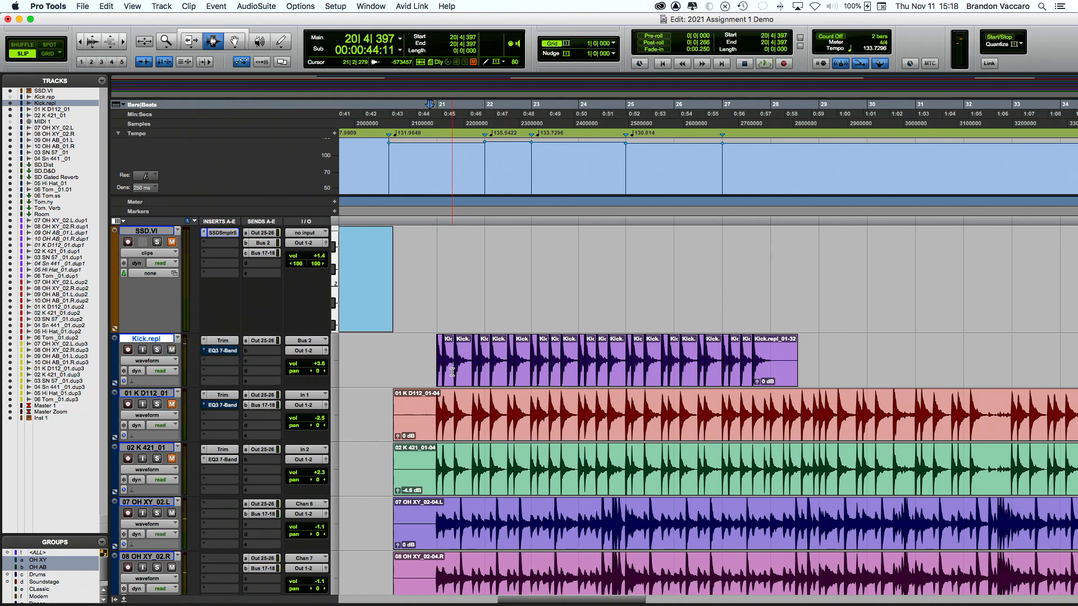
{"action": "key", "text": "space"}
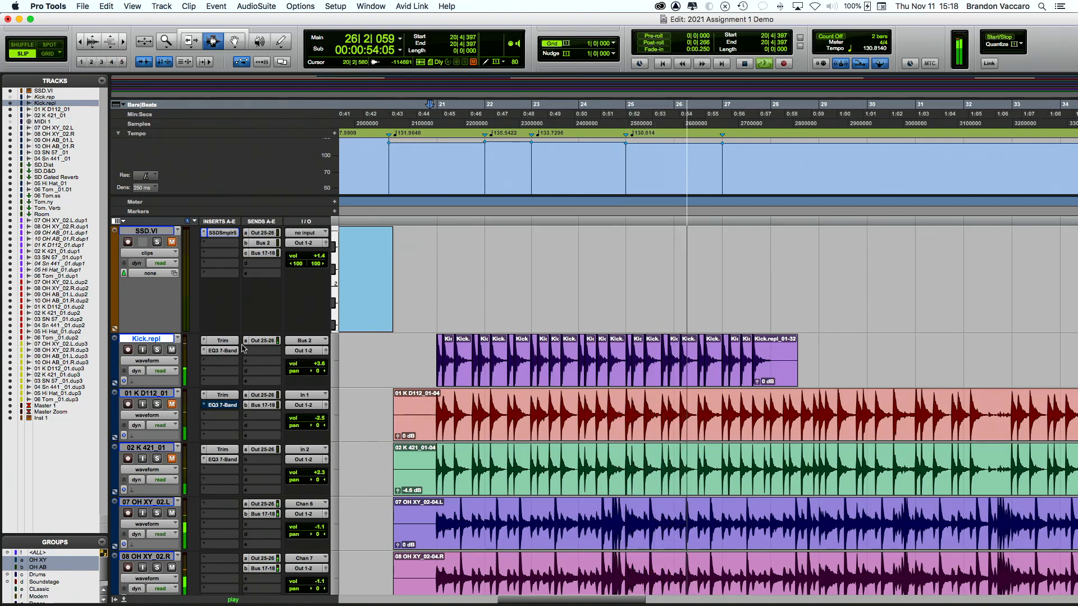
{"action": "left_click", "coordinate": [172, 405]}
{"action": "key", "text": "space"}
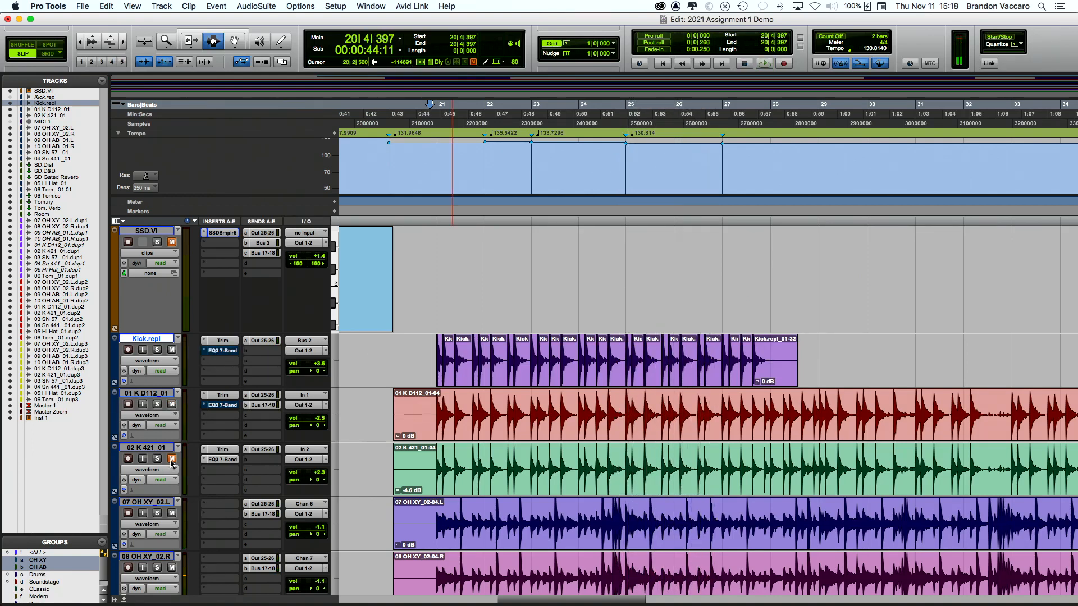
{"action": "key", "text": "space"}
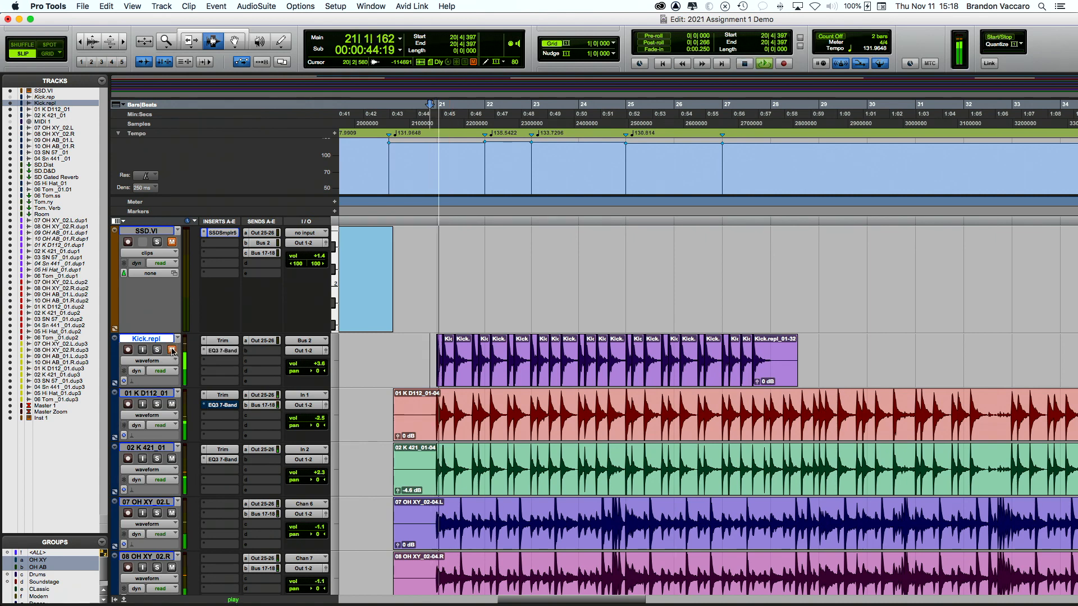
{"action": "left_click", "coordinate": [172, 405]}
{"action": "key", "text": "space"}
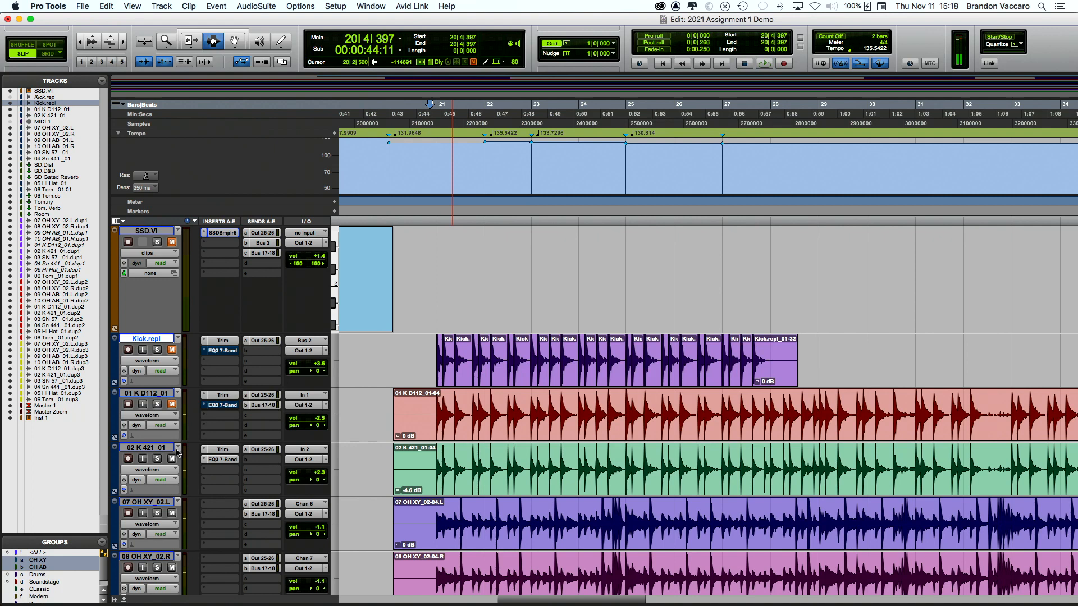
{"action": "key", "text": "space"}
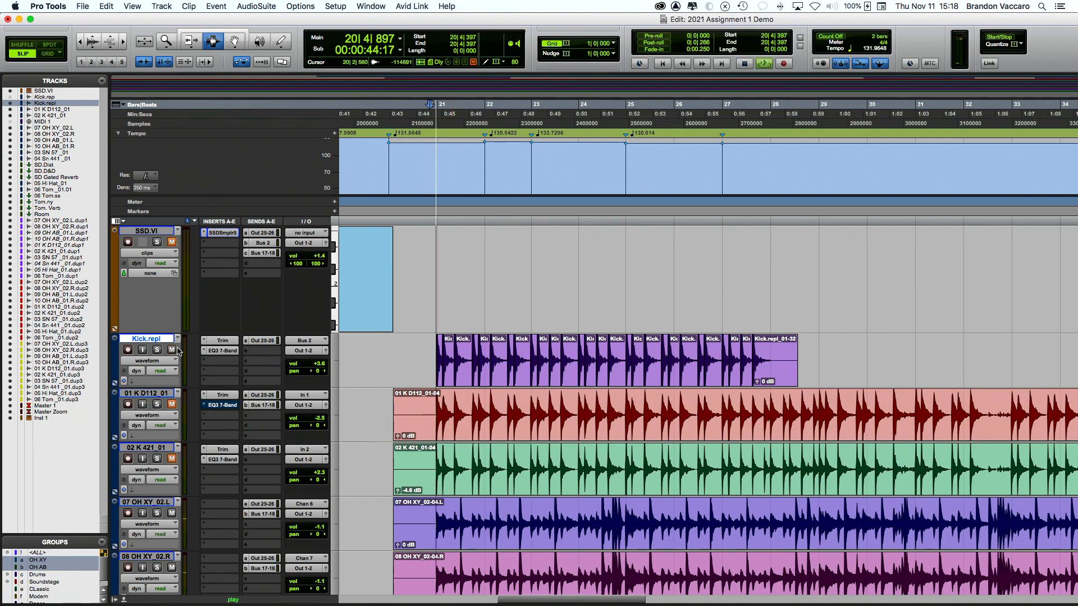
{"action": "key", "text": "space"}
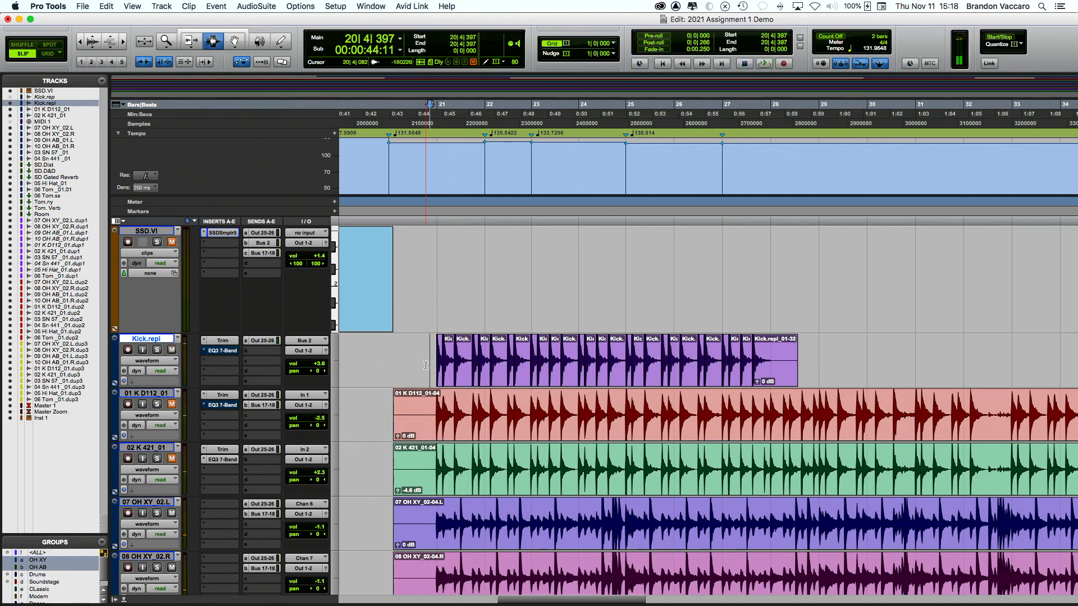
Step: Make all track waveforms much taller with Ctrl+Option+]
{"action": "scroll", "coordinate": [426, 366], "scroll_direction": "right", "scroll_amount": 3}
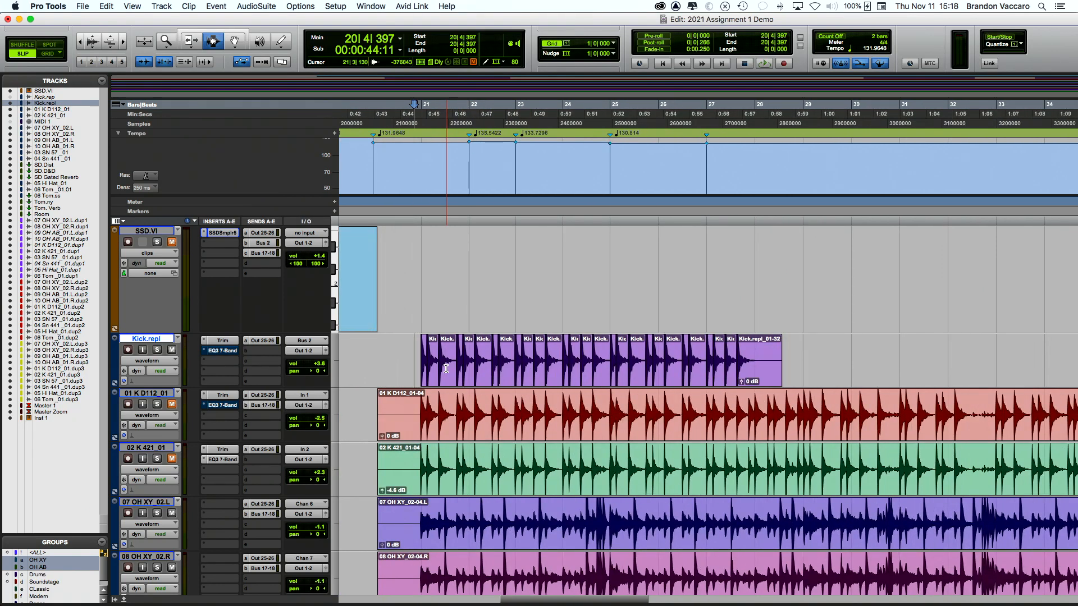
{"action": "scroll", "coordinate": [455, 367], "scroll_direction": "left", "scroll_amount": 3}
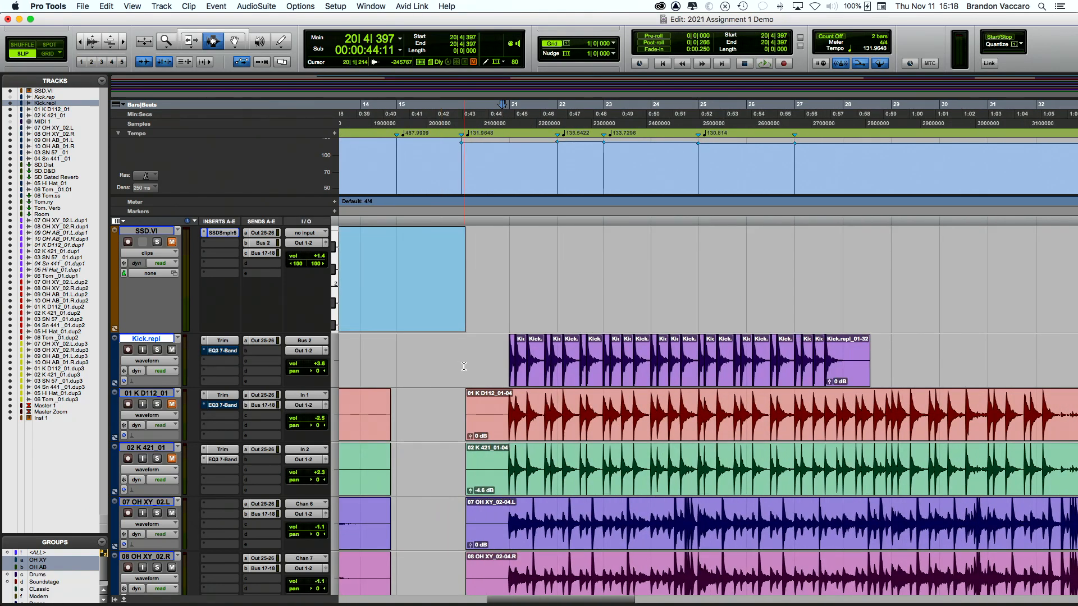
{"action": "scroll", "coordinate": [464, 366], "scroll_direction": "down", "scroll_amount": 5}
{"action": "scroll", "coordinate": [464, 367], "scroll_direction": "right", "scroll_amount": 5}
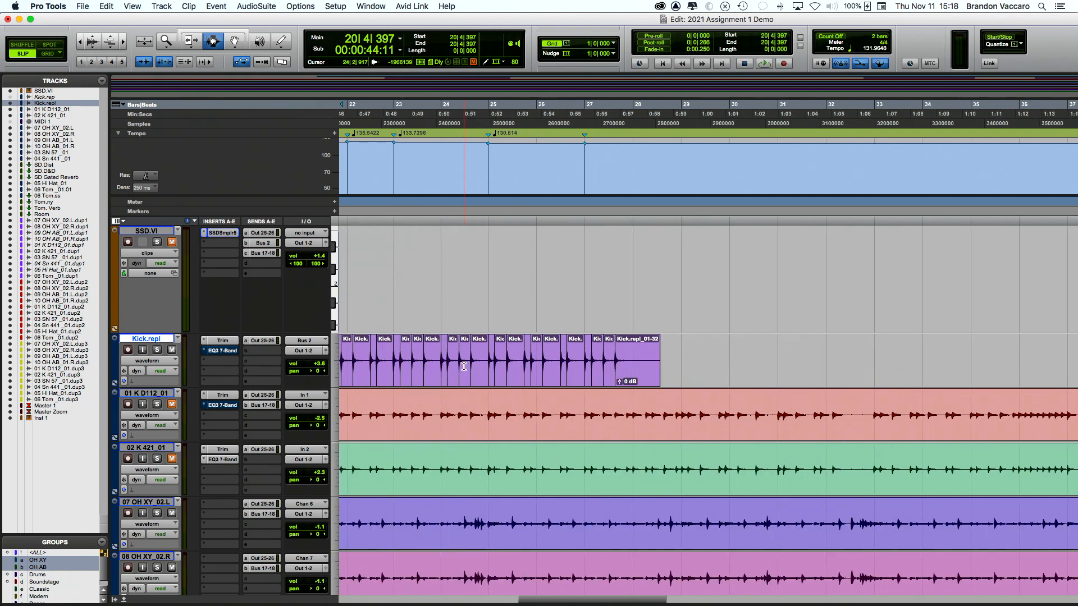
{"action": "scroll", "coordinate": [464, 366], "scroll_direction": "left", "scroll_amount": 4}
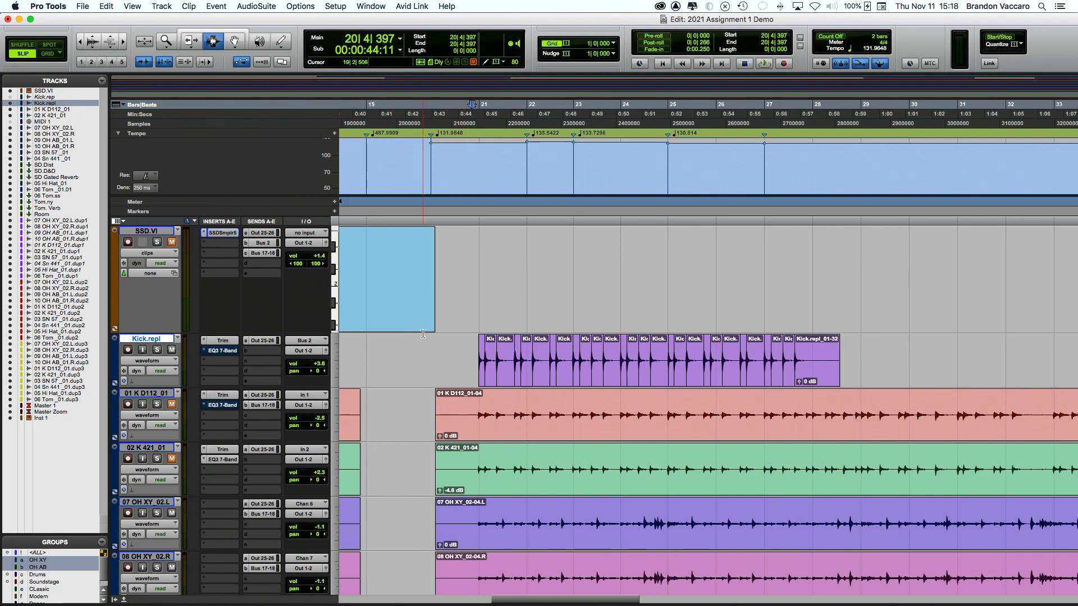
{"action": "scroll", "coordinate": [426, 337], "scroll_direction": "left", "scroll_amount": 1}
{"action": "scroll", "coordinate": [433, 340], "scroll_direction": "right", "scroll_amount": 2}
{"action": "scroll", "coordinate": [433, 341], "scroll_direction": "right", "scroll_amount": 2}
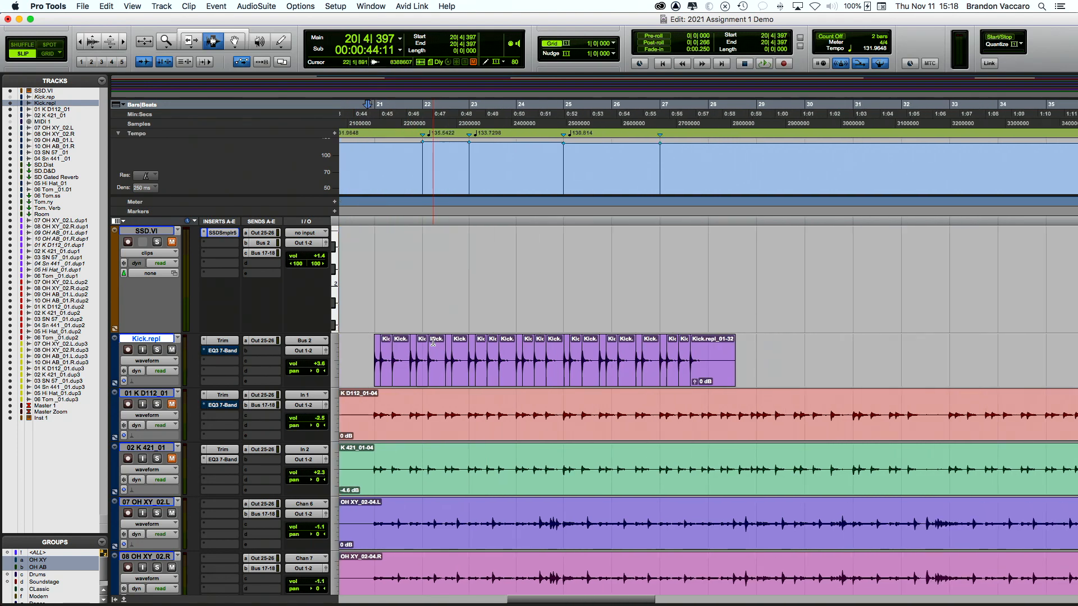
{"action": "key", "text": "super+alt+bracketright"}
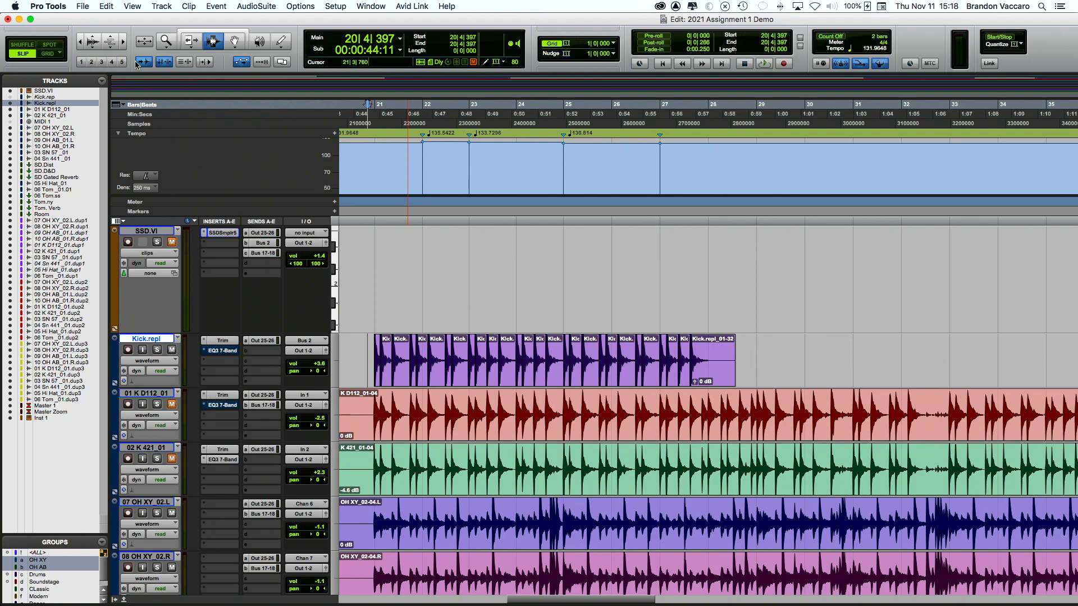
Step: Place the insertion point just before the Kick.repl clips near bar 21
{"action": "left_click", "coordinate": [363, 421]}
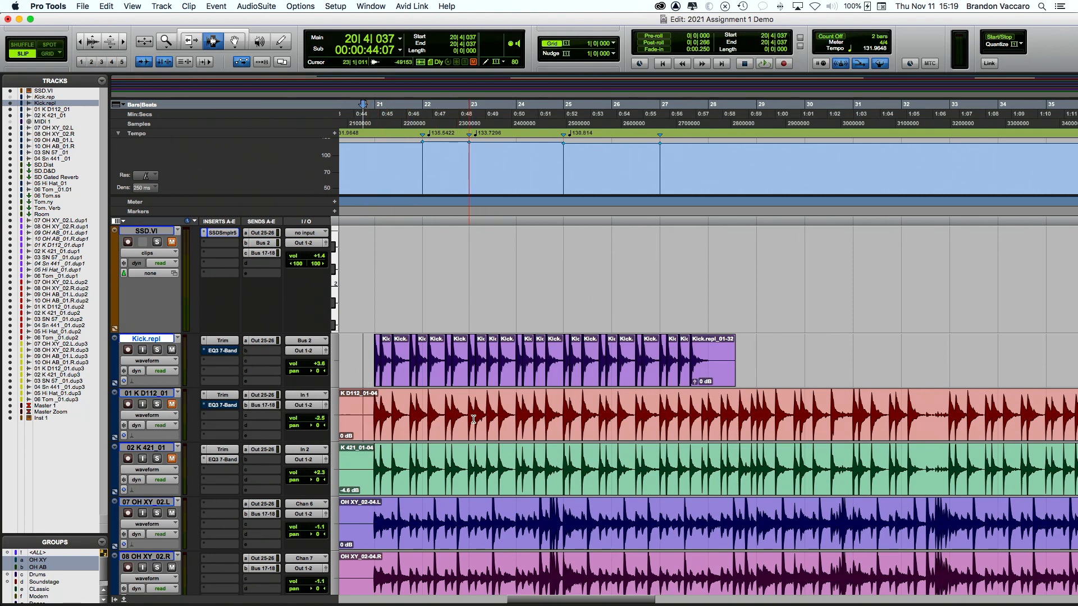
{"action": "left_click", "coordinate": [720, 409]}
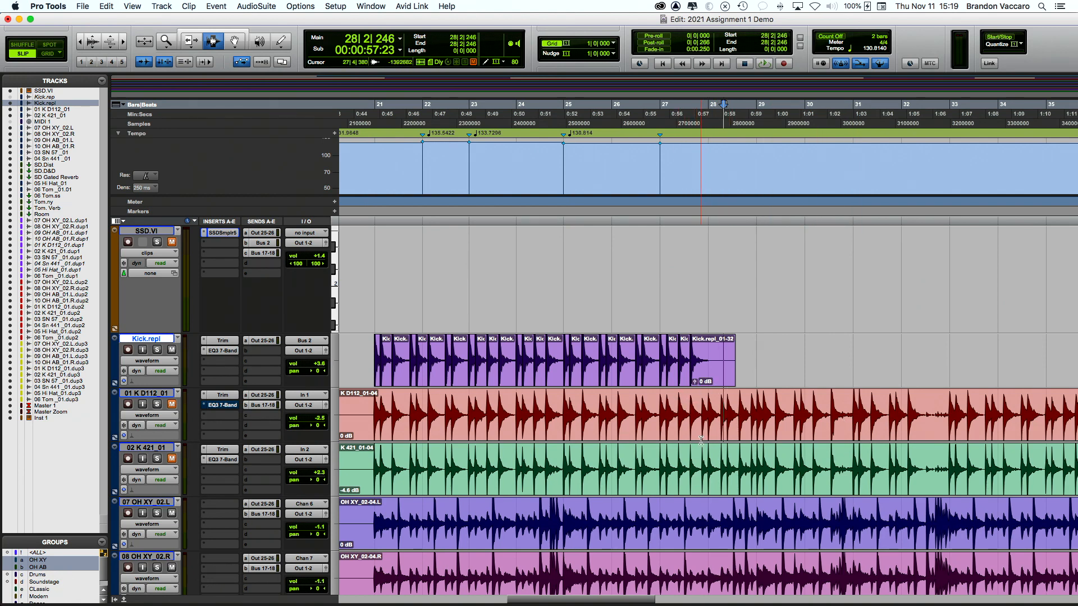
{"action": "key", "text": "Tab"}
{"action": "key", "text": "Tab"}
{"action": "key", "text": "Tab"}
{"action": "key", "text": "Tab"}
{"action": "left_click", "coordinate": [478, 360]}
{"action": "left_click", "coordinate": [376, 370]}
{"action": "left_click", "coordinate": [362, 369]}
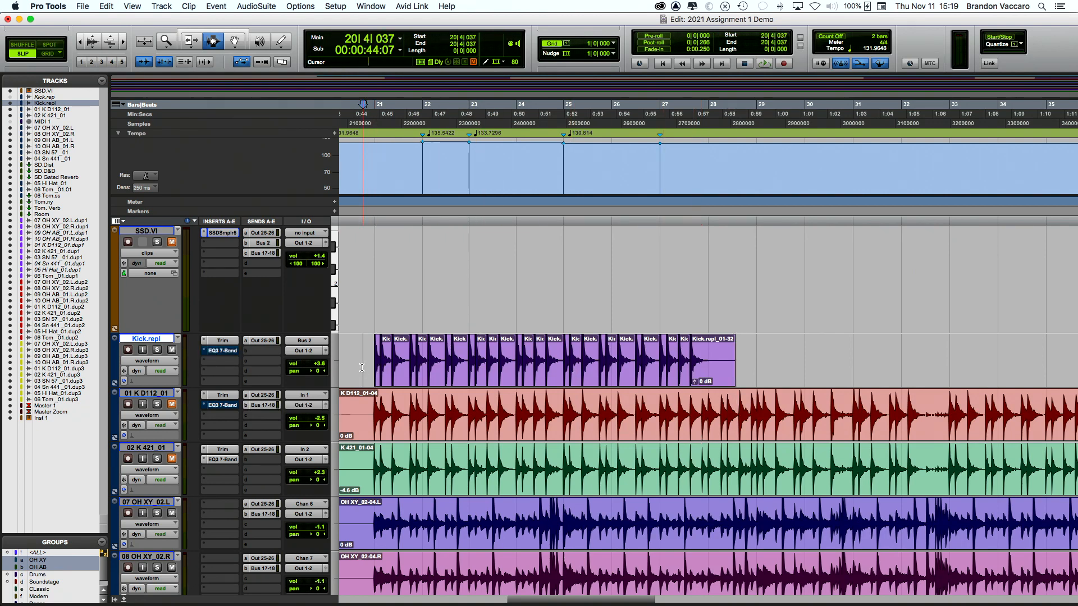
Step: Solo Kick.repl and play from the insertion point, then stop
{"action": "left_click", "coordinate": [158, 351]}
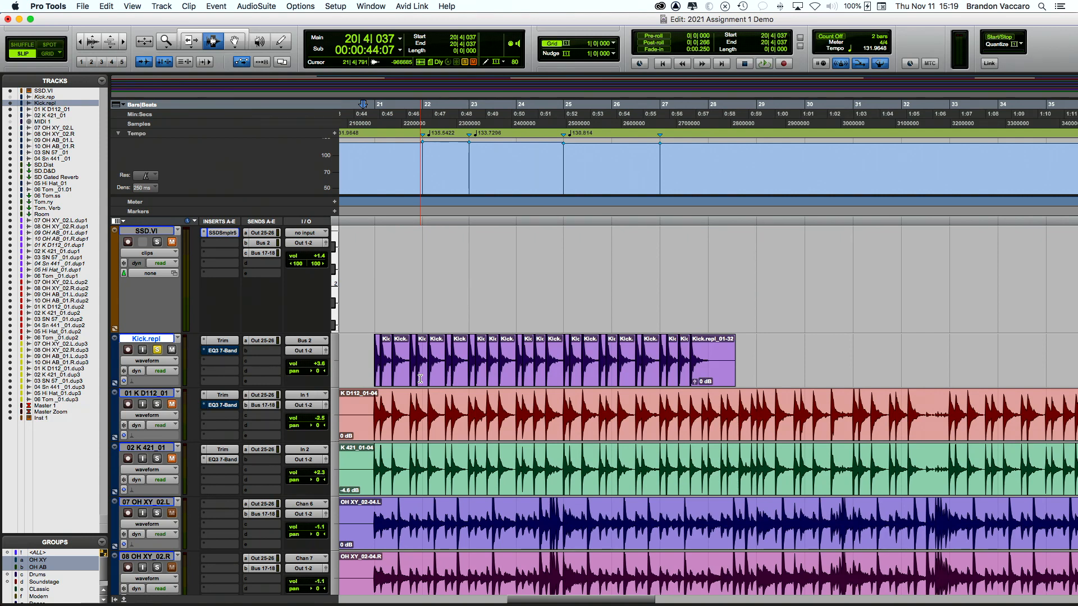
{"action": "key", "text": "space"}
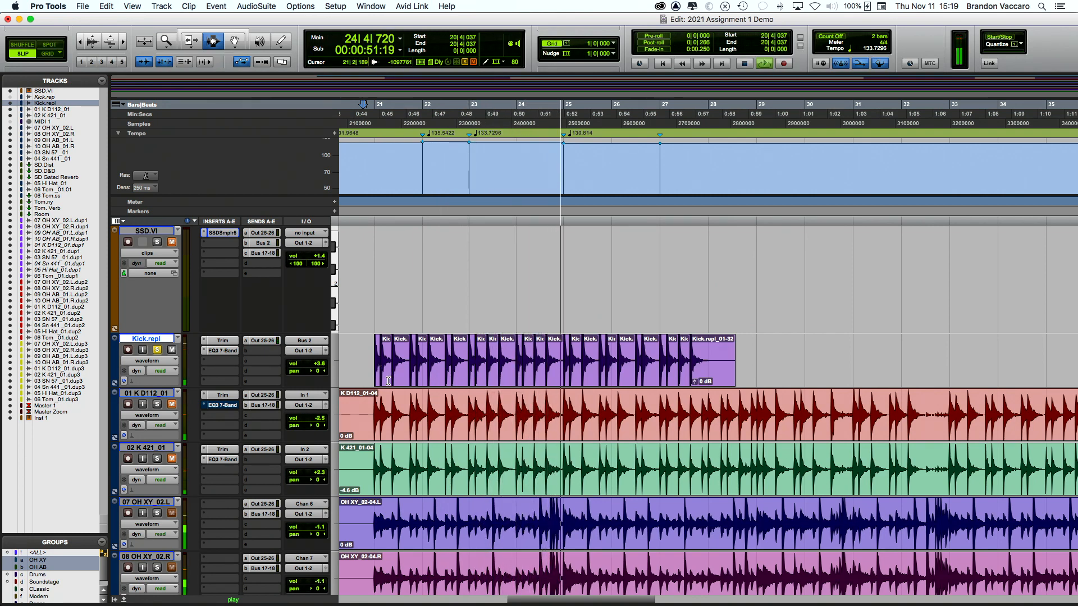
{"action": "key", "text": "space"}
{"action": "scroll", "coordinate": [437, 349], "scroll_direction": "left", "scroll_amount": 3}
{"action": "scroll", "coordinate": [438, 349], "scroll_direction": "right", "scroll_amount": 3}
Step: Option-drag a copy of the 01 K D112_01-04 kick clip onto the Kick.repl track
{"action": "key", "text": "super+bracketleft"}
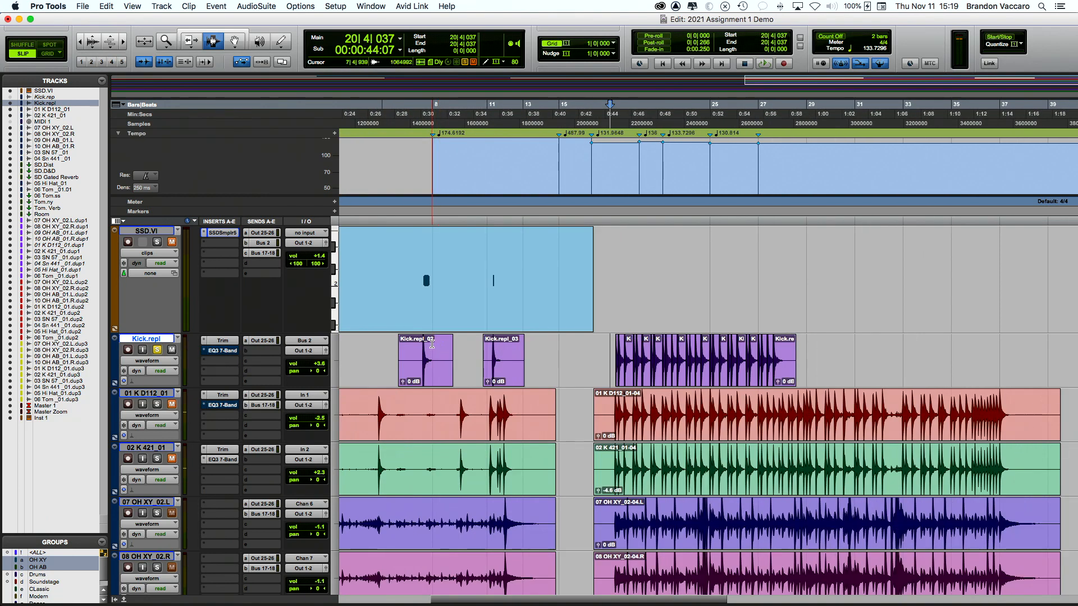
{"action": "scroll", "coordinate": [432, 343], "scroll_direction": "right", "scroll_amount": 5}
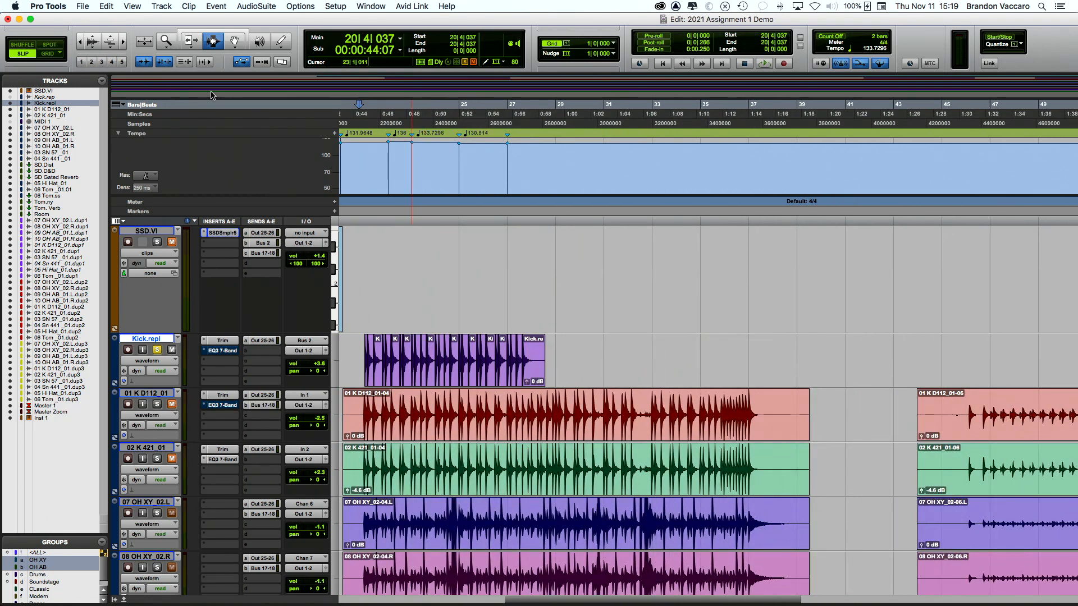
{"action": "left_click", "coordinate": [234, 41]}
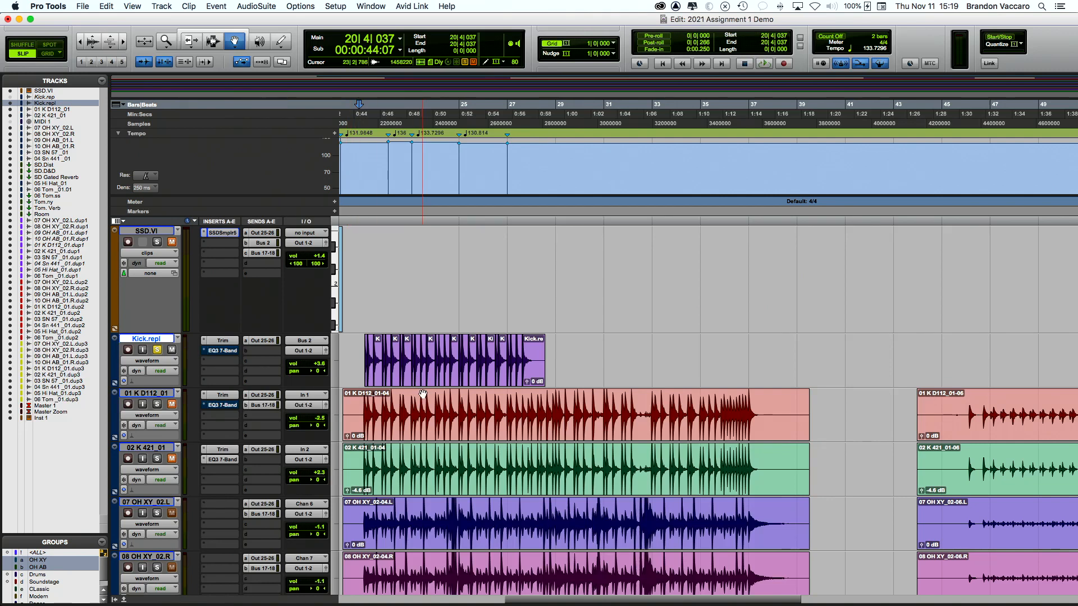
{"action": "left_click_drag", "start_coordinate": [353, 359], "coordinate": [422, 395]}
{"action": "scroll", "coordinate": [422, 395], "scroll_direction": "left", "scroll_amount": 6}
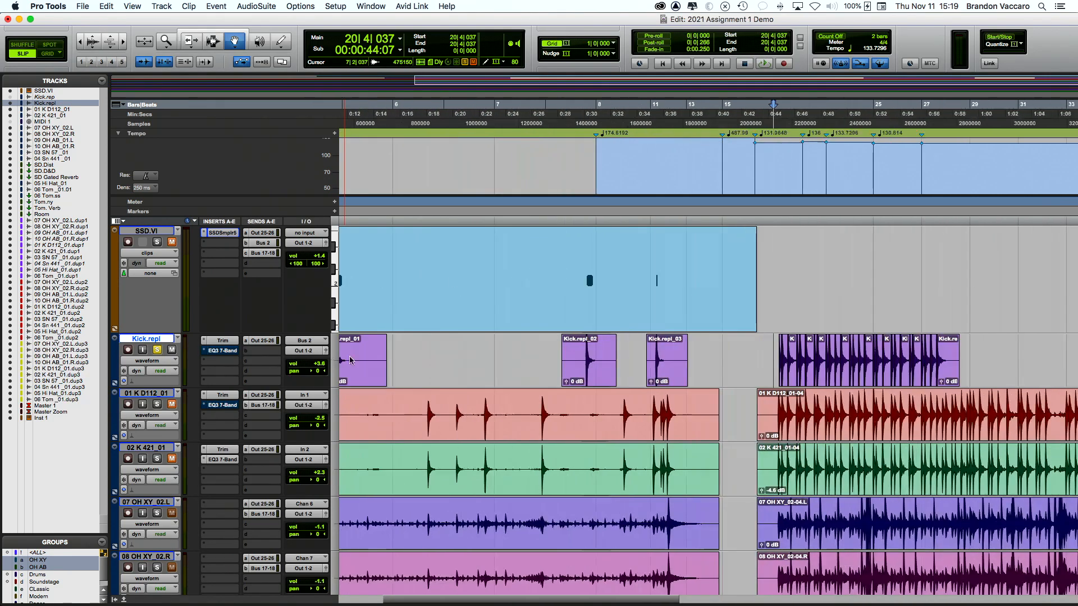
{"action": "scroll", "coordinate": [404, 373], "scroll_direction": "right", "scroll_amount": 6}
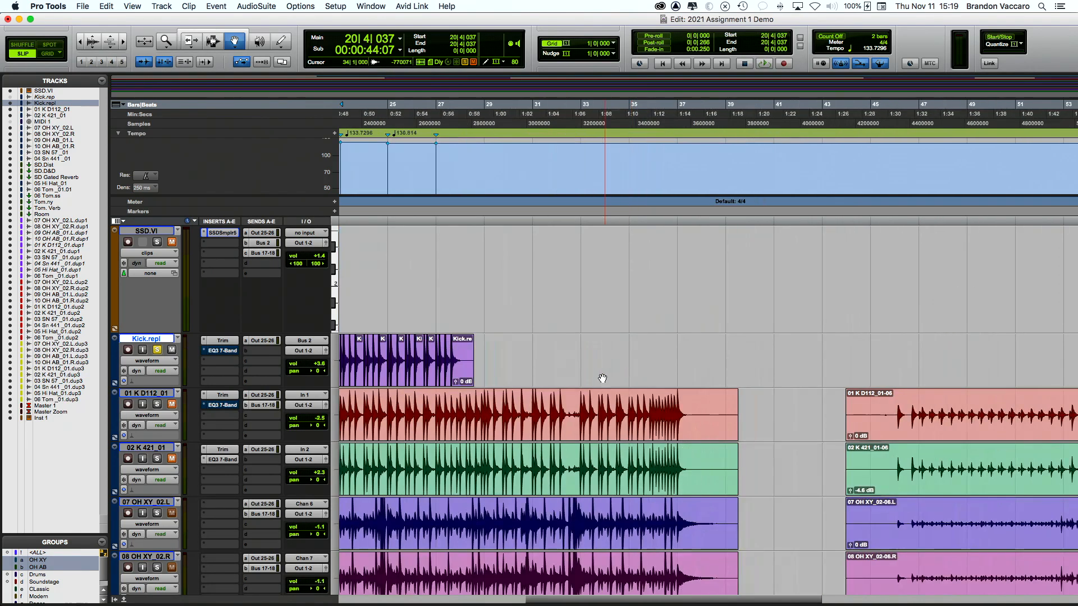
{"action": "left_click", "coordinate": [584, 420]}
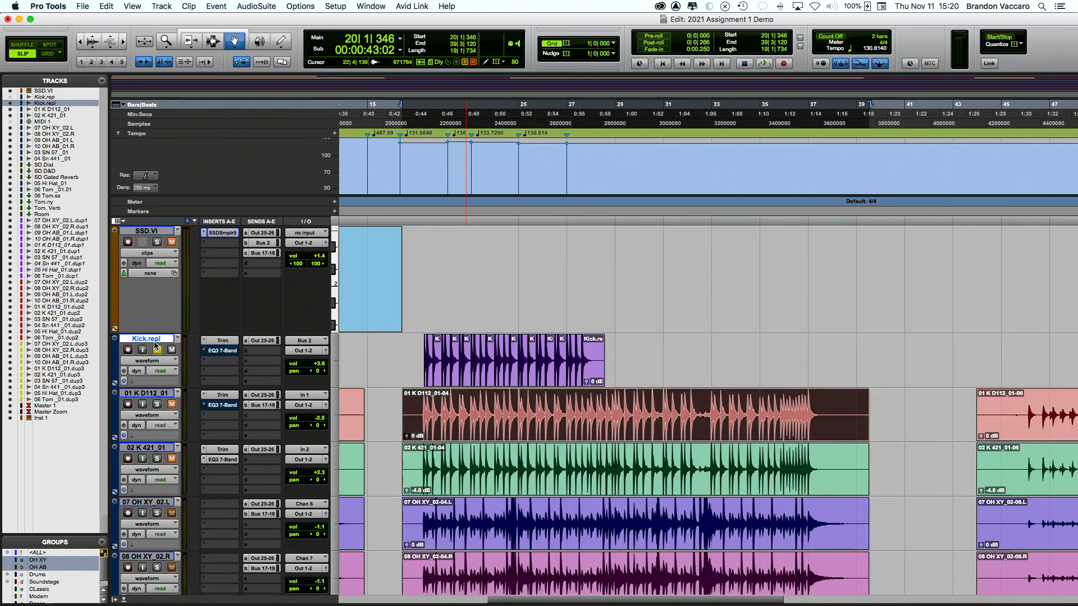
{"action": "left_click_drag", "start_coordinate": [518, 425], "coordinate": [519, 384]}
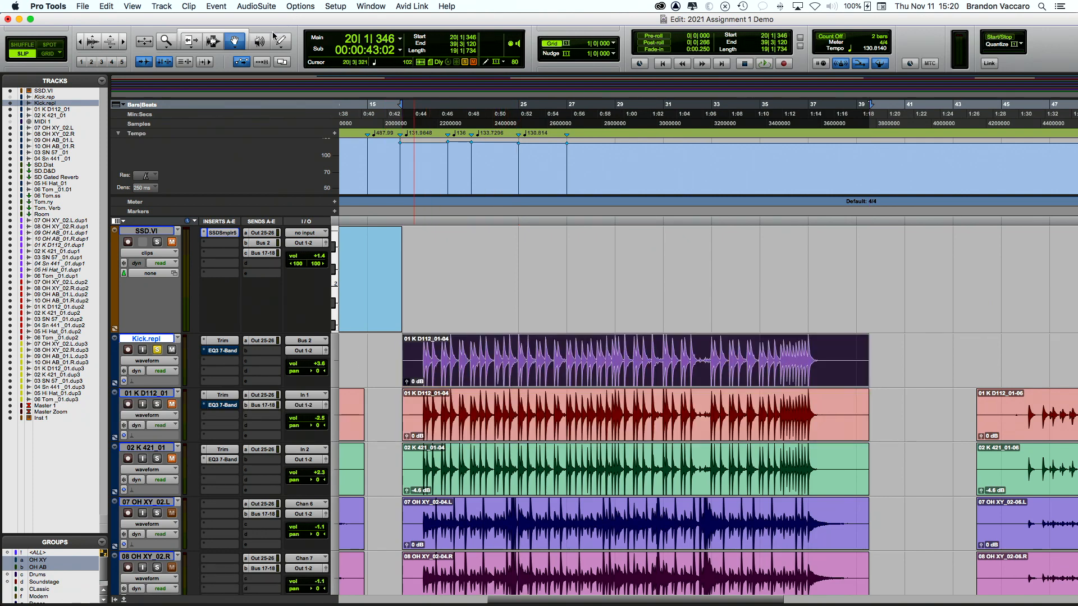
{"action": "left_click", "coordinate": [264, 7]}
{"action": "mouse_move", "coordinate": [270, 147]}
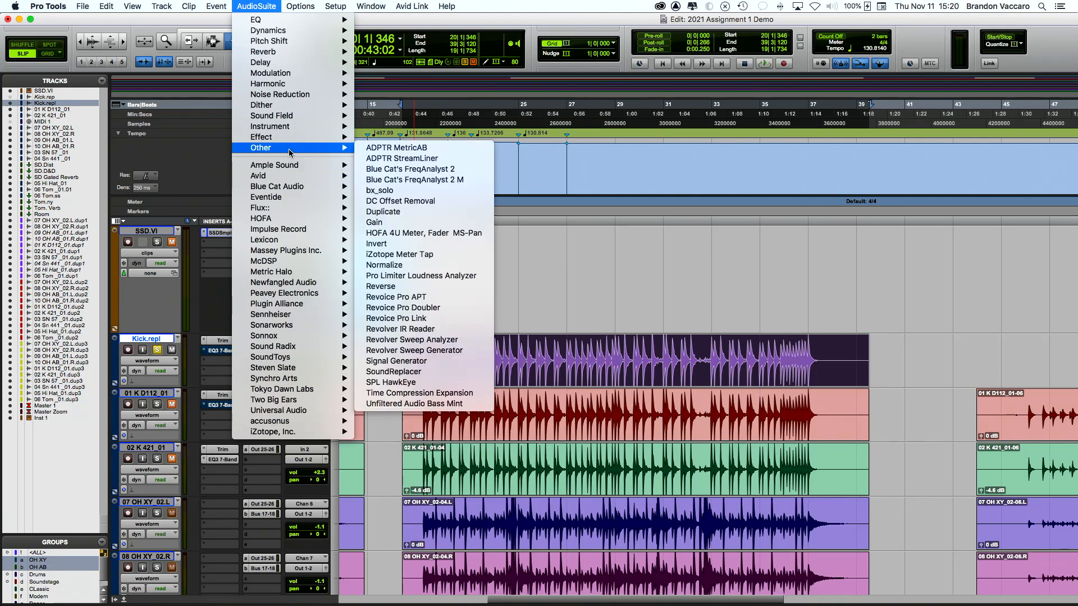
Step: Open SoundReplacer and select the kick clip range 20|4|442 to 22|4|879
{"action": "left_click", "coordinate": [402, 372]}
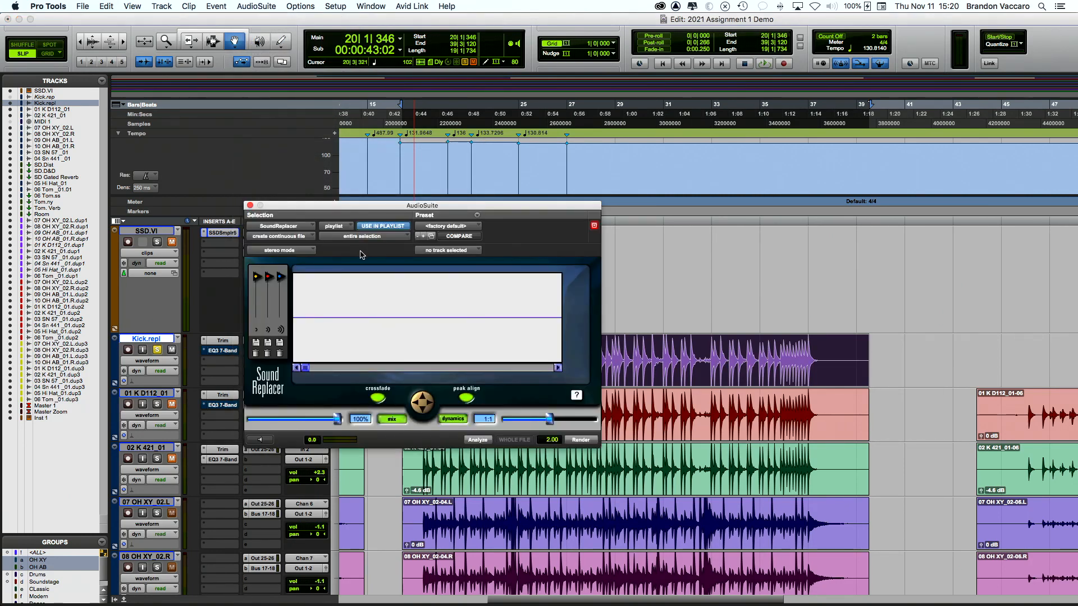
{"action": "left_click_drag", "start_coordinate": [342, 208], "coordinate": [200, 98]}
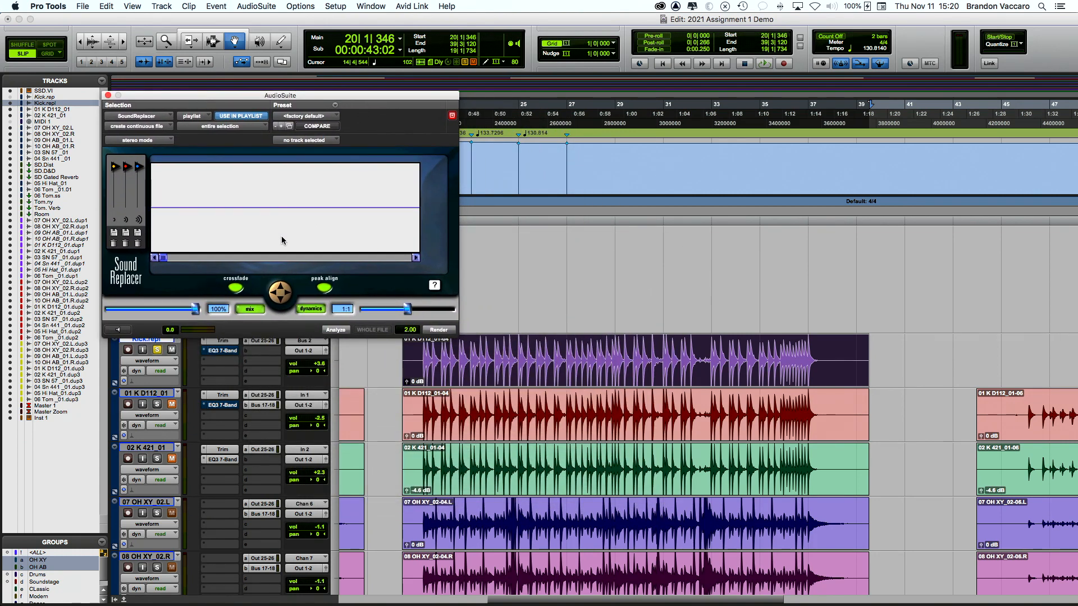
{"action": "left_click", "coordinate": [214, 44]}
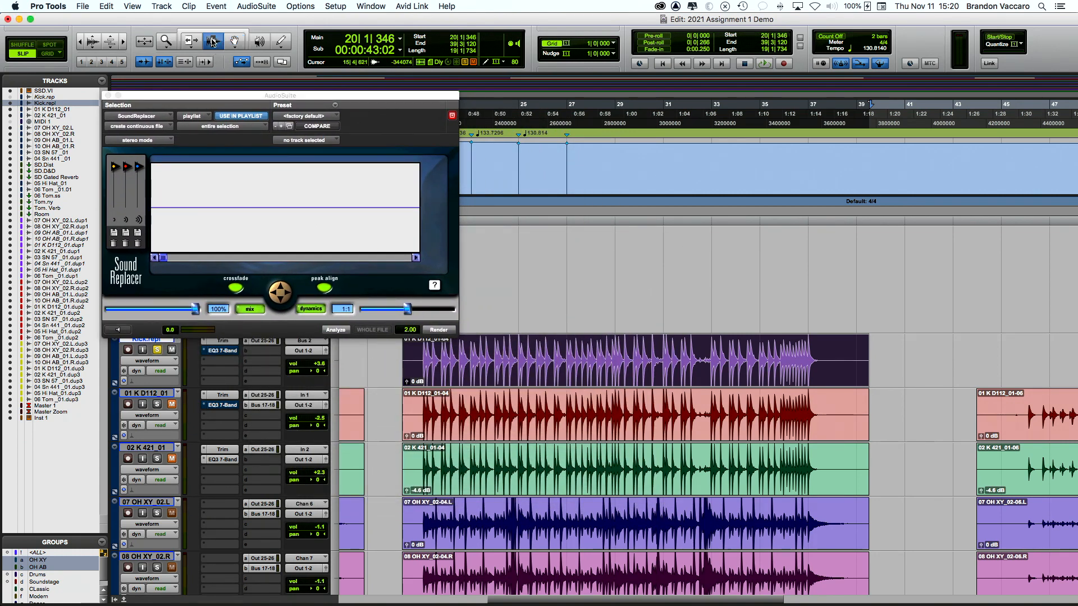
{"action": "left_click", "coordinate": [437, 364]}
{"action": "left_click_drag", "start_coordinate": [423, 364], "coordinate": [471, 366]}
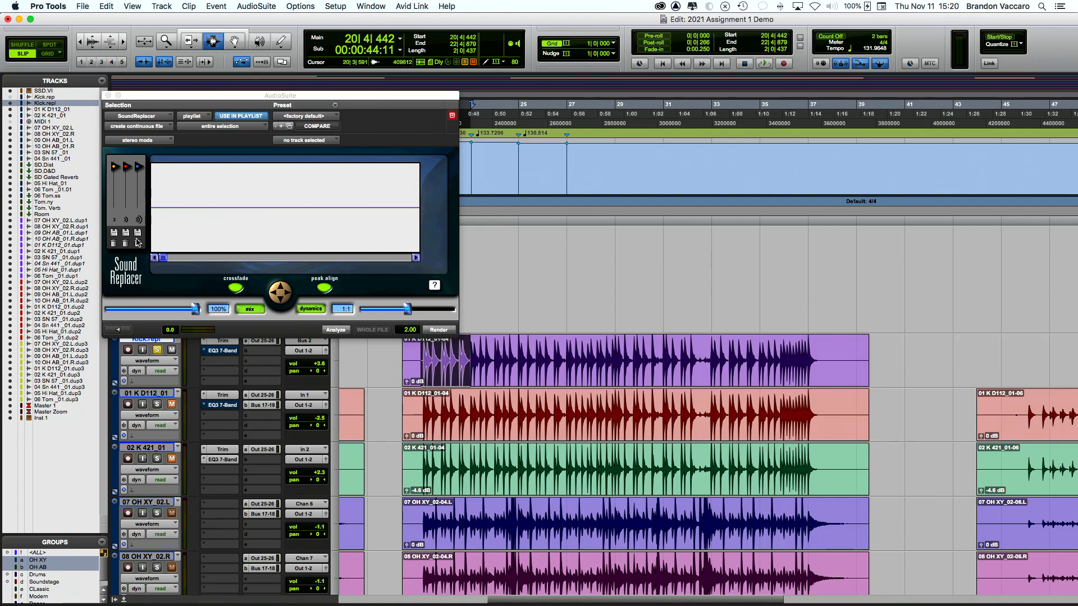
Step: Set the lower and upper trigger thresholds and begin loading the first sample
{"action": "left_click_drag", "start_coordinate": [119, 171], "coordinate": [117, 203]}
{"action": "mouse_move", "coordinate": [129, 167]}
{"action": "left_mouse_down"}
{"action": "mouse_move", "coordinate": [130, 194]}
{"action": "mouse_move", "coordinate": [140, 187]}
{"action": "left_mouse_up"}
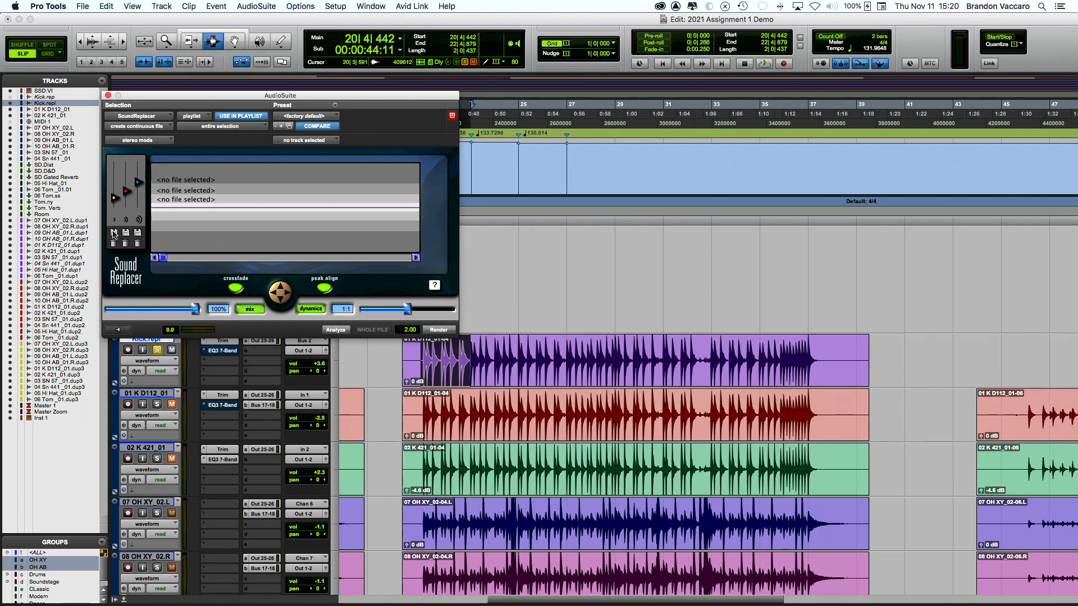
{"action": "left_click", "coordinate": [114, 233]}
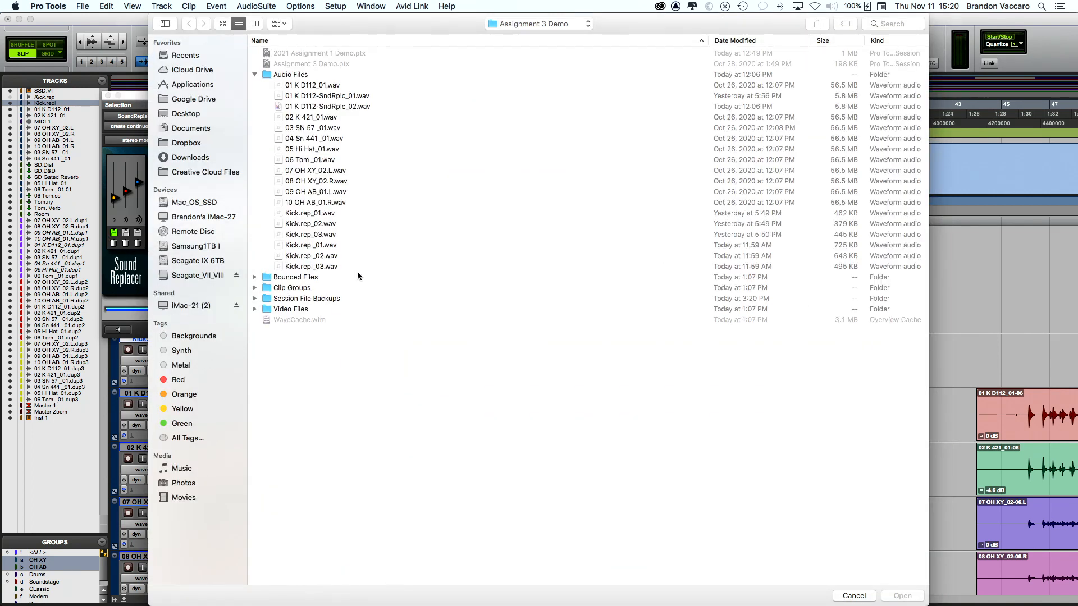
Step: Load Kick.repl_03.wav, Kick.repl_02.wav and Kick.repl_01.wav into the low, middle and loud trigger layers
{"action": "left_click", "coordinate": [324, 267]}
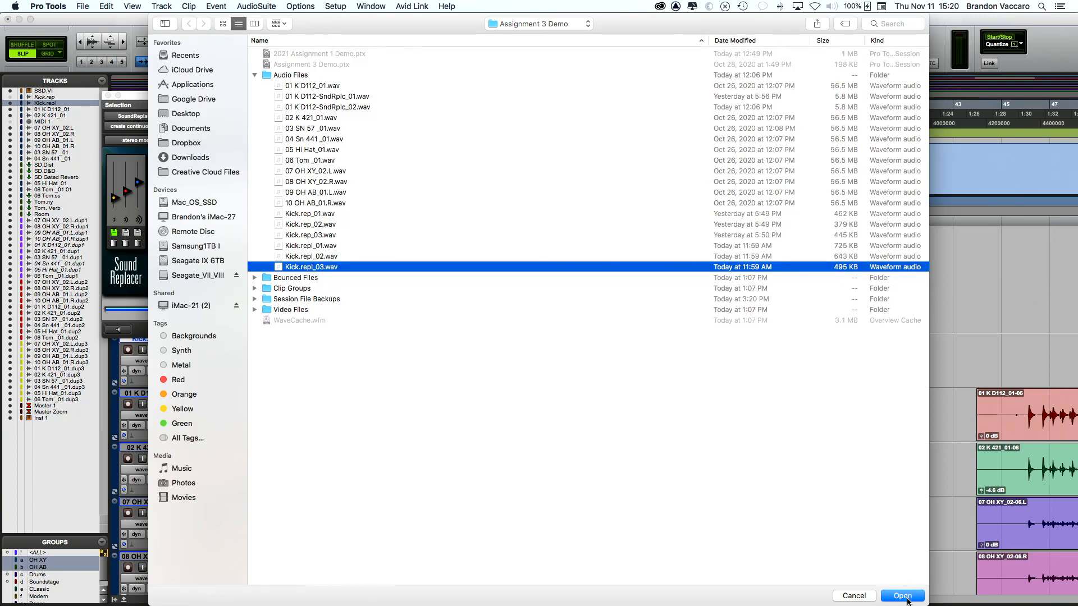
{"action": "left_click", "coordinate": [901, 596]}
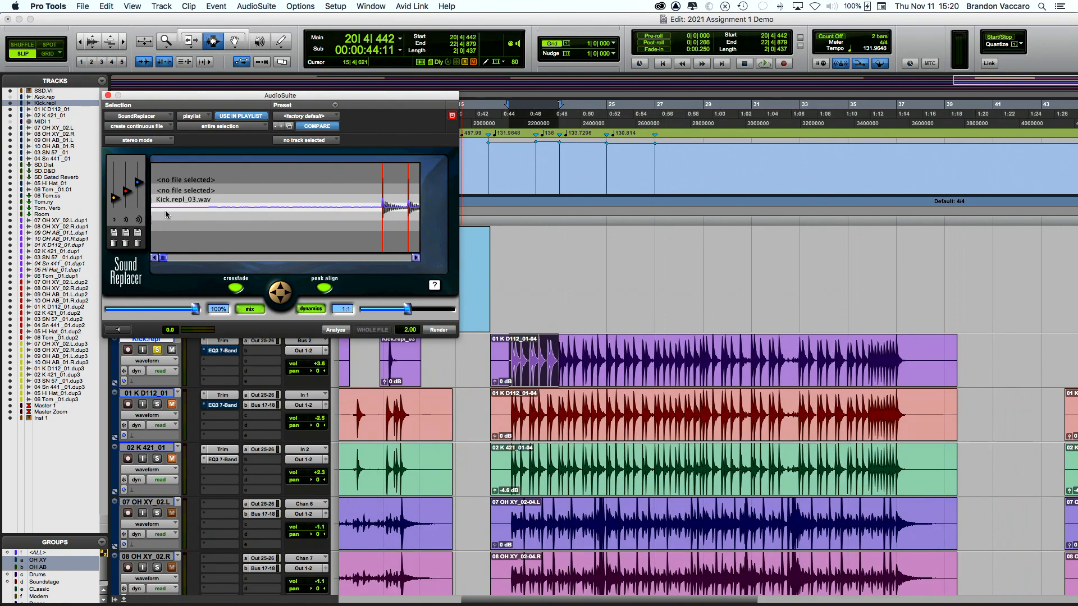
{"action": "left_click", "coordinate": [126, 233]}
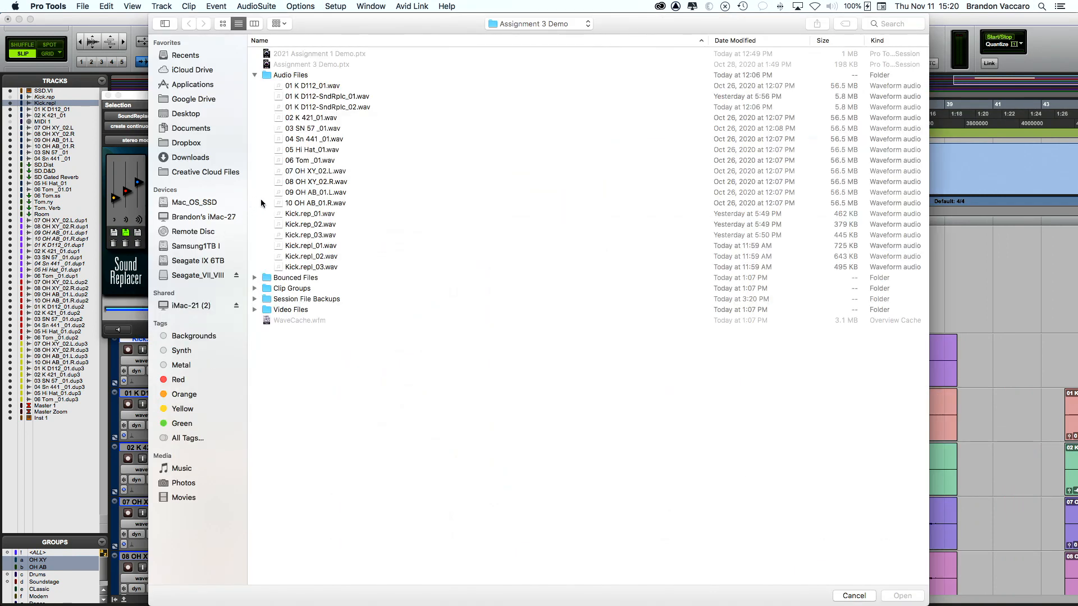
{"action": "left_click", "coordinate": [318, 257]}
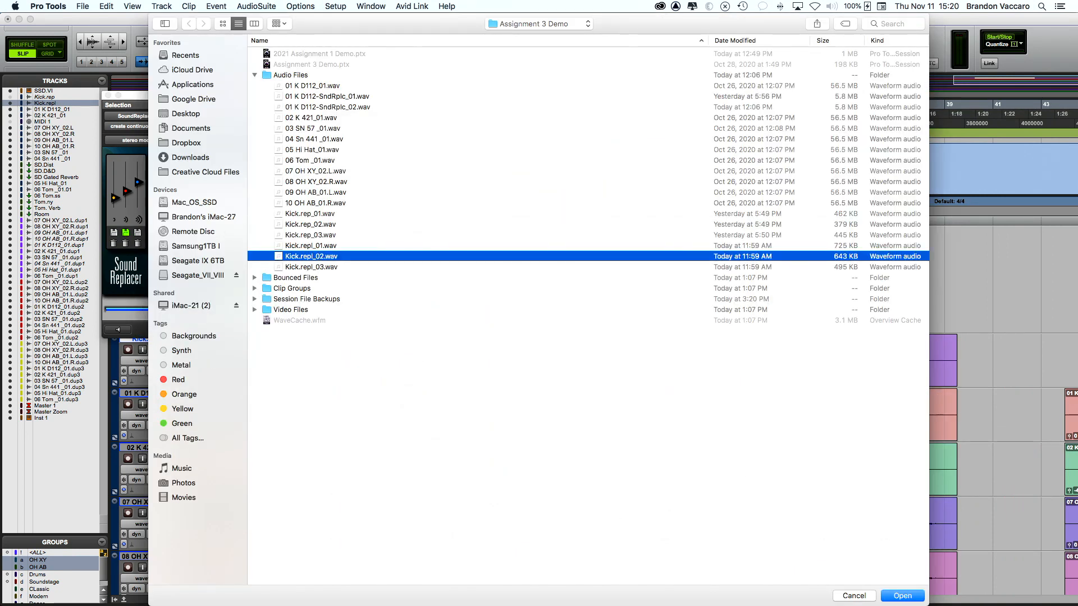
{"action": "left_click", "coordinate": [898, 597]}
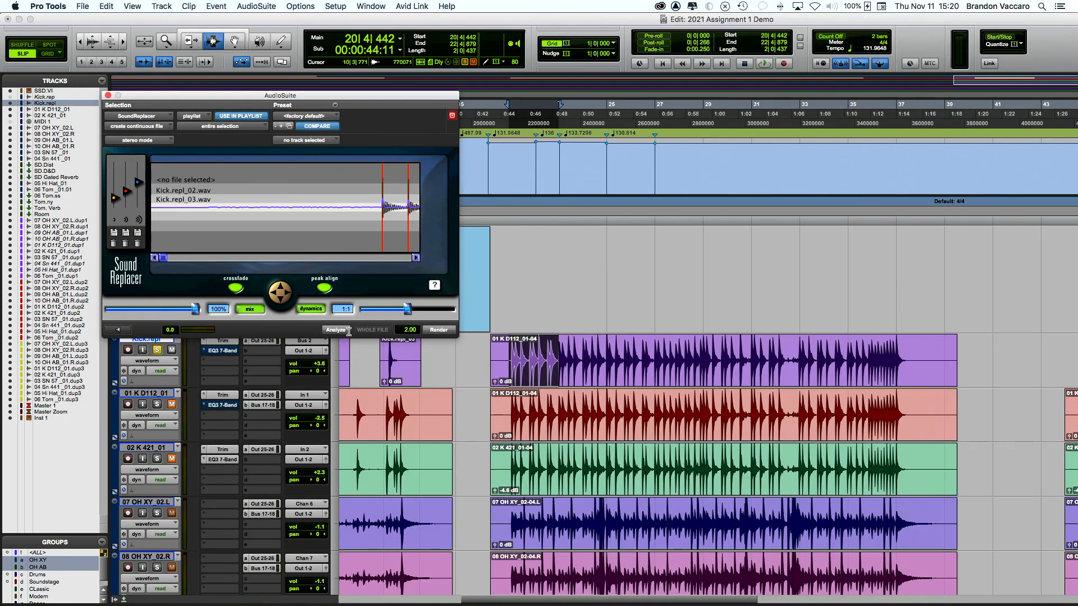
{"action": "left_click", "coordinate": [137, 233]}
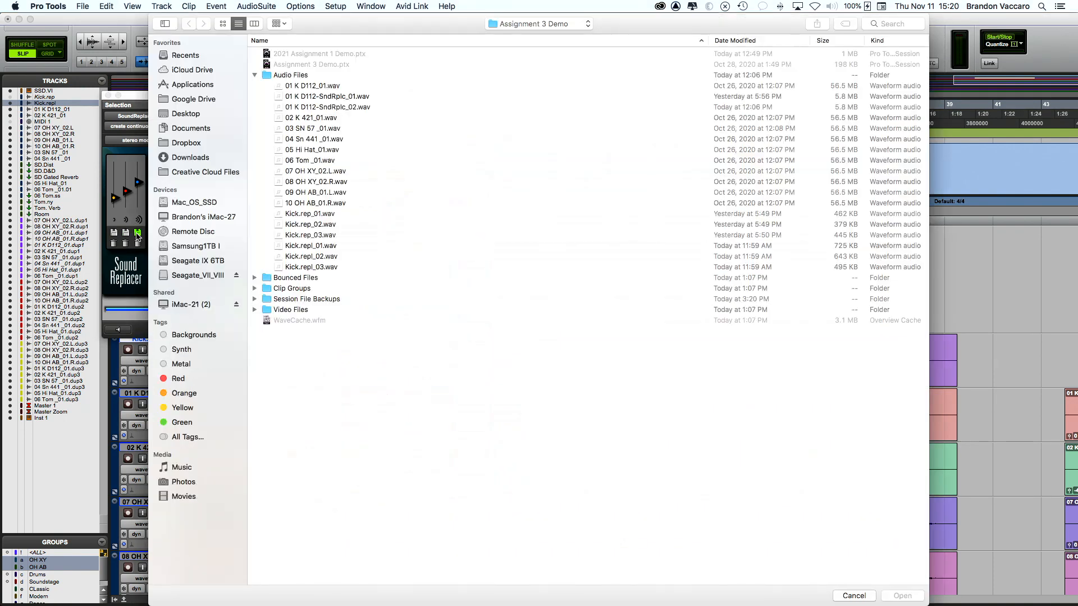
{"action": "left_click", "coordinate": [309, 245]}
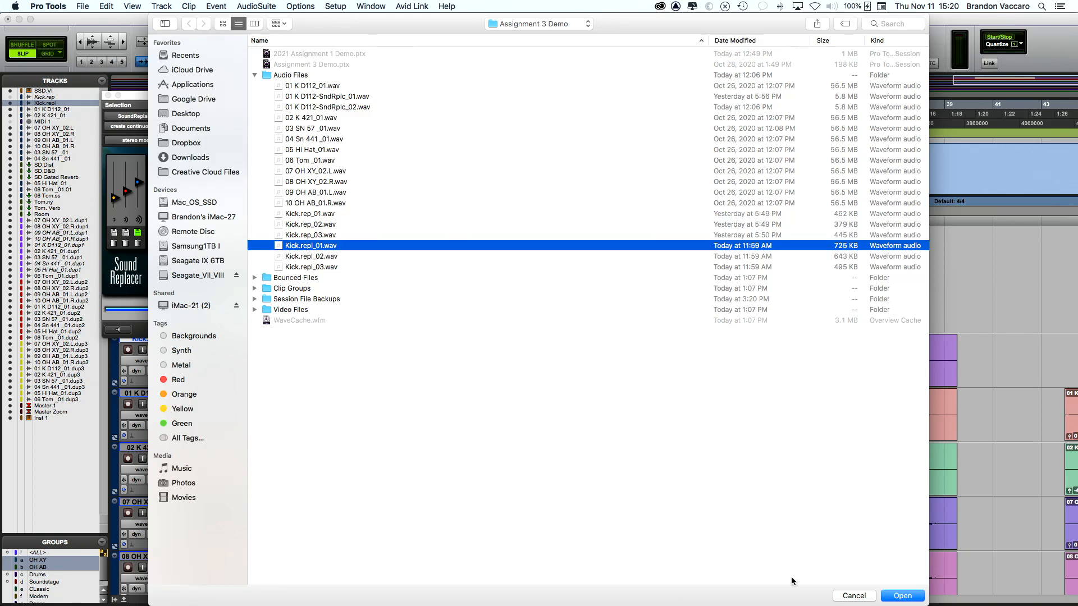
{"action": "left_click", "coordinate": [904, 595]}
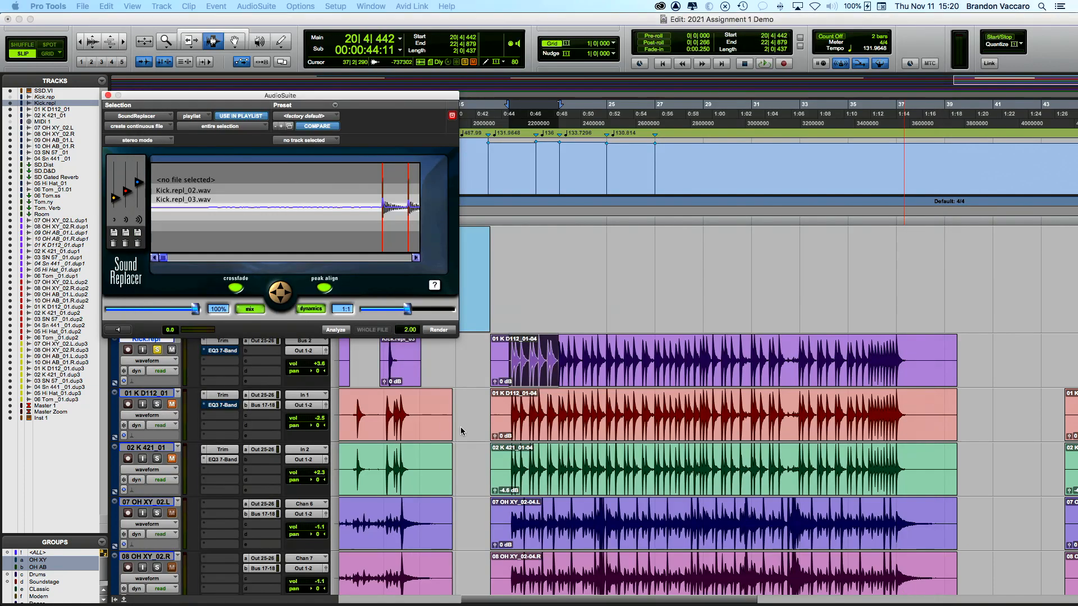
{"action": "left_click", "coordinate": [417, 258]}
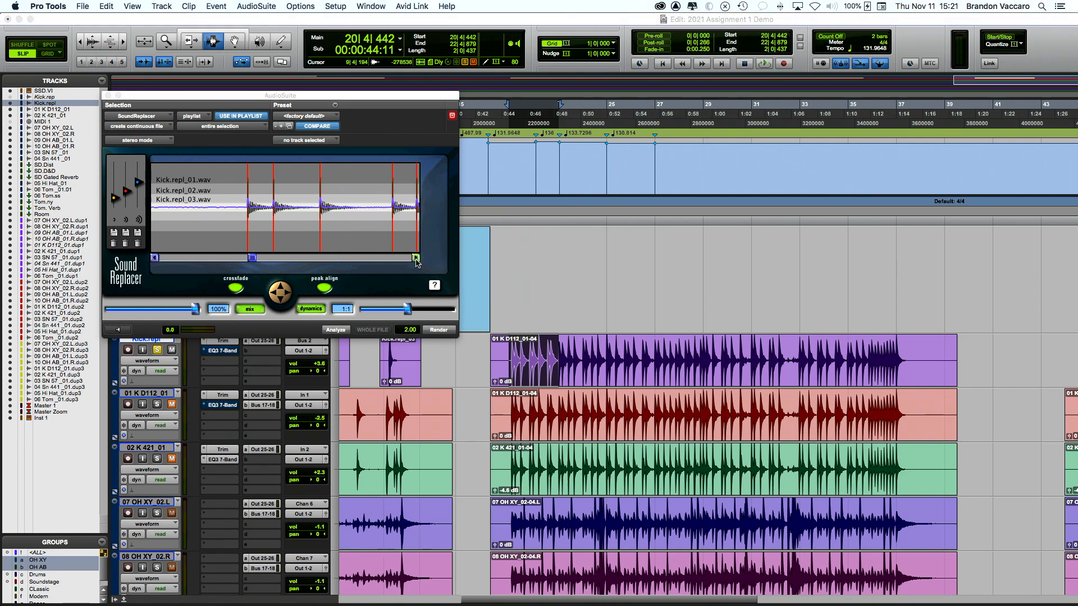
Step: Fine-tune the trigger thresholds while stepping through later kick hits
{"action": "left_click", "coordinate": [416, 257]}
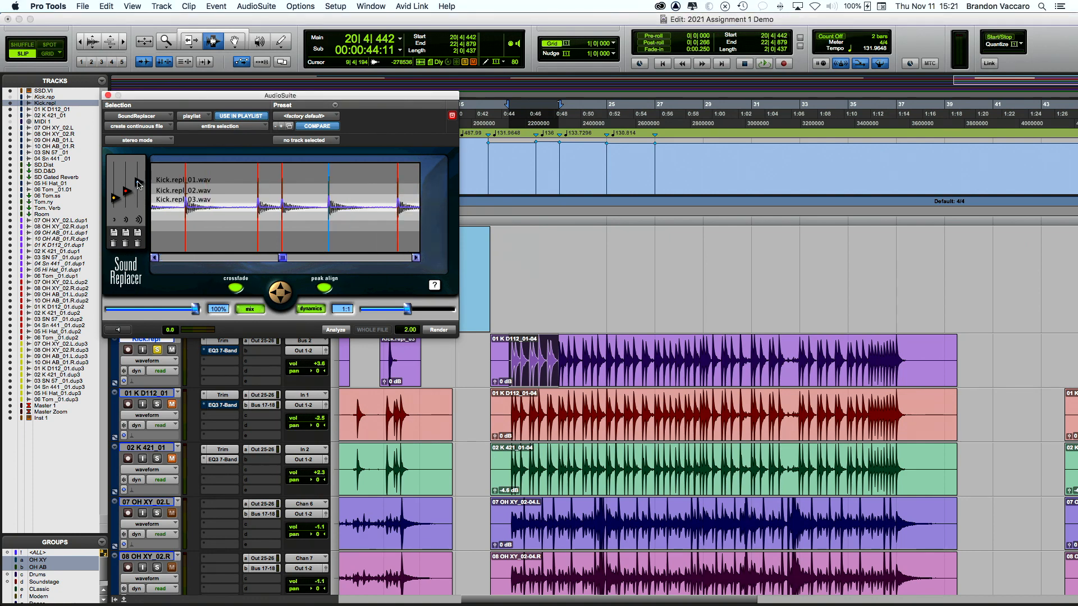
{"action": "left_click_drag", "start_coordinate": [138, 182], "coordinate": [137, 184]}
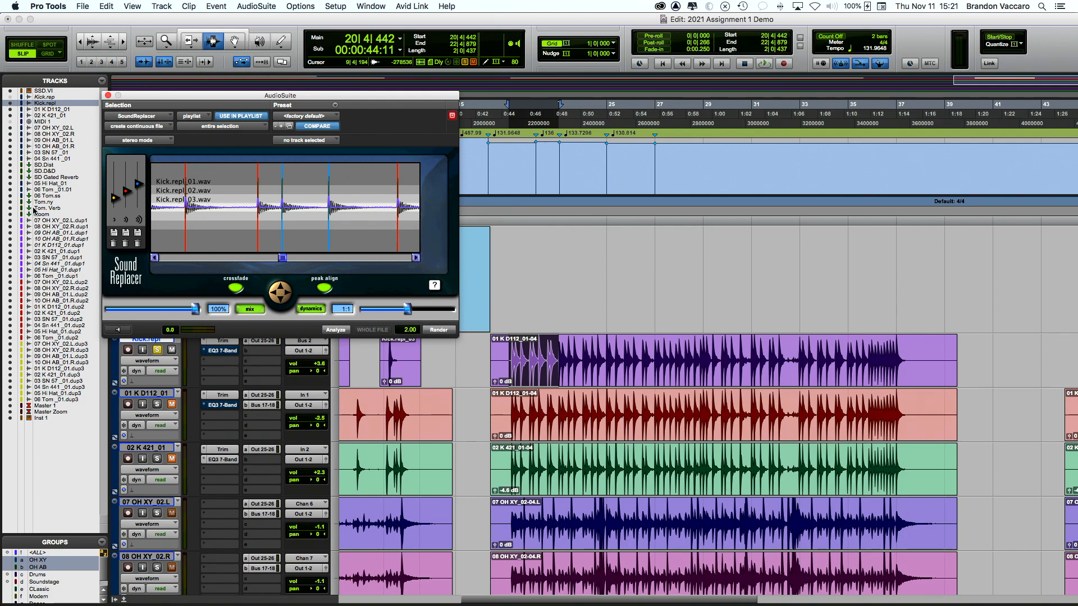
{"action": "left_click", "coordinate": [113, 201]}
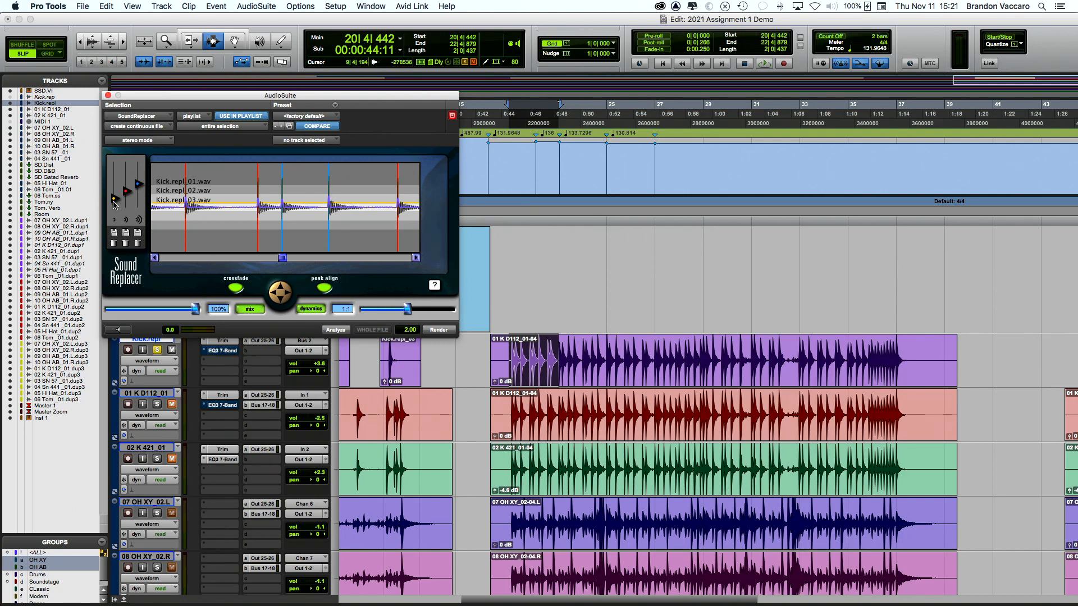
{"action": "left_click_drag", "start_coordinate": [113, 204], "coordinate": [114, 207]}
{"action": "left_click_drag", "start_coordinate": [112, 206], "coordinate": [113, 209]}
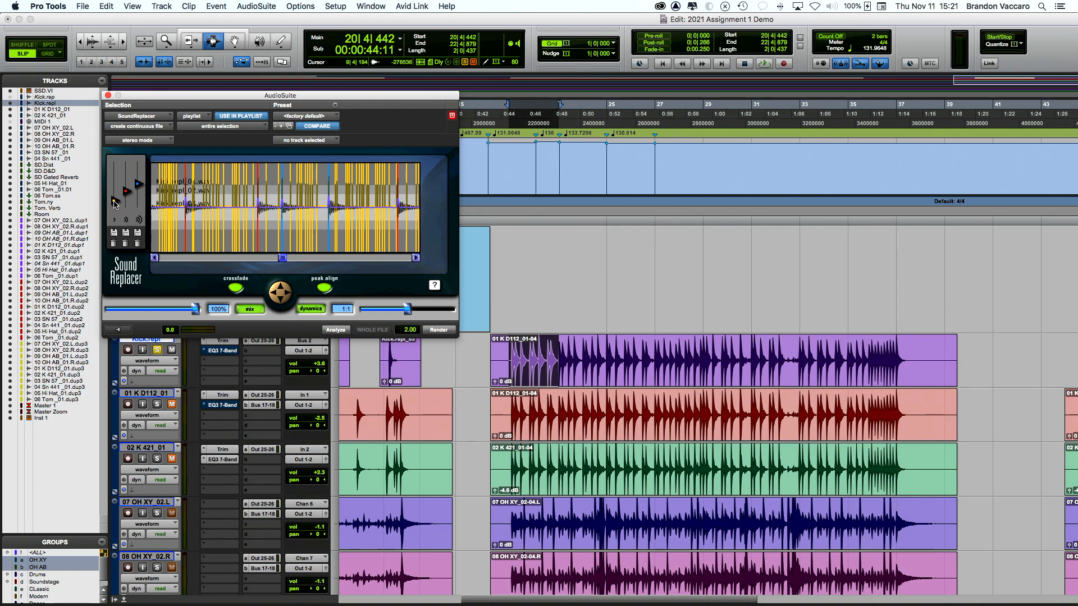
{"action": "left_click_drag", "start_coordinate": [113, 201], "coordinate": [113, 201]}
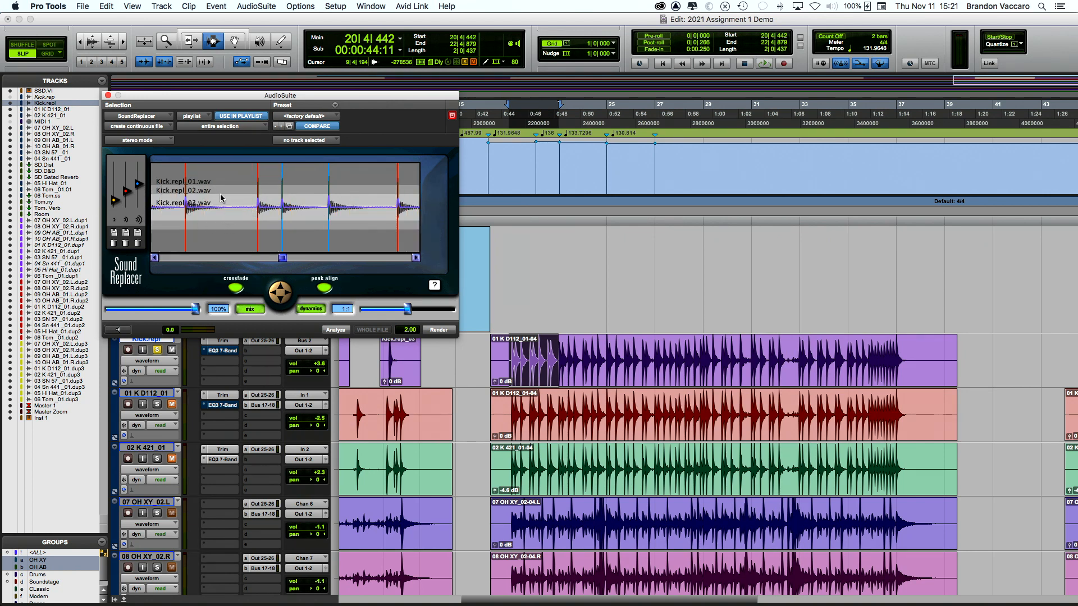
{"action": "left_click_drag", "start_coordinate": [115, 200], "coordinate": [115, 199]}
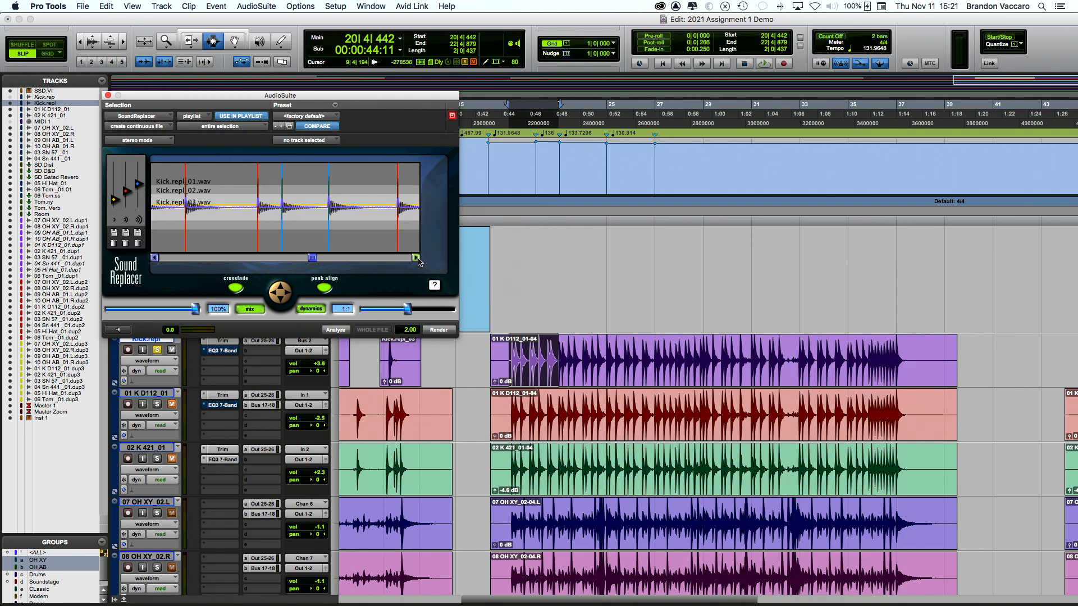
{"action": "left_click", "coordinate": [417, 258]}
{"action": "left_click", "coordinate": [417, 259]}
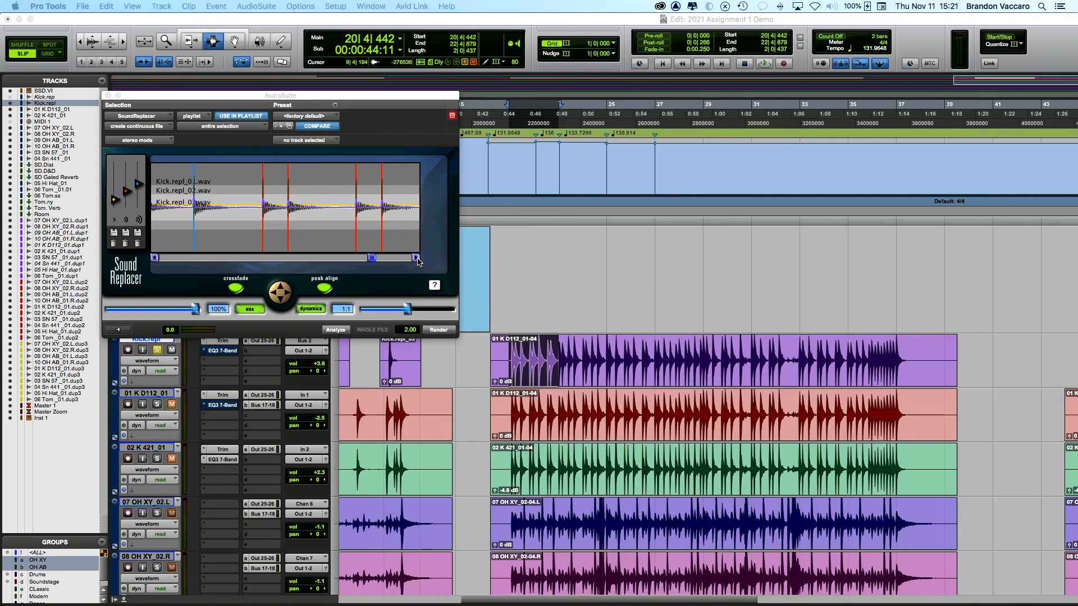
{"action": "left_click", "coordinate": [416, 258]}
{"action": "left_click", "coordinate": [417, 258]}
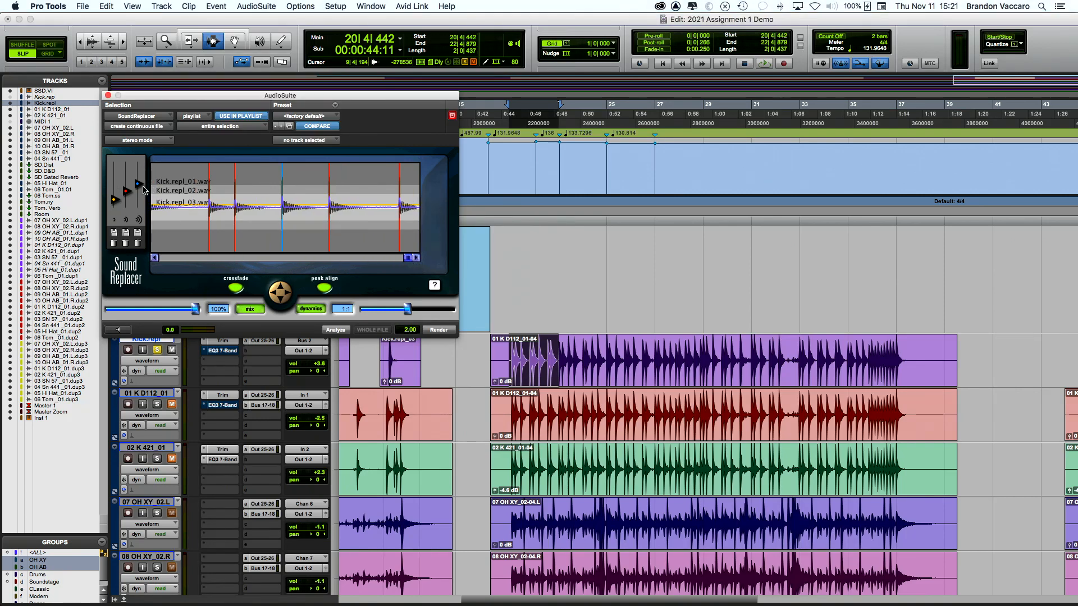
{"action": "left_click_drag", "start_coordinate": [140, 188], "coordinate": [140, 189]}
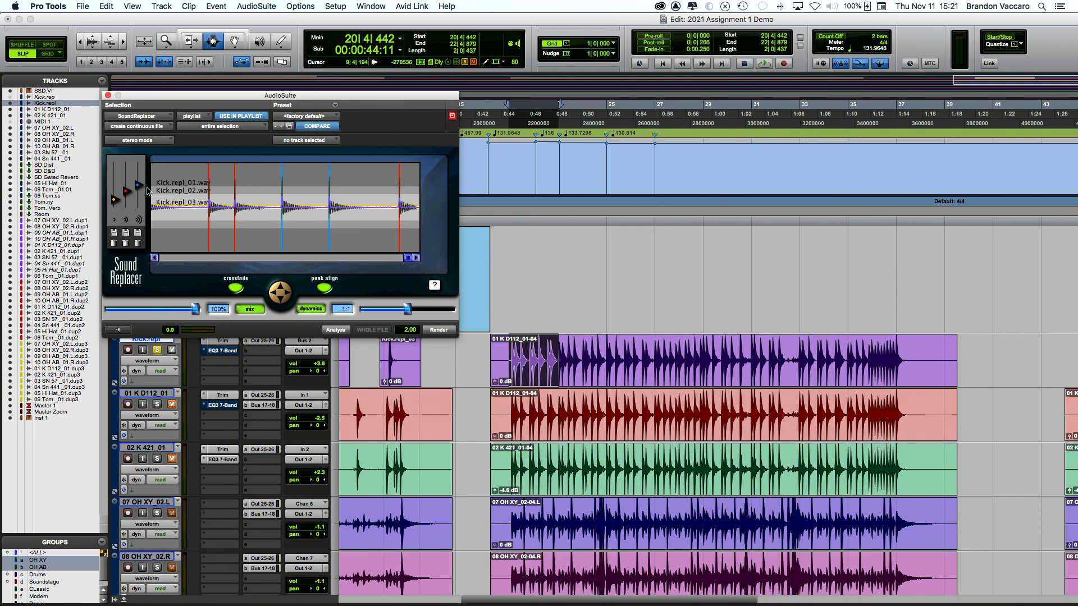
Step: Analyze a short kick clip selection, lower the threshold, then reselect the whole 01 K D112_01-04 clip
{"action": "left_click", "coordinate": [585, 361]}
{"action": "left_click_drag", "start_coordinate": [575, 362], "coordinate": [653, 364]}
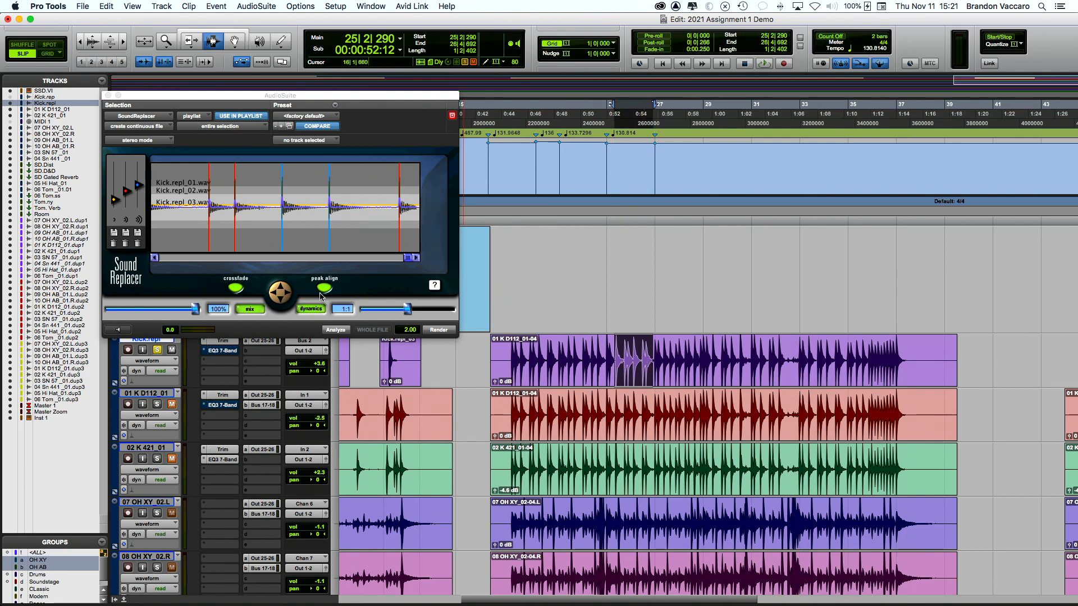
{"action": "left_click", "coordinate": [335, 330]}
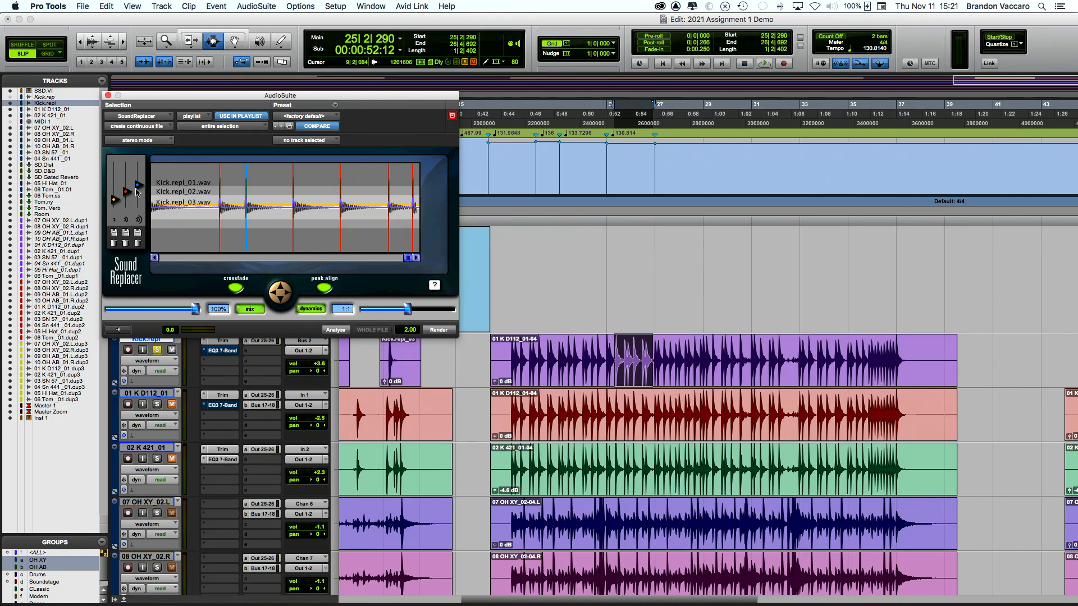
{"action": "left_click_drag", "start_coordinate": [139, 184], "coordinate": [139, 185]}
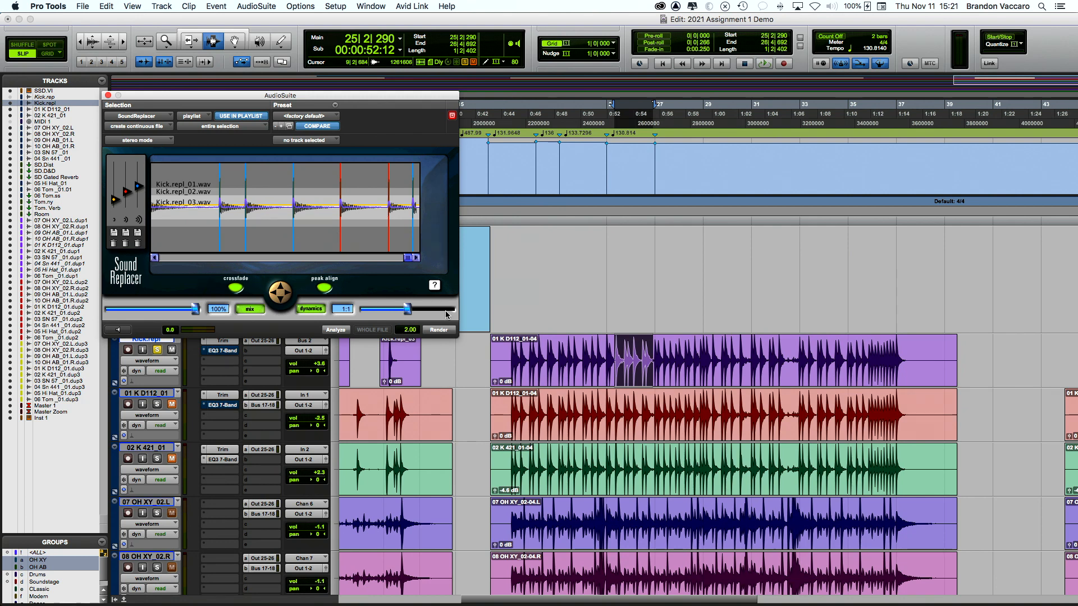
{"action": "double_click", "coordinate": [584, 362]}
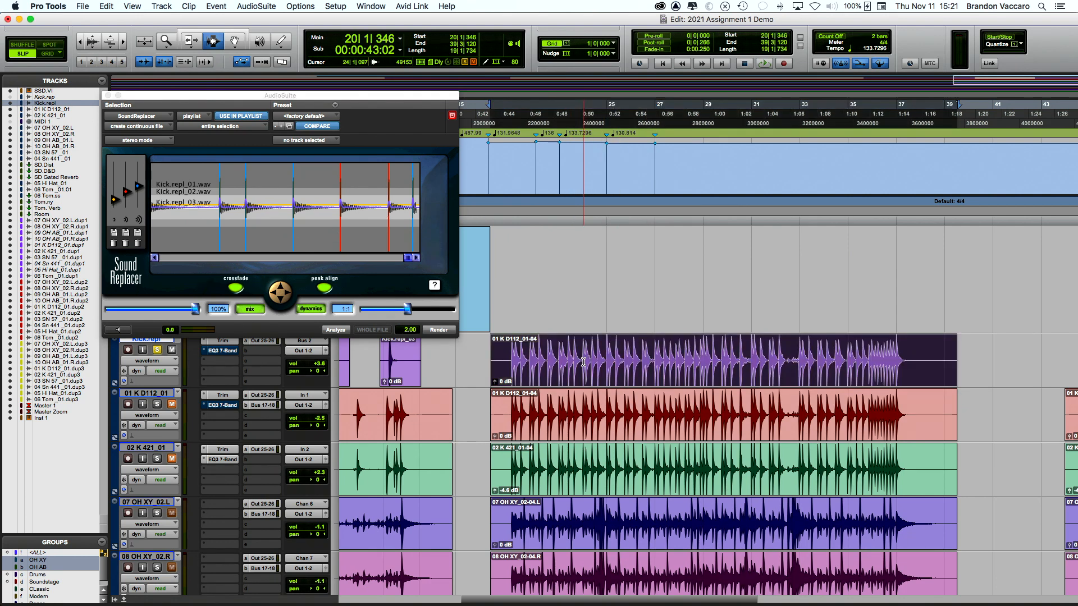
Step: Render the replacement as 01 K D112-SndRplc_03-01, solo Kick.repl, close SoundReplacer and play
{"action": "left_click", "coordinate": [438, 330]}
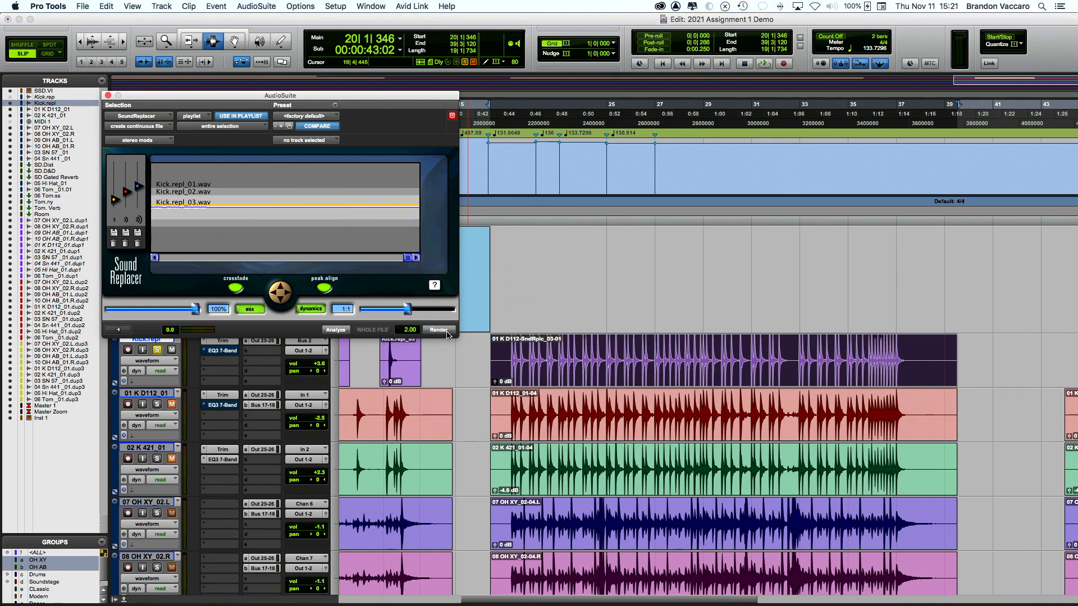
{"action": "left_click", "coordinate": [499, 360]}
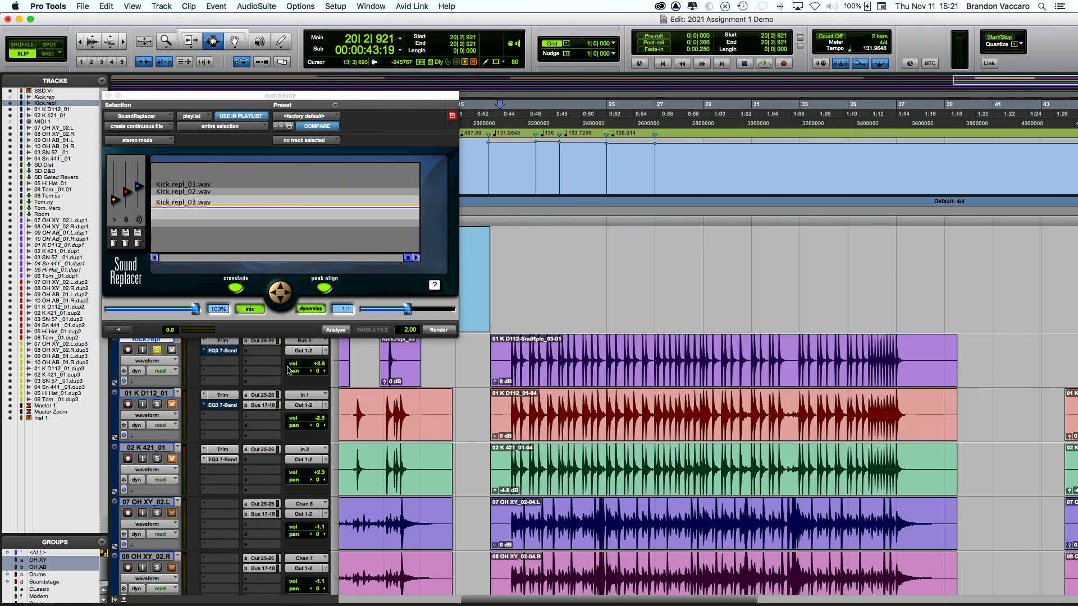
{"action": "left_click", "coordinate": [158, 350]}
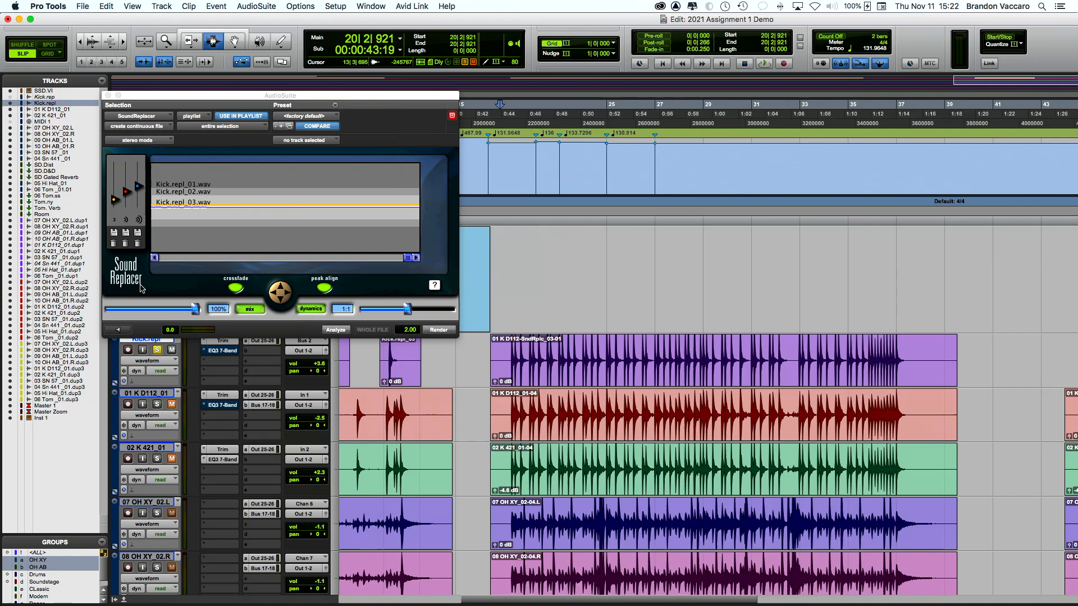
{"action": "left_click", "coordinate": [108, 95]}
{"action": "key", "text": "space"}
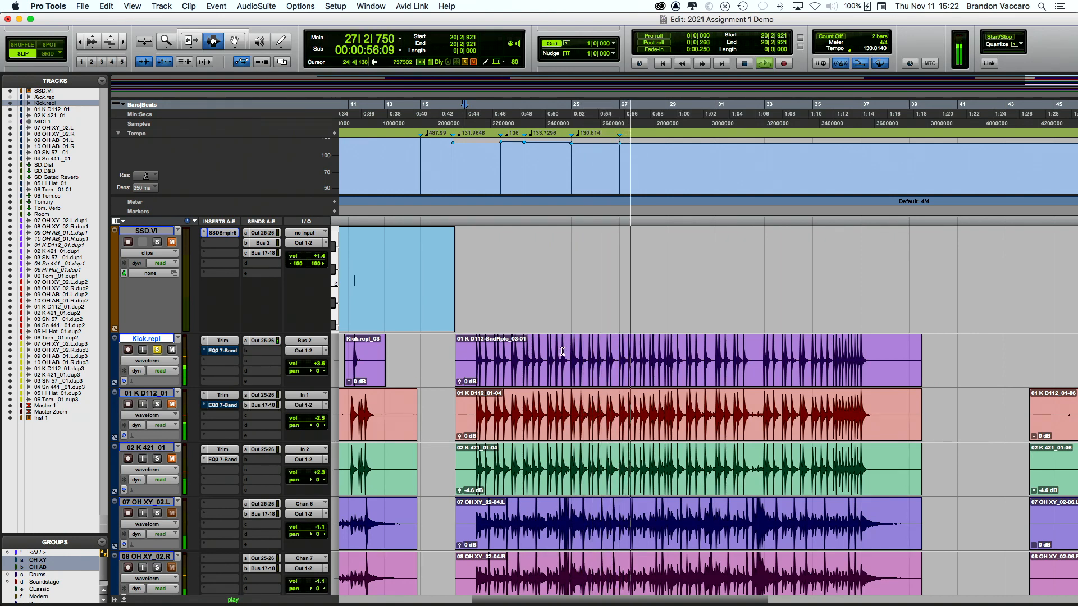
{"action": "key", "text": "space"}
{"action": "key", "text": "space"}
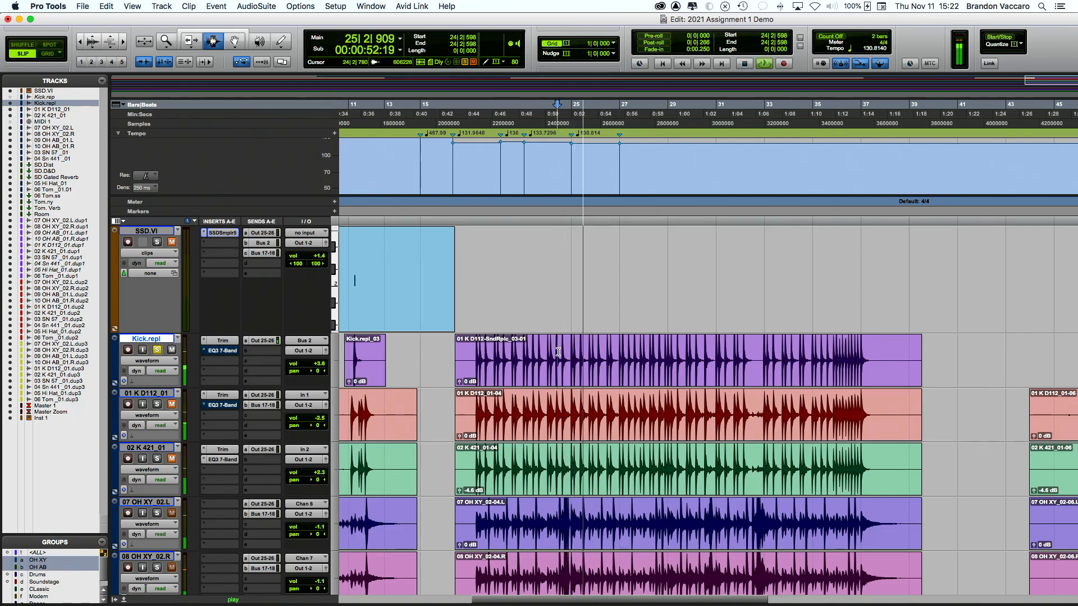
{"action": "key", "text": "space"}
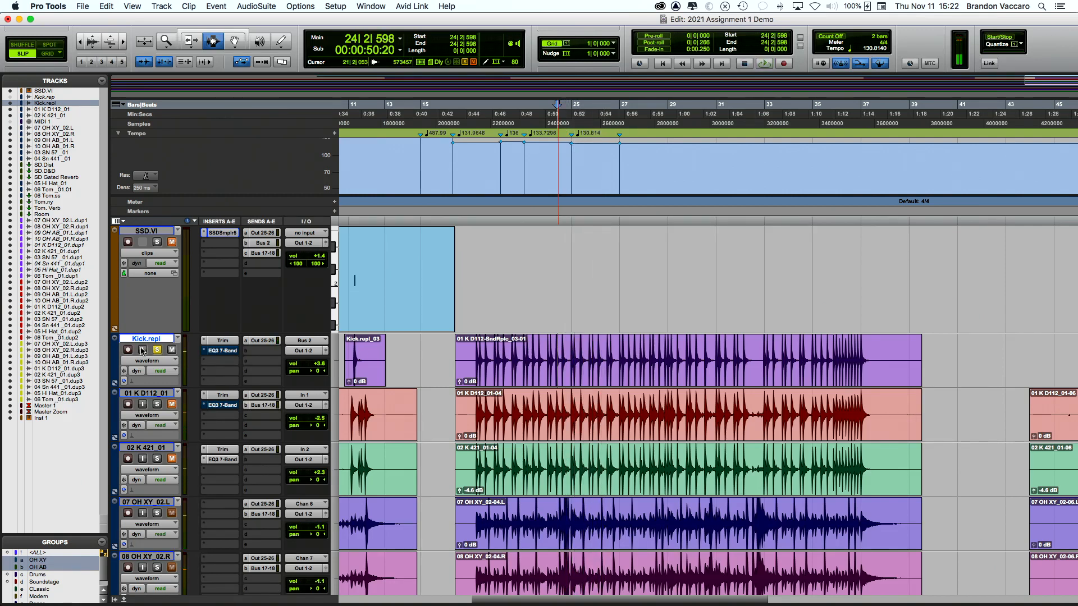
{"action": "left_click", "coordinate": [470, 370]}
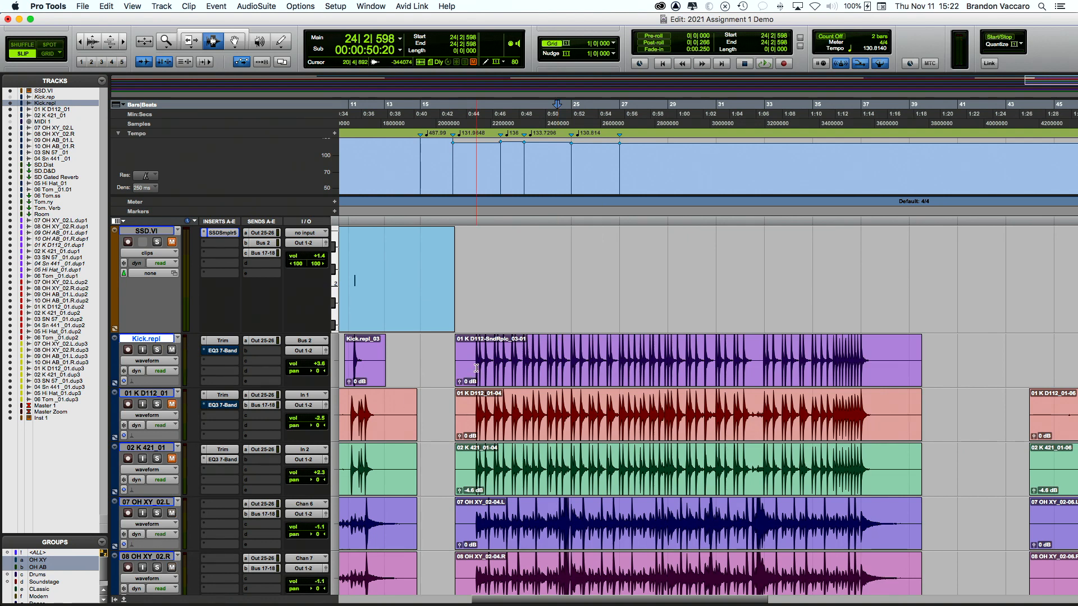
{"action": "key", "text": "space"}
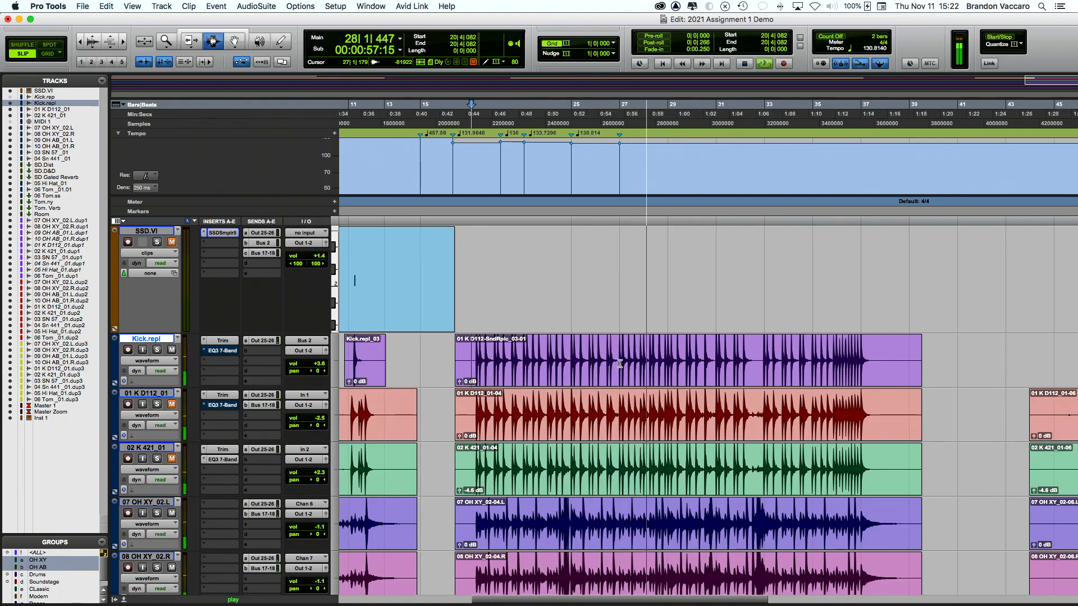
{"action": "key", "text": "space"}
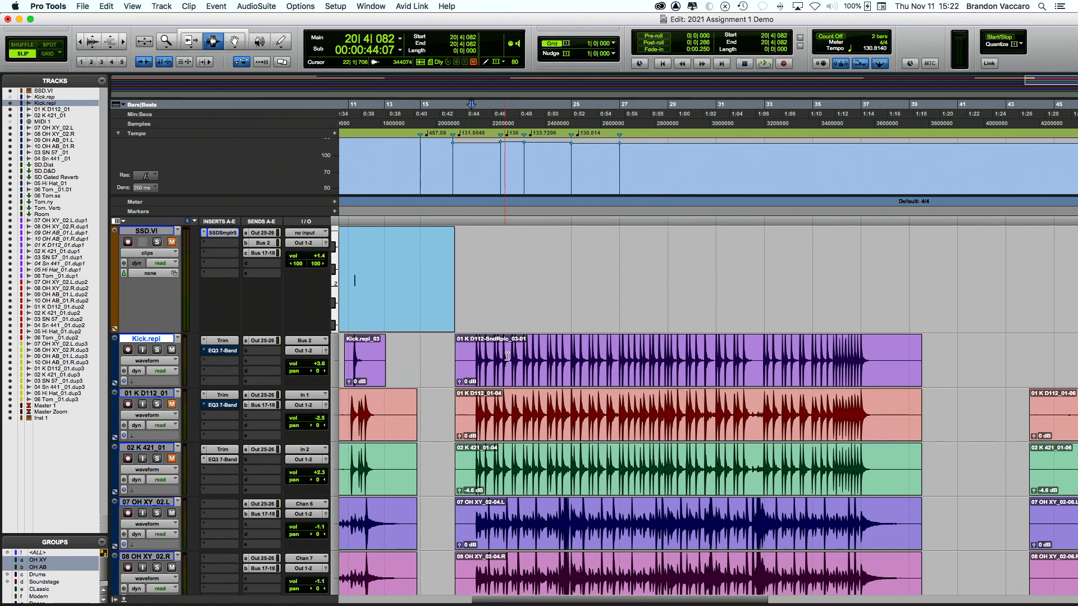
{"action": "scroll", "coordinate": [615, 371], "scroll_direction": "right", "scroll_amount": 5}
{"action": "scroll", "coordinate": [616, 371], "scroll_direction": "left", "scroll_amount": 2}
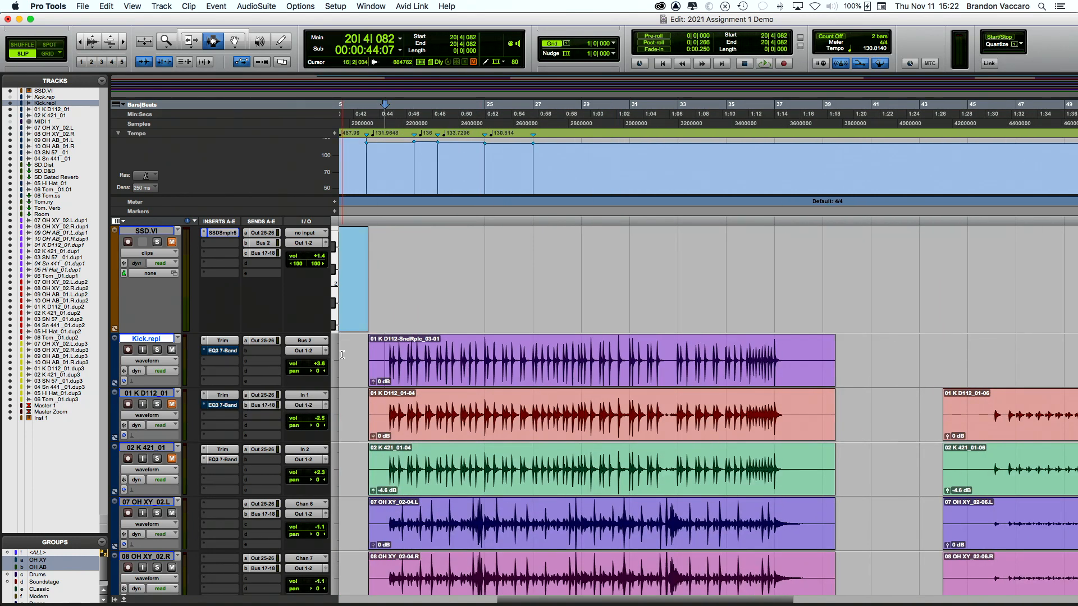
{"action": "scroll", "coordinate": [399, 343], "scroll_direction": "left", "scroll_amount": 2}
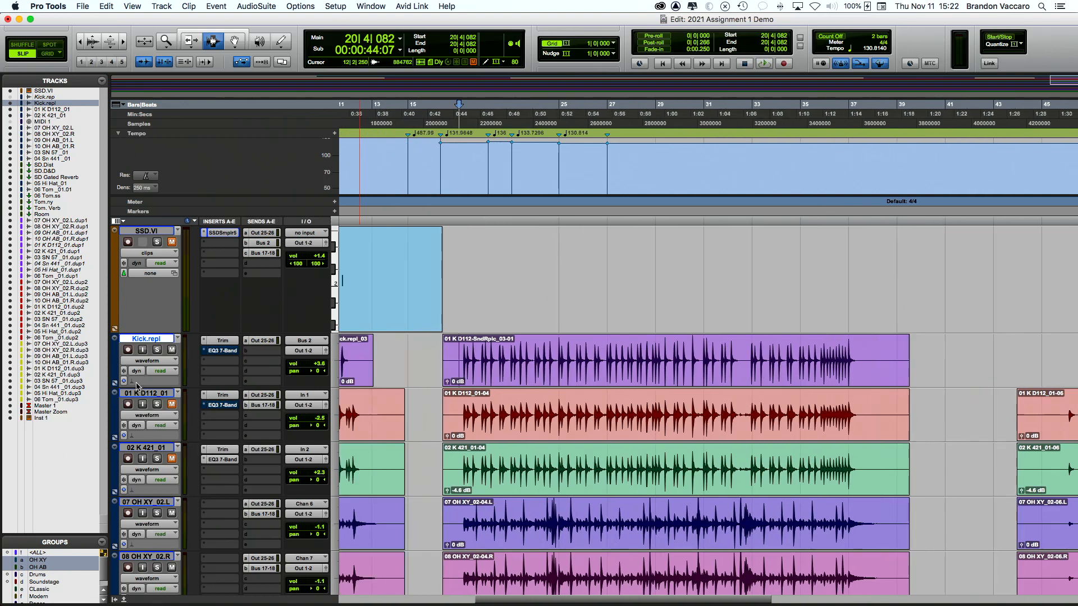
Step: Unmute 01 K D112 and compare it soloed against Kick.repl from 20|3|231
{"action": "left_click", "coordinate": [172, 404]}
{"action": "left_click", "coordinate": [157, 351]}
{"action": "left_click", "coordinate": [453, 373]}
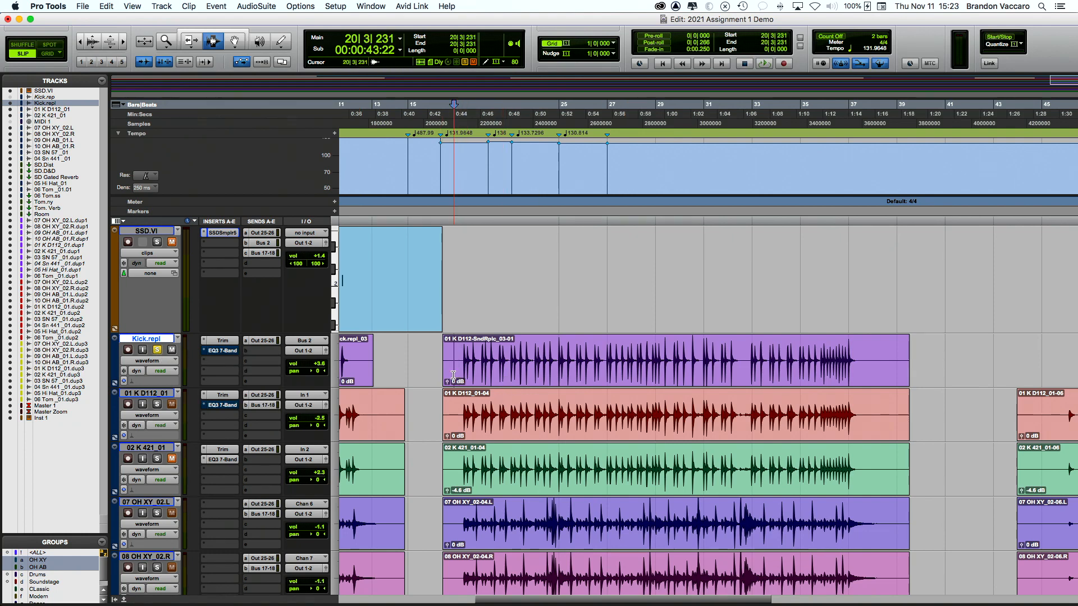
{"action": "left_click", "coordinate": [158, 405]}
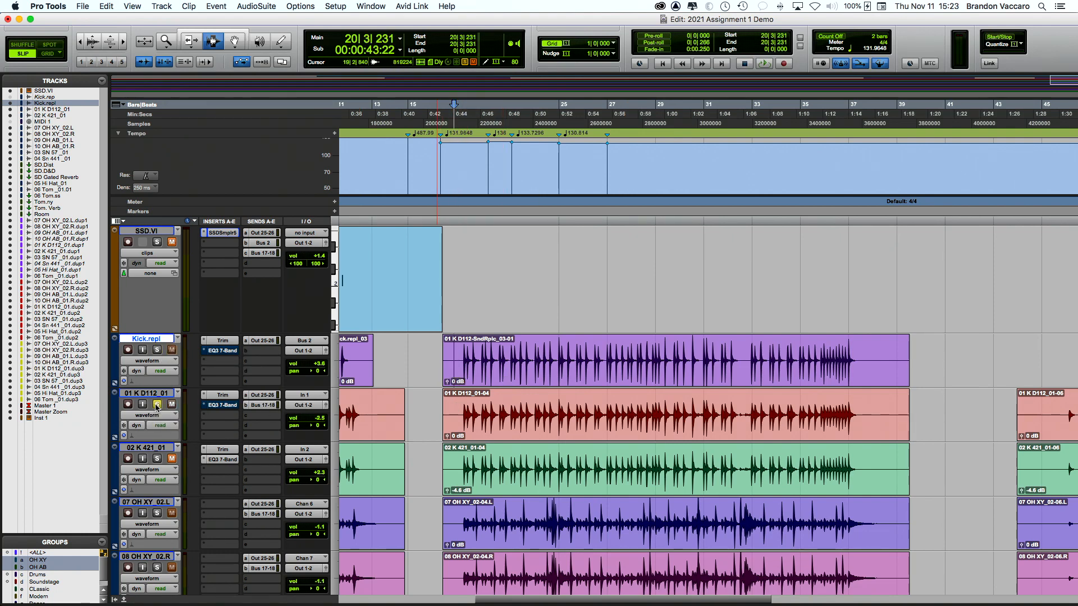
{"action": "left_click", "coordinate": [157, 351]}
{"action": "key", "text": "space"}
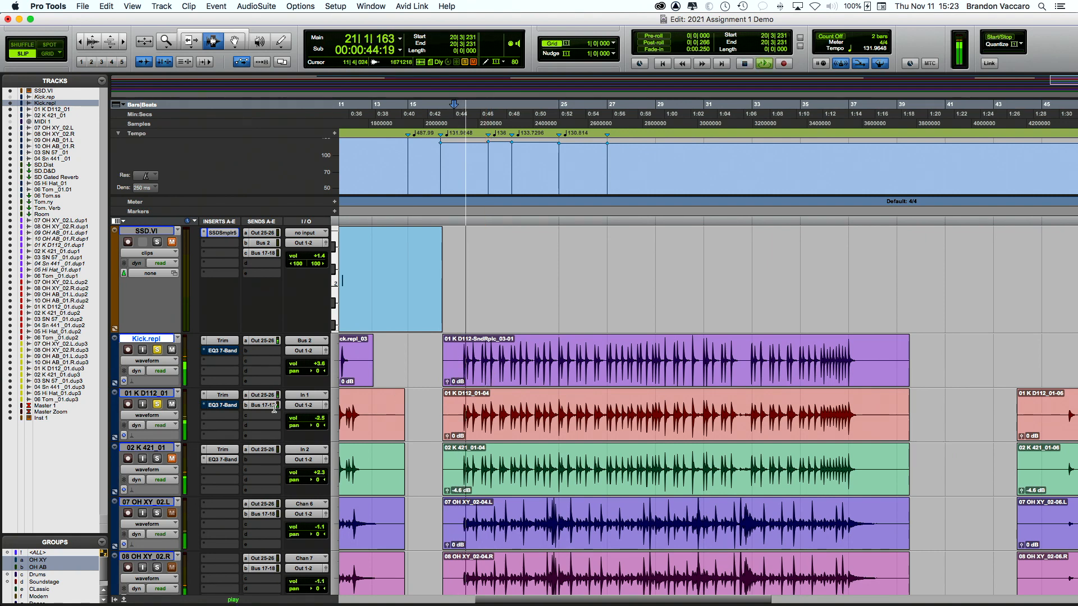
{"action": "left_click", "coordinate": [157, 405]}
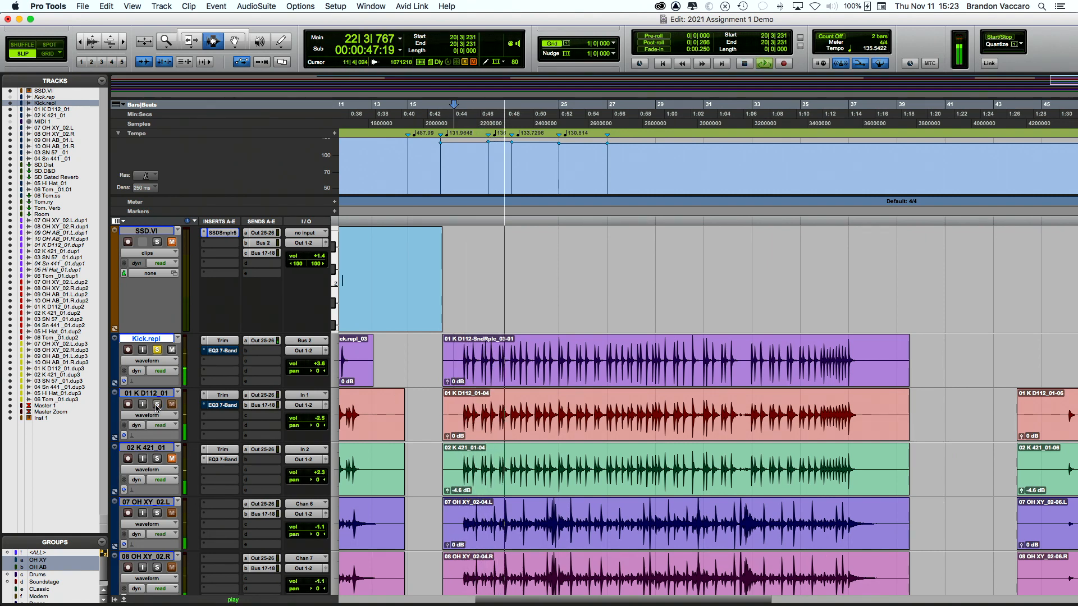
{"action": "left_click", "coordinate": [157, 405]}
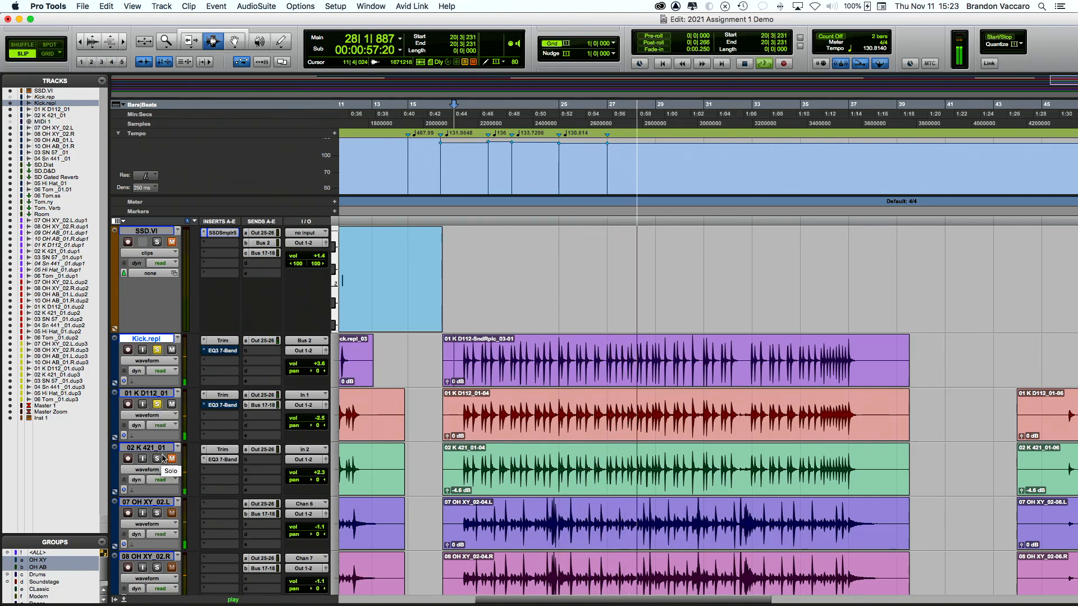
{"action": "key", "text": "space"}
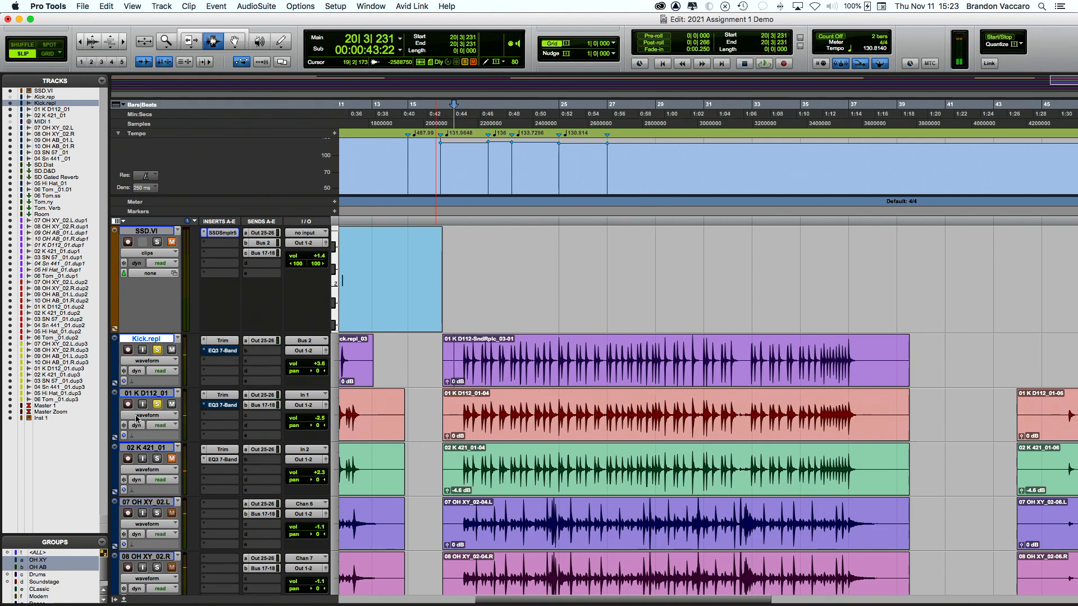
Step: From 20|4|352, set the 01 K D112 volume to -5.8 dB and unsolo Kick.repl
{"action": "left_click", "coordinate": [460, 420]}
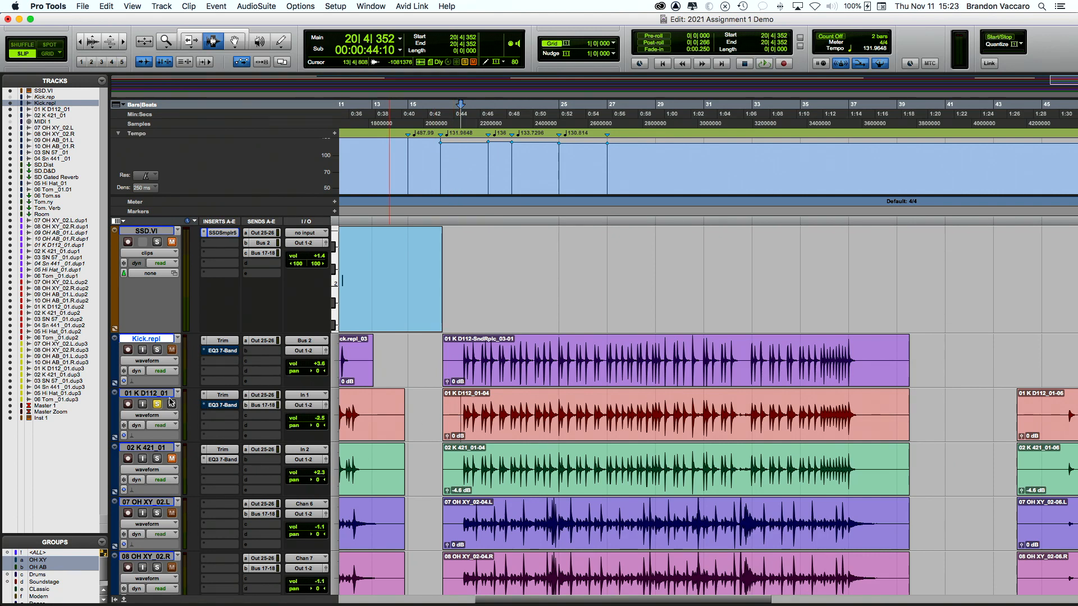
{"action": "key", "text": "space"}
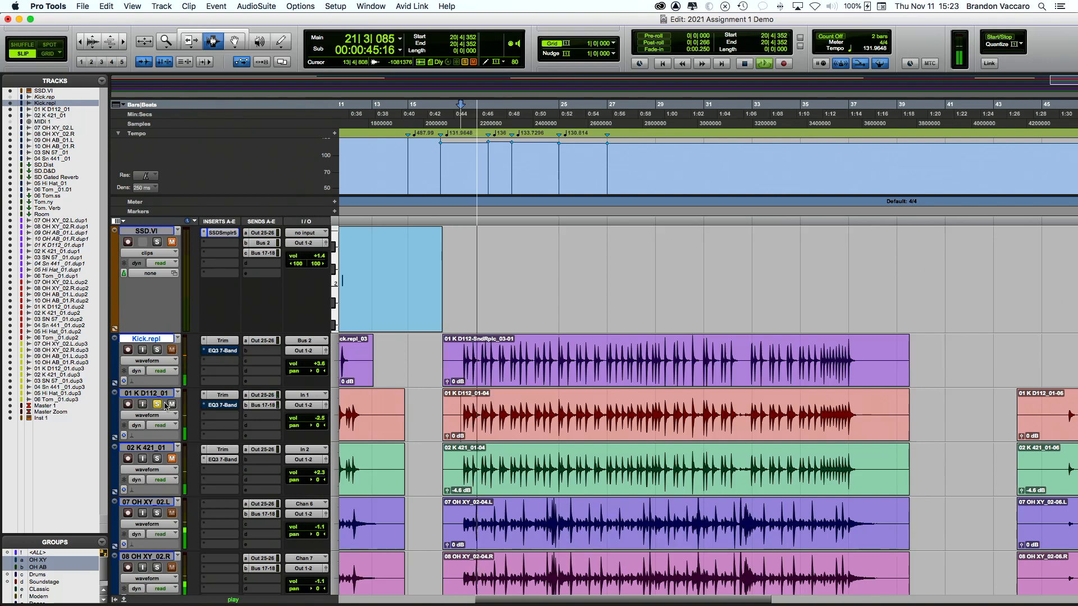
{"action": "key", "text": "space"}
{"action": "left_click", "coordinate": [158, 350]}
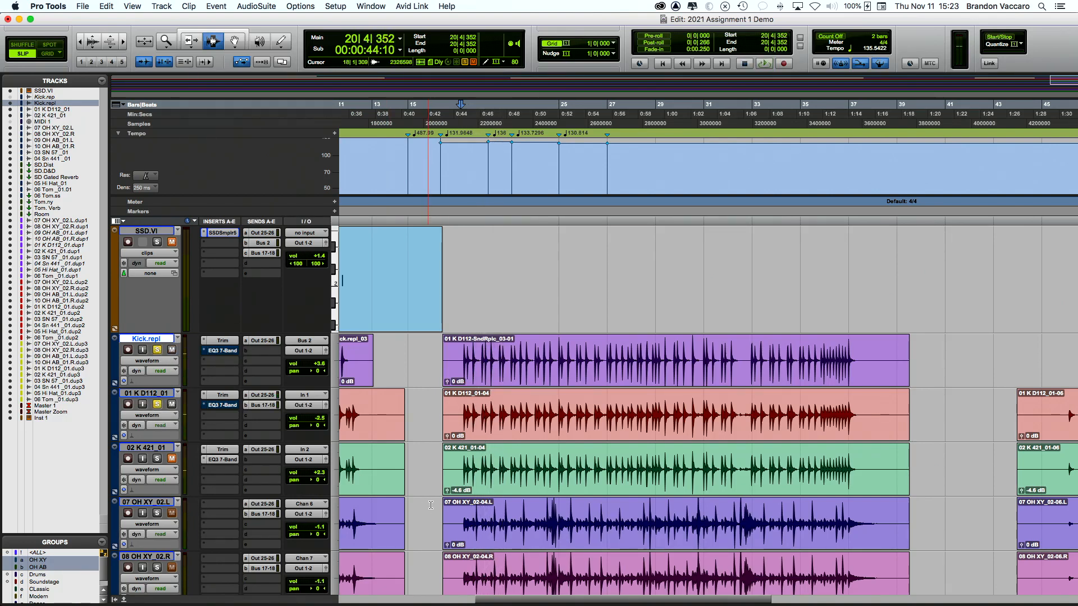
{"action": "key", "text": "space"}
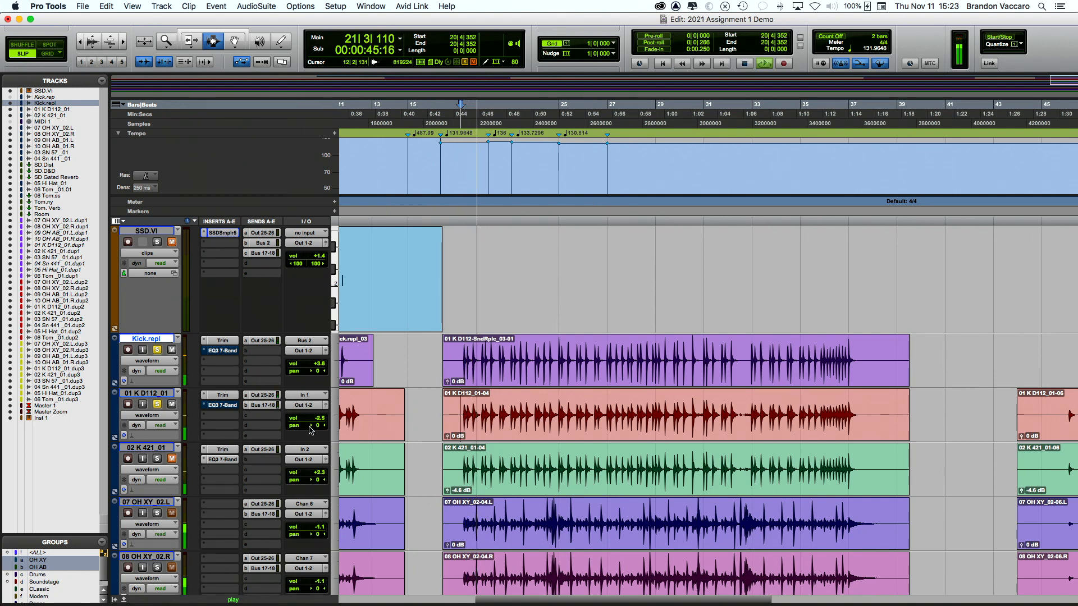
{"action": "left_click_drag", "start_coordinate": [319, 418], "coordinate": [322, 423]}
{"action": "key", "text": "space"}
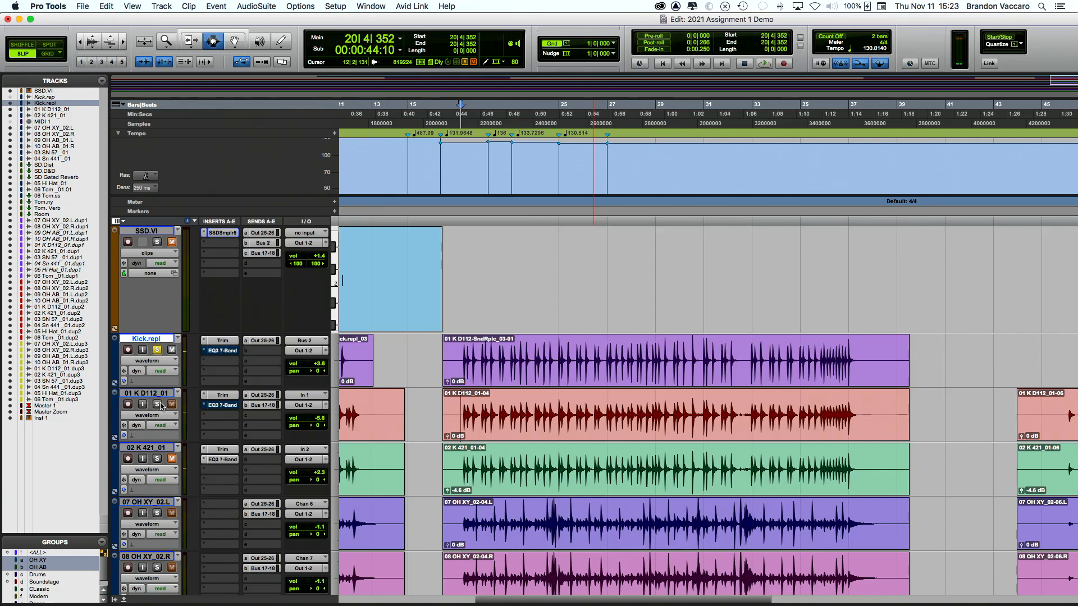
{"action": "left_click", "coordinate": [157, 352]}
{"action": "key", "text": "space"}
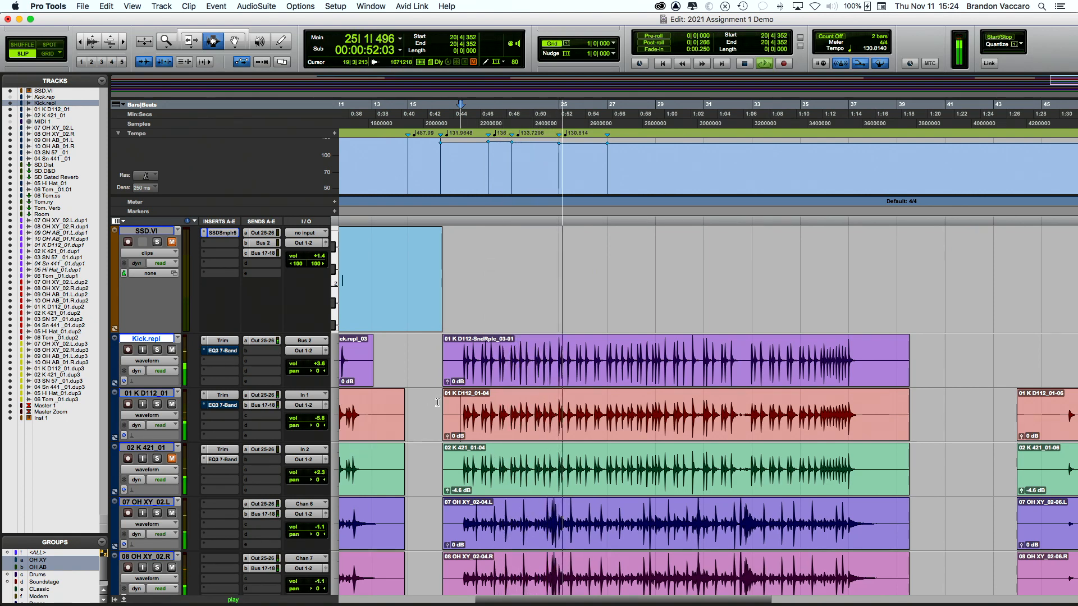
{"action": "key", "text": "space"}
{"action": "key", "text": "super+equal"}
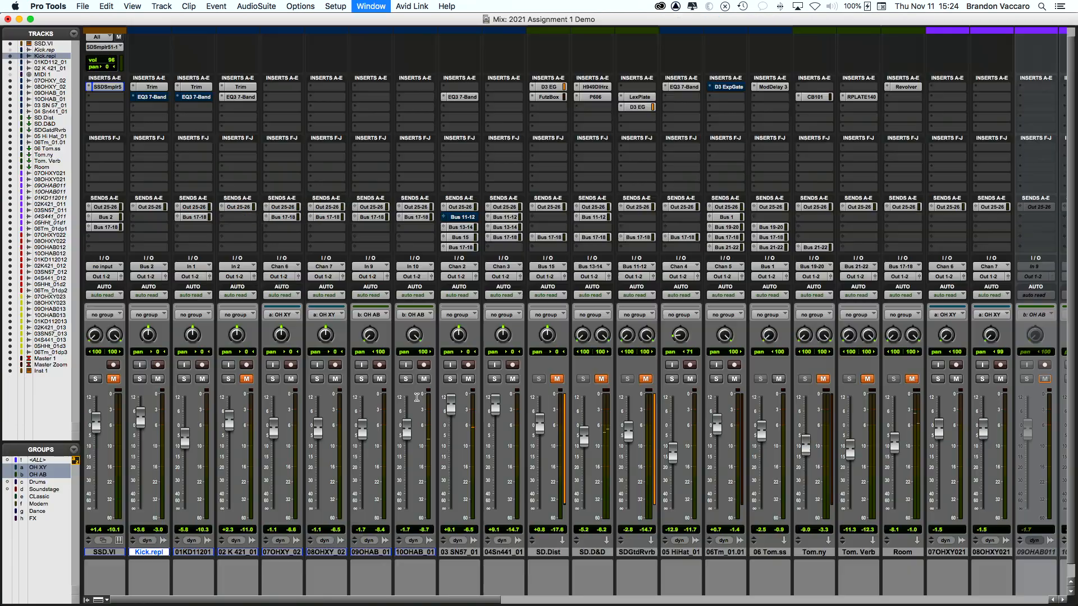
{"action": "key", "text": "super+equal"}
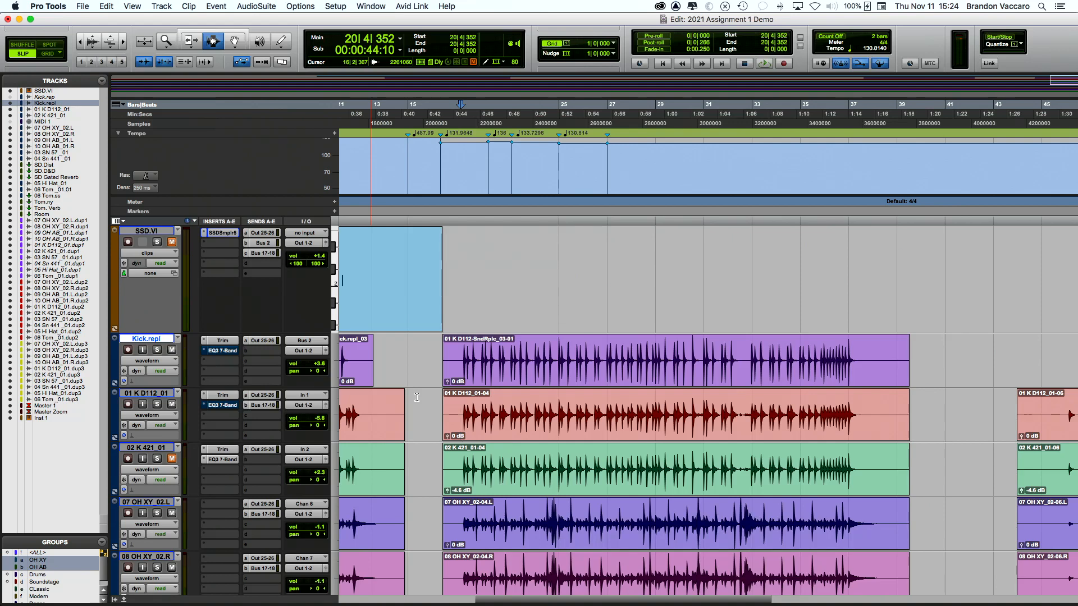
{"action": "scroll", "coordinate": [449, 387], "scroll_direction": "right", "scroll_amount": 3}
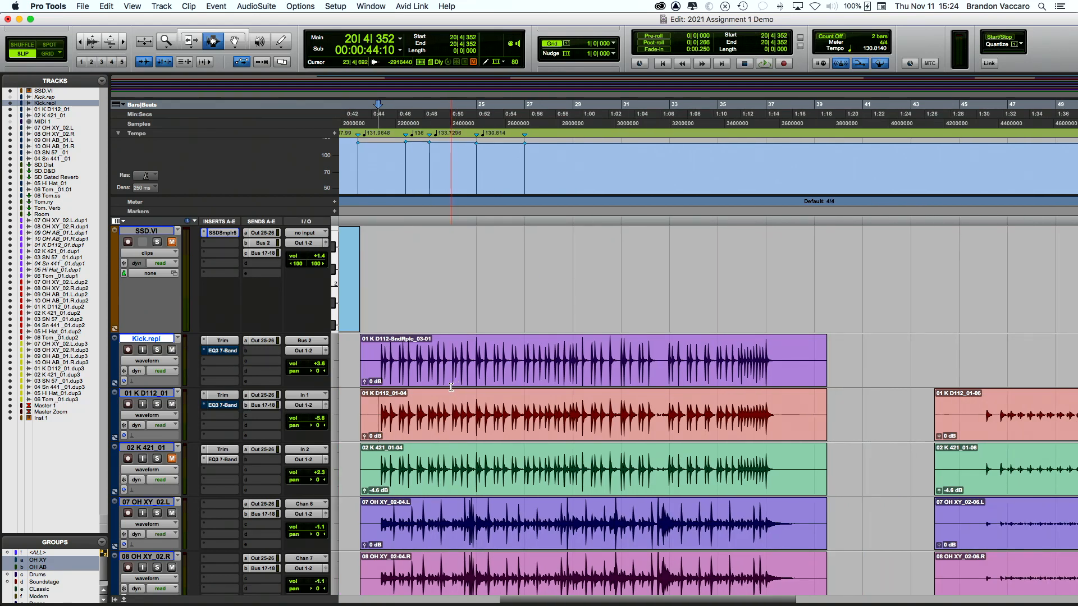
{"action": "scroll", "coordinate": [453, 387], "scroll_direction": "right", "scroll_amount": 5}
{"action": "scroll", "coordinate": [489, 393], "scroll_direction": "left", "scroll_amount": 7}
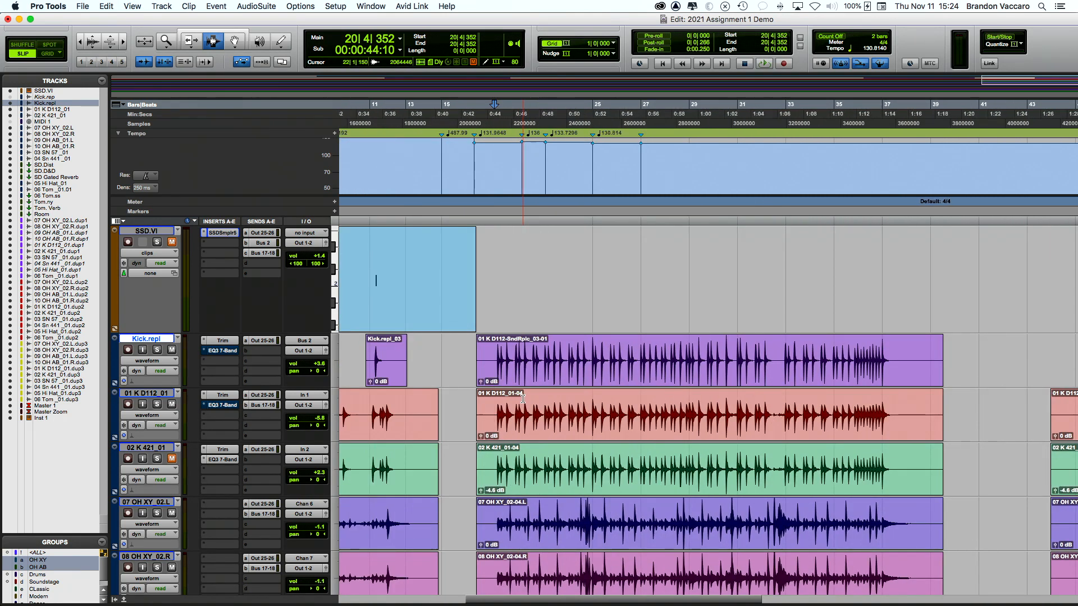
{"action": "scroll", "coordinate": [495, 402], "scroll_direction": "right", "scroll_amount": 1}
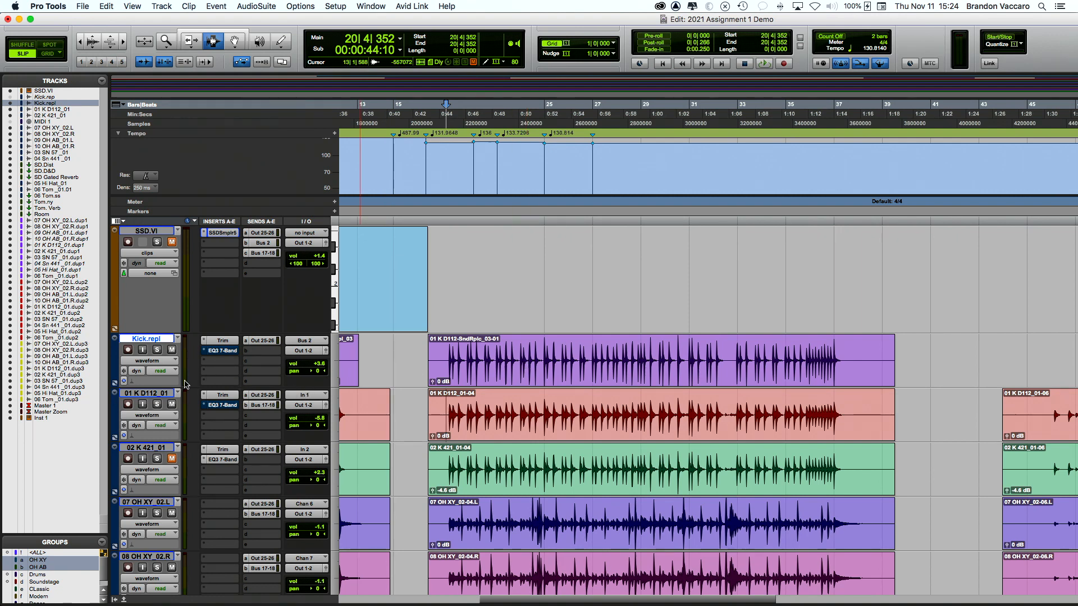
{"action": "key", "text": "space"}
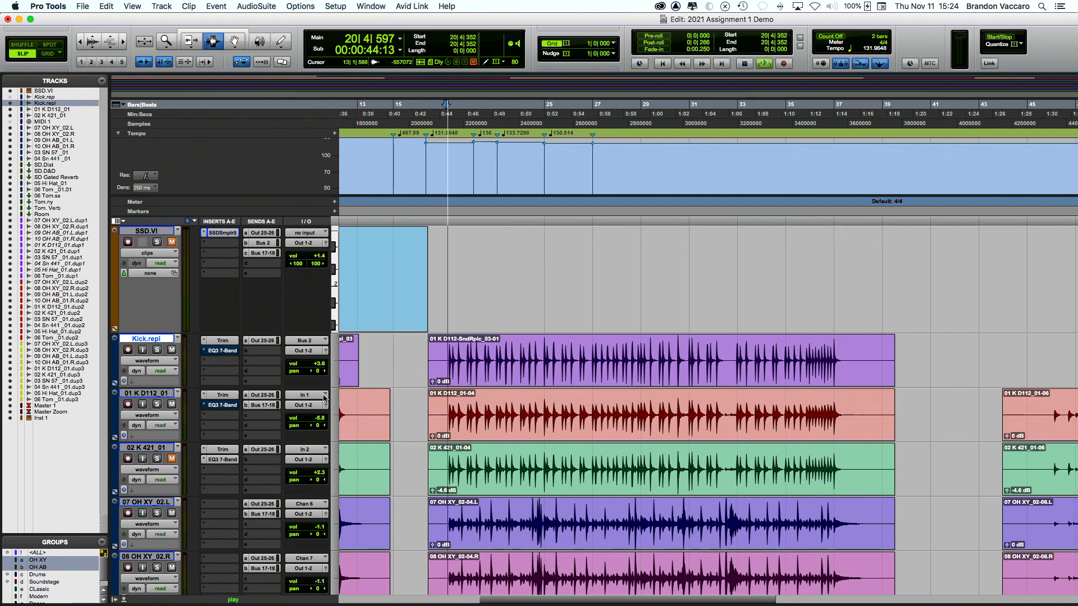
{"action": "key", "text": "space"}
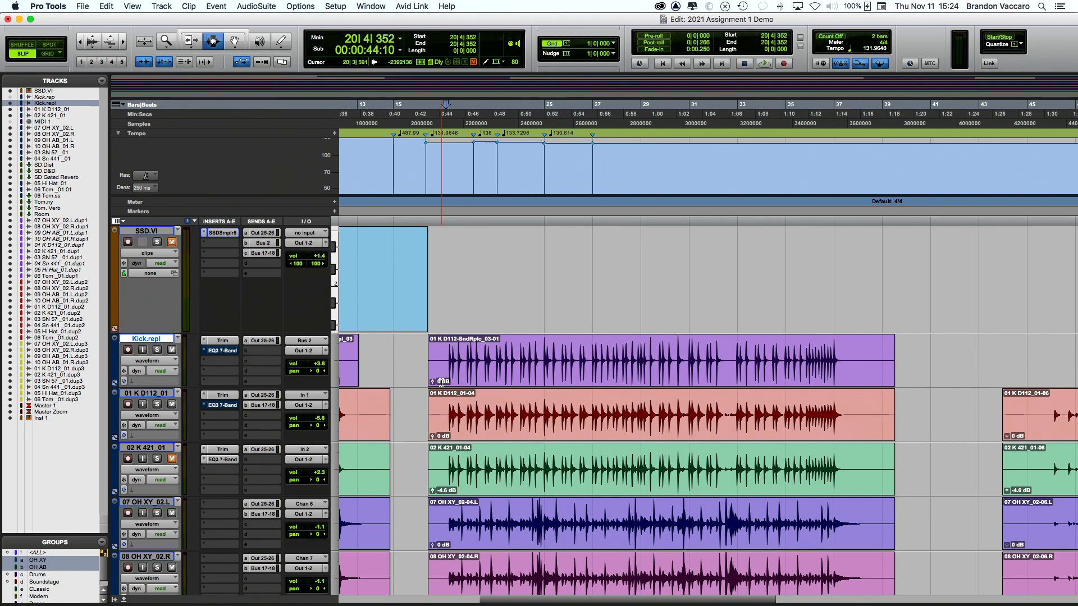
{"action": "scroll", "coordinate": [444, 381], "scroll_direction": "right", "scroll_amount": 5}
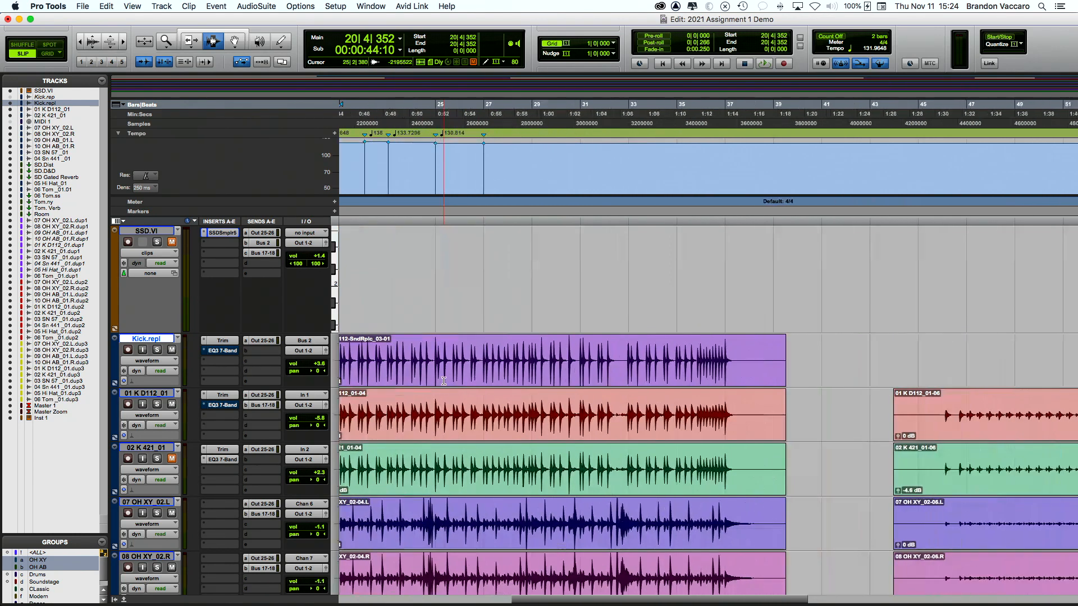
{"action": "scroll", "coordinate": [444, 381], "scroll_direction": "left", "scroll_amount": 4}
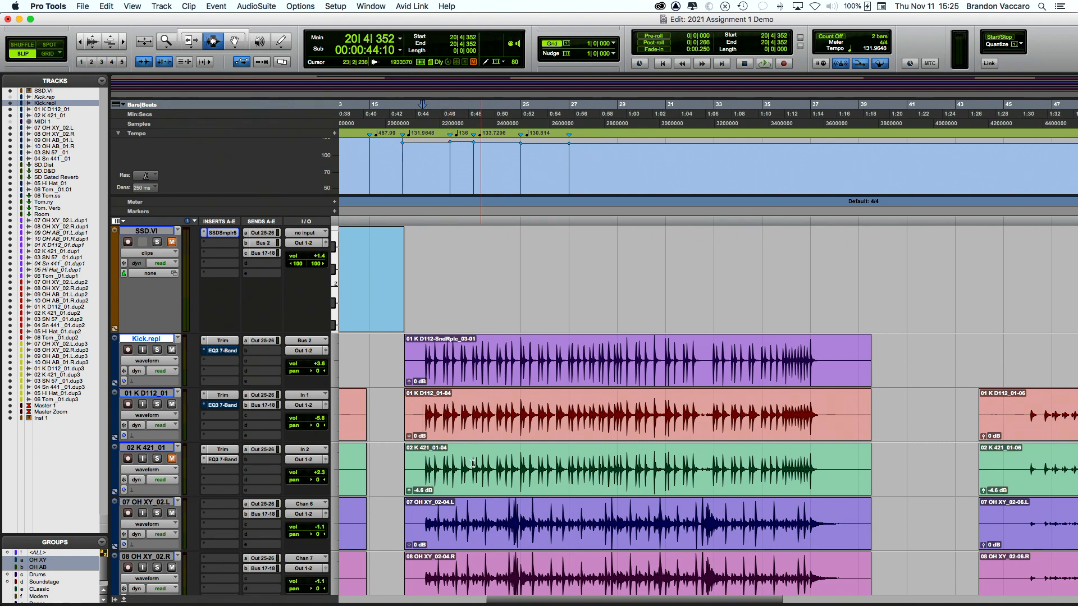
Step: Copy the 01 K D112_01-04 kick clip as MIDI using the Percussive conversion type
{"action": "double_click", "coordinate": [461, 419]}
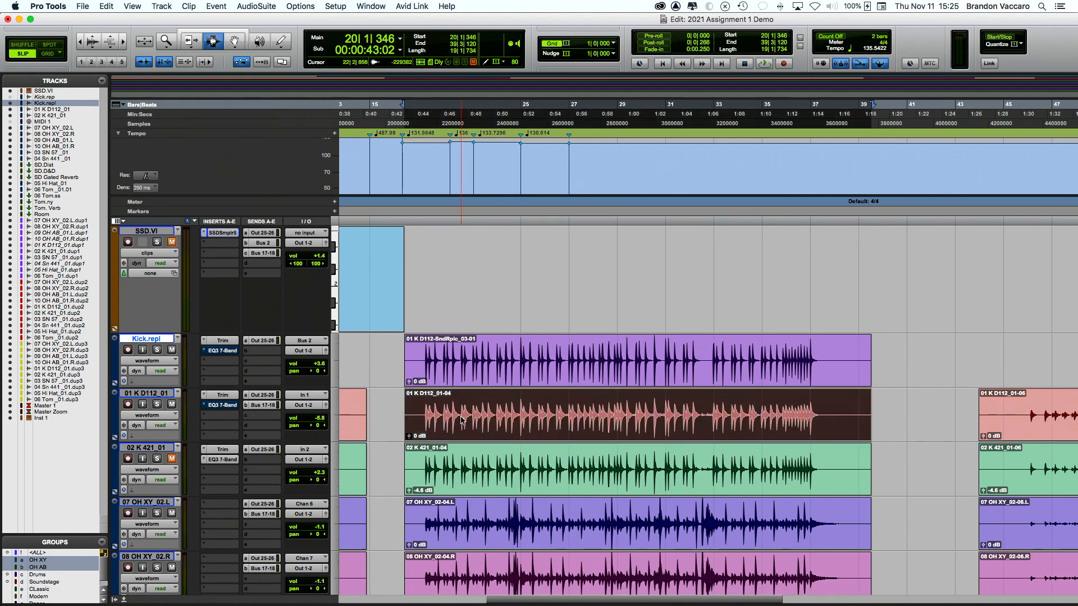
{"action": "right_click", "coordinate": [462, 419]}
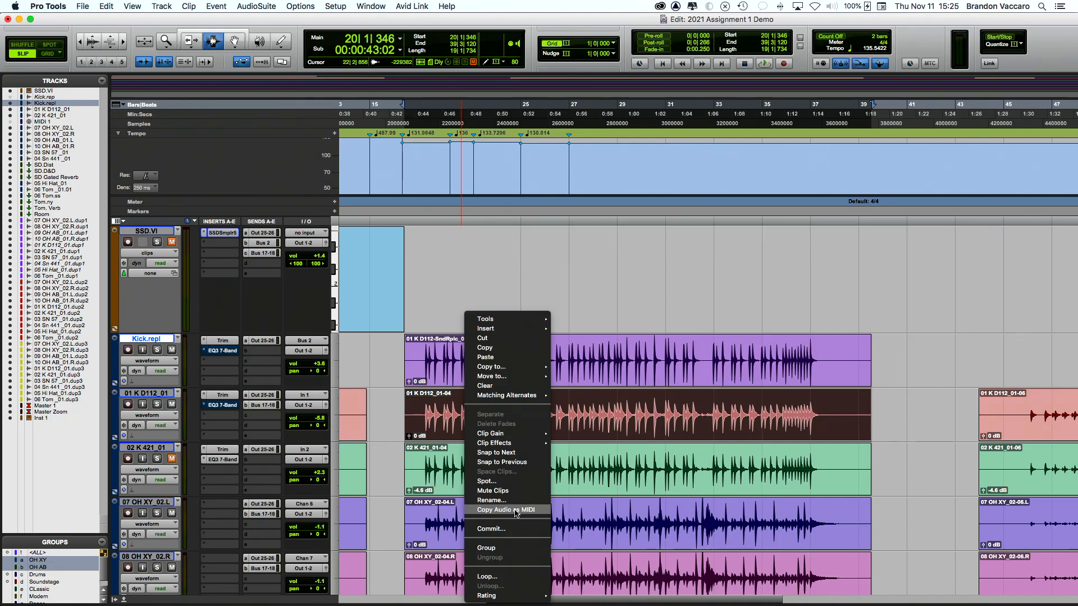
{"action": "left_click", "coordinate": [515, 511]}
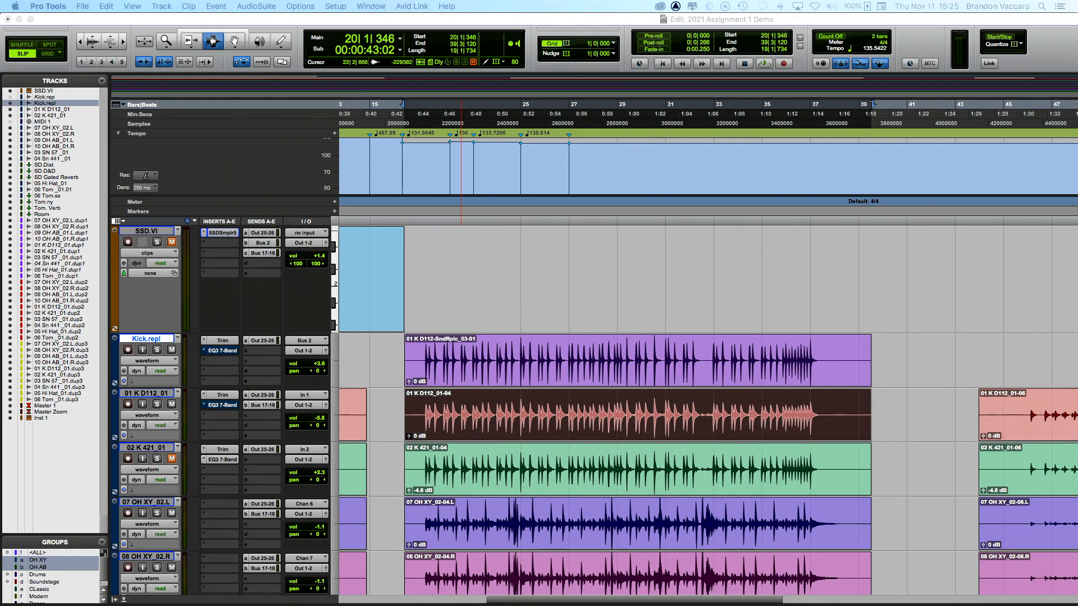
{"action": "left_click", "coordinate": [526, 349]}
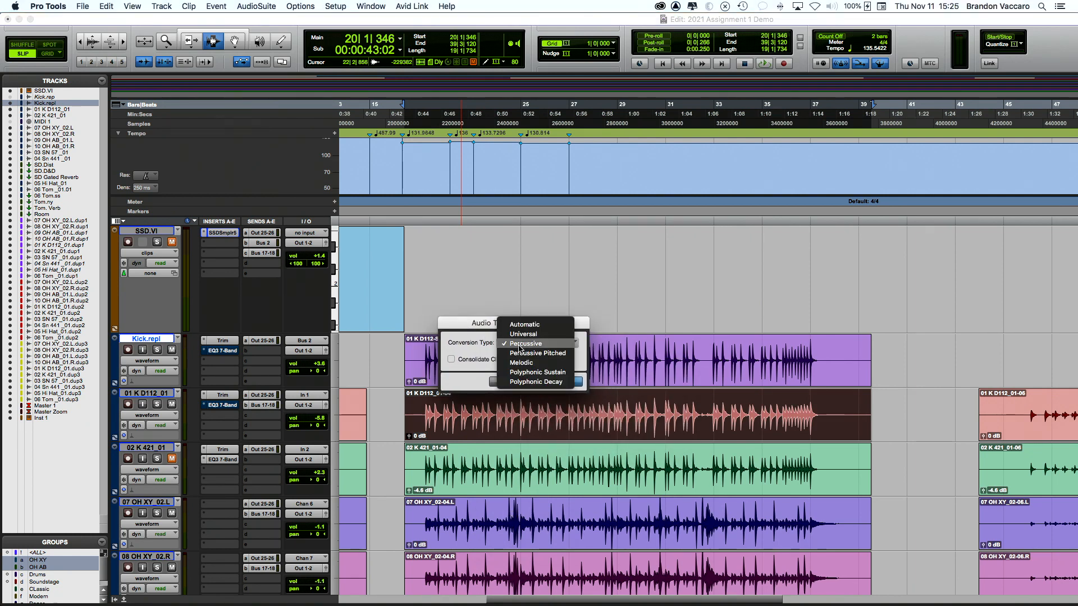
{"action": "left_click", "coordinate": [556, 344]}
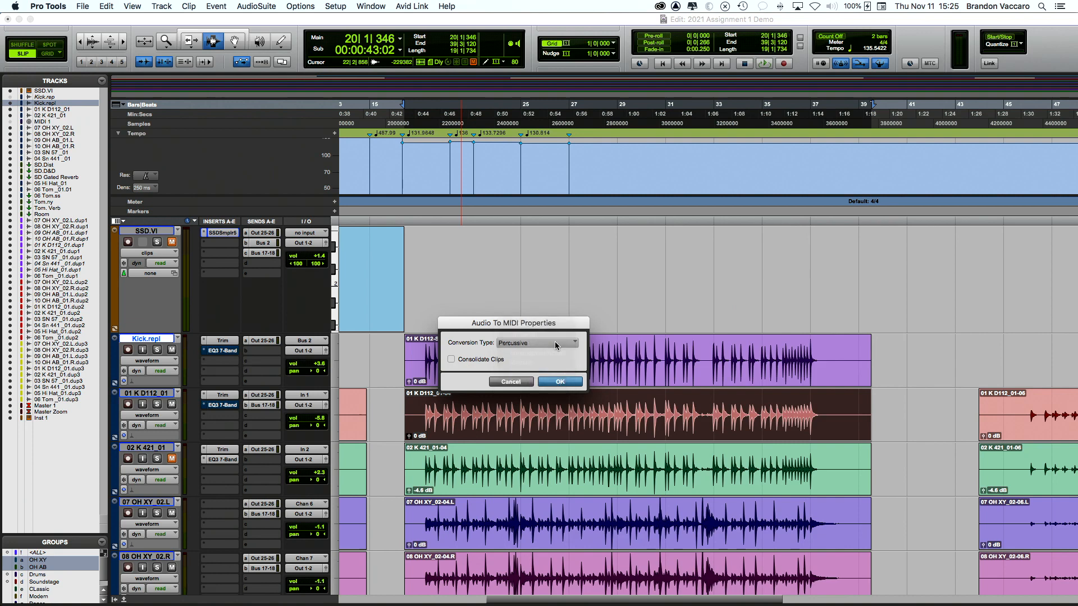
{"action": "left_click", "coordinate": [559, 382]}
Step: Select the whole kick clip's range and extend it onto the SSD.VI track
{"action": "left_click", "coordinate": [414, 422]}
{"action": "double_click", "coordinate": [414, 423]}
{"action": "left_click", "coordinate": [415, 291], "text": "shift"}
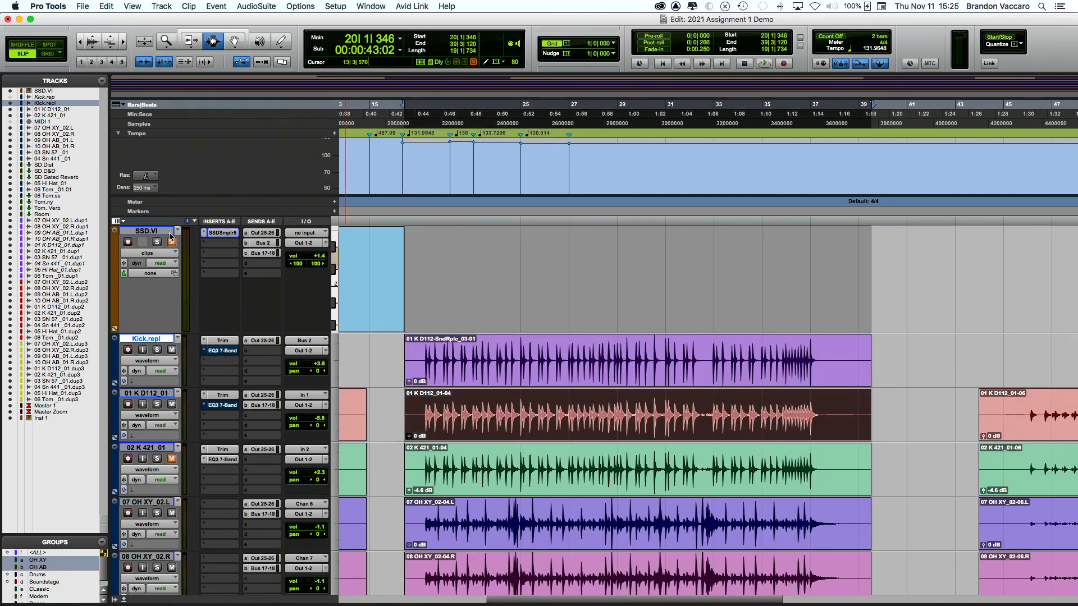
Step: Paste the converted kick MIDI onto SSD.VI and zoom in on it
{"action": "key", "text": "super+v"}
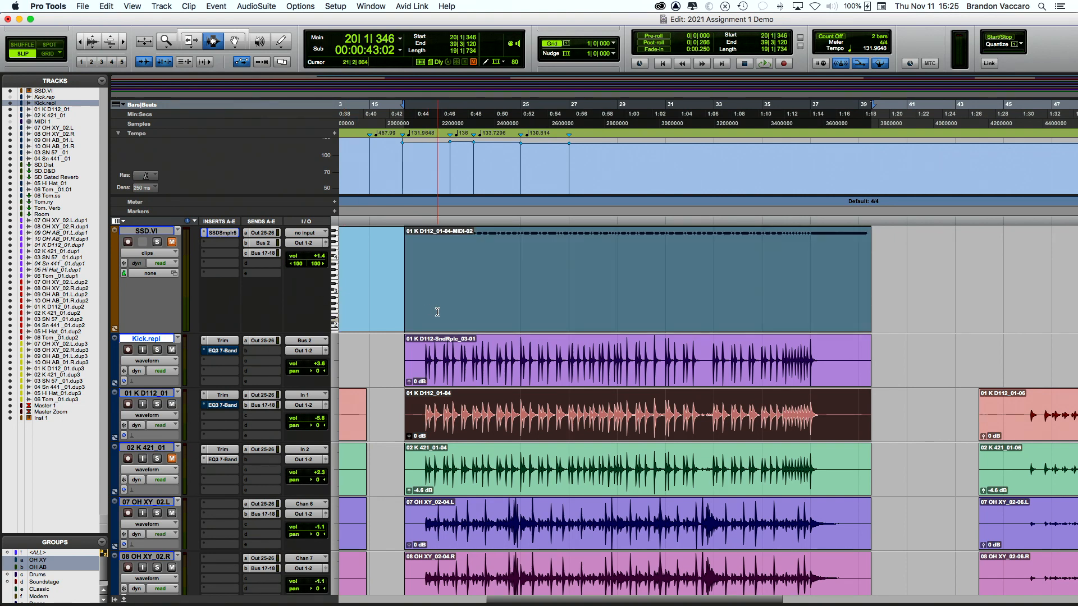
{"action": "key", "text": "super+bracketright"}
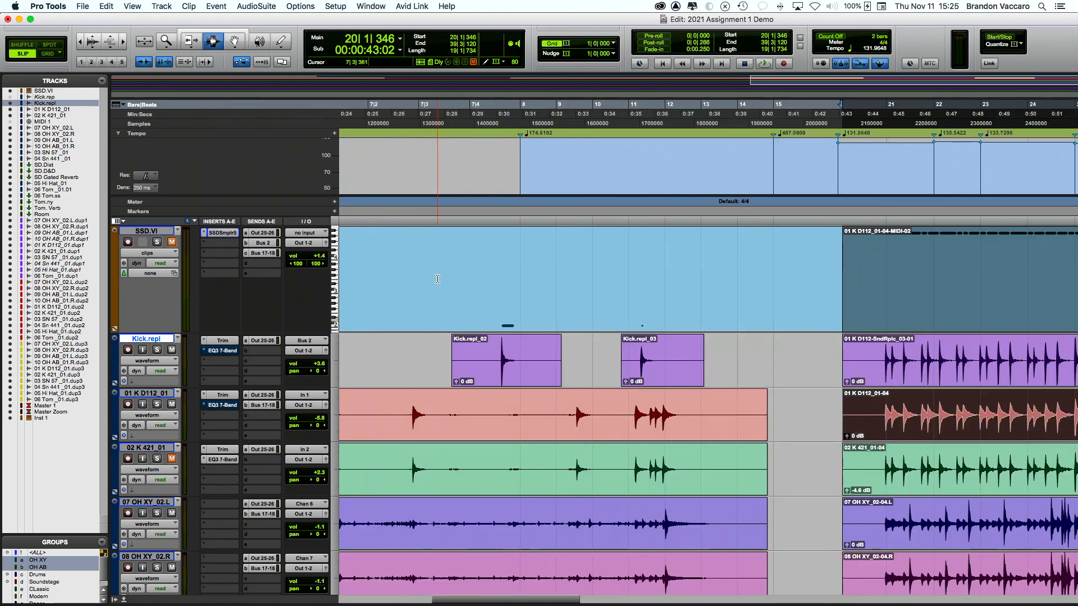
{"action": "scroll", "coordinate": [437, 279], "scroll_direction": "right", "scroll_amount": 10}
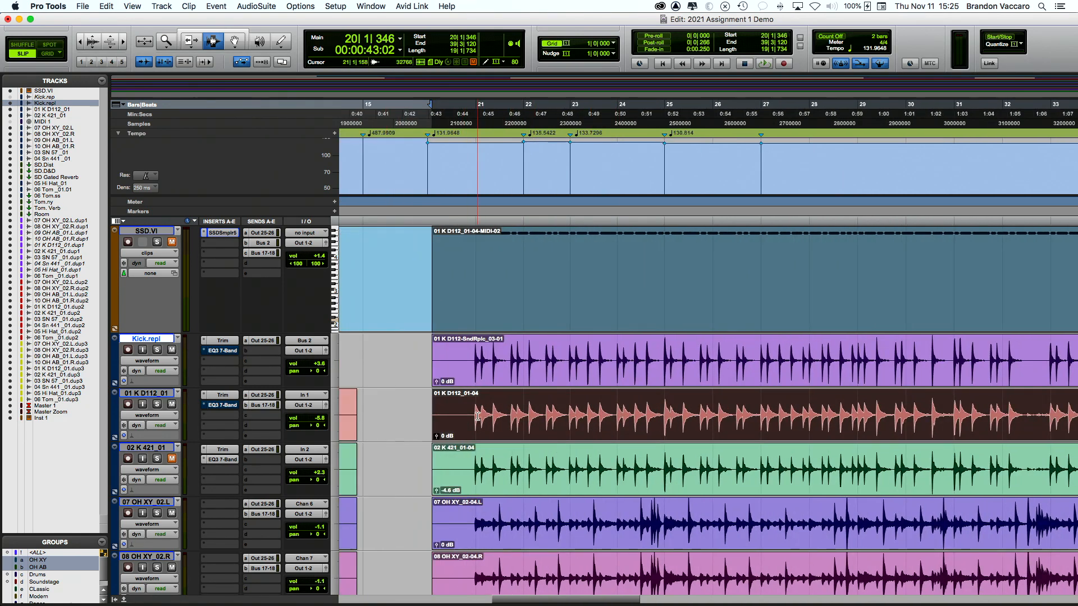
Step: Open the 01 K D112_01-04-MIDI-02 clip in the MIDI Editor
{"action": "left_click", "coordinate": [463, 293]}
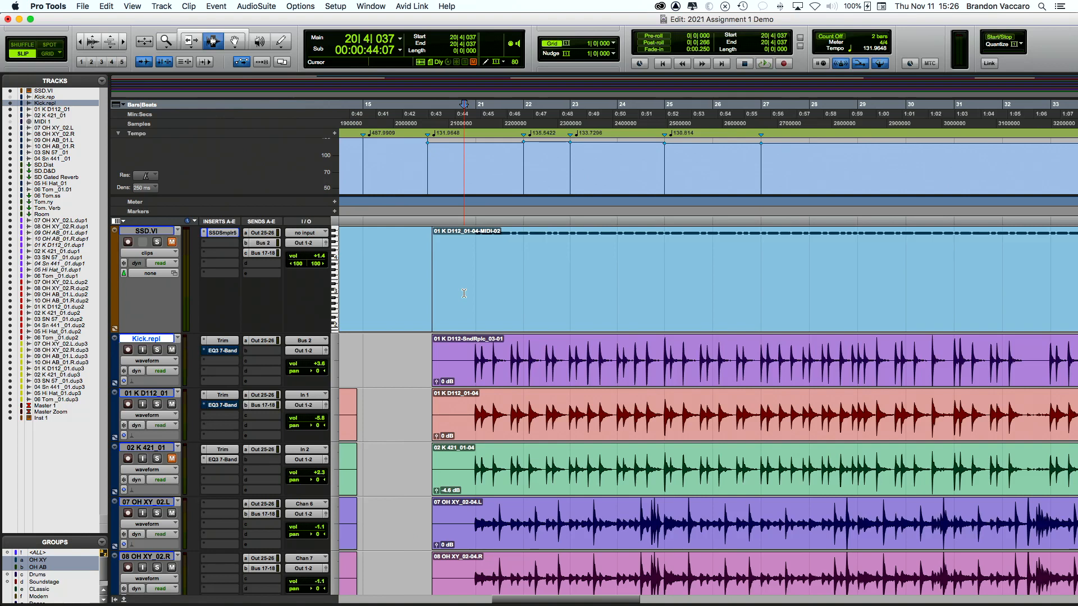
{"action": "right_click", "coordinate": [464, 293]}
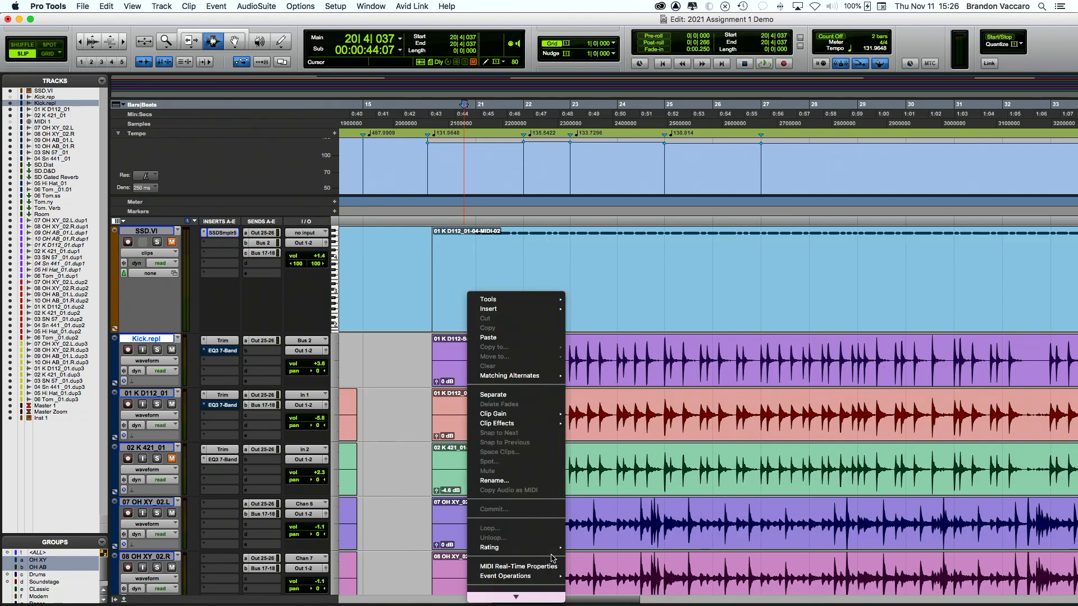
{"action": "mouse_move", "coordinate": [516, 557]}
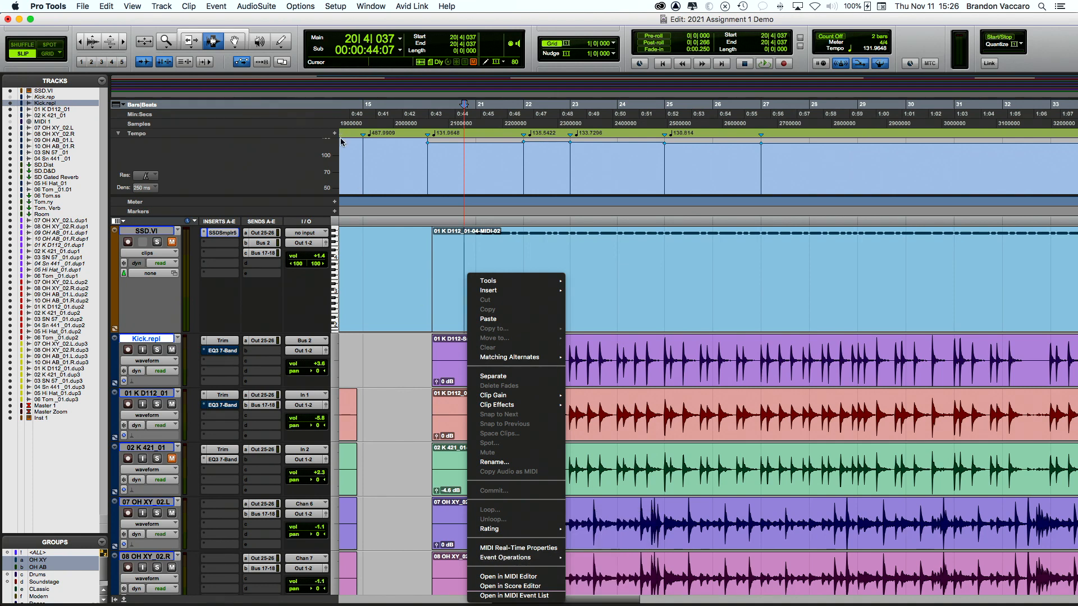
{"action": "left_click", "coordinate": [434, 268]}
{"action": "double_click", "coordinate": [433, 268]}
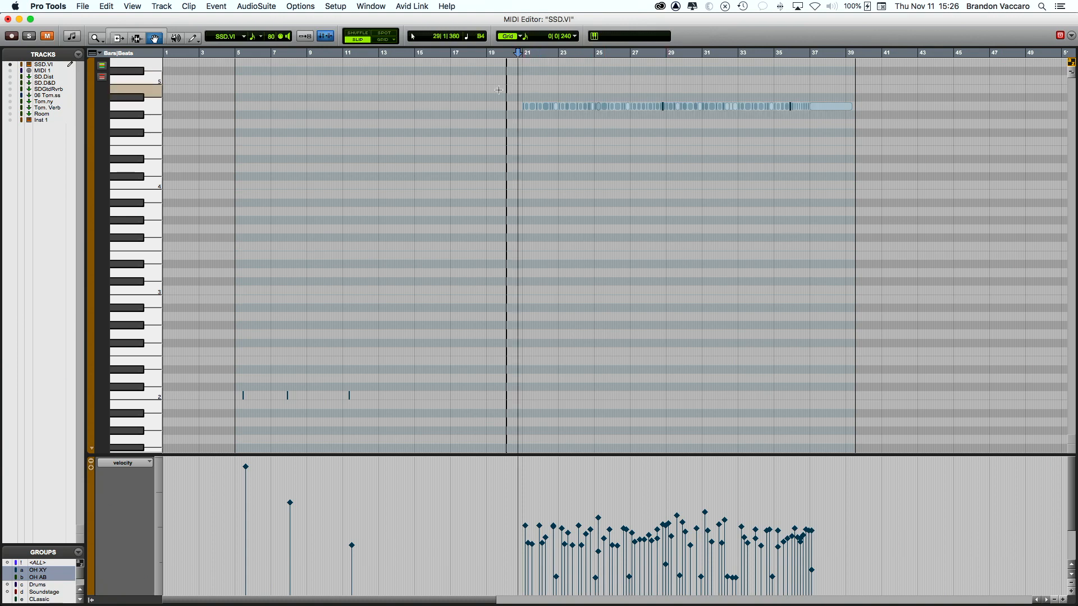
Step: Transpose all the converted kick notes down to C2
{"action": "left_click_drag", "start_coordinate": [503, 84], "coordinate": [836, 116]}
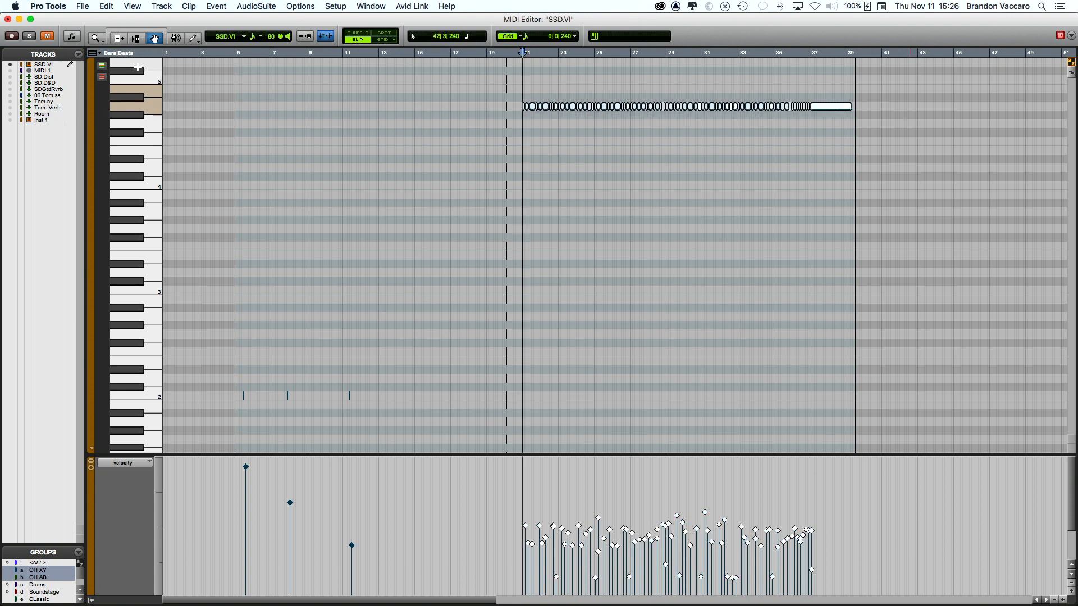
{"action": "left_click", "coordinate": [217, 7]}
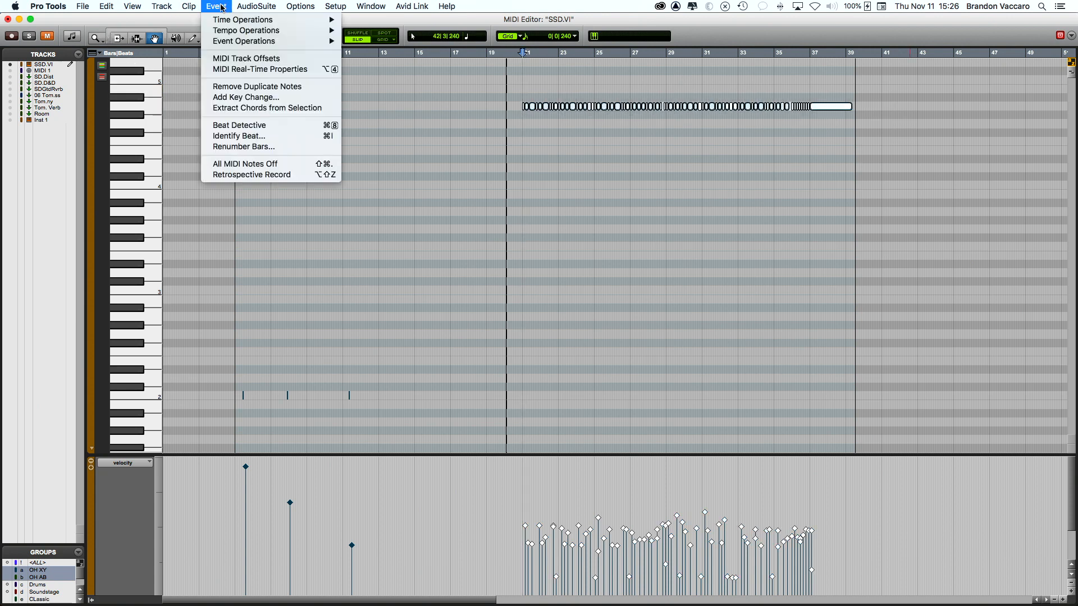
{"action": "mouse_move", "coordinate": [296, 41]}
{"action": "left_click", "coordinate": [405, 101]}
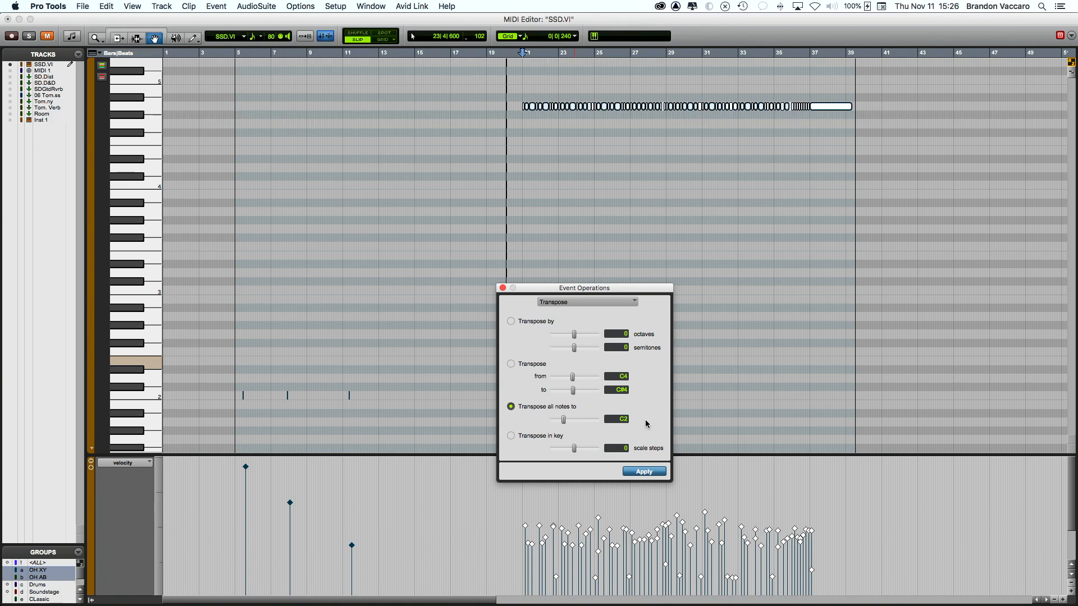
{"action": "left_click", "coordinate": [644, 472]}
{"action": "left_click", "coordinate": [504, 288]}
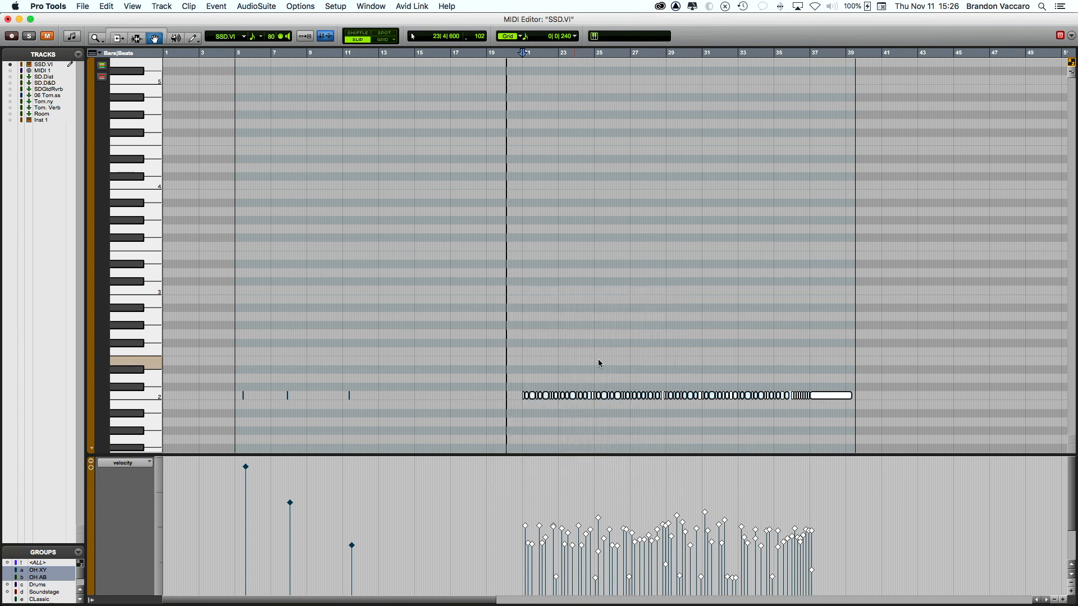
Step: Solo and unmute SSD.VI to audition the kick notes, then close the MIDI Editor
{"action": "key", "text": "space"}
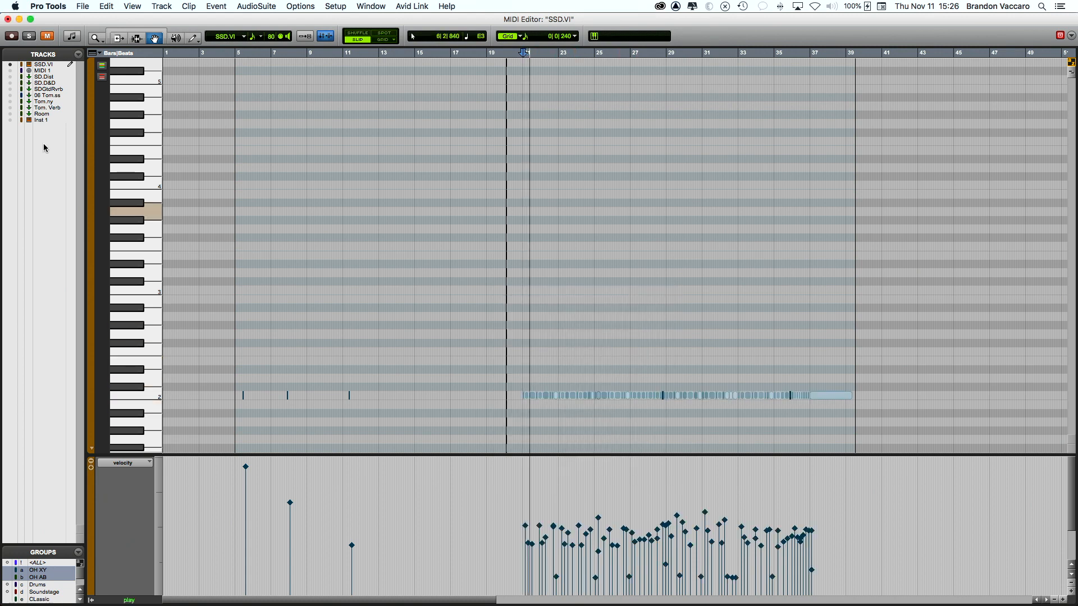
{"action": "left_click", "coordinate": [29, 37]}
{"action": "left_click", "coordinate": [48, 37]}
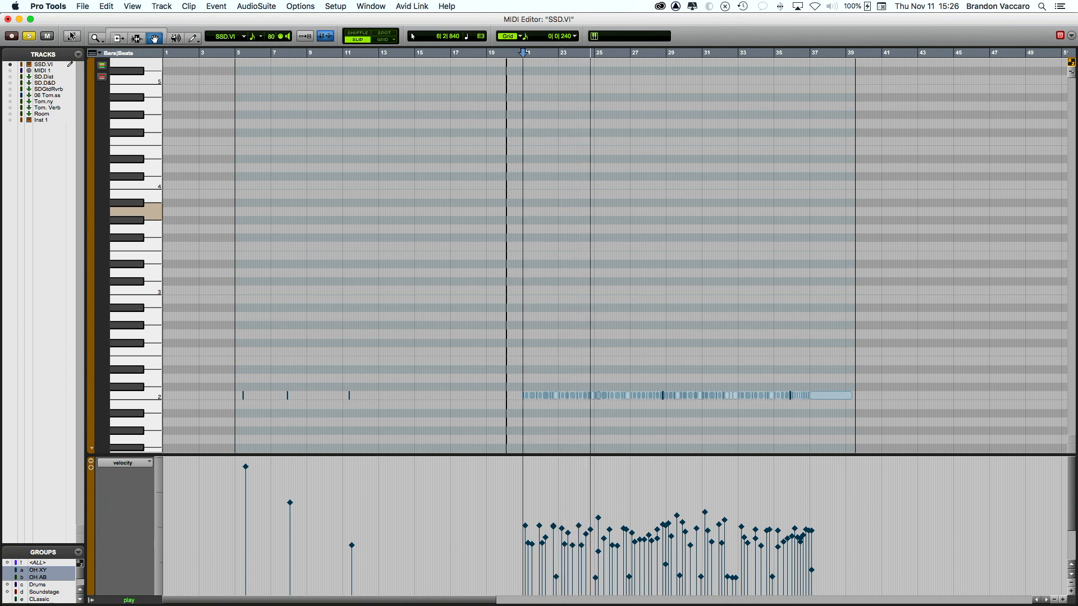
{"action": "scroll", "coordinate": [607, 343], "scroll_direction": "down", "scroll_amount": 1}
{"action": "scroll", "coordinate": [607, 343], "scroll_direction": "right", "scroll_amount": 4}
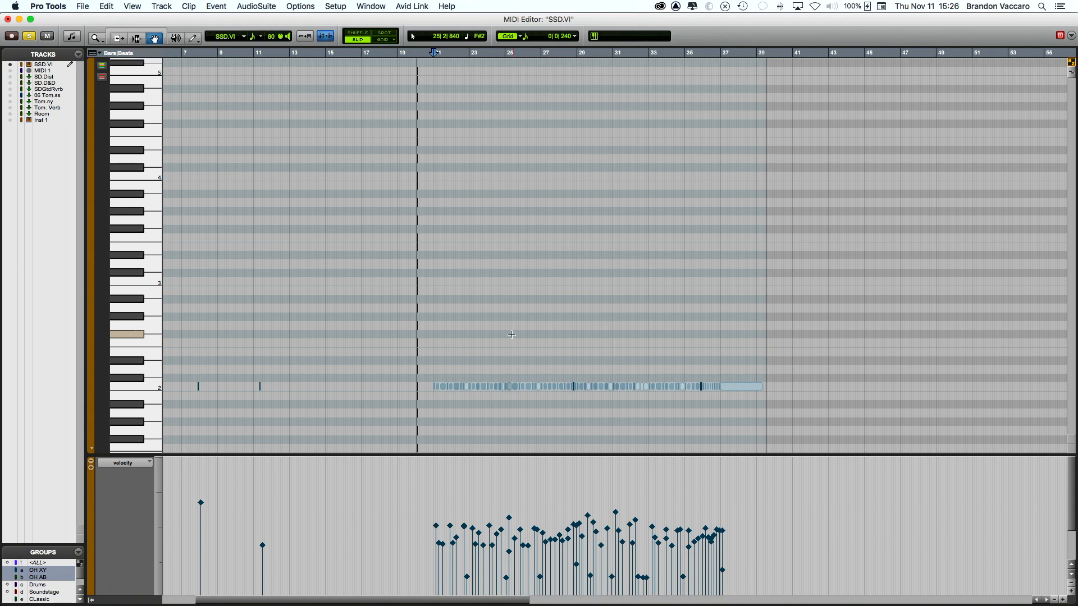
{"action": "key", "text": "space"}
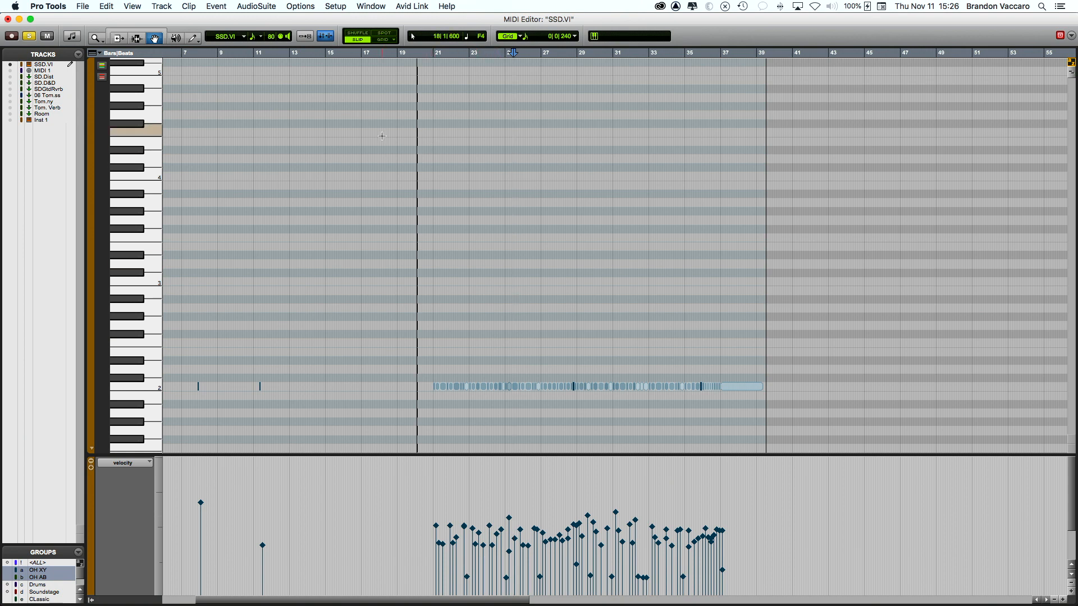
{"action": "left_click", "coordinate": [8, 19]}
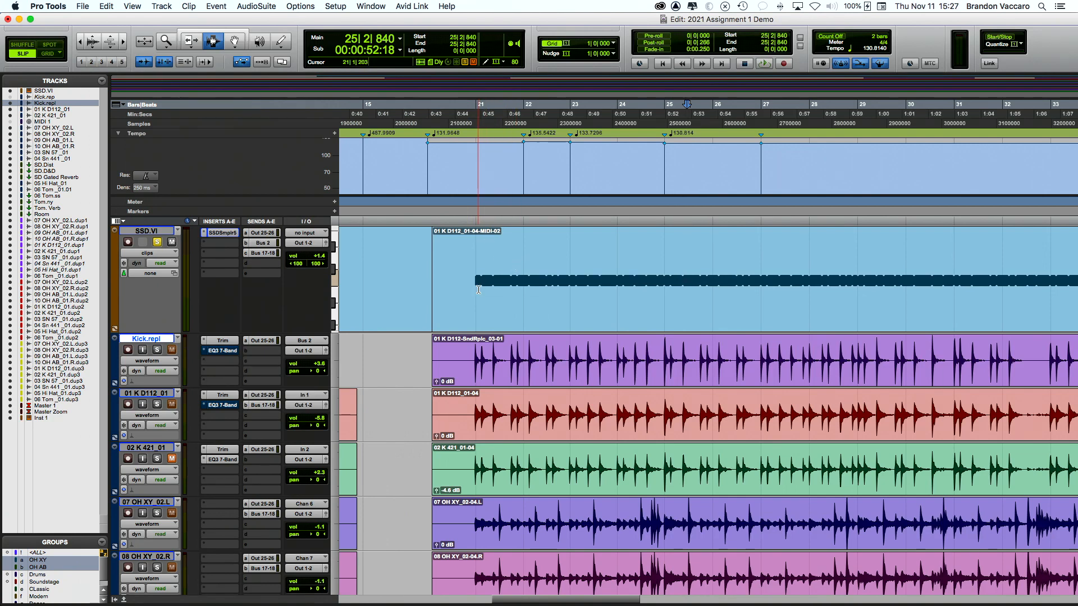
Step: Near bar 21, zoom in on the waveforms and switch SSD.VI's track view from clips to velocity
{"action": "left_click", "coordinate": [483, 449]}
{"action": "scroll", "coordinate": [482, 451], "scroll_direction": "up", "scroll_amount": 4}
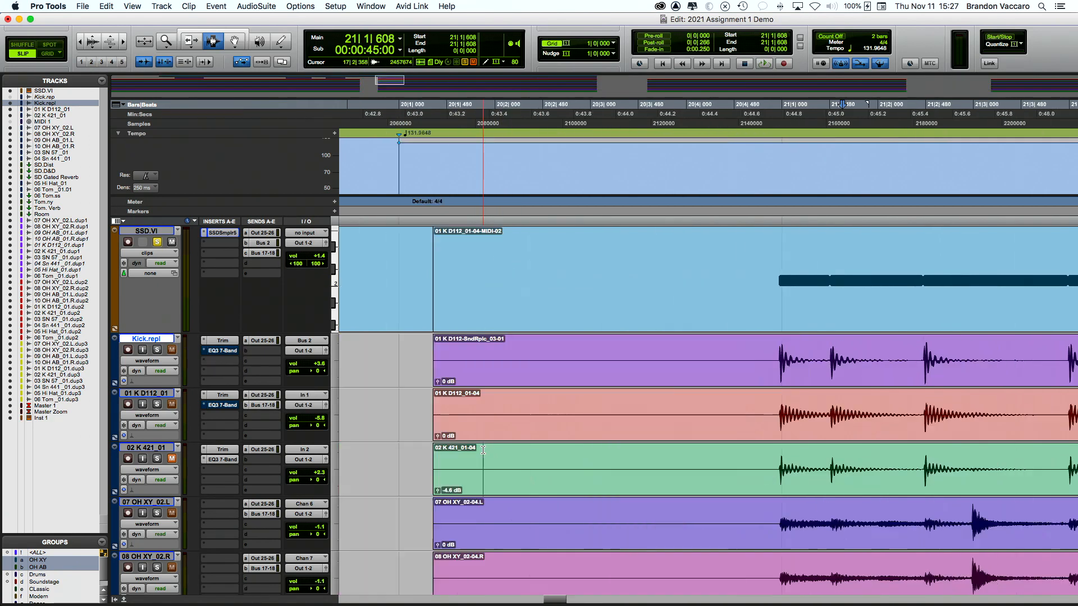
{"action": "scroll", "coordinate": [484, 451], "scroll_direction": "right", "scroll_amount": 2}
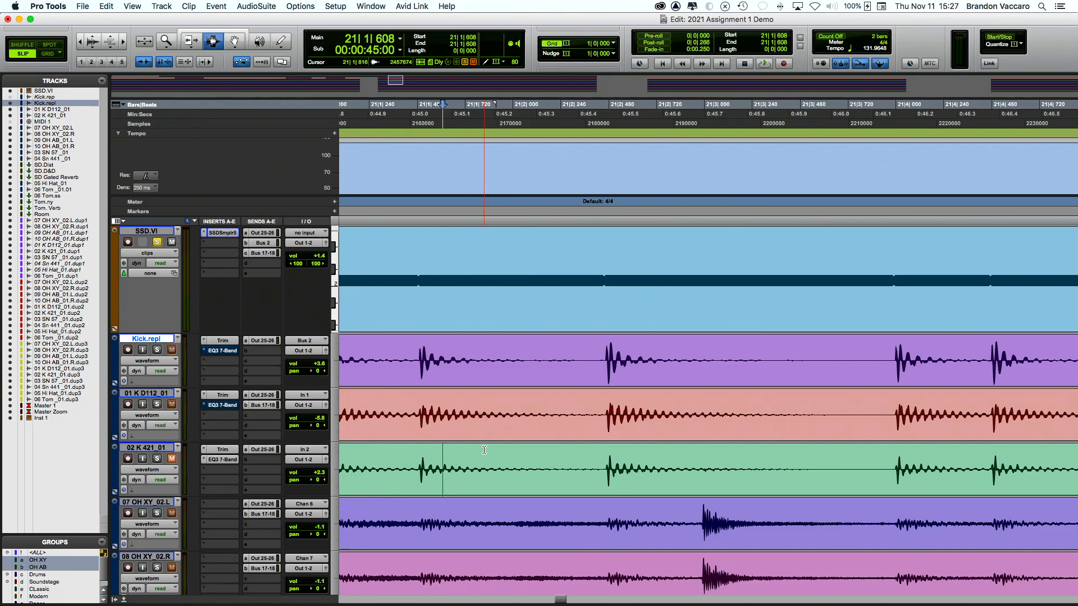
{"action": "scroll", "coordinate": [484, 451], "scroll_direction": "down", "scroll_amount": 5}
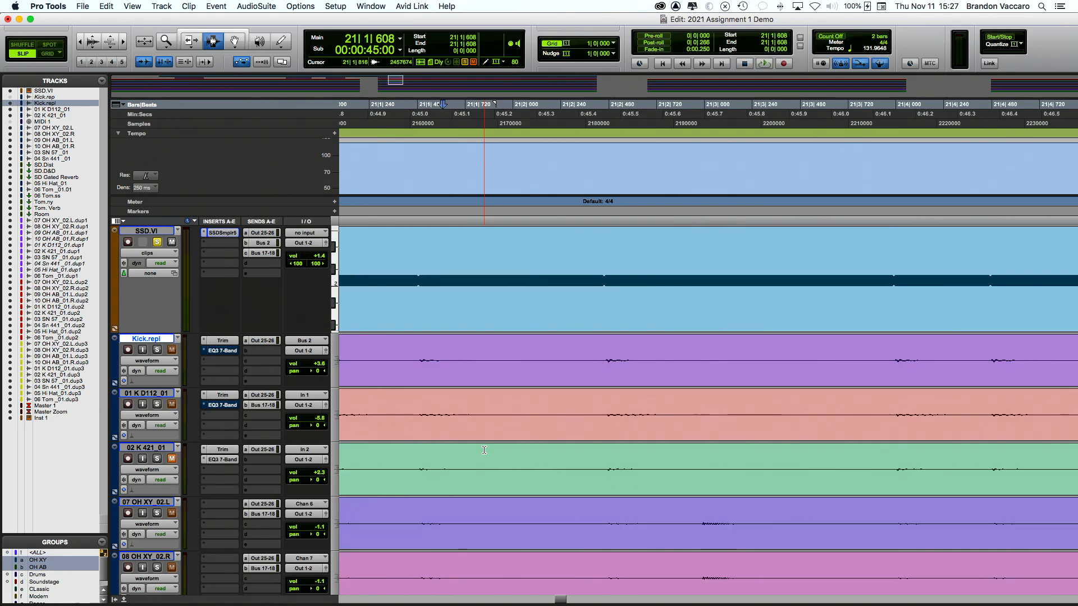
{"action": "scroll", "coordinate": [484, 451], "scroll_direction": "up", "scroll_amount": 4}
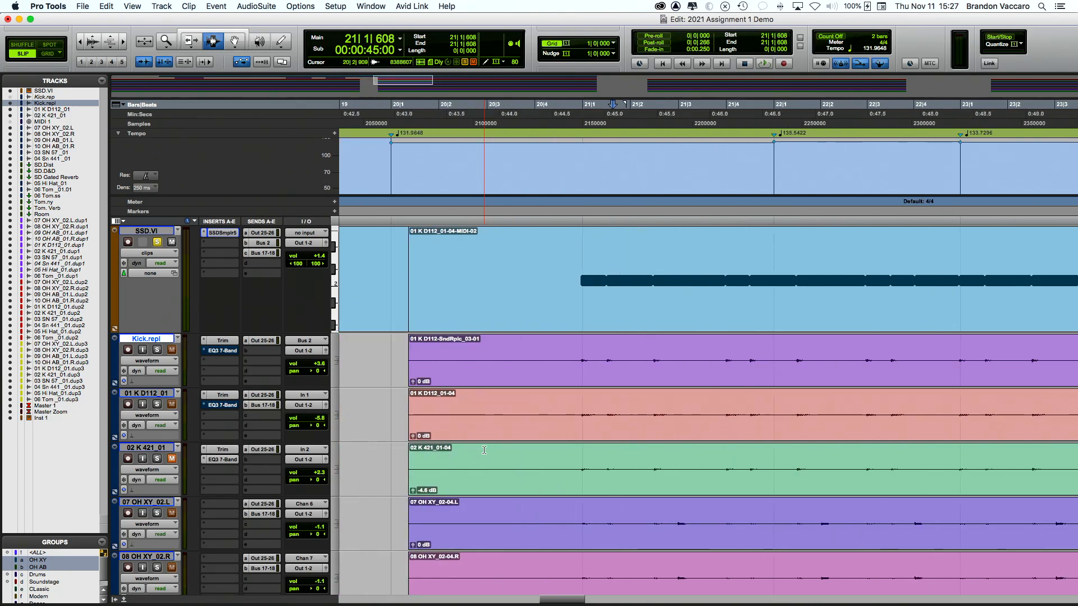
{"action": "scroll", "coordinate": [484, 450], "scroll_direction": "up", "scroll_amount": 5}
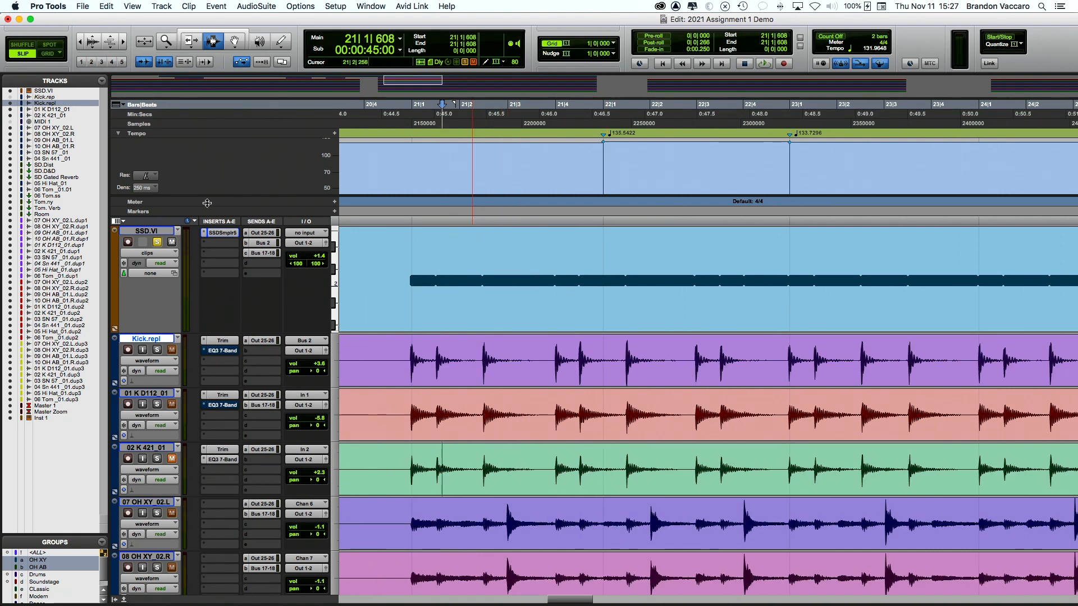
{"action": "left_click", "coordinate": [143, 254]}
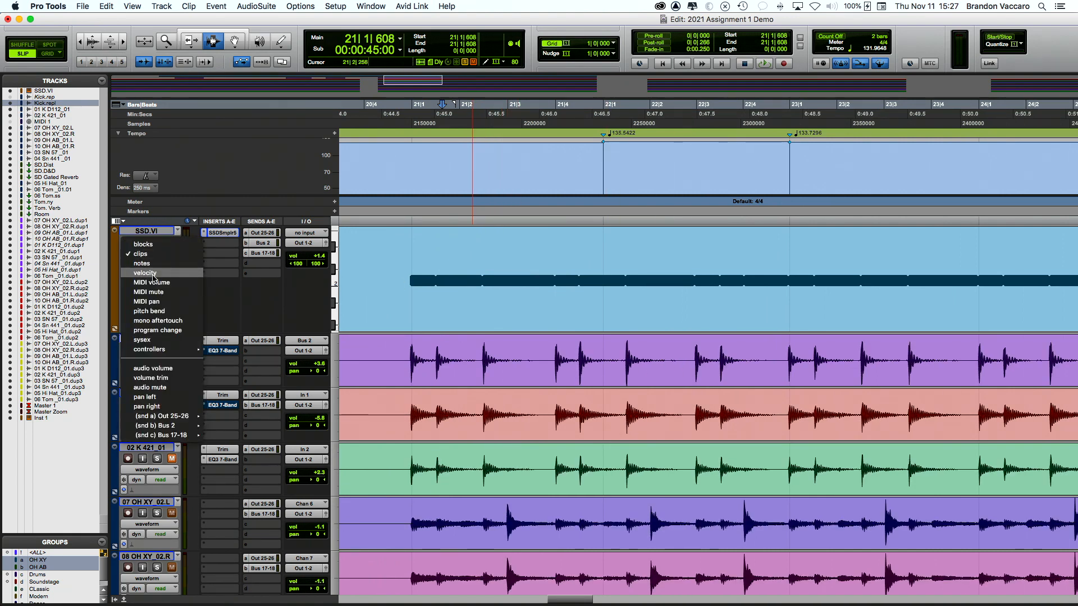
{"action": "left_click", "coordinate": [147, 275]}
Step: Zoom out around bar 22 and open SSD.VI's notes in the MIDI Editor (Ctrl+=)
{"action": "left_click", "coordinate": [738, 312]}
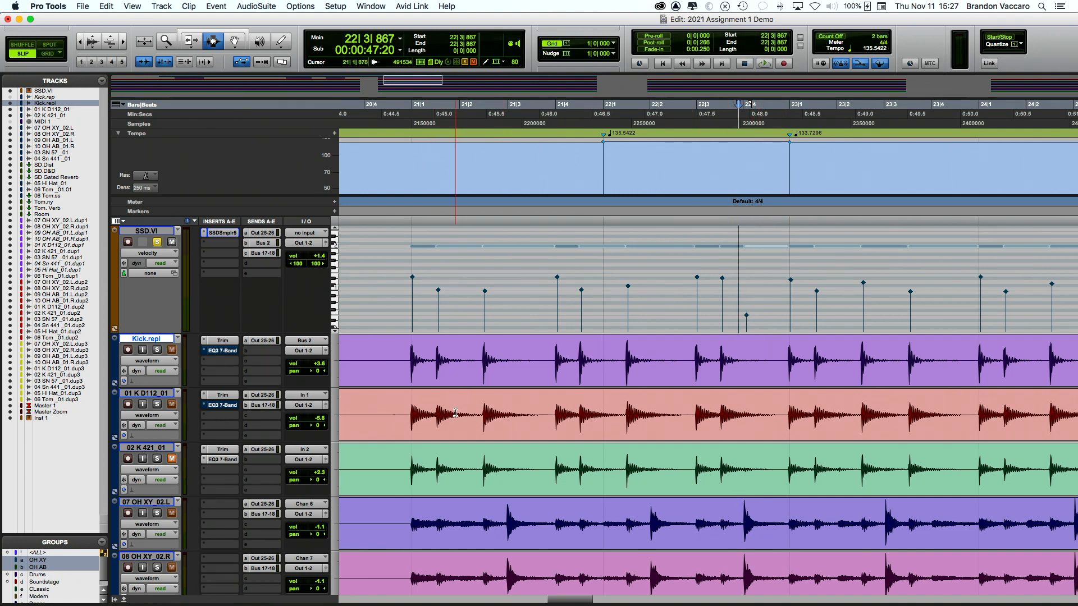
{"action": "key", "text": "super+["}
{"action": "scroll", "coordinate": [456, 412], "scroll_direction": "right", "scroll_amount": 6}
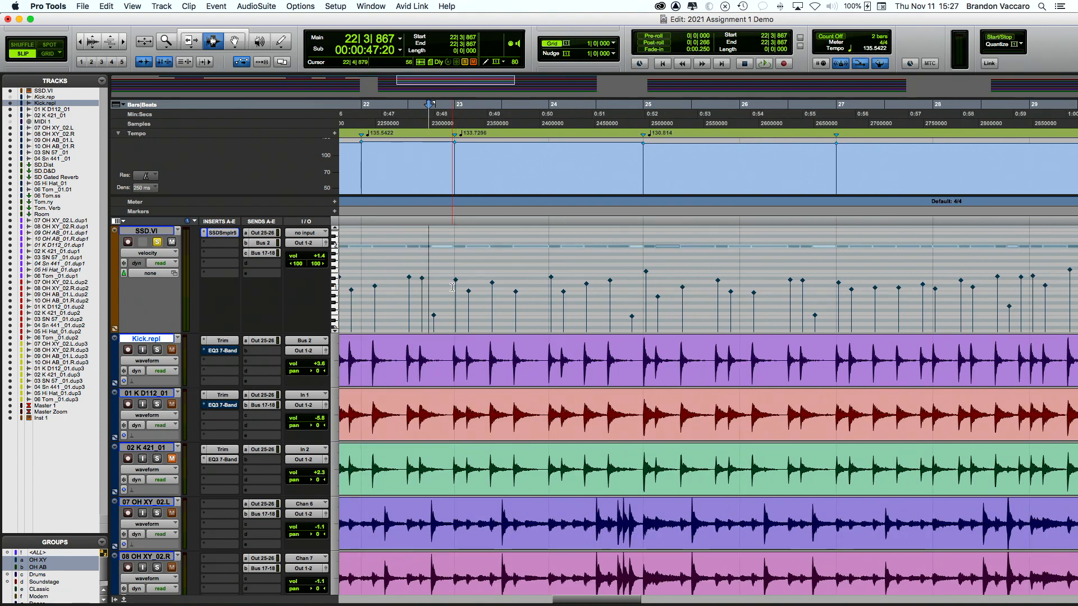
{"action": "key", "text": "ctrl+="}
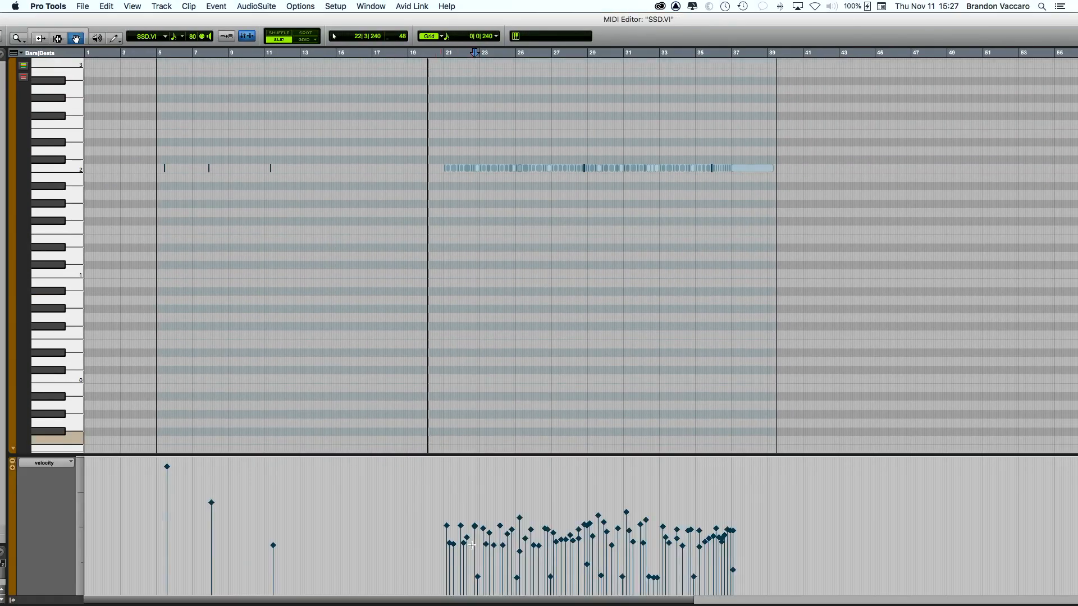
Step: Delete the weak low-velocity kick notes and play from bar 21 to audition
{"action": "left_click_drag", "start_coordinate": [425, 563], "coordinate": [758, 589]}
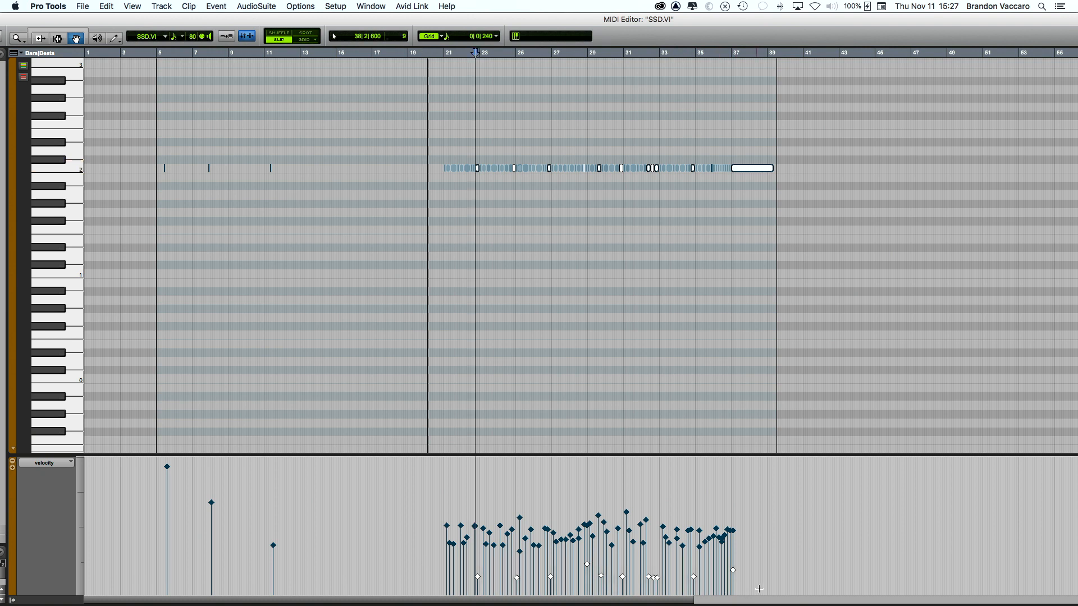
{"action": "key", "text": "Delete"}
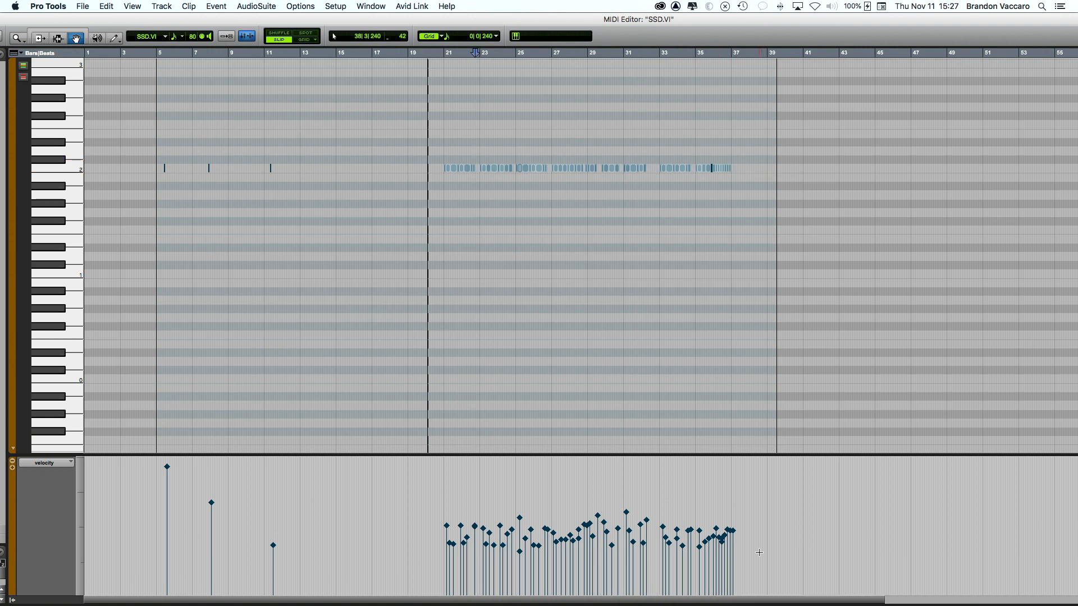
{"action": "left_click", "coordinate": [442, 250]}
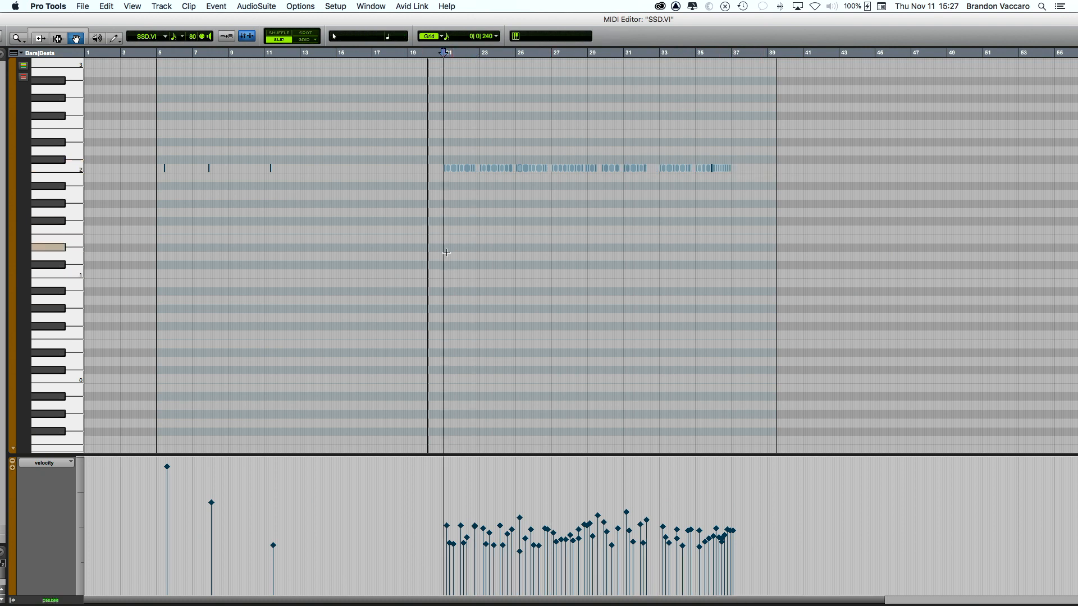
{"action": "key", "text": "space"}
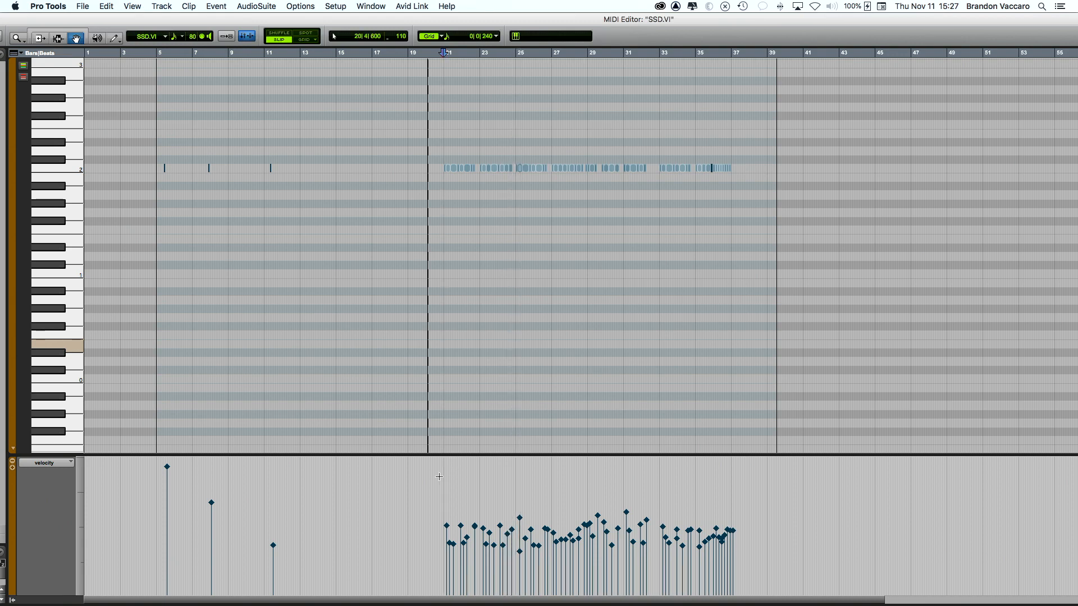
Step: Raise the velocities of all kick notes from bar 21 onward, audition, and move the editor aside
{"action": "left_click_drag", "start_coordinate": [432, 476], "coordinate": [757, 565]}
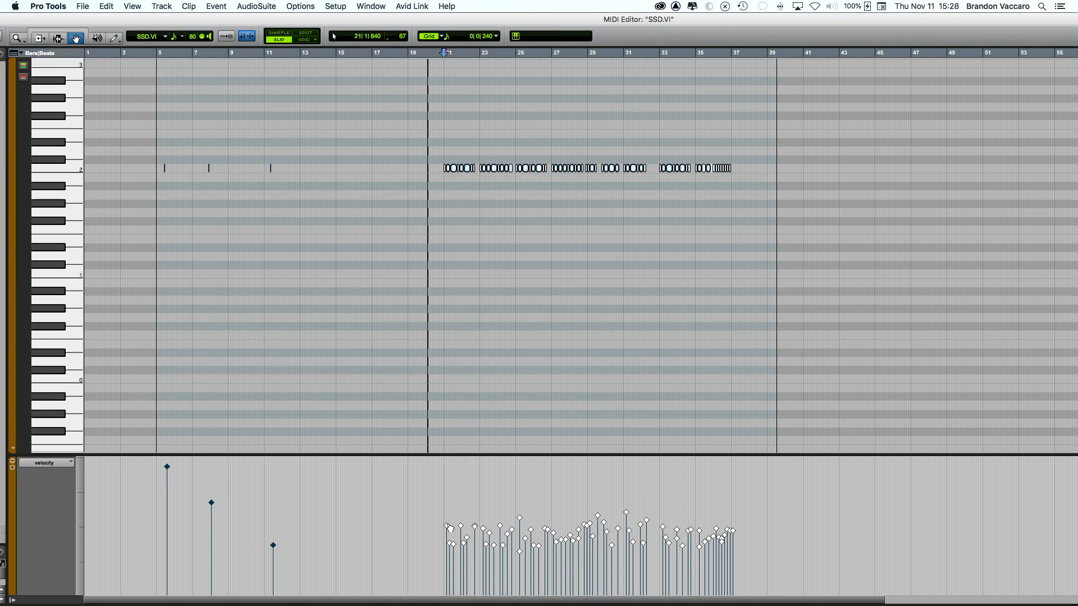
{"action": "left_click_drag", "start_coordinate": [449, 528], "coordinate": [448, 471]}
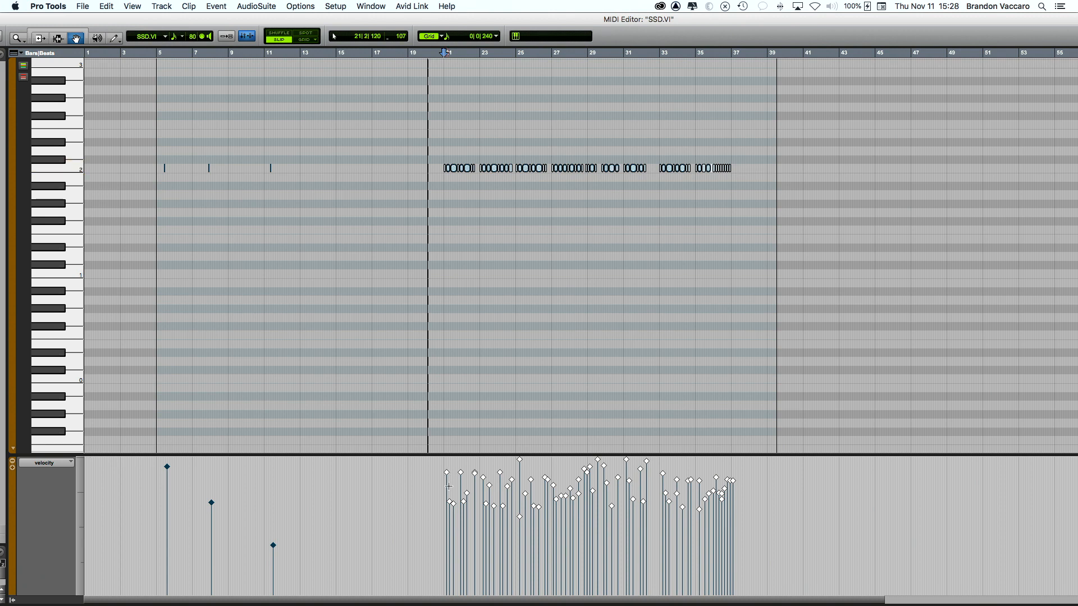
{"action": "left_click", "coordinate": [448, 319]}
{"action": "key", "text": "space"}
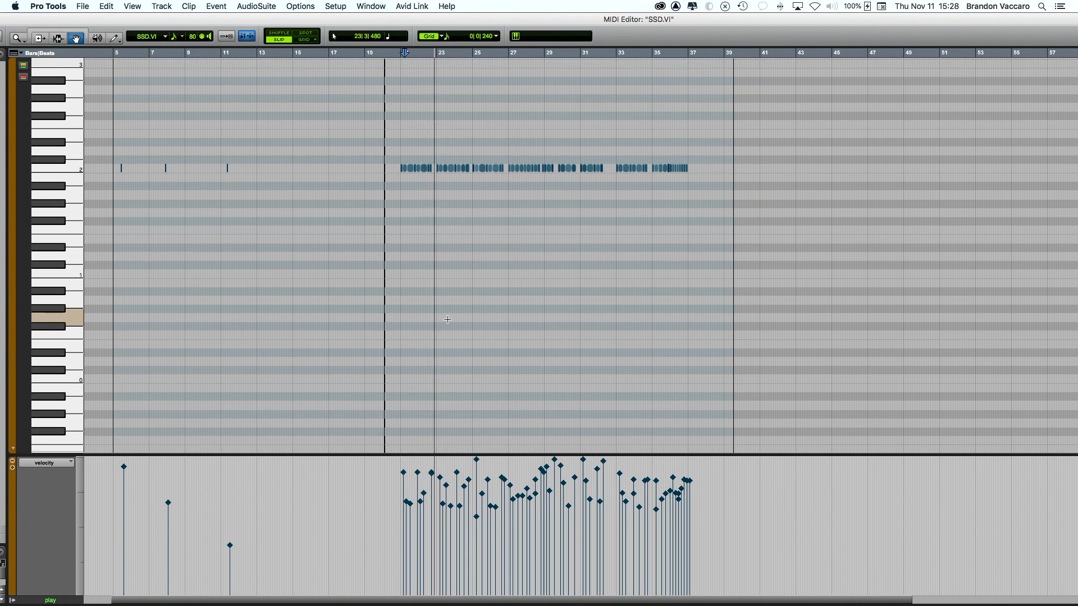
{"action": "scroll", "coordinate": [438, 281], "scroll_direction": "left", "scroll_amount": 1}
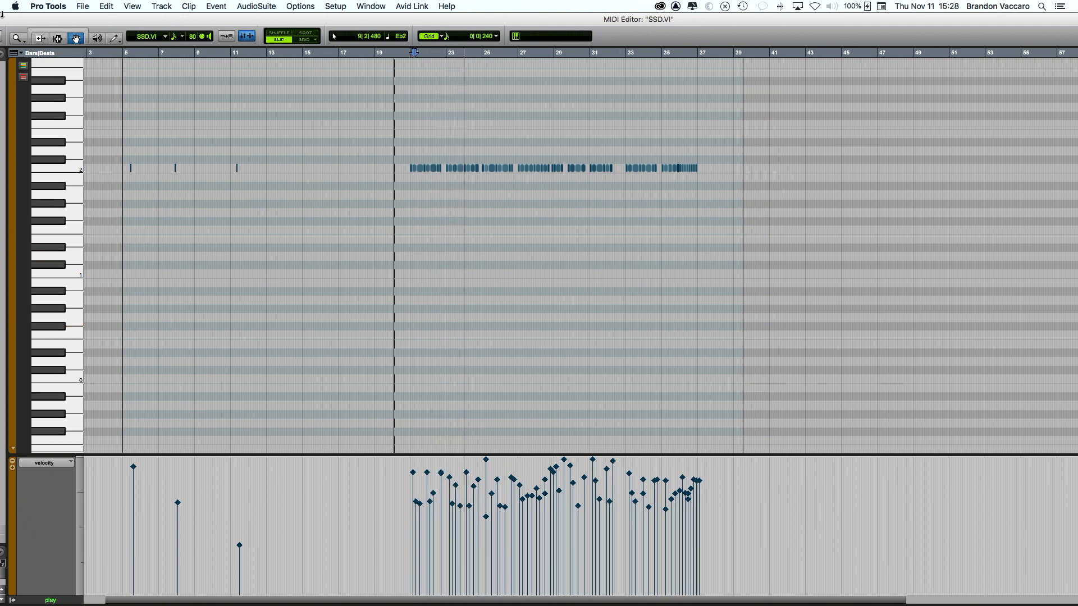
{"action": "key", "text": "space"}
{"action": "left_click_drag", "start_coordinate": [30, 24], "coordinate": [214, 37]}
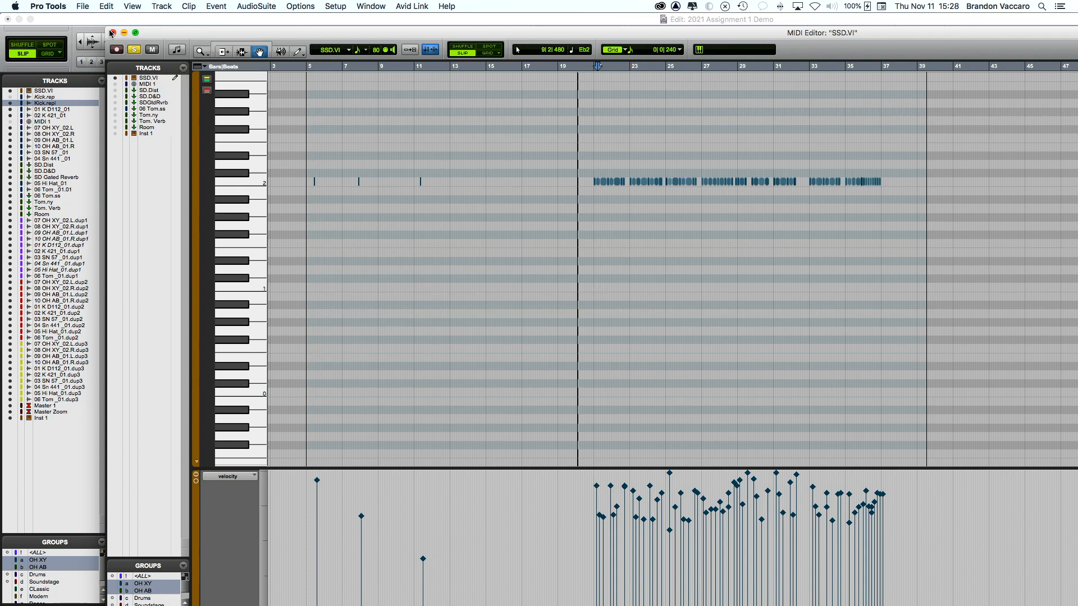
Step: Close the MIDI Editor, play from bar 21 and nudge the SSD.VI volume up slightly
{"action": "left_click", "coordinate": [112, 32]}
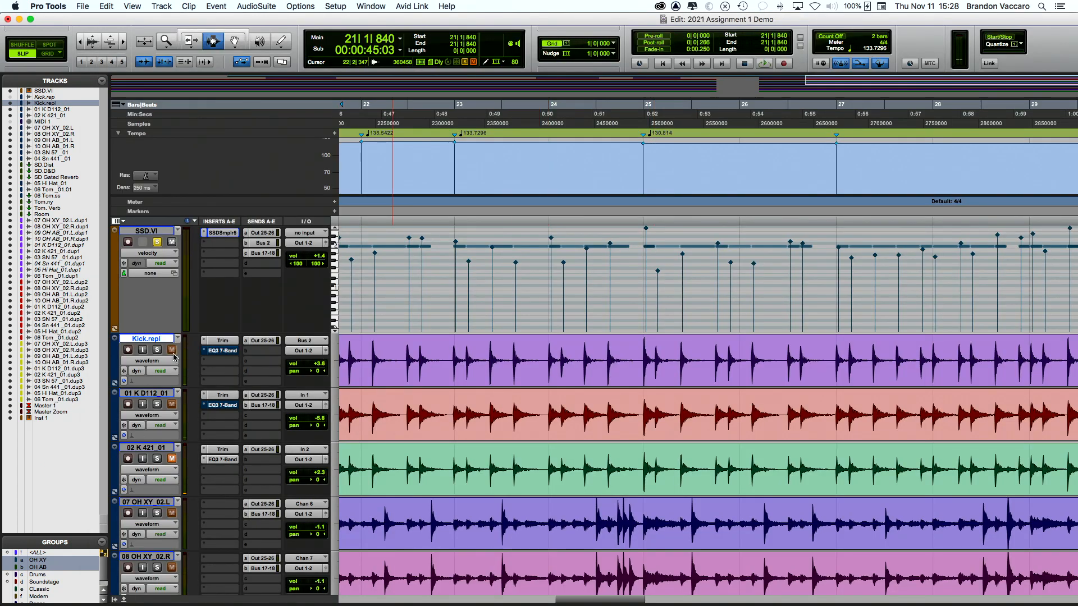
{"action": "key", "text": "super+["}
{"action": "key", "text": "super+["}
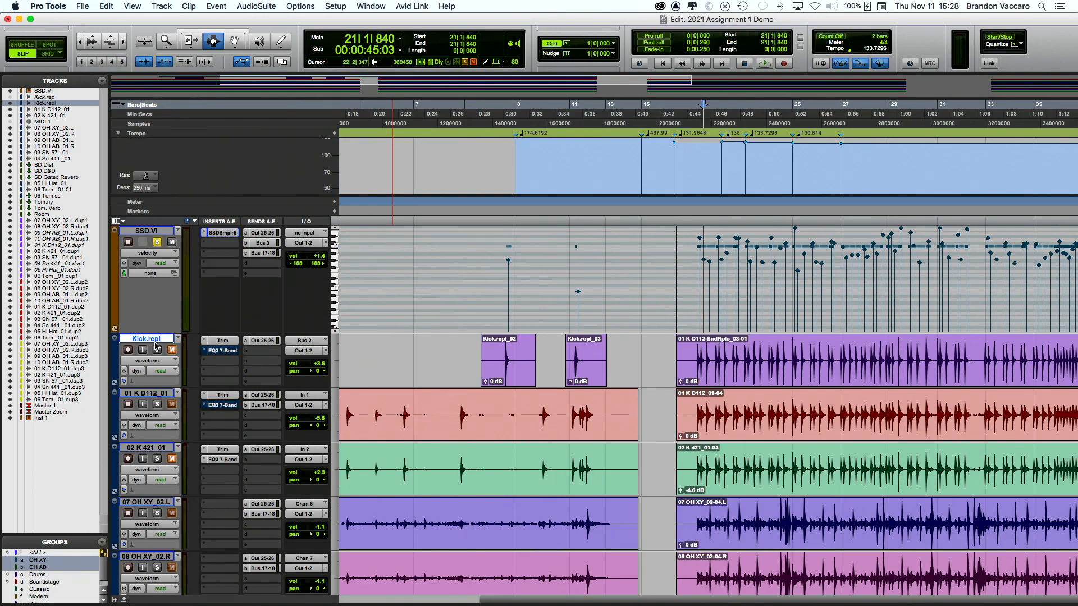
{"action": "scroll", "coordinate": [686, 353], "scroll_direction": "right", "scroll_amount": 2}
{"action": "scroll", "coordinate": [686, 353], "scroll_direction": "right", "scroll_amount": 1}
{"action": "left_click", "coordinate": [624, 353]}
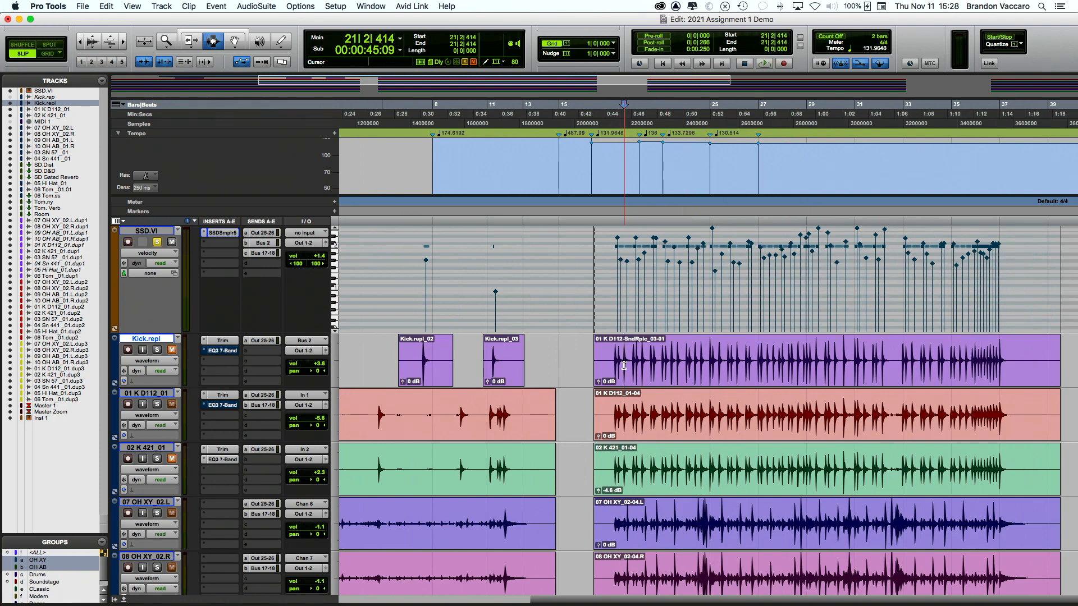
{"action": "scroll", "coordinate": [623, 353], "scroll_direction": "right", "scroll_amount": 5}
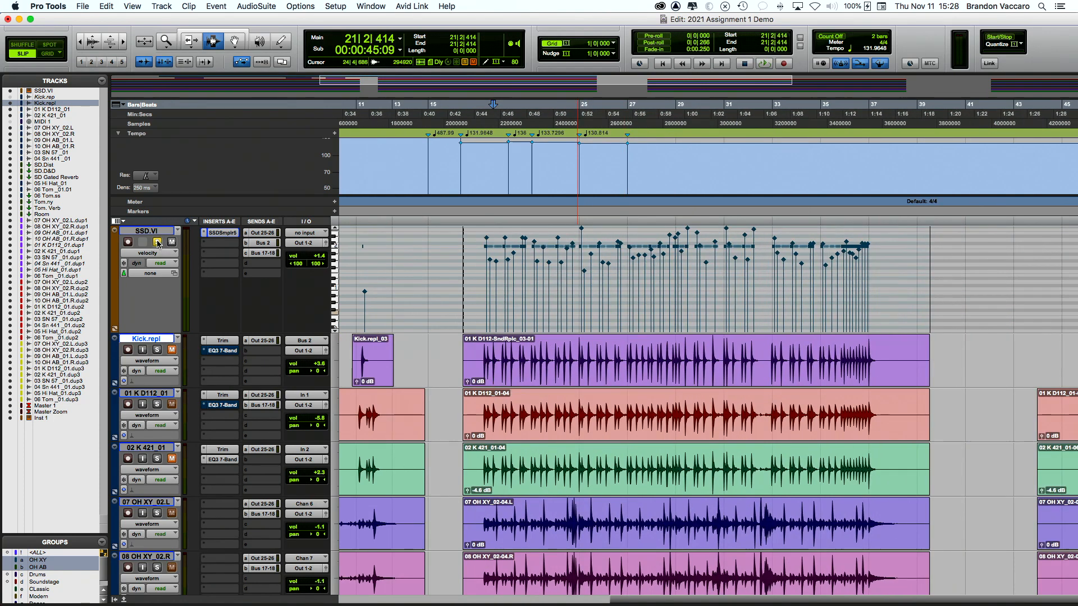
{"action": "key", "text": "space"}
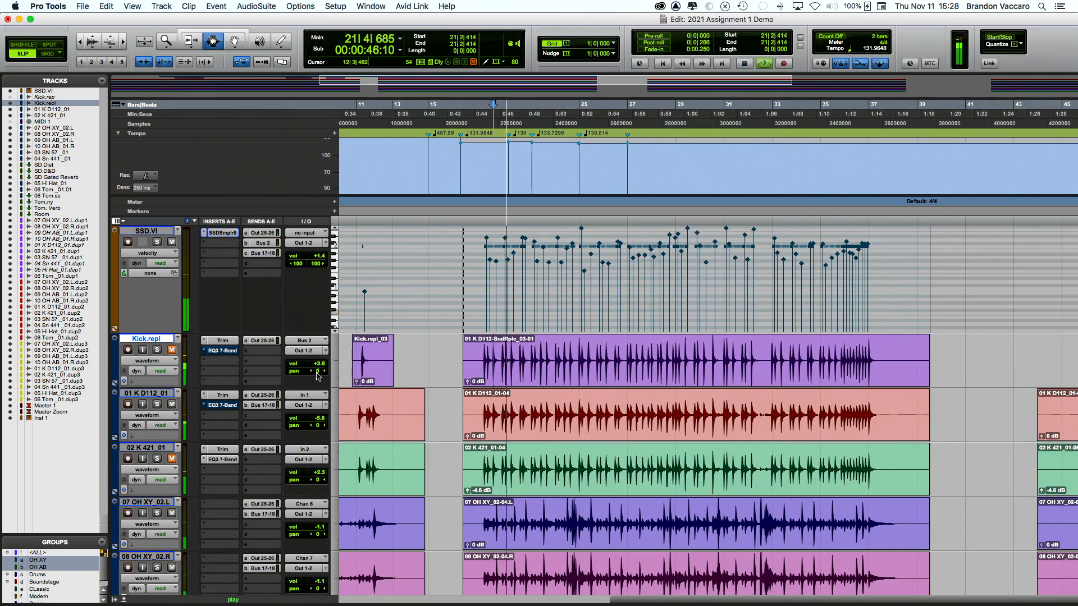
{"action": "left_click_drag", "start_coordinate": [321, 260], "coordinate": [322, 256]}
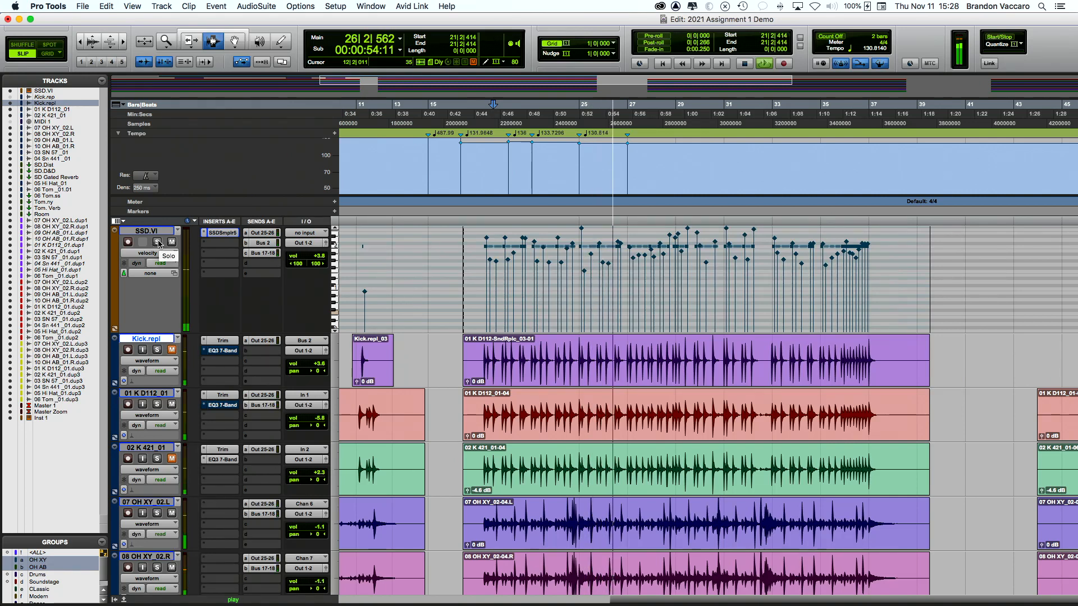
{"action": "key", "text": "space"}
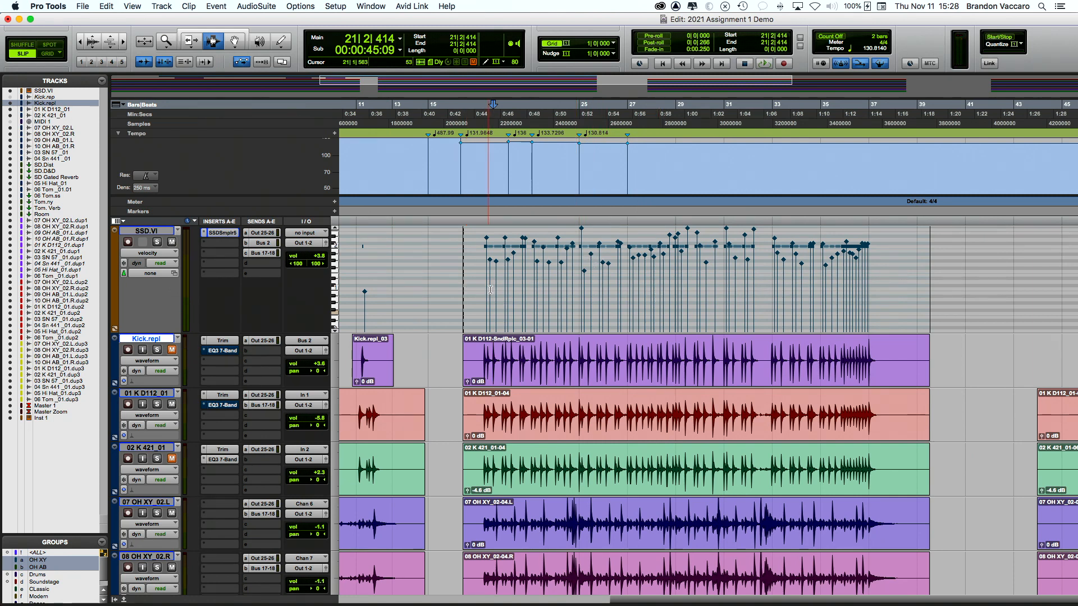
Step: Solo SSD.VI to audition the kick notes across bars 21–38, then select the 01 K D112_01 track
{"action": "left_click_drag", "start_coordinate": [479, 258], "coordinate": [887, 279]}
{"action": "scroll", "coordinate": [884, 279], "scroll_direction": "left", "scroll_amount": 2}
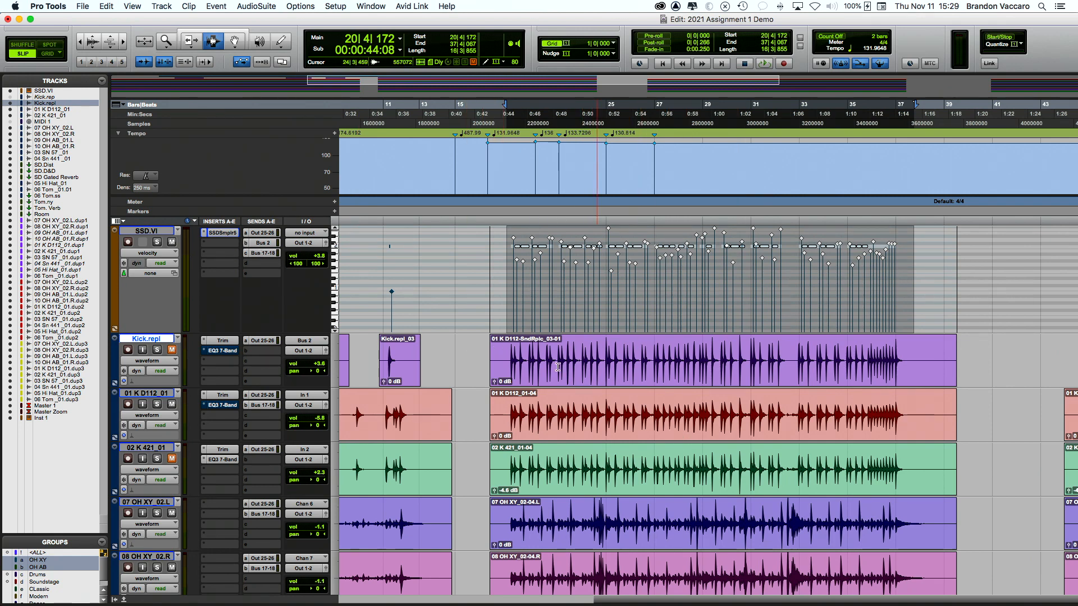
{"action": "scroll", "coordinate": [659, 366], "scroll_direction": "right", "scroll_amount": 5}
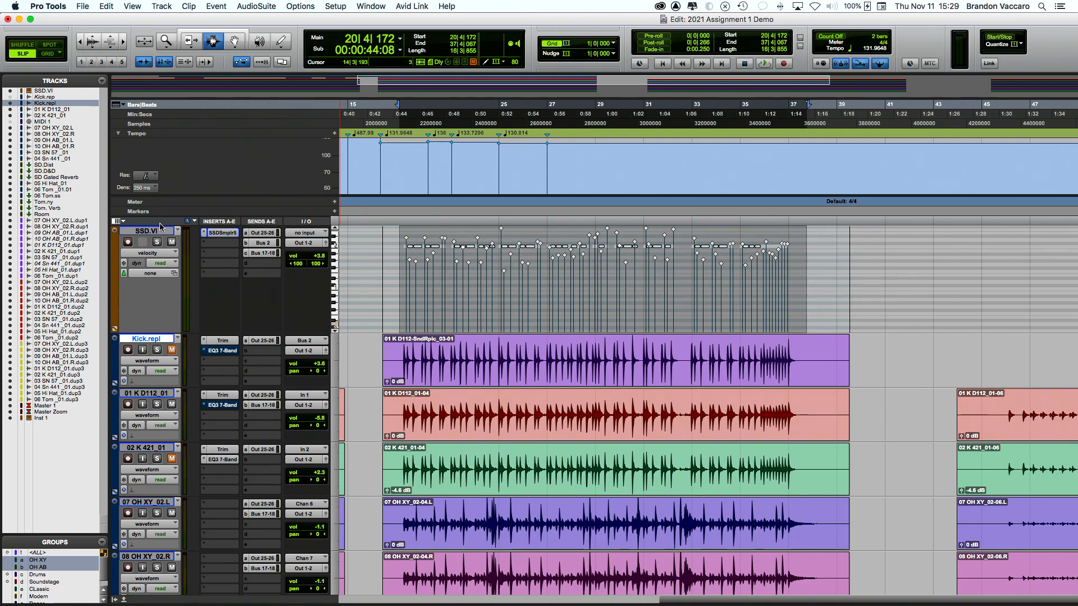
{"action": "left_click", "coordinate": [157, 243]}
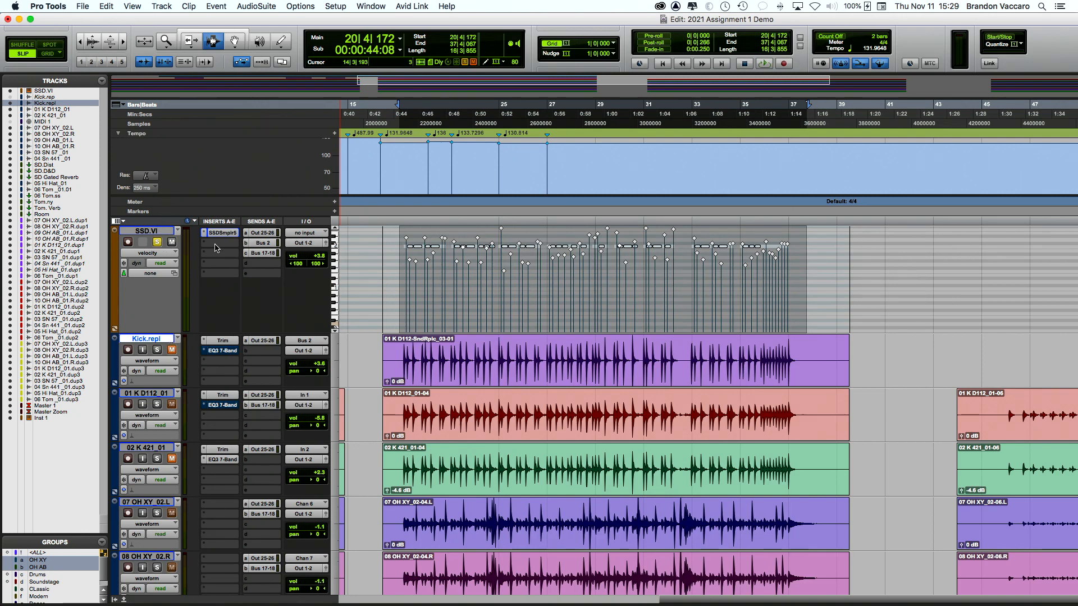
{"action": "left_click", "coordinate": [401, 268]}
{"action": "key", "text": "space"}
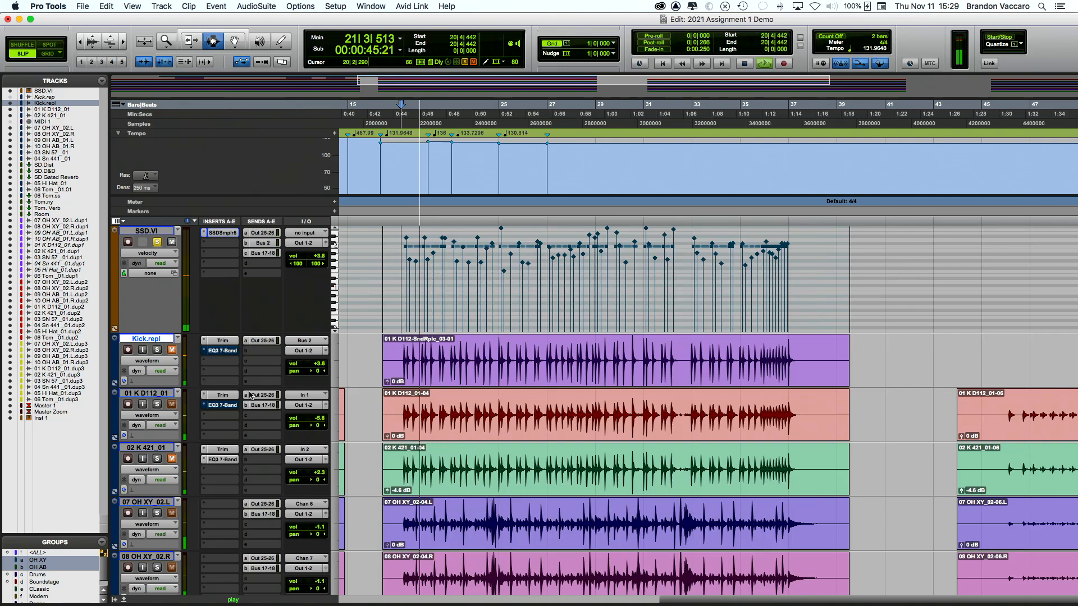
{"action": "key", "text": "space"}
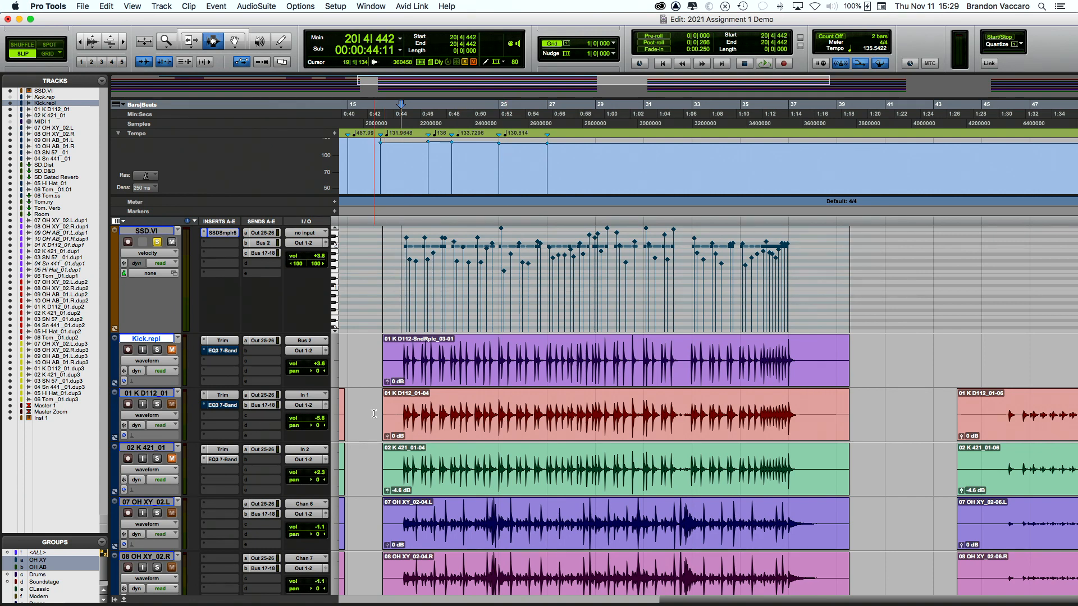
{"action": "left_click", "coordinate": [151, 393]}
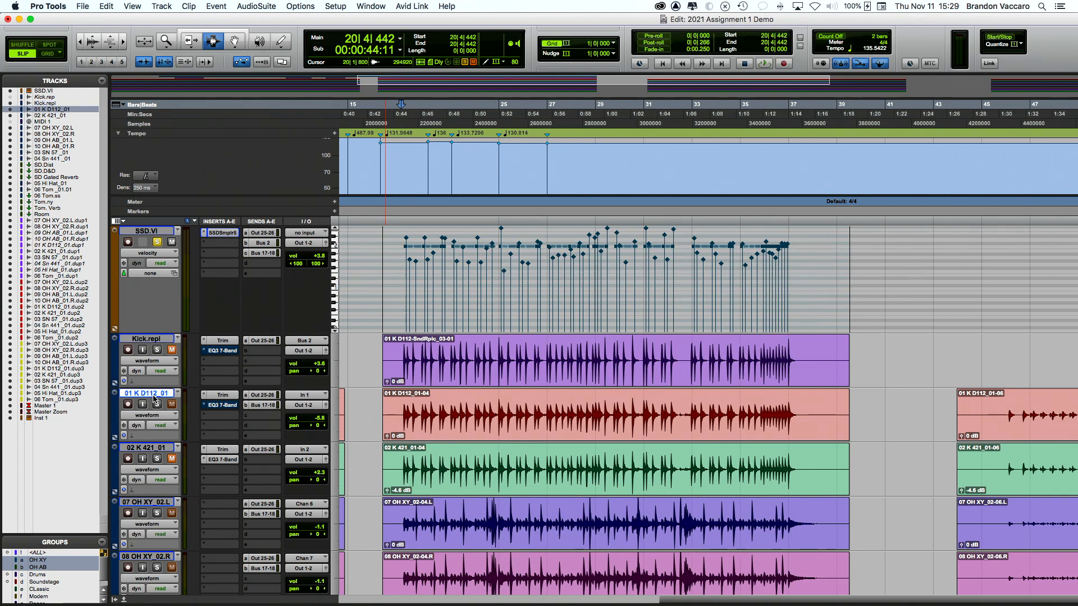
Step: Insert Celemony Melodyne (mono) on the kick track, dismiss its welcome box and move its window aside
{"action": "left_click", "coordinate": [222, 419]}
{"action": "mouse_move", "coordinate": [225, 417]}
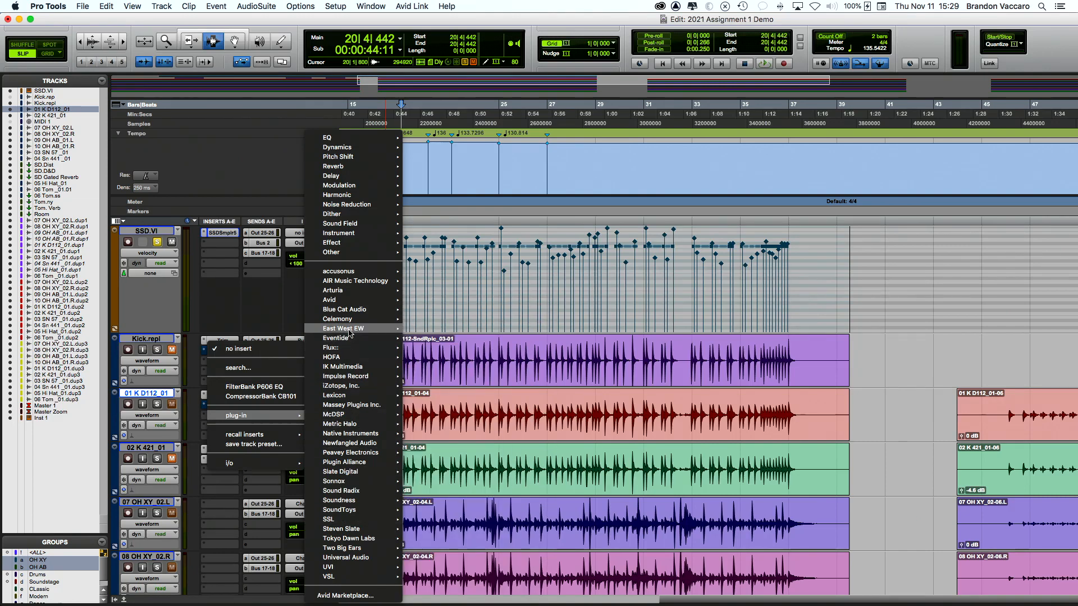
{"action": "mouse_move", "coordinate": [349, 319]}
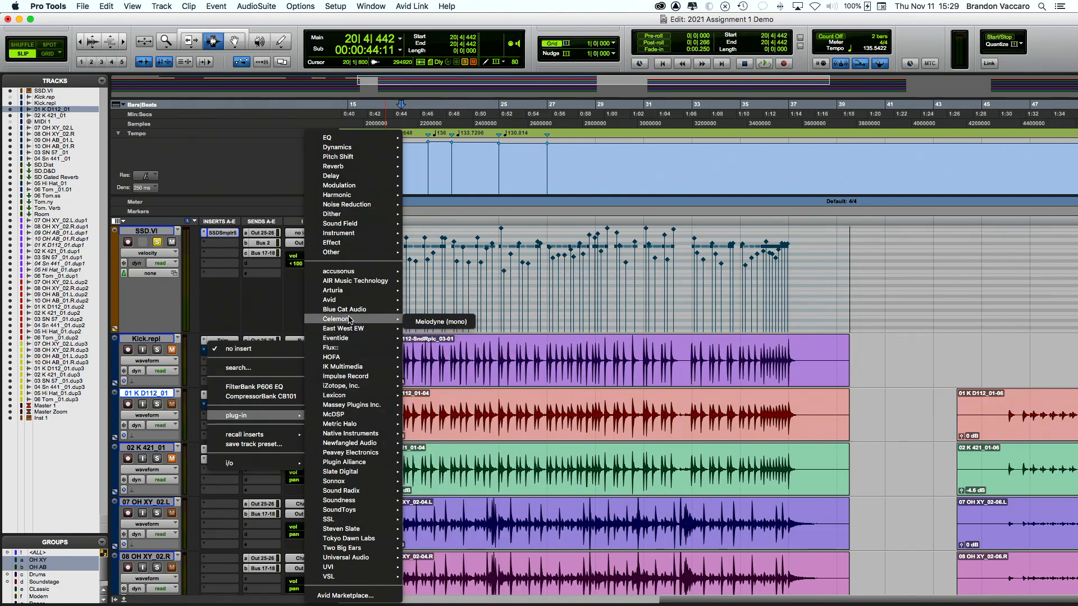
{"action": "left_click", "coordinate": [442, 321]}
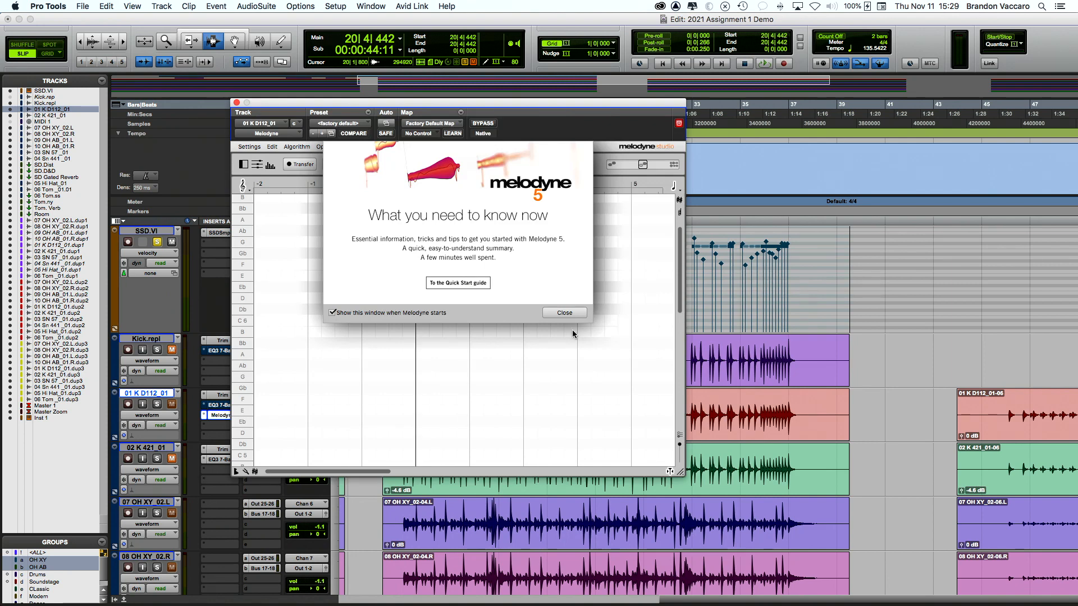
{"action": "left_click", "coordinate": [564, 312]}
{"action": "left_click_drag", "start_coordinate": [280, 107], "coordinate": [636, 43]}
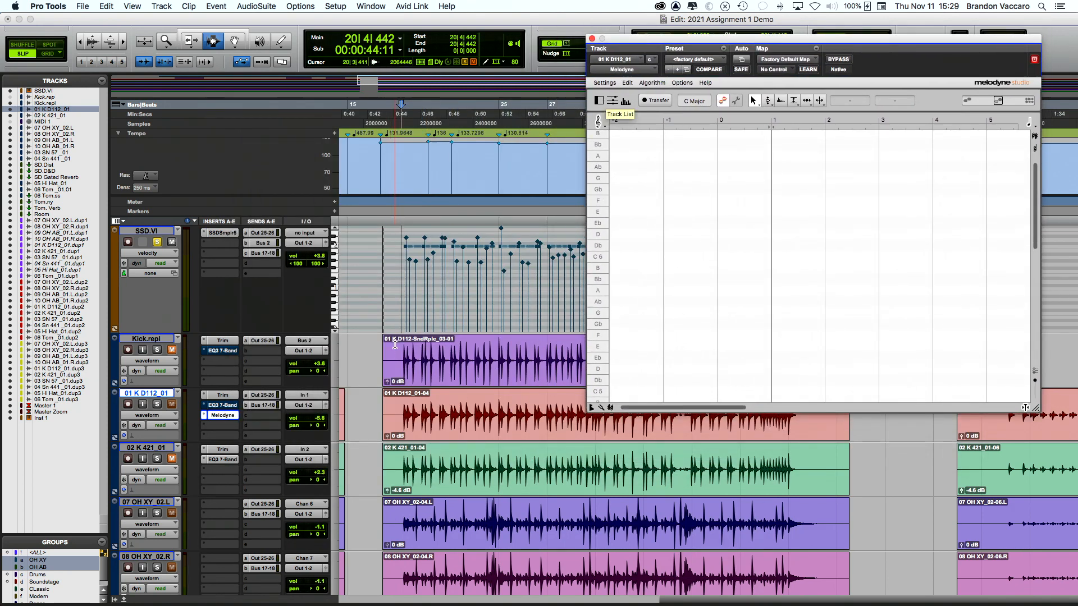
Step: Select a short range of the kick clip and toggle Melodyne's Transfer arm on and off
{"action": "left_click_drag", "start_coordinate": [401, 415], "coordinate": [515, 435]}
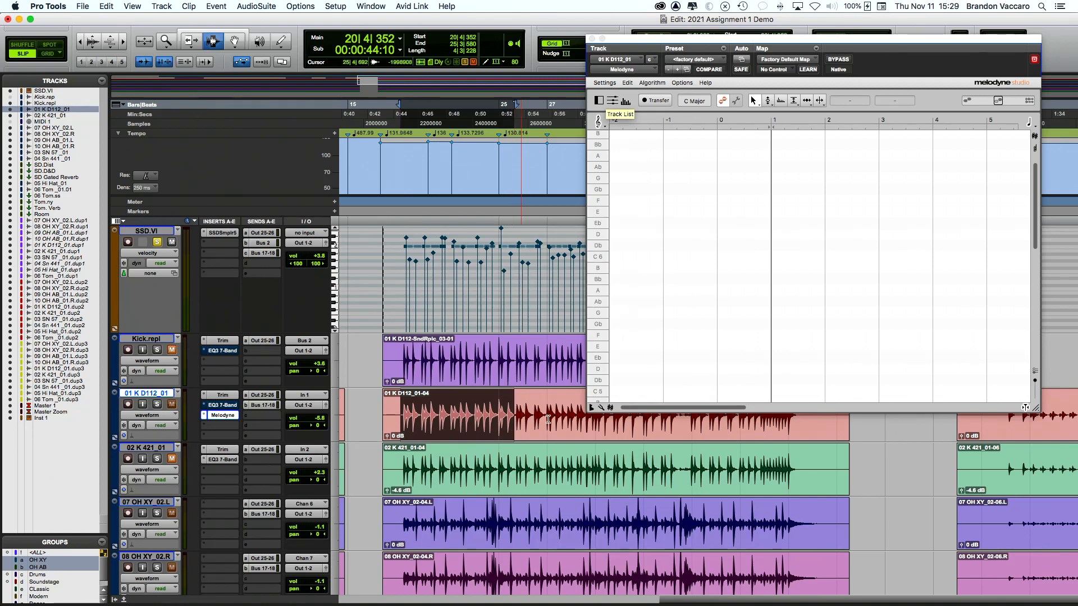
{"action": "left_click", "coordinate": [658, 102]}
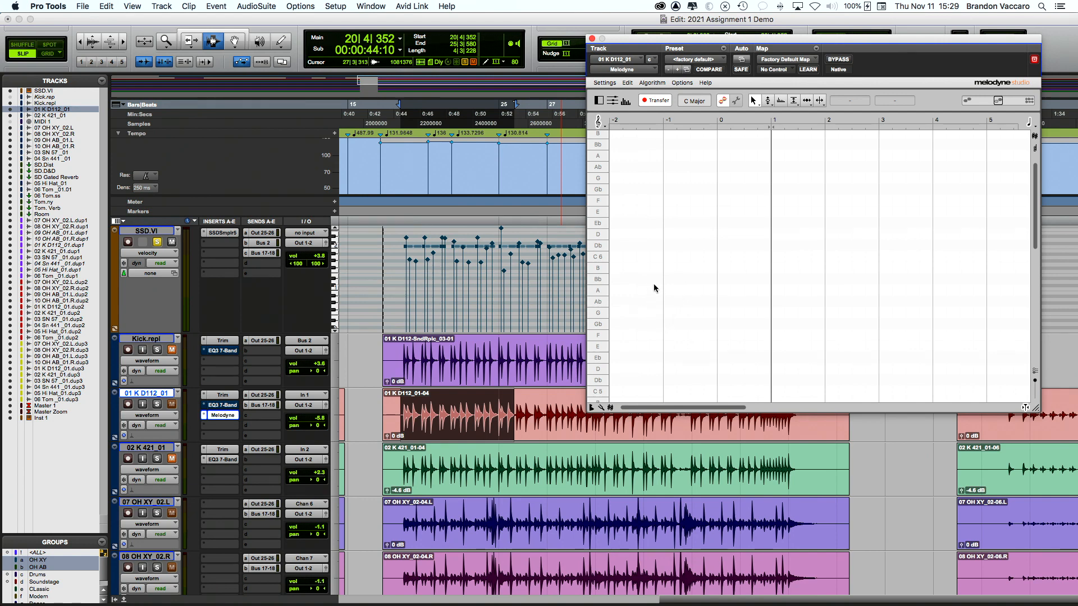
{"action": "left_click", "coordinate": [651, 103]}
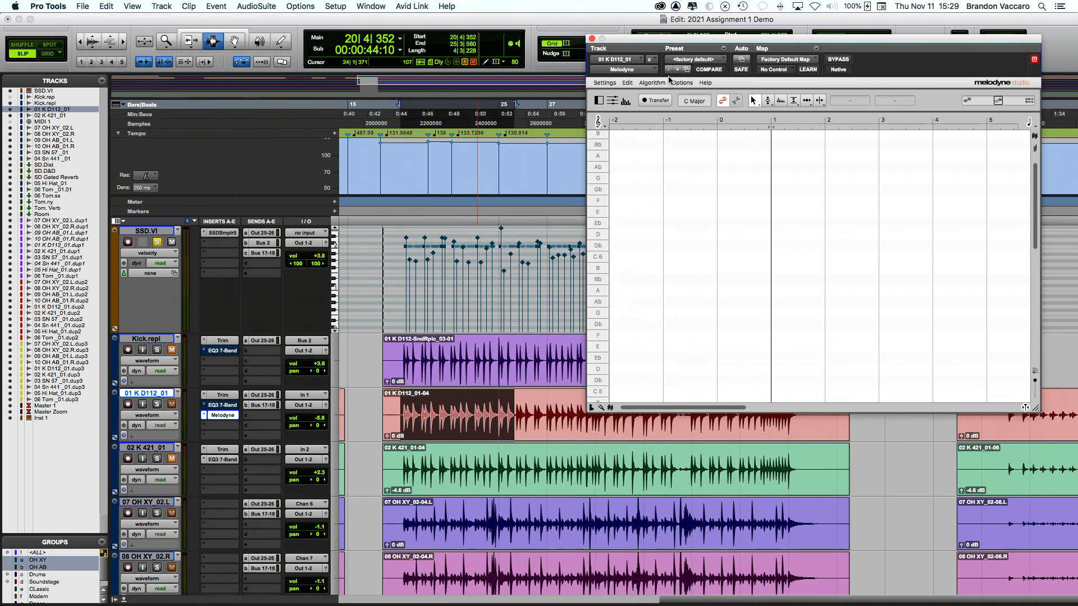
{"action": "scroll", "coordinate": [729, 132], "scroll_direction": "right", "scroll_amount": 2}
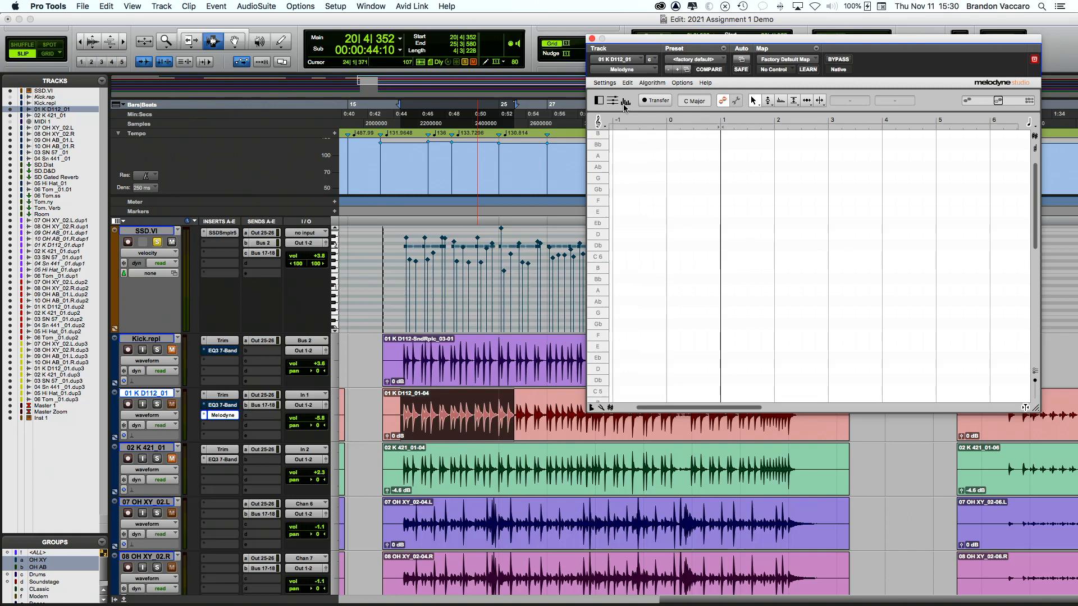
Step: Browse Melodyne's inspector, view, algorithm, edit and settings menus and its preferences
{"action": "left_click", "coordinate": [597, 102]}
{"action": "left_click", "coordinate": [597, 101]}
{"action": "left_click", "coordinate": [679, 84]}
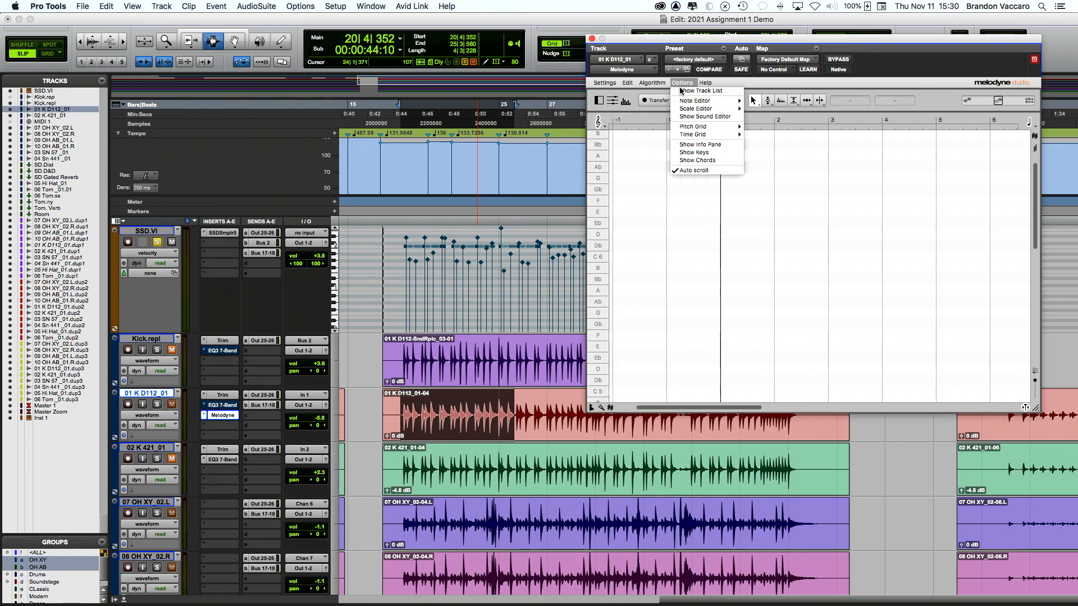
{"action": "left_click", "coordinate": [830, 95]}
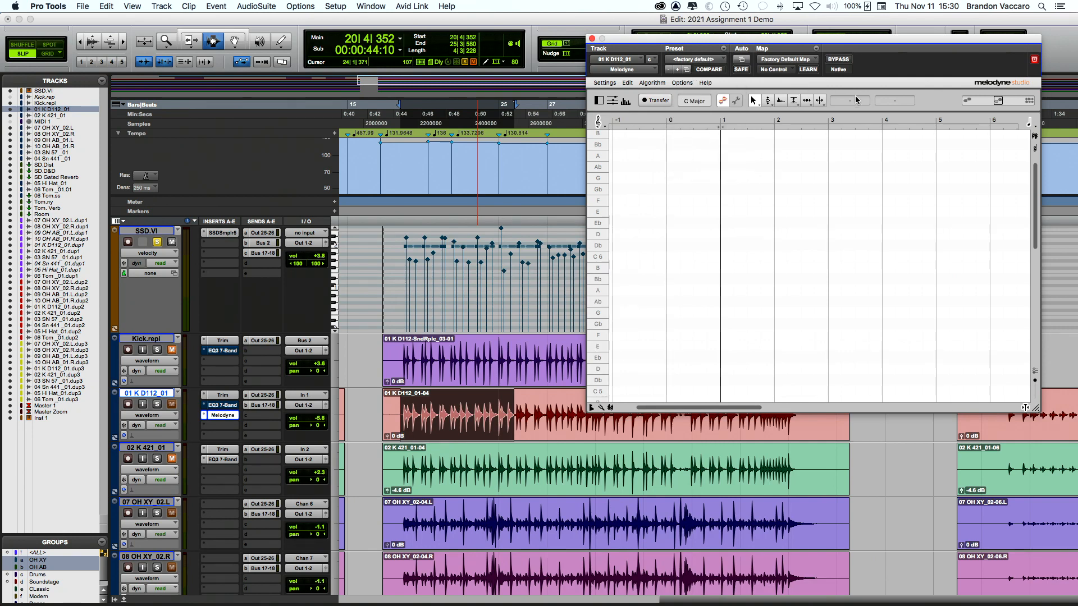
{"action": "left_click", "coordinate": [651, 83]}
{"action": "left_click", "coordinate": [628, 83]}
{"action": "left_click", "coordinate": [628, 84]}
{"action": "mouse_move", "coordinate": [599, 85]}
{"action": "left_click", "coordinate": [602, 90]}
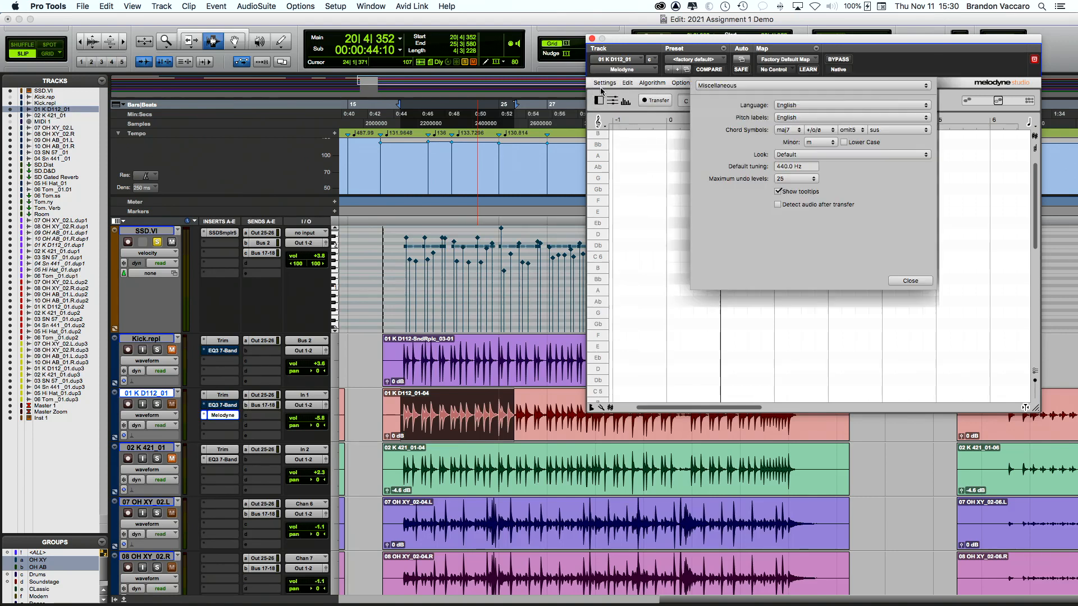
{"action": "left_click", "coordinate": [910, 281]}
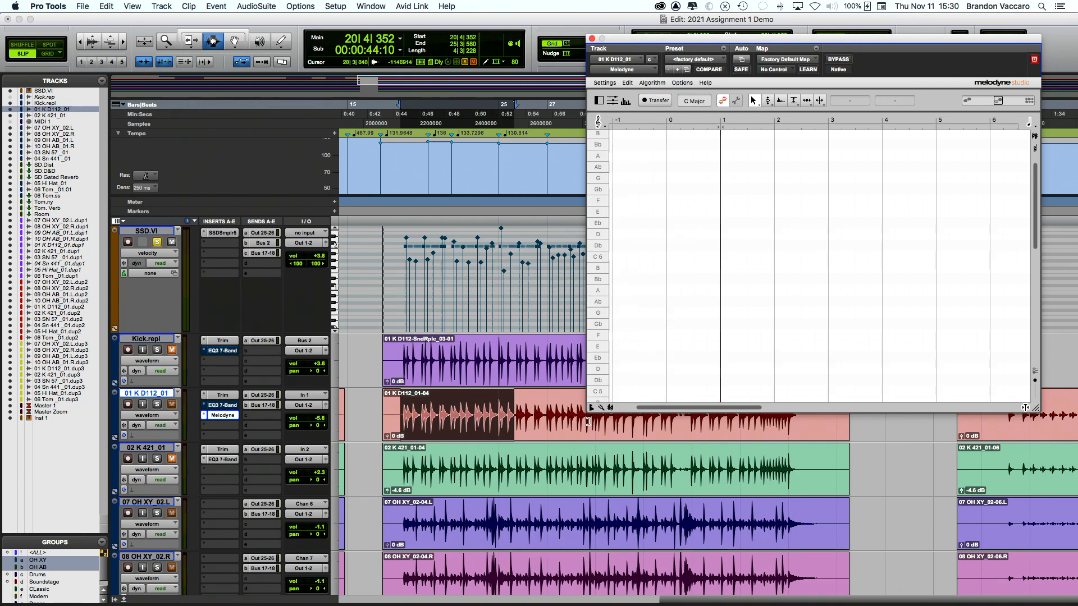
Step: Toggle Melodyne's key/scale, tuning ruler, sound editor, track list and note info panes
{"action": "left_click", "coordinate": [610, 408]}
{"action": "left_click", "coordinate": [611, 407]}
{"action": "left_click", "coordinate": [599, 408]}
{"action": "left_click", "coordinate": [599, 408]}
{"action": "left_click", "coordinate": [592, 408]}
{"action": "left_click", "coordinate": [592, 408]}
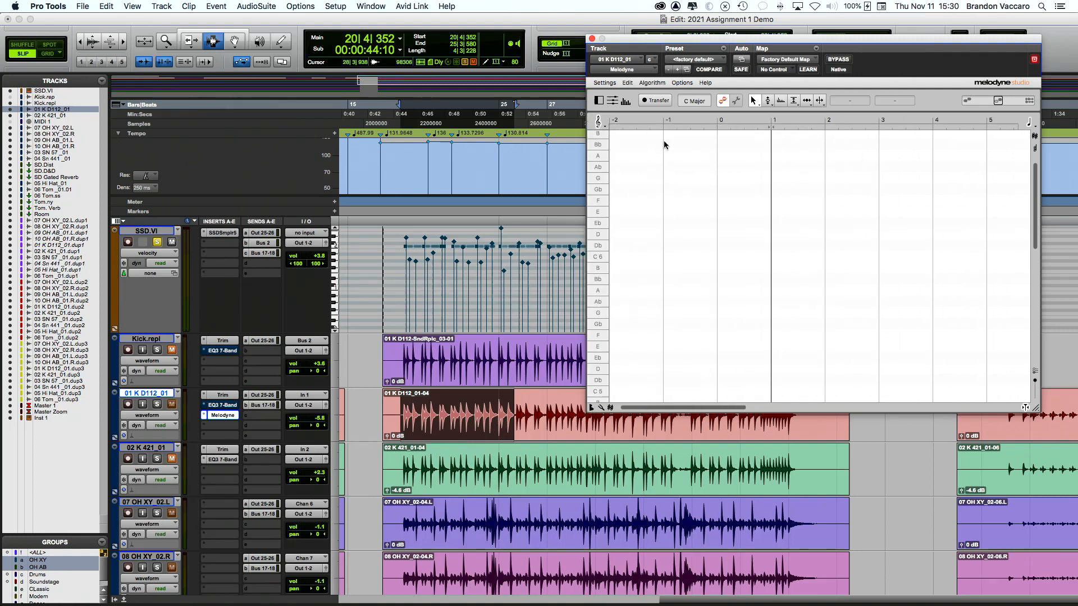
{"action": "left_click", "coordinate": [628, 104]}
{"action": "left_click", "coordinate": [627, 105]}
{"action": "left_click", "coordinate": [617, 103]}
{"action": "left_click", "coordinate": [598, 102]}
{"action": "left_click", "coordinate": [599, 103]}
Step: Reposition and enlarge the Melodyne window, arm Transfer, solo the kick track, and play then stop
{"action": "left_click_drag", "start_coordinate": [874, 50], "coordinate": [836, 50]}
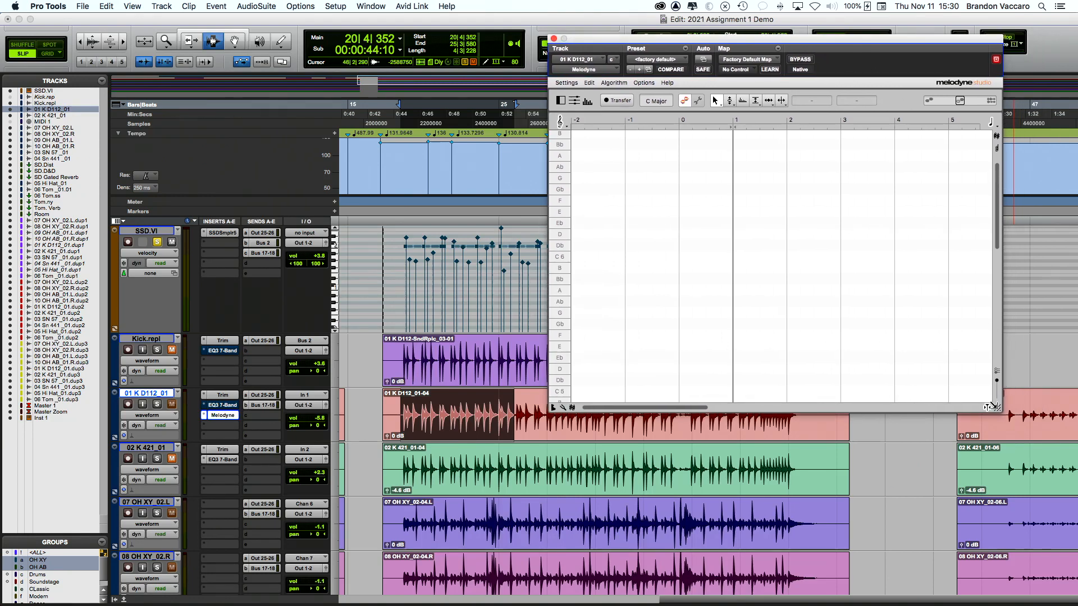
{"action": "left_click_drag", "start_coordinate": [992, 406], "coordinate": [1059, 430]}
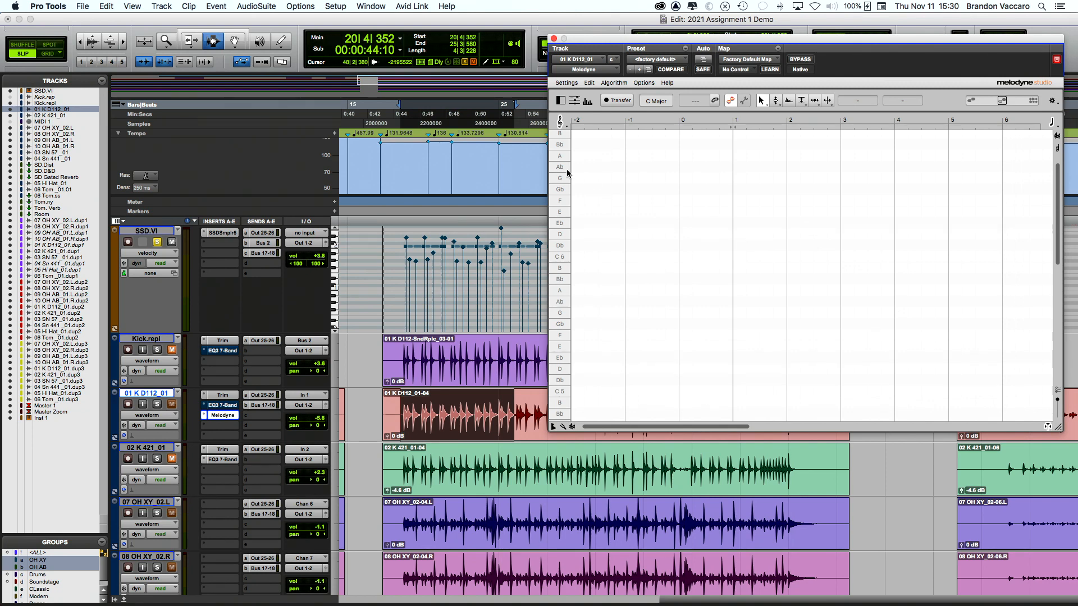
{"action": "left_click_drag", "start_coordinate": [593, 42], "coordinate": [562, 41]}
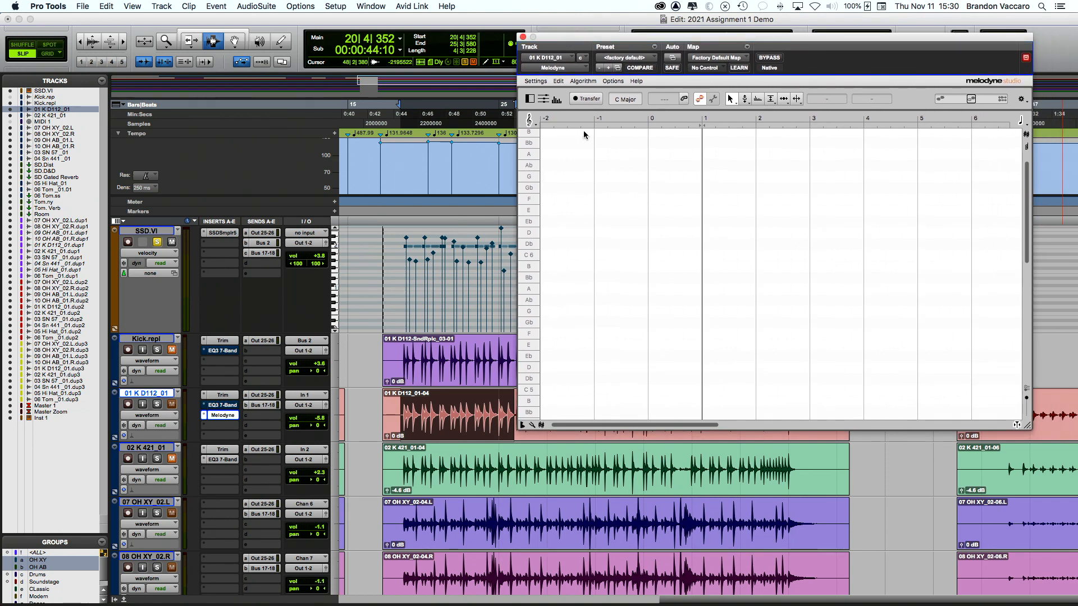
{"action": "left_click", "coordinate": [588, 99]}
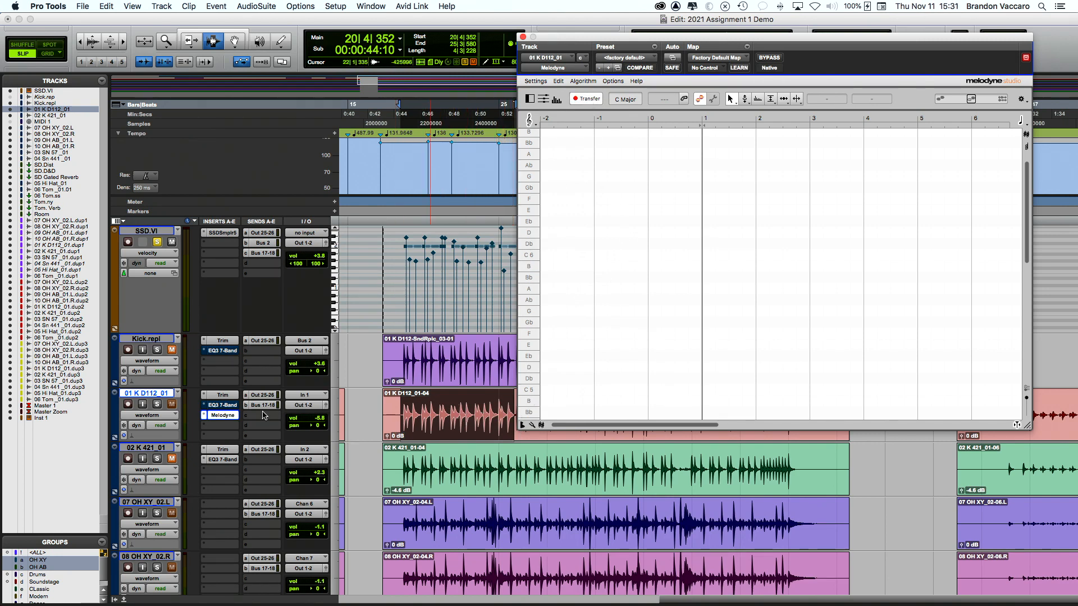
{"action": "left_click", "coordinate": [158, 404]}
{"action": "key", "text": "space"}
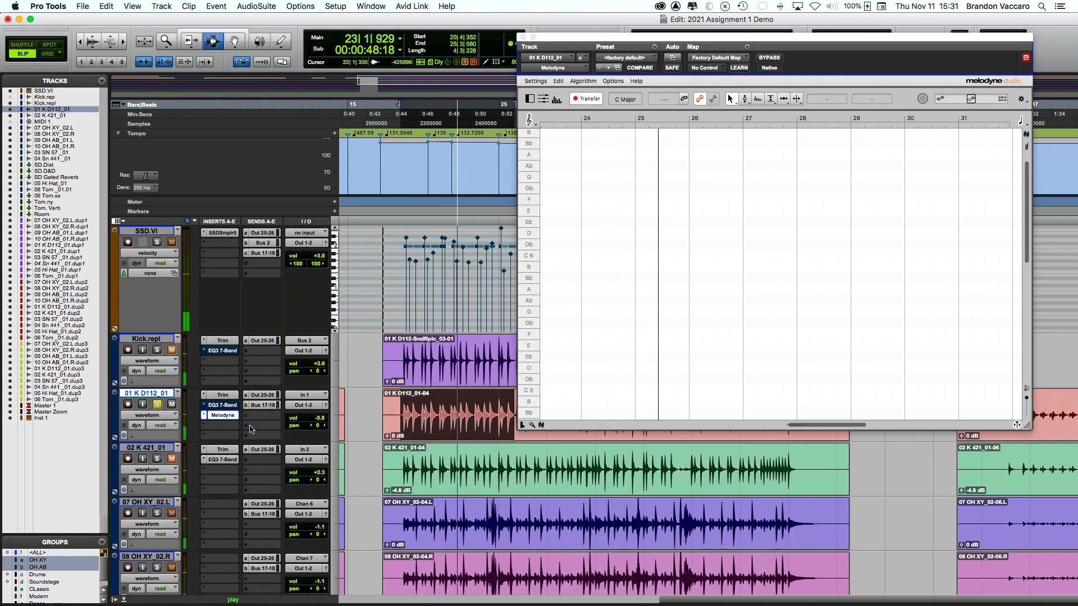
{"action": "key", "text": "space"}
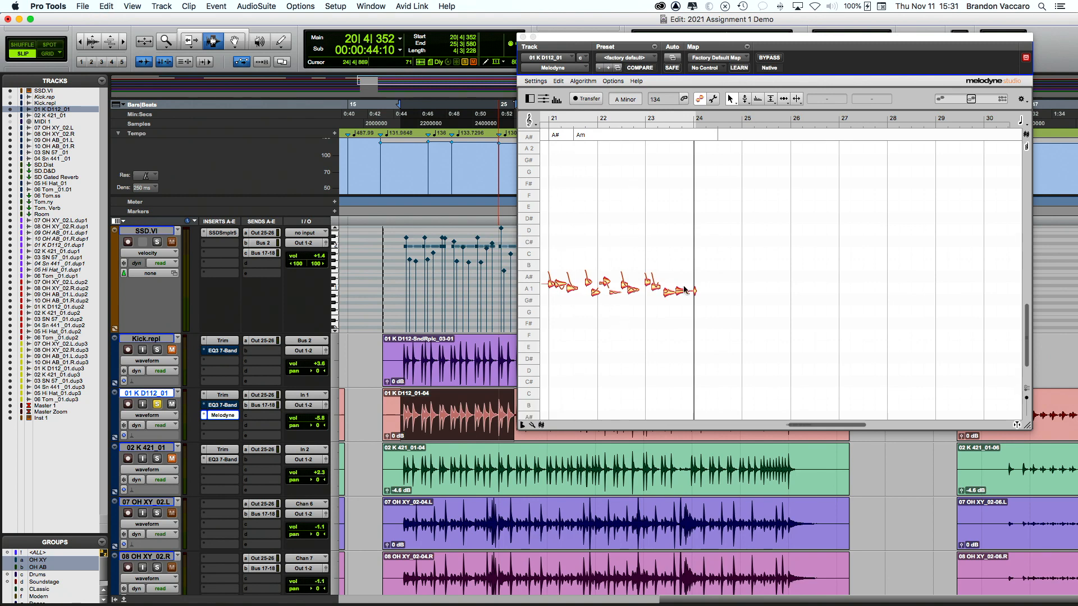
Step: Delete the first capture's kick notes and cancel Melodyne's tempo-change dialog
{"action": "left_click_drag", "start_coordinate": [706, 314], "coordinate": [739, 233]}
{"action": "scroll", "coordinate": [739, 234], "scroll_direction": "right", "scroll_amount": 5}
{"action": "key", "text": "Delete"}
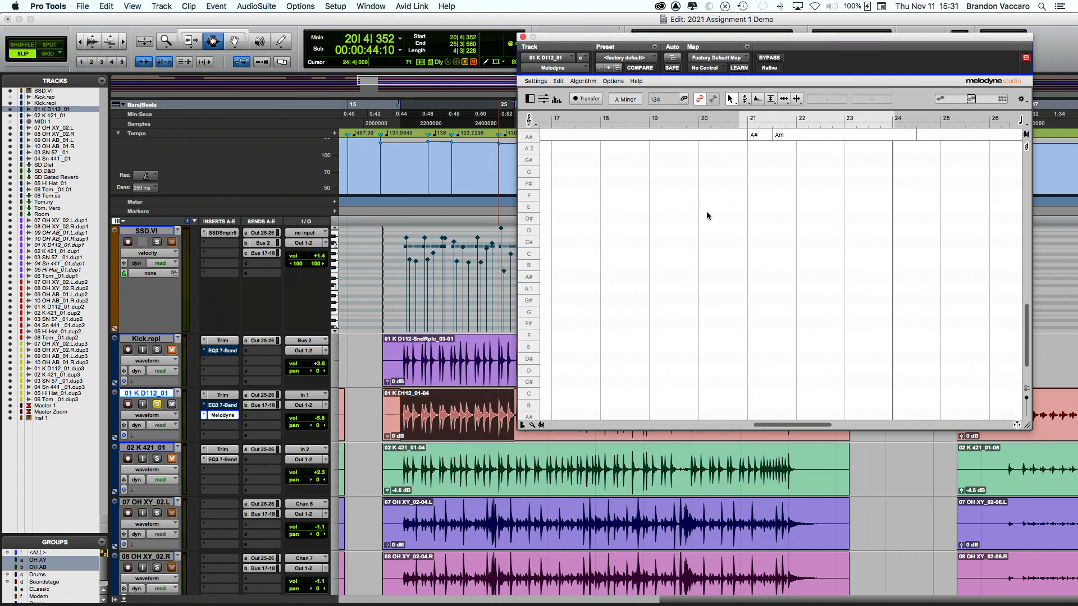
{"action": "scroll", "coordinate": [711, 220], "scroll_direction": "right", "scroll_amount": 2}
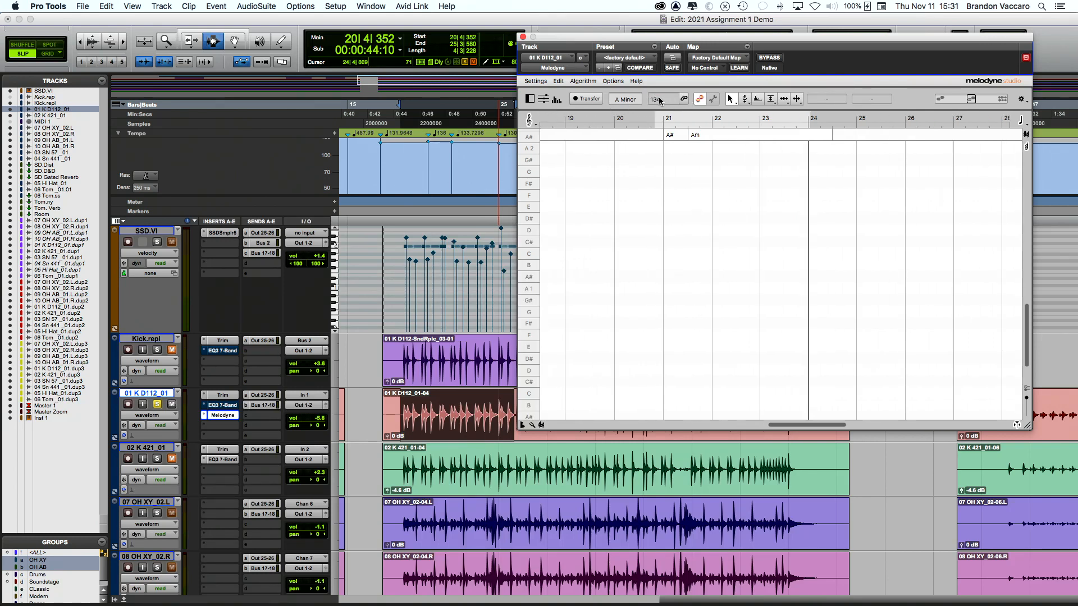
{"action": "left_click", "coordinate": [684, 99]}
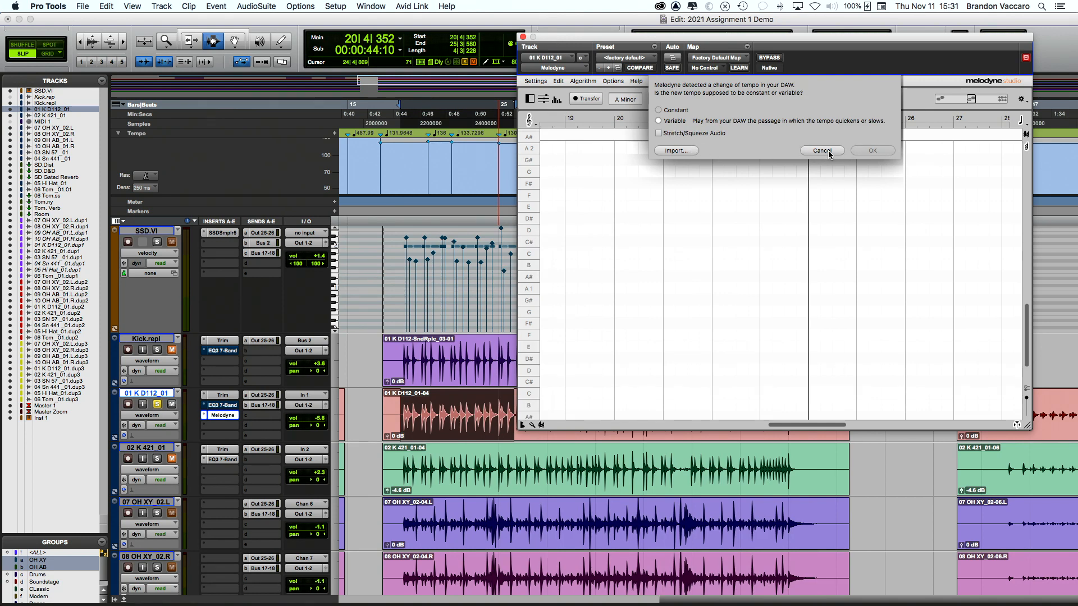
{"action": "left_click", "coordinate": [823, 151]}
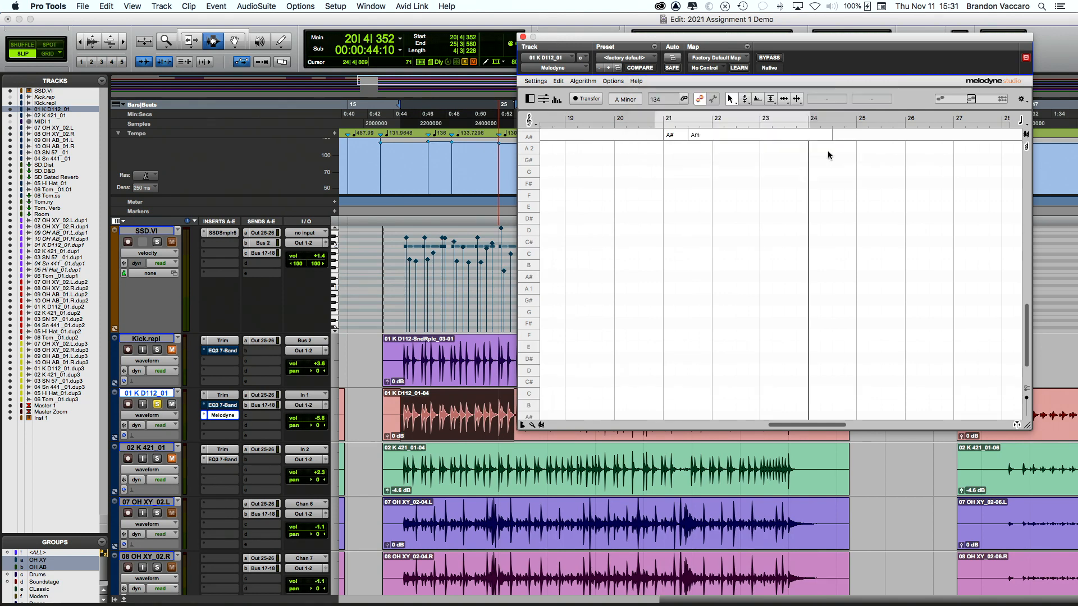
Step: Select bars 20–25 of the kick clip, re-arm Transfer and play it into Melodyne
{"action": "left_click", "coordinate": [398, 222]}
{"action": "key", "text": "space"}
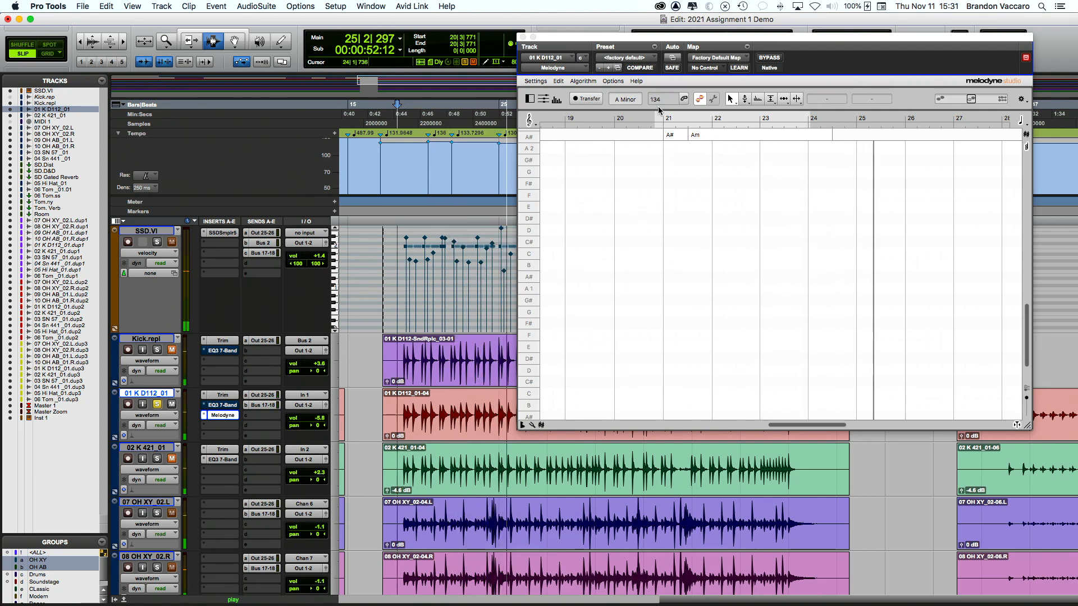
{"action": "key", "text": "space"}
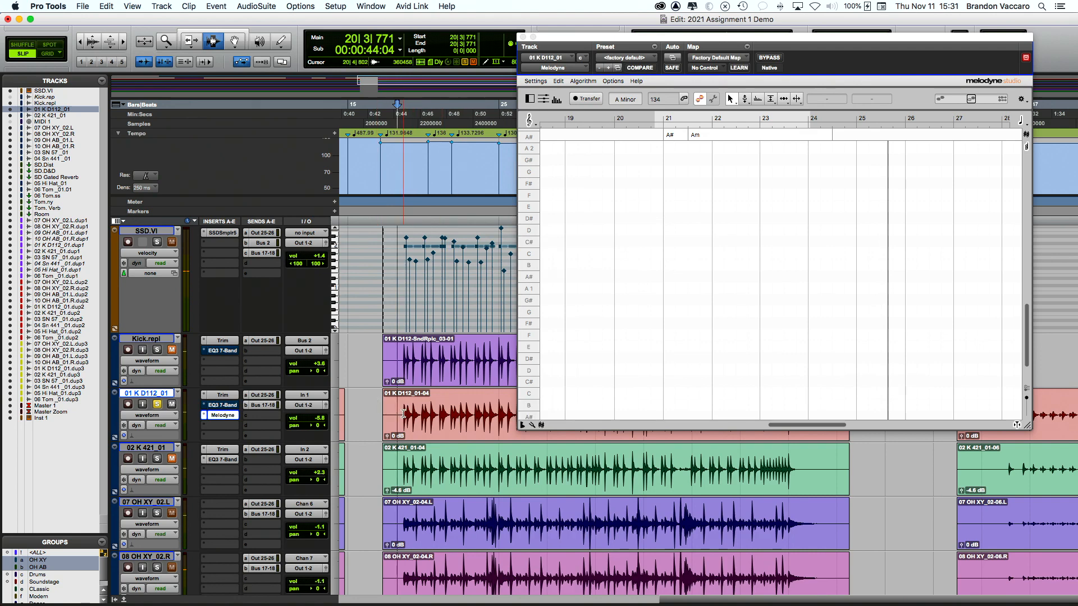
{"action": "left_click", "coordinate": [399, 414]}
{"action": "left_click_drag", "start_coordinate": [399, 414], "coordinate": [497, 416]}
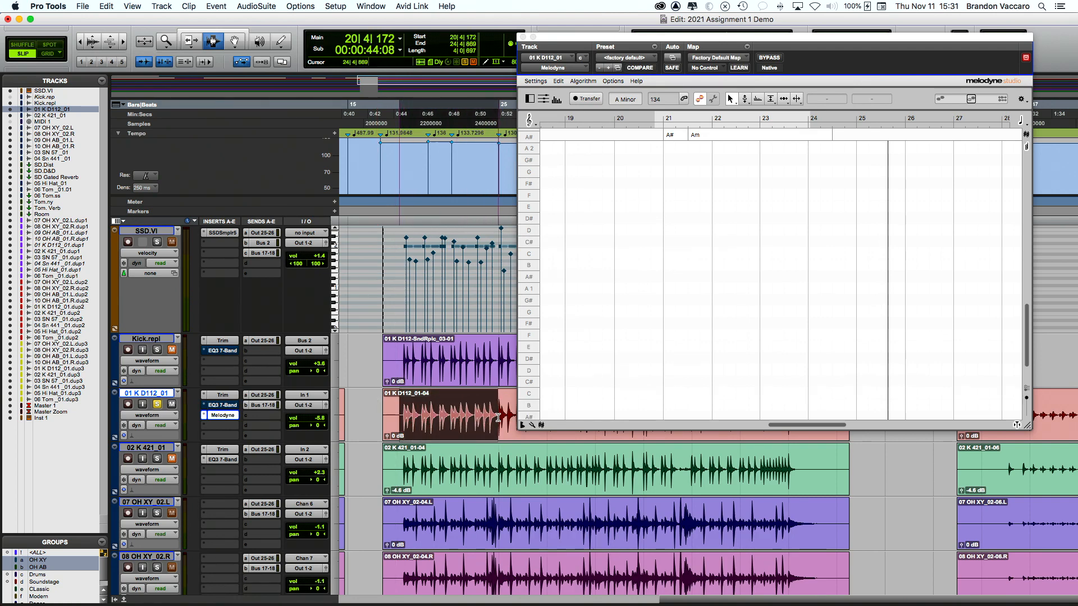
{"action": "left_click", "coordinate": [590, 98]}
{"action": "key", "text": "space"}
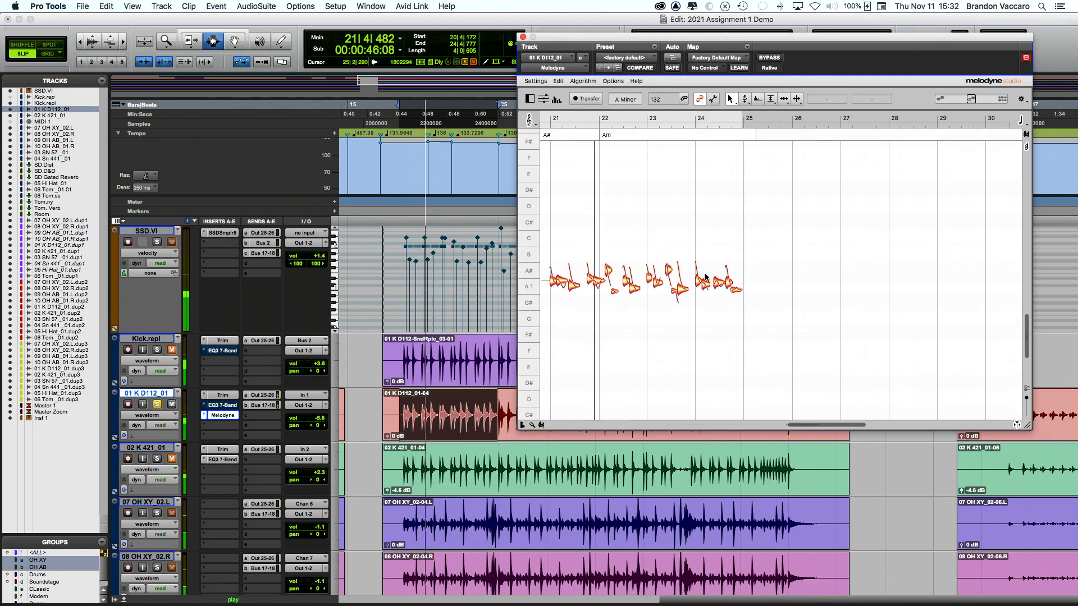
Step: Redetect the kick notes using the Percussive Pitched algorithm
{"action": "left_click", "coordinate": [613, 82]}
{"action": "left_click", "coordinate": [583, 81]}
{"action": "left_click", "coordinate": [584, 81]}
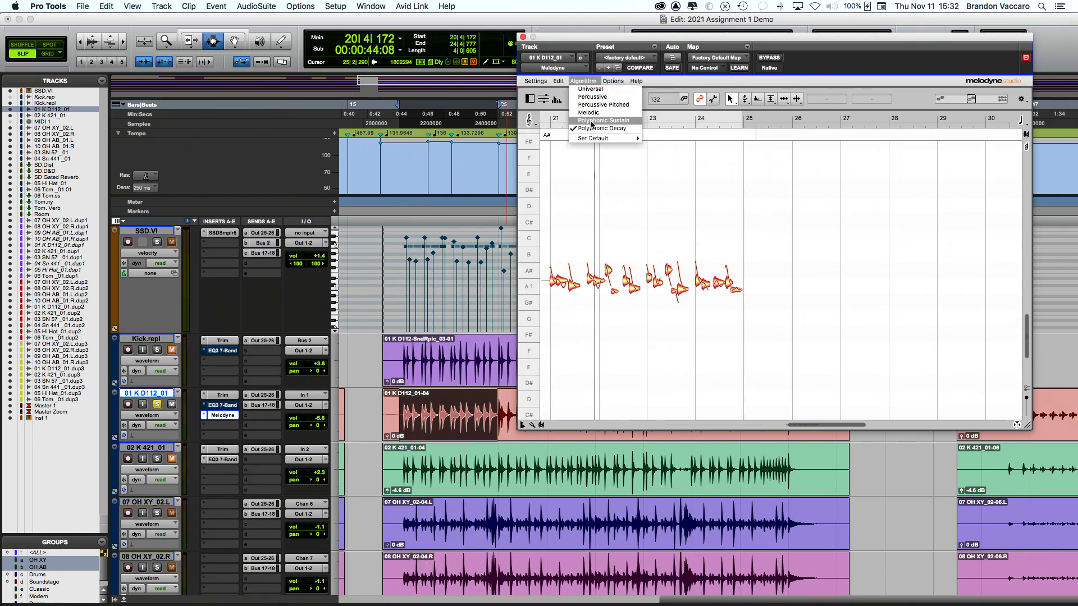
{"action": "left_click", "coordinate": [592, 105]}
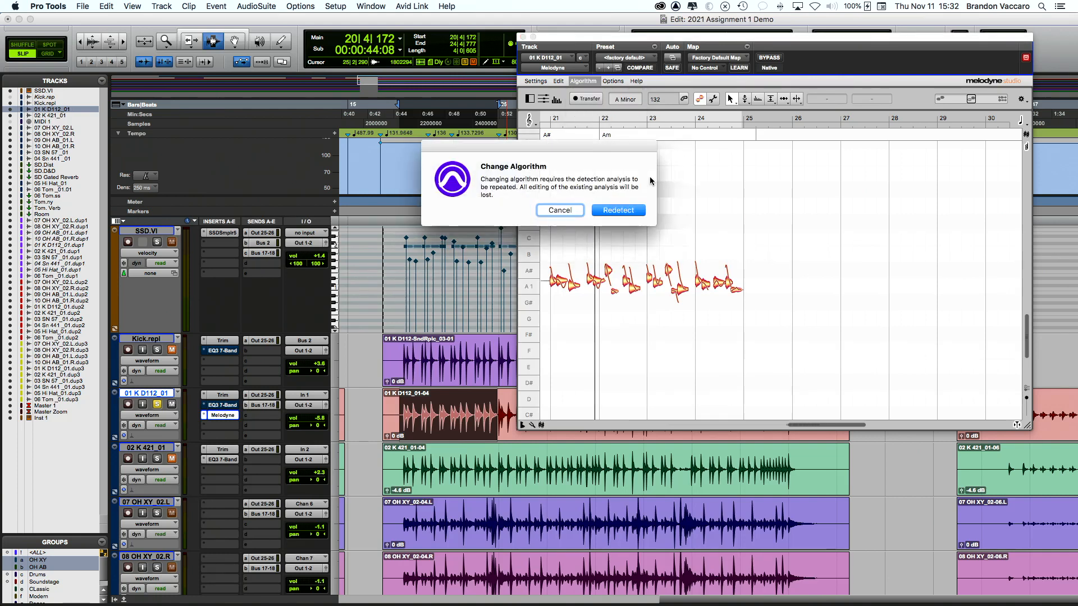
{"action": "left_click", "coordinate": [615, 213]}
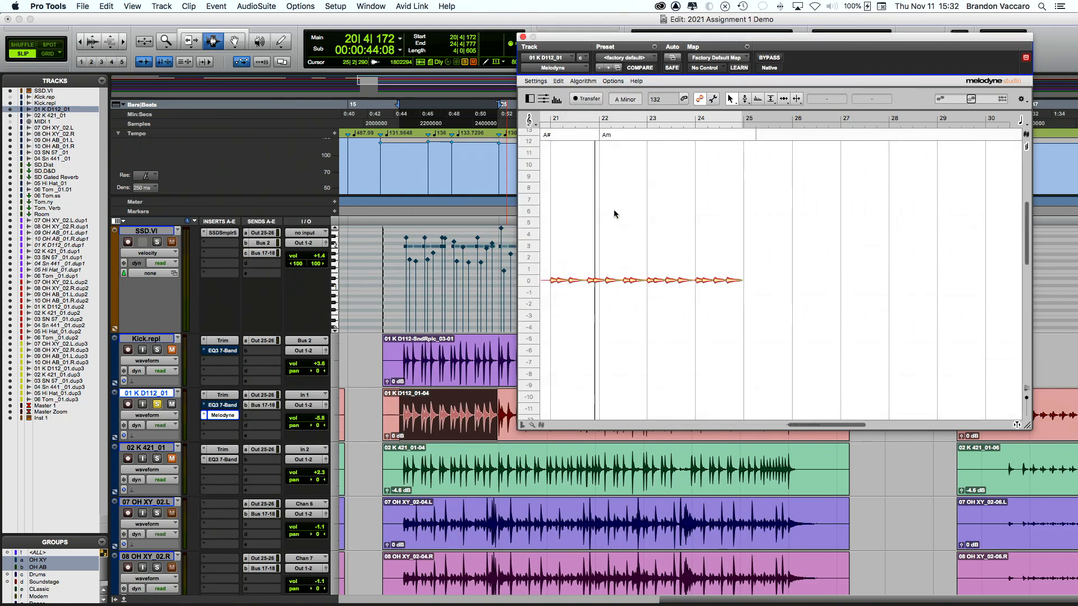
{"action": "scroll", "coordinate": [614, 214], "scroll_direction": "left", "scroll_amount": 2}
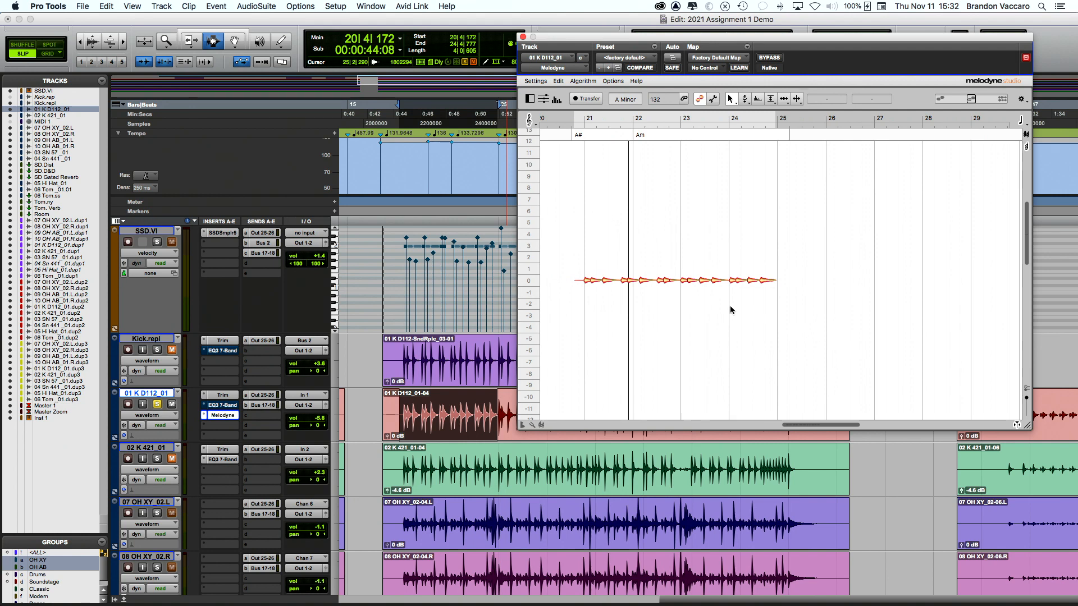
Step: Export the notes as Kick.mid into the Assignment 3 Demo folder and close the Melodyne window
{"action": "left_click", "coordinate": [539, 82]}
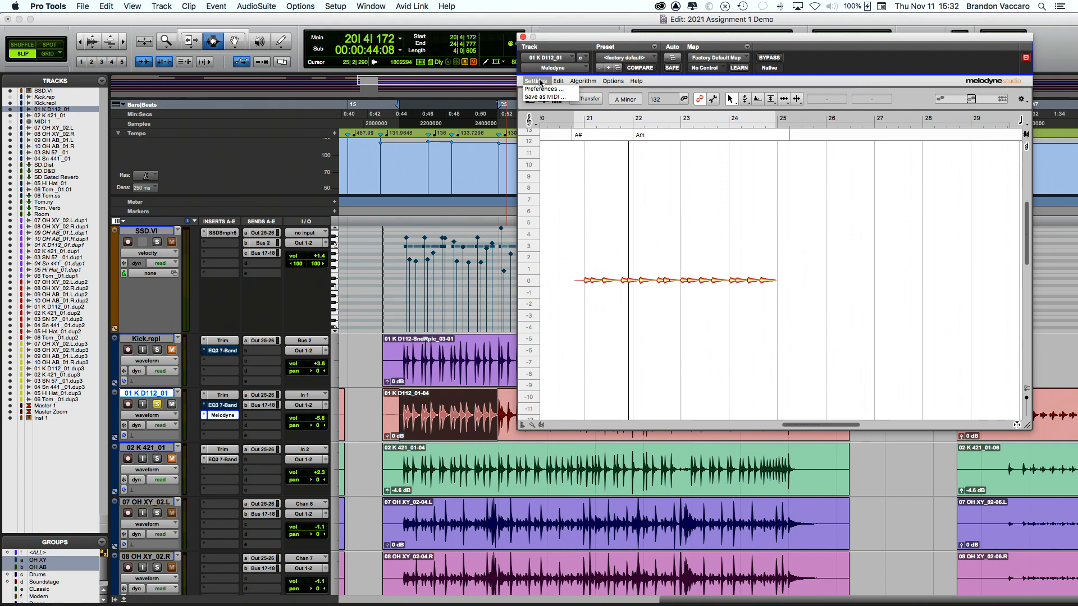
{"action": "left_click", "coordinate": [540, 97]}
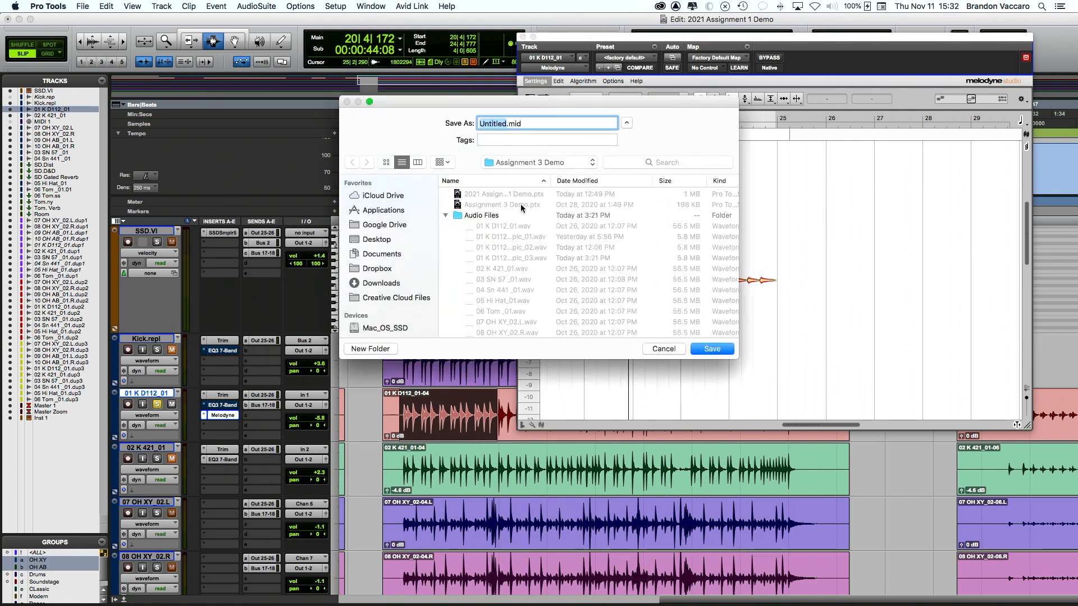
{"action": "left_click", "coordinate": [445, 217]}
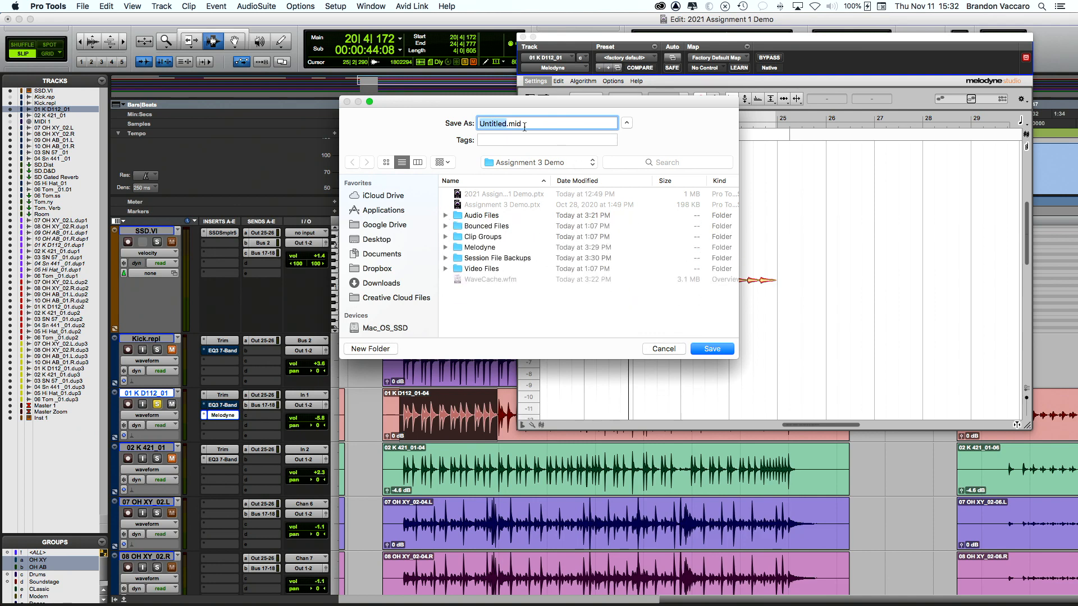
{"action": "type", "text": "Kick"}
{"action": "left_click", "coordinate": [710, 349]}
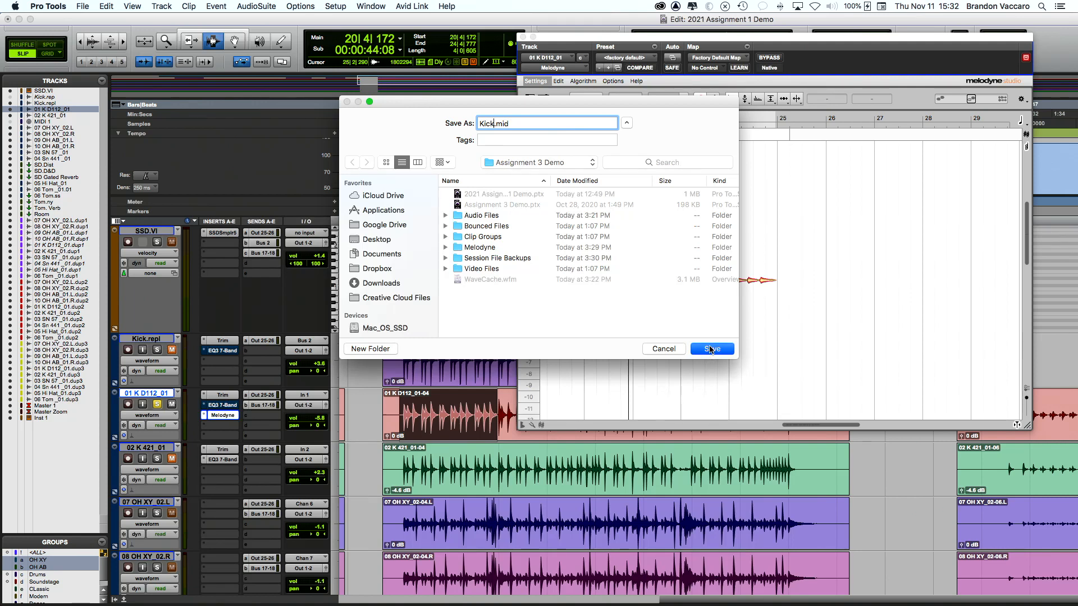
{"action": "left_click", "coordinate": [523, 37]}
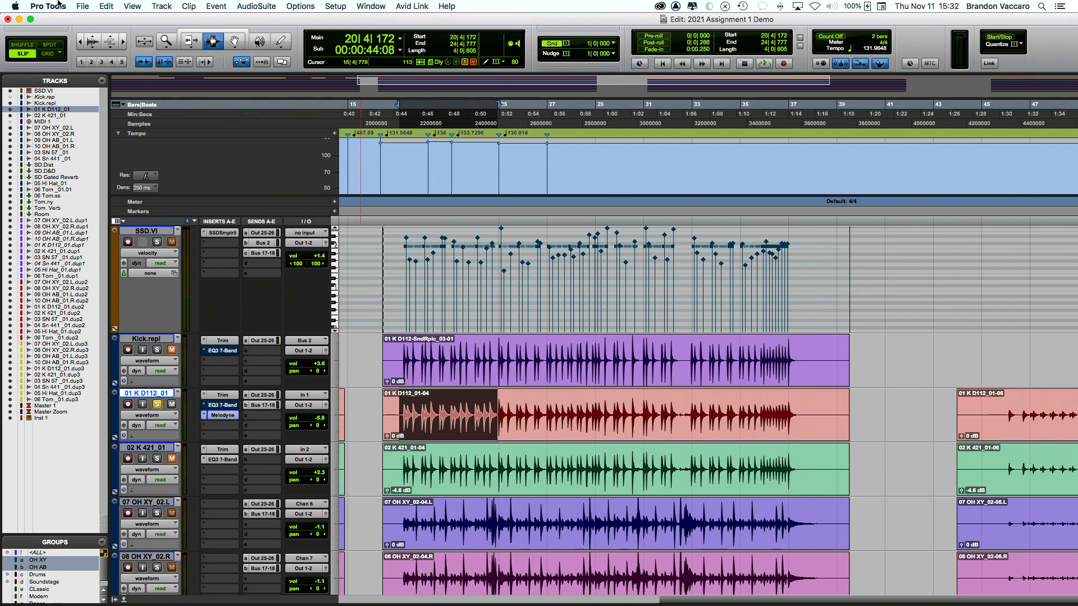
{"action": "left_click", "coordinate": [82, 7]}
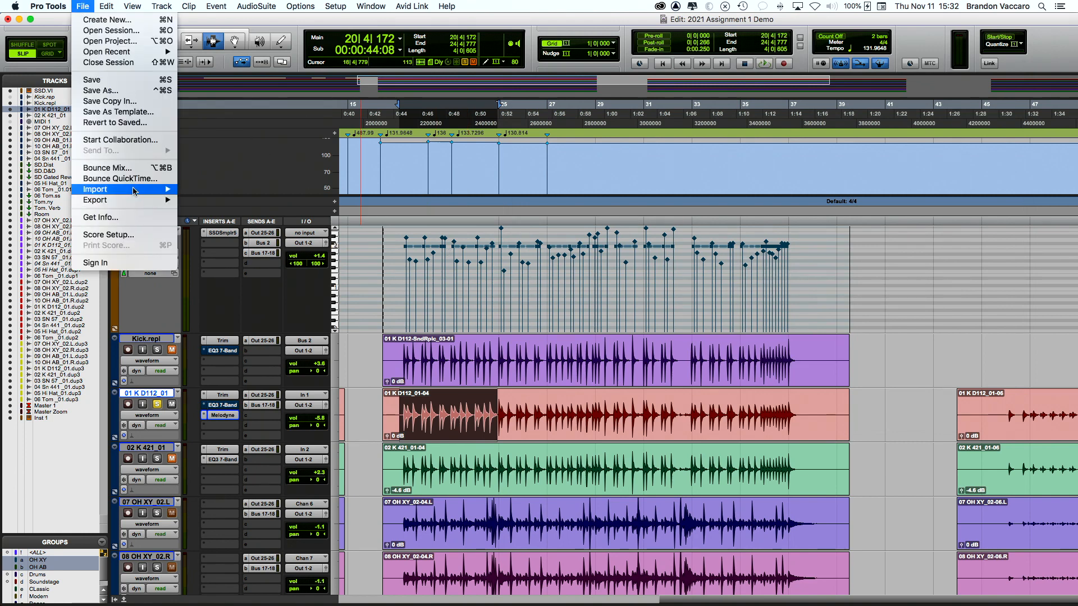
{"action": "mouse_move", "coordinate": [136, 190]}
{"action": "left_click", "coordinate": [207, 217]}
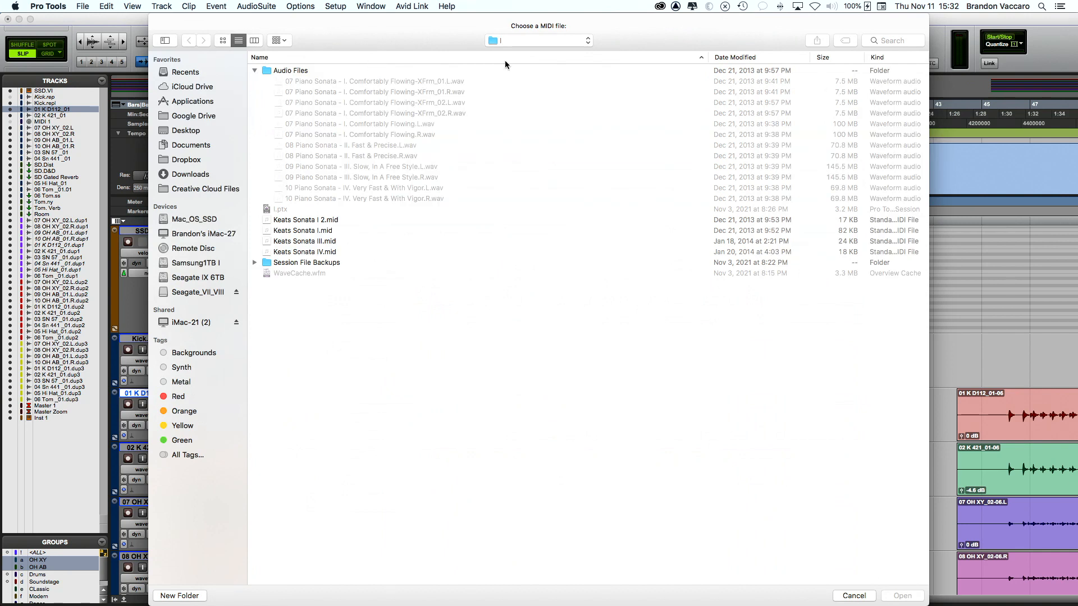
{"action": "left_click", "coordinate": [533, 38]}
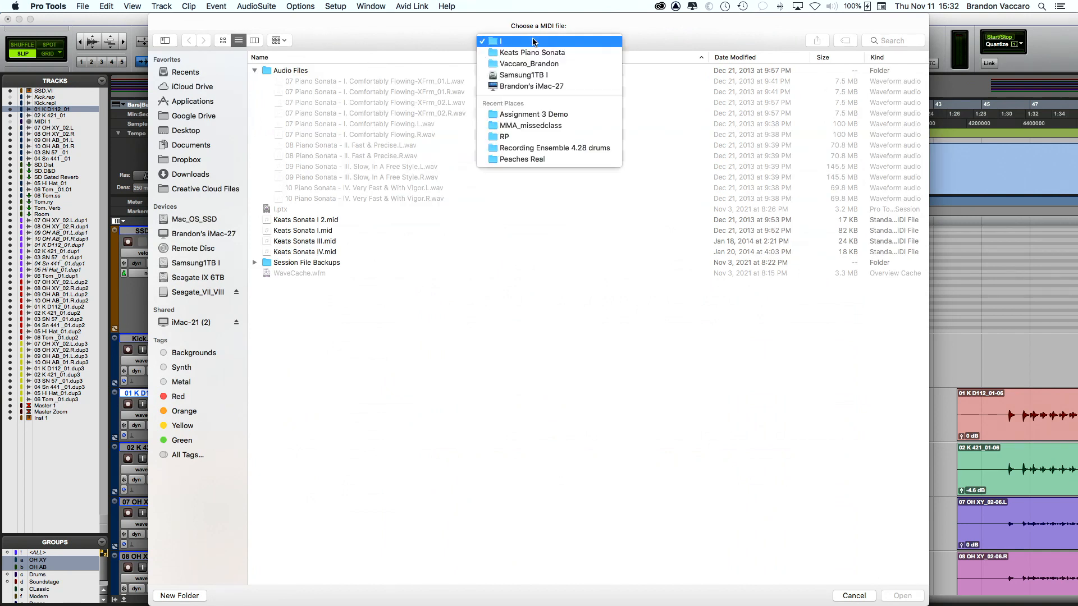
{"action": "left_click", "coordinate": [531, 107]}
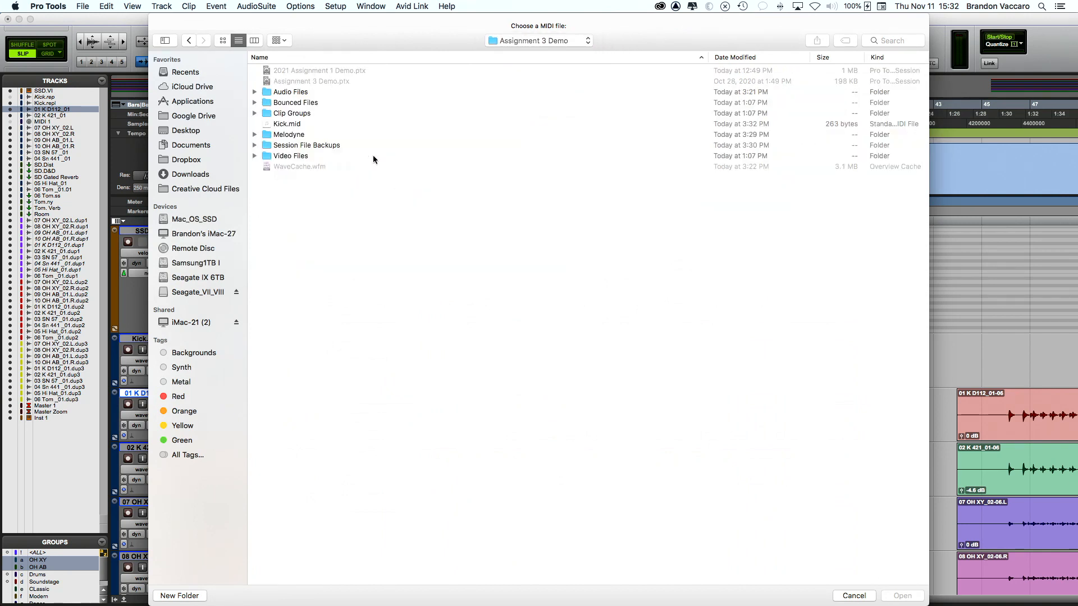
{"action": "left_click", "coordinate": [284, 124]}
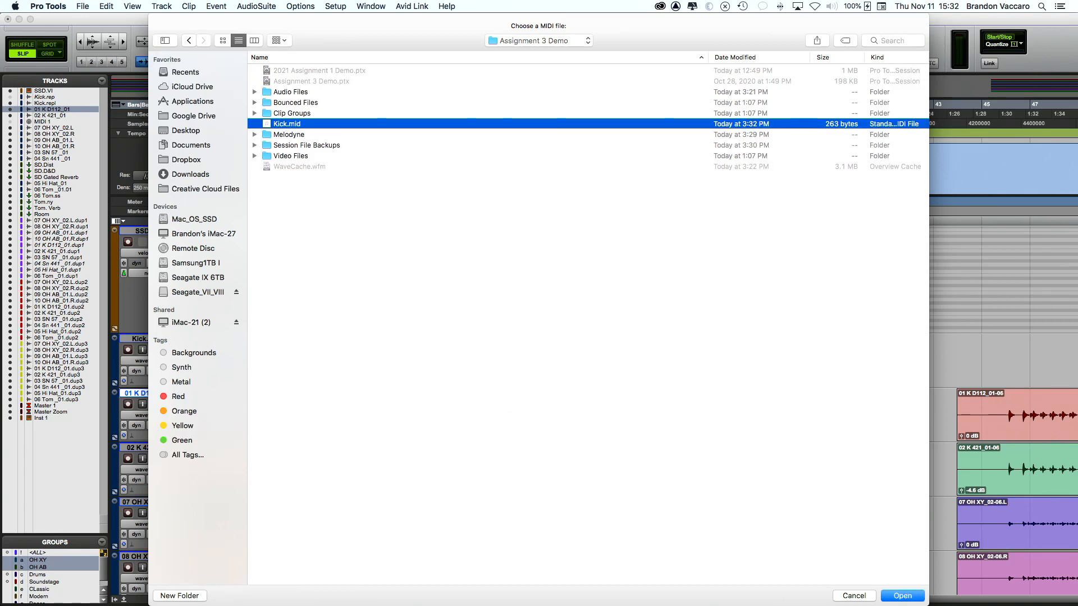
{"action": "left_click", "coordinate": [903, 597]}
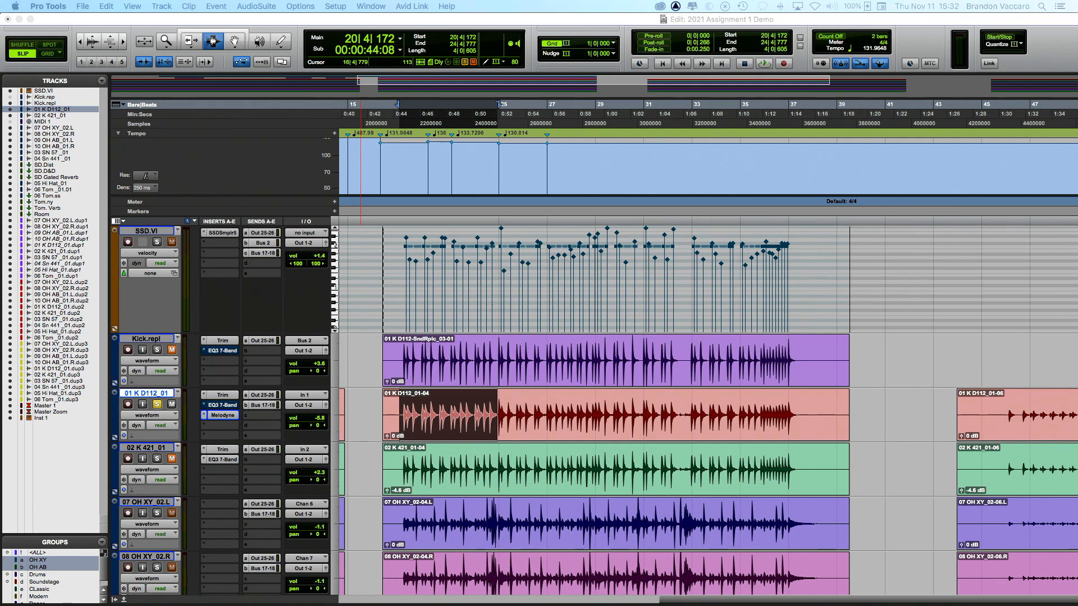
{"action": "left_click", "coordinate": [627, 255]}
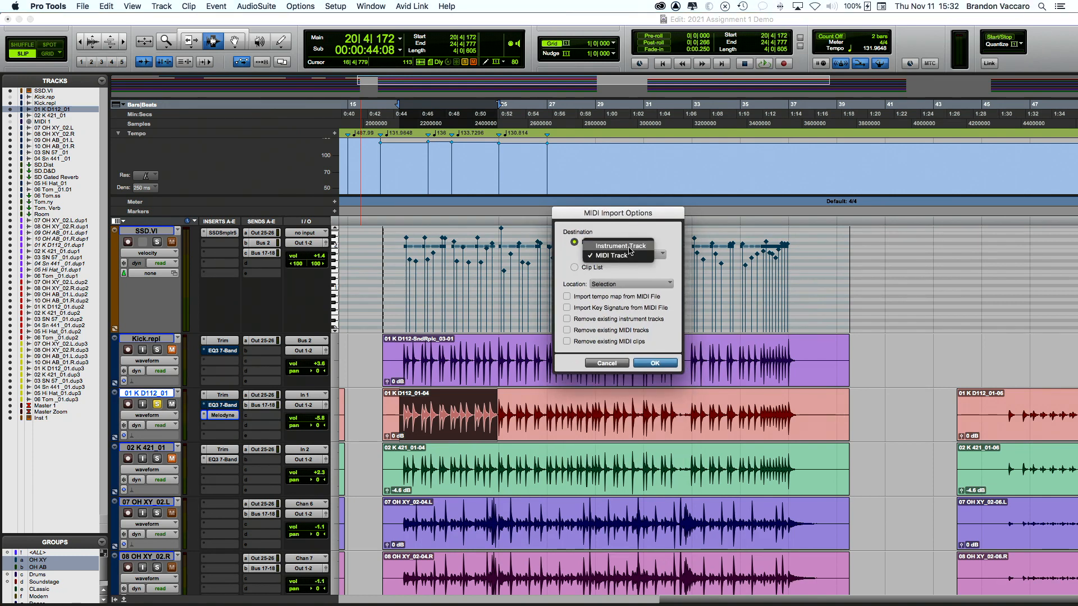
{"action": "left_click", "coordinate": [628, 261]}
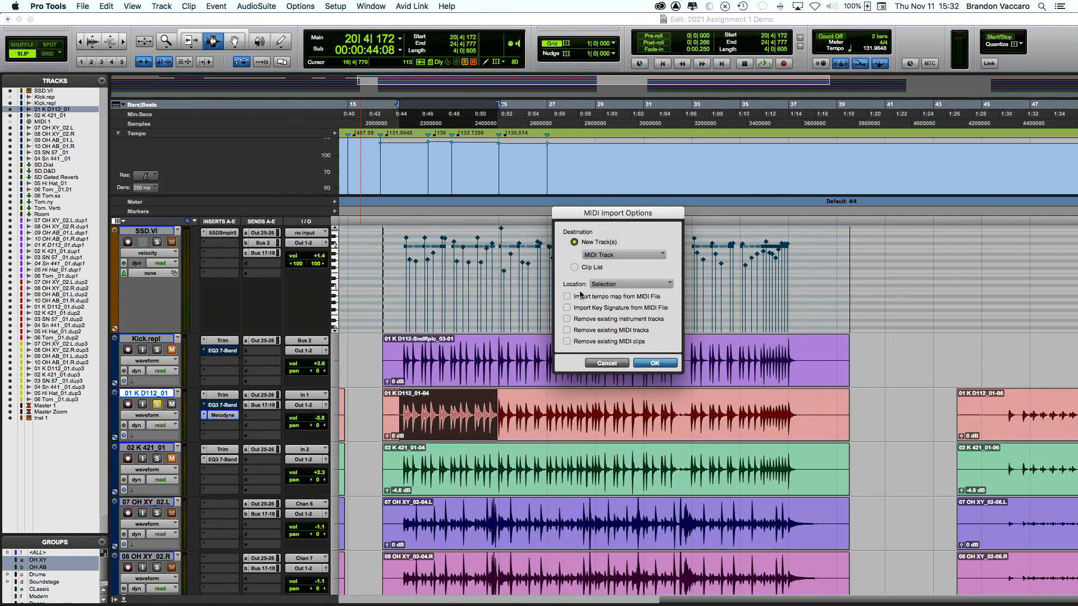
{"action": "left_click", "coordinate": [577, 268]}
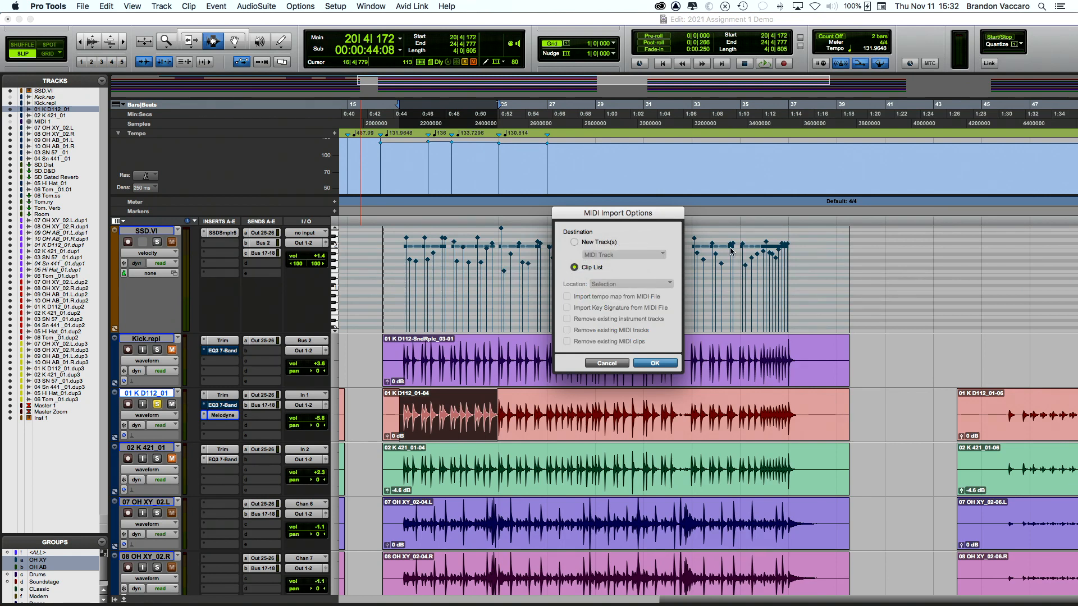
{"action": "left_click", "coordinate": [606, 364]}
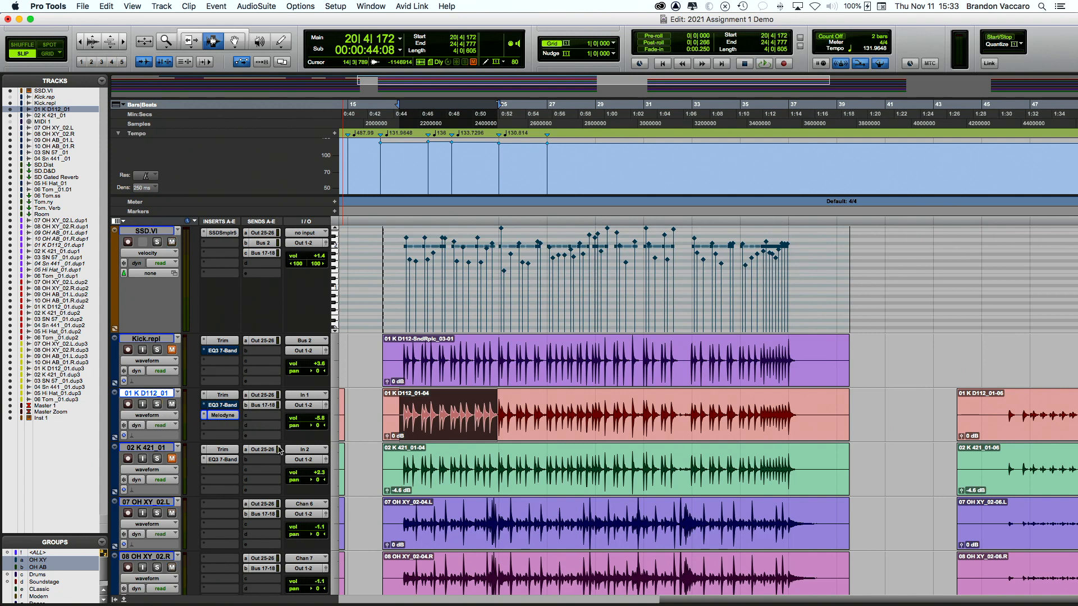
Step: Make the Melodyne insert on 01 K D112_01 inactive and start playback
{"action": "right_click", "coordinate": [215, 416]}
{"action": "left_click", "coordinate": [236, 429]}
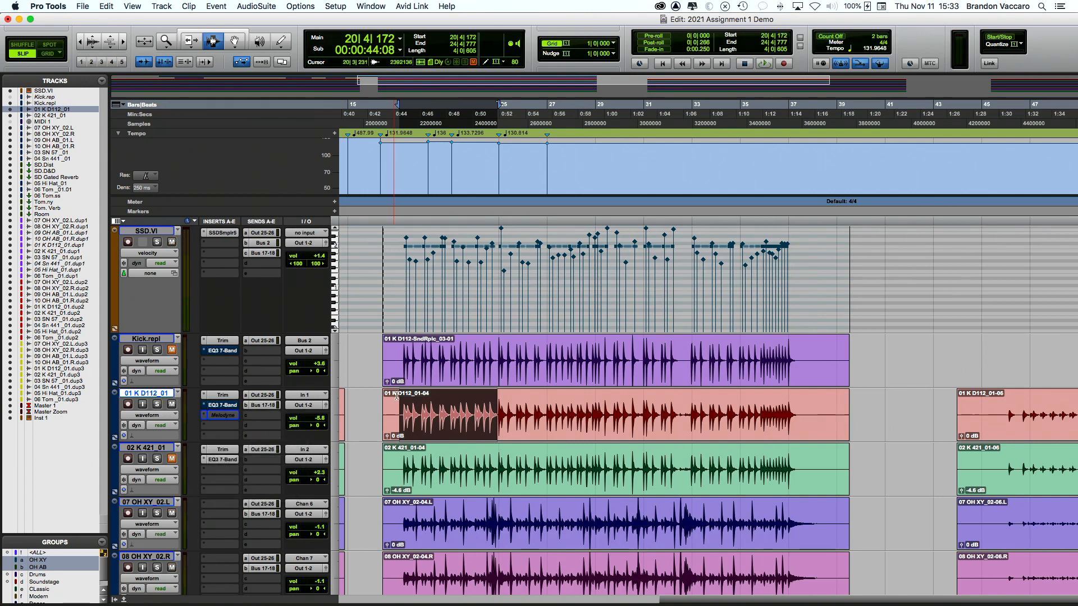
{"action": "left_click", "coordinate": [398, 417]}
{"action": "key", "text": "space"}
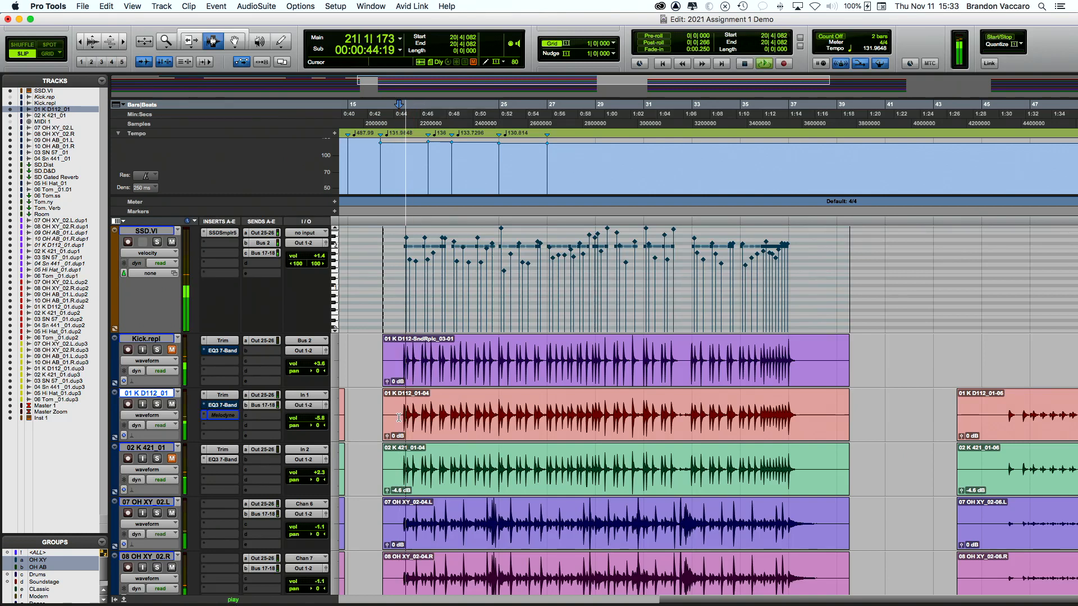
Step: Solo then unsolo the kick track during playback, stop, and switch to the Mix window
{"action": "left_click", "coordinate": [157, 405]}
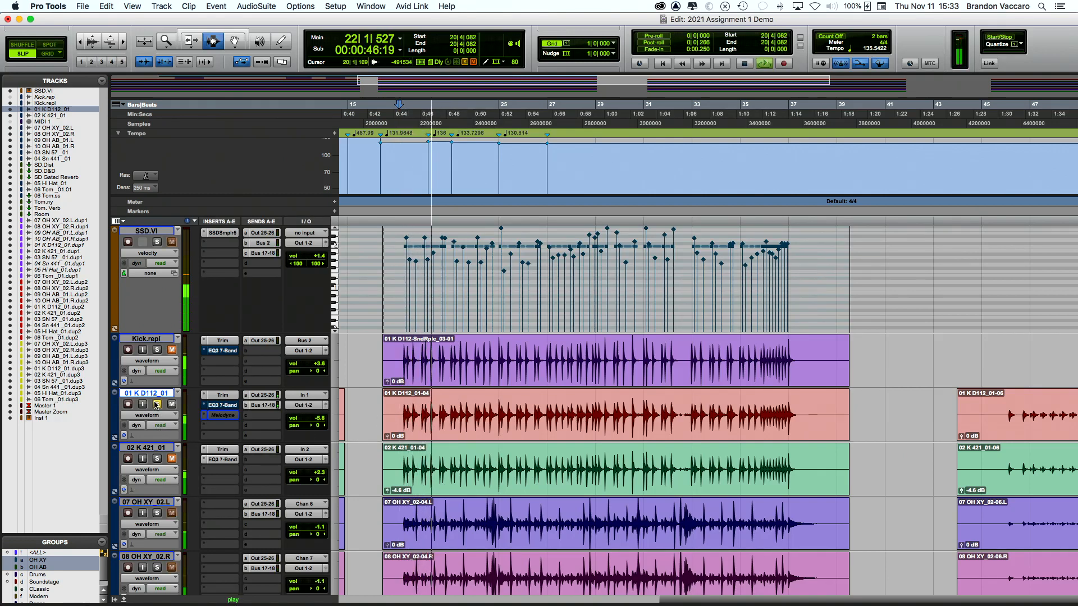
{"action": "left_click", "coordinate": [158, 404]}
{"action": "scroll", "coordinate": [175, 325], "scroll_direction": "left", "scroll_amount": 1}
{"action": "key", "text": "space"}
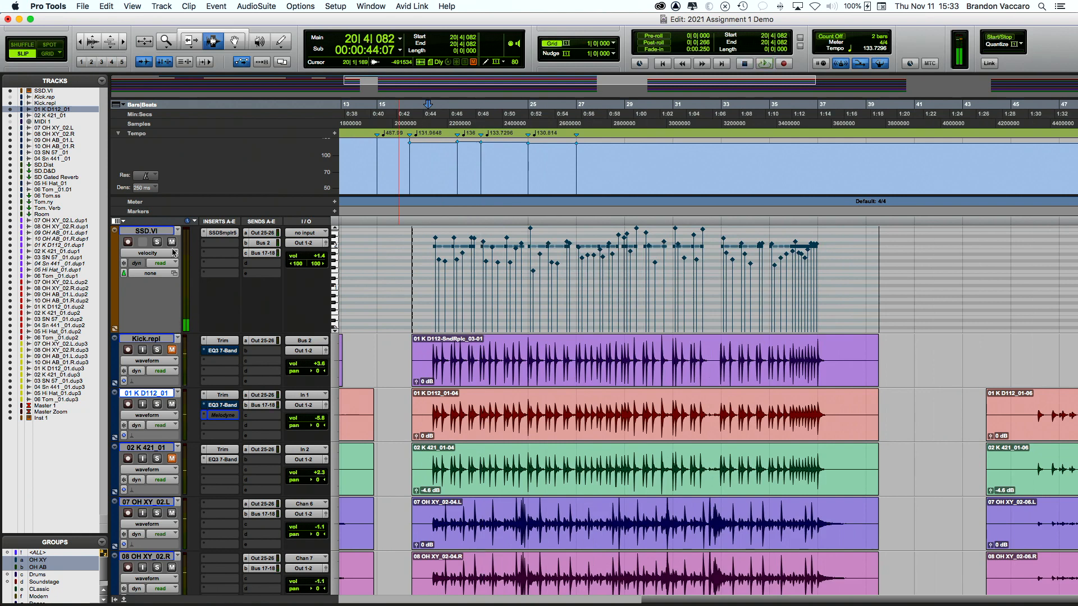
{"action": "key", "text": "super+equal"}
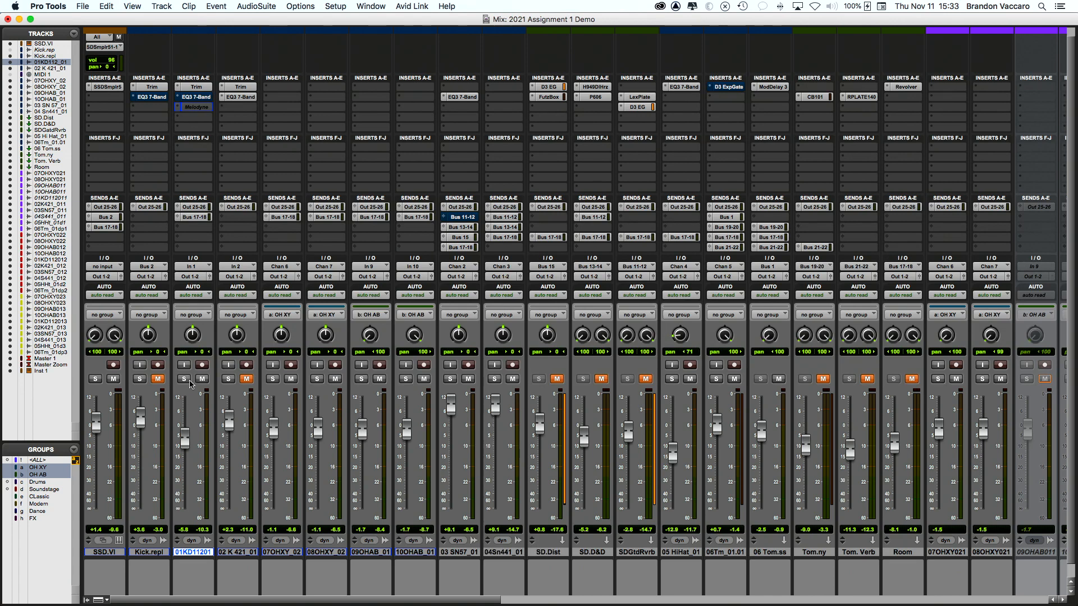
Step: Unmute 02 K 421_01, temporarily mute SSD.VI, start playback, then unmute SSD.VI
{"action": "left_click", "coordinate": [246, 380]}
{"action": "left_click", "coordinate": [114, 379]}
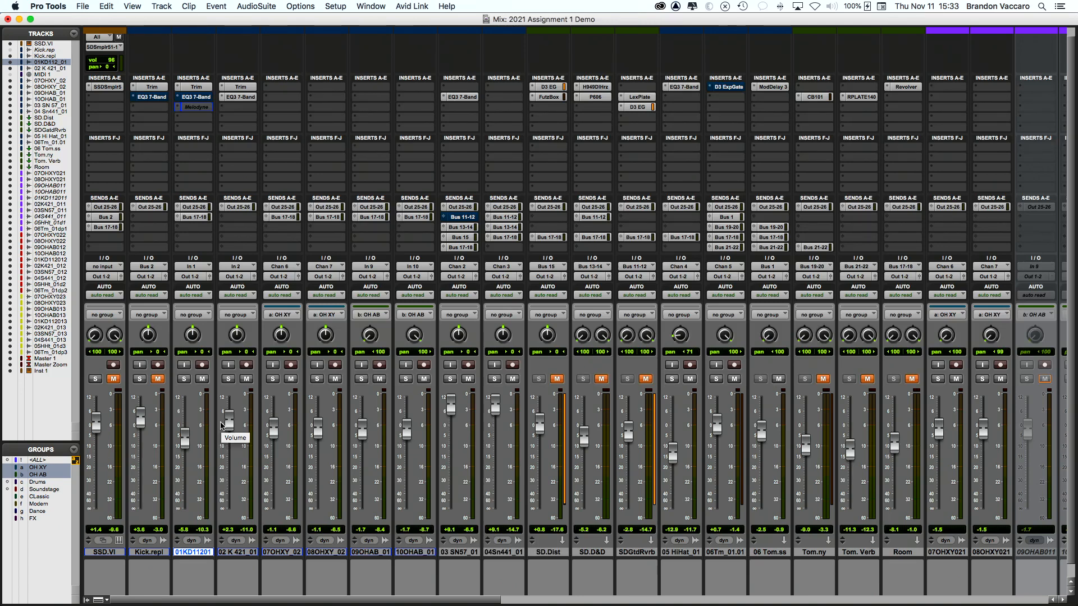
{"action": "key", "text": "space"}
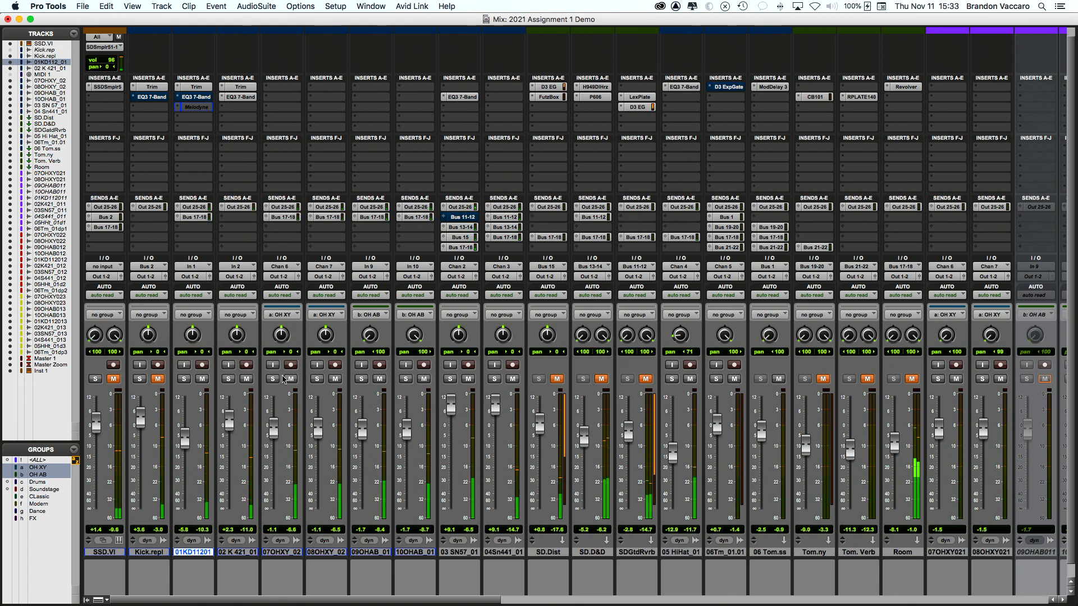
{"action": "left_click", "coordinate": [112, 380]}
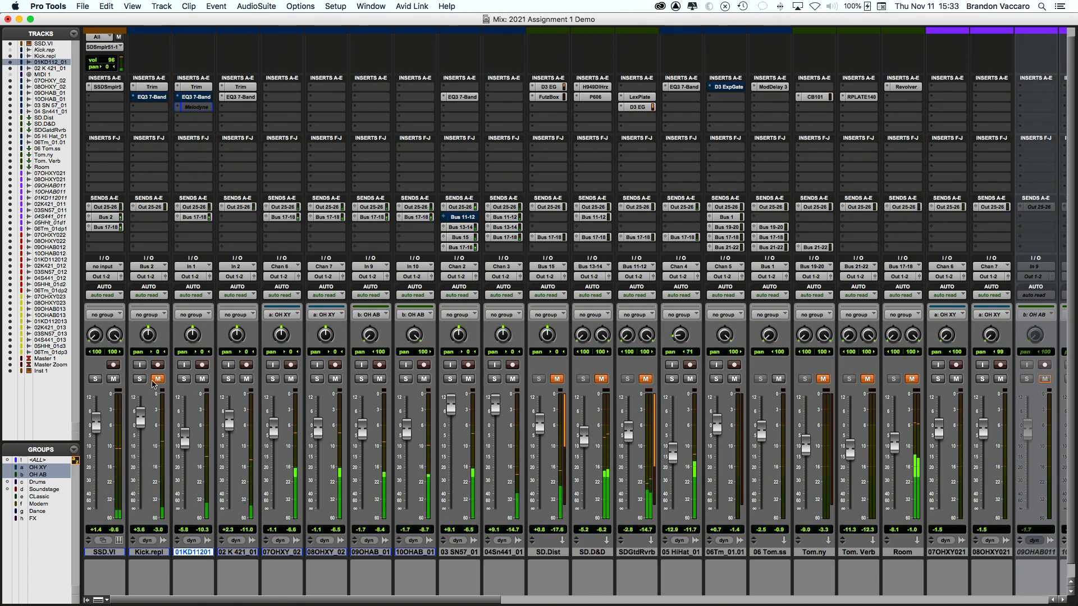
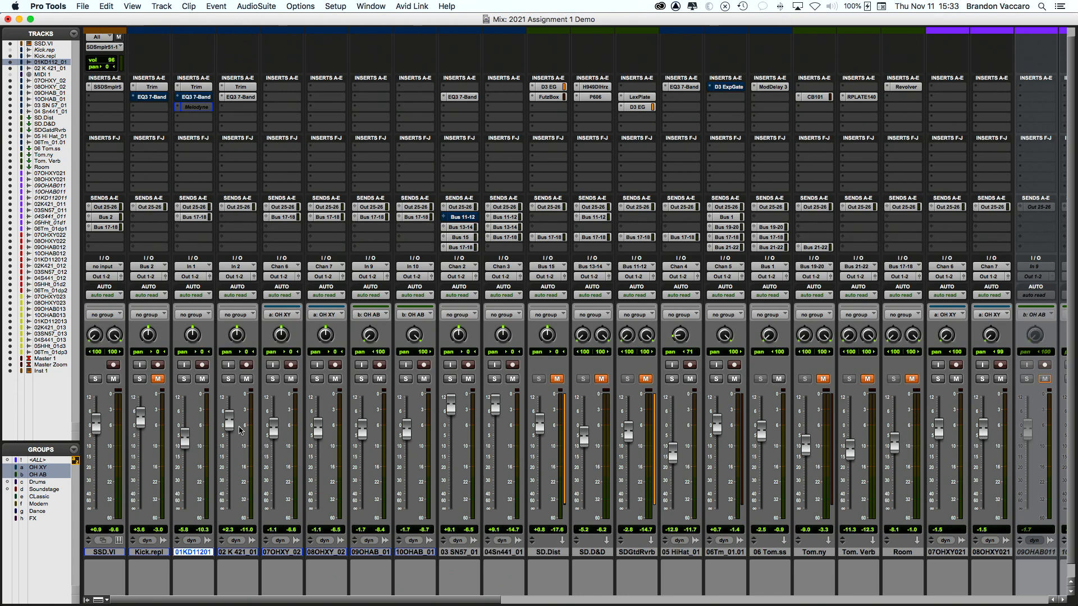
Step: Solo 04Sn441_01 and 03 SN57_01, toggle 03 SN57_01's solo, and glance at the Edit window
{"action": "scroll", "coordinate": [195, 382], "scroll_direction": "right", "scroll_amount": 3}
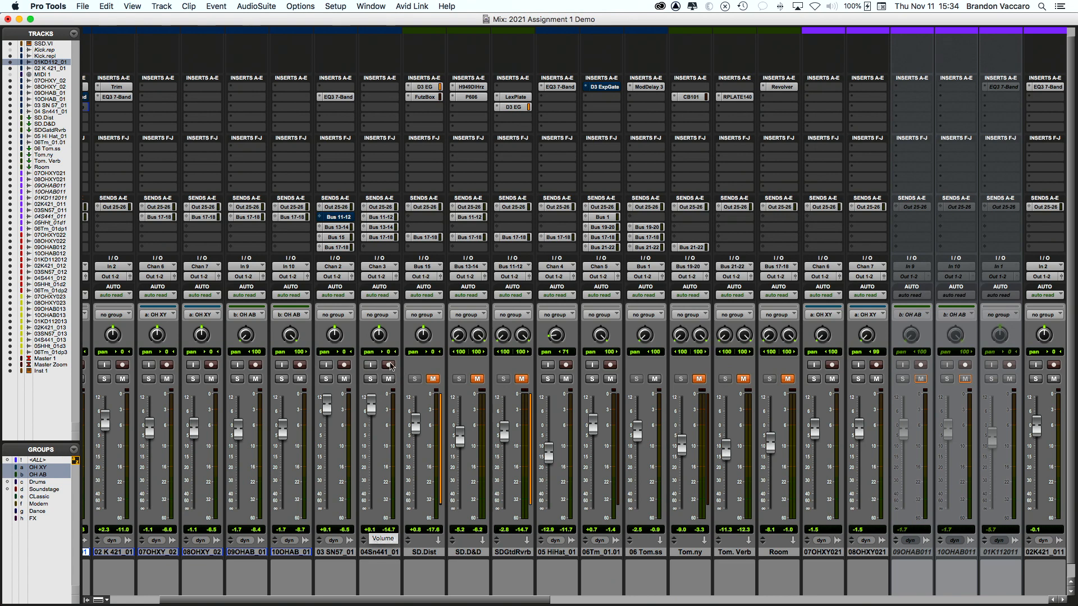
{"action": "left_click", "coordinate": [370, 379]}
{"action": "left_click", "coordinate": [325, 379]}
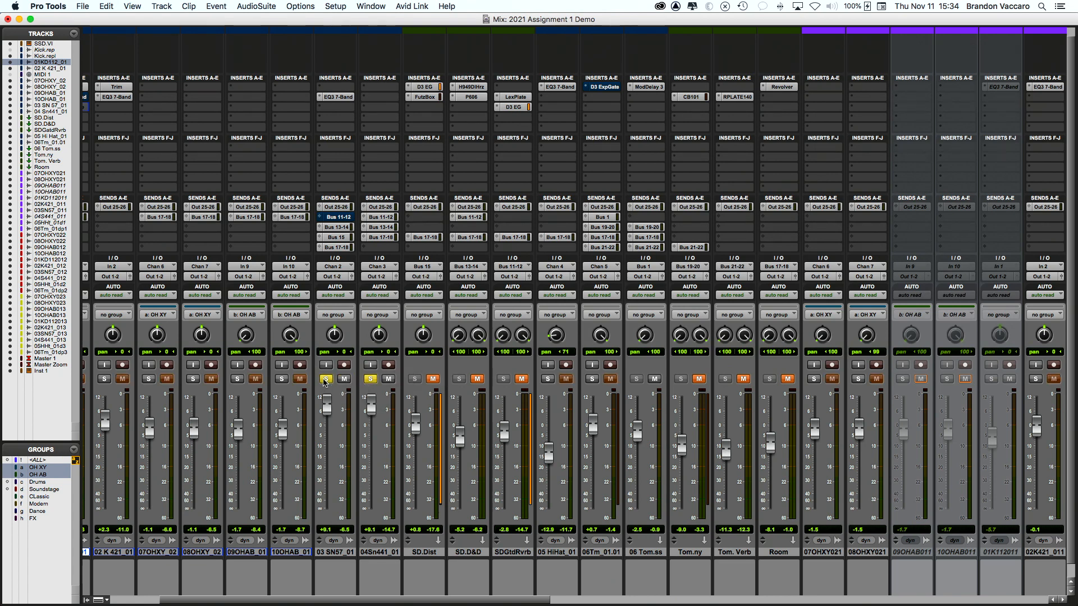
{"action": "left_click", "coordinate": [324, 380]}
{"action": "left_click", "coordinate": [324, 379]}
{"action": "key", "text": "super+equal"}
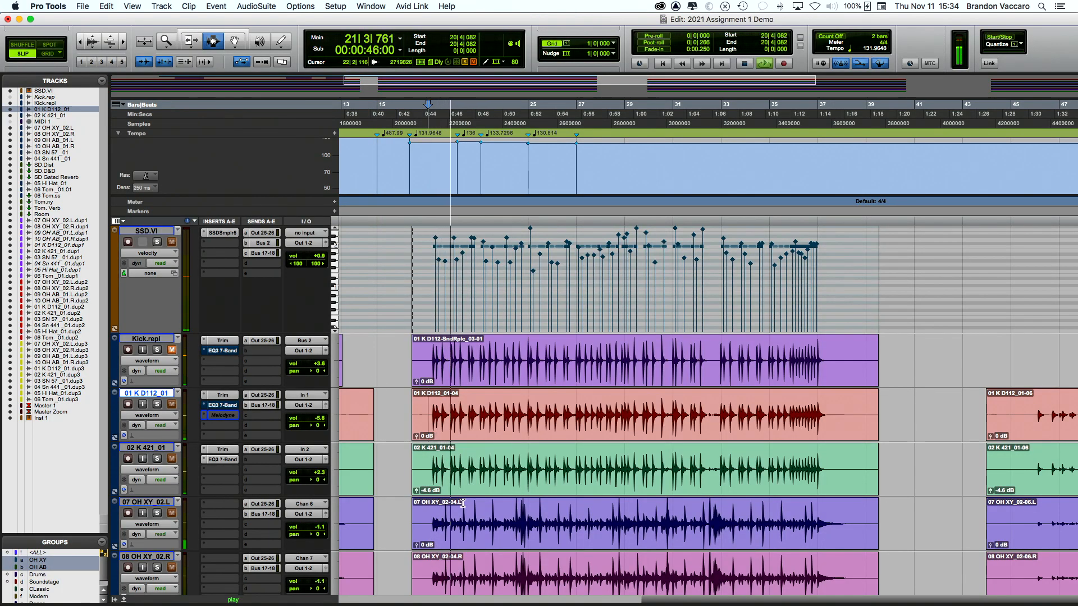
{"action": "key", "text": "super+equal"}
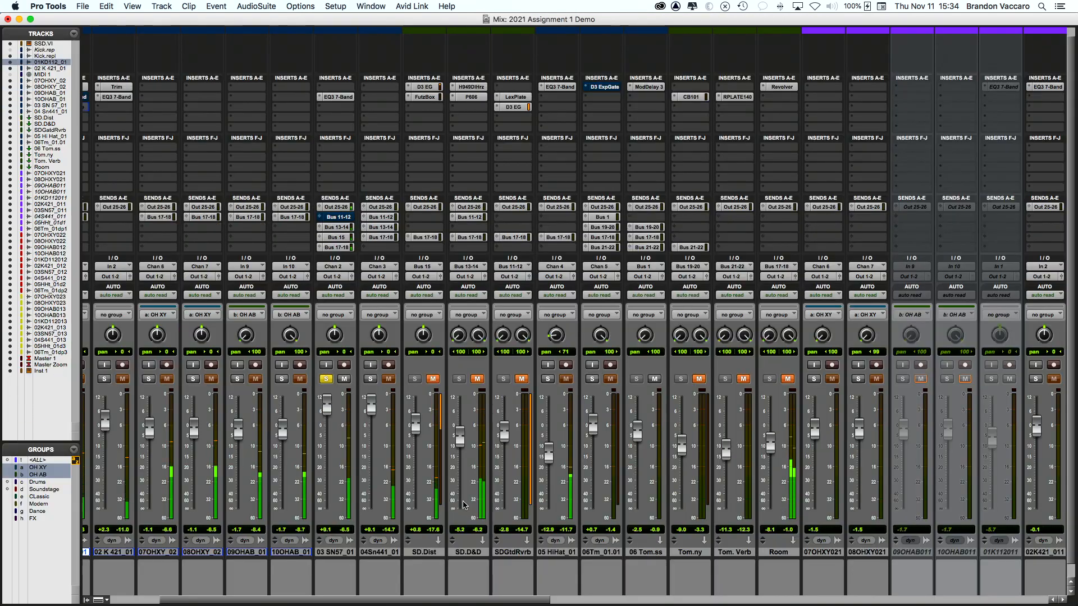
Step: Re-solo 04Sn441_01, add 03 SN57_01 back to the solos, and show the Edit window
{"action": "left_click", "coordinate": [371, 379]}
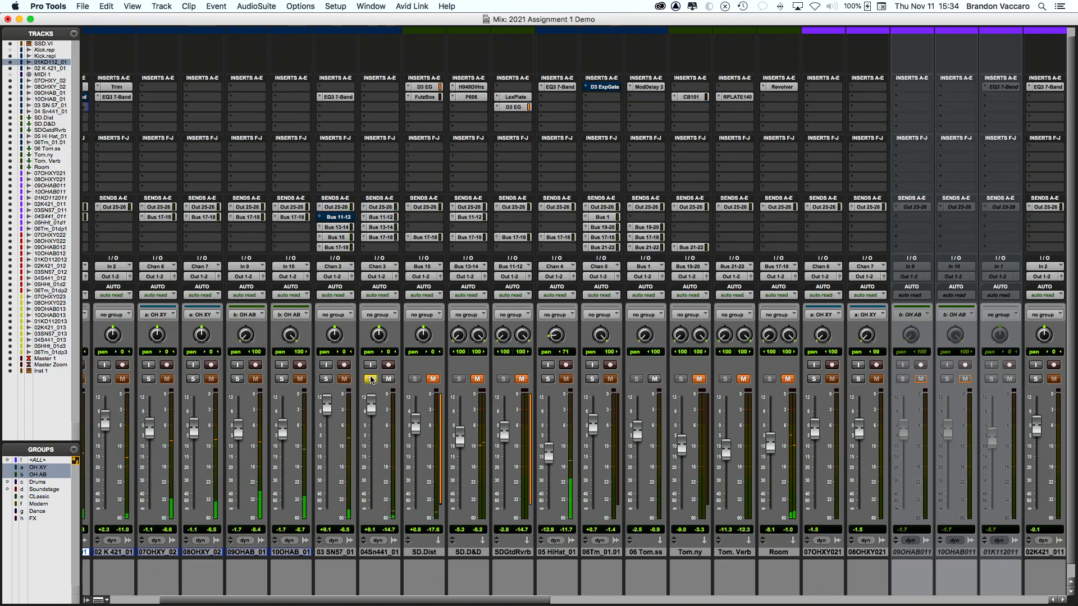
{"action": "scroll", "coordinate": [369, 381], "scroll_direction": "right", "scroll_amount": 2}
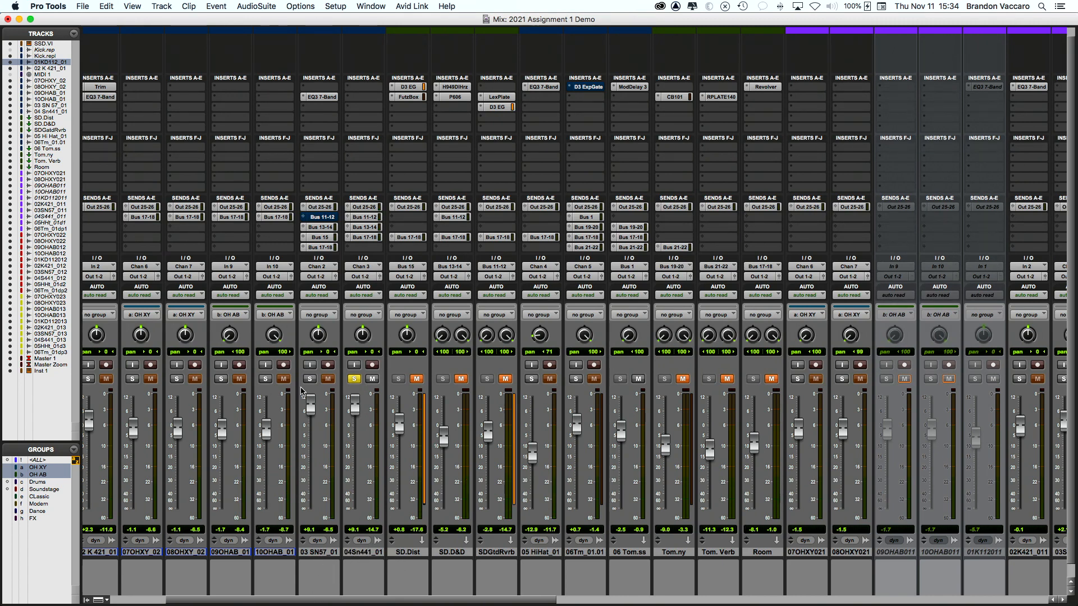
{"action": "left_click", "coordinate": [308, 380]}
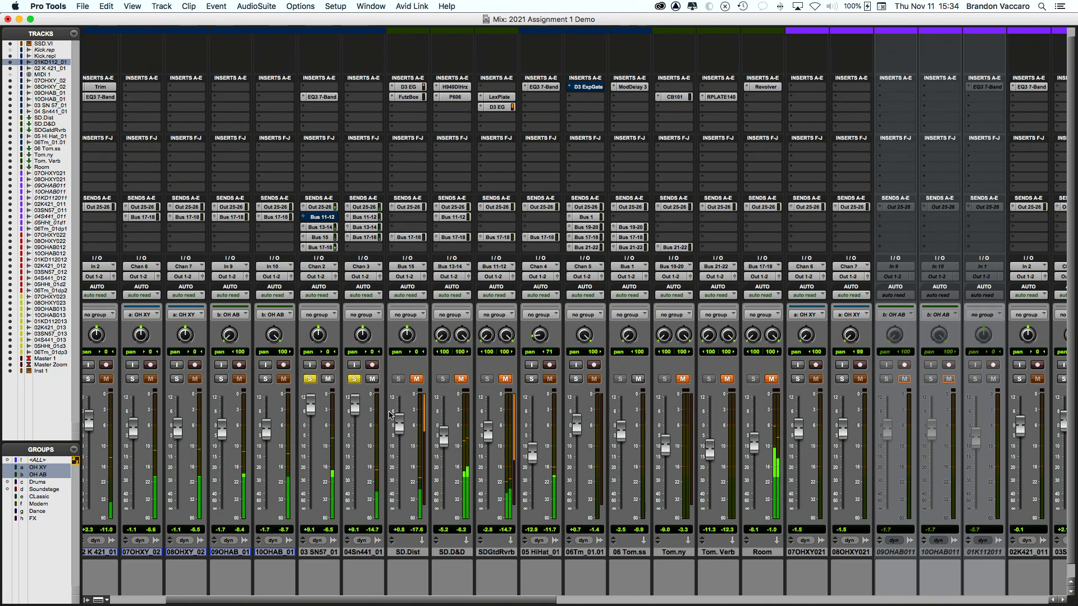
{"action": "key", "text": "super+equal"}
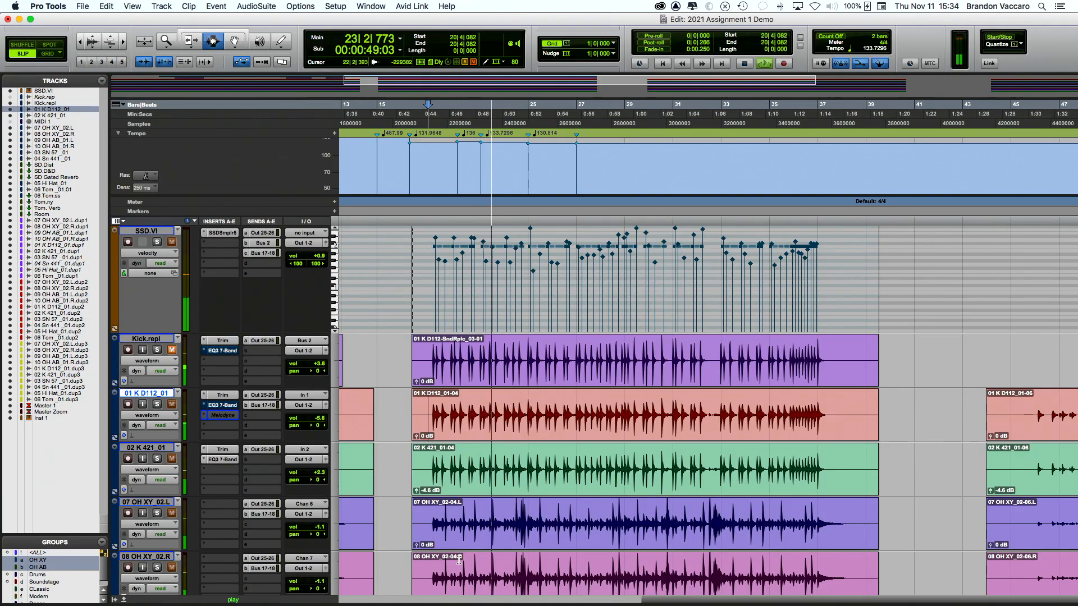
Step: Stop playback and put the insertion point at 24|3|551
{"action": "scroll", "coordinate": [374, 464], "scroll_direction": "down", "scroll_amount": 2}
{"action": "scroll", "coordinate": [461, 526], "scroll_direction": "down", "scroll_amount": 2}
{"action": "scroll", "coordinate": [462, 526], "scroll_direction": "down", "scroll_amount": 4}
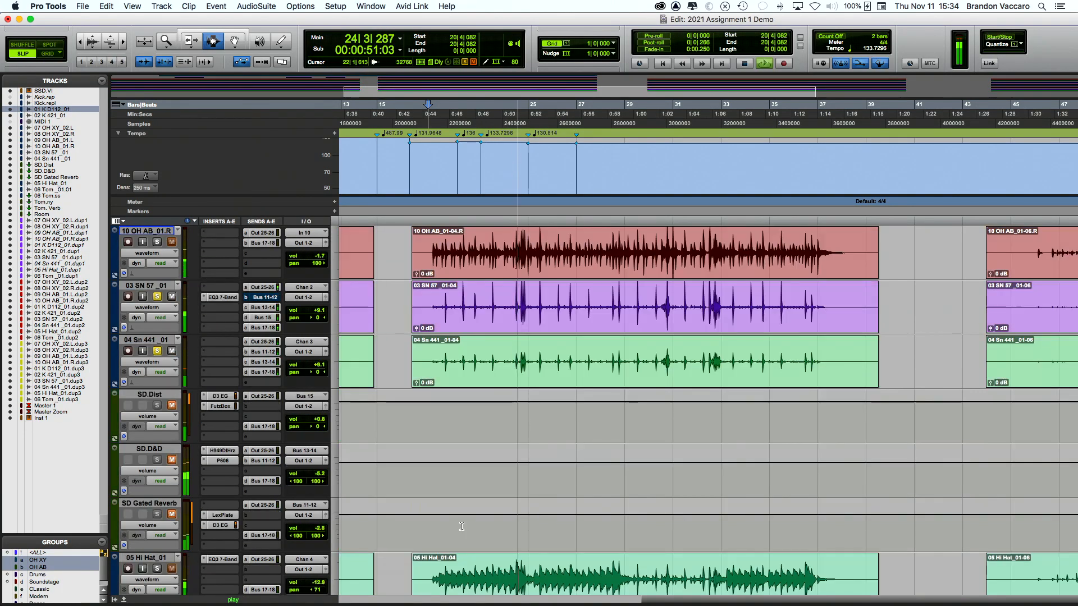
{"action": "key", "text": "space"}
{"action": "left_click", "coordinate": [520, 315]}
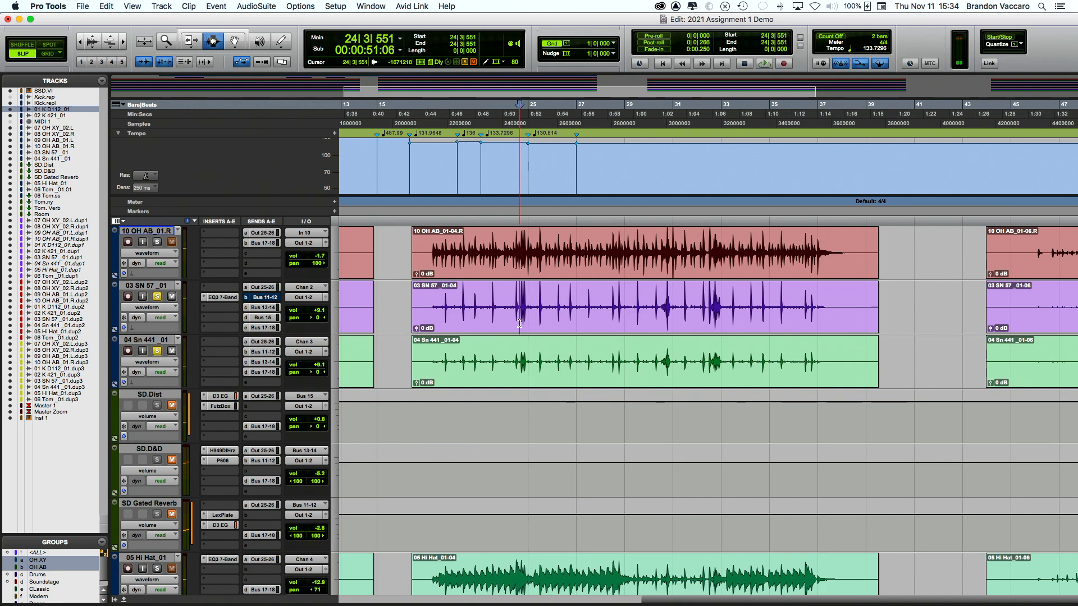
Step: Zoom in on a snare hit to compare snare and overhead alignment, marking its start at 24|3|028
{"action": "scroll", "coordinate": [551, 474], "scroll_direction": "up", "scroll_amount": 4}
{"action": "scroll", "coordinate": [550, 475], "scroll_direction": "down", "scroll_amount": 6}
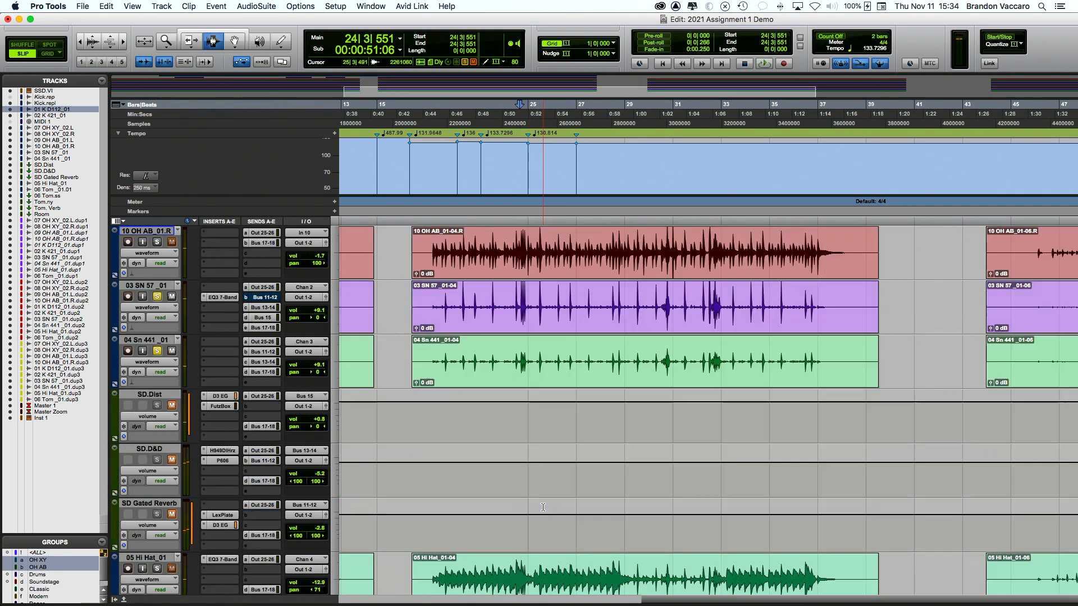
{"action": "scroll", "coordinate": [528, 369], "scroll_direction": "up", "scroll_amount": 3}
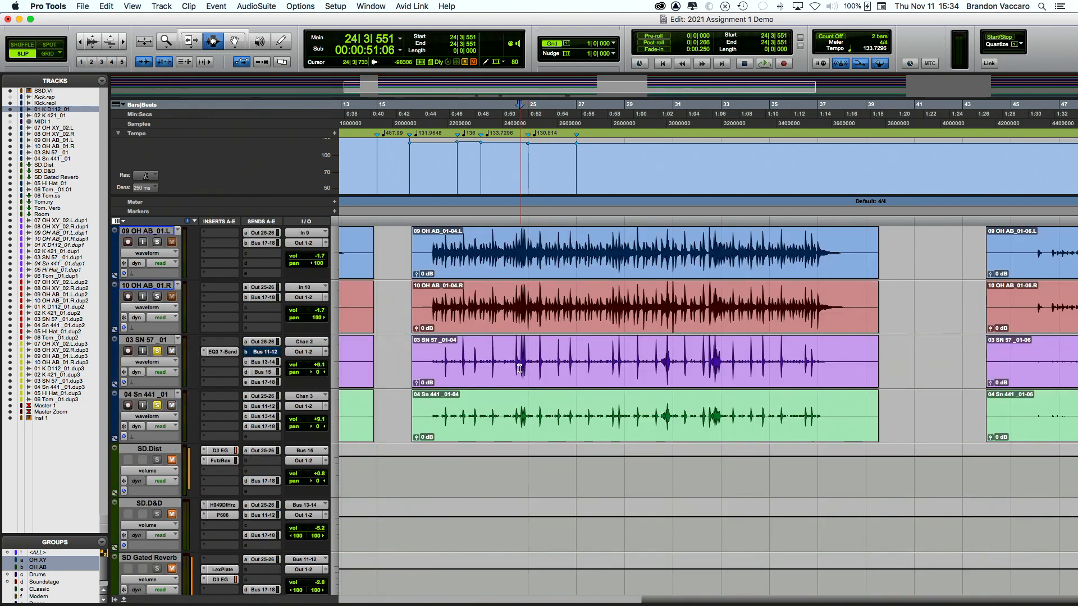
{"action": "left_click", "coordinate": [521, 341]}
{"action": "scroll", "coordinate": [521, 341], "scroll_direction": "up", "scroll_amount": 5}
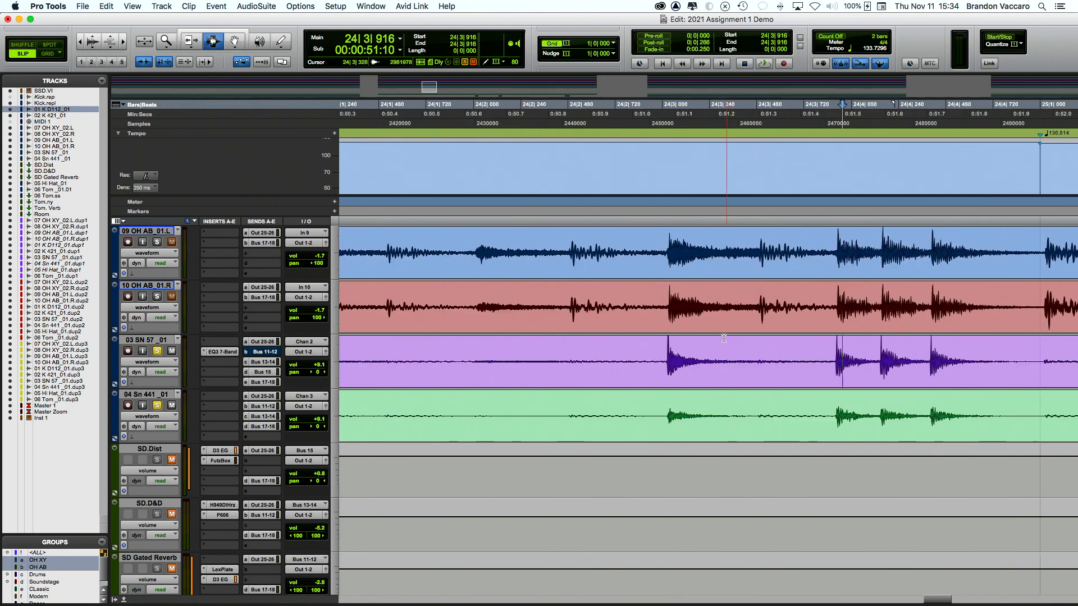
{"action": "left_click", "coordinate": [667, 335]}
{"action": "scroll", "coordinate": [669, 335], "scroll_direction": "up", "scroll_amount": 7}
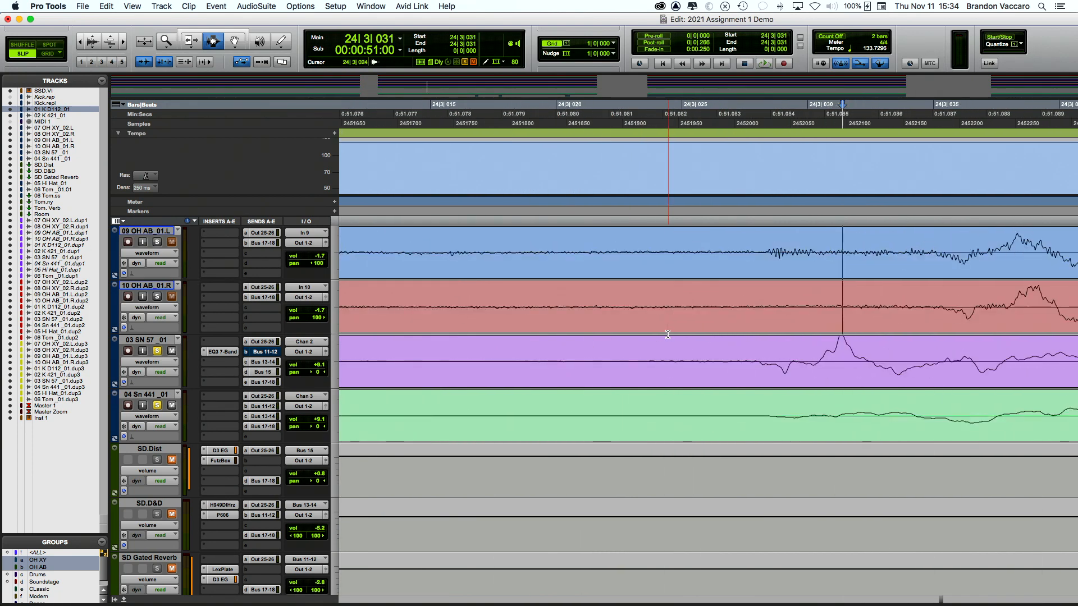
{"action": "scroll", "coordinate": [668, 335], "scroll_direction": "right", "scroll_amount": 4}
{"action": "scroll", "coordinate": [668, 334], "scroll_direction": "down", "scroll_amount": 3}
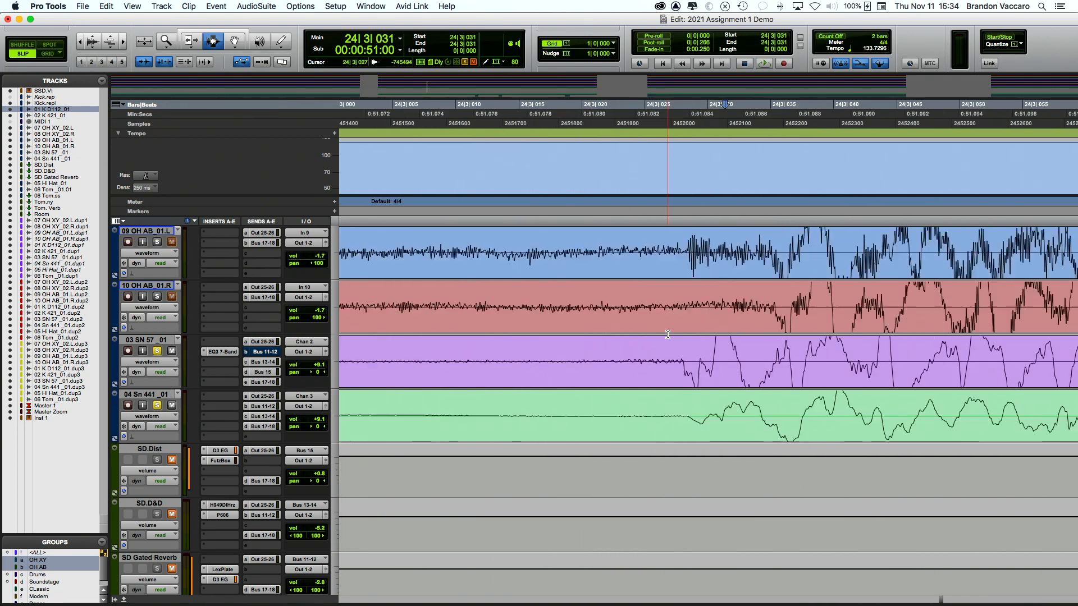
{"action": "scroll", "coordinate": [665, 334], "scroll_direction": "down", "scroll_amount": 1}
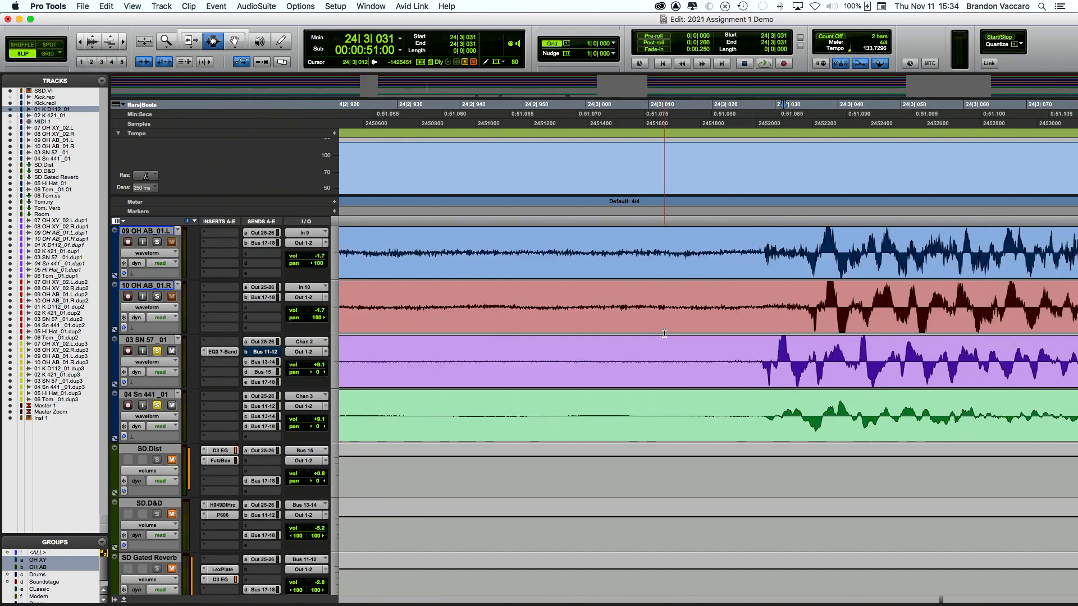
{"action": "scroll", "coordinate": [664, 334], "scroll_direction": "right", "scroll_amount": 1}
{"action": "scroll", "coordinate": [664, 334], "scroll_direction": "up", "scroll_amount": 2}
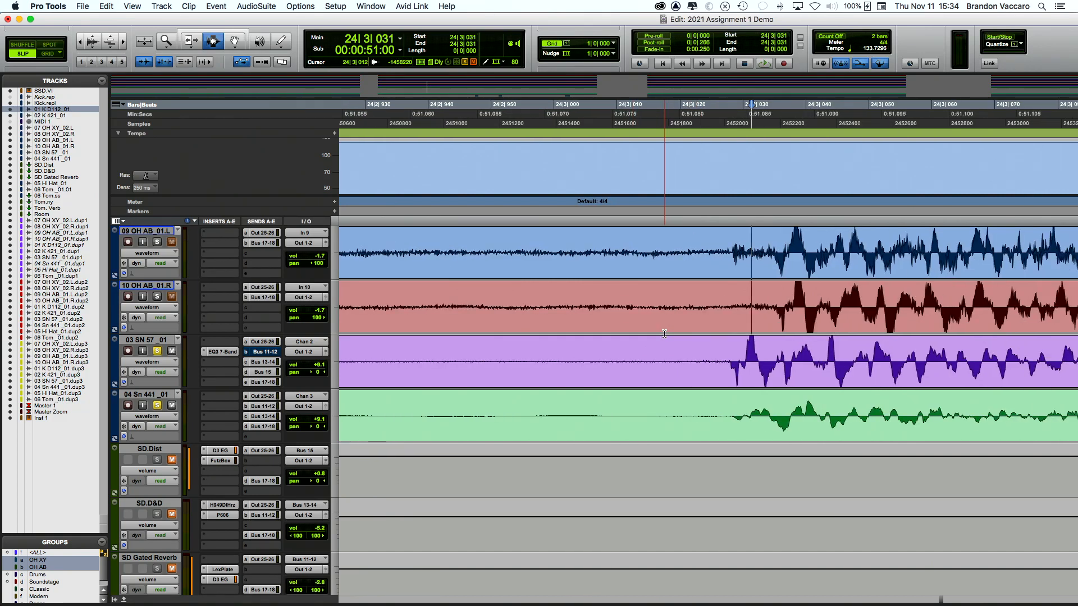
{"action": "scroll", "coordinate": [734, 407], "scroll_direction": "up", "scroll_amount": 3}
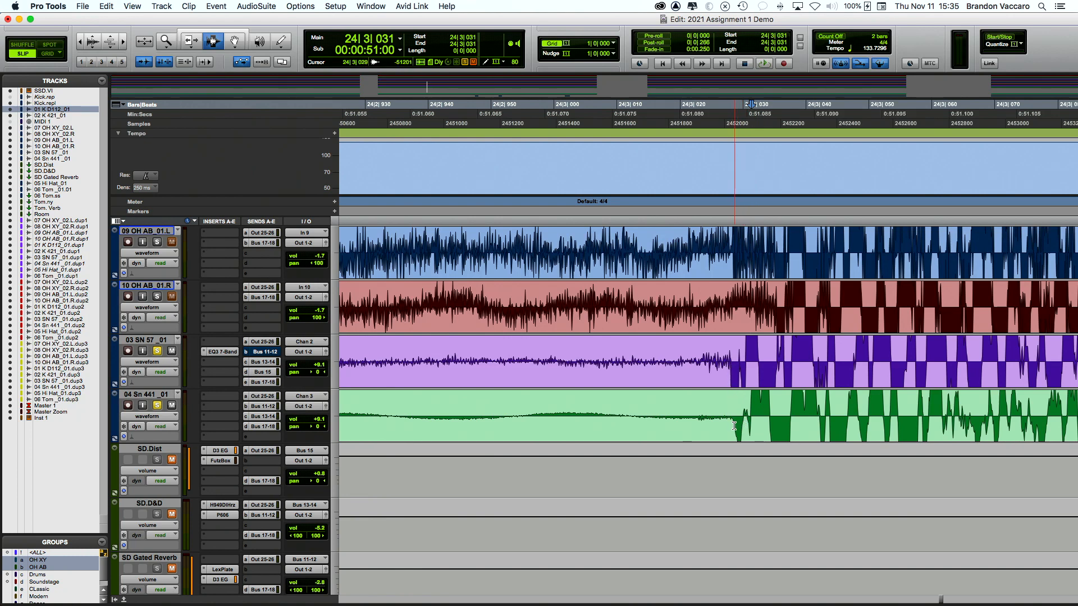
{"action": "left_click", "coordinate": [729, 363]}
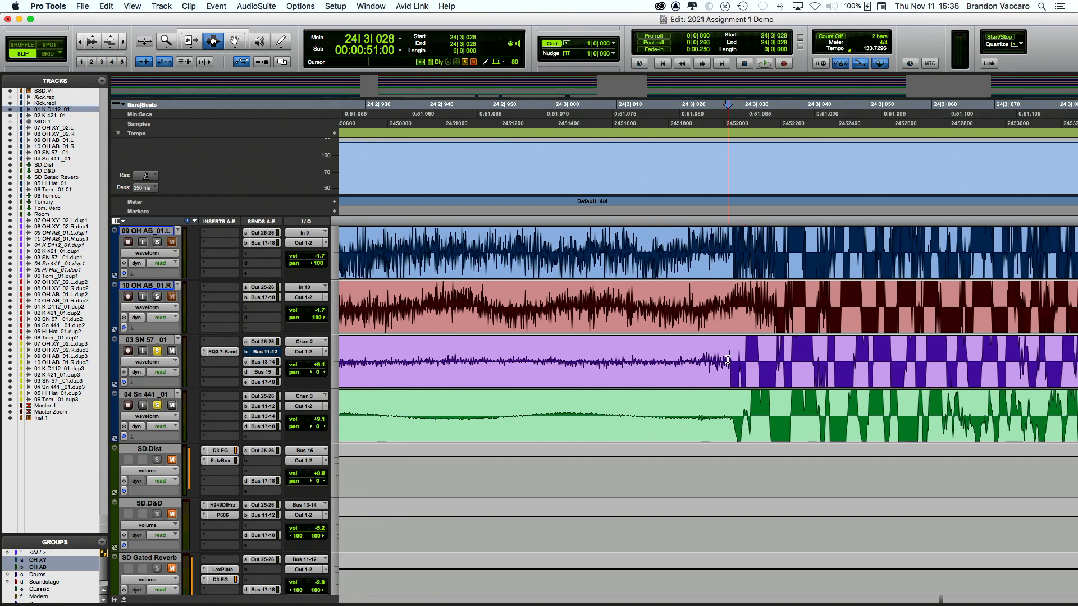
Step: Zoom out three steps, play the soloed snares from near bar 21, then return to the mixer
{"action": "key", "text": "super+bracketleft"}
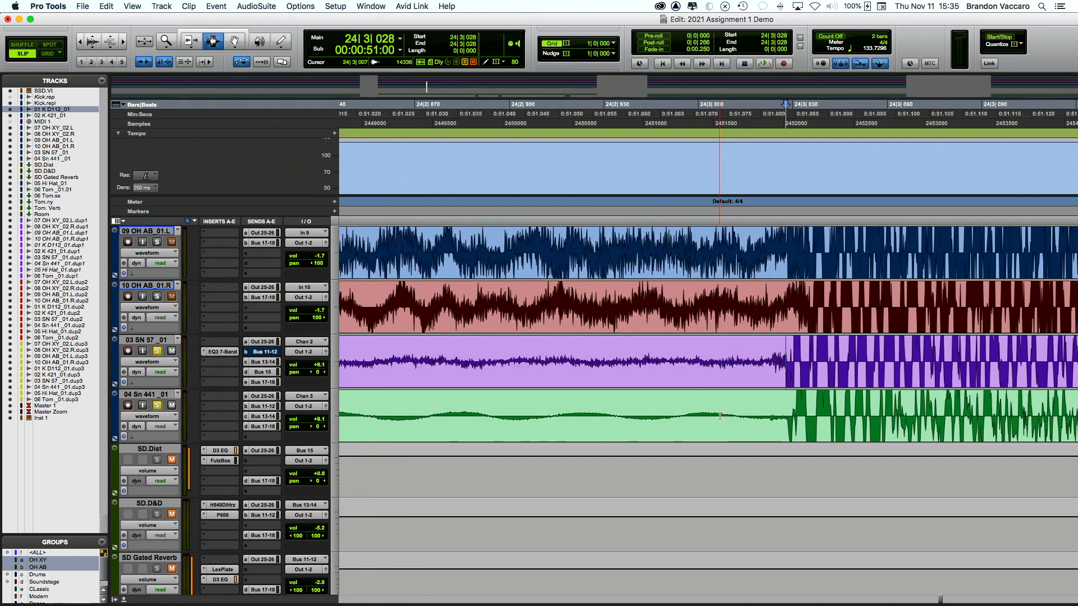
{"action": "key", "text": "super+bracketleft"}
{"action": "key", "text": "super+bracketleft"}
{"action": "key", "text": "super+bracketleft"}
{"action": "key", "text": "super+bracketleft"}
{"action": "key", "text": "super+bracketleft"}
{"action": "key", "text": "super+bracketleft"}
{"action": "key", "text": "super+bracketleft"}
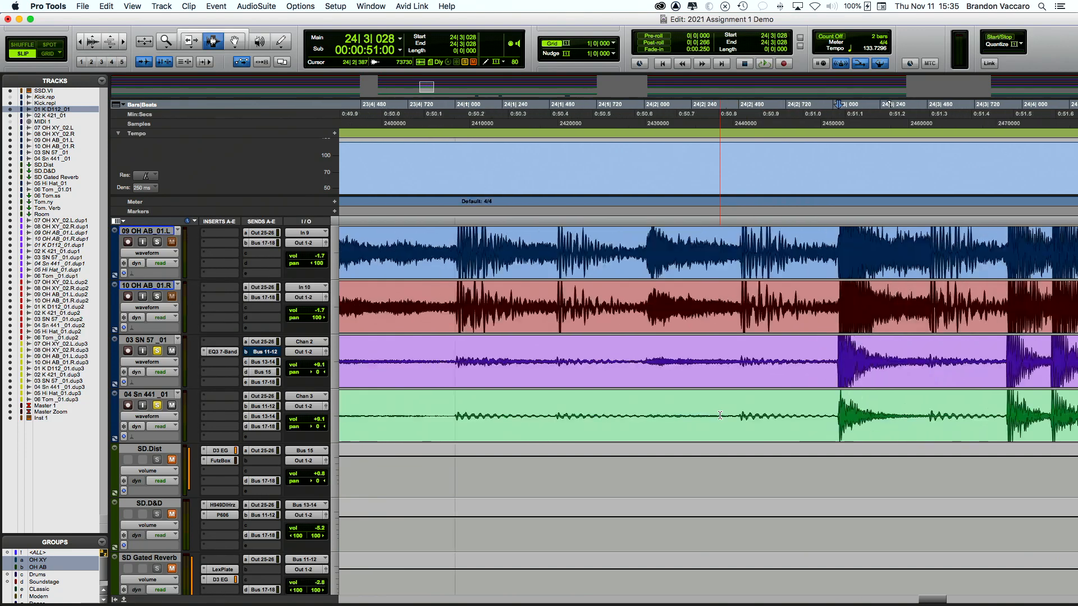
{"action": "key", "text": "super+bracketleft"}
{"action": "left_click", "coordinate": [683, 377]}
{"action": "key", "text": "space"}
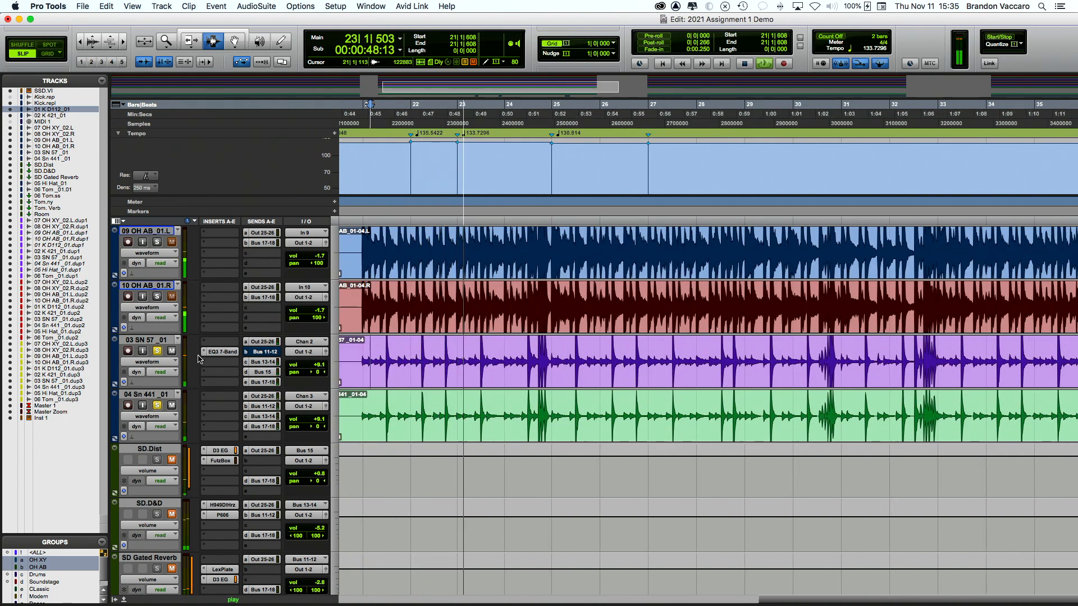
{"action": "key", "text": "space"}
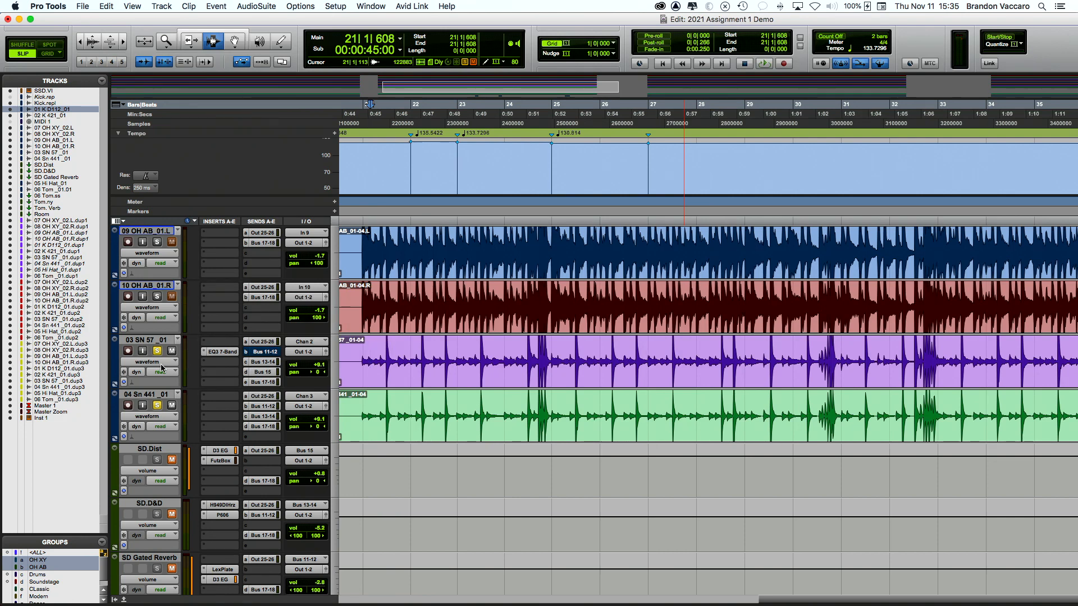
{"action": "key", "text": "super+equal"}
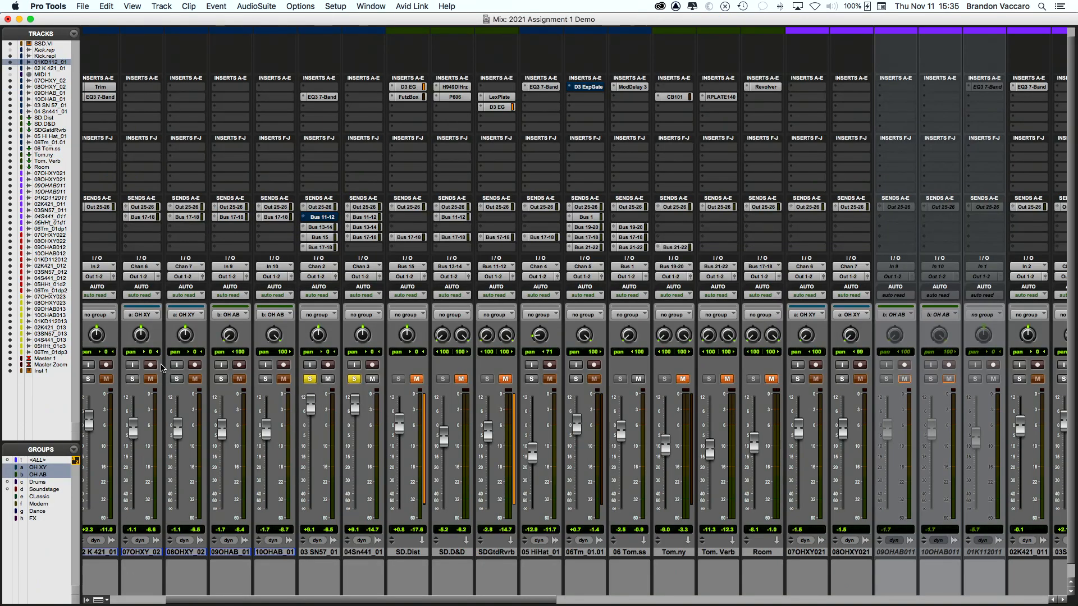
Step: Leave only 04Sn441_01 soloed, keeping SDGtdRvrb's input on Bus 11-12
{"action": "scroll", "coordinate": [559, 373], "scroll_direction": "left", "scroll_amount": 1}
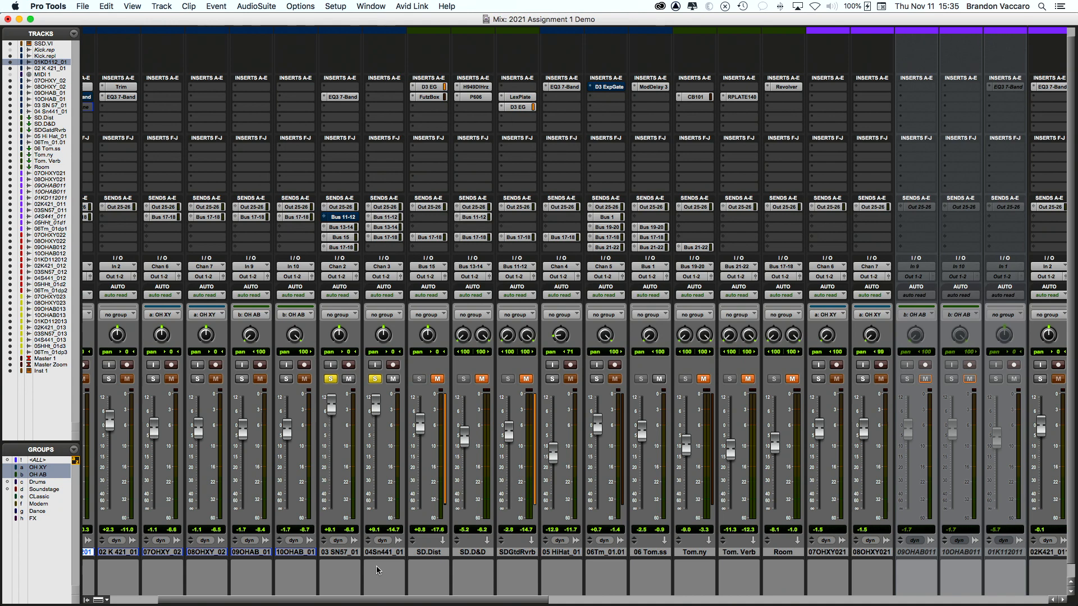
{"action": "left_click", "coordinate": [387, 553]}
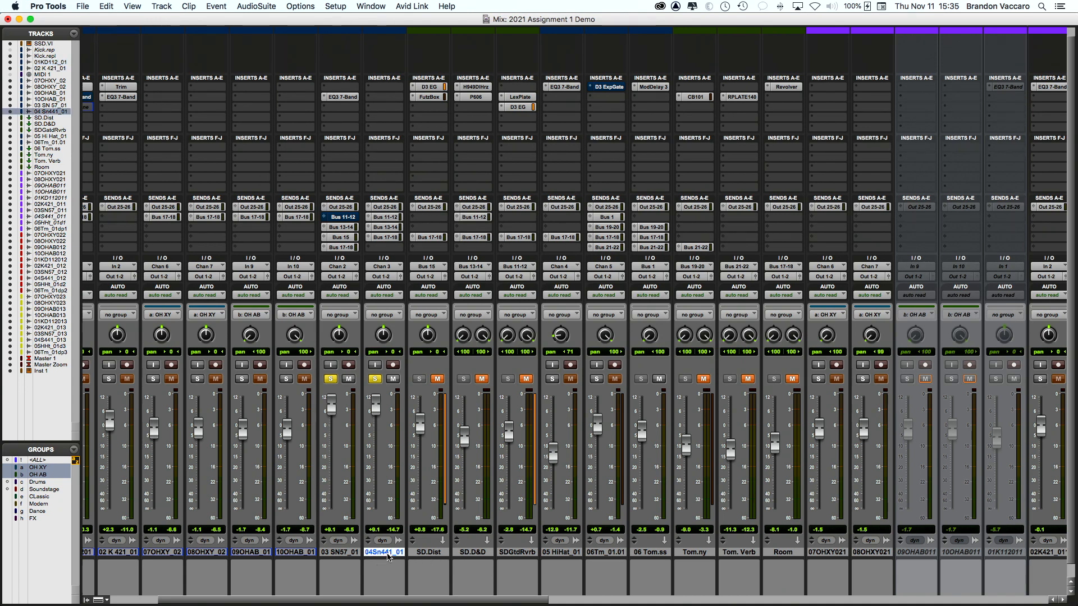
{"action": "left_click", "coordinate": [375, 380], "text": "super"}
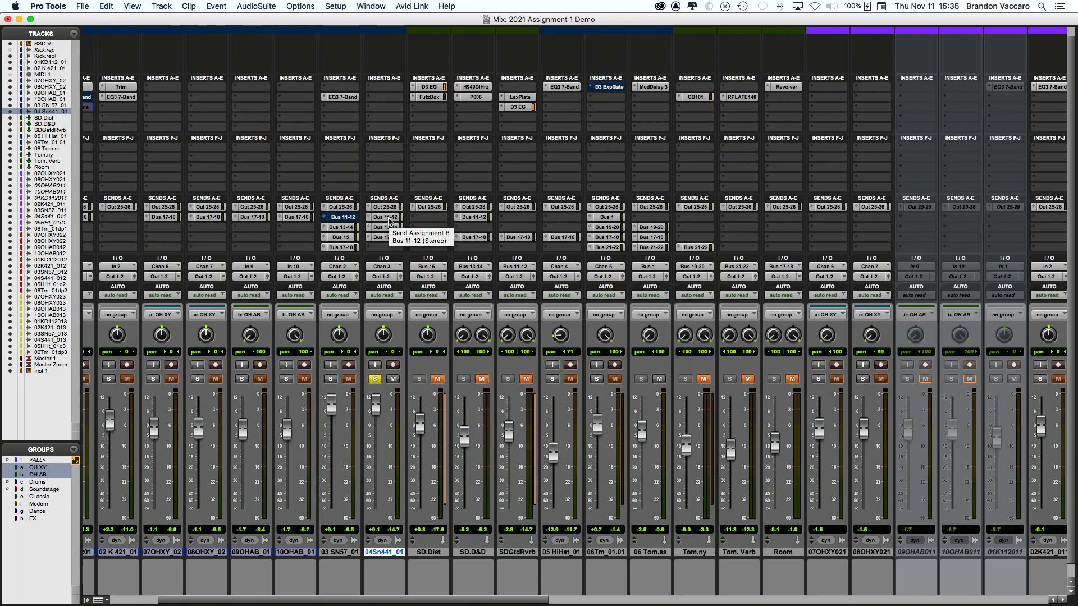
{"action": "left_click", "coordinate": [515, 270]}
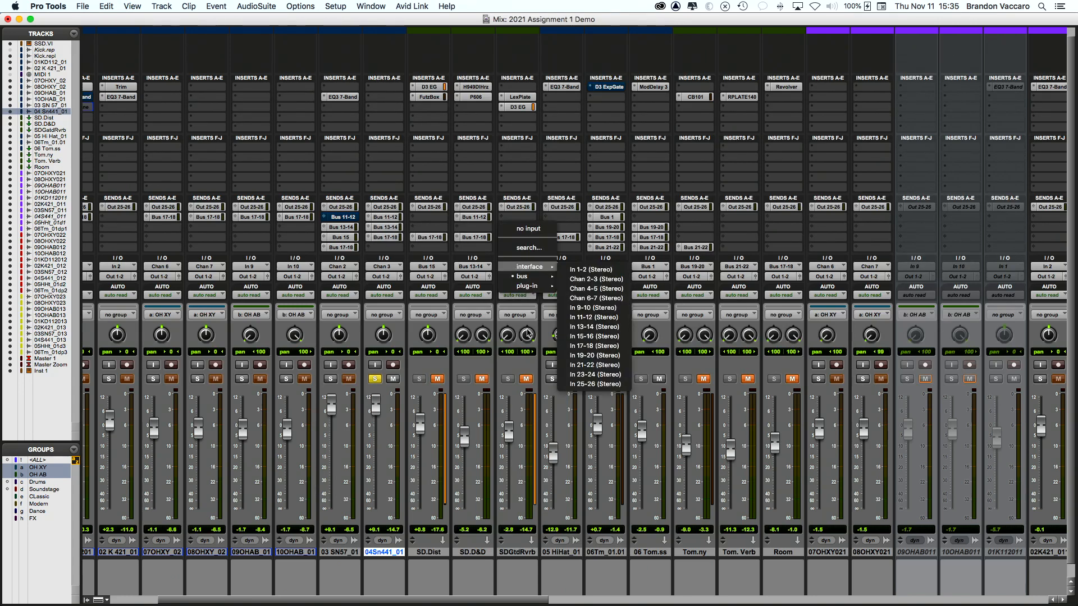
{"action": "left_click", "coordinate": [523, 386]}
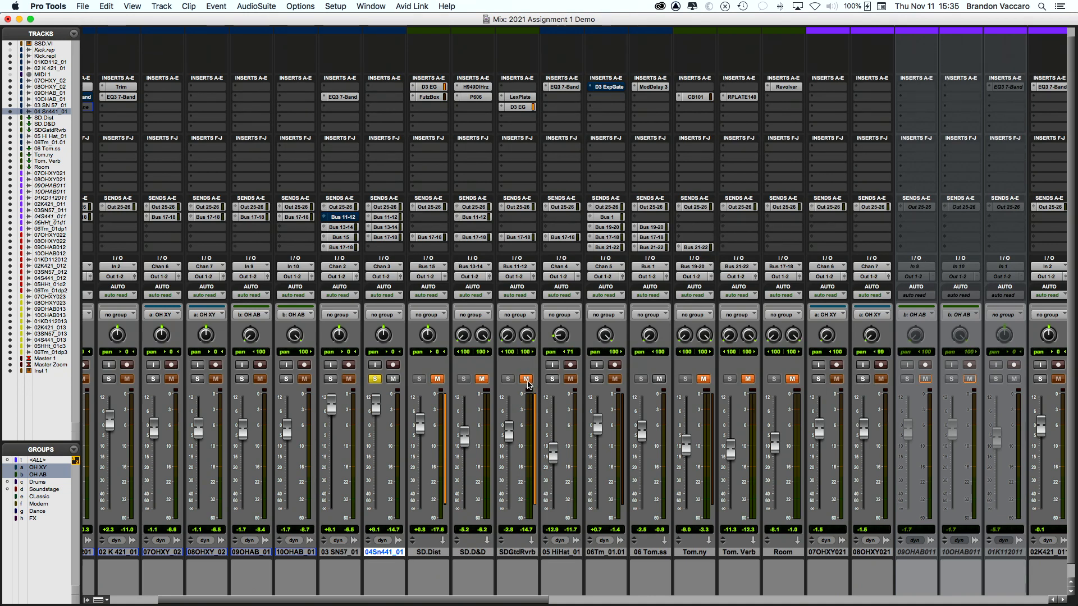
Step: Place D3 ExpGate below LexPlate on SDGtdRvrb and open the LexPlate window lower on screen
{"action": "left_click_drag", "start_coordinate": [522, 109], "coordinate": [522, 107]}
{"action": "left_click", "coordinate": [520, 97]}
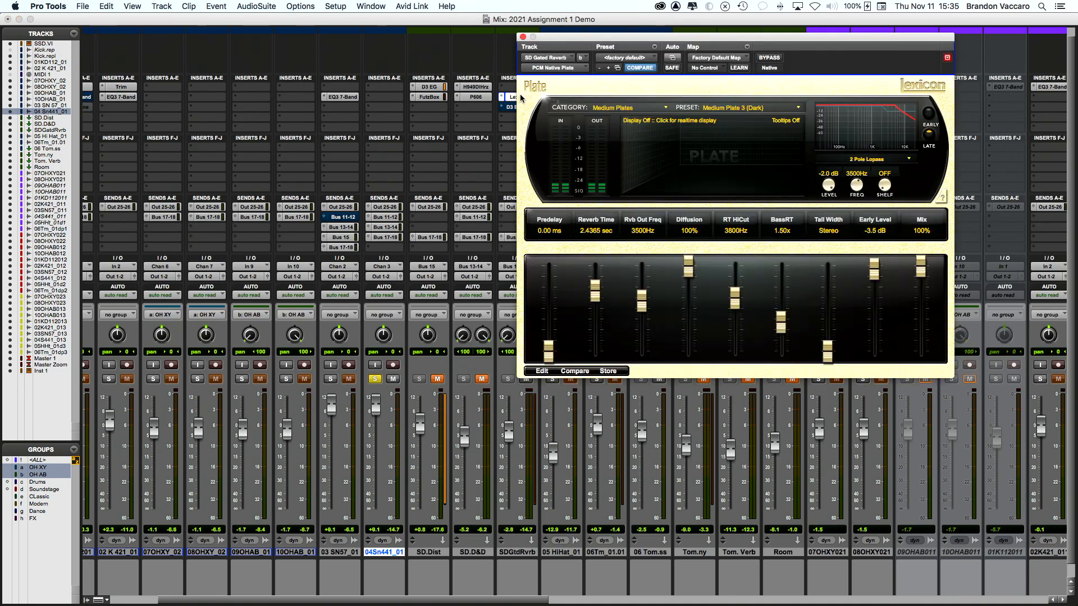
{"action": "left_click_drag", "start_coordinate": [634, 37], "coordinate": [662, 110]}
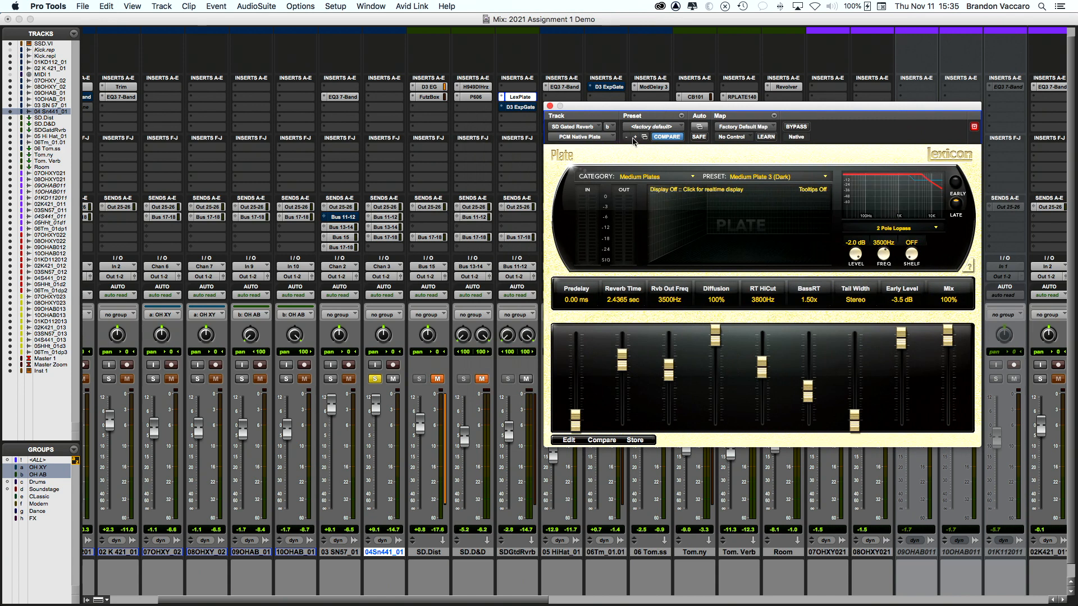
{"action": "scroll", "coordinate": [352, 384], "scroll_direction": "right", "scroll_amount": 3}
{"action": "scroll", "coordinate": [352, 383], "scroll_direction": "right", "scroll_amount": 2}
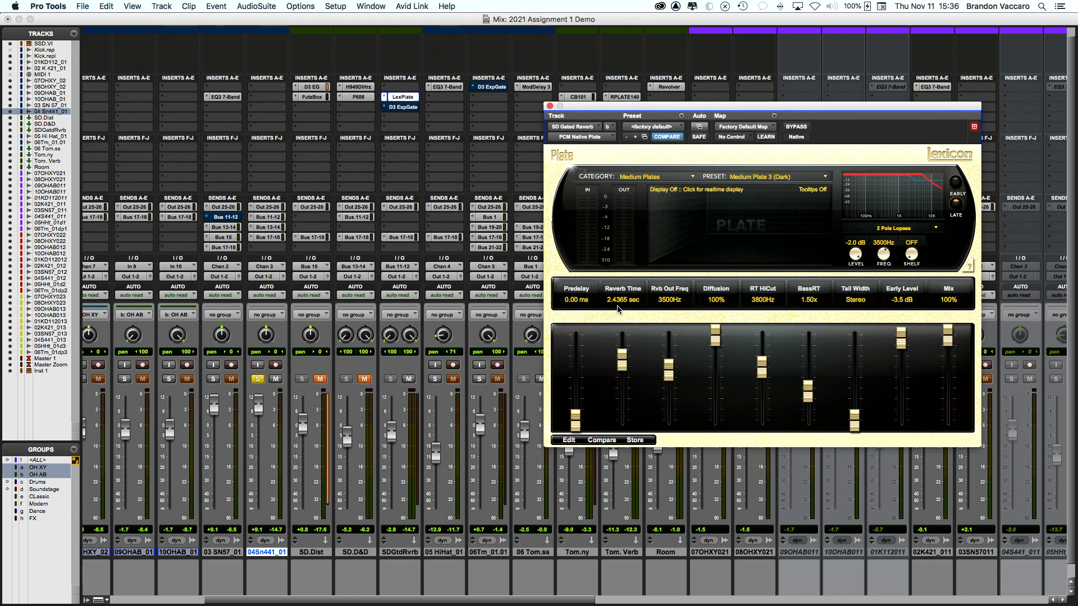
Step: Play with 03 SN57_01 also soloed, close LexPlate, and enable the SDGtdRvrb gate
{"action": "left_click", "coordinate": [257, 380]}
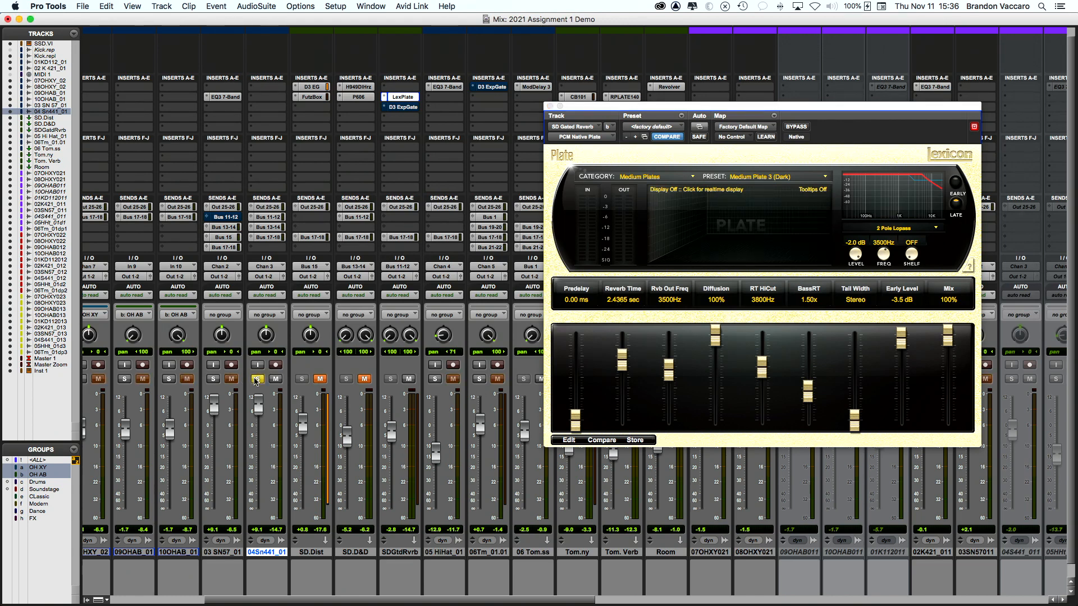
{"action": "key", "text": "space"}
{"action": "left_click", "coordinate": [215, 379]}
{"action": "left_click", "coordinate": [550, 107]}
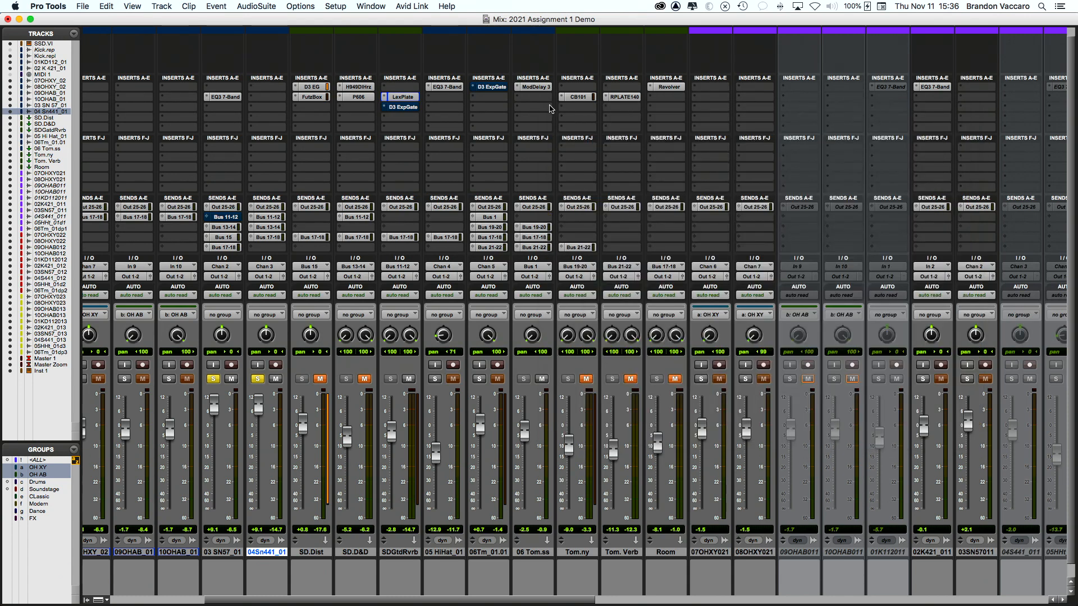
{"action": "left_click", "coordinate": [408, 109], "text": "super"}
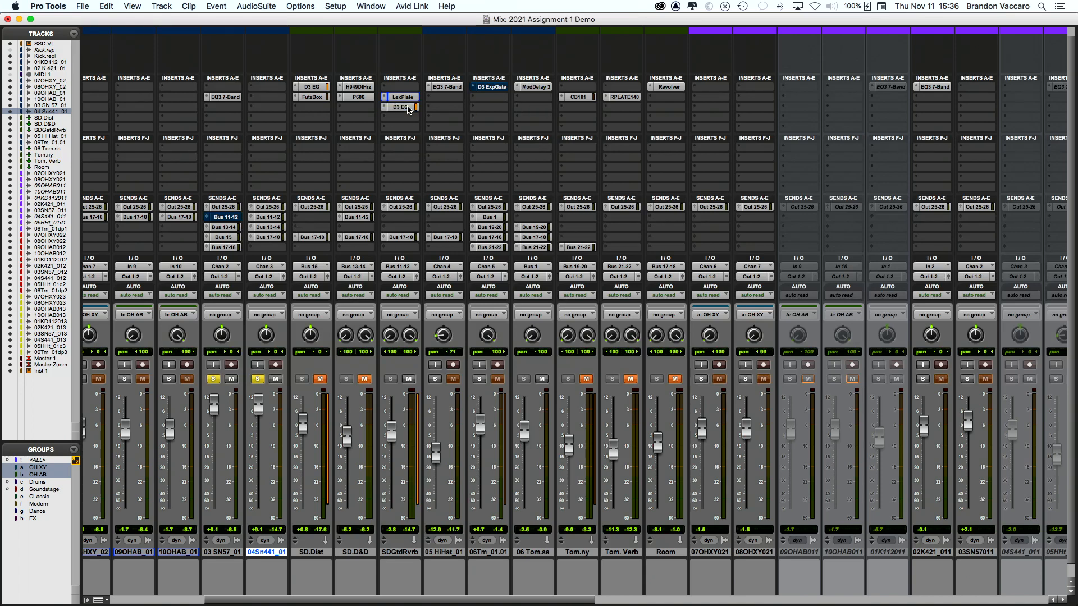
Step: Open the SDGtdRvrb expander/gate window and move it up and left
{"action": "left_click", "coordinate": [399, 109]}
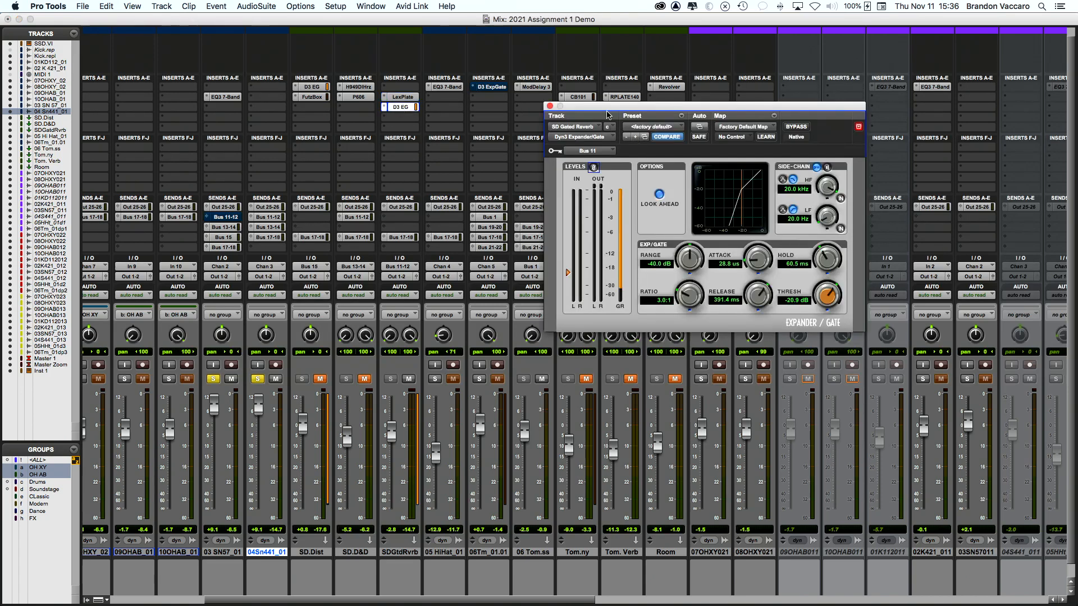
{"action": "left_click_drag", "start_coordinate": [601, 109], "coordinate": [489, 94]}
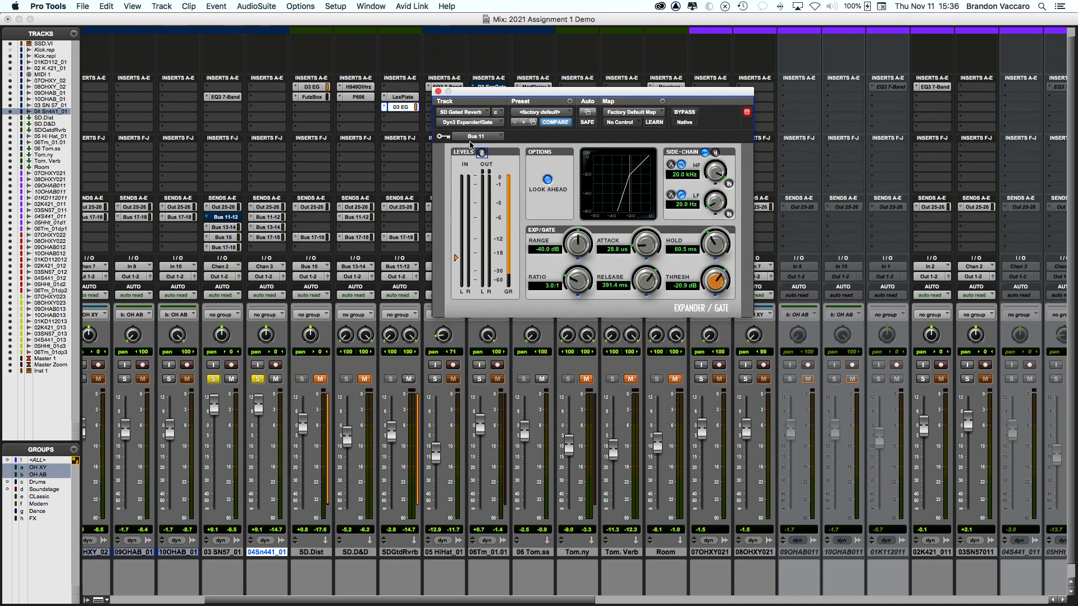
{"action": "scroll", "coordinate": [382, 255], "scroll_direction": "left", "scroll_amount": 1}
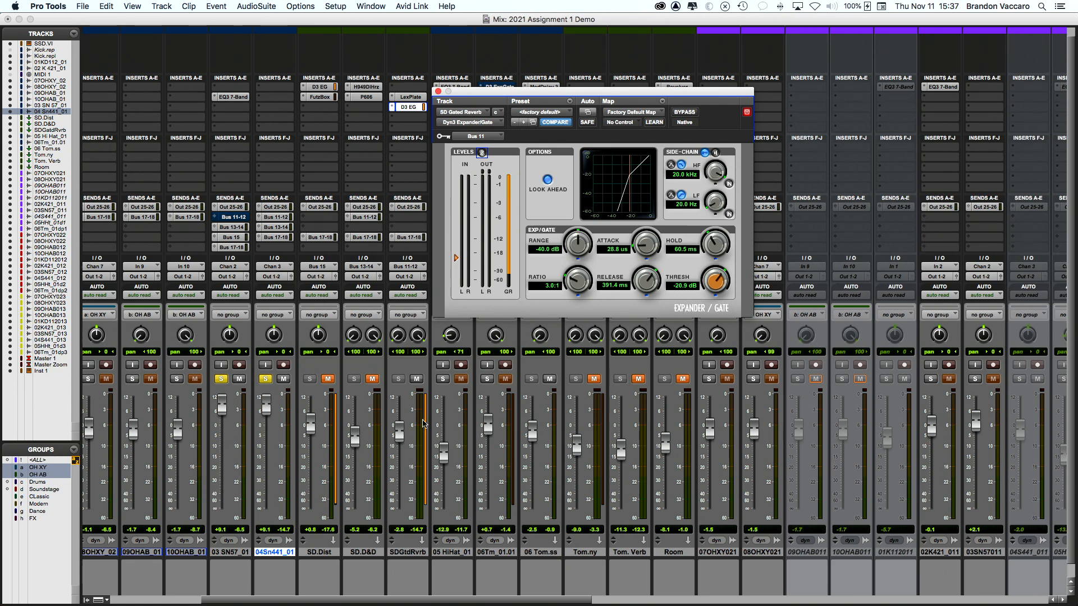
Step: Ride the SDGtdRvrb fader, muting and unmuting it to compare the mix
{"action": "left_click_drag", "start_coordinate": [396, 435], "coordinate": [400, 432]}
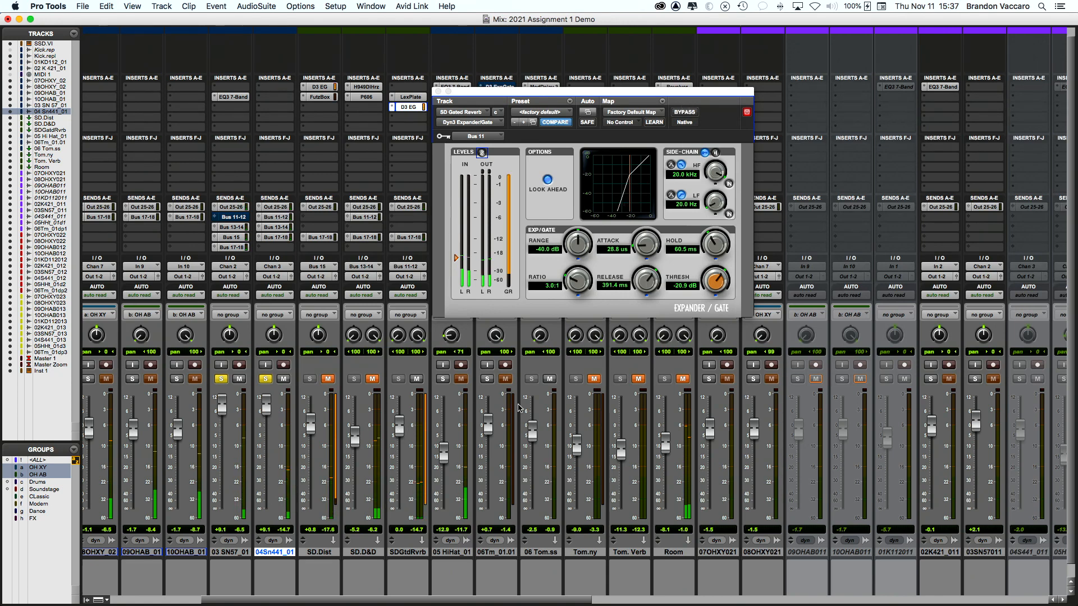
{"action": "left_click", "coordinate": [416, 380]}
{"action": "left_click", "coordinate": [416, 380]}
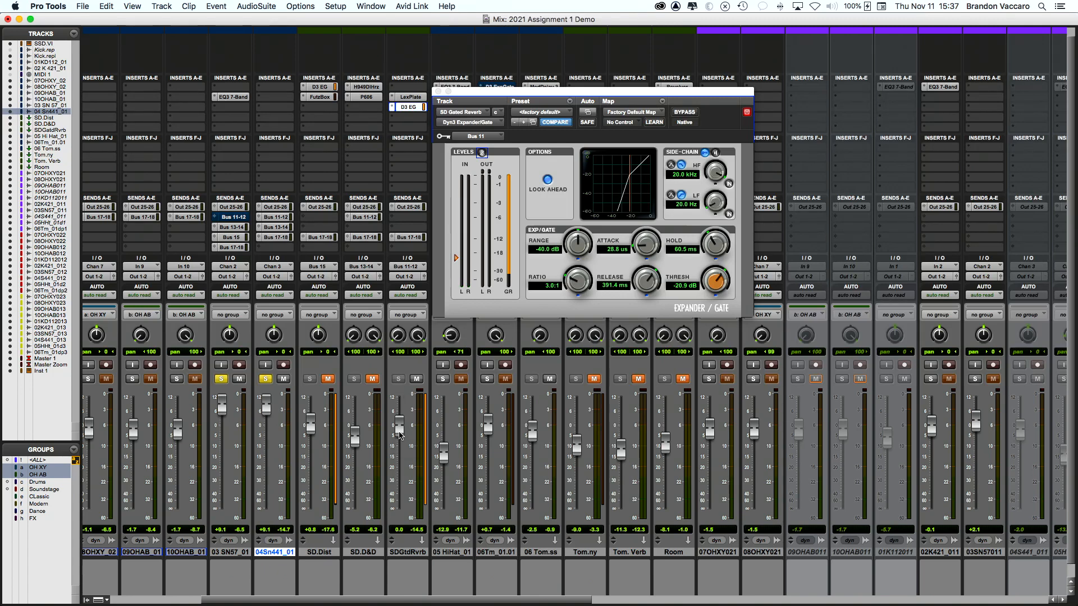
{"action": "left_click_drag", "start_coordinate": [400, 435], "coordinate": [402, 422]}
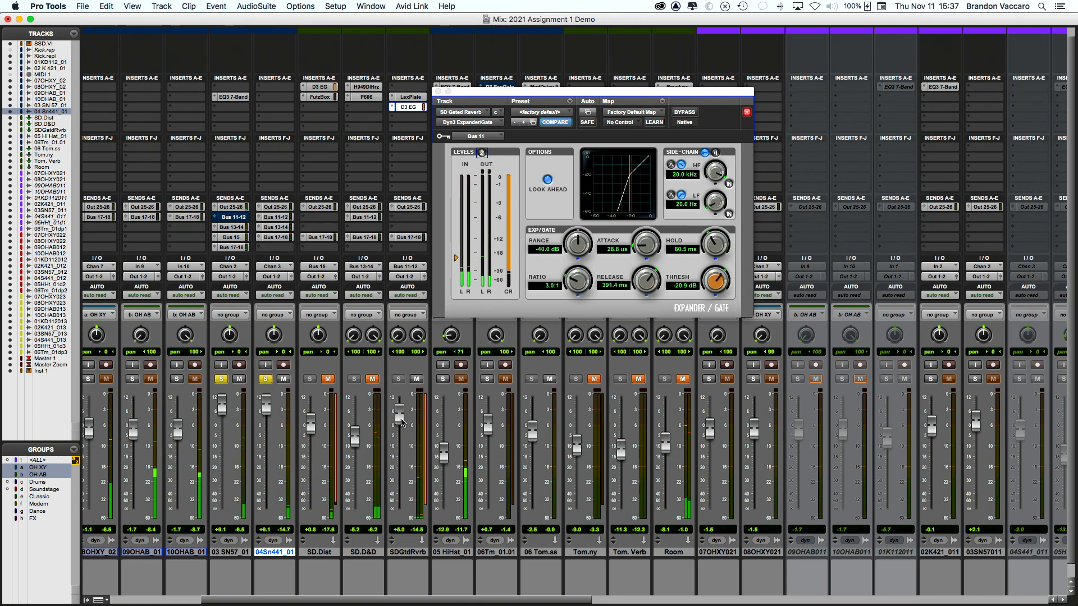
{"action": "left_click_drag", "start_coordinate": [402, 422], "coordinate": [404, 445]}
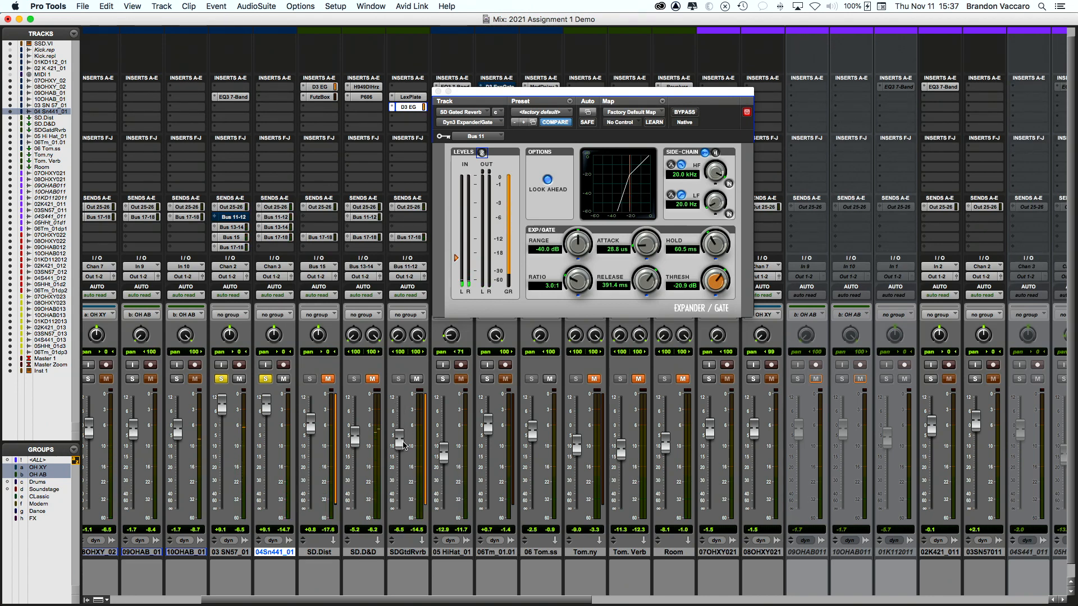
{"action": "scroll", "coordinate": [403, 447], "scroll_direction": "left", "scroll_amount": 2}
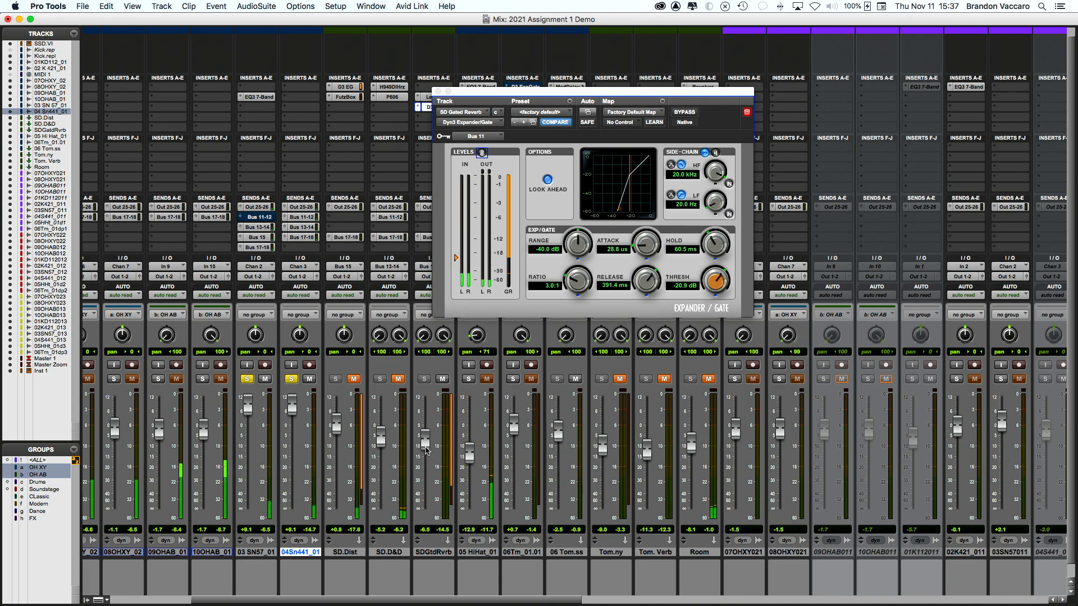
{"action": "left_click_drag", "start_coordinate": [426, 450], "coordinate": [425, 444]}
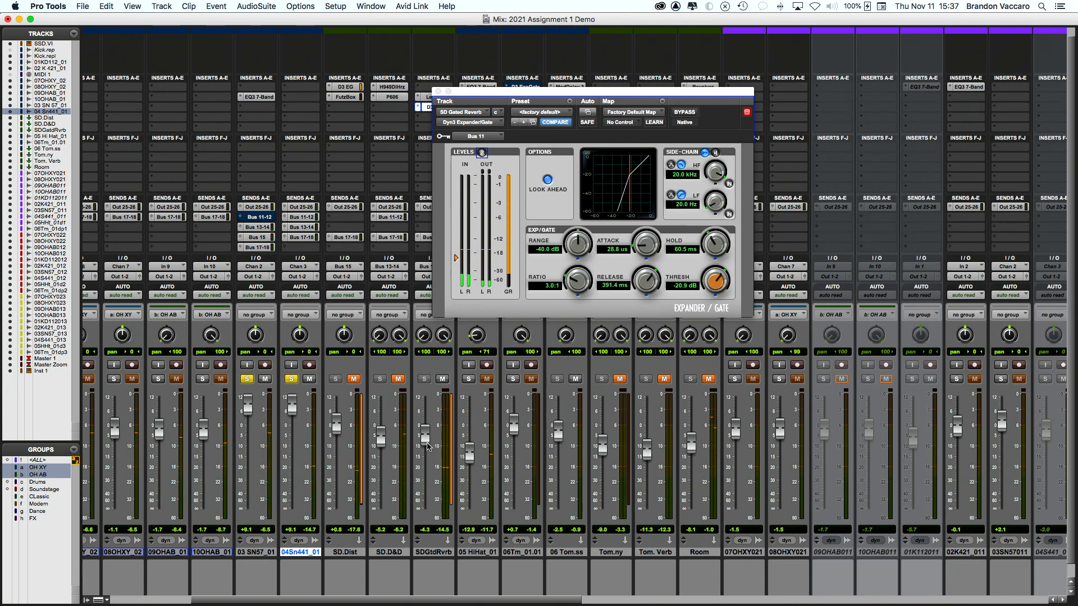
{"action": "scroll", "coordinate": [434, 337], "scroll_direction": "right", "scroll_amount": 1}
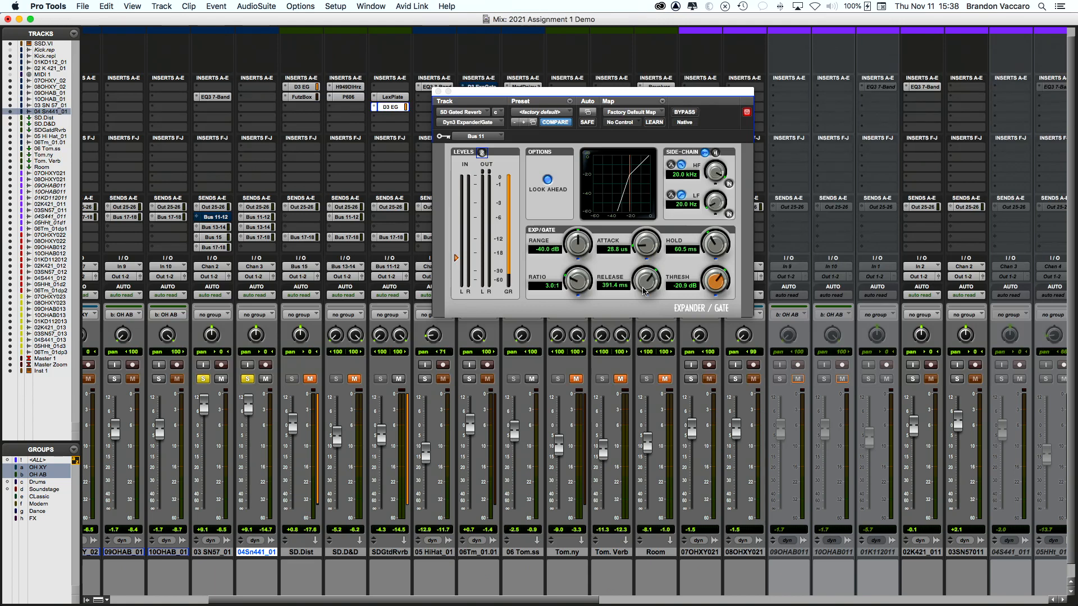
Step: Set the gate release to 309.7 ms and hold to 108.6 ms
{"action": "left_click_drag", "start_coordinate": [643, 283], "coordinate": [641, 308]}
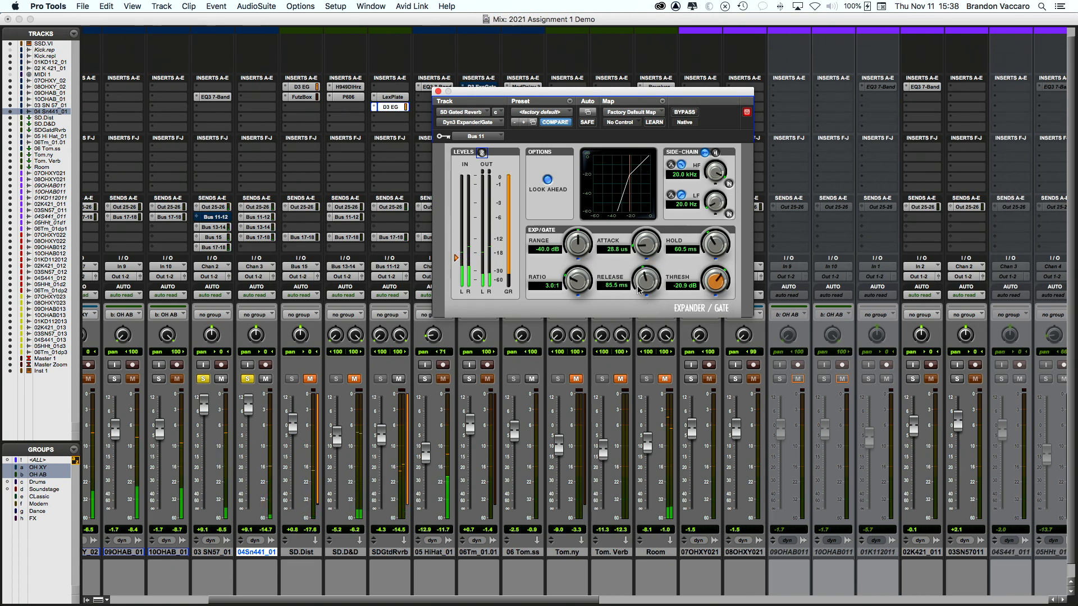
{"action": "left_click_drag", "start_coordinate": [639, 289], "coordinate": [644, 268]}
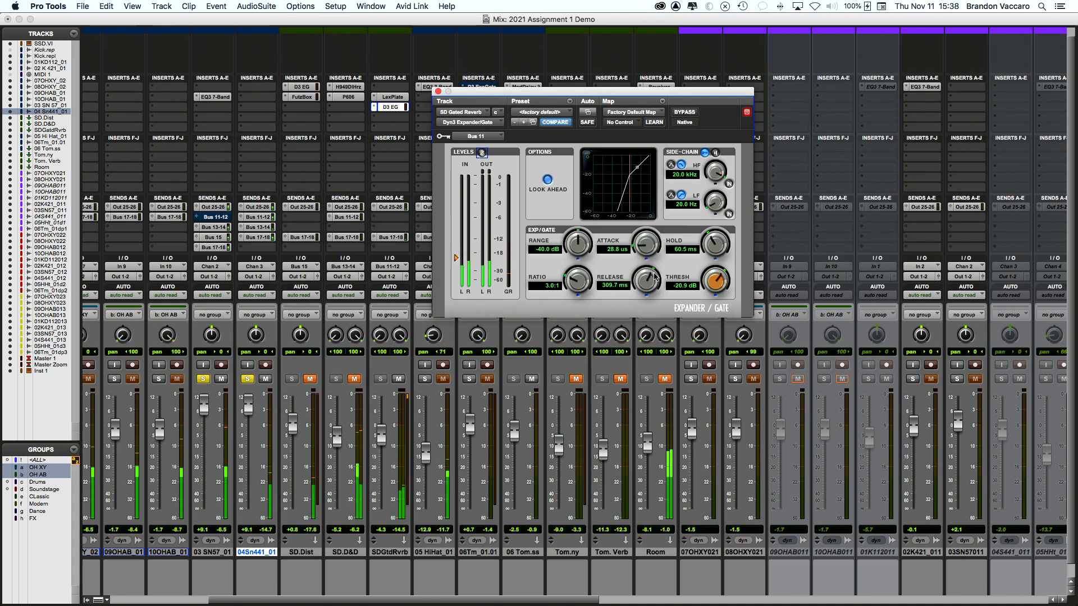
{"action": "left_click_drag", "start_coordinate": [715, 247], "coordinate": [714, 222]}
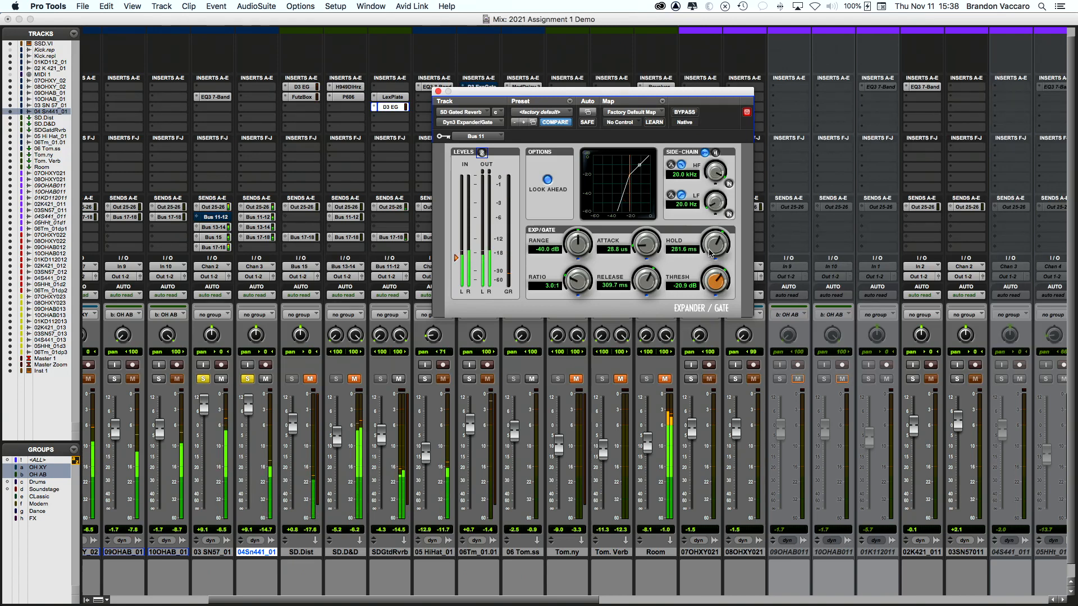
{"action": "left_click_drag", "start_coordinate": [711, 252], "coordinate": [665, 281]}
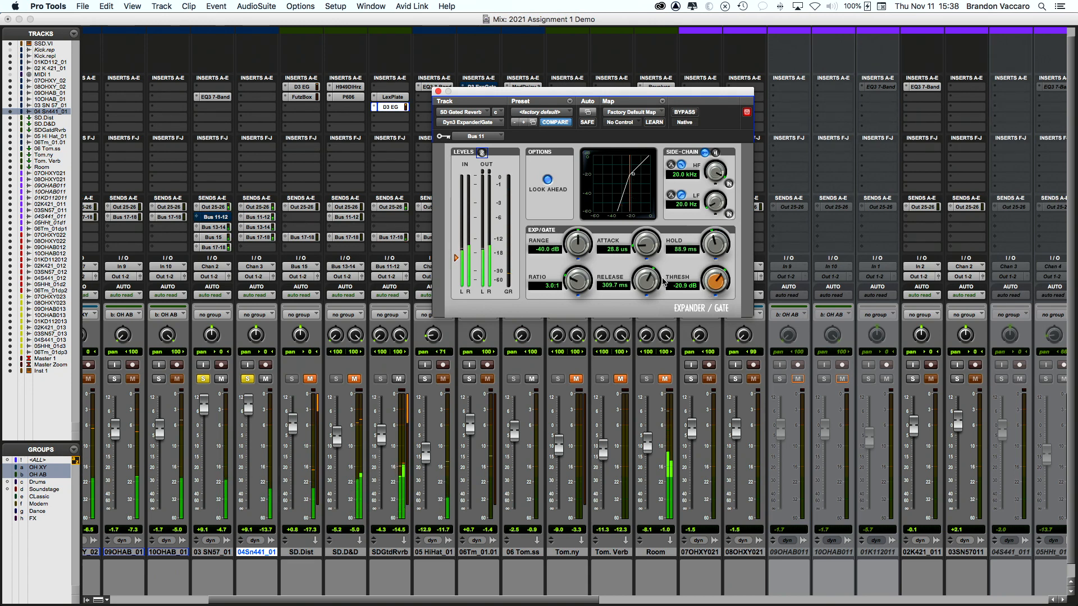
{"action": "left_click_drag", "start_coordinate": [713, 251], "coordinate": [713, 245]}
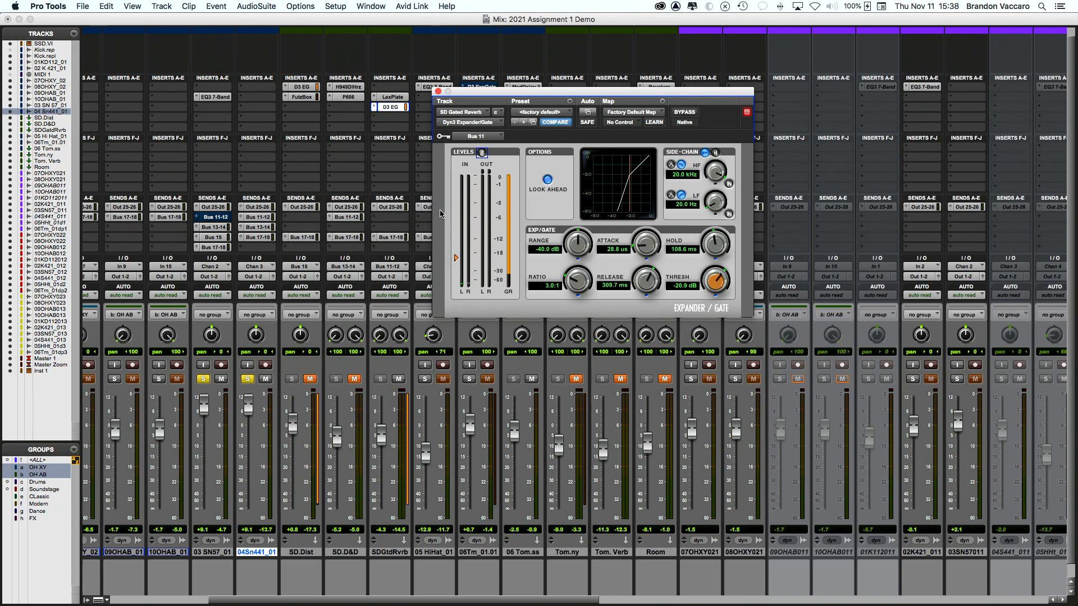
Step: Close the expander/gate window and adjust the SDGtdRvrb fader
{"action": "left_click", "coordinate": [438, 91]}
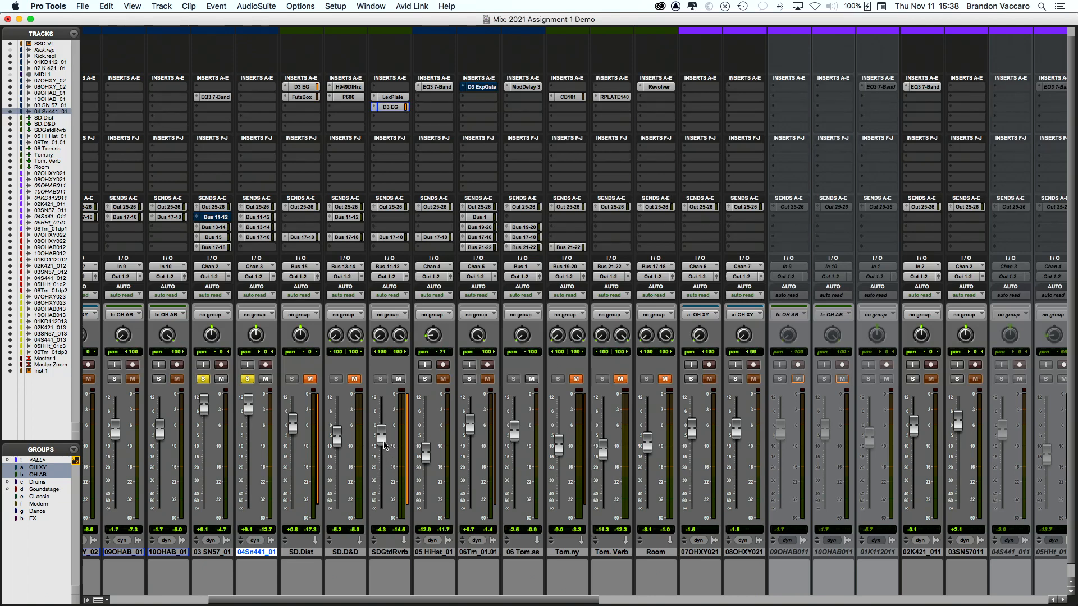
{"action": "left_click_drag", "start_coordinate": [380, 443], "coordinate": [380, 426]}
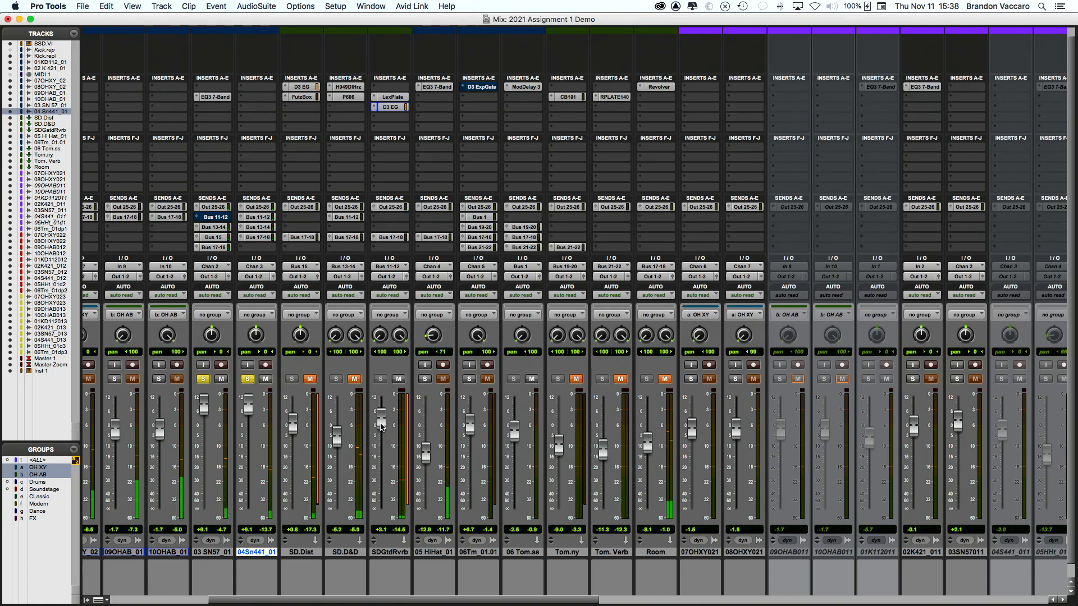
{"action": "left_click_drag", "start_coordinate": [380, 427], "coordinate": [382, 444]}
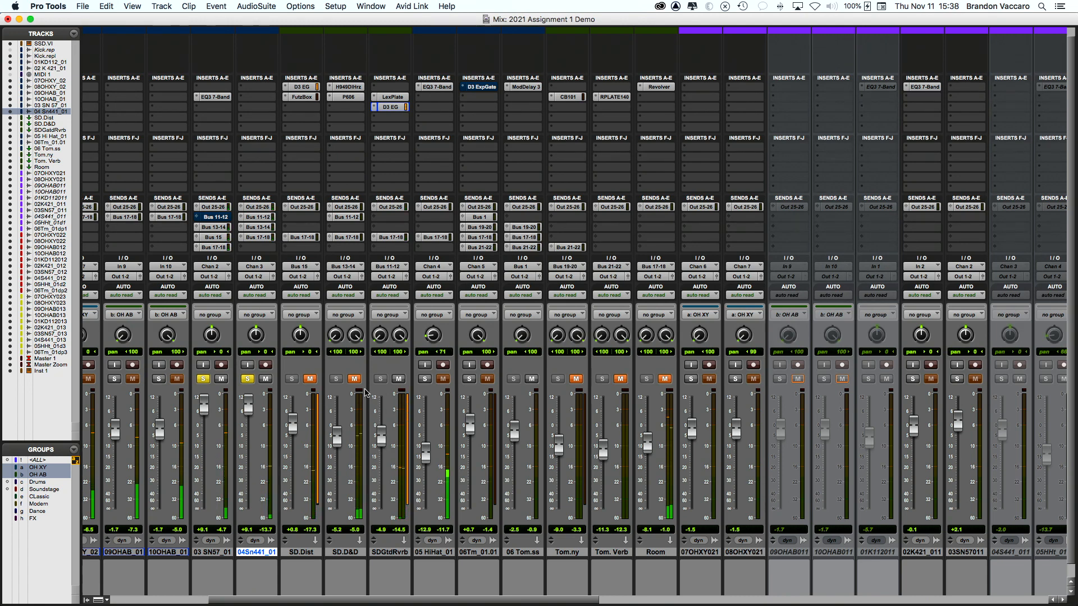
Step: Clear both snare solos and compare SDGtdRvrb muted and unmuted, settling its level near -2.7 dB
{"action": "left_click", "coordinate": [248, 379], "text": "alt"}
{"action": "scroll", "coordinate": [244, 399], "scroll_direction": "left", "scroll_amount": 5}
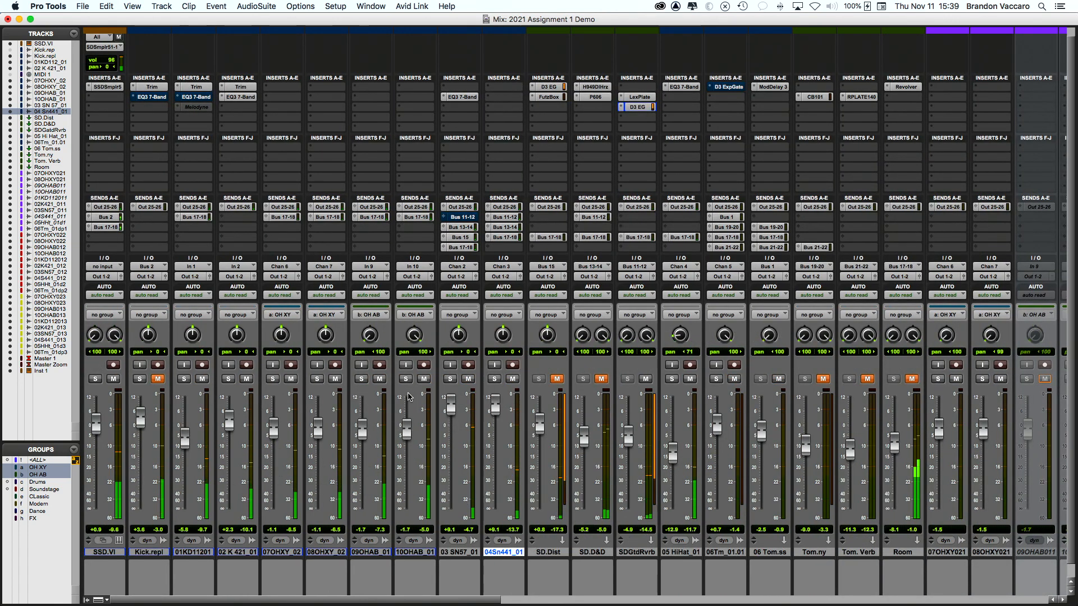
{"action": "scroll", "coordinate": [409, 394], "scroll_direction": "right", "scroll_amount": 1}
{"action": "scroll", "coordinate": [409, 395], "scroll_direction": "right", "scroll_amount": 1}
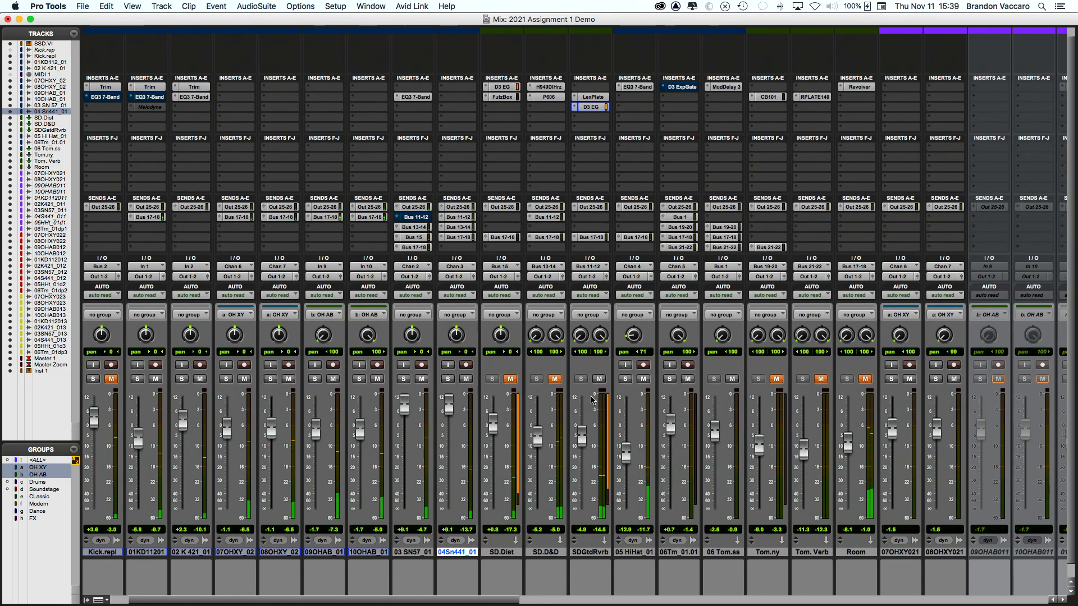
{"action": "left_click", "coordinate": [599, 379]}
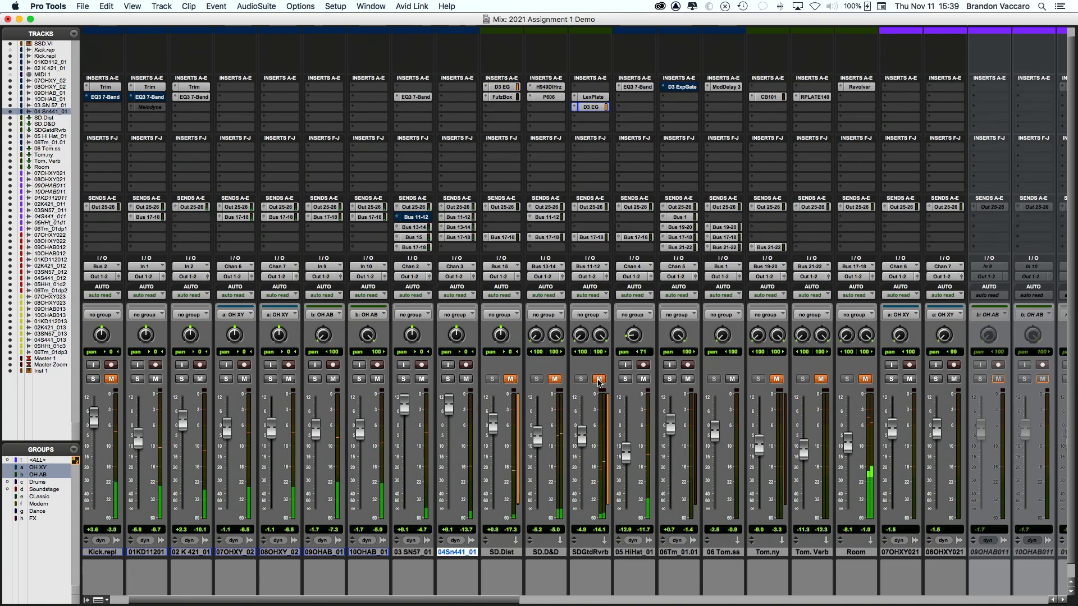
{"action": "left_click_drag", "start_coordinate": [581, 437], "coordinate": [584, 438]}
{"action": "left_click", "coordinate": [599, 379]}
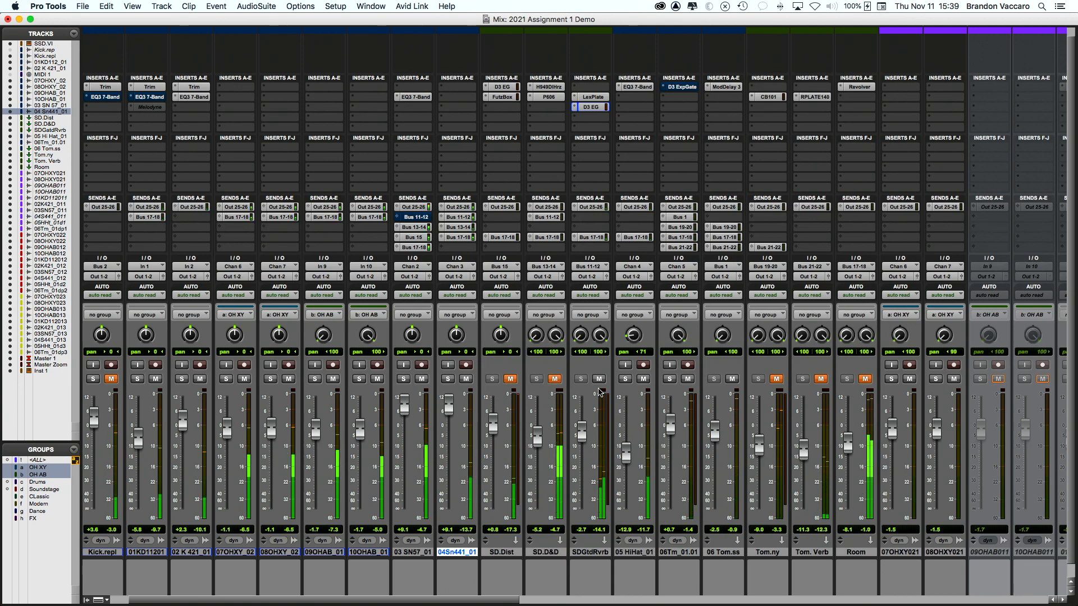
{"action": "scroll", "coordinate": [599, 392], "scroll_direction": "up", "scroll_amount": 1}
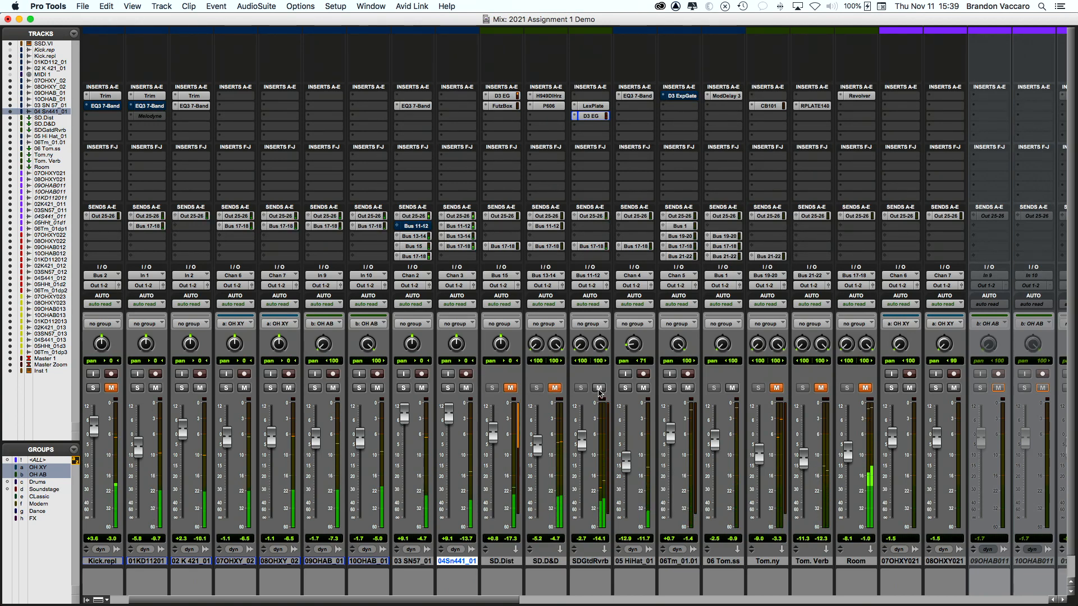
Step: Raise the SDGtdRvrb level slightly
{"action": "left_click_drag", "start_coordinate": [582, 444], "coordinate": [582, 442]}
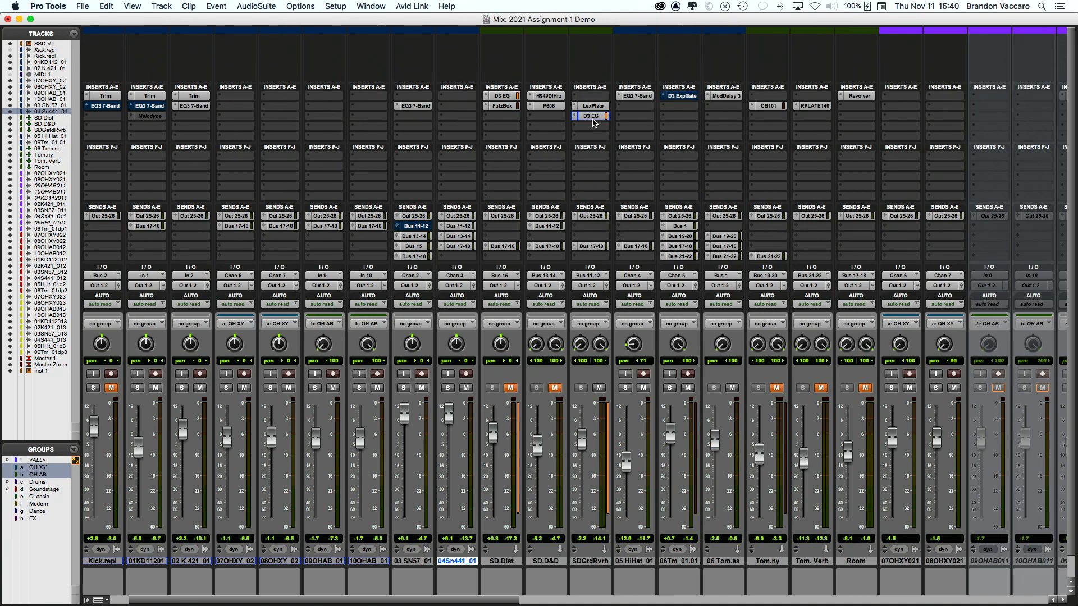
{"action": "scroll", "coordinate": [594, 122], "scroll_direction": "right", "scroll_amount": 3}
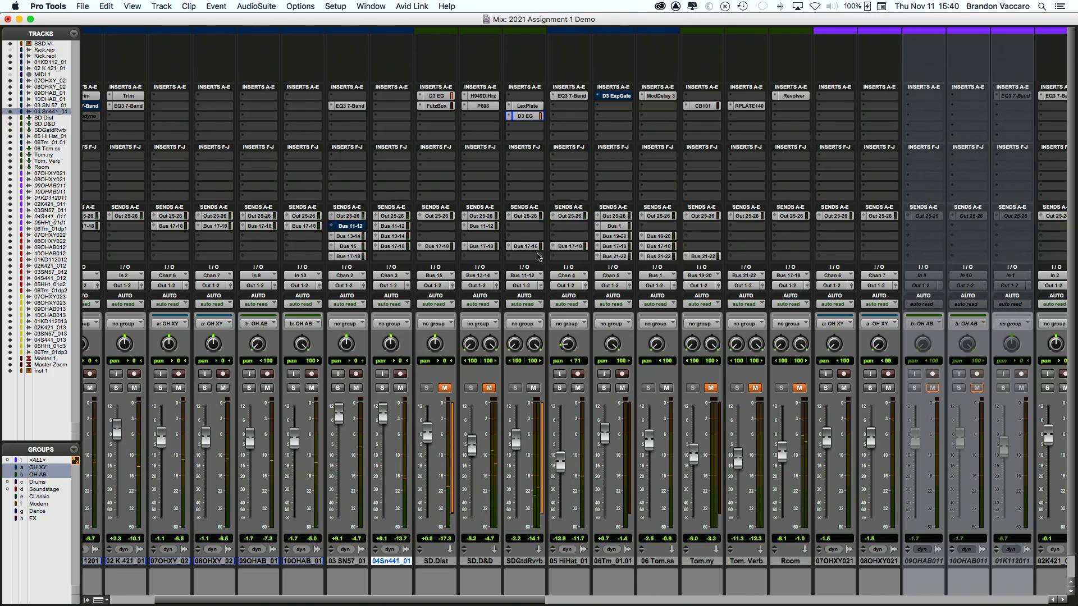
{"action": "scroll", "coordinate": [518, 307], "scroll_direction": "left", "scroll_amount": 1}
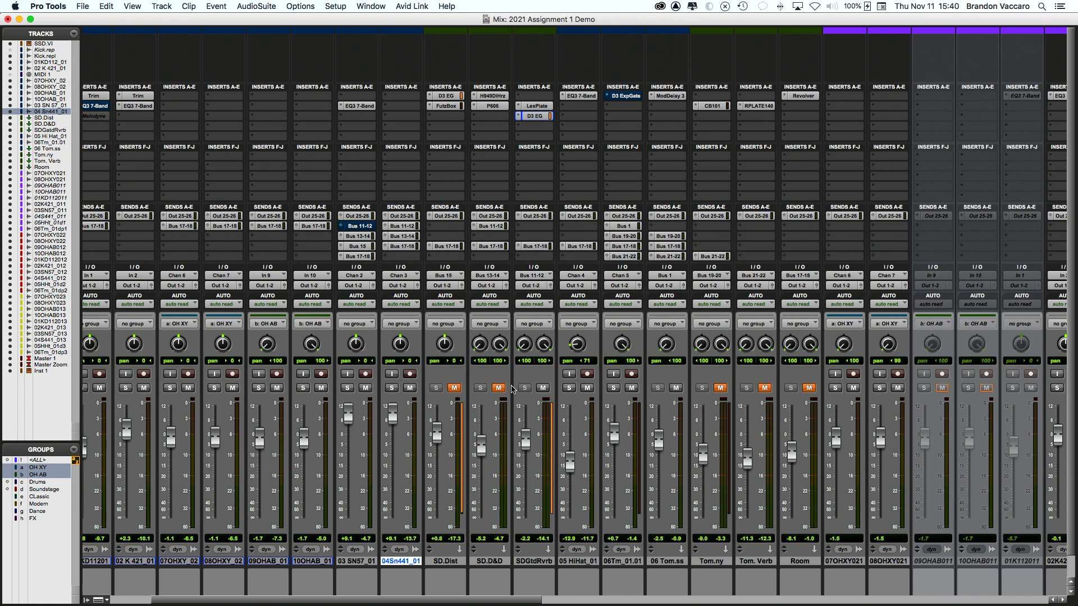
Step: Unmute SD.D&D, mute SDGtdRvrb, and open SD.D&D's H949 Dual Harmonizer (ratios 1.102 and 0.908)
{"action": "left_click", "coordinate": [498, 388]}
{"action": "left_click", "coordinate": [543, 388]}
{"action": "scroll", "coordinate": [471, 586], "scroll_direction": "left", "scroll_amount": 2}
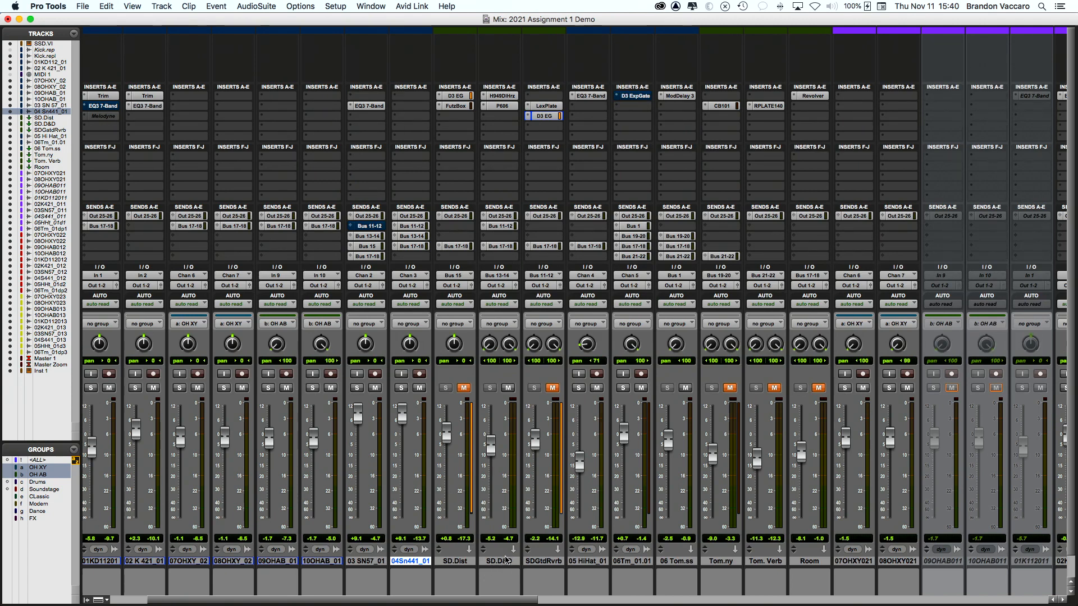
{"action": "scroll", "coordinate": [504, 269], "scroll_direction": "left", "scroll_amount": 2}
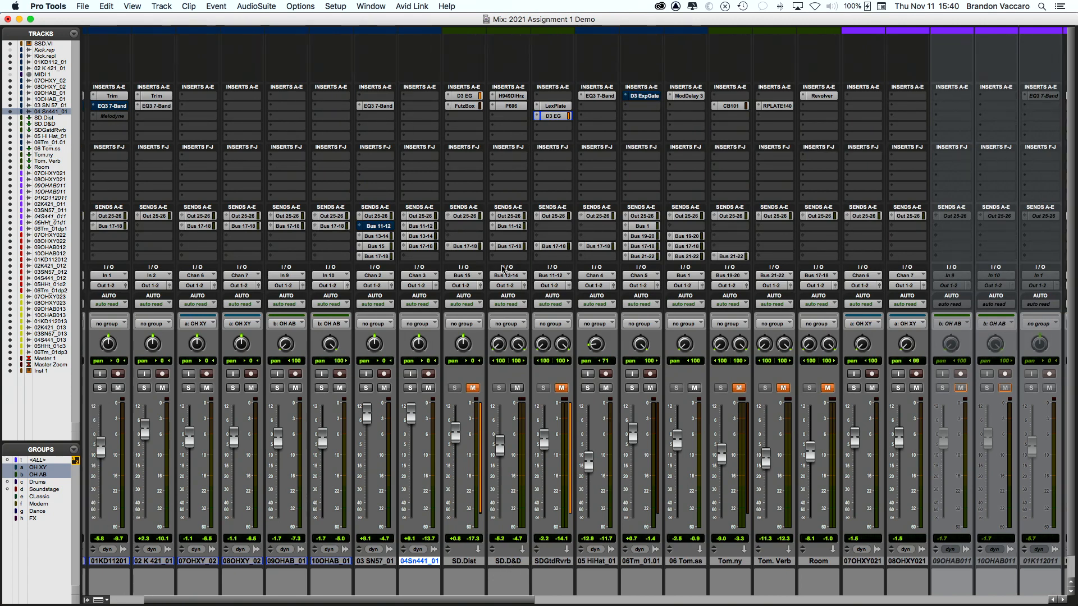
{"action": "left_click", "coordinate": [519, 96]}
{"action": "left_click_drag", "start_coordinate": [522, 94], "coordinate": [337, 141]}
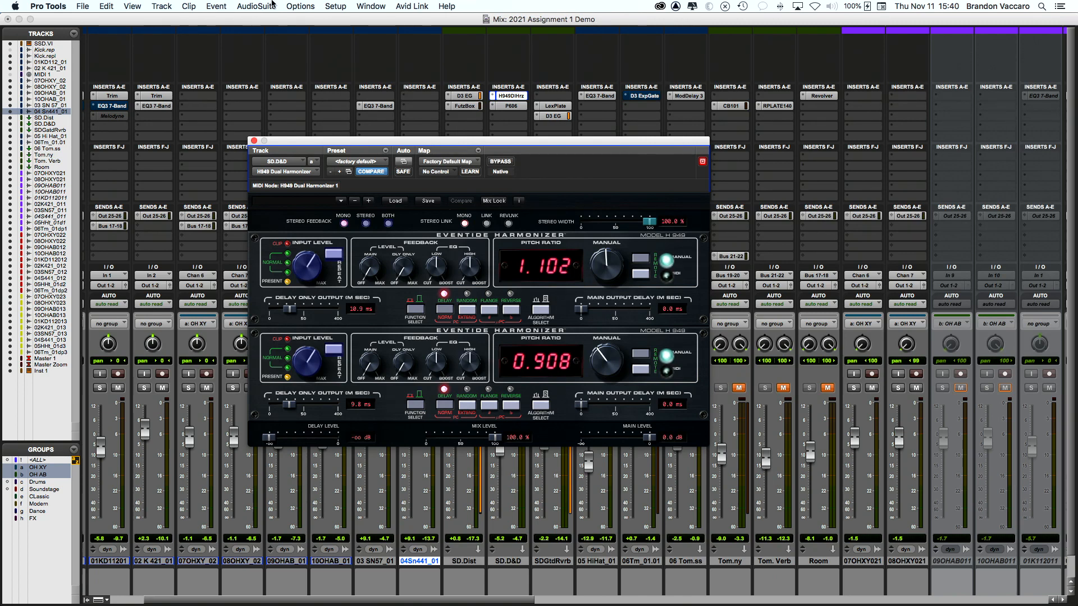
{"action": "mouse_move", "coordinate": [484, 142]}
{"action": "left_mouse_down"}
{"action": "mouse_move", "coordinate": [480, 155]}
{"action": "mouse_move", "coordinate": [501, 145]}
{"action": "left_mouse_up"}
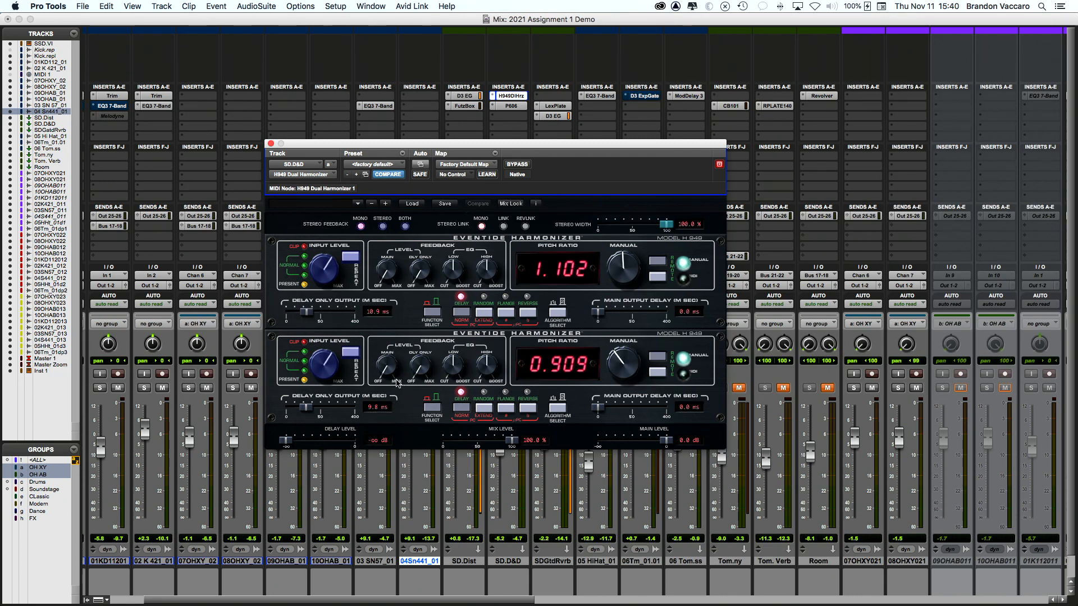
{"action": "left_click_drag", "start_coordinate": [319, 145], "coordinate": [422, 126]}
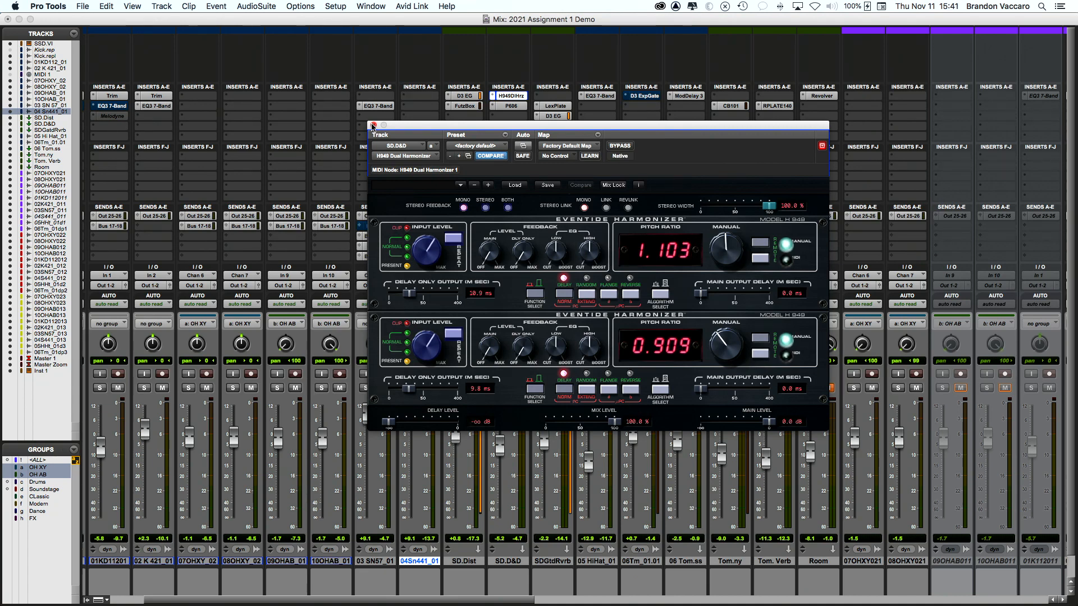
Step: Close the harmonizer and set SD.D&D to 0 dB, then about +2.8 dB, and stop playback
{"action": "left_click", "coordinate": [374, 125]}
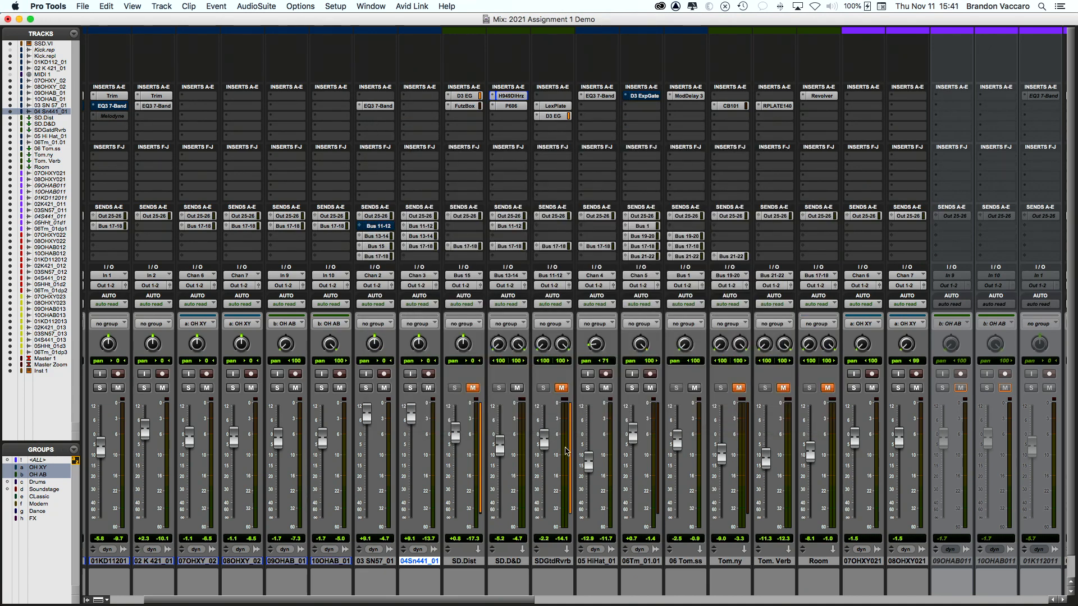
{"action": "left_click", "coordinate": [500, 449], "text": "alt"}
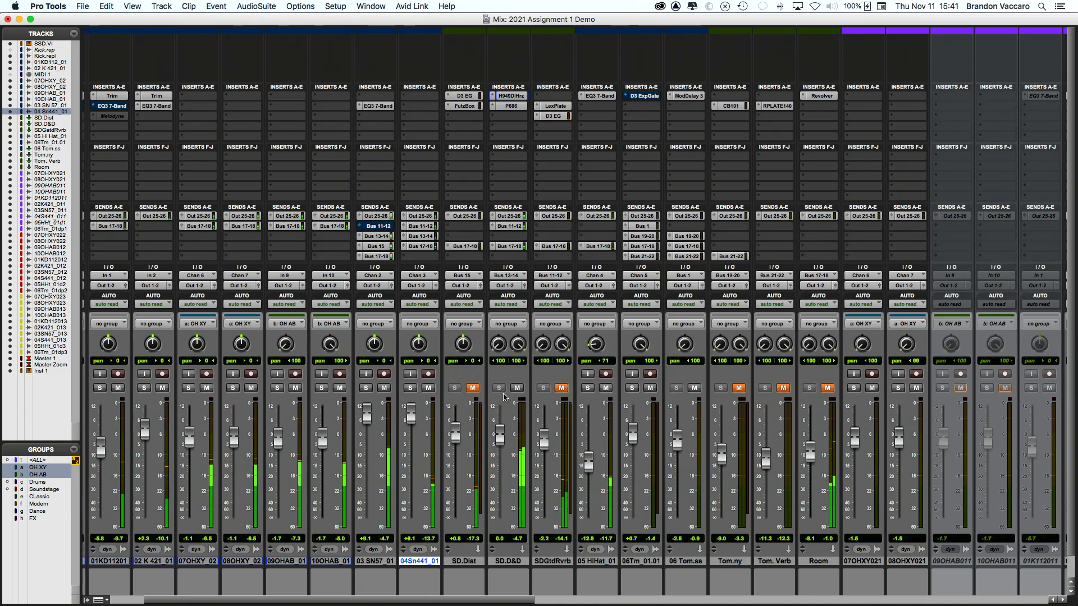
{"action": "left_click_drag", "start_coordinate": [500, 443], "coordinate": [501, 431]}
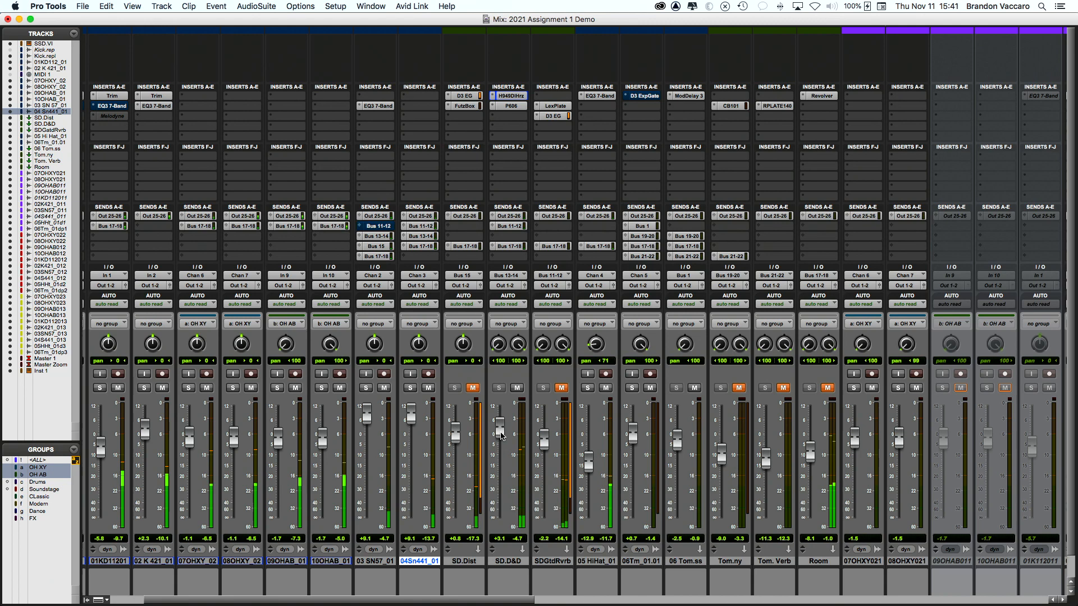
{"action": "key", "text": "space"}
Step: Bypass P606 on SD.D&D and play with 04Sn441_01 soloed
{"action": "left_click", "coordinate": [506, 106], "text": "super"}
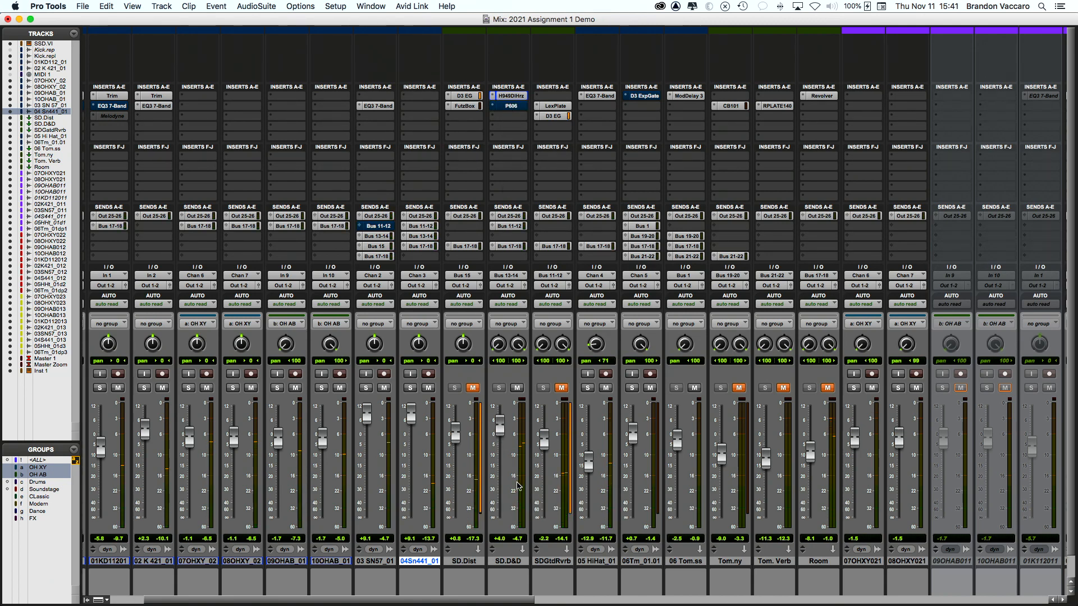
{"action": "left_click", "coordinate": [410, 388]}
{"action": "key", "text": "space"}
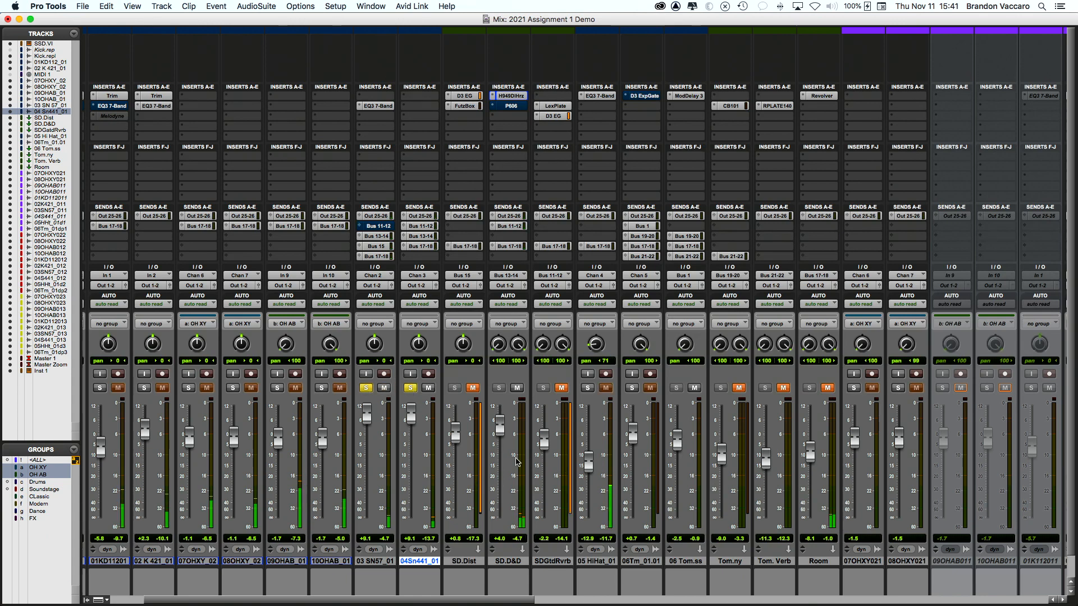
Step: Reset SD.D&D to 0 dB, then trim it to -0.9 dB
{"action": "left_click", "coordinate": [498, 426], "text": "alt"}
{"action": "scroll", "coordinate": [510, 484], "scroll_direction": "left", "scroll_amount": 1}
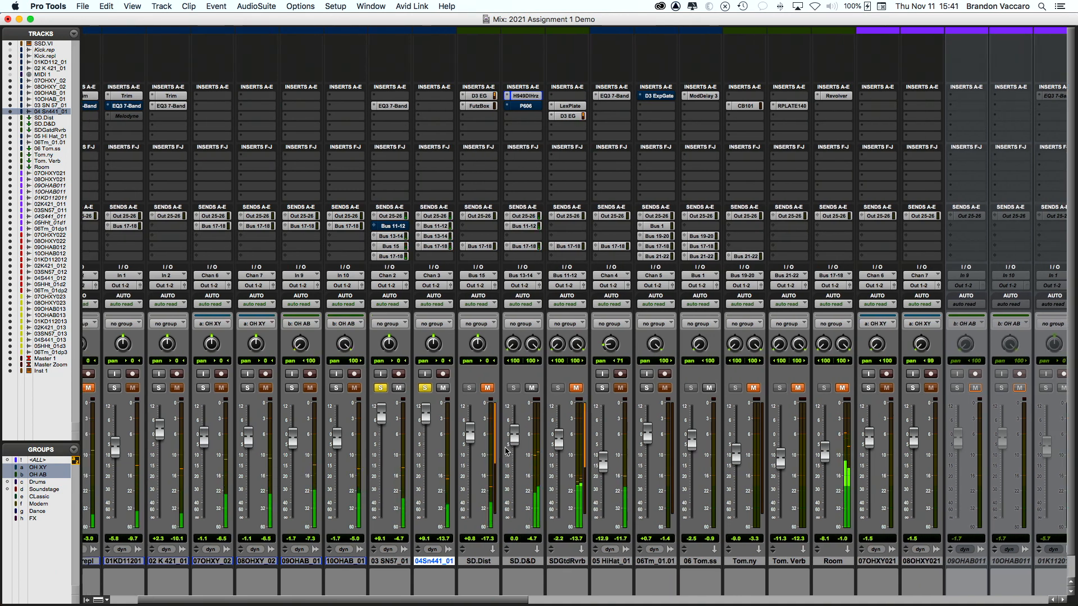
{"action": "left_click_drag", "start_coordinate": [517, 442], "coordinate": [517, 444]}
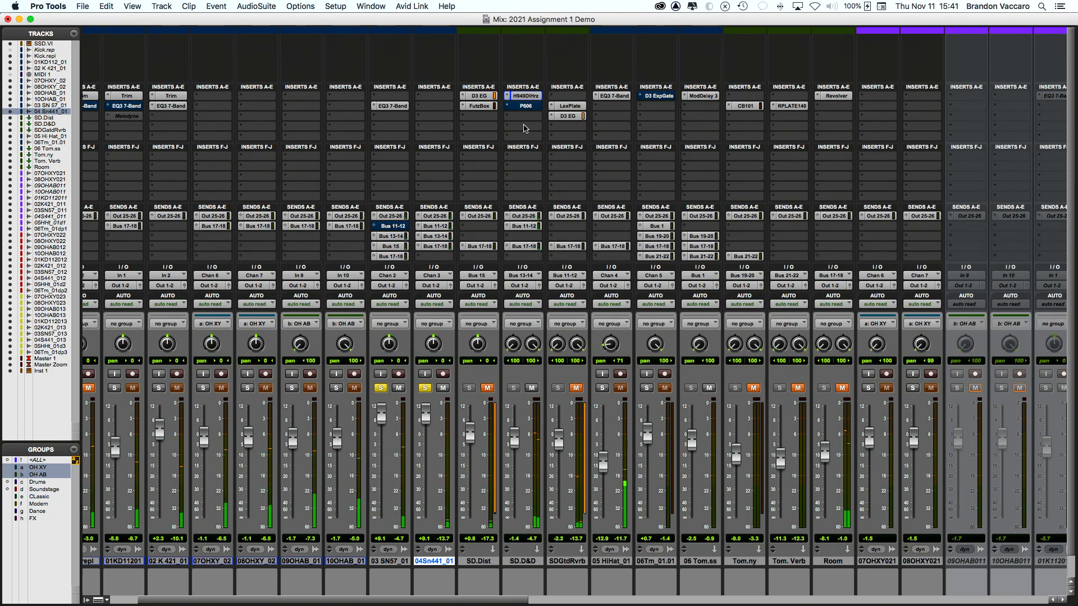
{"action": "scroll", "coordinate": [517, 129], "scroll_direction": "right", "scroll_amount": 5}
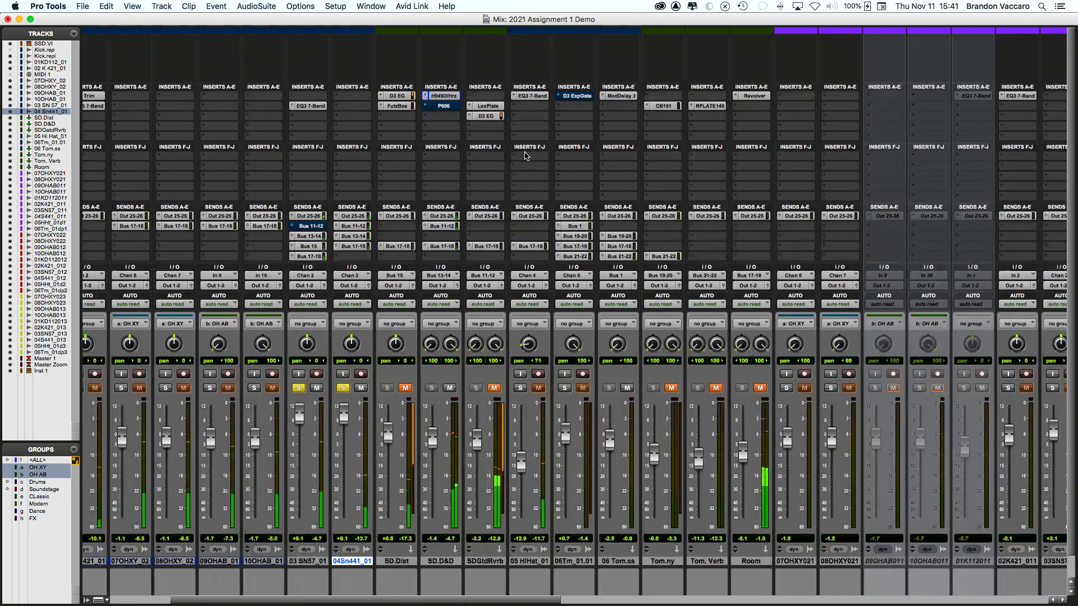
Step: Unsolo both snare tracks and compare the mix with SD.D&D muted and unmuted
{"action": "left_click", "coordinate": [343, 388]}
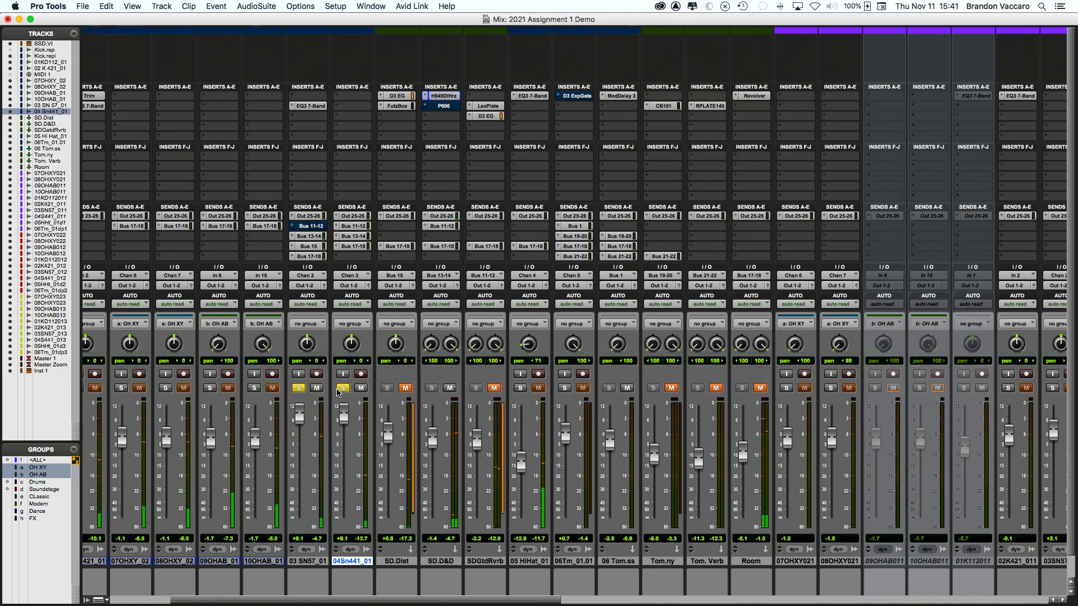
{"action": "left_click", "coordinate": [299, 388]}
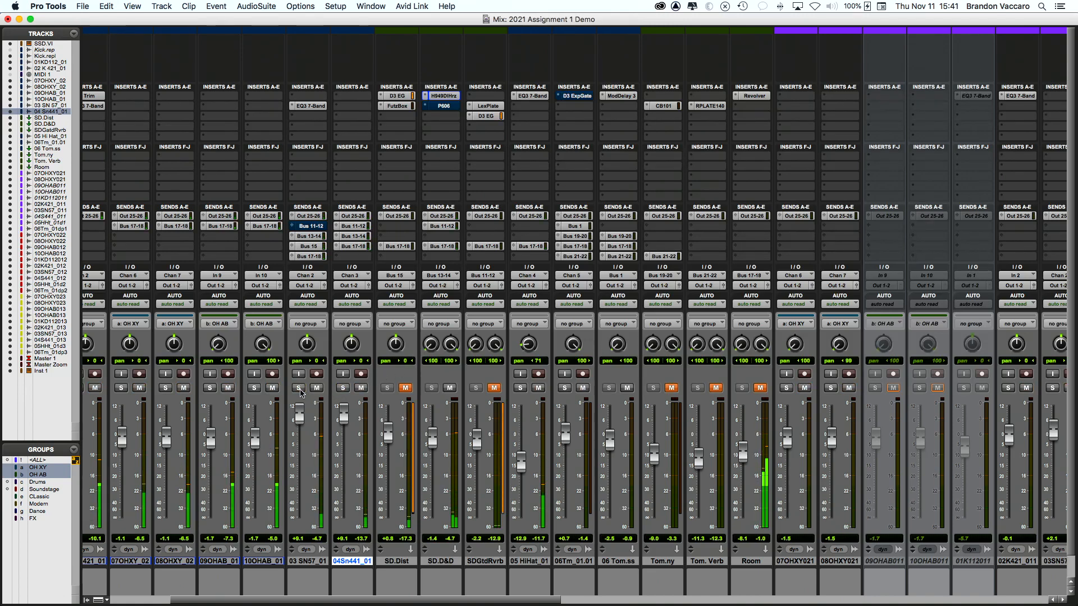
{"action": "left_click", "coordinate": [449, 388]}
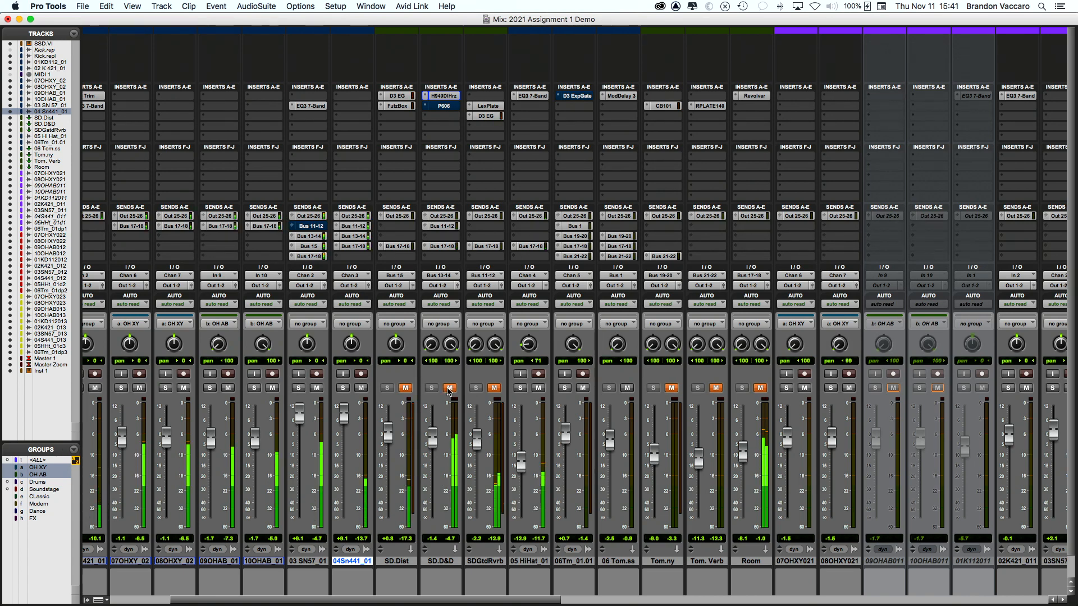
{"action": "left_click", "coordinate": [449, 387]}
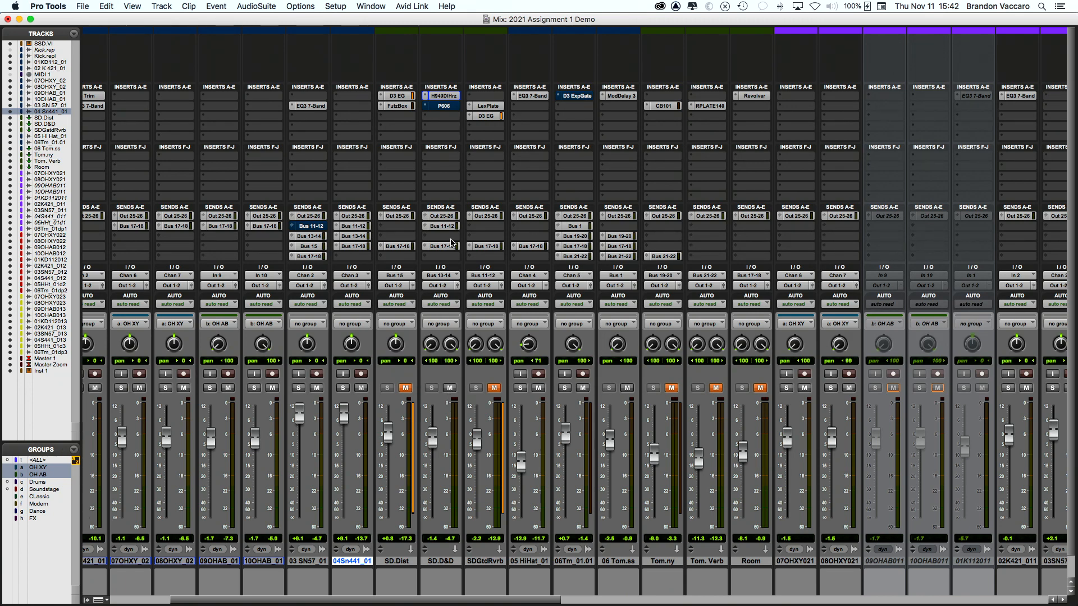
Step: Check SD.D&D's Bus 11-12 send and lower SDGtdRvrb to -3.3 dB
{"action": "scroll", "coordinate": [440, 242], "scroll_direction": "left", "scroll_amount": 1}
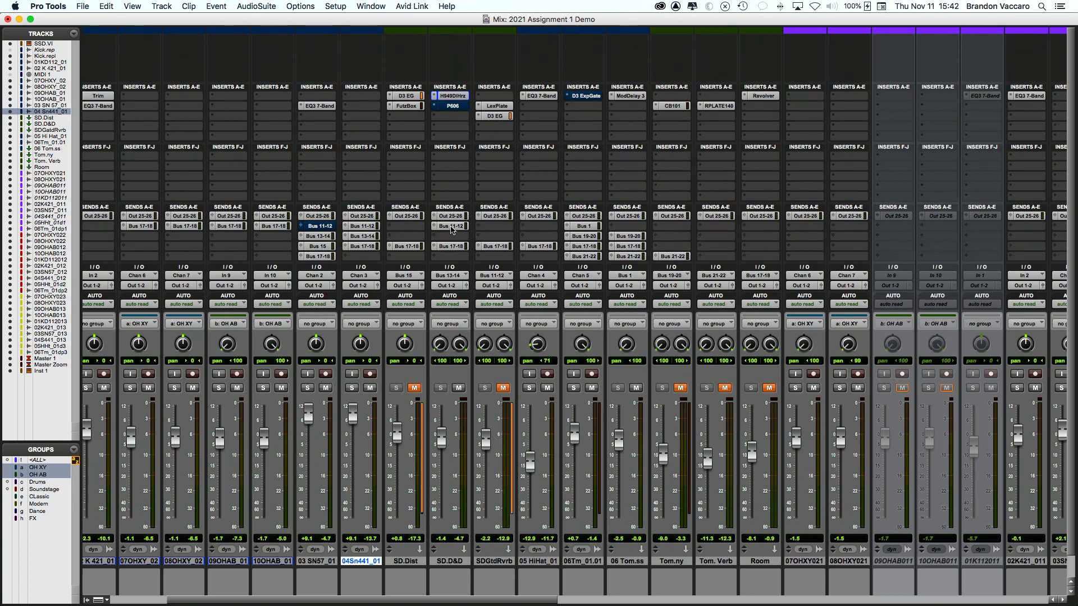
{"action": "left_click", "coordinate": [457, 227]}
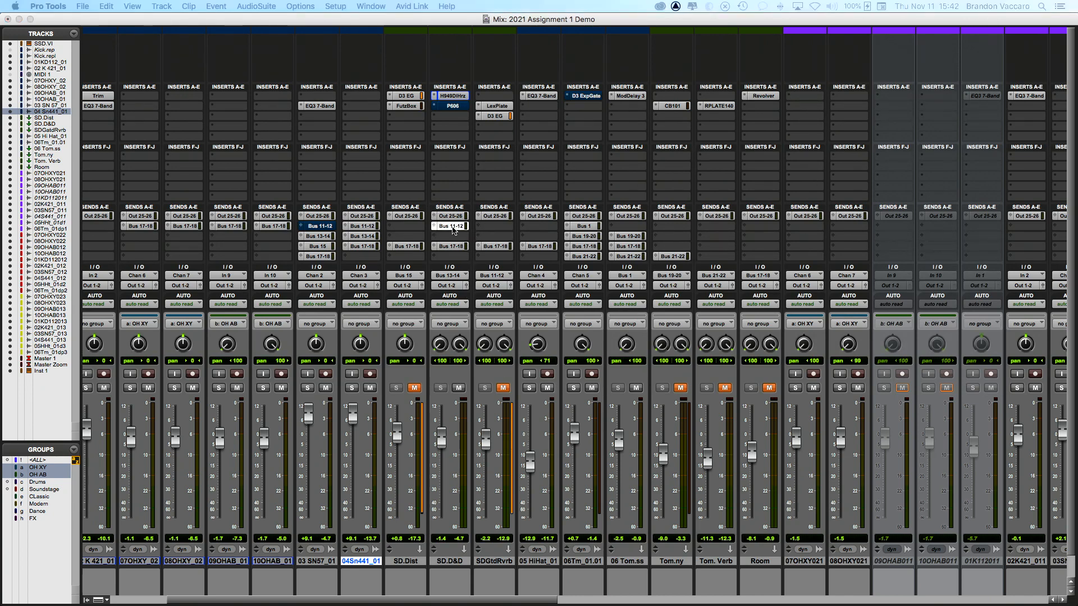
{"action": "key", "text": "super+w"}
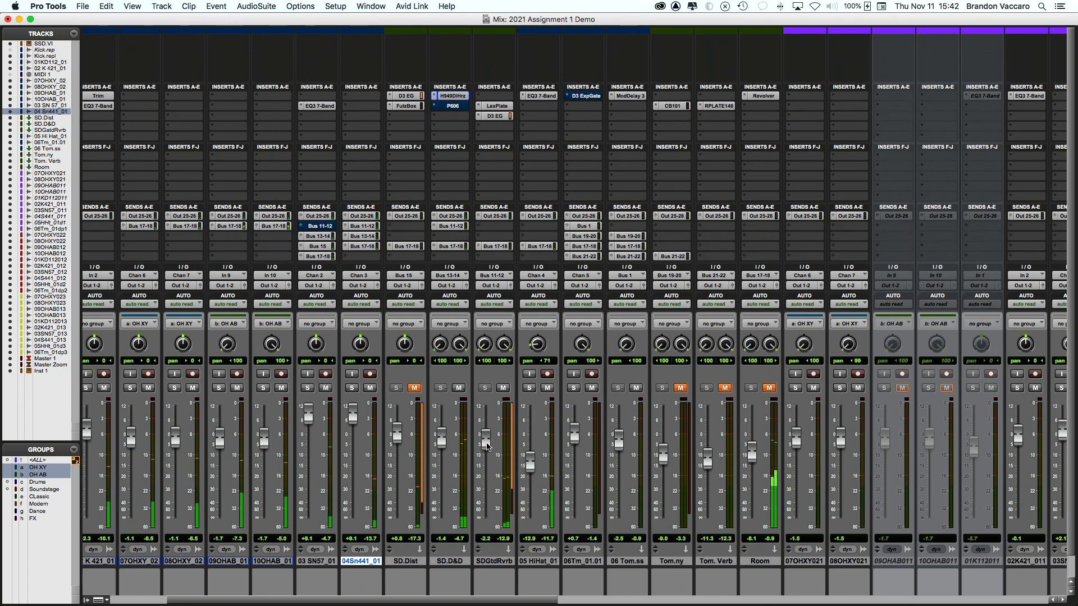
{"action": "left_click_drag", "start_coordinate": [486, 444], "coordinate": [486, 448]}
Step: Unmute SD.D&D and SDGtdRvrb, and re-enable SD.D&D's P606 EQ
{"action": "scroll", "coordinate": [513, 398], "scroll_direction": "down", "scroll_amount": 1}
{"action": "scroll", "coordinate": [514, 398], "scroll_direction": "left", "scroll_amount": 1}
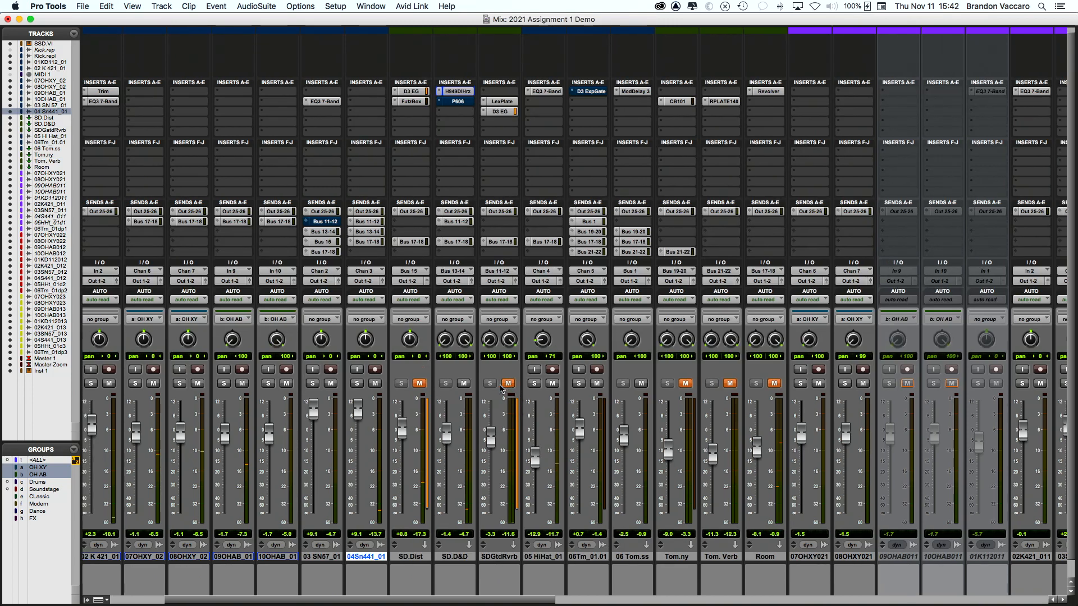
{"action": "scroll", "coordinate": [467, 386], "scroll_direction": "left", "scroll_amount": 1}
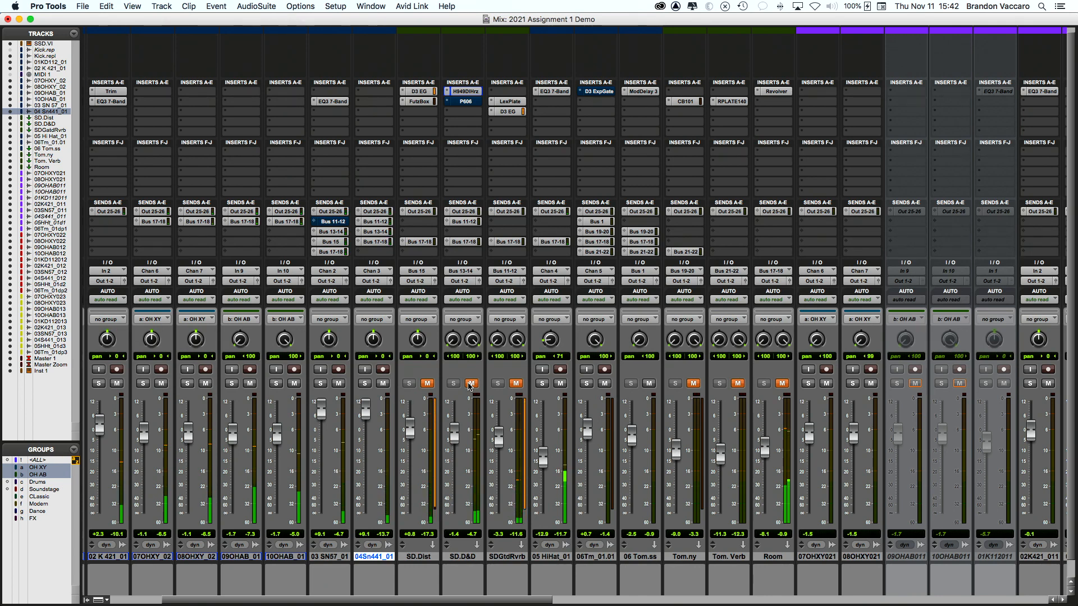
{"action": "left_click", "coordinate": [470, 384]}
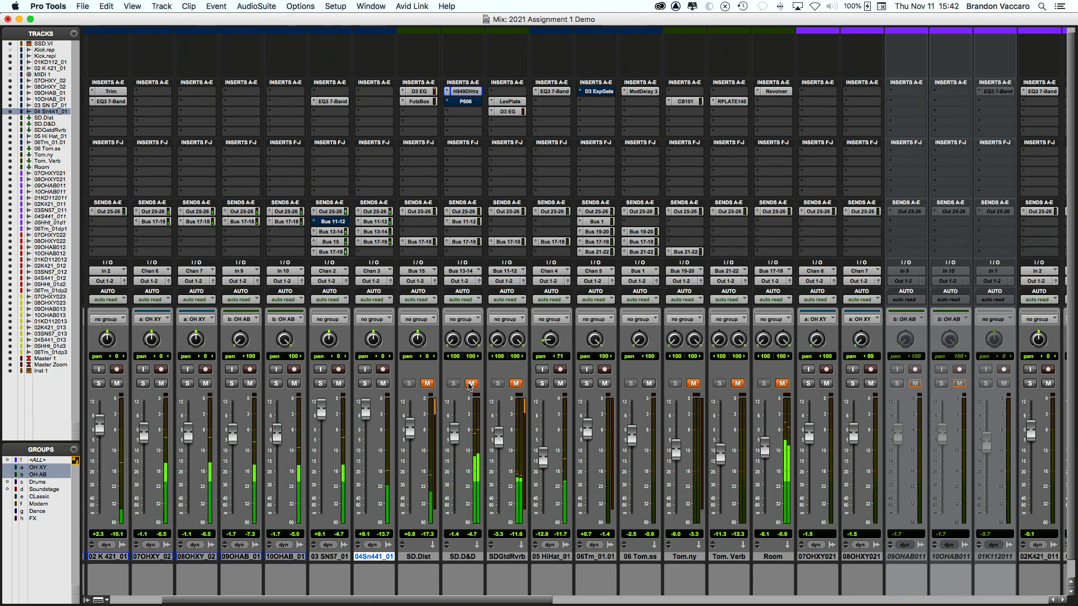
{"action": "left_click", "coordinate": [517, 384]}
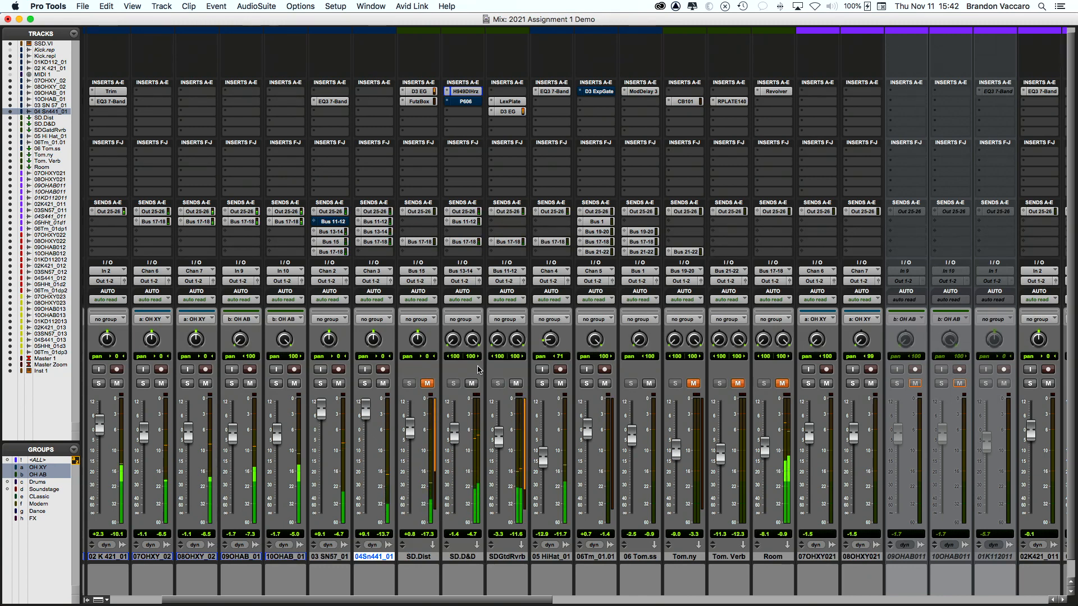
{"action": "scroll", "coordinate": [494, 270], "scroll_direction": "left", "scroll_amount": 2}
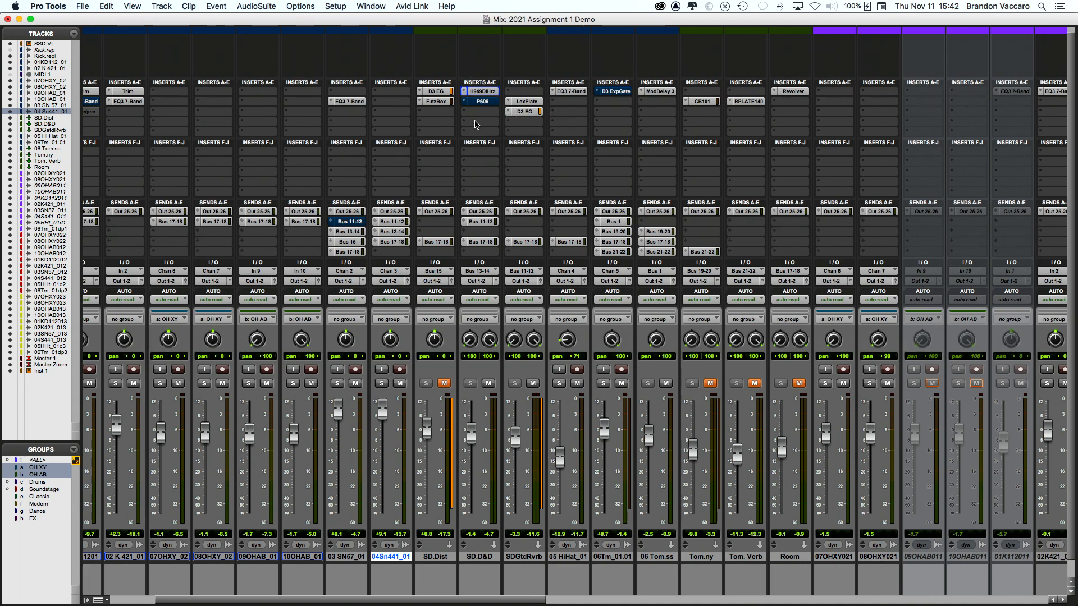
{"action": "left_click", "coordinate": [480, 102], "text": "super"}
Step: Widen the 160 Hz band's Q on SD.D&D's P606 EQ to 0.77, then close it
{"action": "left_click", "coordinate": [482, 102]}
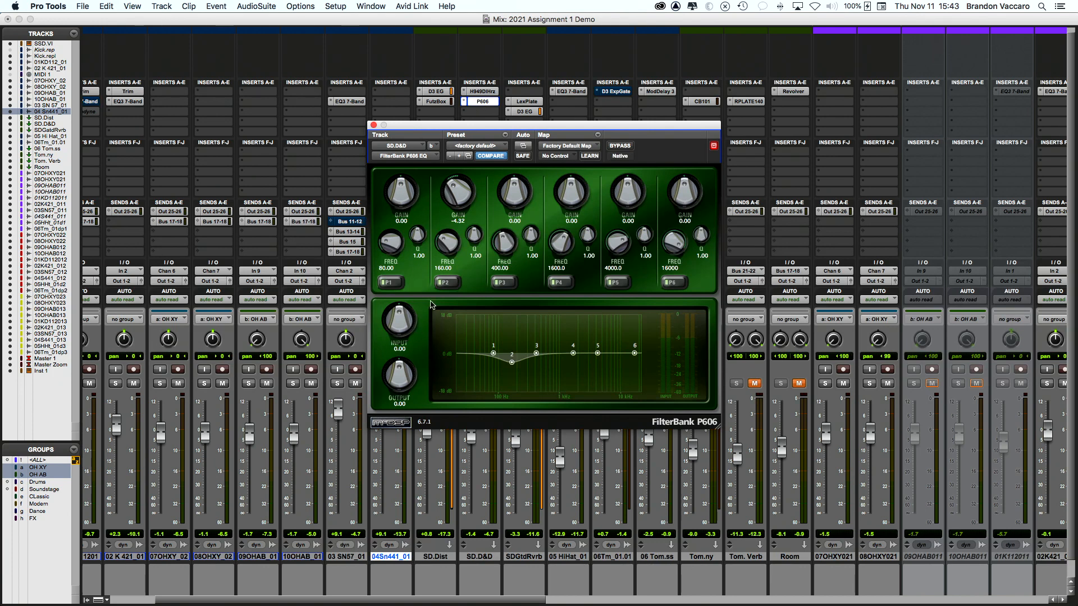
{"action": "scroll", "coordinate": [347, 194], "scroll_direction": "left", "scroll_amount": 1}
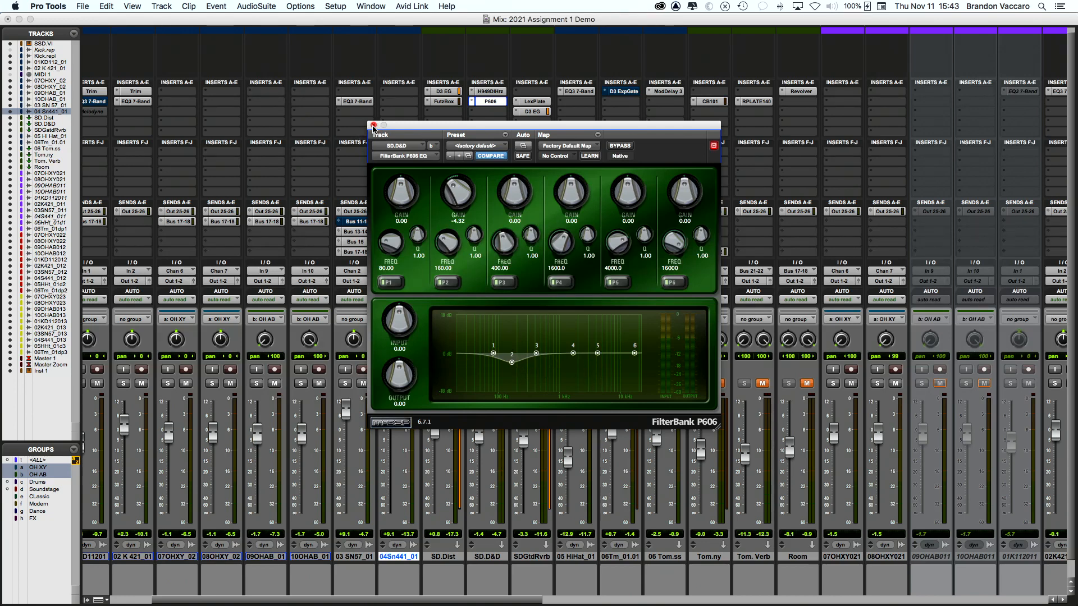
{"action": "left_click_drag", "start_coordinate": [471, 235], "coordinate": [469, 240]}
{"action": "left_click", "coordinate": [357, 112]}
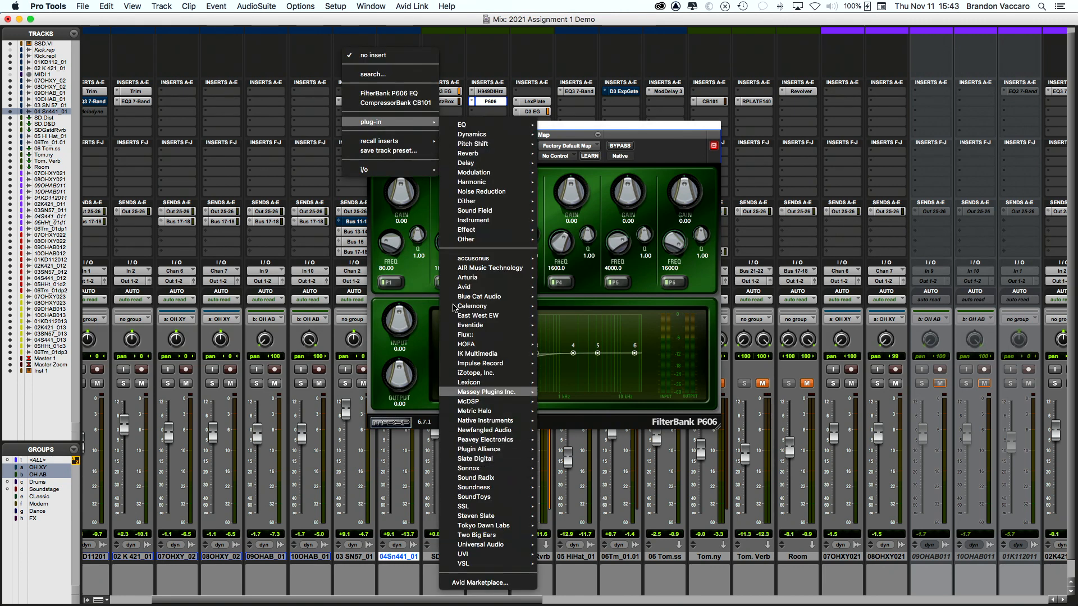
{"action": "left_click", "coordinate": [488, 123]}
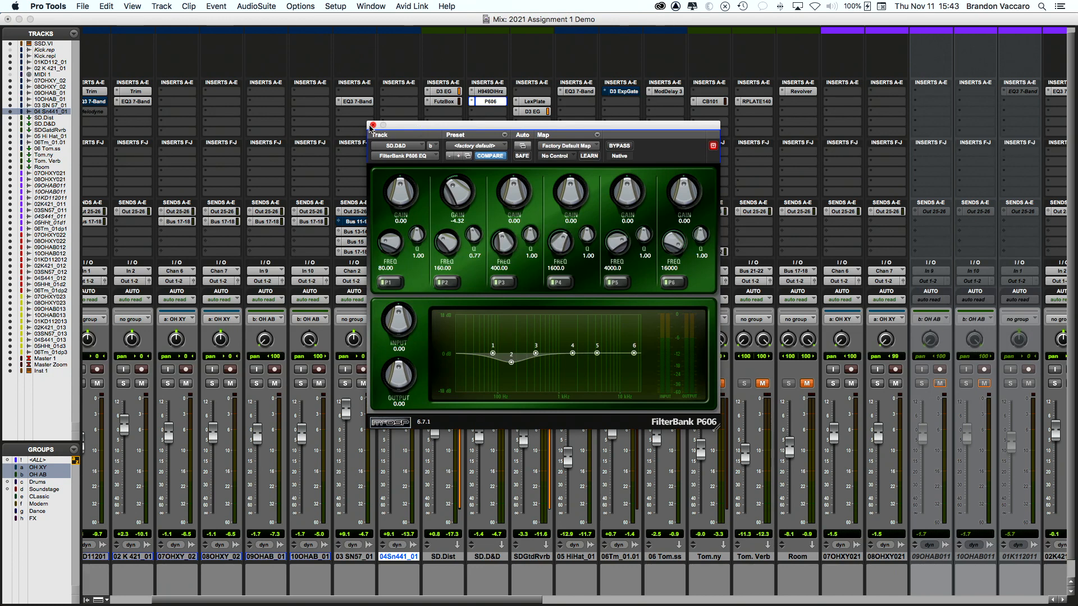
{"action": "left_click", "coordinate": [373, 126]}
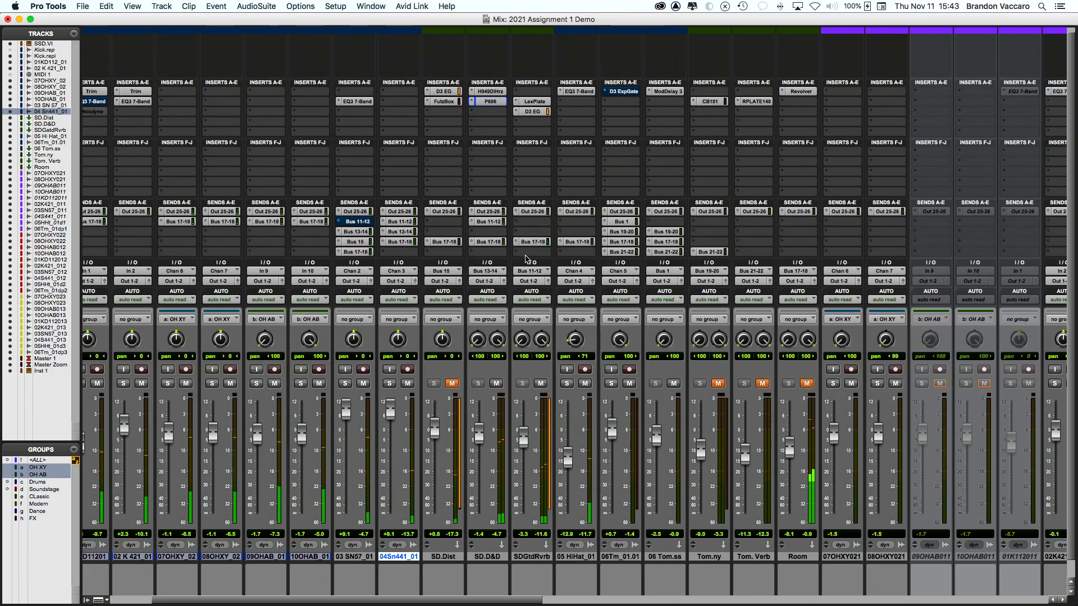
Step: Mute SDGtdRvrb, briefly muting and then unmuting SD.D&D
{"action": "left_click", "coordinate": [541, 383]}
{"action": "left_click", "coordinate": [497, 384]}
{"action": "scroll", "coordinate": [498, 384], "scroll_direction": "left", "scroll_amount": 3}
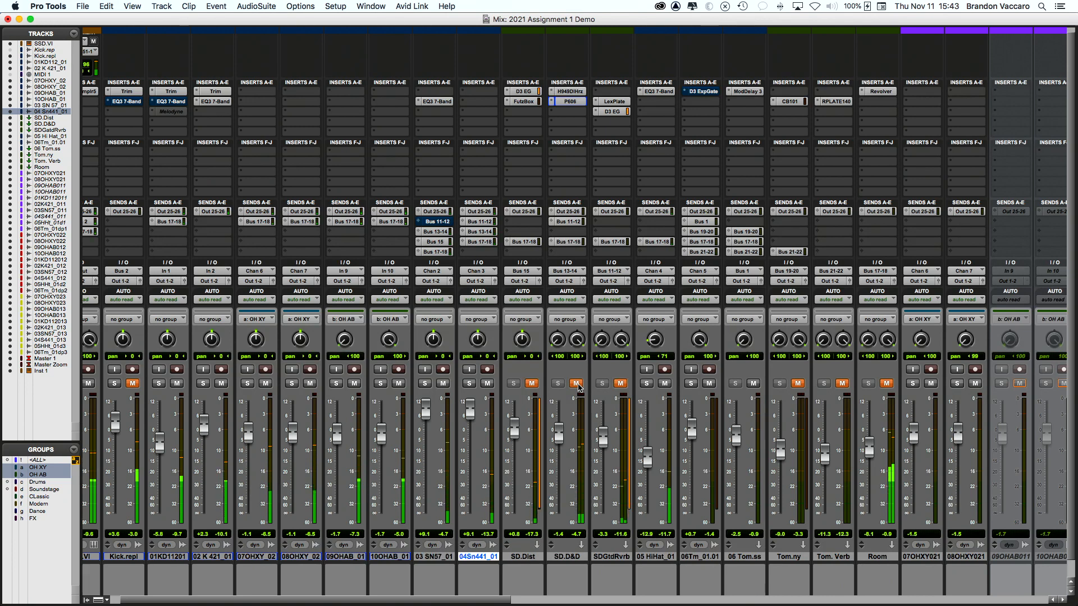
{"action": "left_click", "coordinate": [577, 385]}
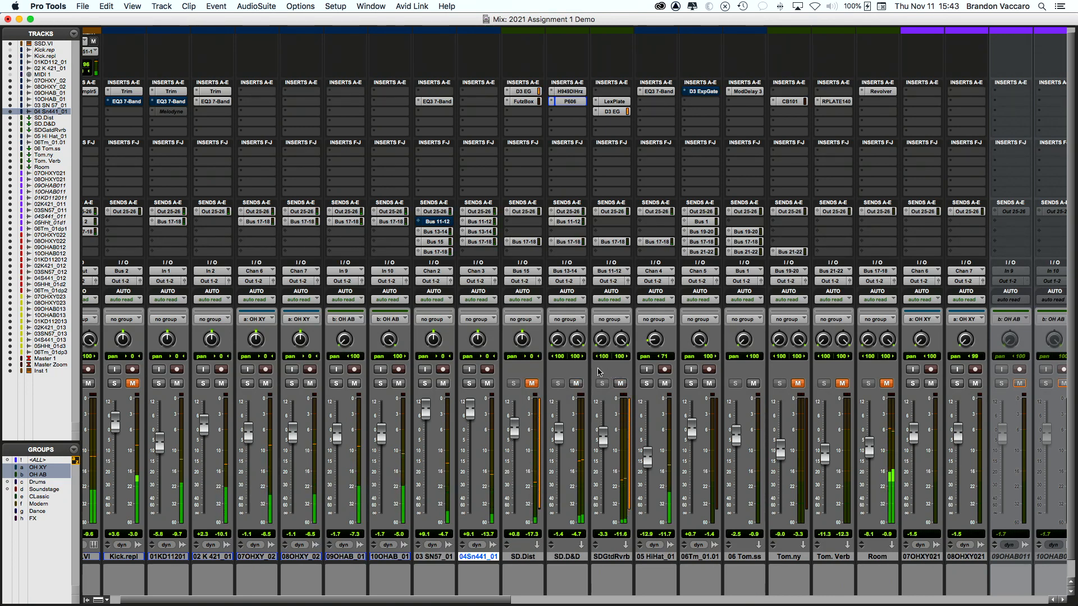
Step: Solo both snare tracks, 04Sn441_01 and 03 SN57_01
{"action": "scroll", "coordinate": [505, 370], "scroll_direction": "right", "scroll_amount": 2}
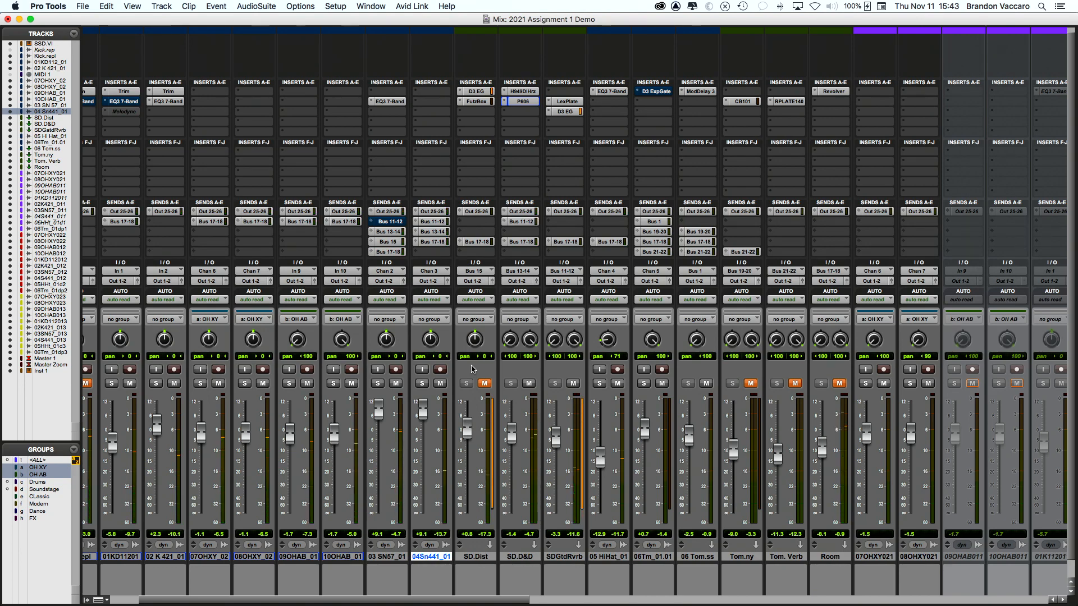
{"action": "scroll", "coordinate": [472, 369], "scroll_direction": "left", "scroll_amount": 2}
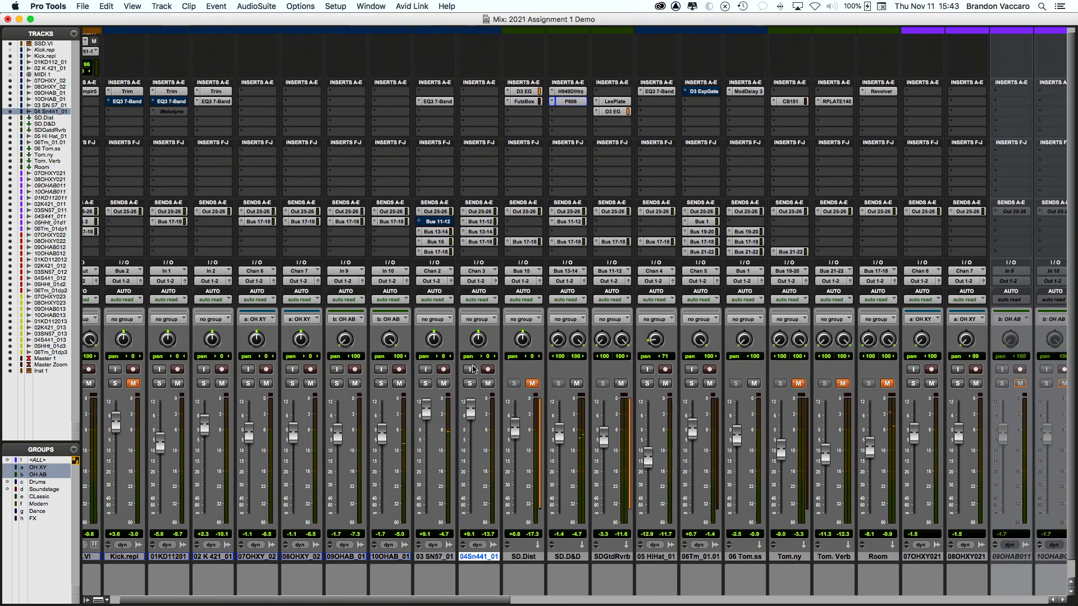
{"action": "scroll", "coordinate": [475, 368], "scroll_direction": "right", "scroll_amount": 2}
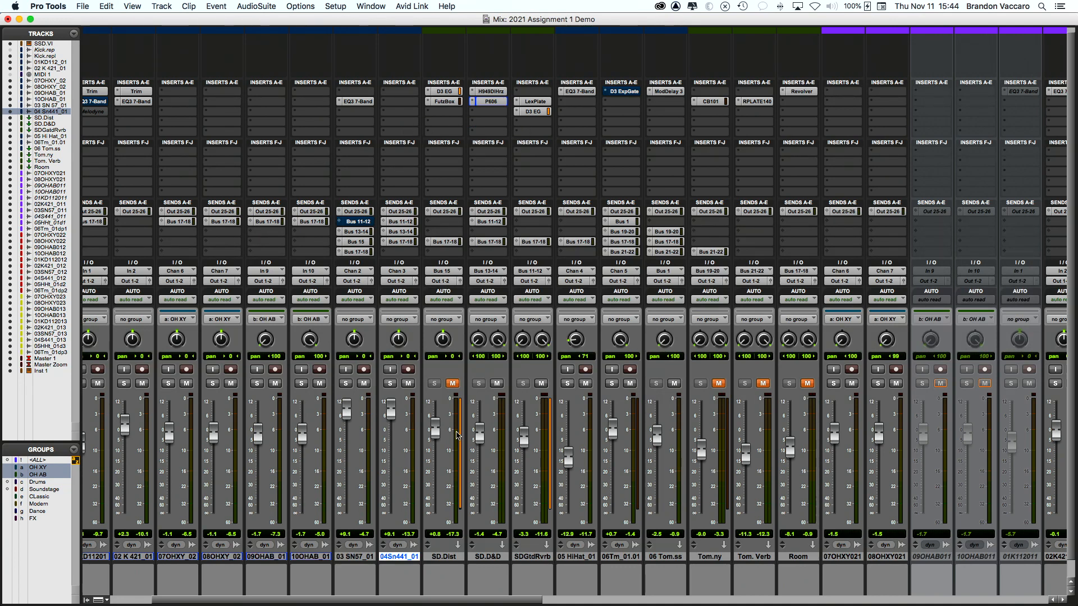
{"action": "left_click", "coordinate": [390, 383]}
{"action": "left_click", "coordinate": [347, 384]}
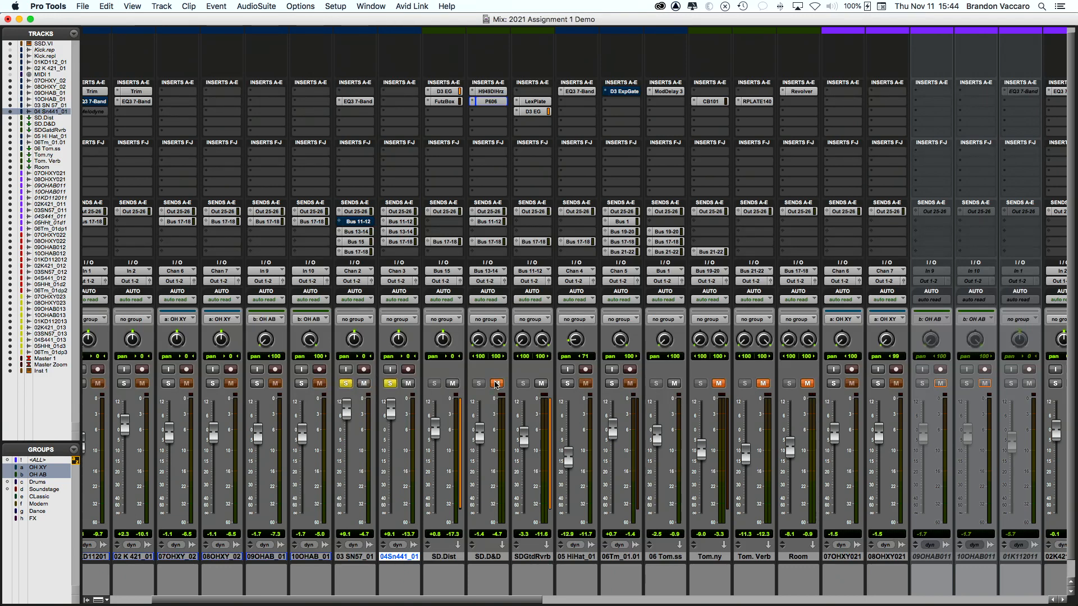
Step: Check and close SD.Dist's D3 EG gate, toggle FutzBox bypass off and on, and open FutzBox
{"action": "left_click", "coordinate": [448, 92]}
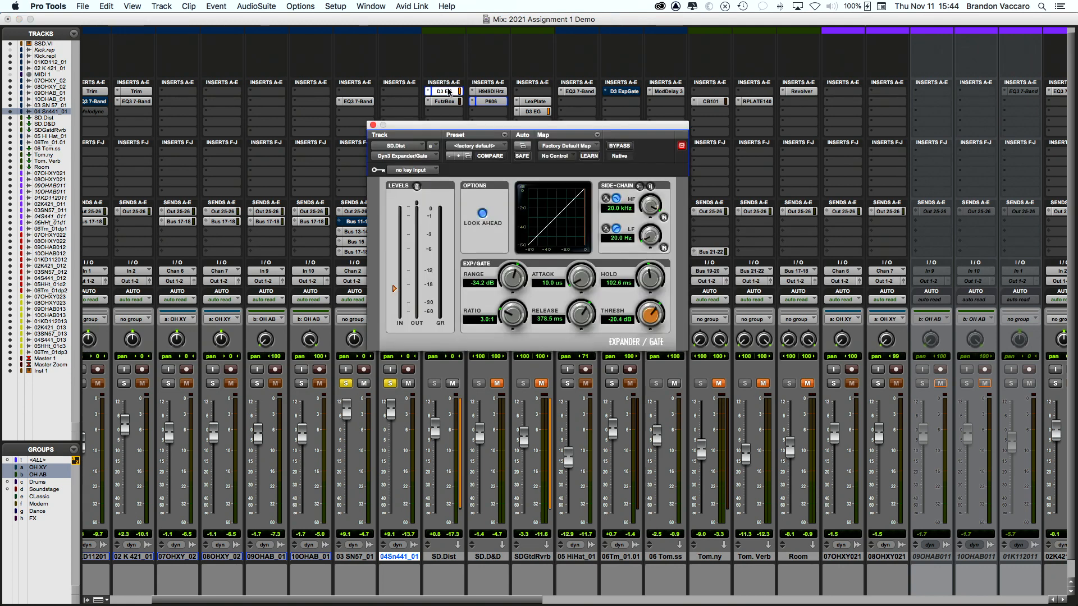
{"action": "left_click_drag", "start_coordinate": [421, 128], "coordinate": [674, 208]}
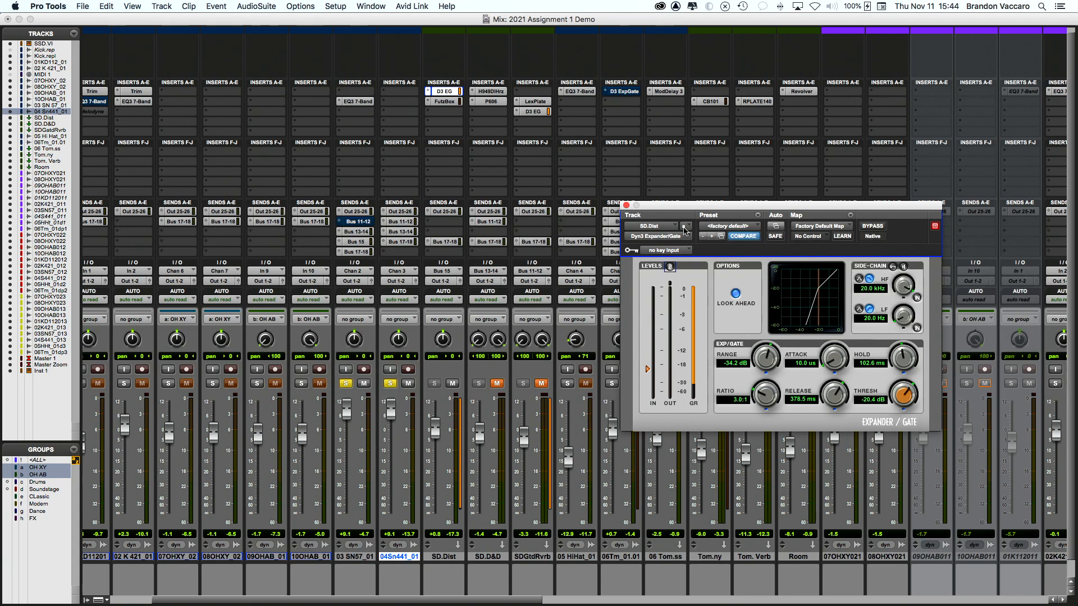
{"action": "left_click", "coordinate": [456, 101], "text": "super"}
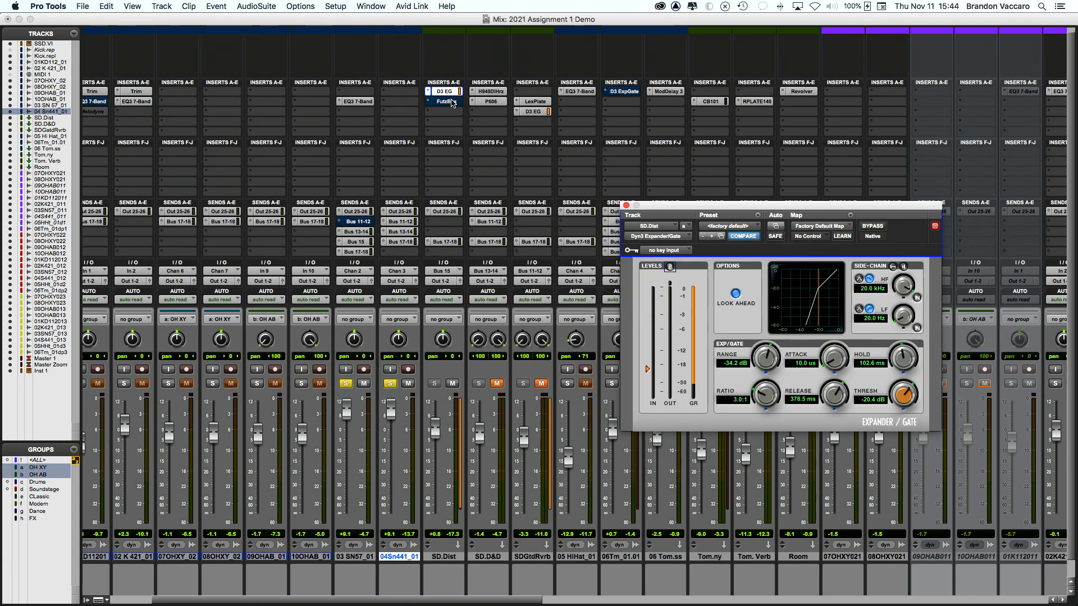
{"action": "left_click", "coordinate": [627, 205]}
{"action": "left_click", "coordinate": [441, 105], "text": "super"}
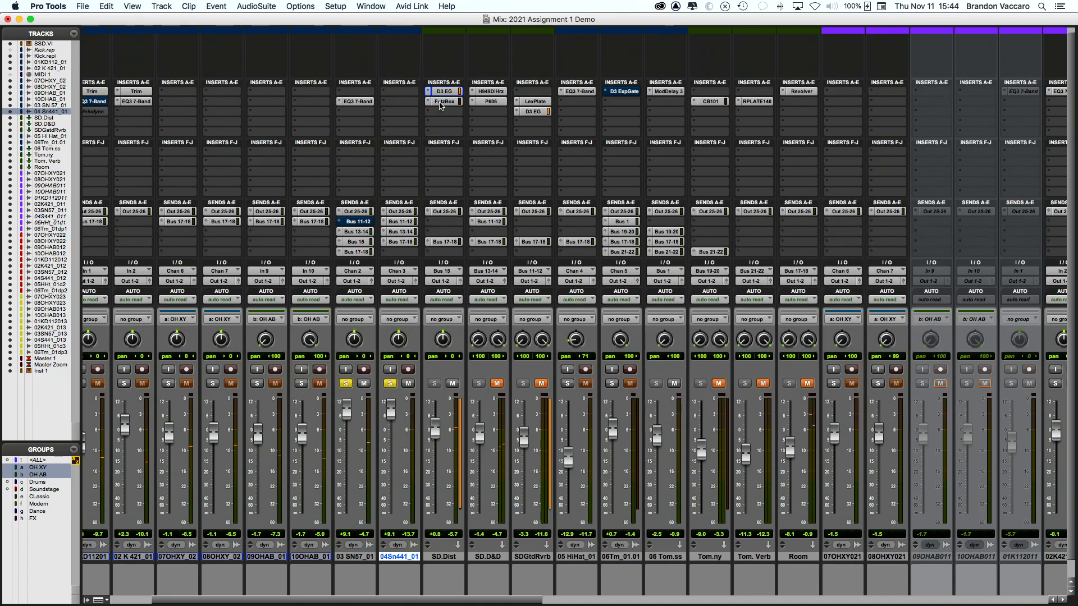
{"action": "left_click", "coordinate": [447, 102]}
Step: Set FutzBox Rectify to 0, zero the distortion Amount, and raise intensity to about 52
{"action": "left_click_drag", "start_coordinate": [769, 207], "coordinate": [544, 79]}
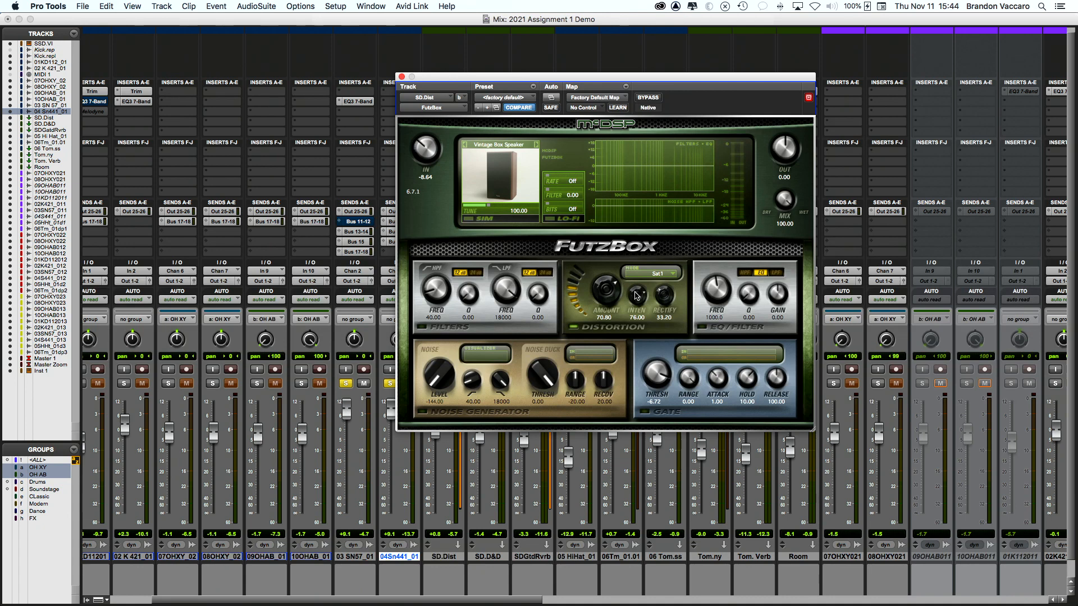
{"action": "left_click_drag", "start_coordinate": [662, 296], "coordinate": [663, 360]}
{"action": "left_click_drag", "start_coordinate": [632, 289], "coordinate": [640, 407]}
{"action": "left_click_drag", "start_coordinate": [604, 288], "coordinate": [612, 407]}
{"action": "left_click_drag", "start_coordinate": [636, 289], "coordinate": [636, 227]}
Step: Raise the SD.Dist fader to +7.5 and bring the distortion Amount back up to 56.40
{"action": "left_click_drag", "start_coordinate": [481, 81], "coordinate": [627, 86]}
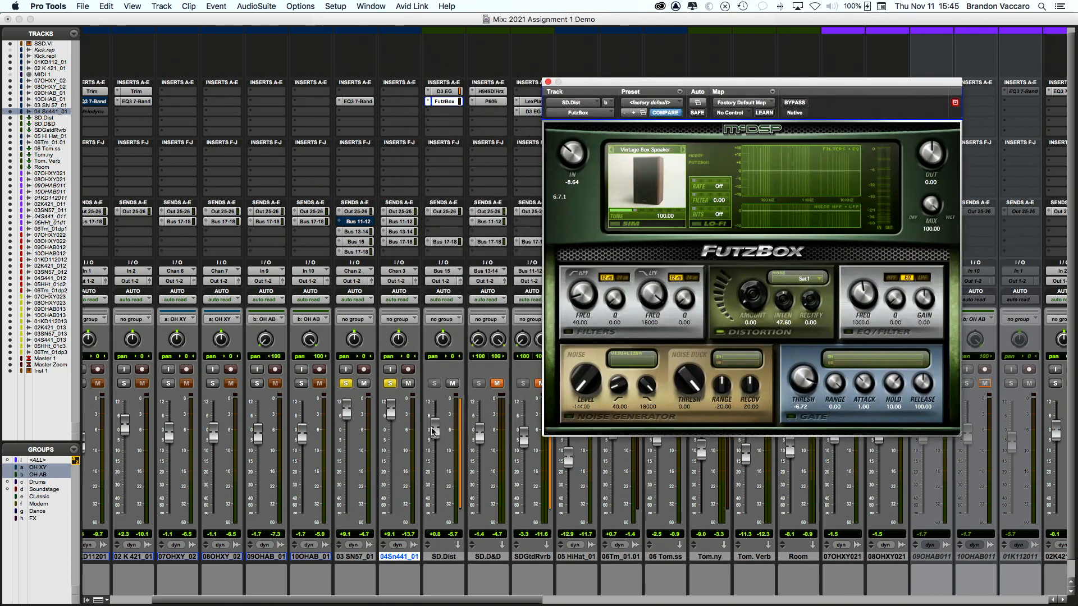
{"action": "left_click_drag", "start_coordinate": [433, 430], "coordinate": [435, 414]}
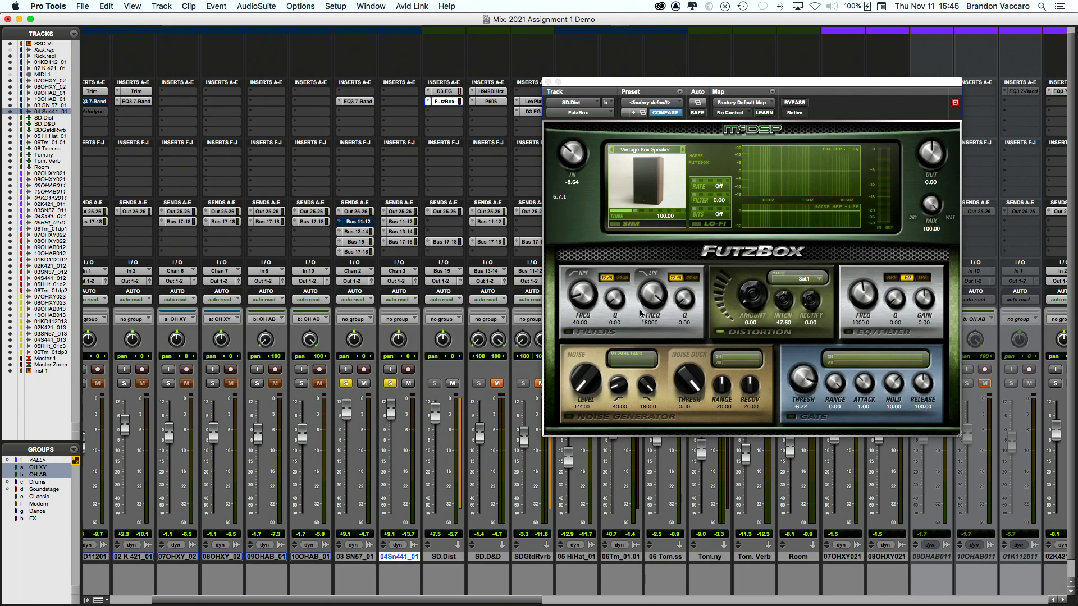
{"action": "left_click_drag", "start_coordinate": [751, 298], "coordinate": [747, 242]}
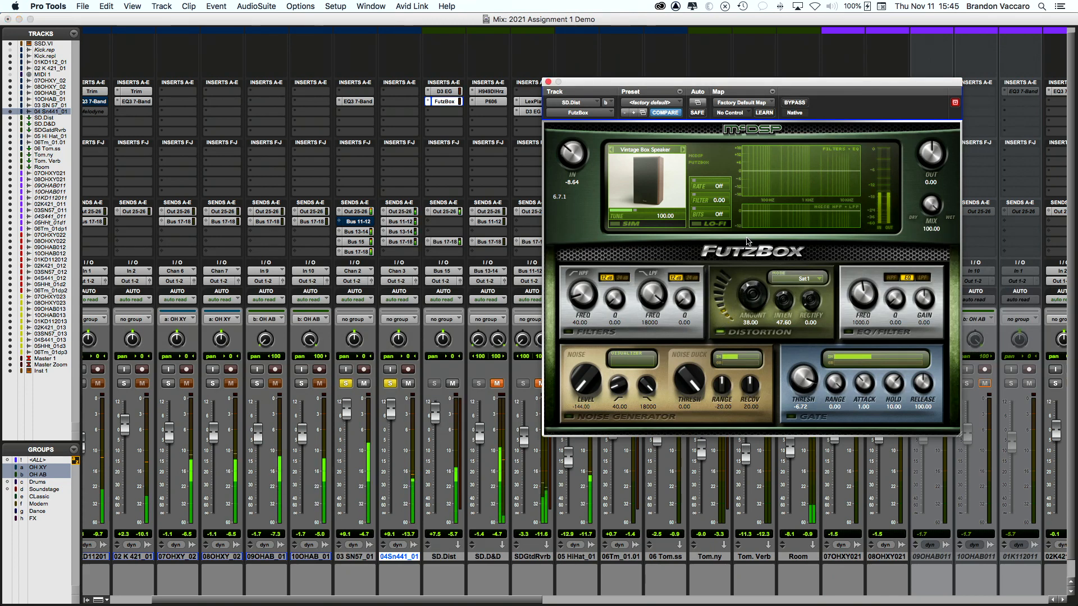
{"action": "left_click_drag", "start_coordinate": [754, 299], "coordinate": [756, 276]}
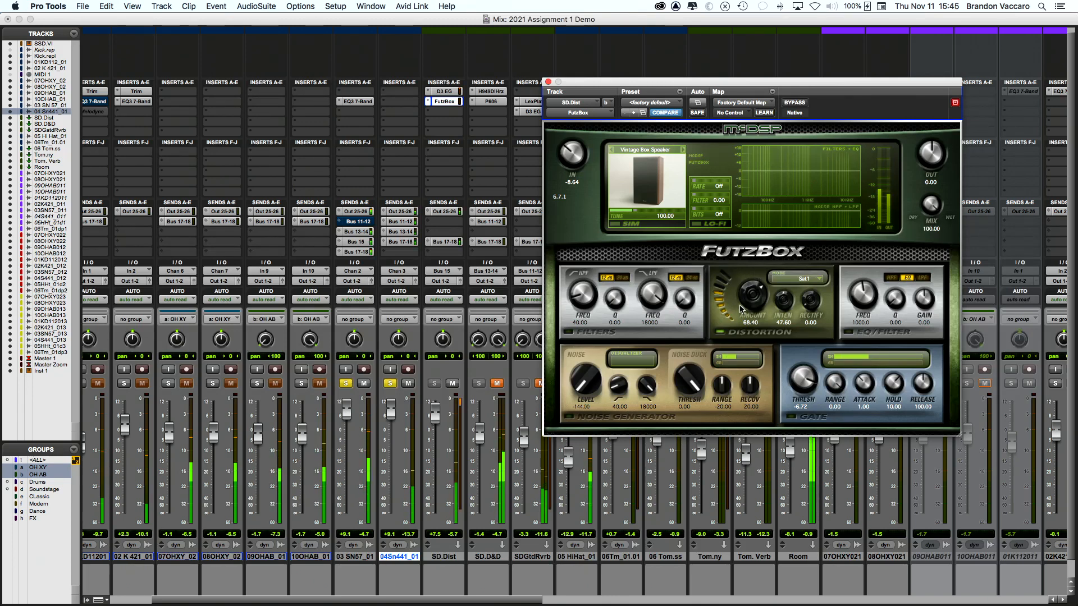
Step: Mute and unmute SD.Dist to compare the mix, stopping playback
{"action": "left_click", "coordinate": [456, 384]}
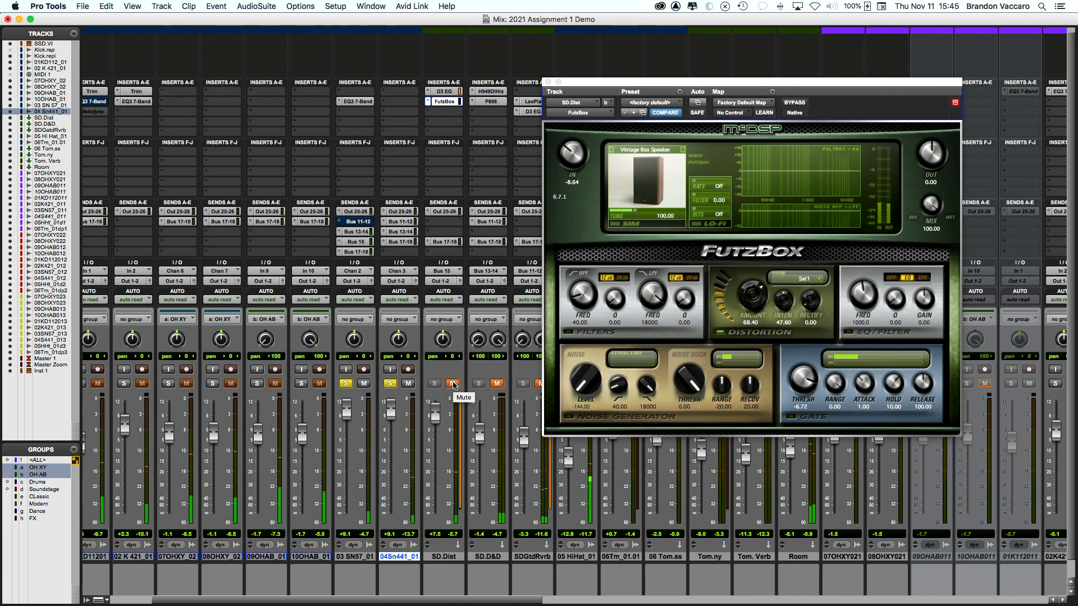
{"action": "left_click", "coordinate": [453, 384]}
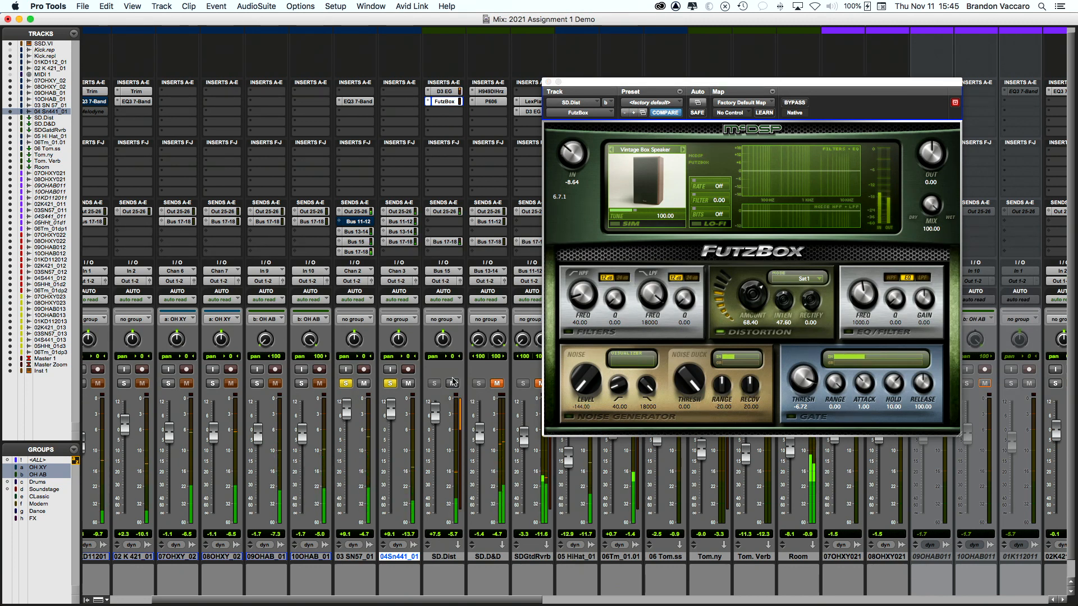
{"action": "key", "text": "space"}
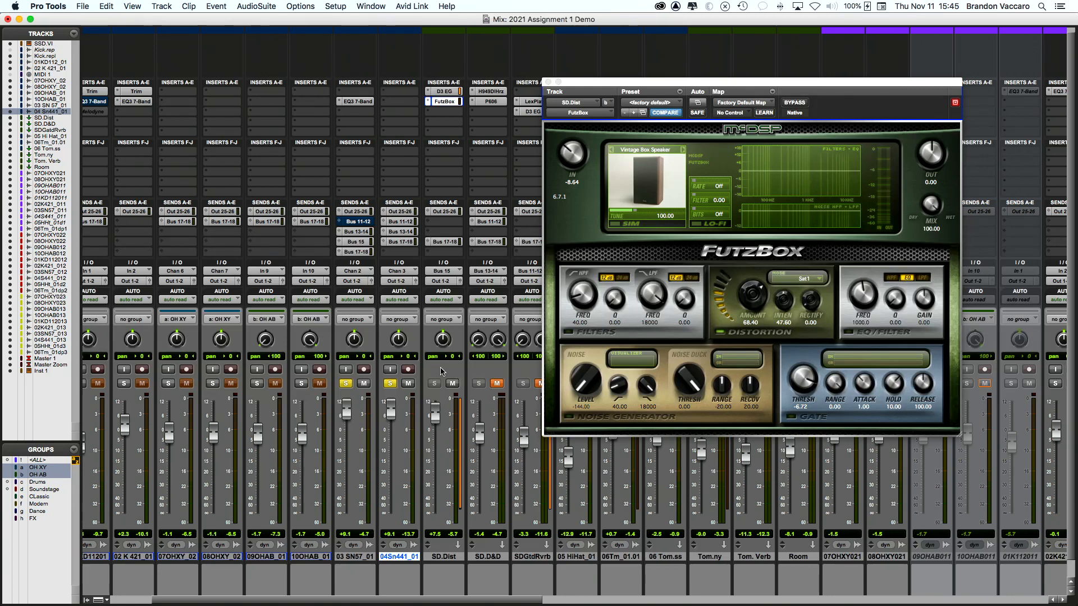
{"action": "scroll", "coordinate": [441, 372], "scroll_direction": "right", "scroll_amount": 3}
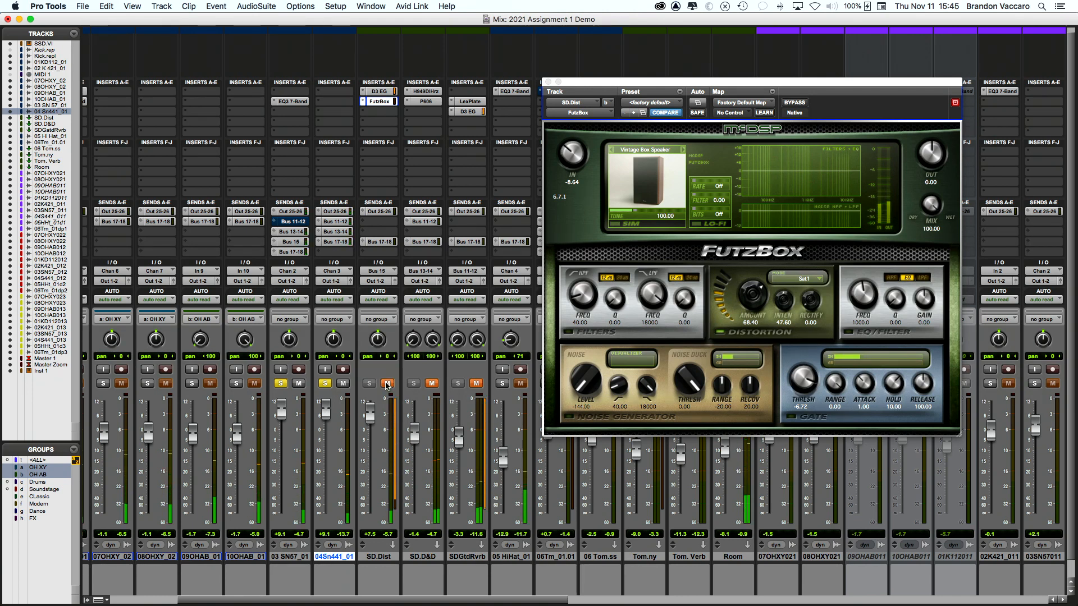
{"action": "left_click", "coordinate": [386, 384]}
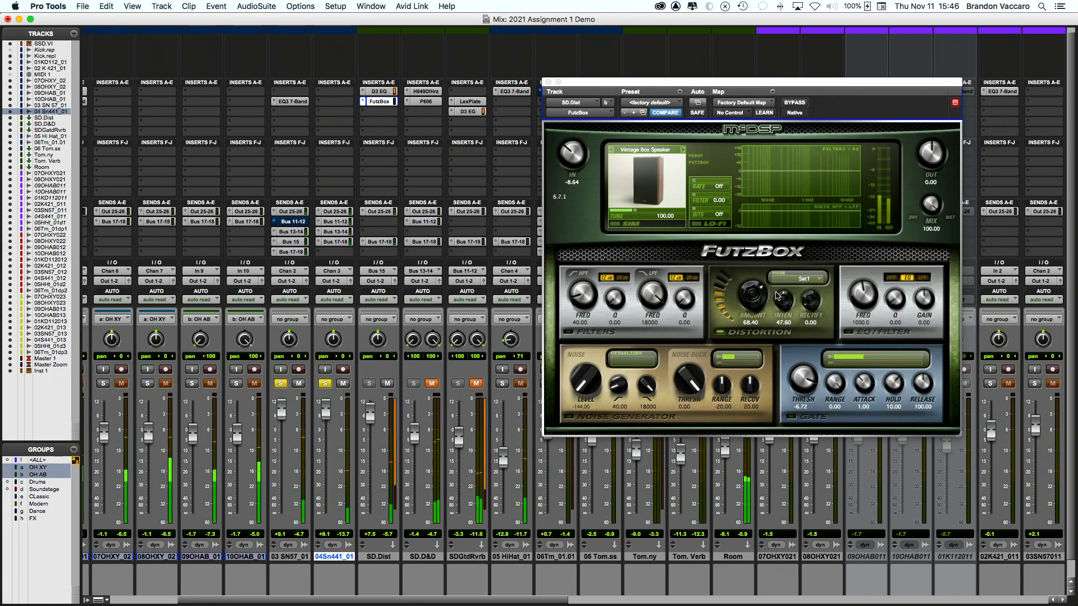
Step: Nudge the FutzBox distortion intensity, zero the Rectify setting, then raise it again
{"action": "left_click_drag", "start_coordinate": [680, 86], "coordinate": [411, 115]}
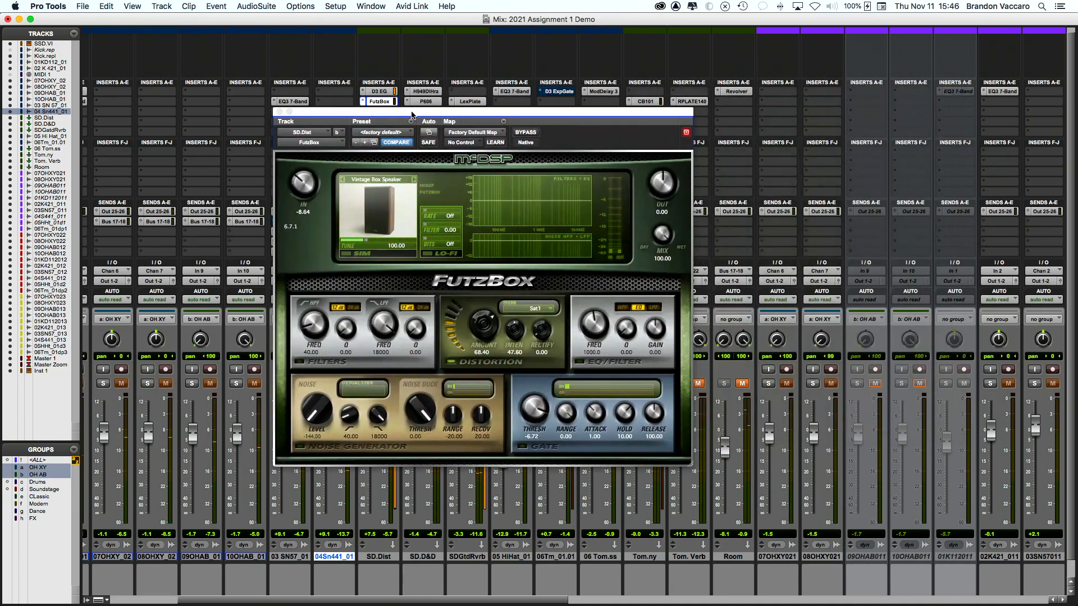
{"action": "left_click", "coordinate": [518, 331]}
{"action": "left_click", "coordinate": [538, 336]}
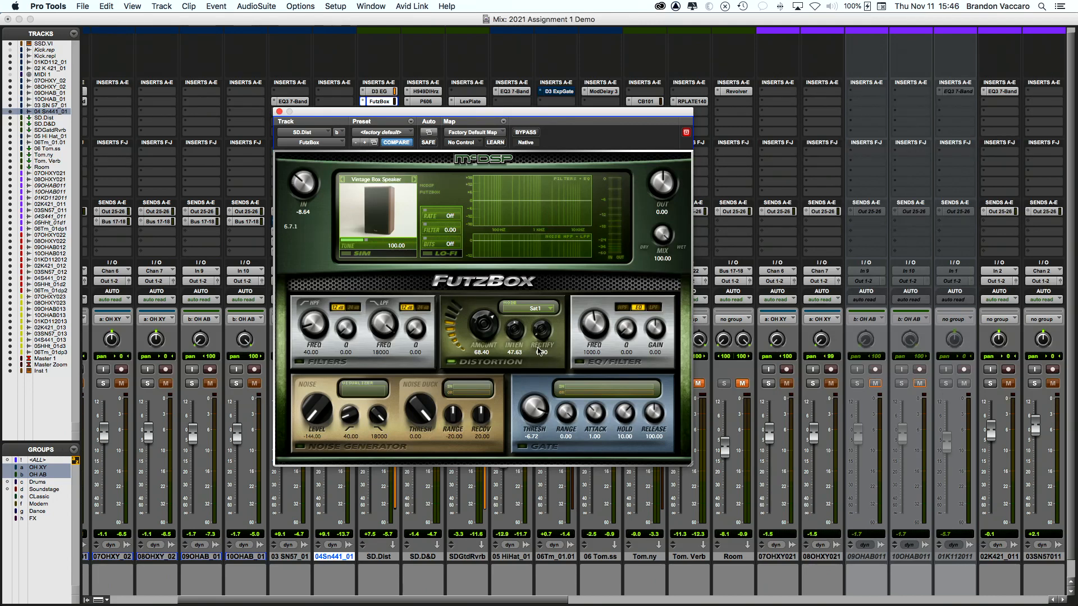
{"action": "left_click_drag", "start_coordinate": [541, 336], "coordinate": [539, 337]}
{"action": "left_click_drag", "start_coordinate": [539, 357], "coordinate": [533, 312]}
Step: Ease FutzBox Rectify down to 13.20, start playback, and close the FutzBox window
{"action": "left_click_drag", "start_coordinate": [475, 113], "coordinate": [524, 118]}
{"action": "left_click_drag", "start_coordinate": [589, 345], "coordinate": [590, 347]}
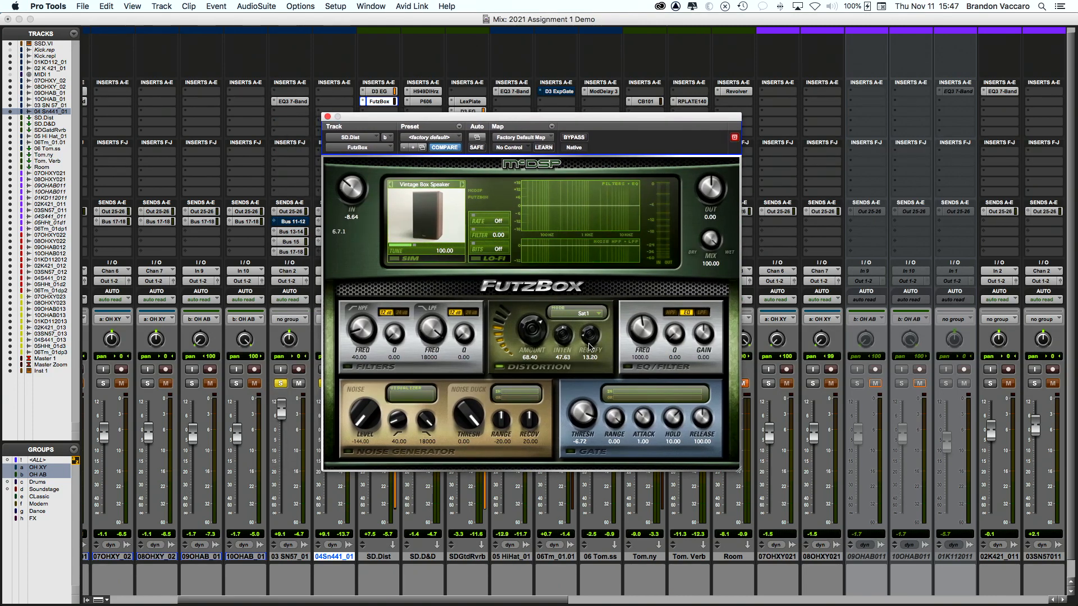
{"action": "key", "text": "space"}
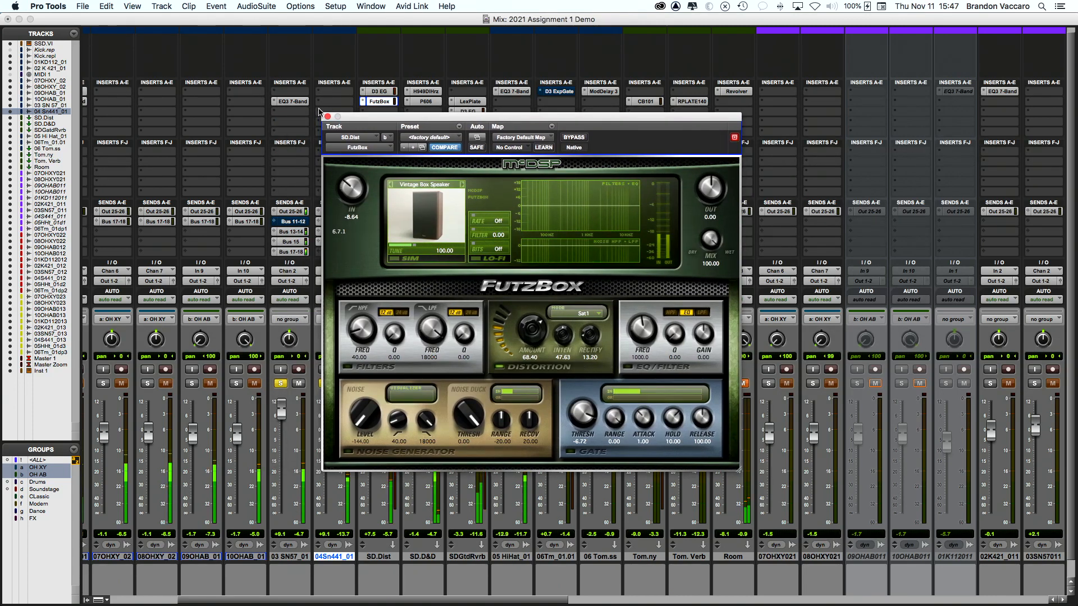
{"action": "left_click", "coordinate": [327, 117]}
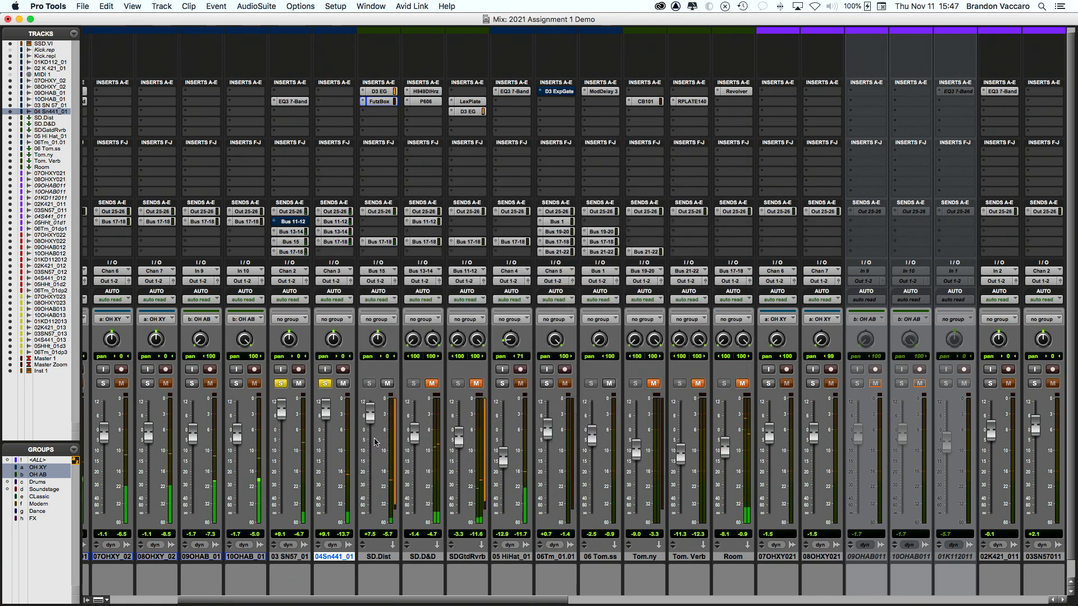
Step: Pull the SD.Dist fader down, settle it at -2.5 dB, and mute/unmute it to compare
{"action": "left_click_drag", "start_coordinate": [368, 419], "coordinate": [371, 450]}
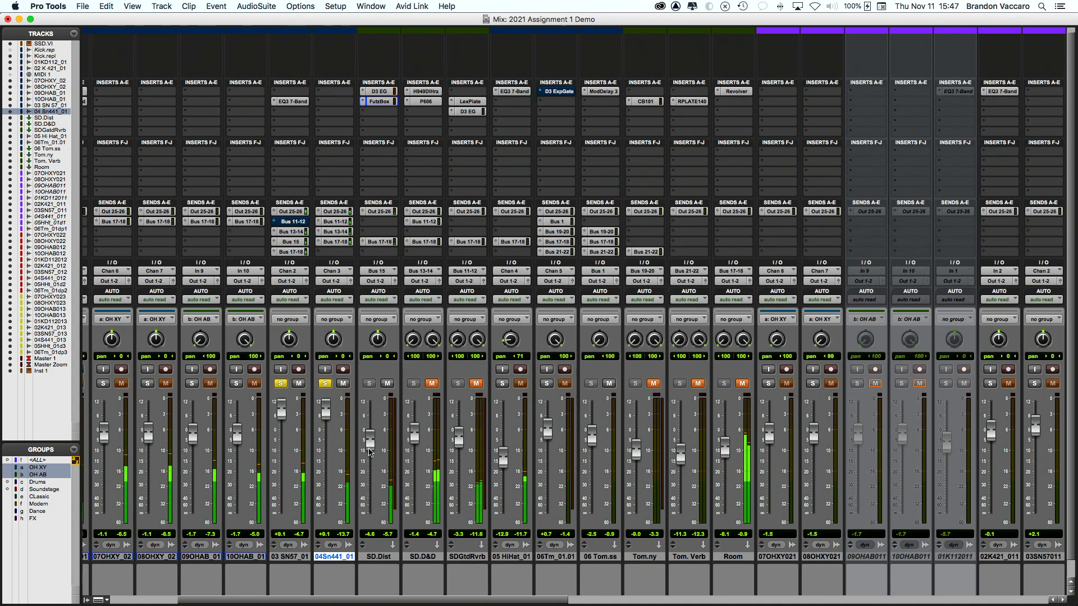
{"action": "left_click", "coordinate": [387, 383]}
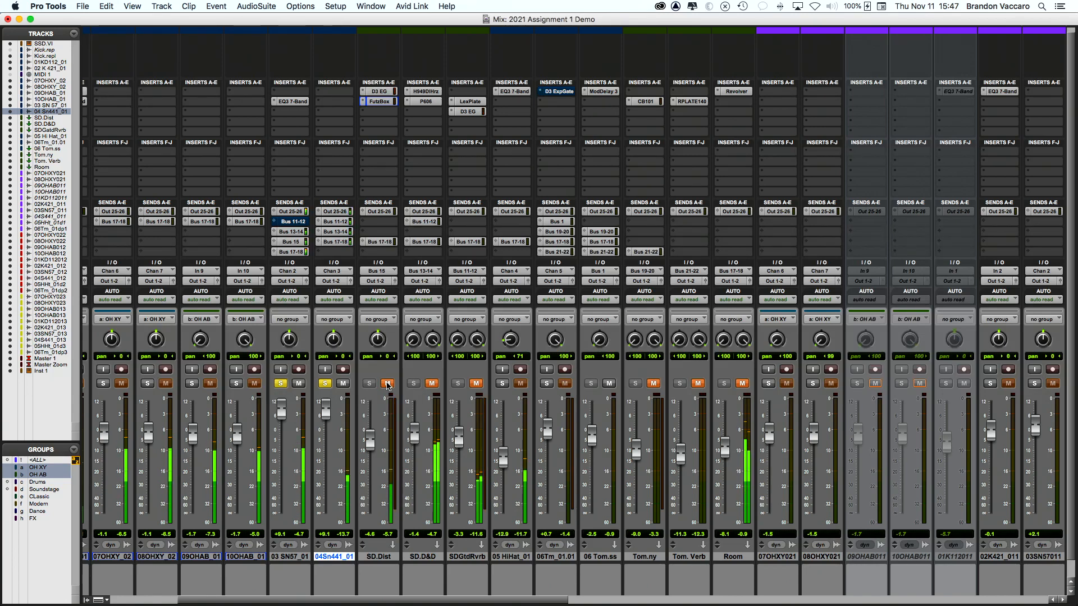
{"action": "left_click", "coordinate": [387, 384]}
{"action": "left_click_drag", "start_coordinate": [369, 440], "coordinate": [370, 436]}
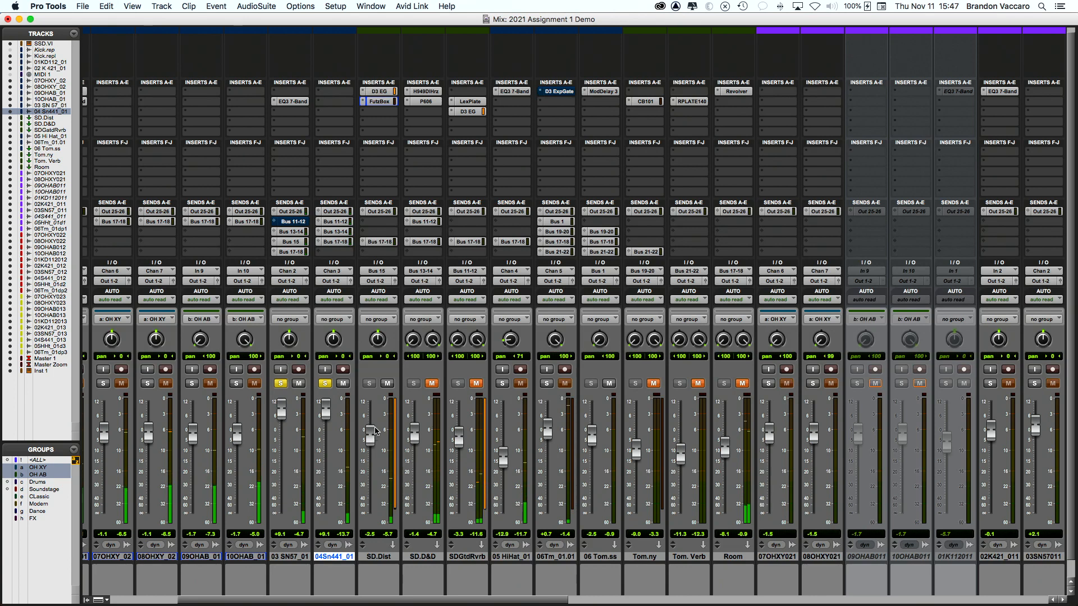
{"action": "left_click", "coordinate": [387, 383]}
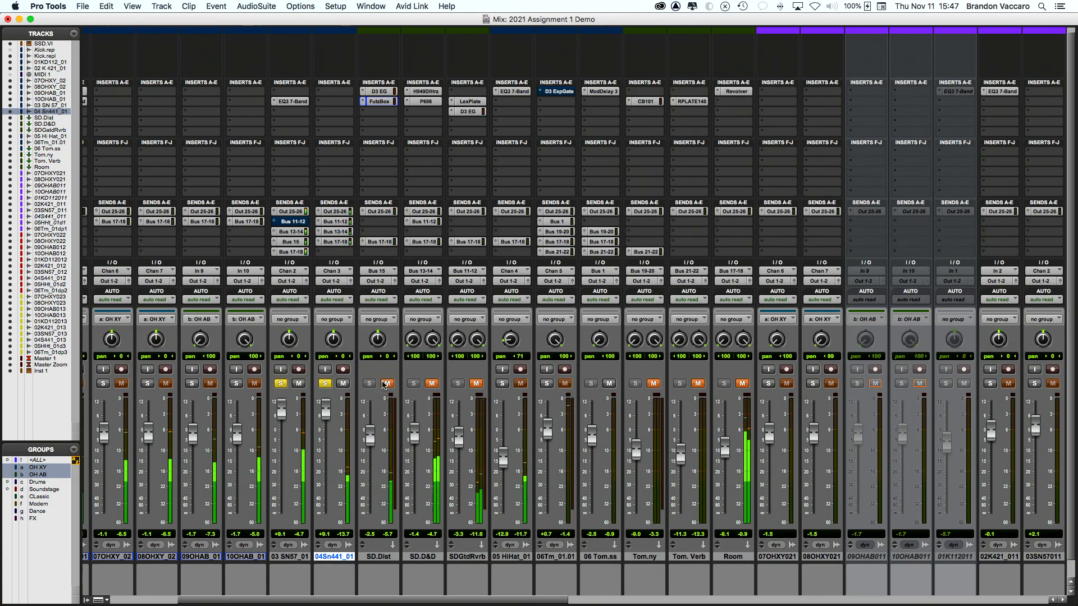
{"action": "left_click", "coordinate": [387, 384]}
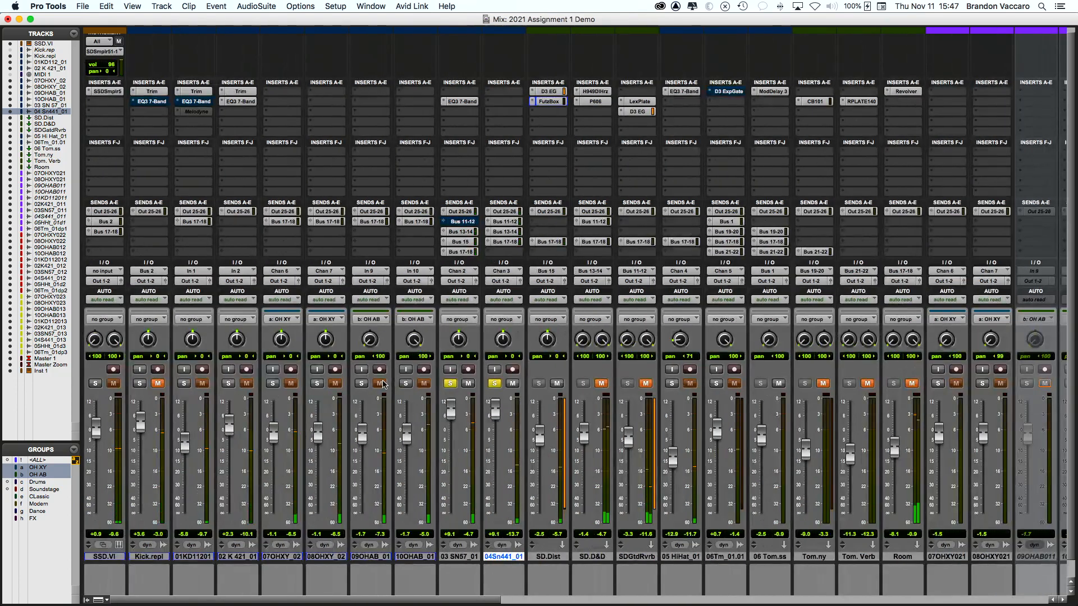
Step: Audition the gated snare reverb, leaving SDGtdRvrb and SD.D&D muted
{"action": "scroll", "coordinate": [385, 385], "scroll_direction": "right", "scroll_amount": 2}
{"action": "scroll", "coordinate": [387, 384], "scroll_direction": "right", "scroll_amount": 6}
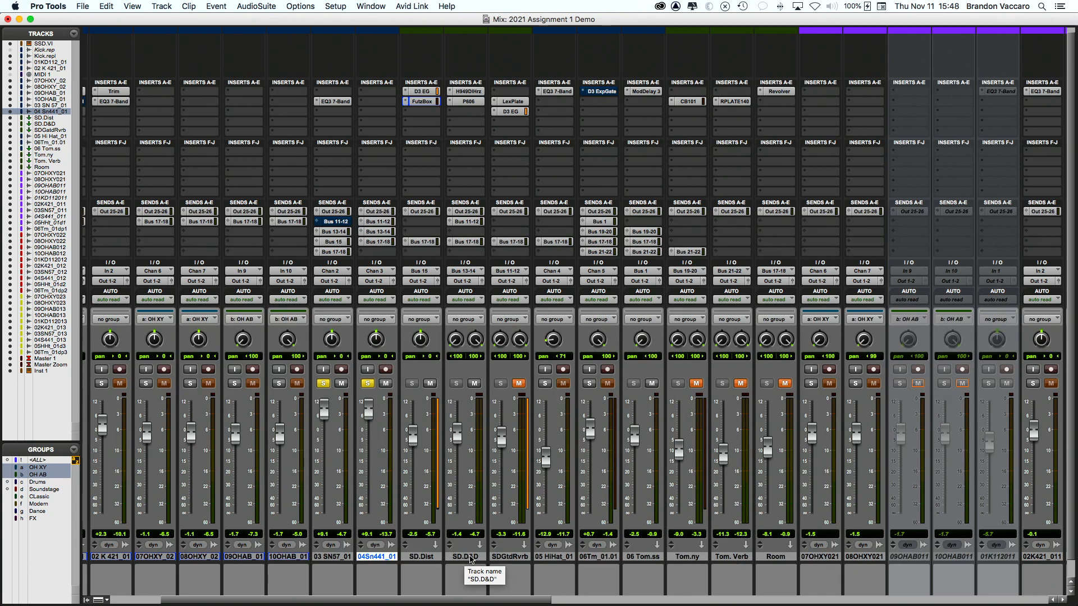
{"action": "left_click", "coordinate": [518, 384]}
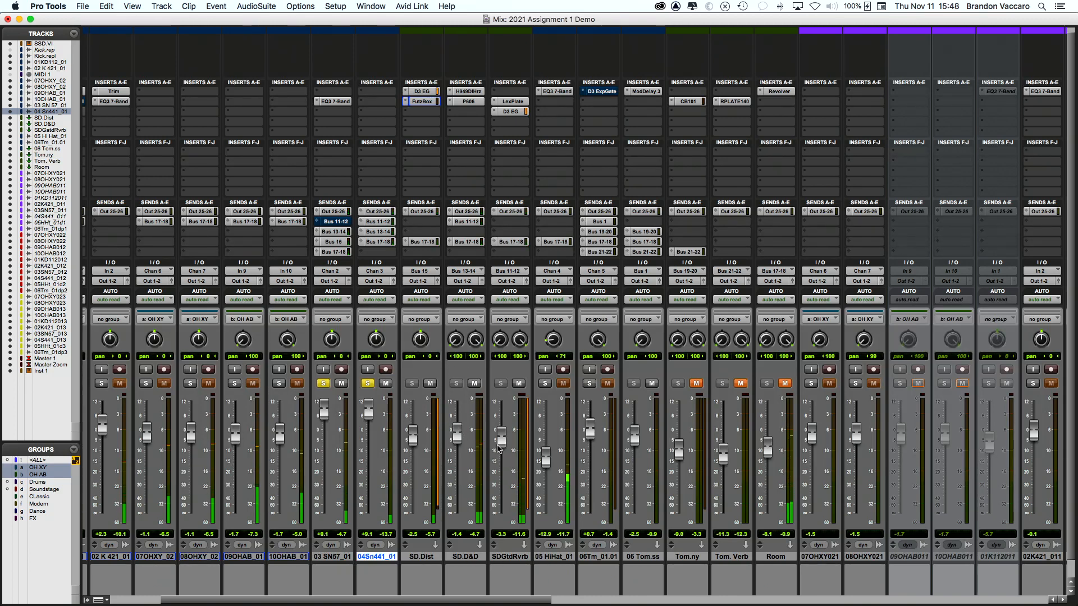
{"action": "left_click", "coordinate": [519, 383]}
{"action": "left_click", "coordinate": [474, 383]}
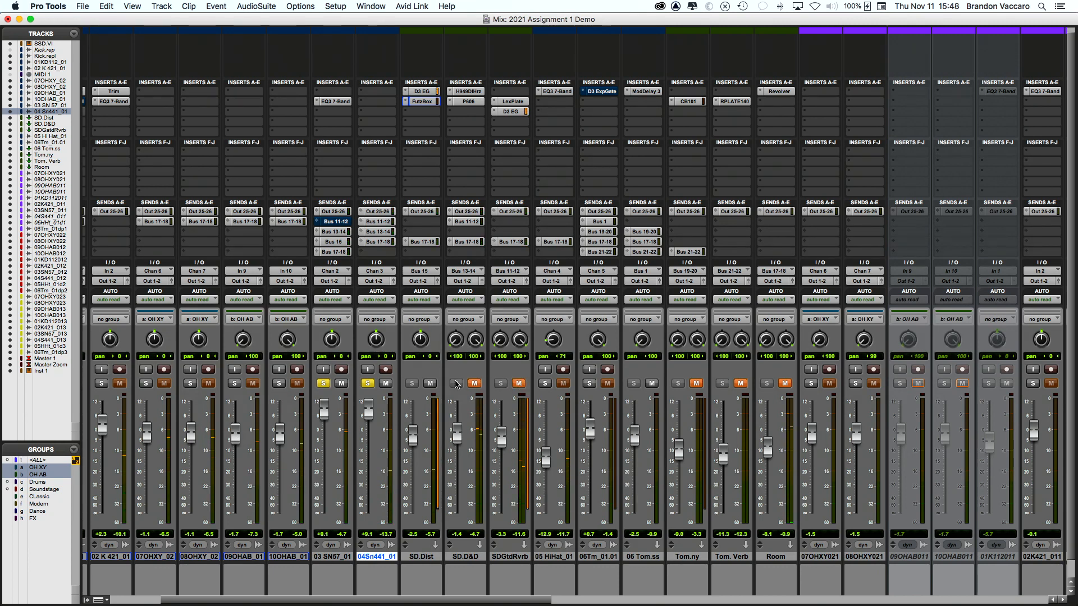
Step: Unmute SD.Dist and SD.D&D, and move SD.D&D's P606 insert from slot b to slot c
{"action": "scroll", "coordinate": [435, 383], "scroll_direction": "left", "scroll_amount": 1}
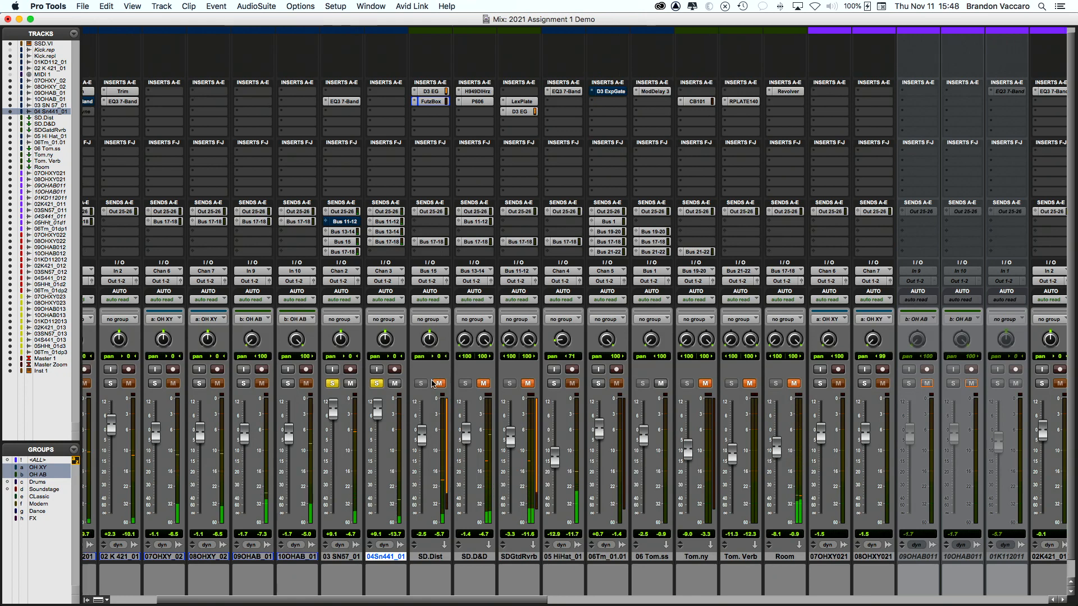
{"action": "left_click", "coordinate": [440, 384]}
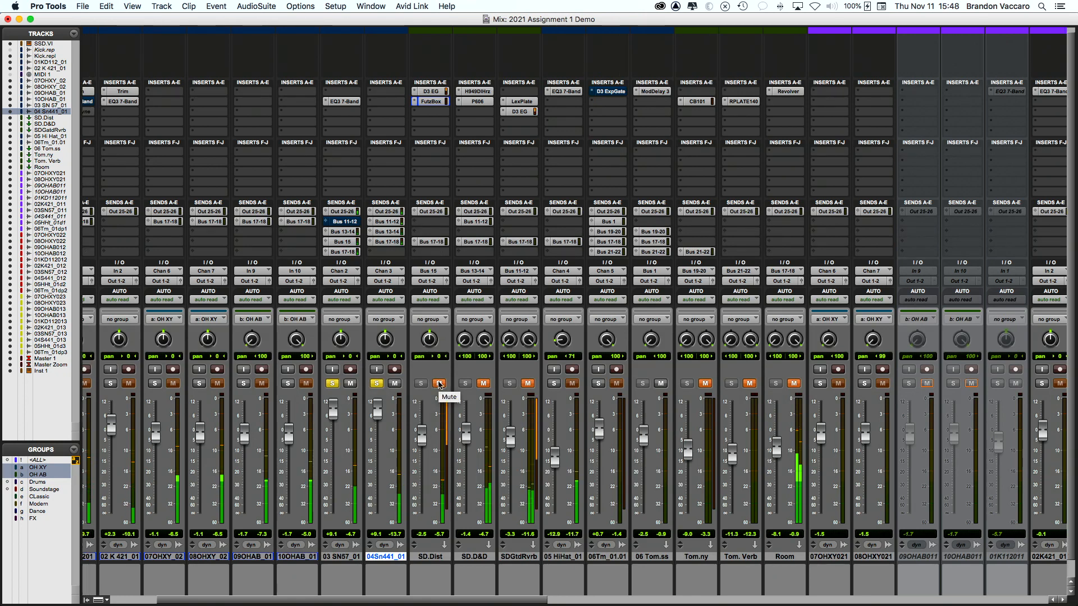
{"action": "left_click", "coordinate": [485, 384]}
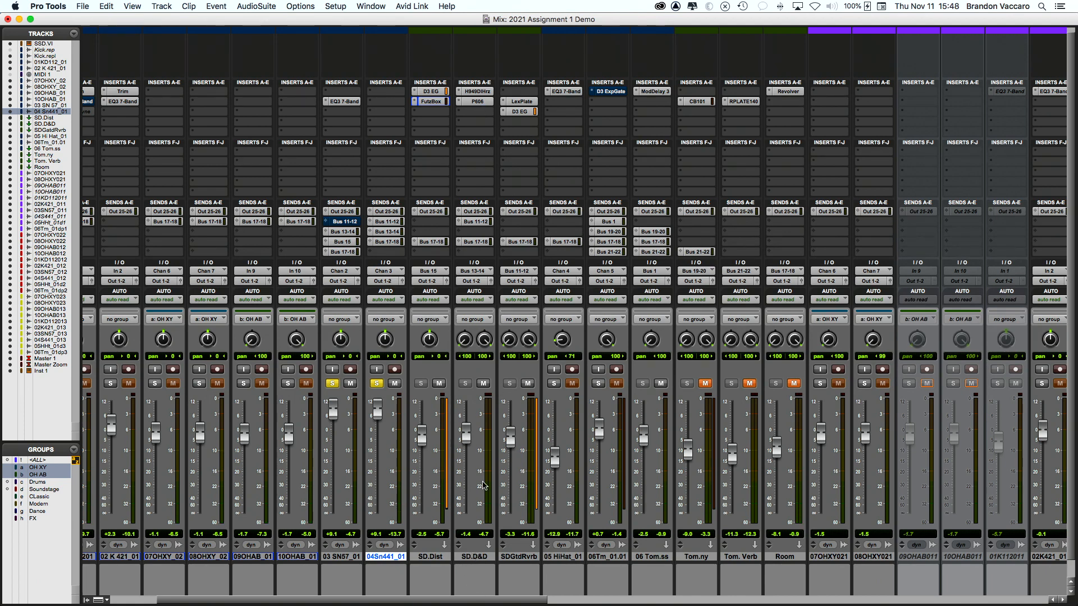
{"action": "left_click_drag", "start_coordinate": [479, 105], "coordinate": [477, 102]}
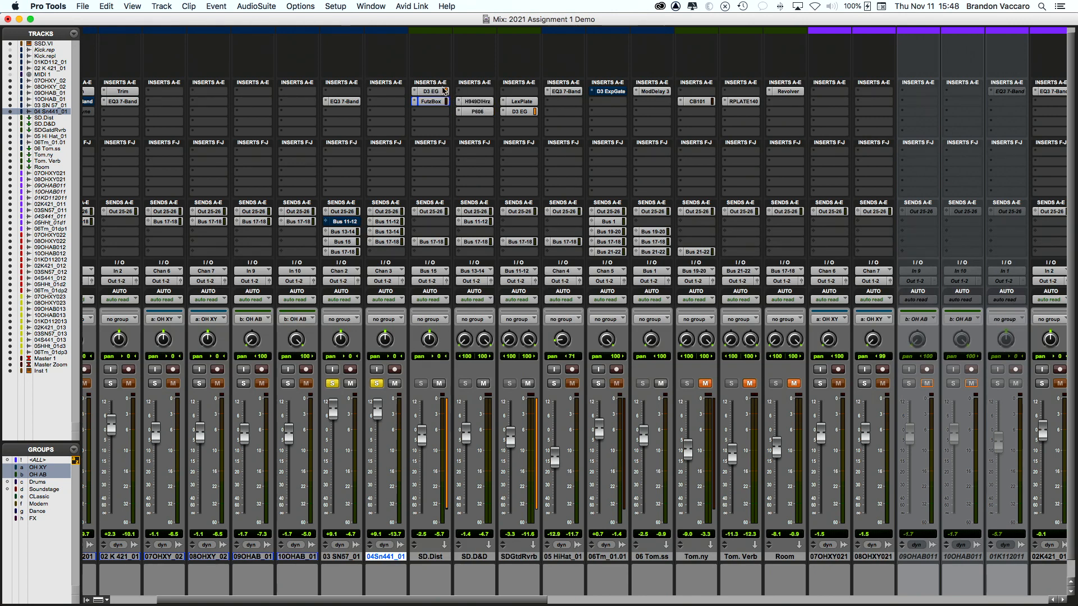
Step: Put a D3 EG insert in SD.D&D's slot a, and unsolo 04Sn441_01 and 03 SN57_01
{"action": "left_click_drag", "start_coordinate": [469, 99], "coordinate": [470, 100]}
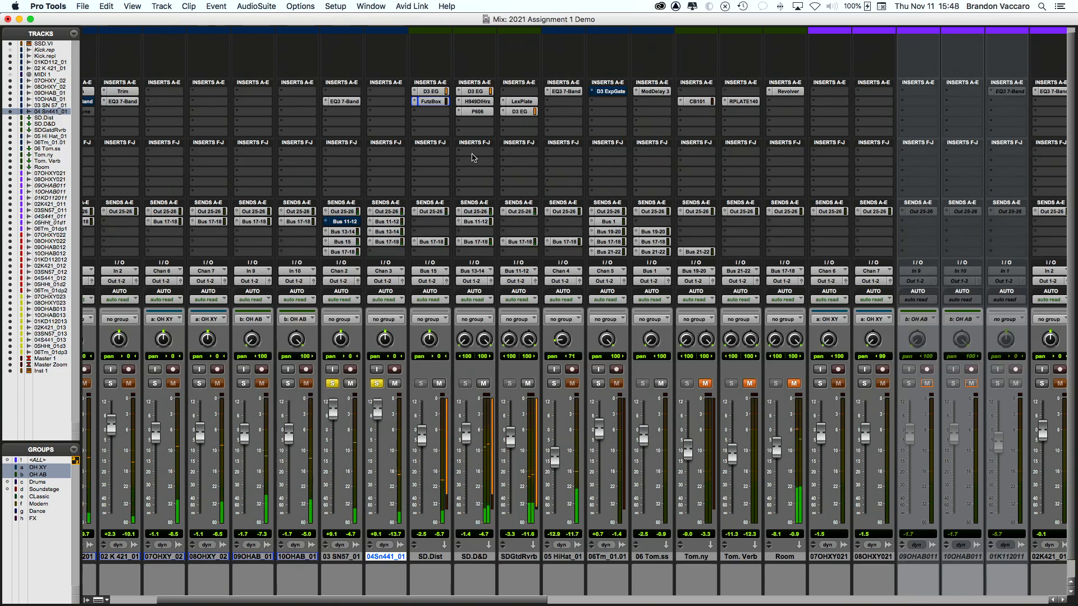
{"action": "left_click", "coordinate": [376, 384]}
{"action": "left_click", "coordinate": [332, 384]}
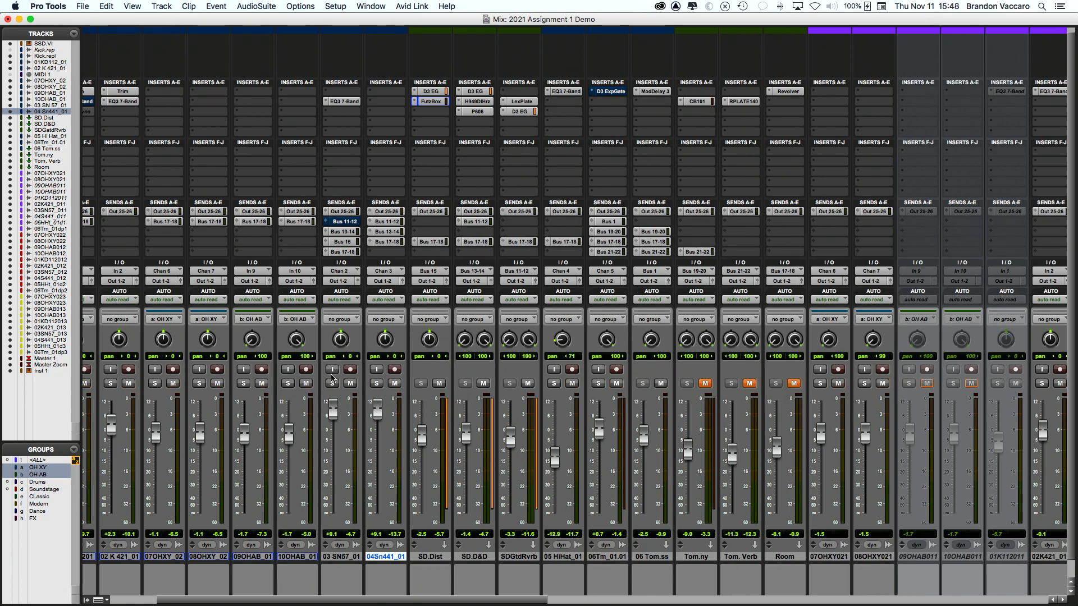
{"action": "scroll", "coordinate": [333, 379], "scroll_direction": "left", "scroll_amount": 3}
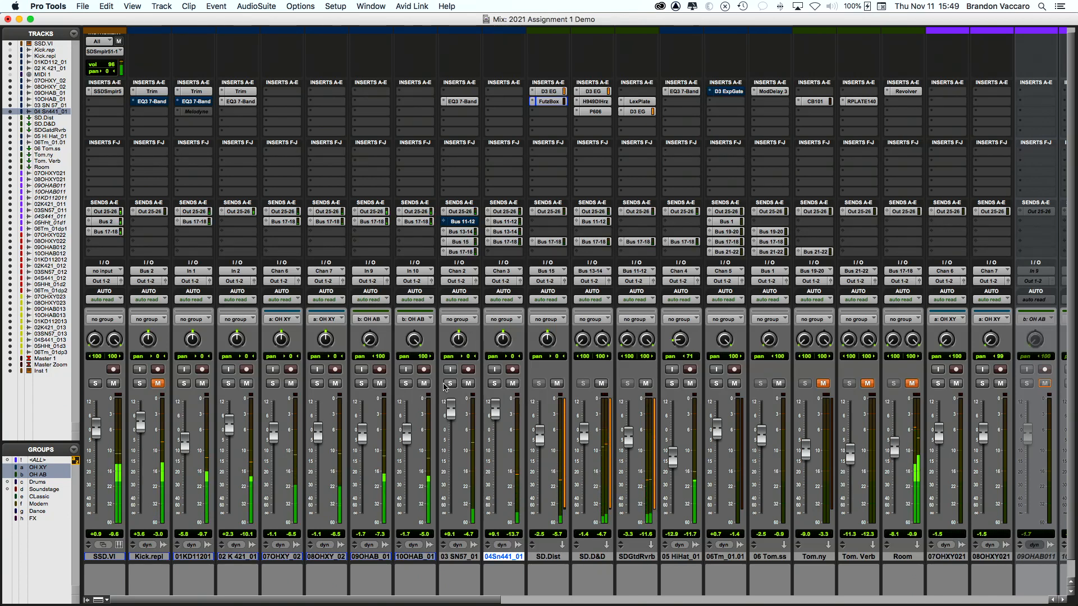
Step: Mute SD.Dist and SD.D&D, unmute SDGtdRvrb, and raise SD.D&D to -0.4 dB
{"action": "scroll", "coordinate": [452, 393], "scroll_direction": "right", "scroll_amount": 1}
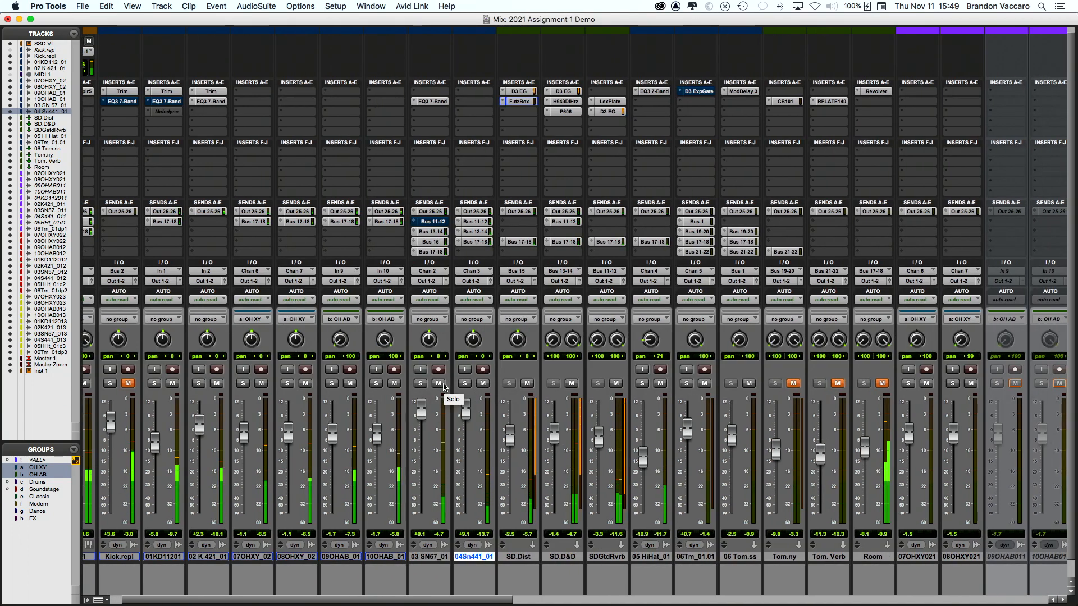
{"action": "left_click", "coordinate": [525, 383]}
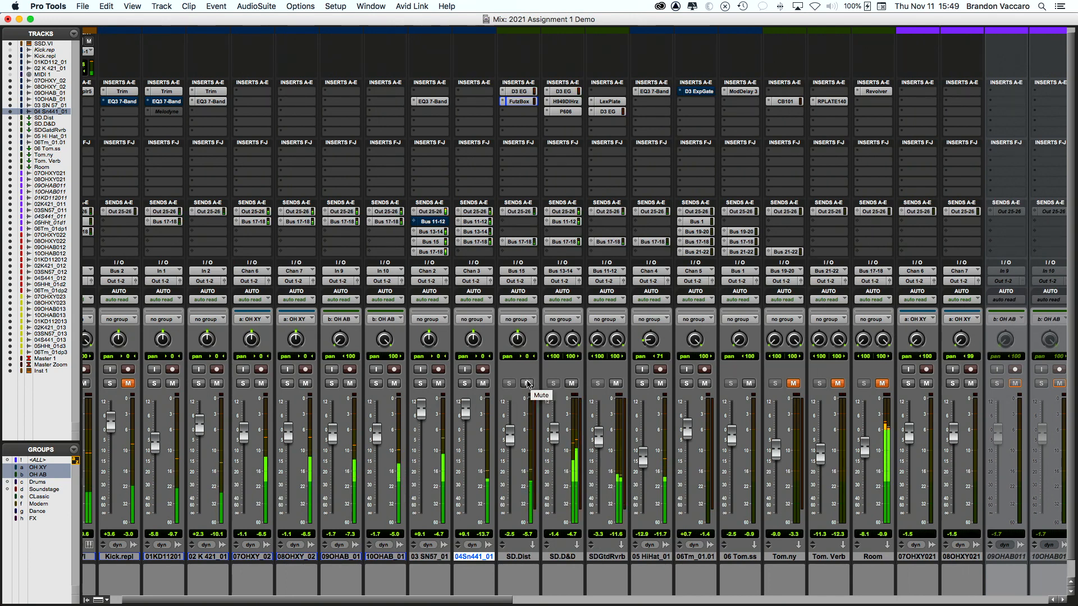
{"action": "left_click", "coordinate": [571, 384]}
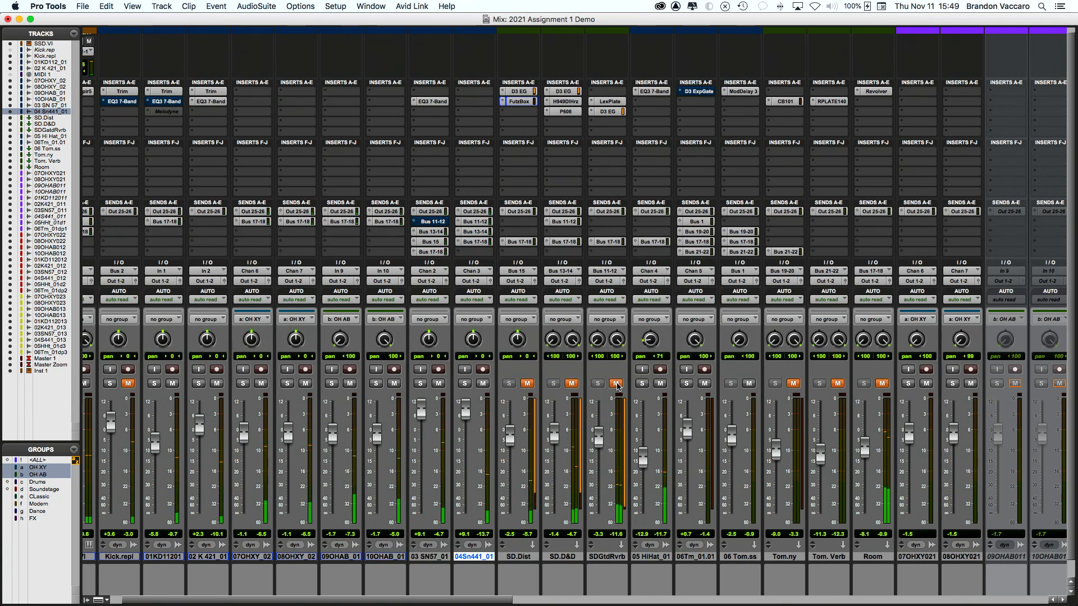
{"action": "left_click", "coordinate": [616, 384]}
{"action": "left_click_drag", "start_coordinate": [559, 444], "coordinate": [559, 442]}
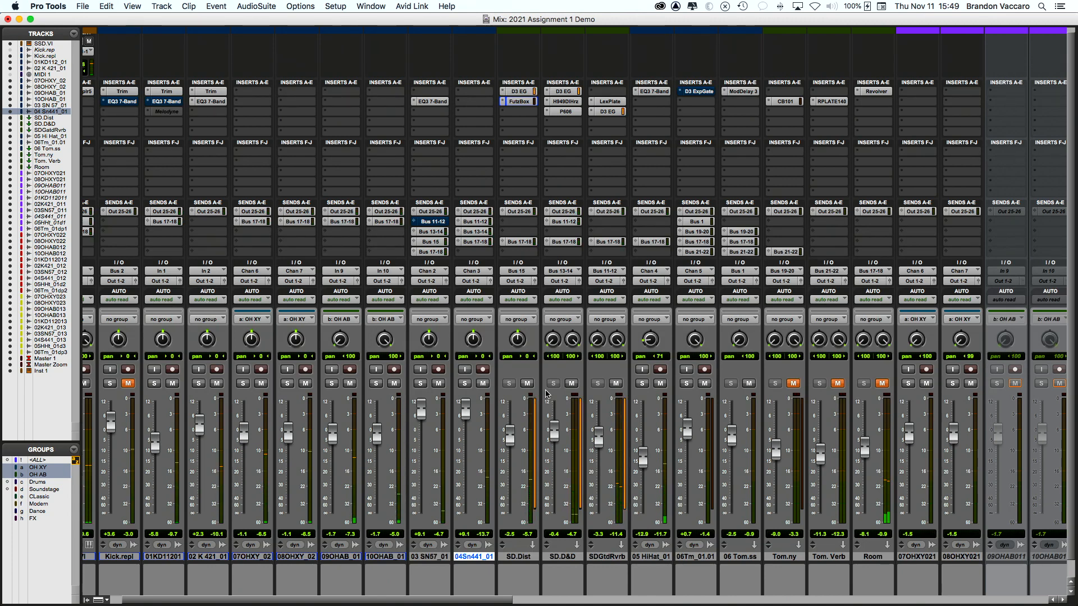
Step: Unmute the gated snare reverb again and select the 06Tm_01.01 tom track
{"action": "scroll", "coordinate": [174, 399], "scroll_direction": "left", "scroll_amount": 2}
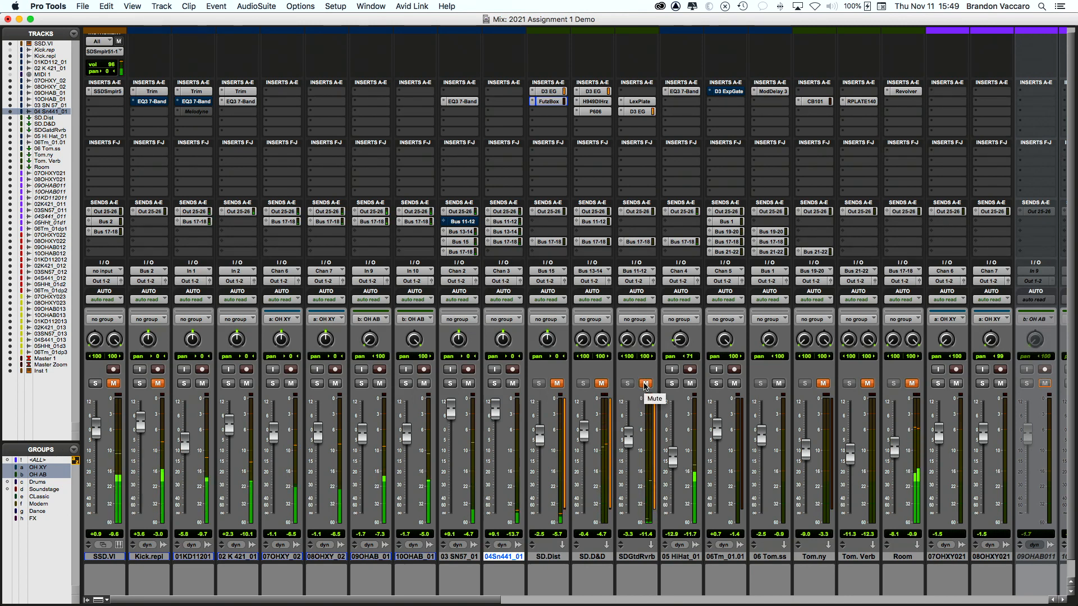
{"action": "left_click", "coordinate": [645, 384]}
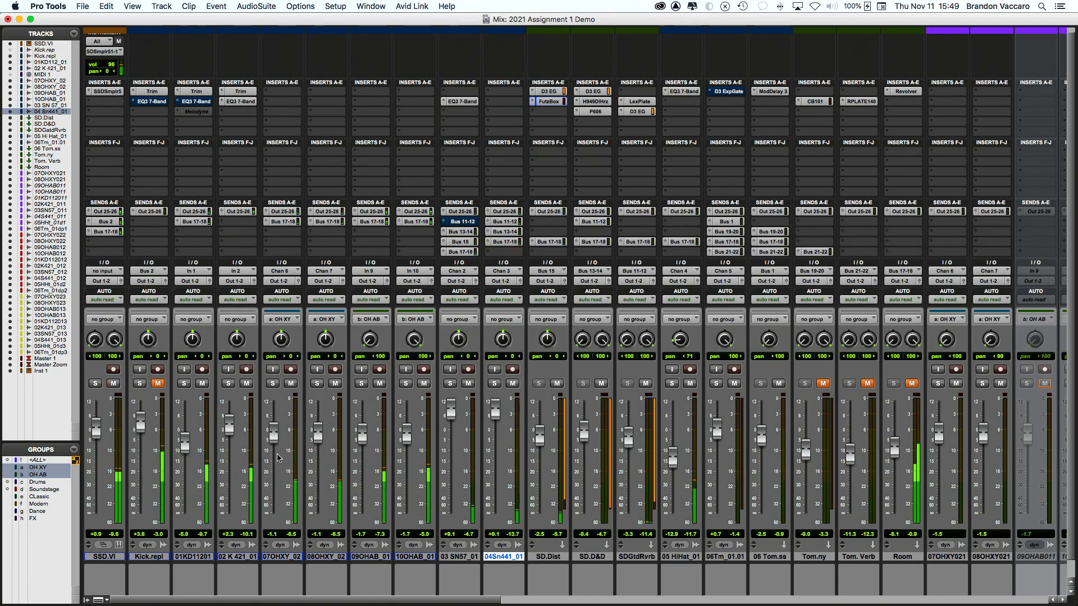
{"action": "scroll", "coordinate": [444, 472], "scroll_direction": "right", "scroll_amount": 5}
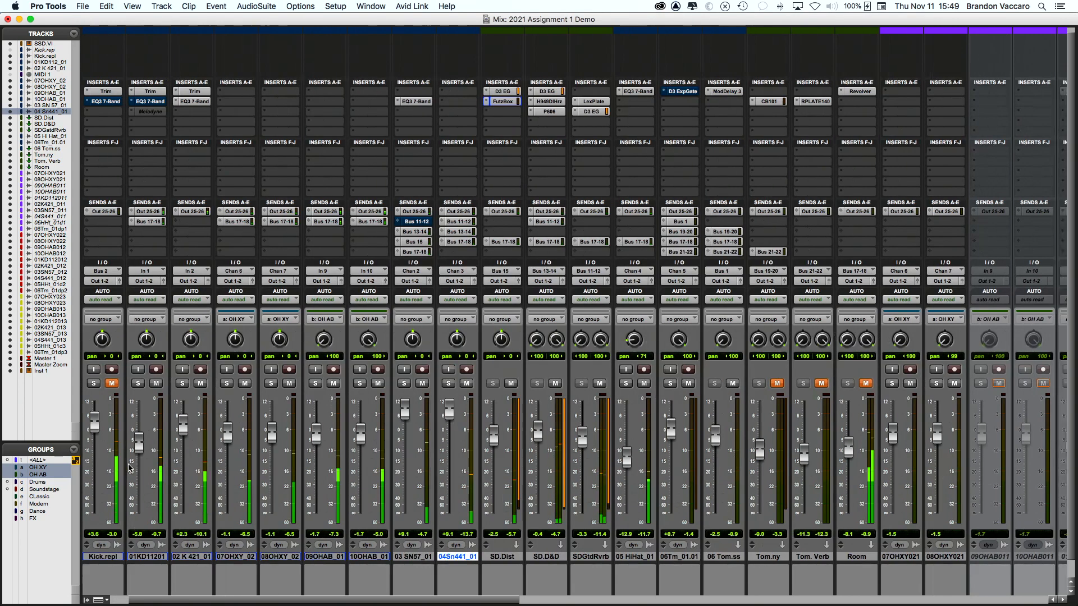
{"action": "scroll", "coordinate": [445, 472], "scroll_direction": "right", "scroll_amount": 3}
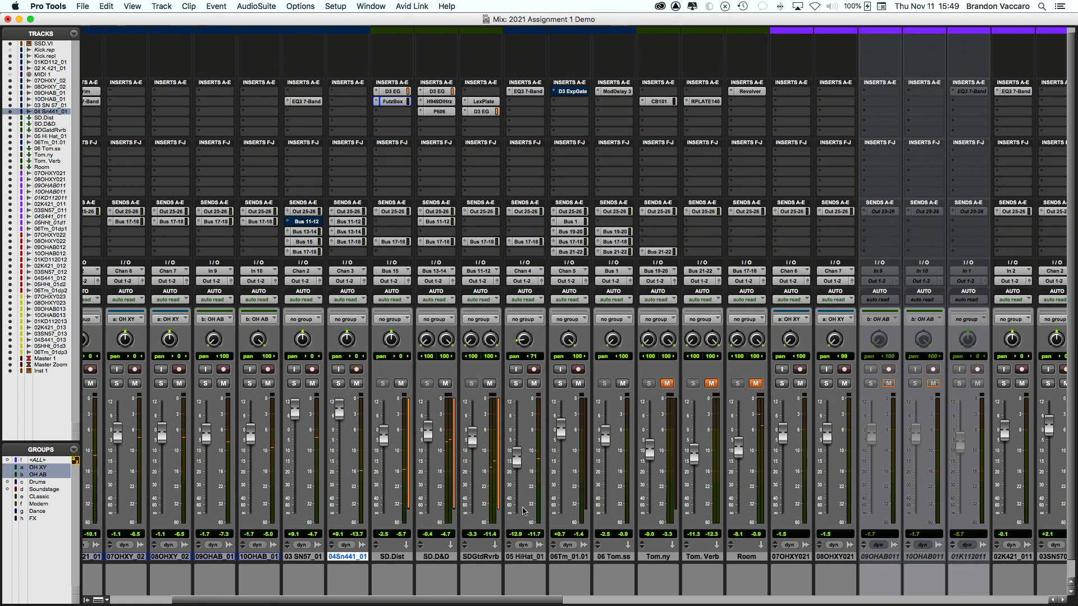
{"action": "scroll", "coordinate": [505, 512], "scroll_direction": "left", "scroll_amount": 8}
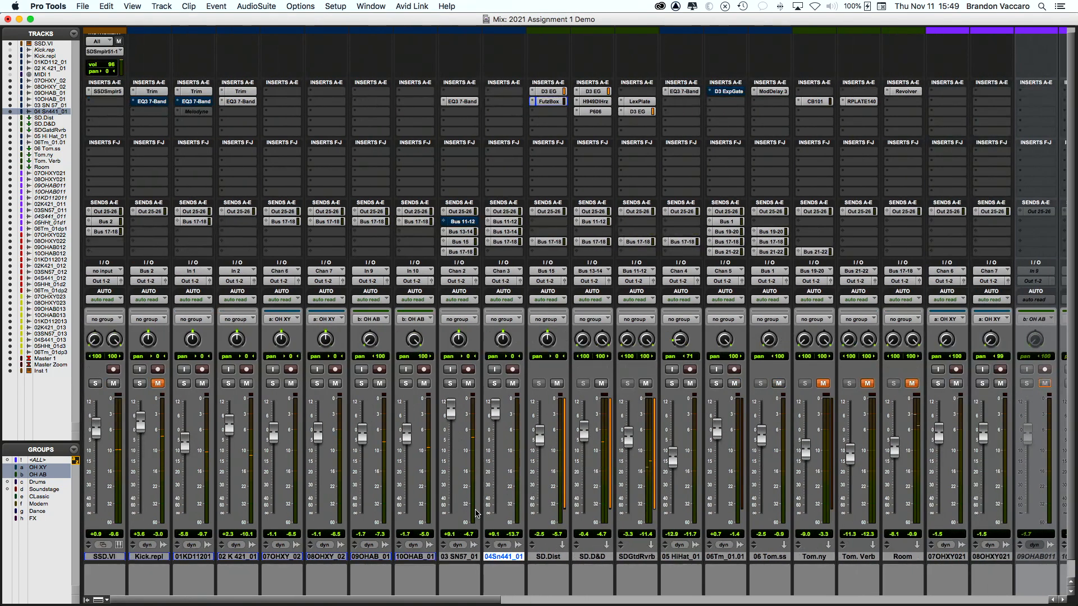
{"action": "left_click_drag", "start_coordinate": [462, 601], "coordinate": [550, 602]}
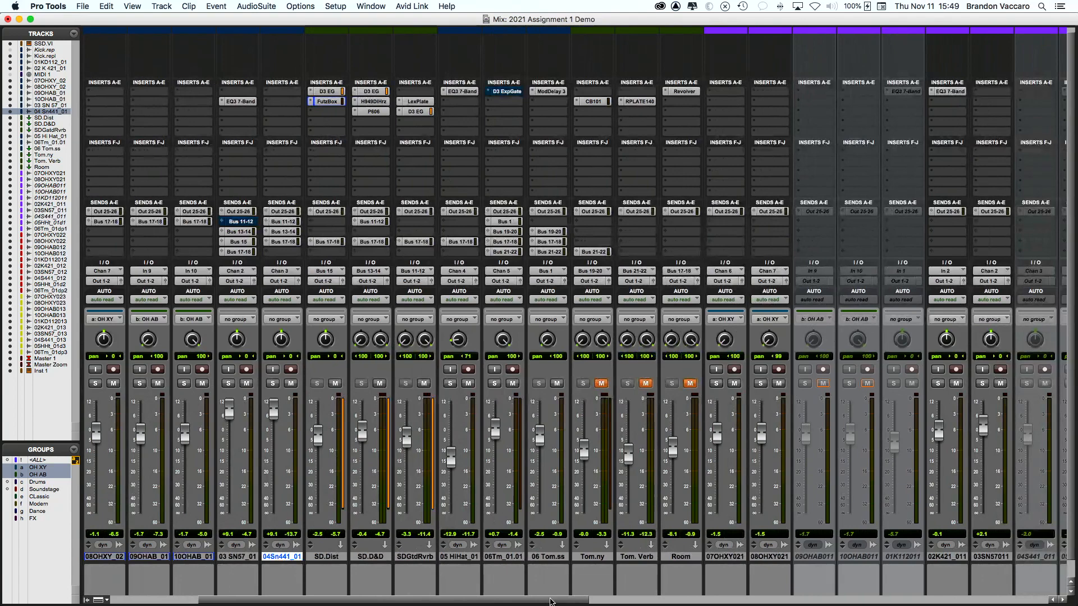
{"action": "left_click", "coordinate": [504, 557]}
Step: In the Edit window, solo 06 Tom_01.01 and play from just before the first tom hit
{"action": "key", "text": "super+equal"}
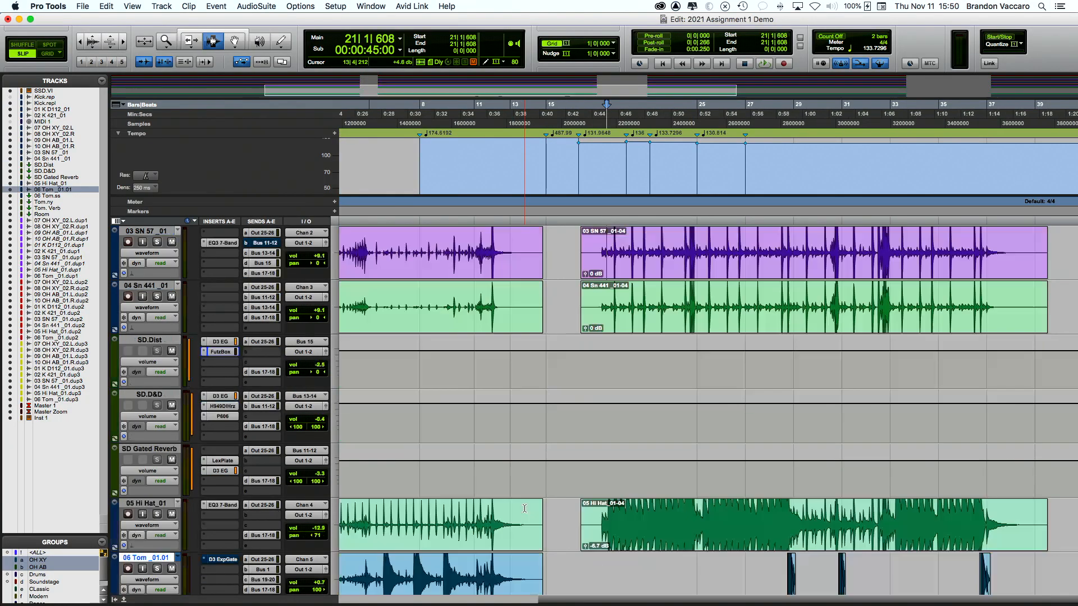
{"action": "scroll", "coordinate": [524, 509], "scroll_direction": "down", "scroll_amount": 2}
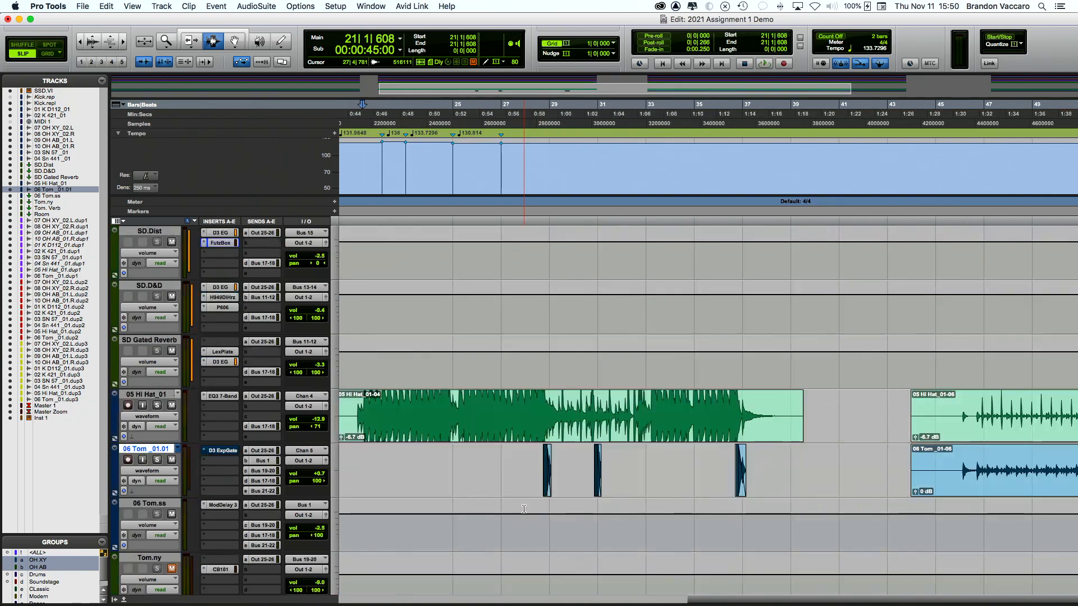
{"action": "left_click", "coordinate": [549, 486]}
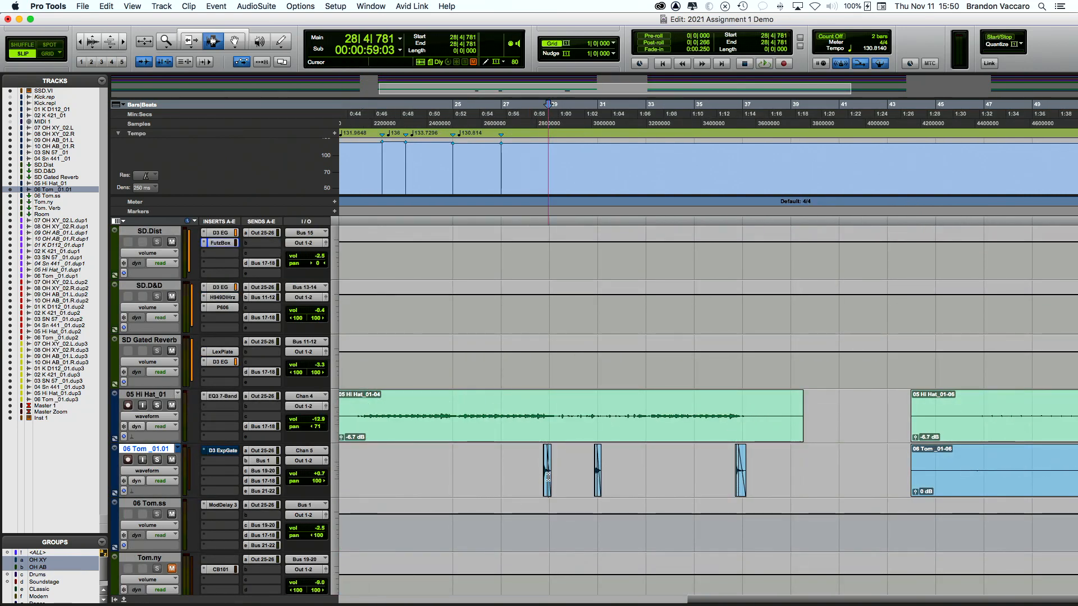
{"action": "key", "text": "super+bracketright"}
{"action": "key", "text": "super+bracketright"}
{"action": "key", "text": "super+bracketright"}
{"action": "key", "text": "super+bracketright"}
{"action": "left_click", "coordinate": [488, 480]}
{"action": "scroll", "coordinate": [487, 480], "scroll_direction": "left", "scroll_amount": 2}
{"action": "left_click", "coordinate": [158, 461]}
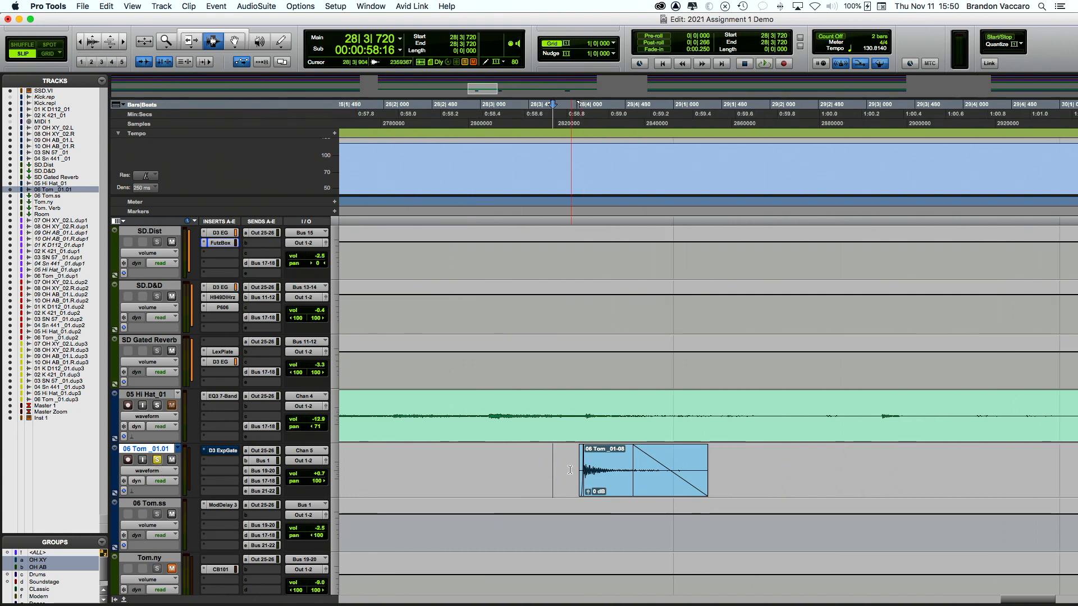
{"action": "left_click", "coordinate": [460, 480]}
{"action": "key", "text": "space"}
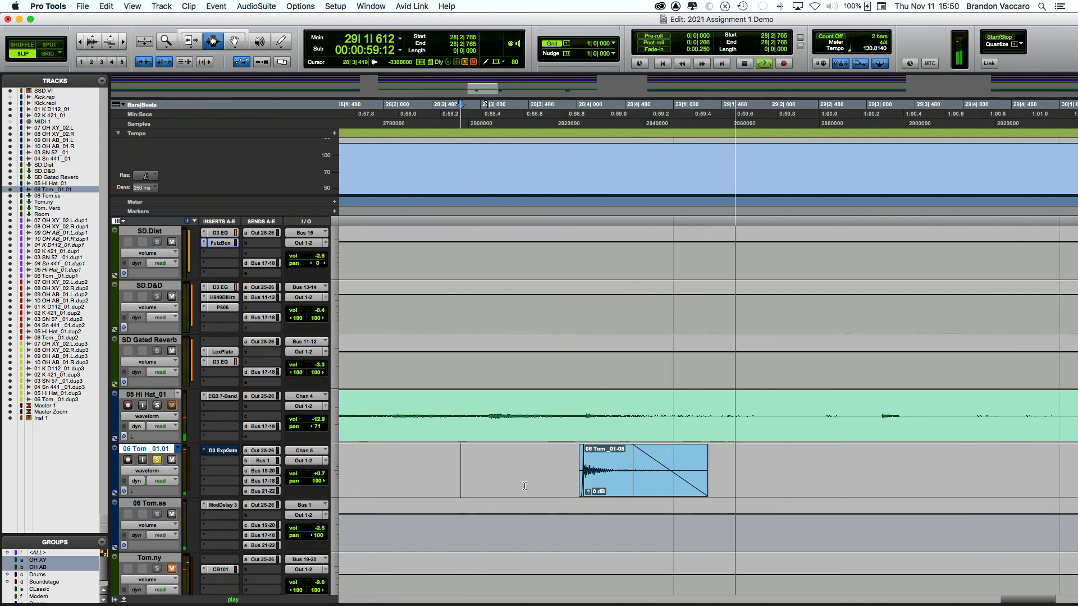
Step: Zoom around and audition the last tom hits, then return to the Mix window
{"action": "key", "text": "super+bracketleft"}
{"action": "key", "text": "super+bracketleft"}
{"action": "key", "text": "super+bracketleft"}
{"action": "key", "text": "super+bracketleft"}
{"action": "key", "text": "super+bracketleft"}
{"action": "key", "text": "super+bracketleft"}
{"action": "scroll", "coordinate": [525, 486], "scroll_direction": "right", "scroll_amount": 4}
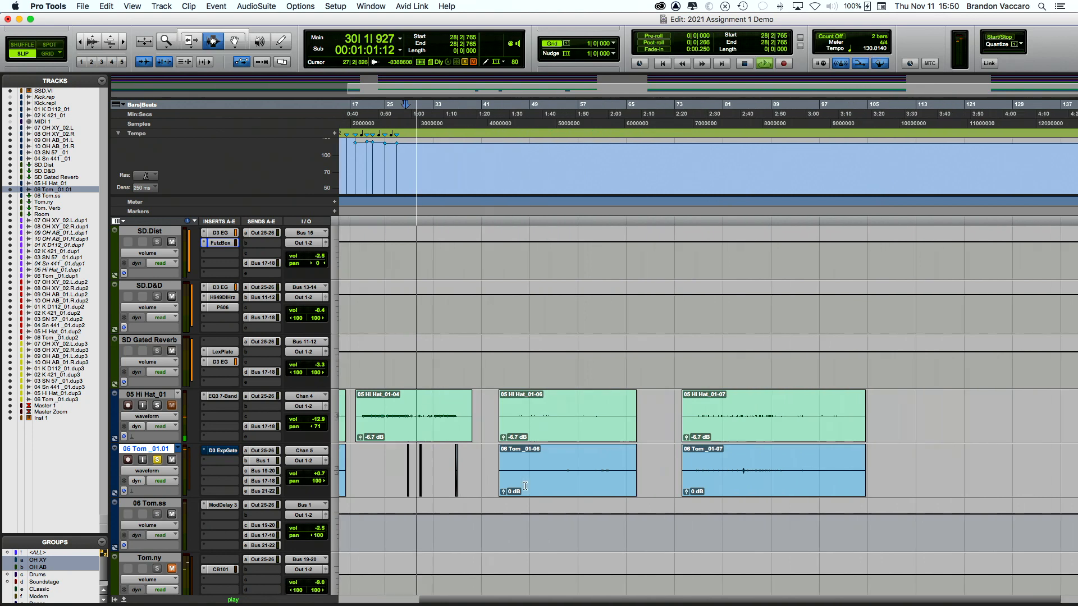
{"action": "key", "text": "super+bracketright"}
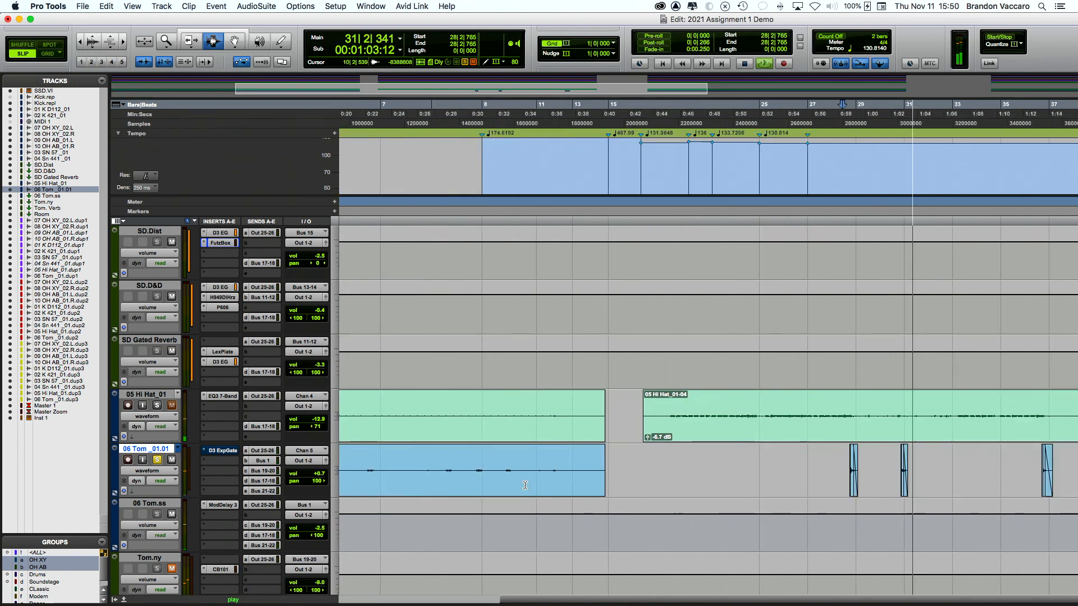
{"action": "key", "text": "super+bracketright"}
{"action": "key", "text": "space"}
{"action": "left_click", "coordinate": [797, 479]}
{"action": "key", "text": "space"}
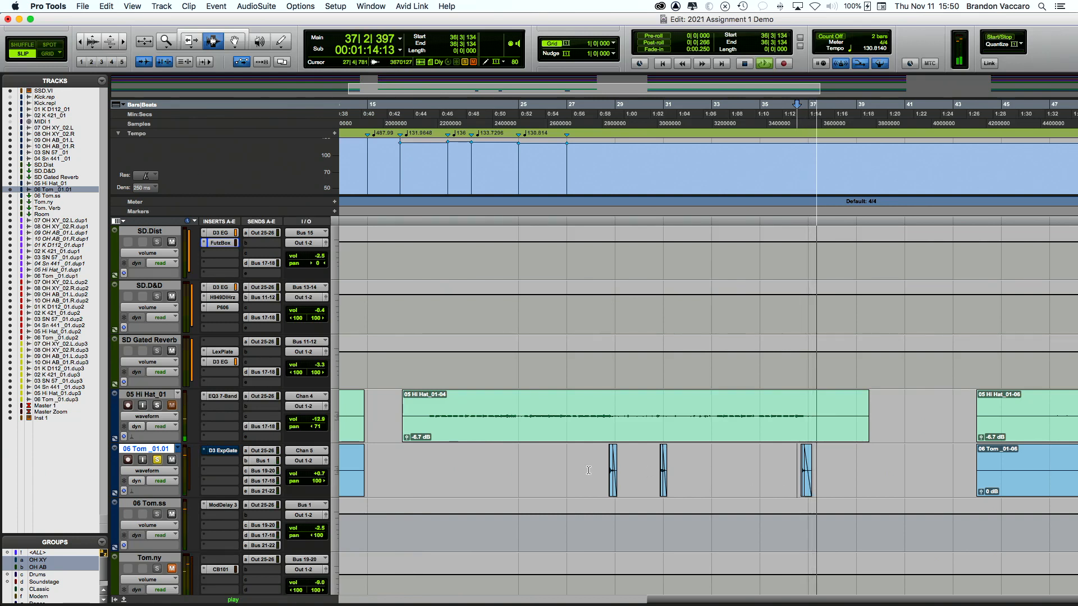
{"action": "key", "text": "space"}
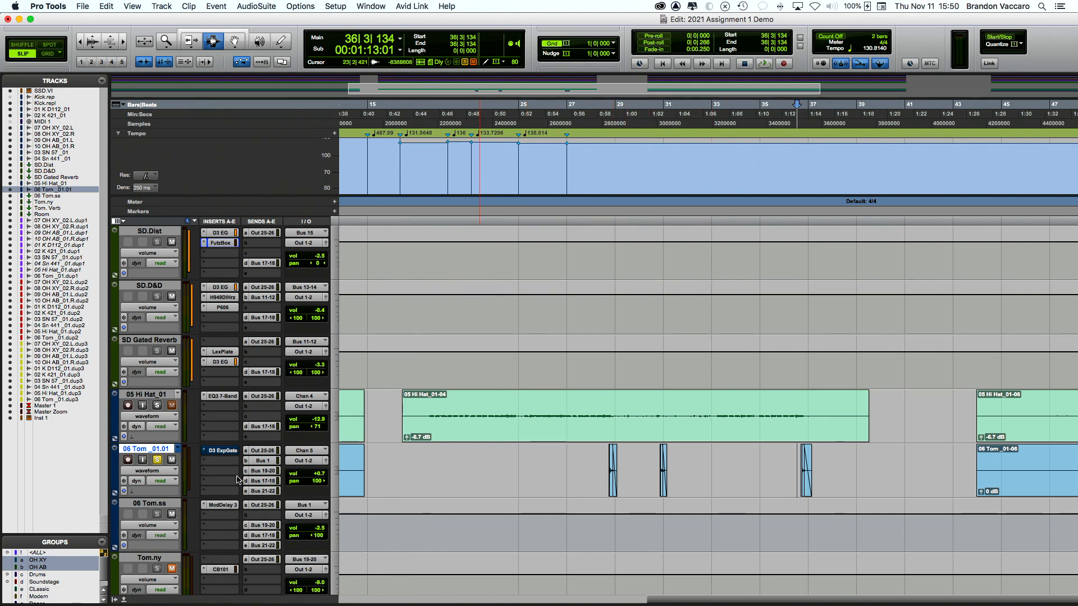
{"action": "key", "text": "super+equal"}
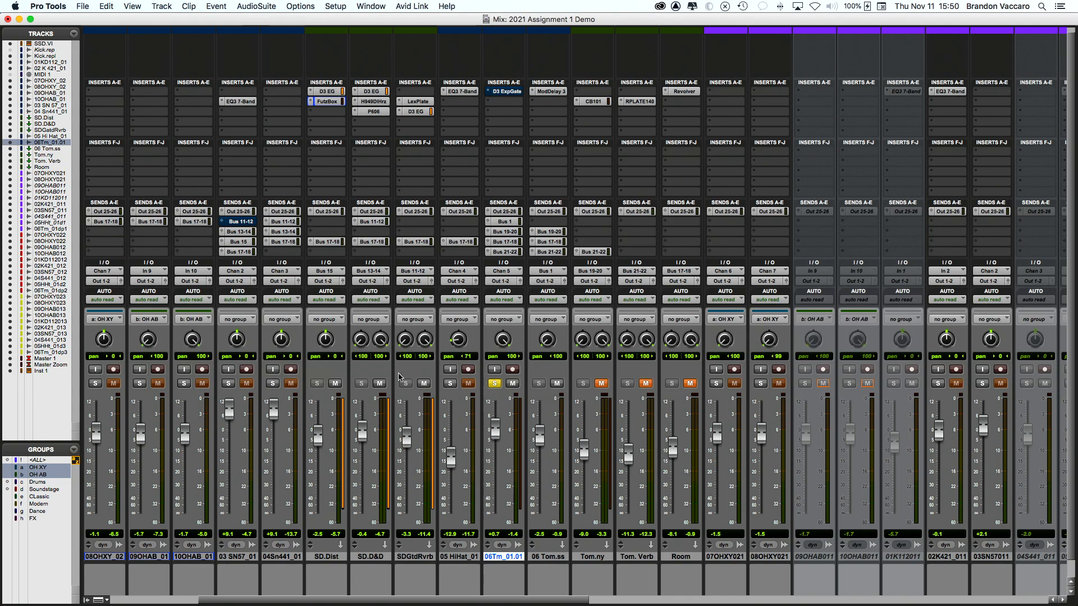
Step: Inspect the ModDelay 3 plug-in on 06 Tom.ss, then close it
{"action": "scroll", "coordinate": [400, 377], "scroll_direction": "right", "scroll_amount": 3}
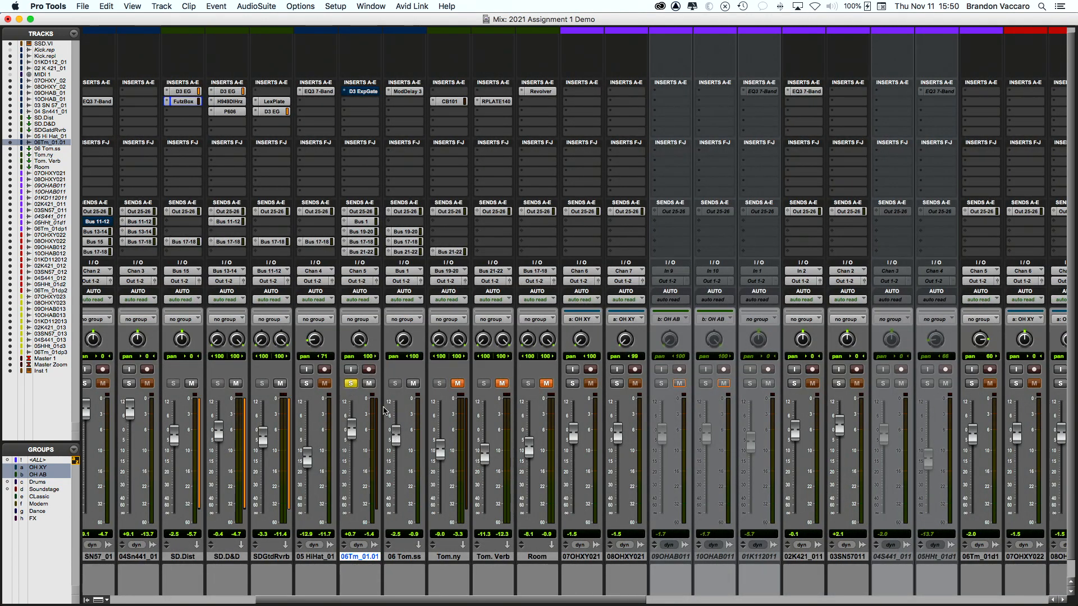
{"action": "scroll", "coordinate": [375, 364], "scroll_direction": "right", "scroll_amount": 1}
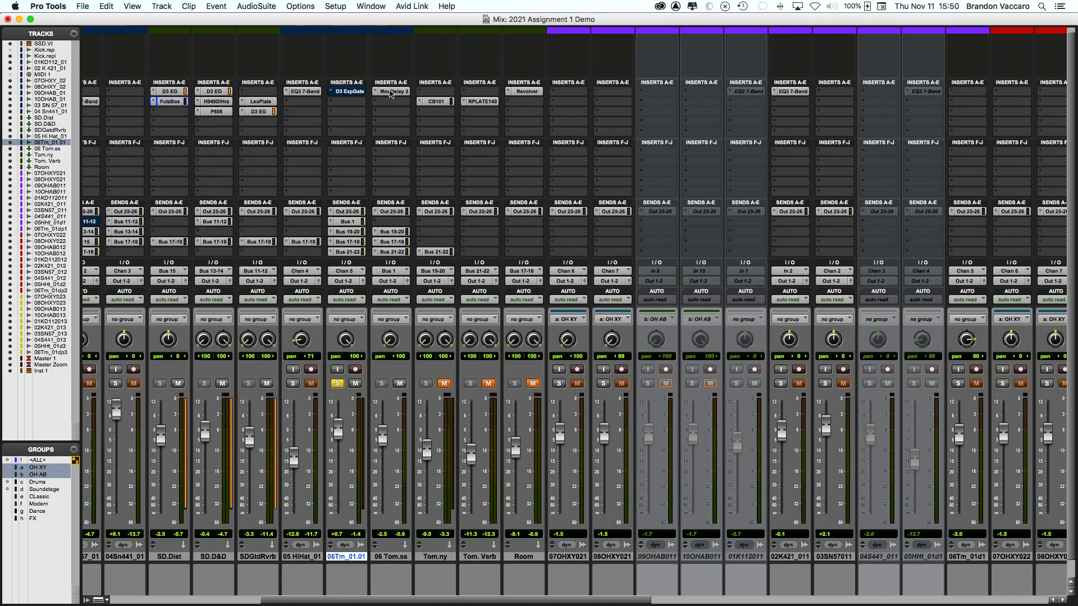
{"action": "left_click", "coordinate": [391, 91]}
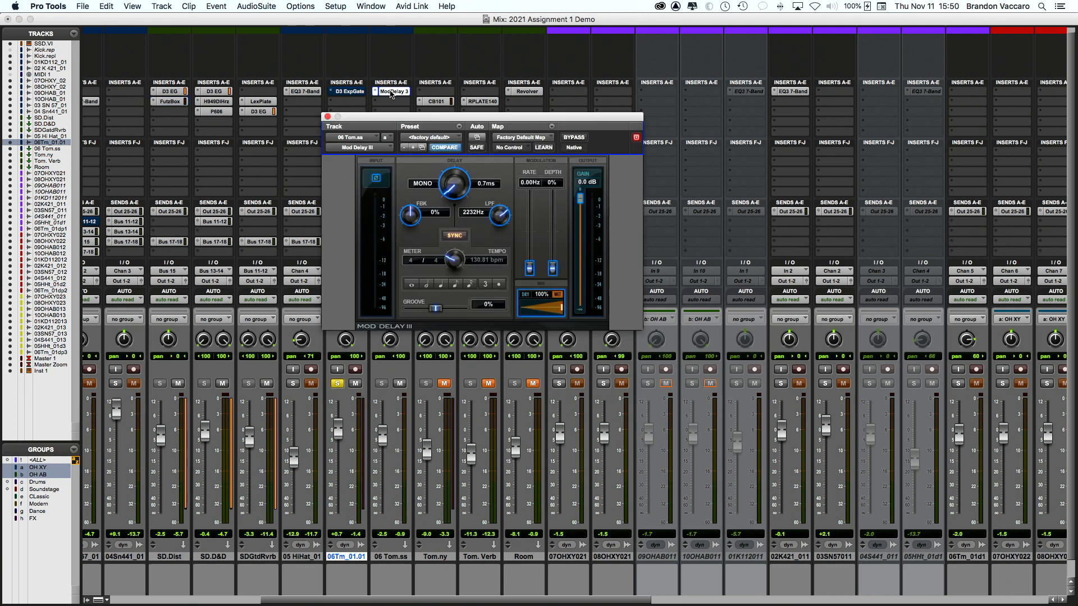
{"action": "left_click_drag", "start_coordinate": [337, 129], "coordinate": [430, 127]}
{"action": "left_click", "coordinate": [420, 116]}
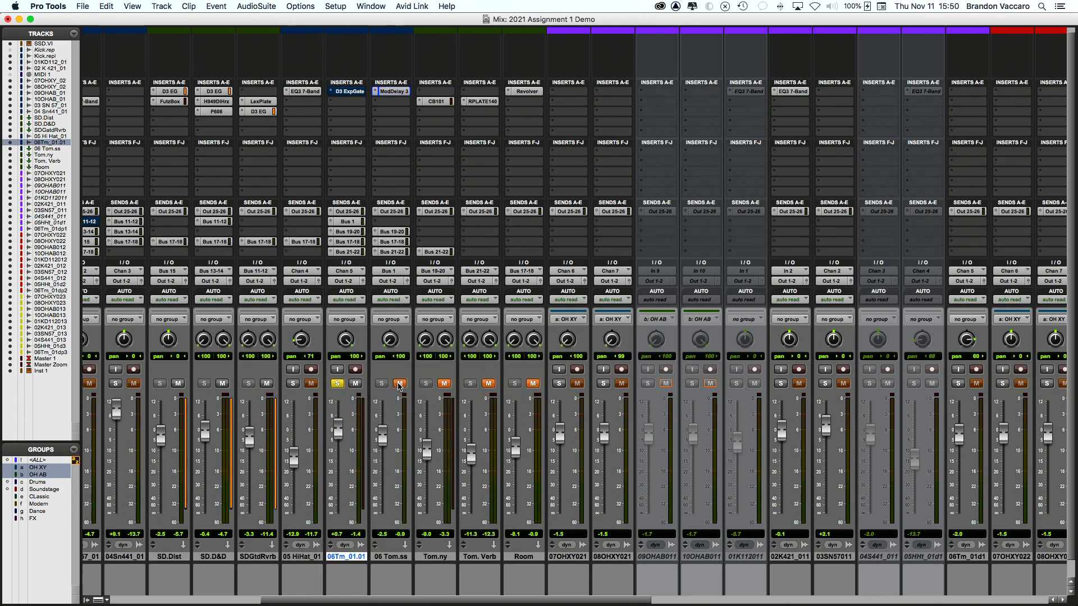
Step: Select bars 21–28 on the 06 Tom track, then unmute Tom.ny in the mixer
{"action": "scroll", "coordinate": [388, 379], "scroll_direction": "left", "scroll_amount": 1}
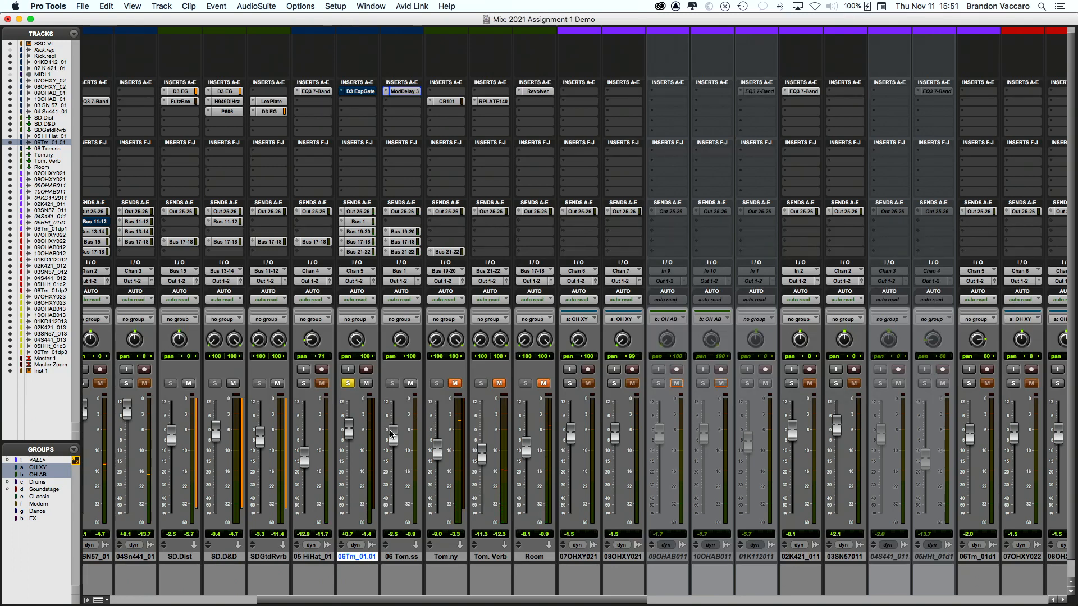
{"action": "scroll", "coordinate": [389, 434], "scroll_direction": "left", "scroll_amount": 2}
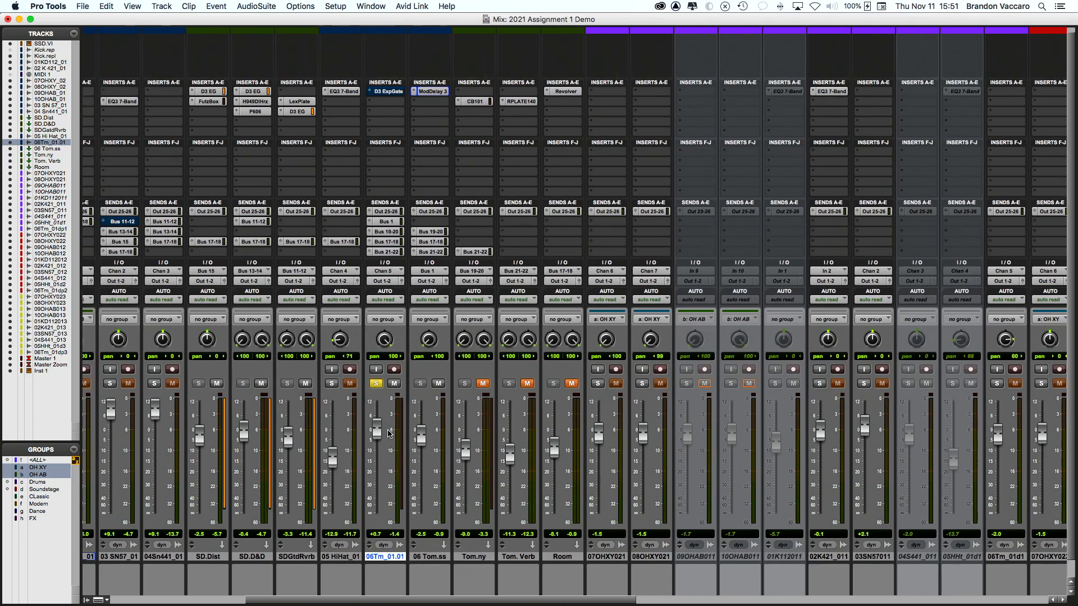
{"action": "scroll", "coordinate": [391, 435], "scroll_direction": "right", "scroll_amount": 3}
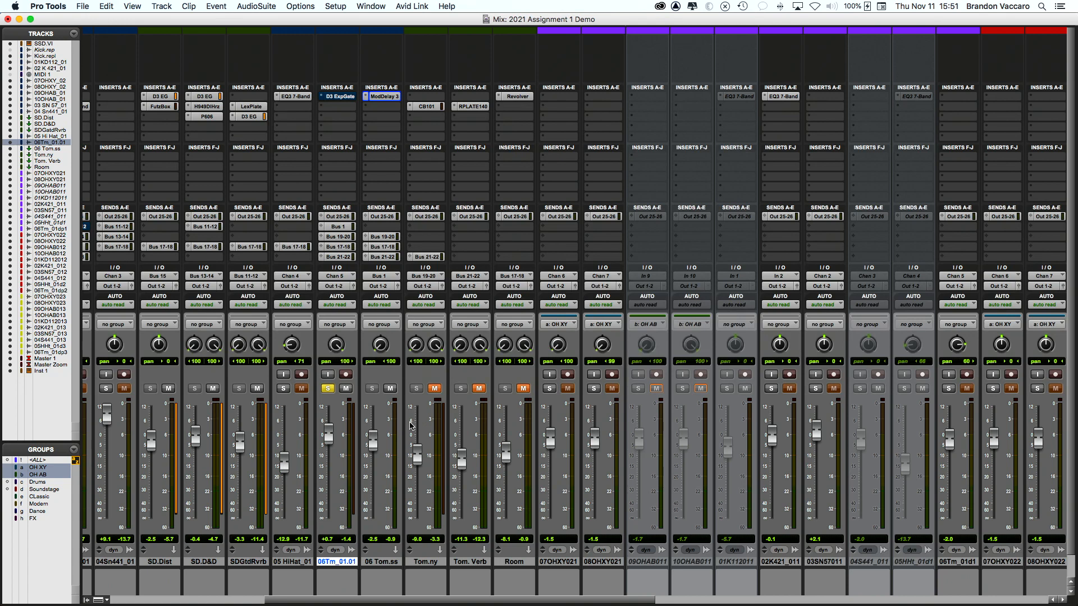
{"action": "key", "text": "super+equal"}
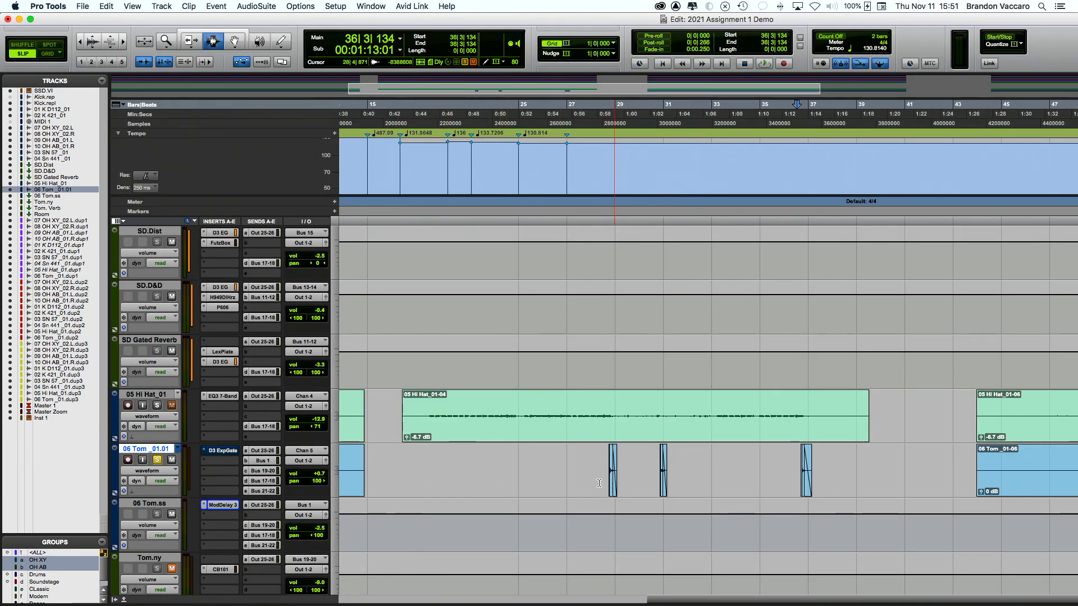
{"action": "left_click_drag", "start_coordinate": [425, 469], "coordinate": [600, 466]}
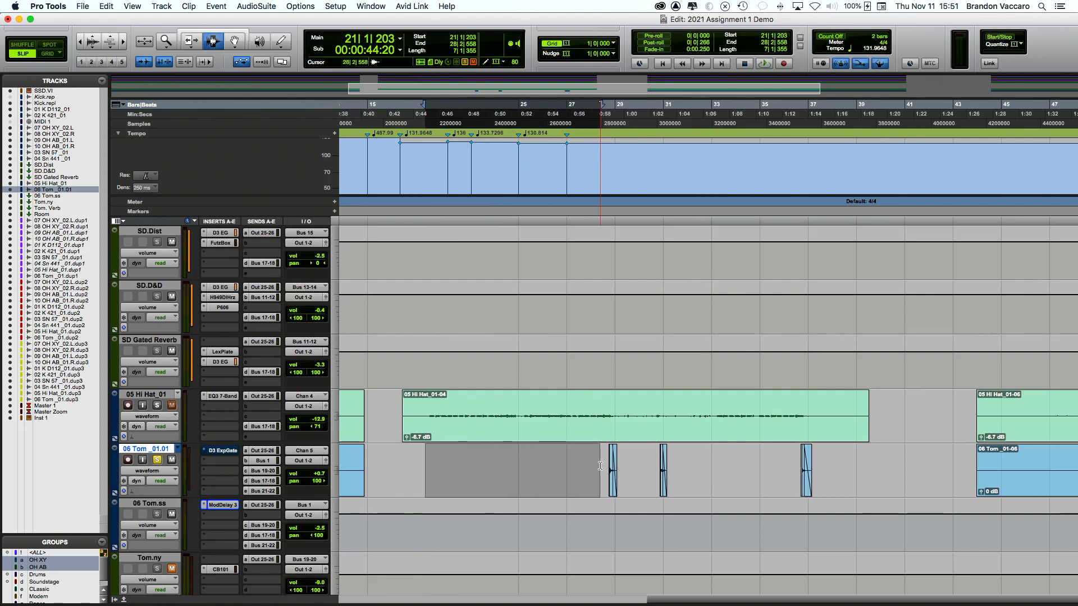
{"action": "key", "text": "super+equal"}
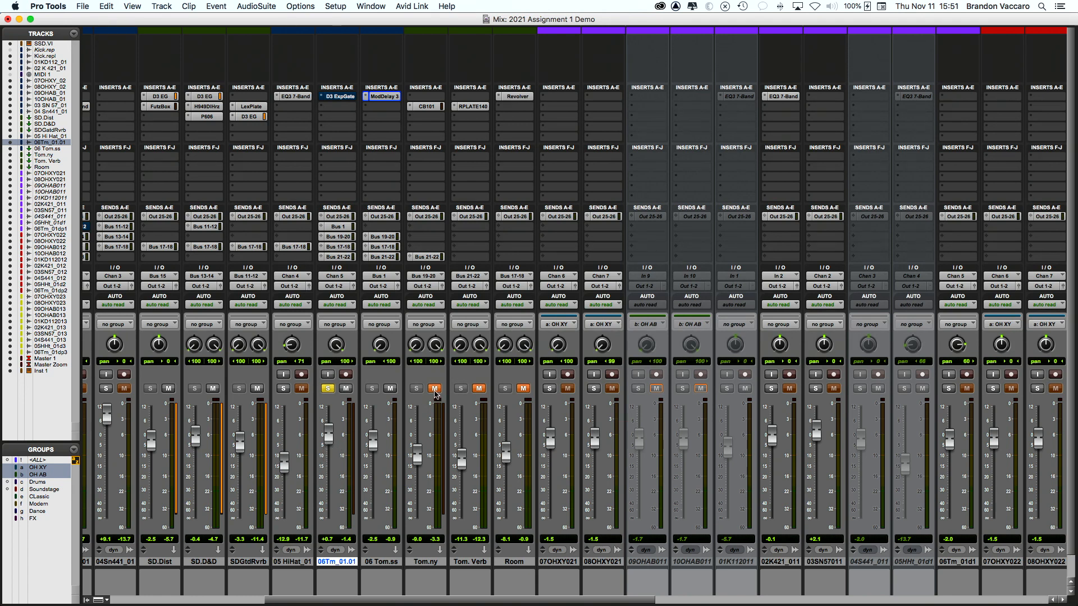
{"action": "left_click", "coordinate": [435, 390]}
Step: Select the Tom.ny, 06Tm_01.01 and 06 Tom.ss tracks and open Tom.ny's CB101 compressor
{"action": "left_click", "coordinate": [429, 562]}
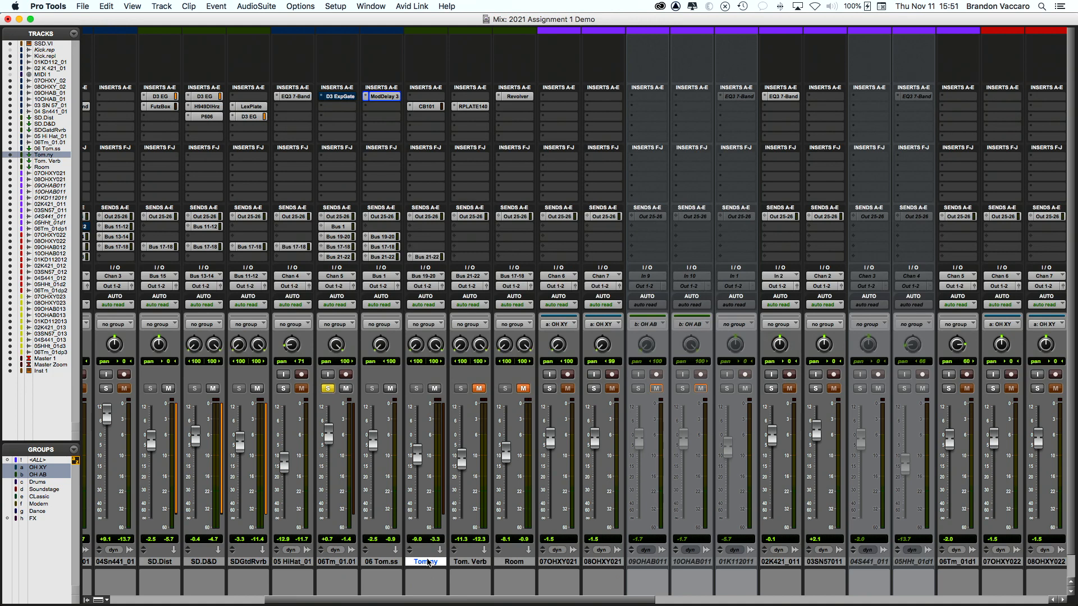
{"action": "left_click", "coordinate": [329, 563]}
{"action": "double_click", "coordinate": [372, 564]}
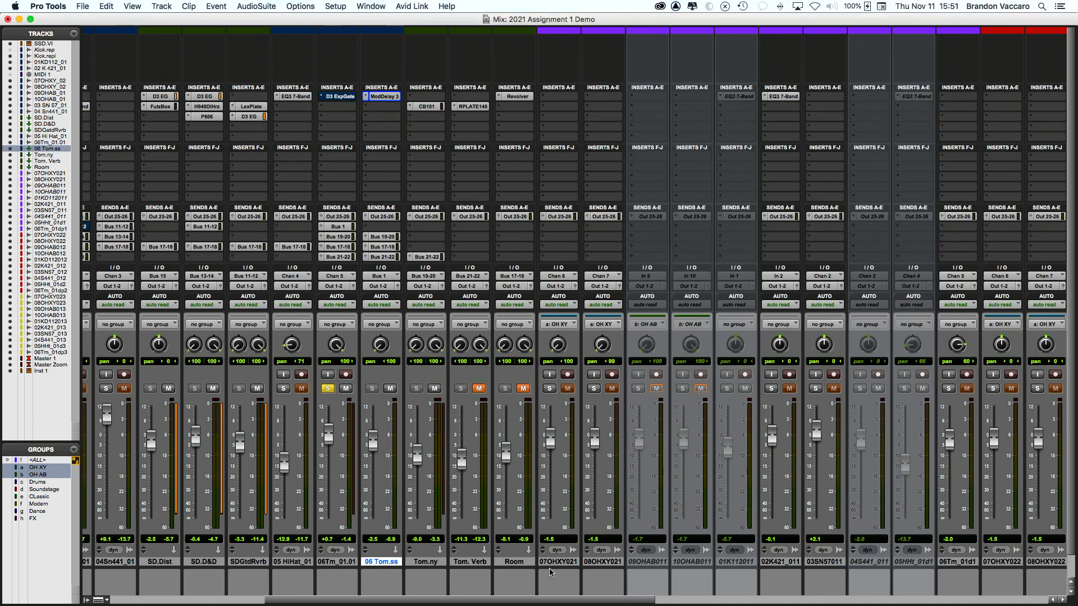
{"action": "left_click", "coordinate": [427, 562]}
{"action": "left_click", "coordinate": [330, 562]}
{"action": "left_click", "coordinate": [373, 562], "text": "shift"}
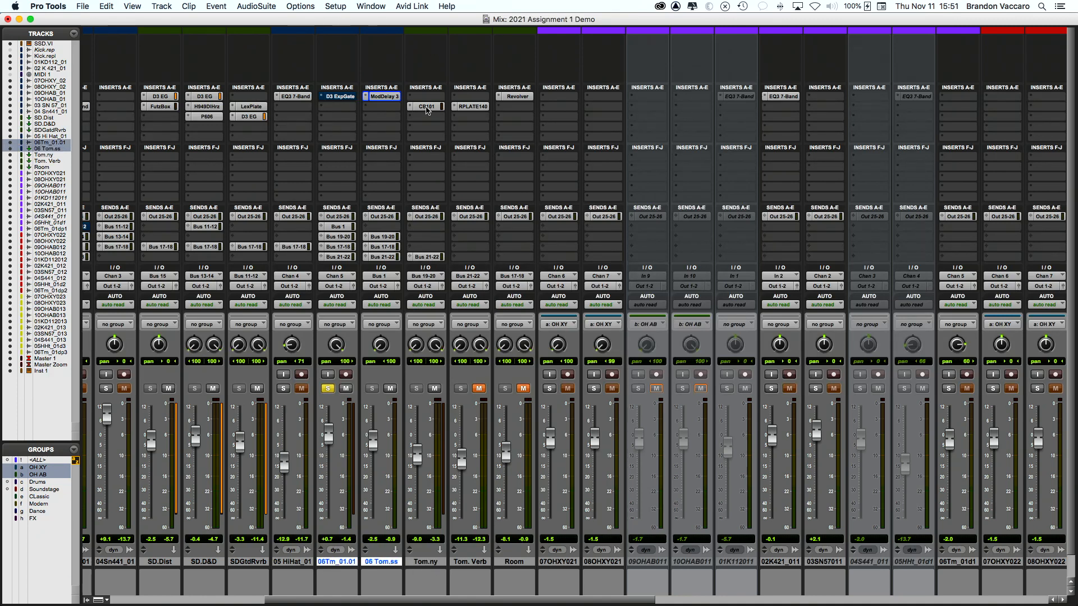
{"action": "left_click", "coordinate": [427, 106]}
{"action": "left_click_drag", "start_coordinate": [489, 109], "coordinate": [470, 73]}
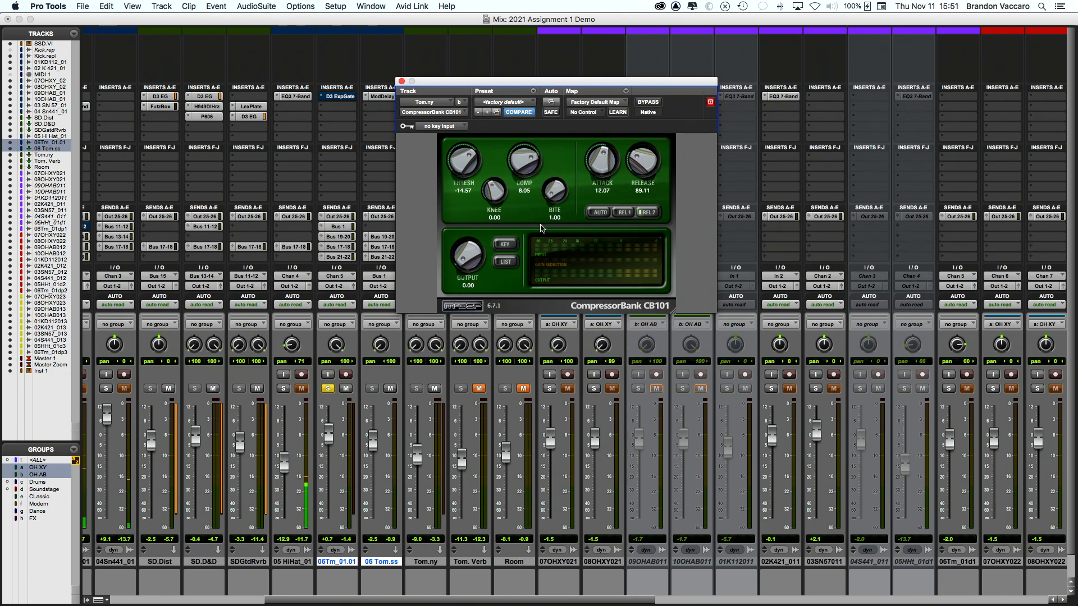
Step: Play from bar 28, compare Tom.ny muted and unmuted, then close CB101 and return to Edit
{"action": "key", "text": "super+equal"}
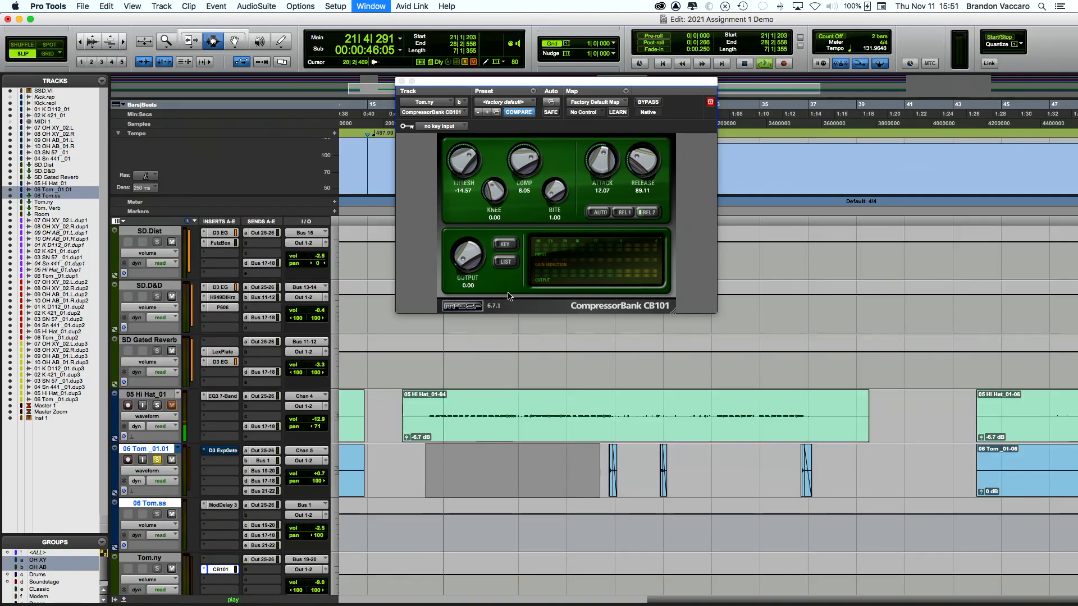
{"action": "key", "text": "space"}
{"action": "left_click", "coordinate": [599, 474]}
{"action": "key", "text": "space"}
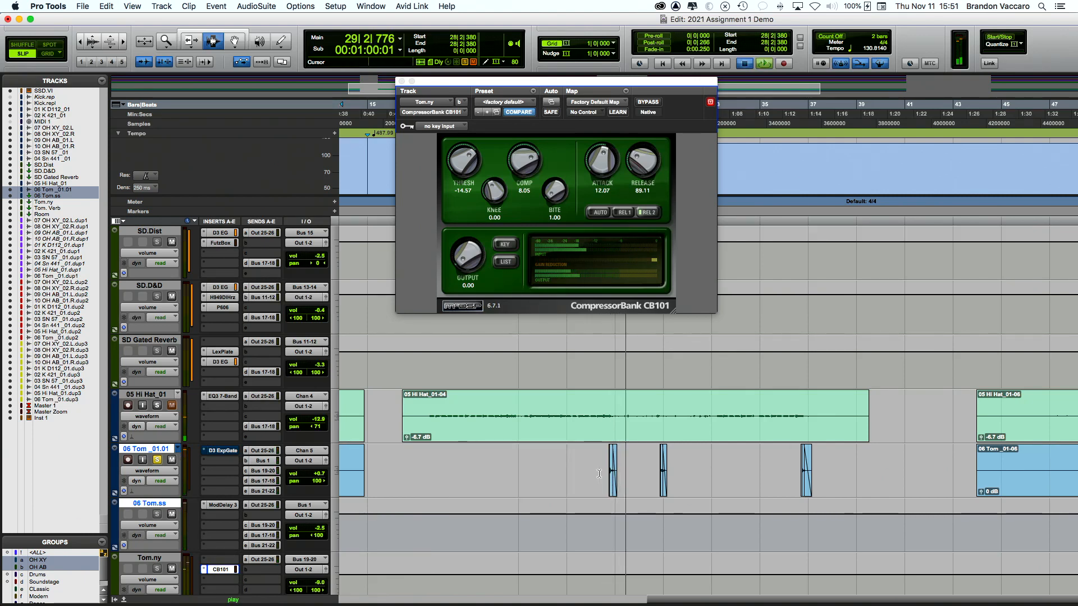
{"action": "key", "text": "super+equal"}
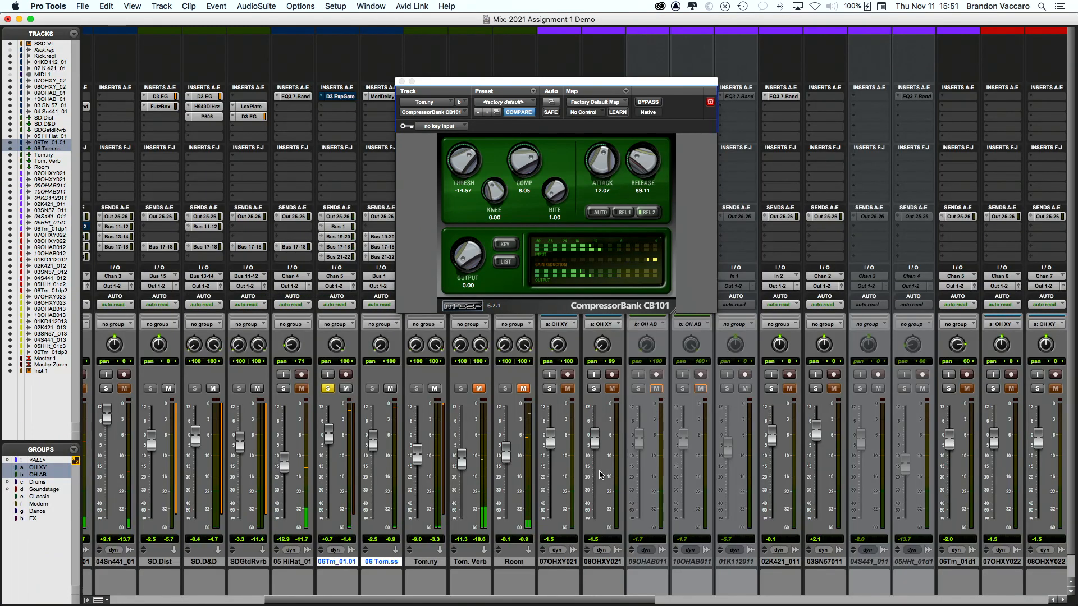
{"action": "left_click", "coordinate": [435, 388]}
{"action": "left_click", "coordinate": [435, 388]}
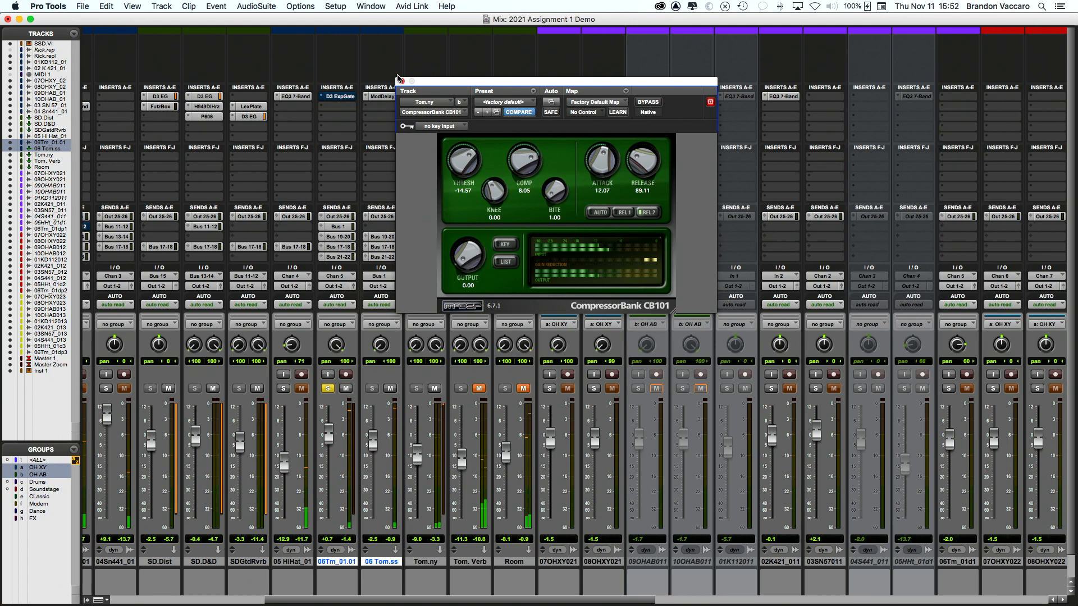
{"action": "left_click", "coordinate": [401, 82]}
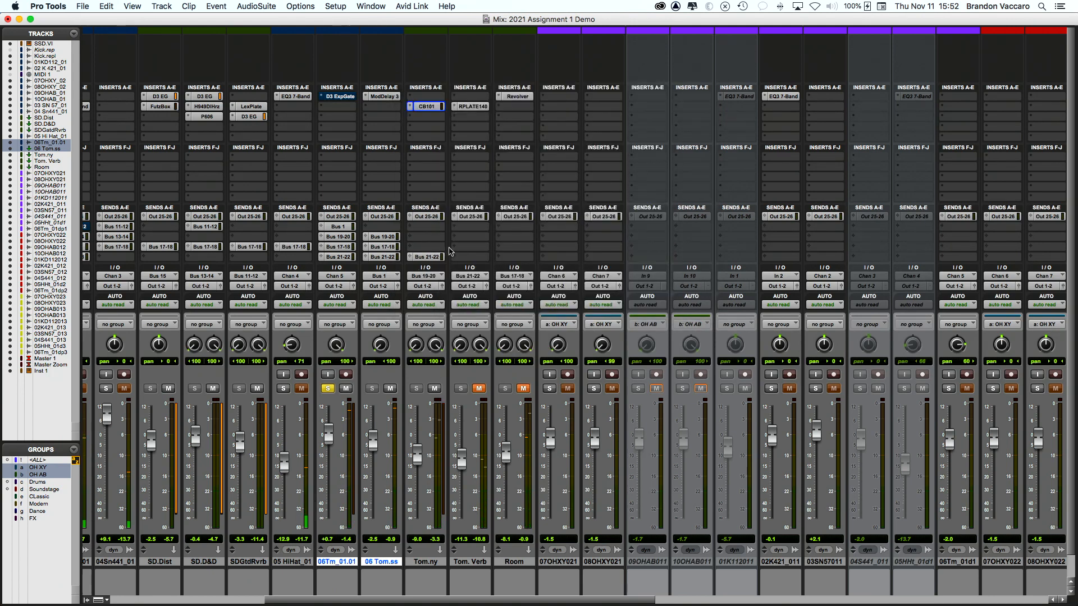
{"action": "key", "text": "super+equal"}
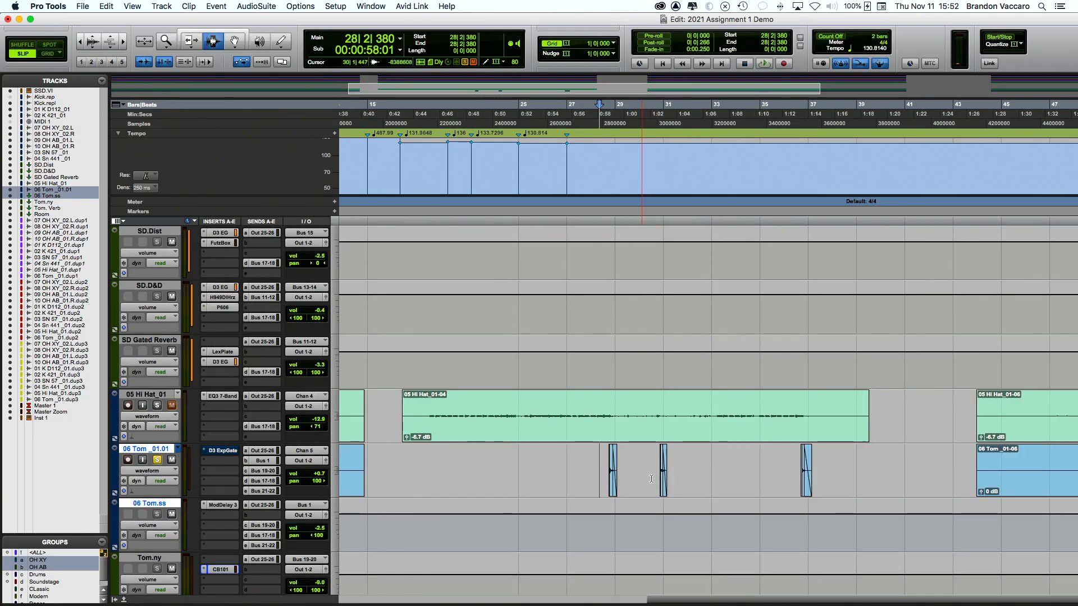
Step: Raise Tom.ny's fader from -9.0 to -7.3, muting and unmuting it to compare
{"action": "key", "text": "super+equal"}
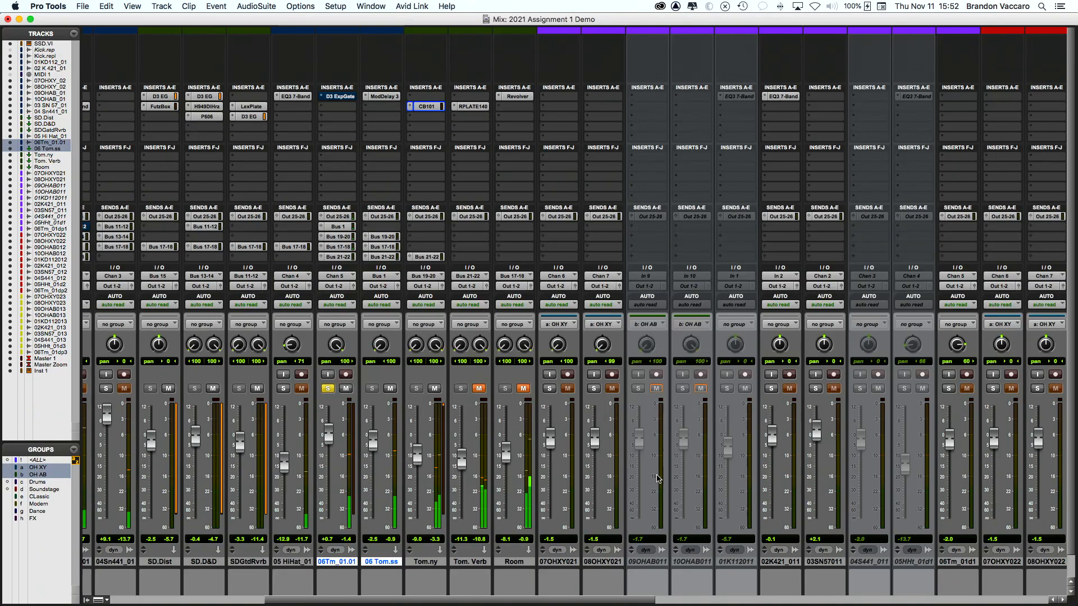
{"action": "scroll", "coordinate": [393, 393], "scroll_direction": "left", "scroll_amount": 1}
{"action": "left_click", "coordinate": [449, 388]}
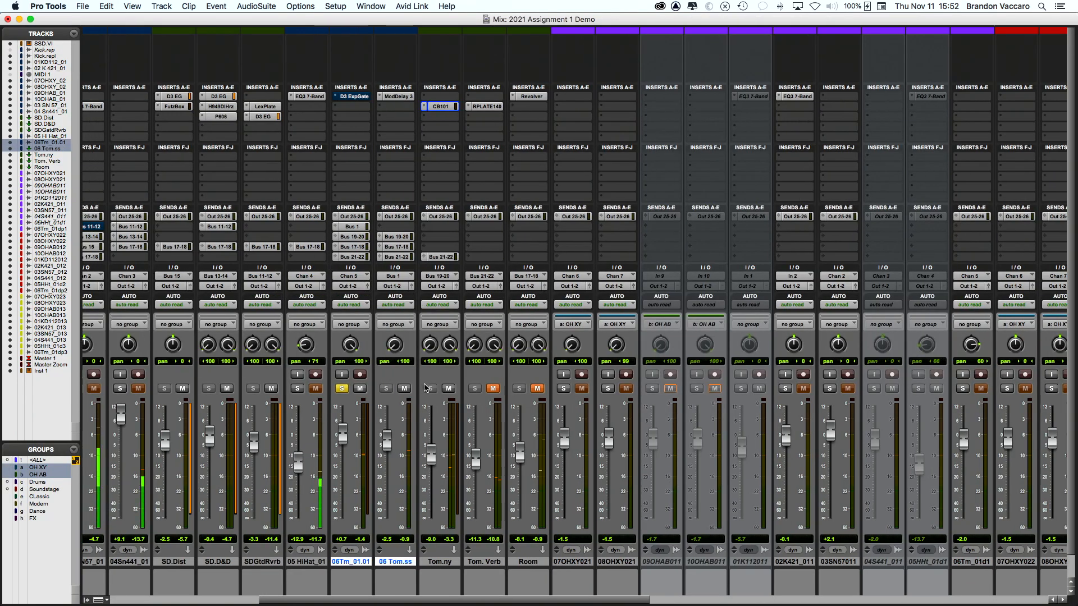
{"action": "left_click", "coordinate": [449, 388]}
{"action": "left_click_drag", "start_coordinate": [432, 466], "coordinate": [432, 460]}
{"action": "left_click", "coordinate": [451, 388]}
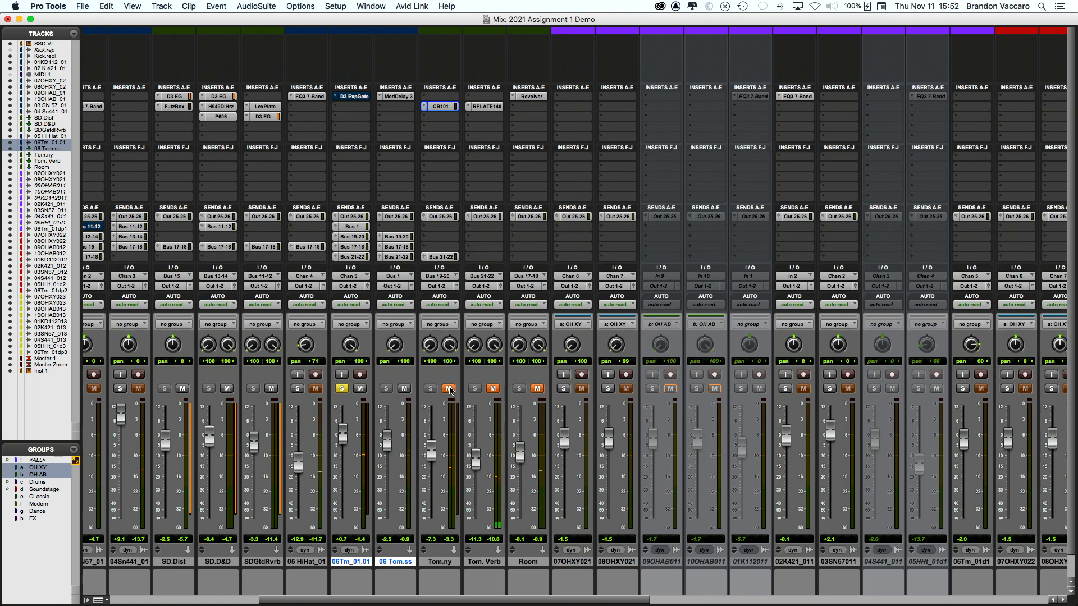
{"action": "left_click", "coordinate": [450, 389]}
Step: Toggle 06Tm_01.01's solo off and back on, keeping it soloed
{"action": "scroll", "coordinate": [383, 407], "scroll_direction": "right", "scroll_amount": 3}
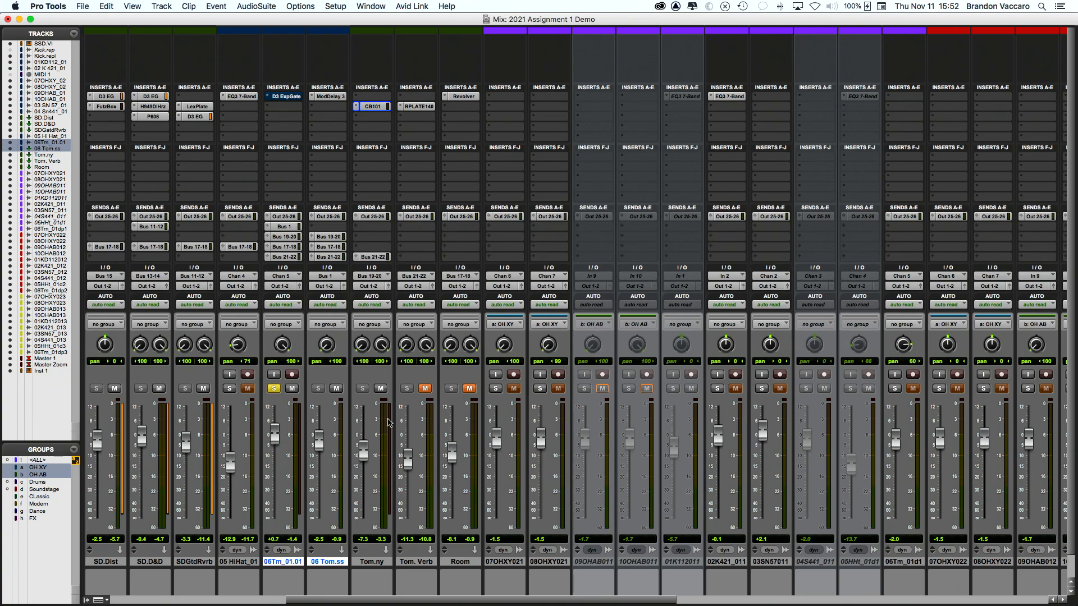
{"action": "scroll", "coordinate": [389, 423], "scroll_direction": "right", "scroll_amount": 3}
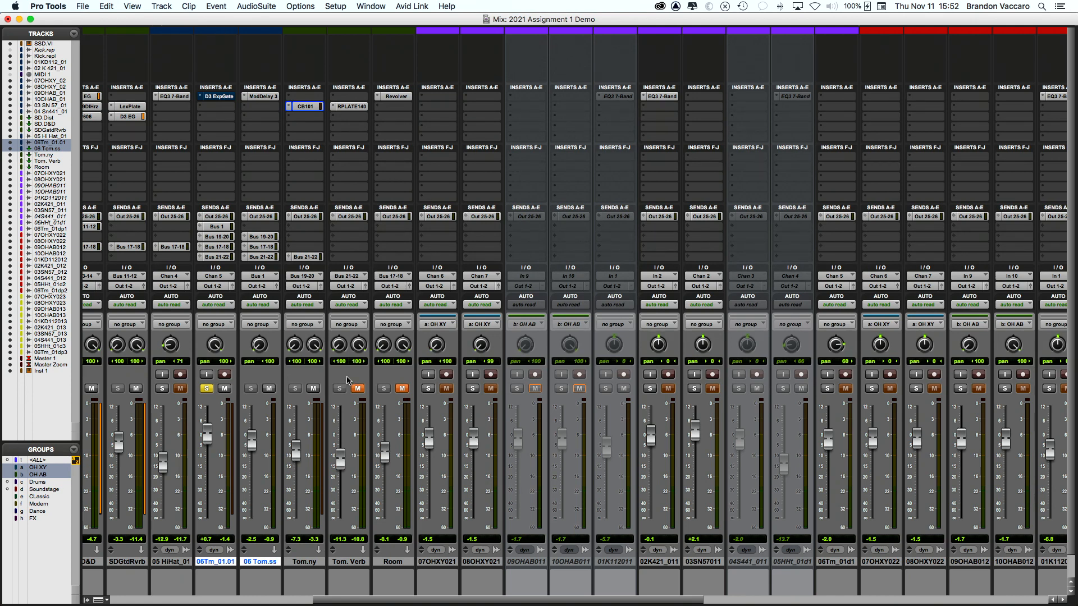
{"action": "scroll", "coordinate": [331, 376], "scroll_direction": "left", "scroll_amount": 1}
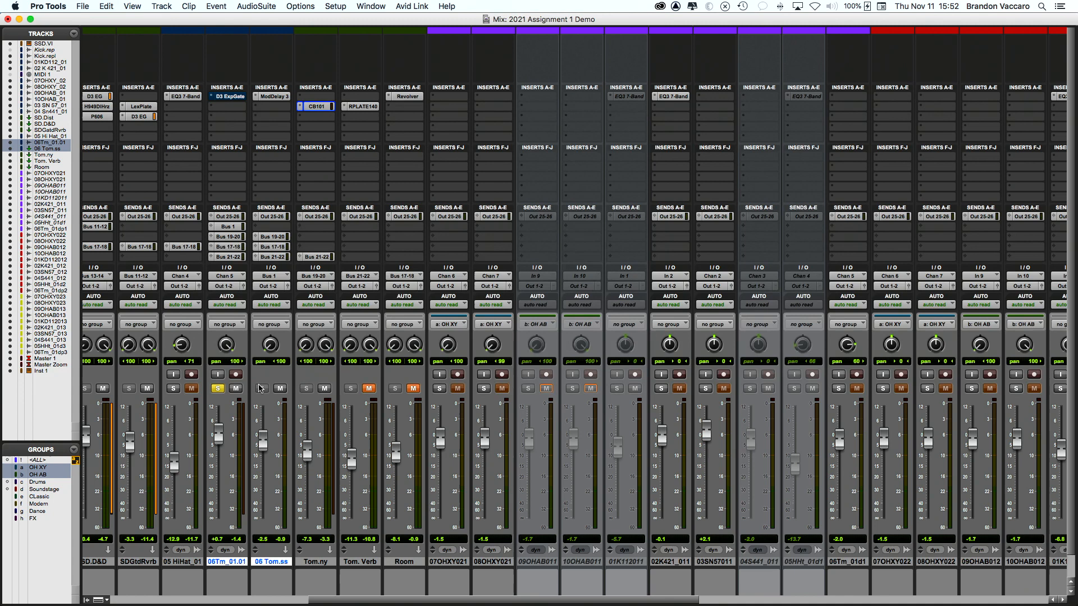
{"action": "left_click", "coordinate": [220, 392]}
{"action": "left_click", "coordinate": [219, 393]}
Step: Reselect tom tracks by their name plates, ending with 06Tm_01.01 and 06 Tom.ss selected
{"action": "left_click", "coordinate": [324, 563]}
{"action": "left_click", "coordinate": [235, 563]}
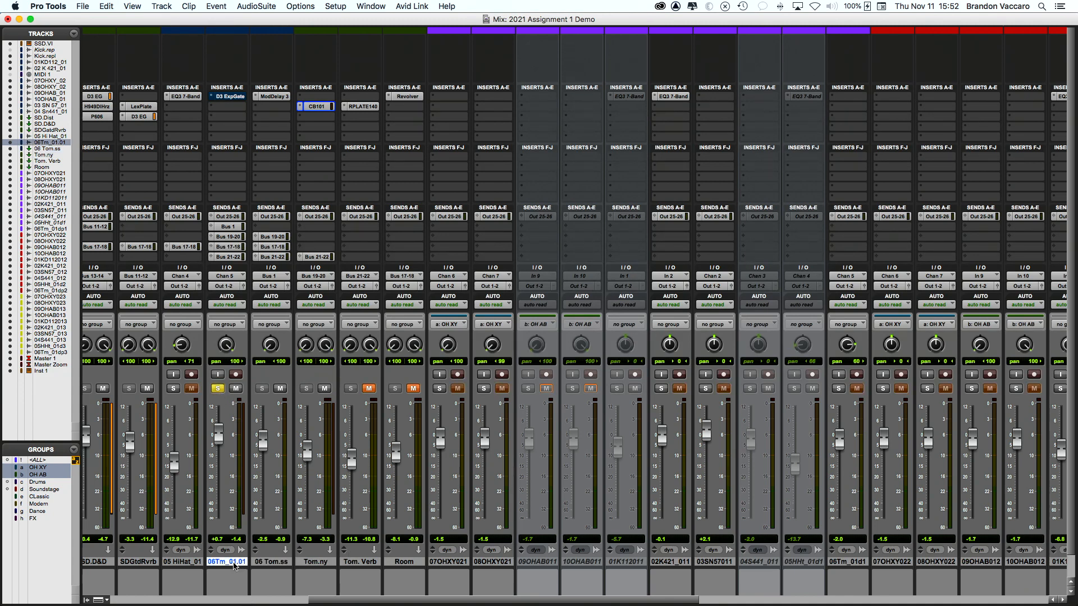
{"action": "left_click", "coordinate": [311, 563]}
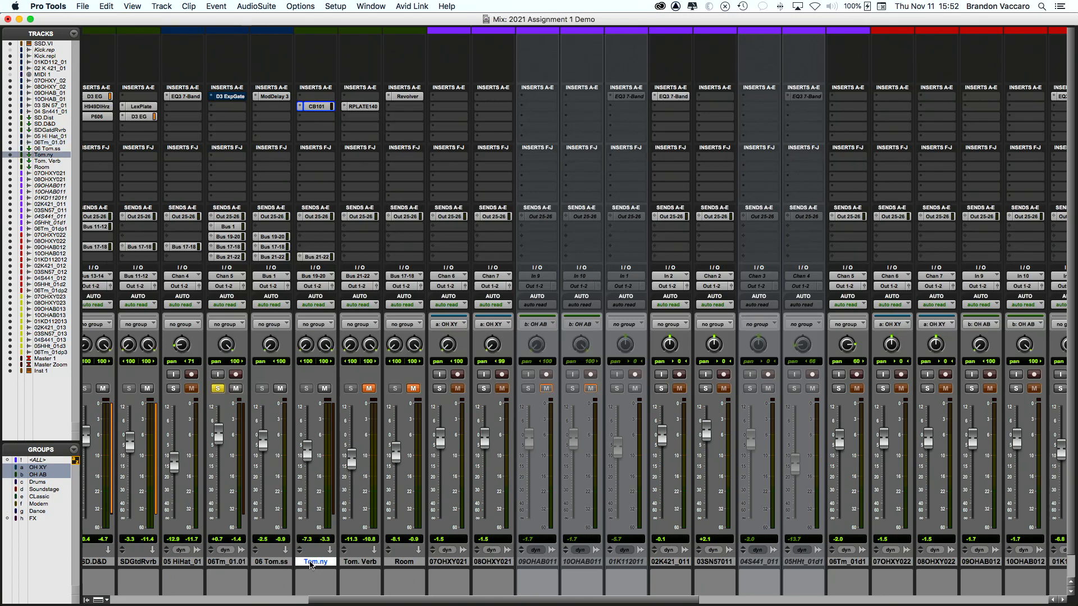
{"action": "left_click", "coordinate": [217, 563]}
{"action": "left_click", "coordinate": [311, 563], "text": "shift"}
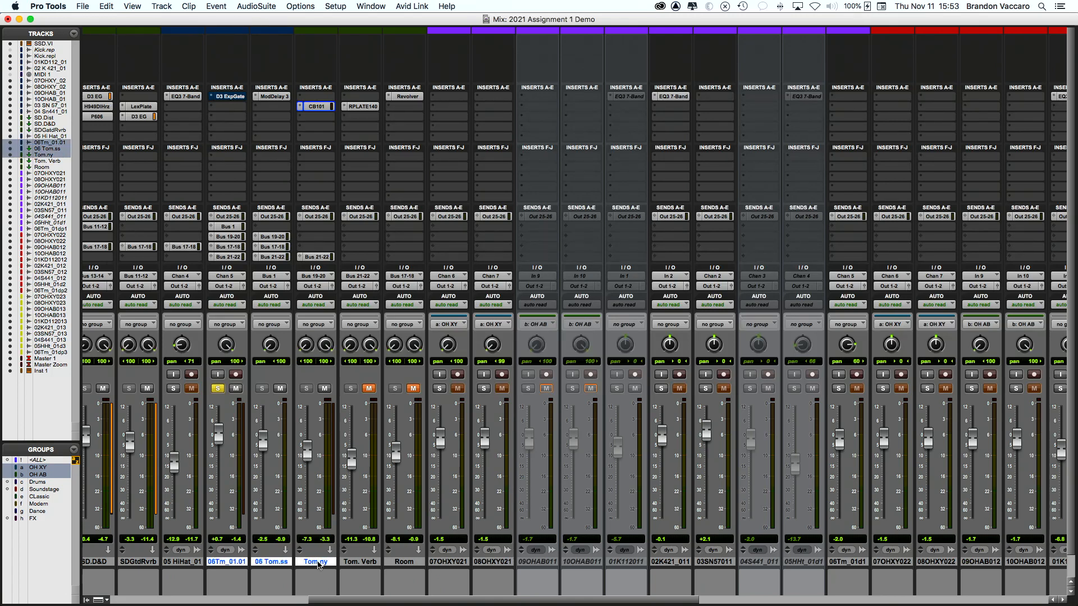
{"action": "scroll", "coordinate": [319, 565], "scroll_direction": "left", "scroll_amount": 4}
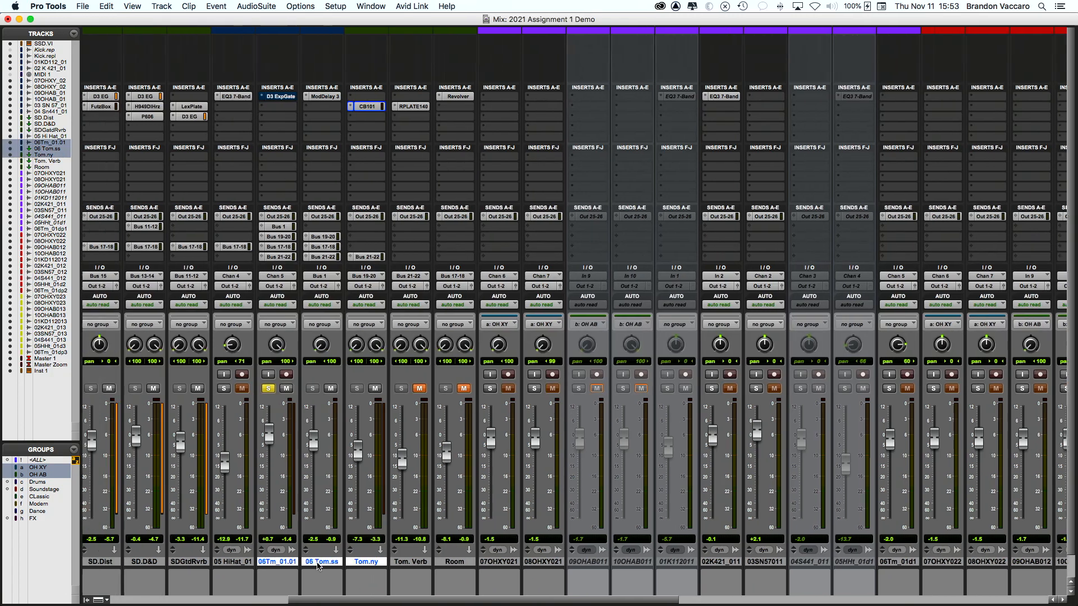
{"action": "scroll", "coordinate": [358, 569], "scroll_direction": "right", "scroll_amount": 4}
{"action": "scroll", "coordinate": [354, 569], "scroll_direction": "right", "scroll_amount": 2}
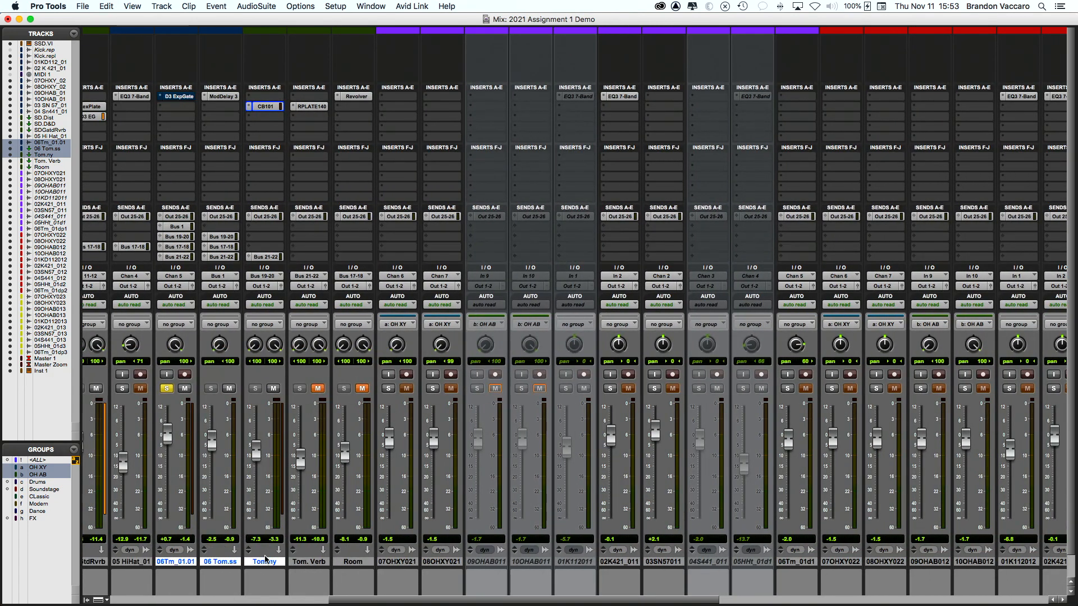
{"action": "left_click", "coordinate": [311, 562]}
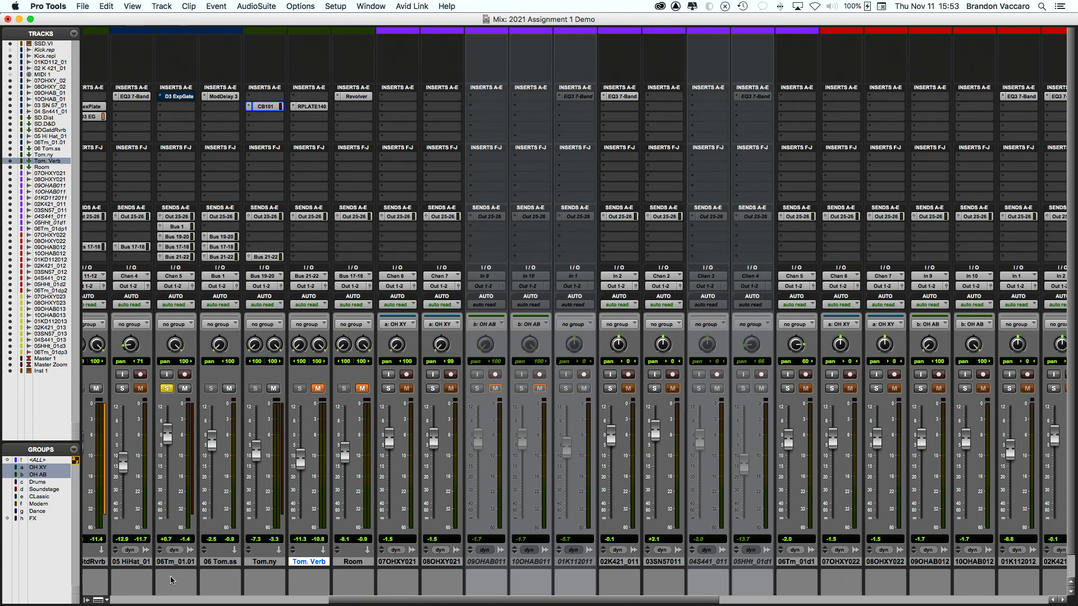
{"action": "left_click", "coordinate": [180, 562]}
{"action": "left_click", "coordinate": [216, 562], "text": "shift"}
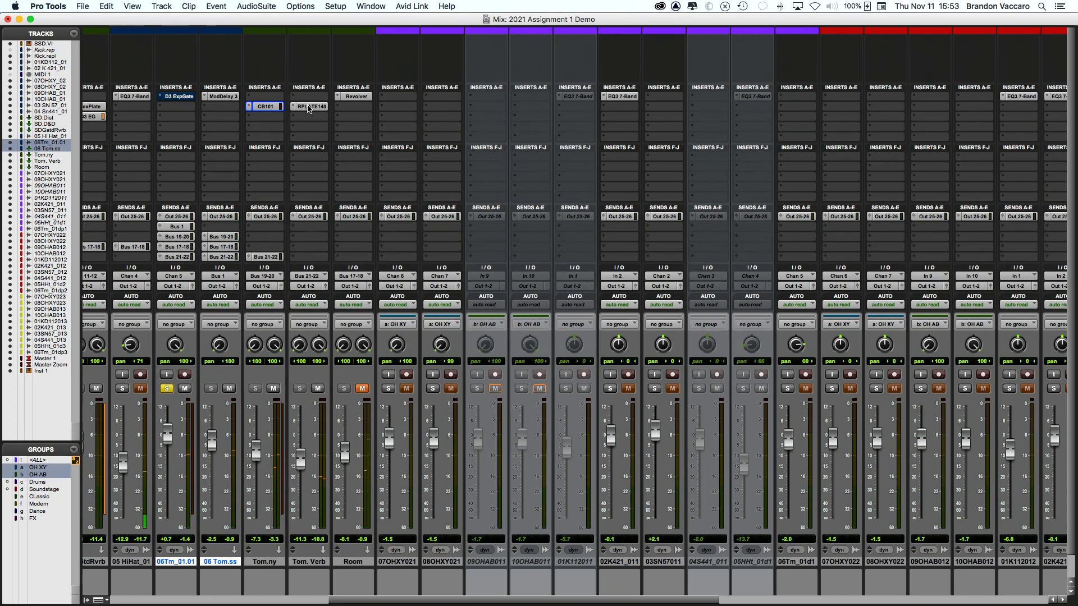
{"action": "left_click", "coordinate": [309, 107]}
{"action": "left_click_drag", "start_coordinate": [500, 82], "coordinate": [319, 115]}
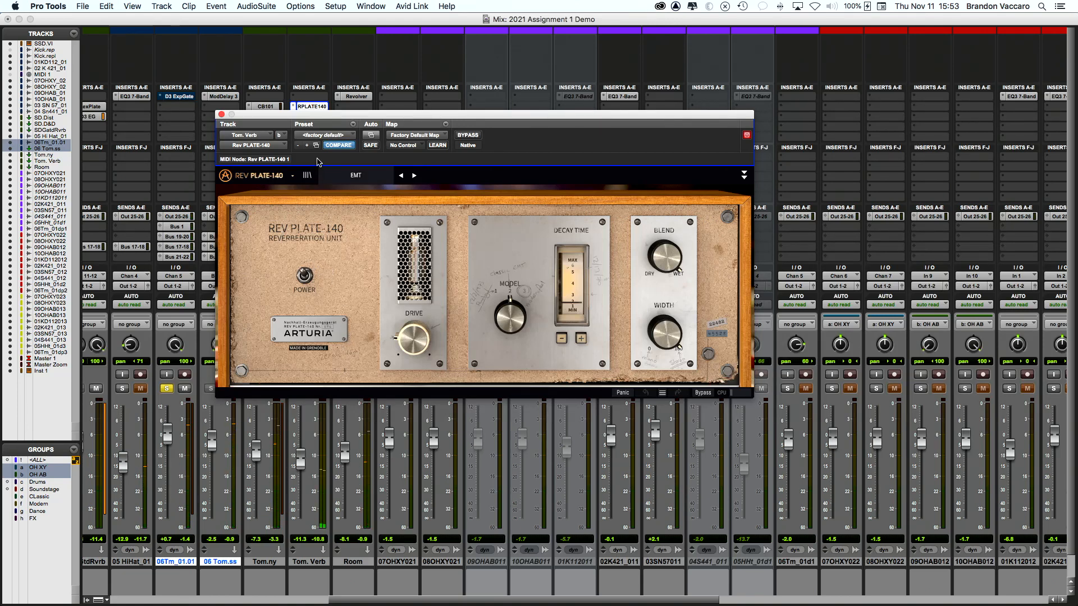
{"action": "left_click_drag", "start_coordinate": [288, 119], "coordinate": [361, 69]}
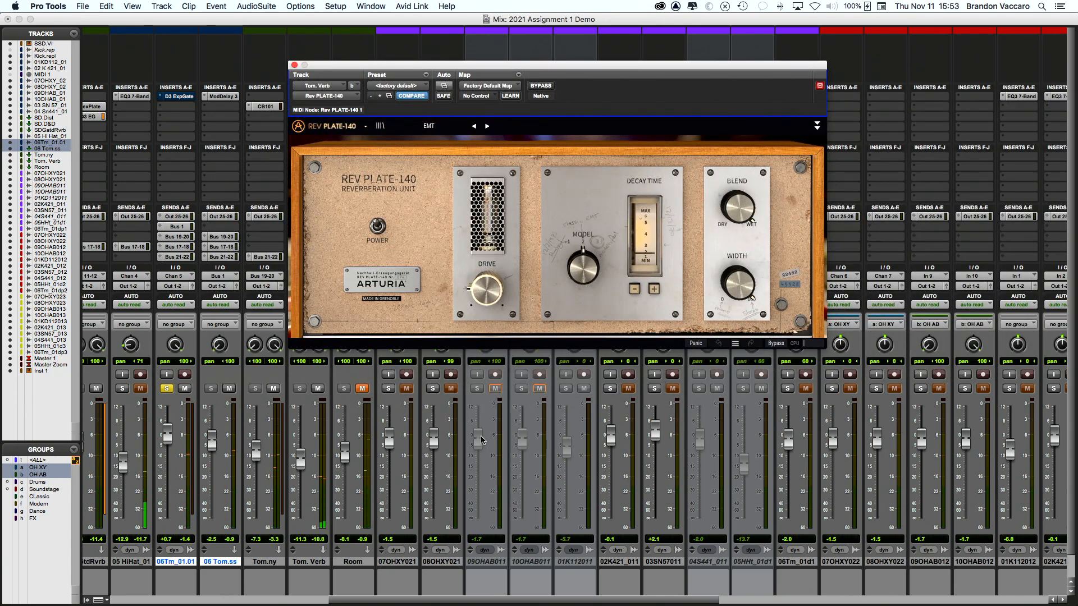
{"action": "left_click", "coordinate": [318, 389]}
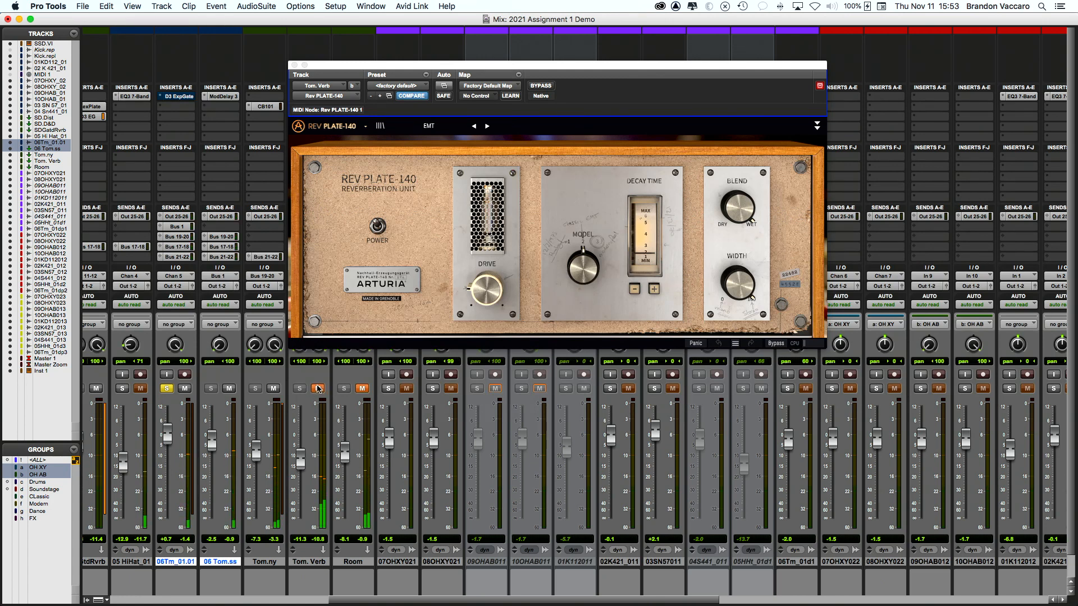
{"action": "left_click", "coordinate": [318, 388]}
{"action": "left_click", "coordinate": [291, 65]}
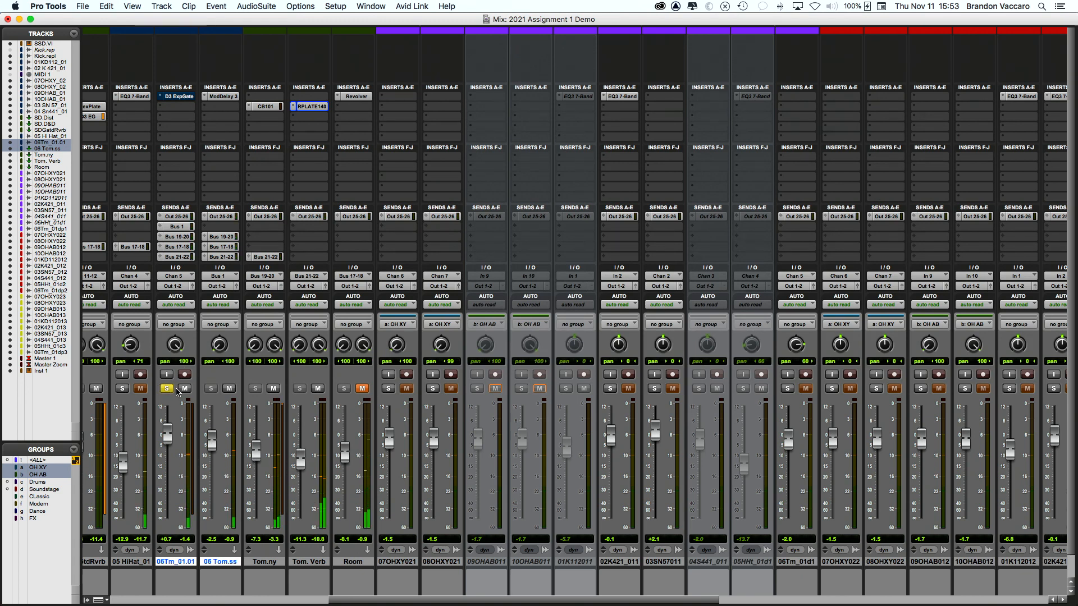
Step: Unsolo 06Tm_01.01 and play the full mix in the Edit window, then return to Mix
{"action": "scroll", "coordinate": [187, 391], "scroll_direction": "left", "scroll_amount": 2}
{"action": "left_click", "coordinate": [230, 388]}
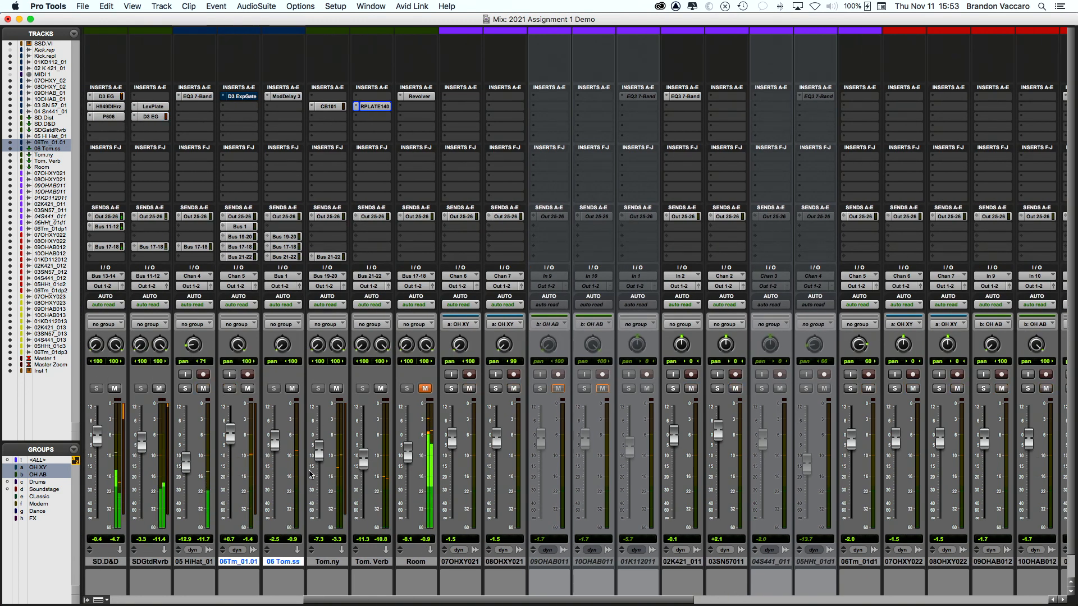
{"action": "key", "text": "super+equal"}
{"action": "key", "text": "space"}
{"action": "key", "text": "space"}
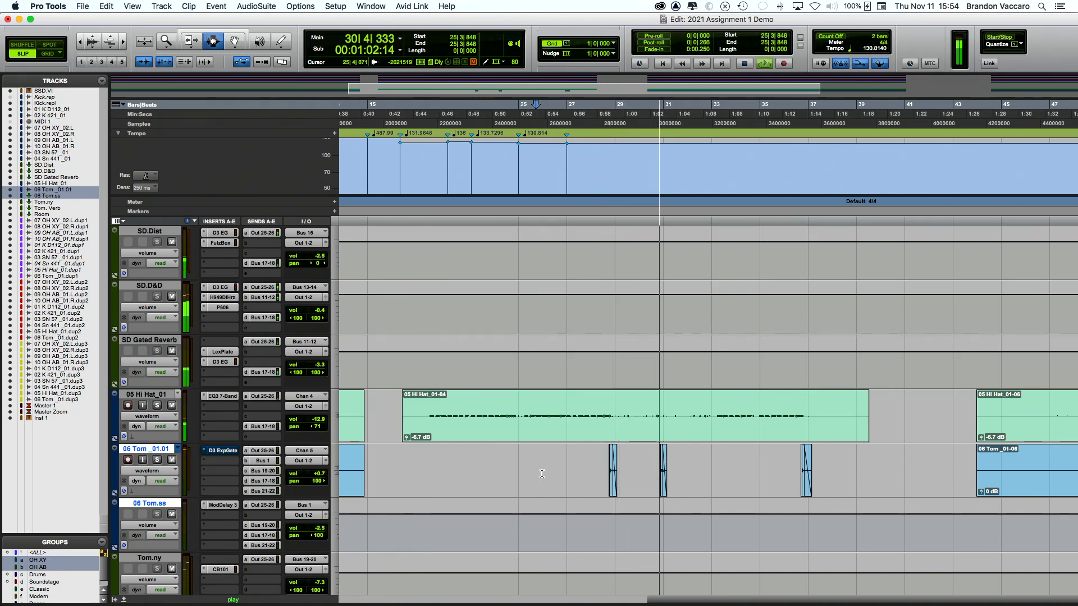
{"action": "key", "text": "space"}
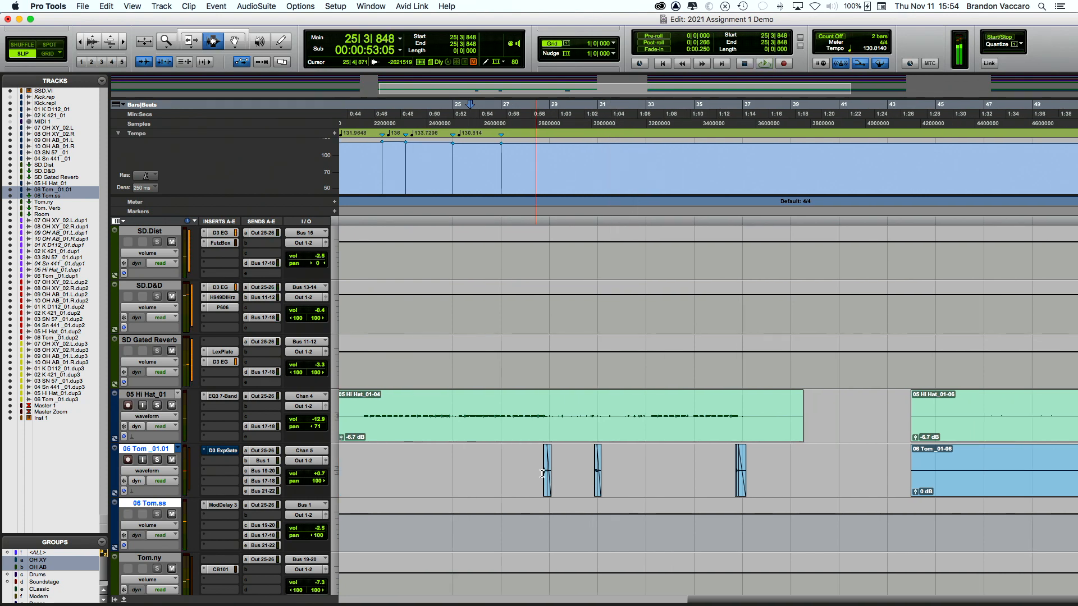
{"action": "key", "text": "super+equal"}
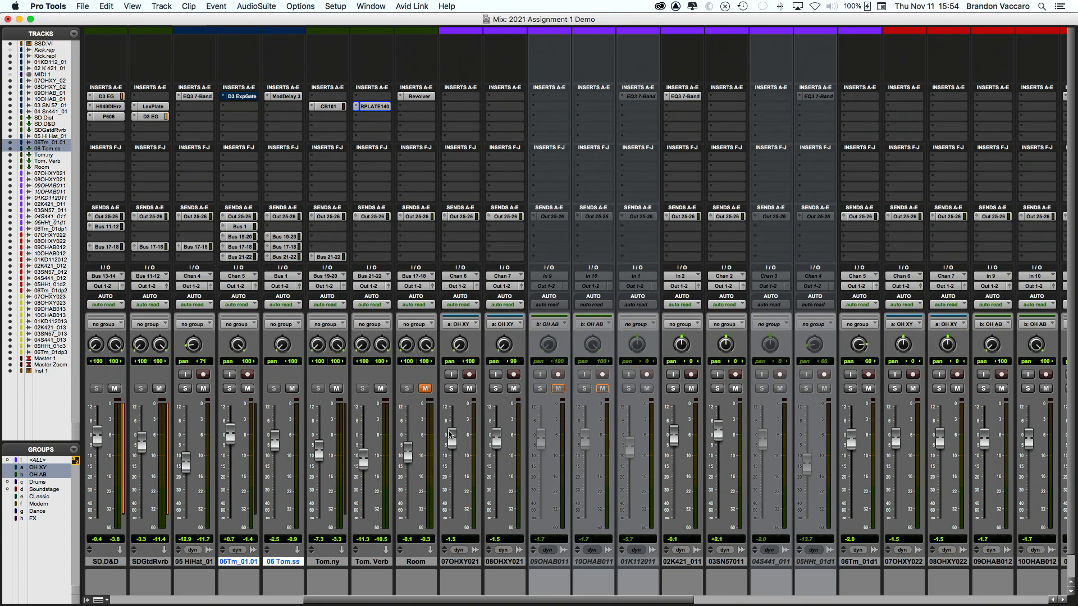
Step: Solo the OH AB and OH XY overhead pairs to audition them
{"action": "scroll", "coordinate": [436, 432], "scroll_direction": "left", "scroll_amount": 10}
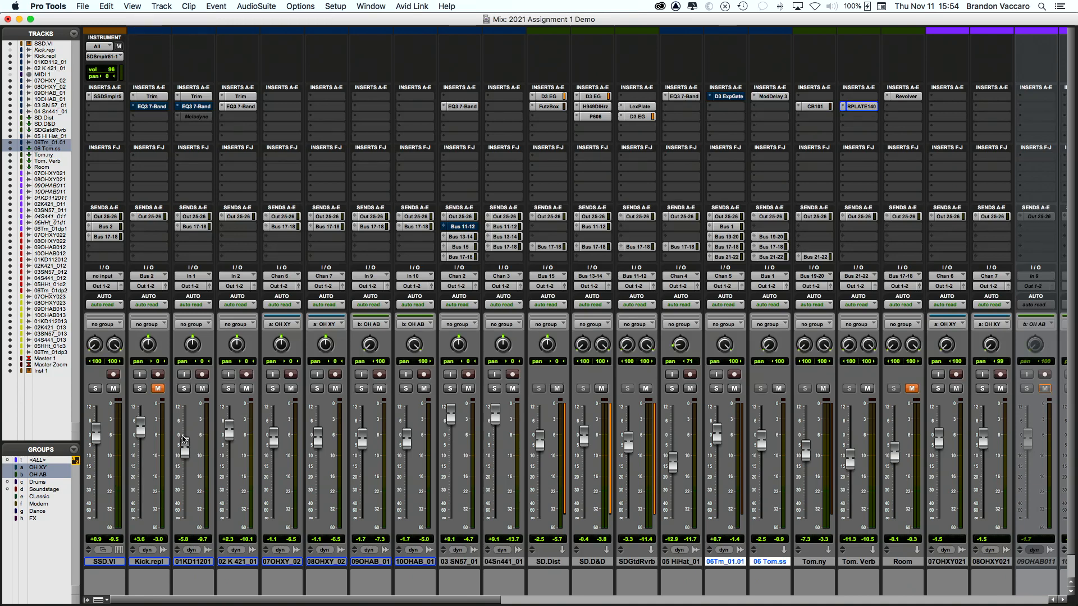
{"action": "scroll", "coordinate": [182, 439], "scroll_direction": "right", "scroll_amount": 2}
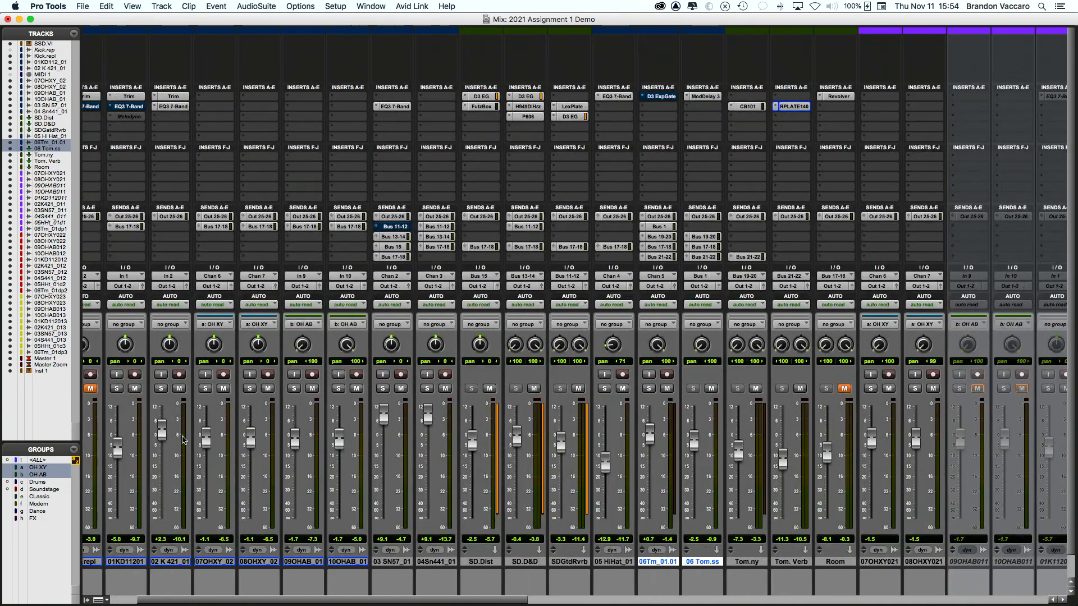
{"action": "scroll", "coordinate": [183, 439], "scroll_direction": "right", "scroll_amount": 2}
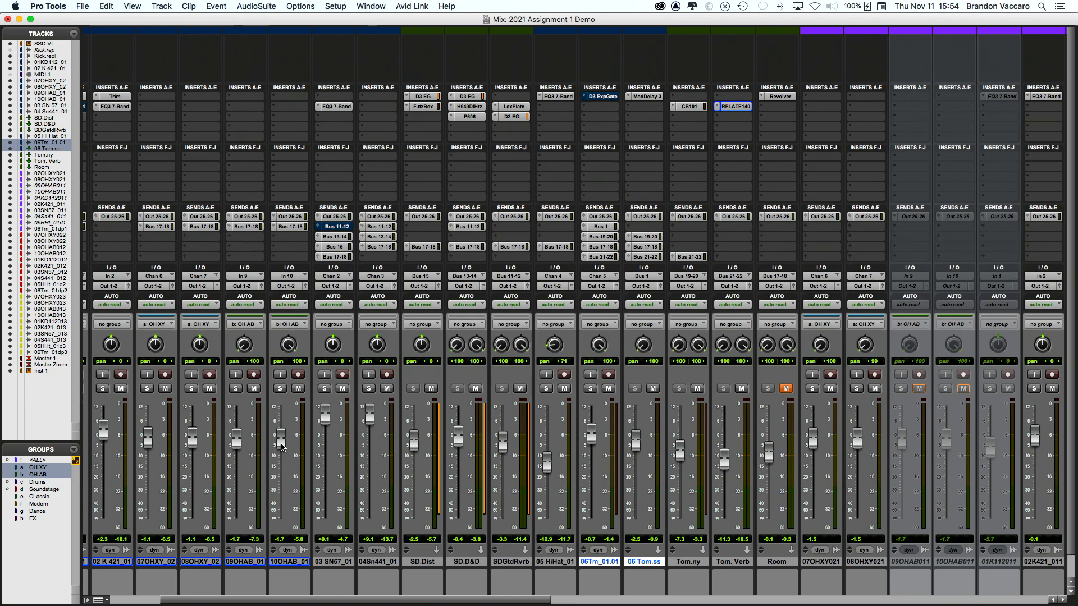
{"action": "scroll", "coordinate": [283, 446], "scroll_direction": "left", "scroll_amount": 1}
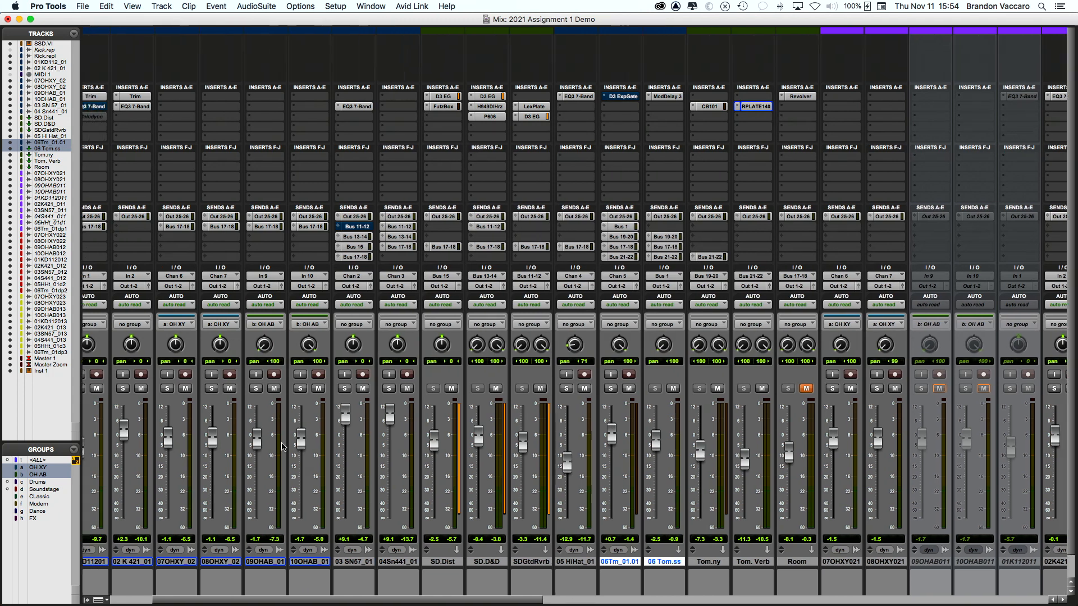
{"action": "scroll", "coordinate": [283, 446], "scroll_direction": "left", "scroll_amount": 2}
{"action": "scroll", "coordinate": [283, 446], "scroll_direction": "left", "scroll_amount": 2}
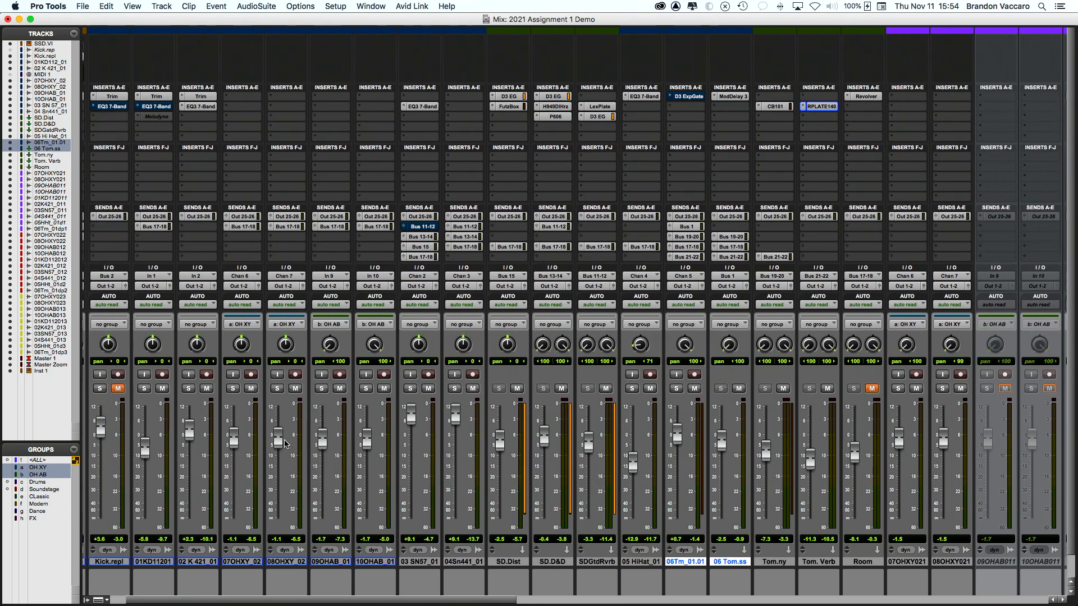
{"action": "left_click", "coordinate": [366, 388]}
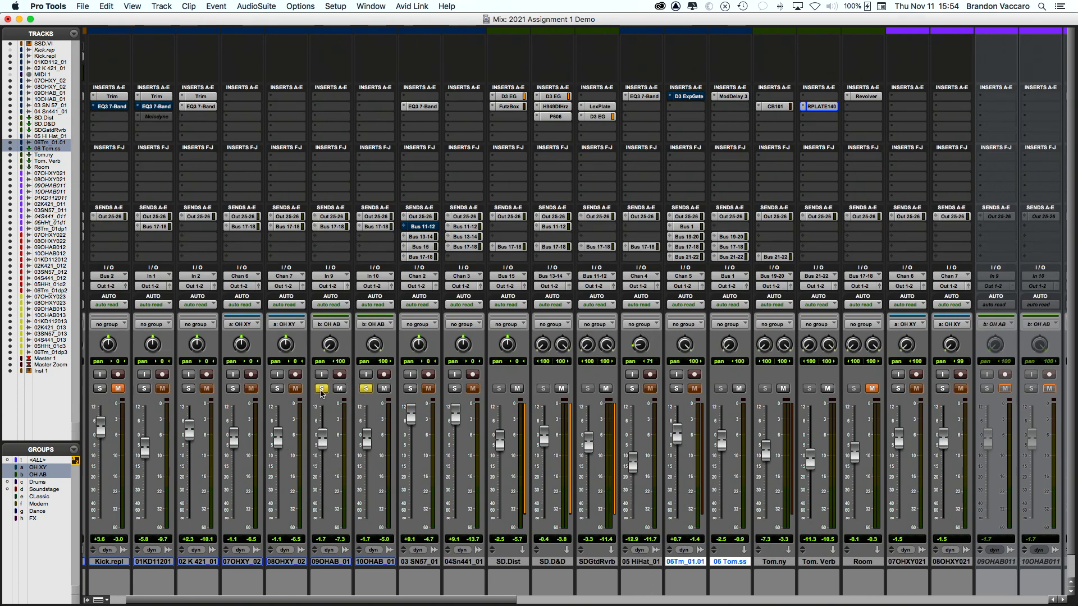
{"action": "left_click", "coordinate": [277, 389]}
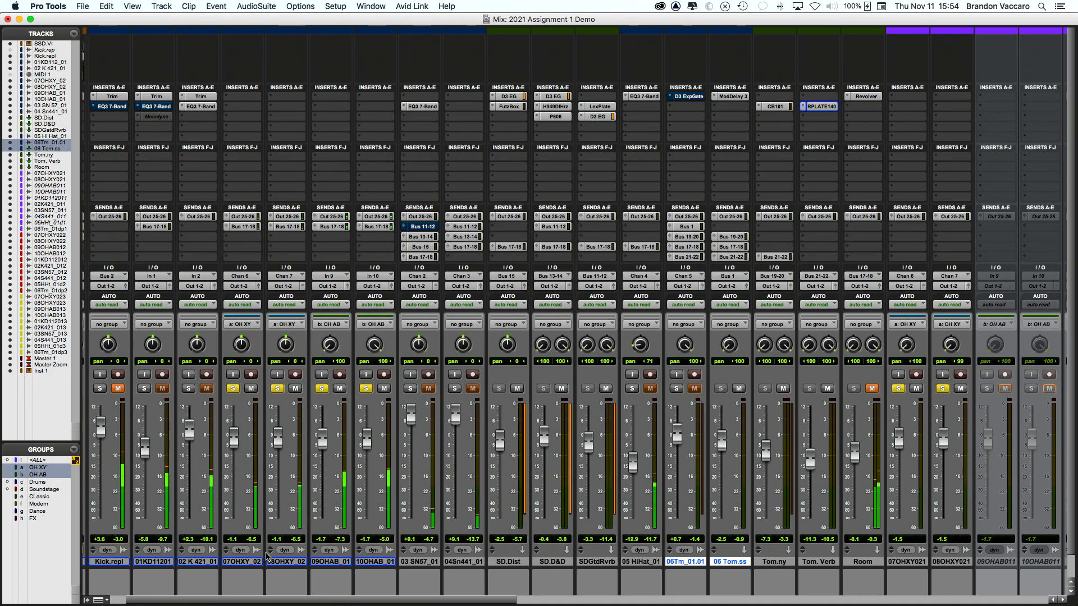
Step: Toggle the OH AB and OH XY solos again, then clear all solos
{"action": "left_click", "coordinate": [321, 389]}
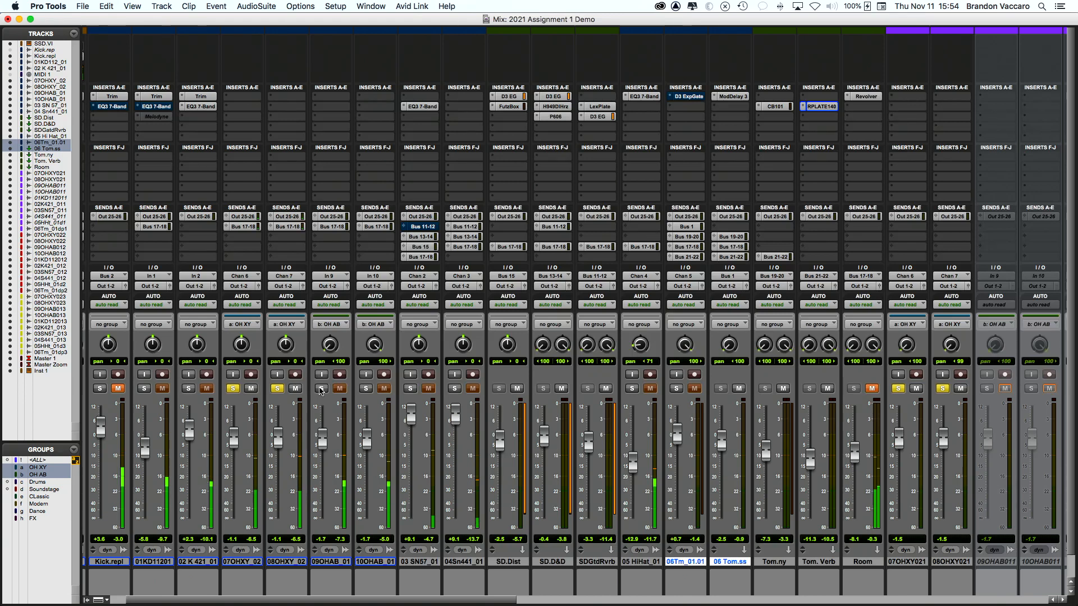
{"action": "left_click", "coordinate": [277, 389]}
{"action": "left_click", "coordinate": [321, 389]}
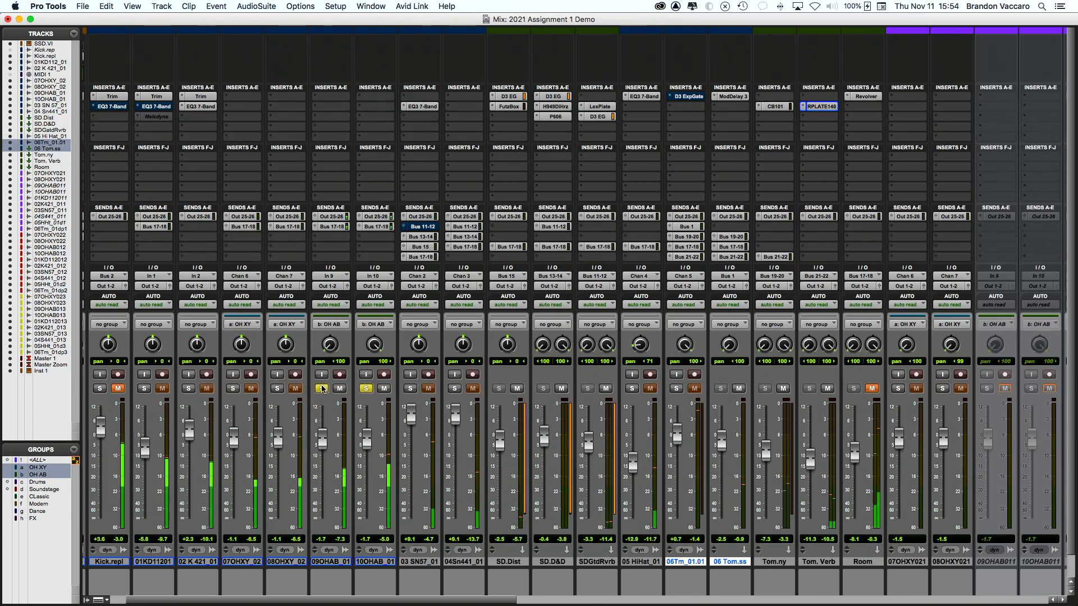
{"action": "left_click", "coordinate": [276, 389]}
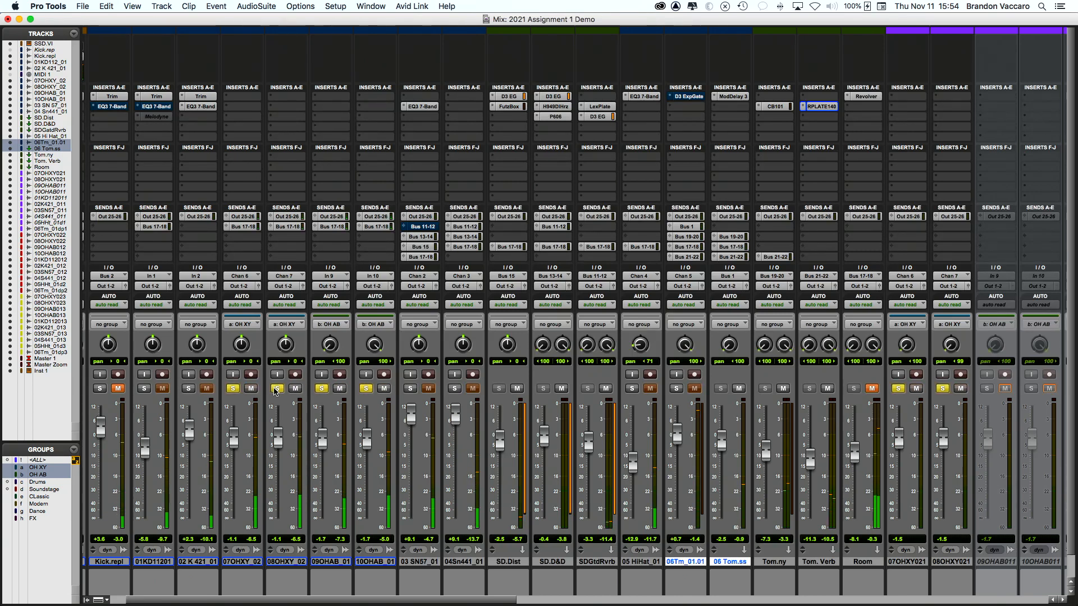
{"action": "left_click", "coordinate": [320, 389]}
{"action": "left_click", "coordinate": [320, 389], "text": "alt"}
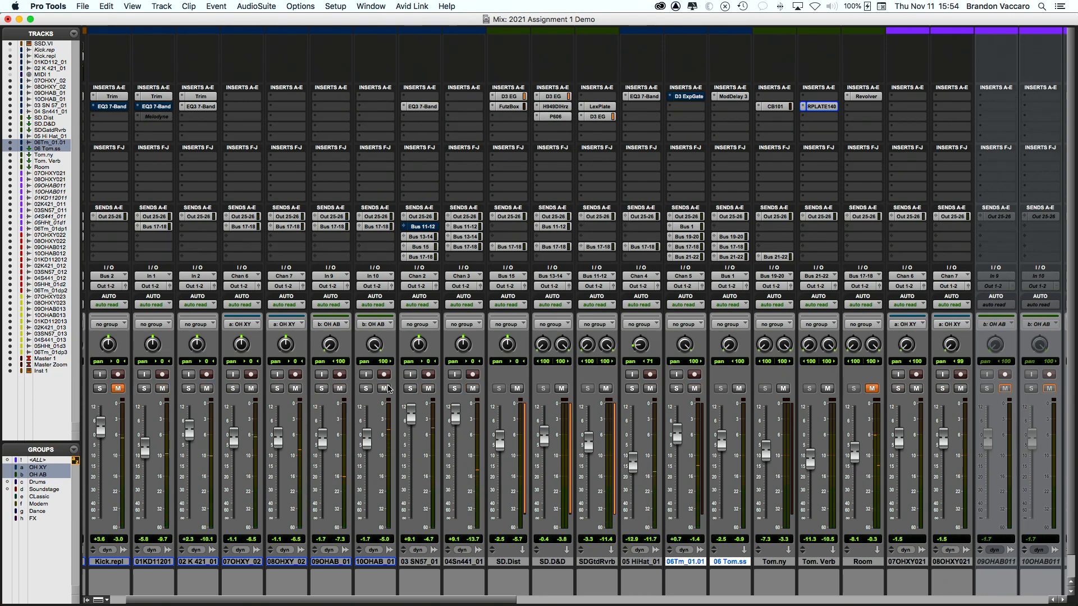
{"action": "scroll", "coordinate": [388, 388], "scroll_direction": "right", "scroll_amount": 1}
{"action": "scroll", "coordinate": [393, 387], "scroll_direction": "right", "scroll_amount": 5}
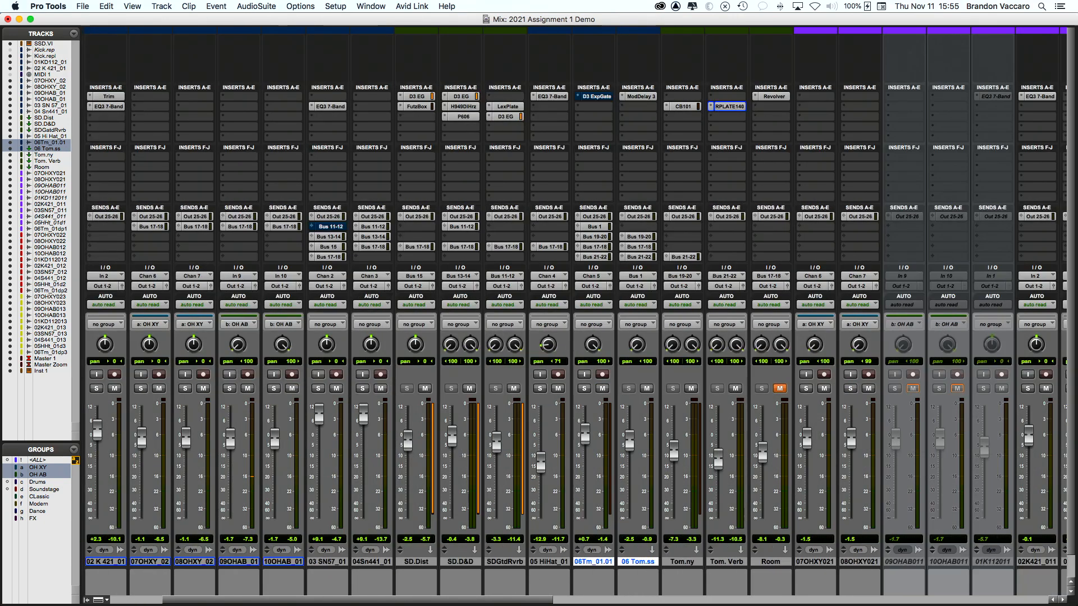
Step: Load the Vaccaro_Verbs Drum Rooms 'Drum Room 1' preset on the Room track's Revolver reverb
{"action": "left_click", "coordinate": [772, 562]}
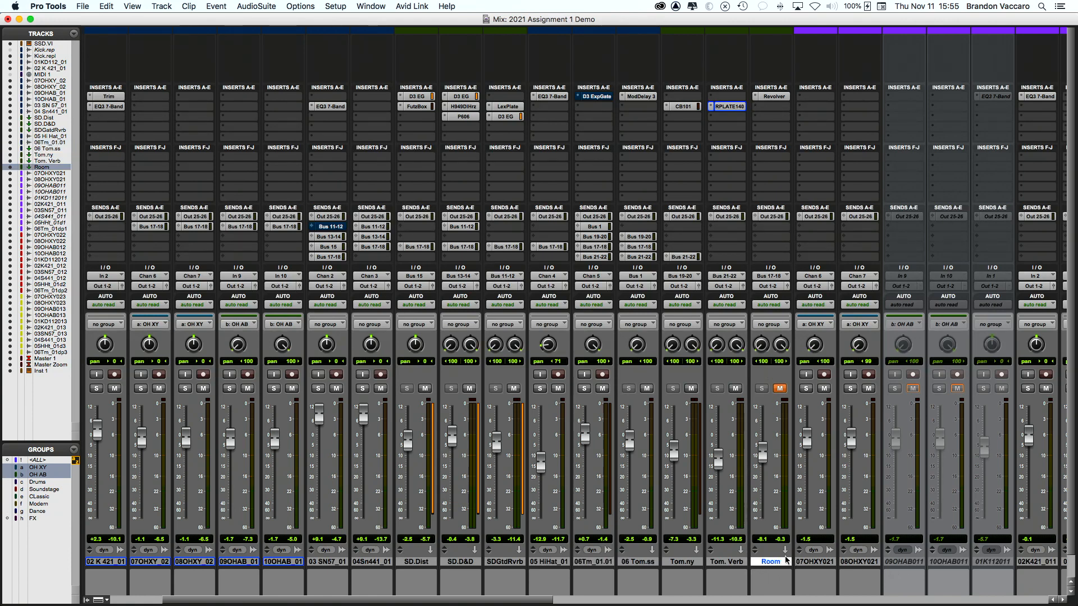
{"action": "left_click", "coordinate": [774, 97]}
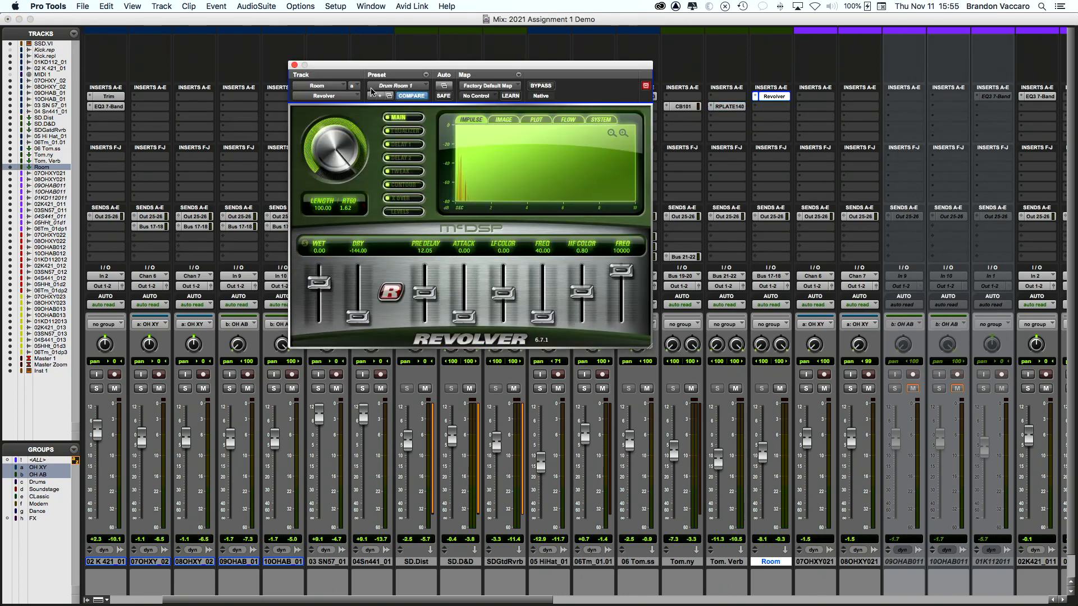
{"action": "left_click_drag", "start_coordinate": [368, 68], "coordinate": [323, 225]}
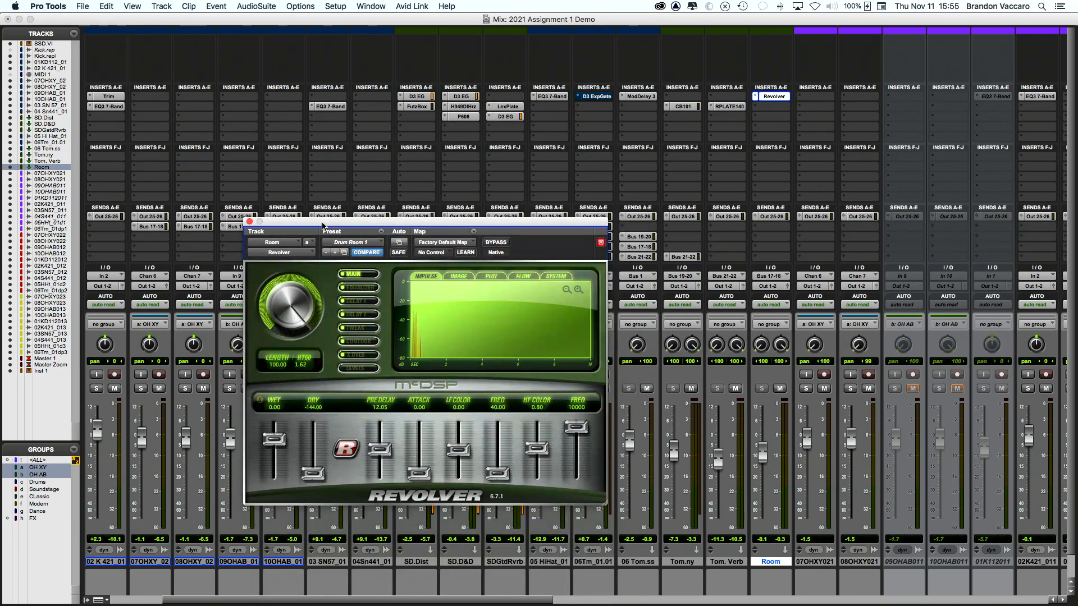
{"action": "scroll", "coordinate": [273, 275], "scroll_direction": "down", "scroll_amount": 1}
{"action": "left_click", "coordinate": [347, 246]}
{"action": "mouse_move", "coordinate": [376, 392]}
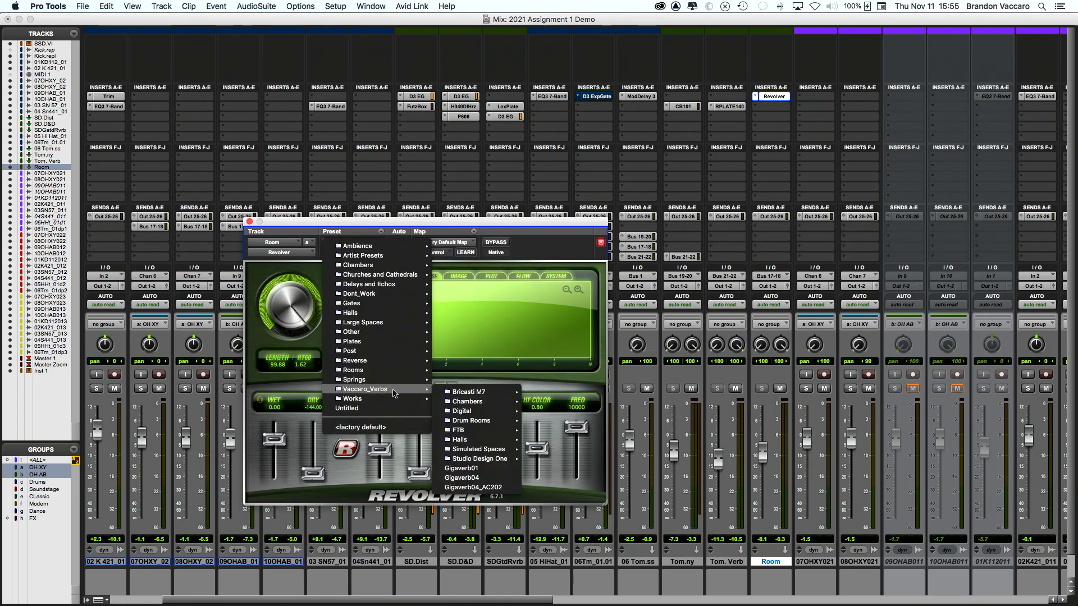
{"action": "mouse_move", "coordinate": [487, 424]}
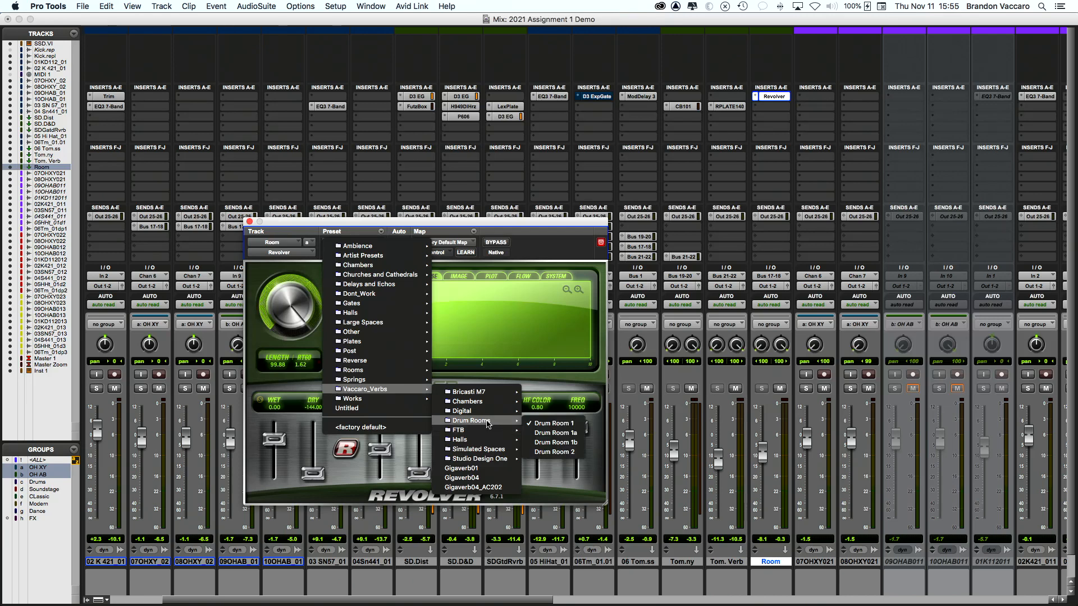
{"action": "left_click", "coordinate": [551, 424]}
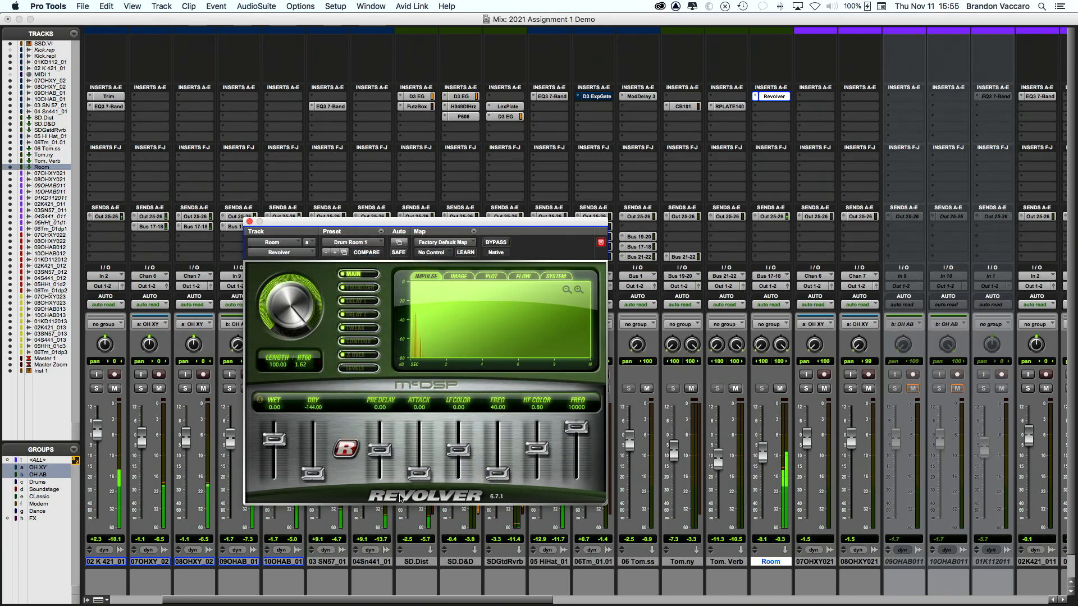
Step: Raise the Room fader to about -4.9 and set the reverb pre-delay to 12.05
{"action": "left_click_drag", "start_coordinate": [762, 455], "coordinate": [762, 448]}
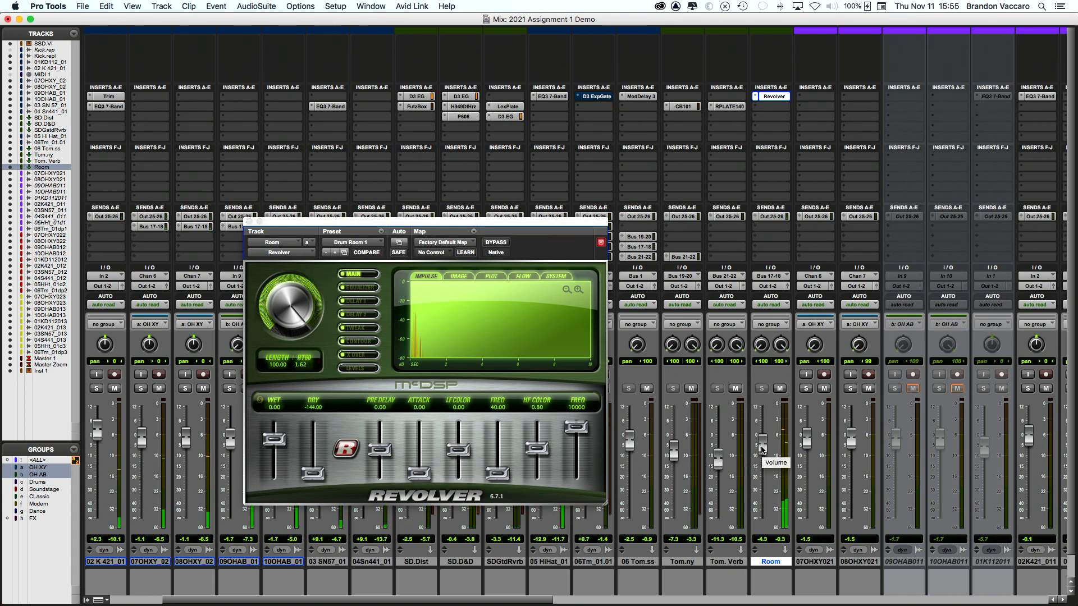
{"action": "left_click_drag", "start_coordinate": [380, 452], "coordinate": [381, 452]}
{"action": "left_click", "coordinate": [381, 452], "text": "alt"}
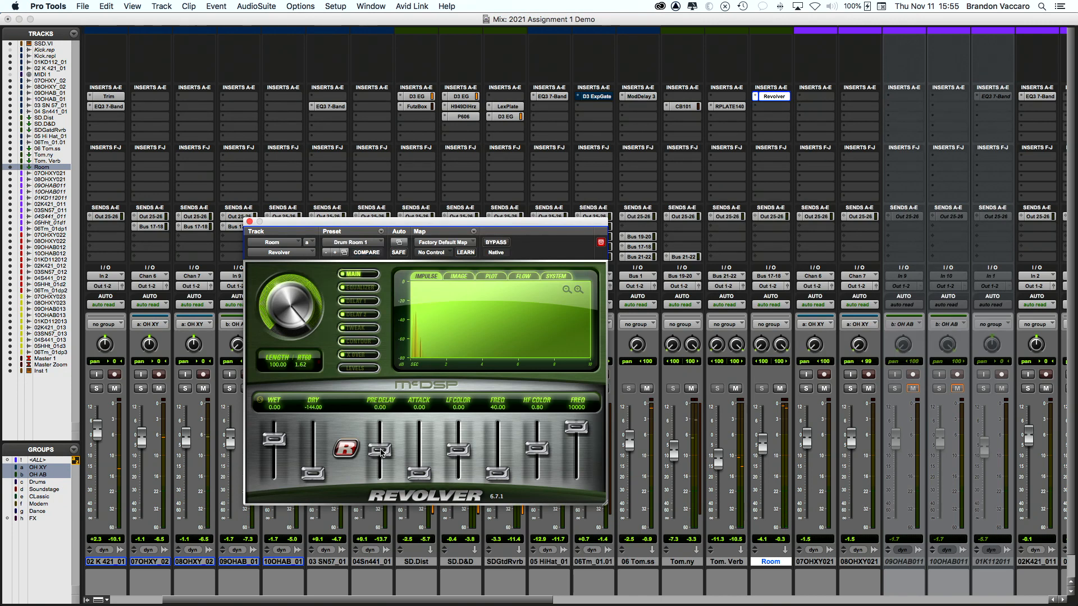
{"action": "left_click_drag", "start_coordinate": [379, 451], "coordinate": [379, 449]}
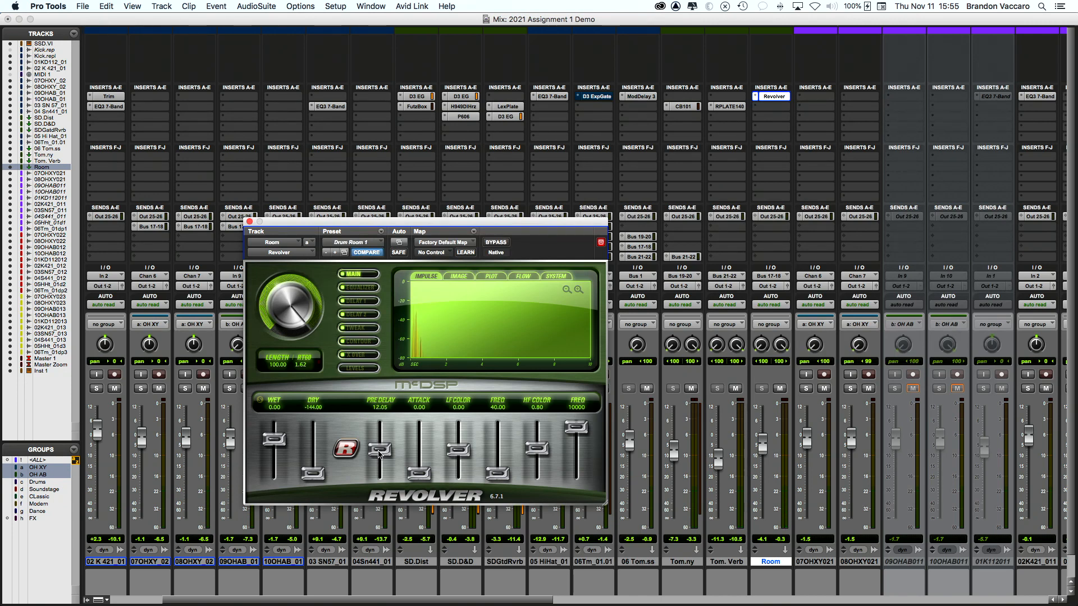
{"action": "left_click", "coordinate": [249, 222]}
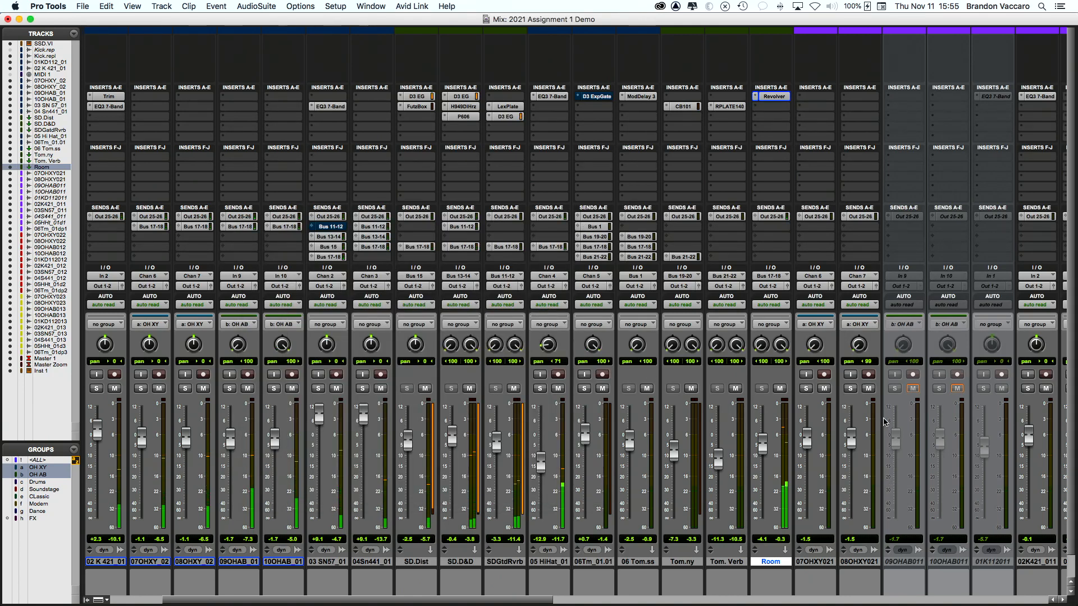
{"action": "left_click", "coordinate": [779, 390]}
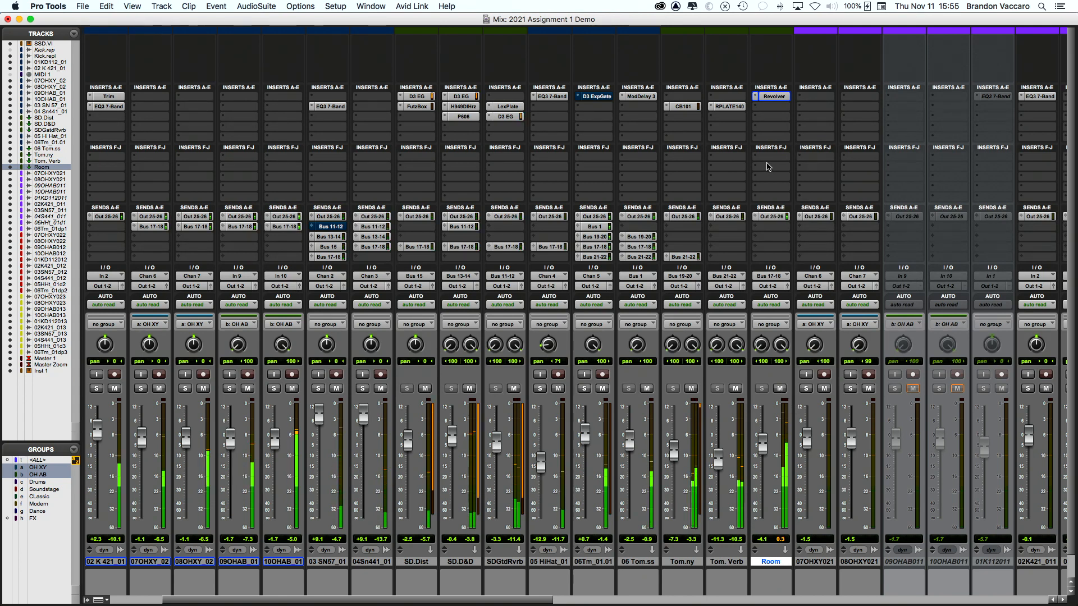
{"action": "scroll", "coordinate": [759, 243], "scroll_direction": "left", "scroll_amount": 3}
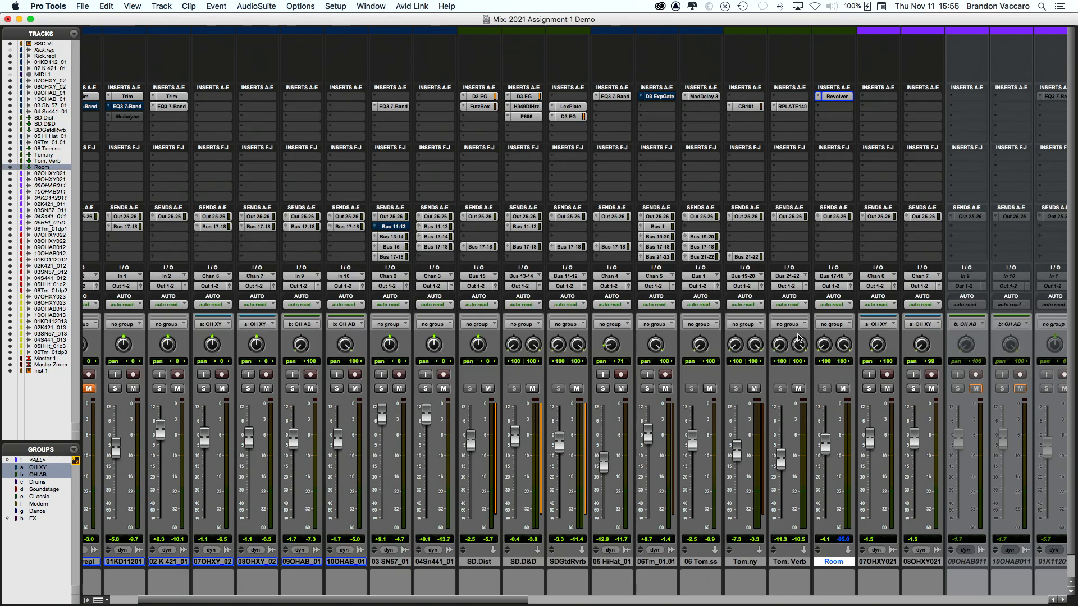
{"action": "left_click", "coordinate": [478, 247]}
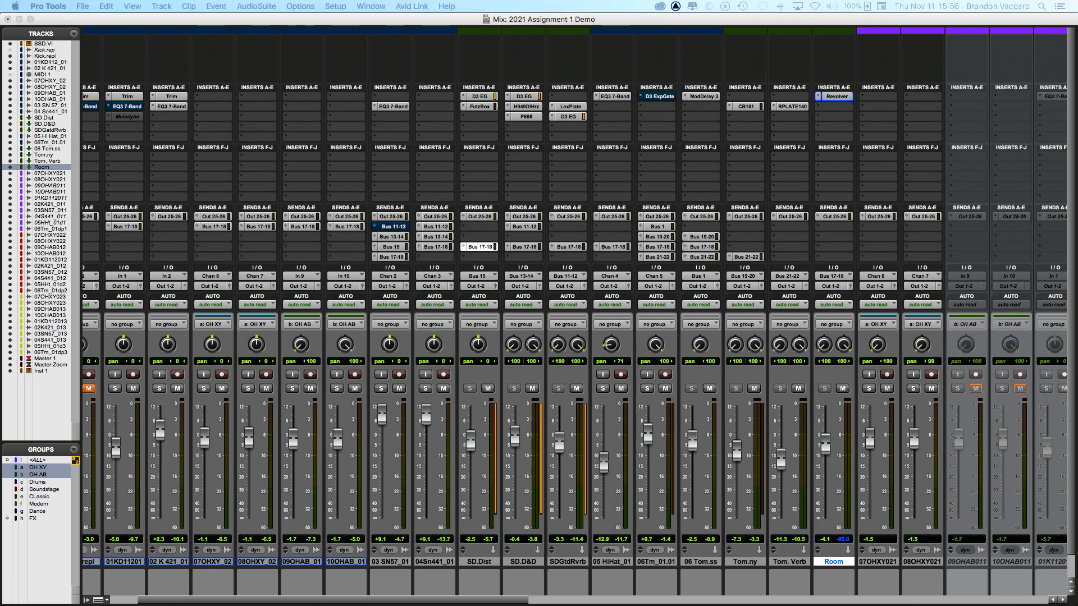
{"action": "key", "text": "super+w"}
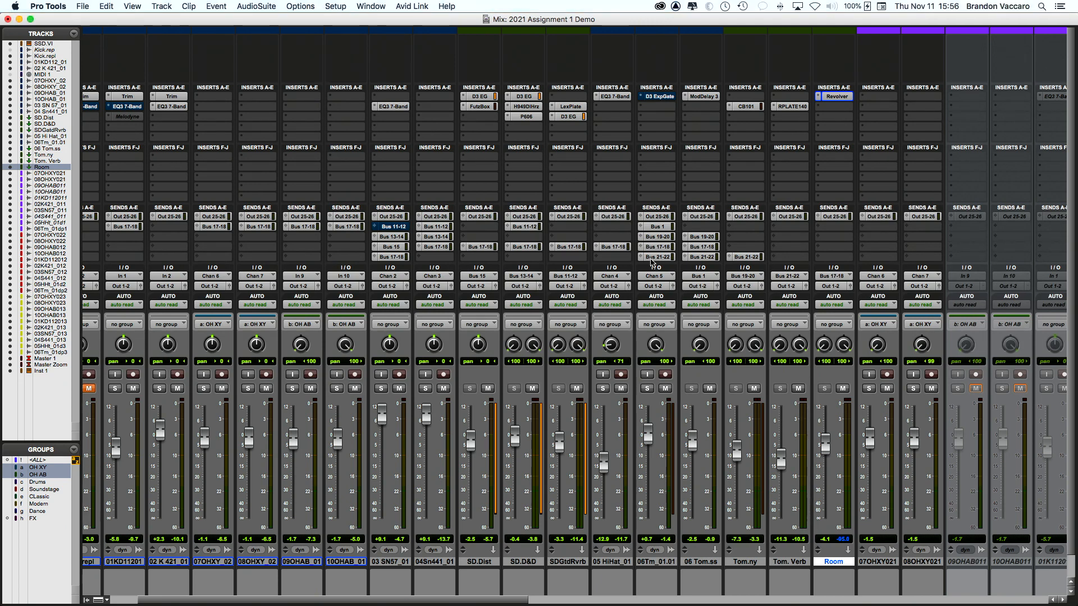
{"action": "left_click", "coordinate": [525, 247]}
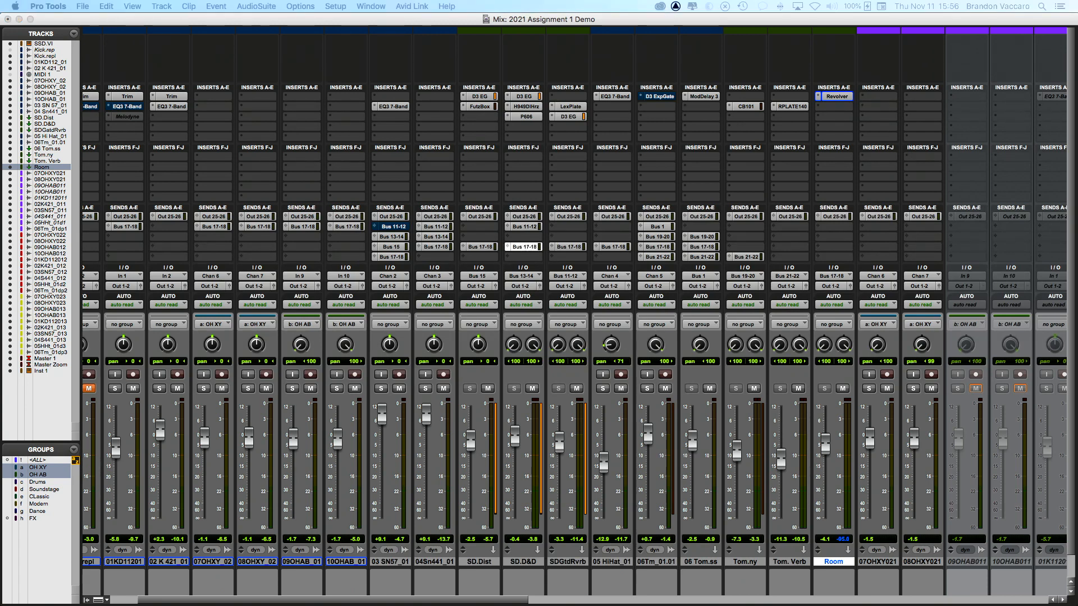
{"action": "key", "text": "super+w"}
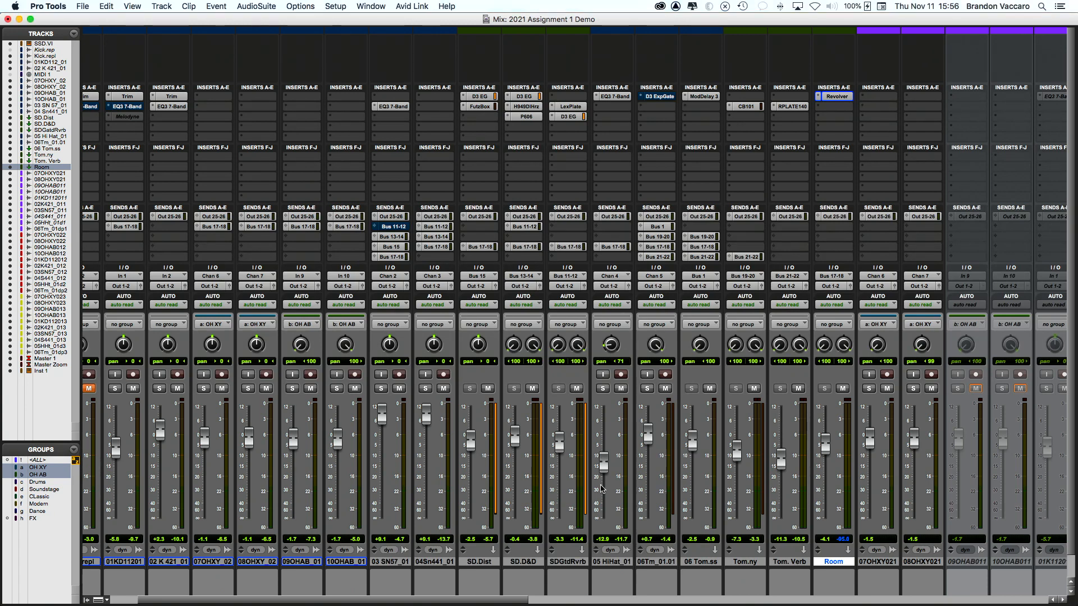
{"action": "left_click", "coordinate": [568, 247]}
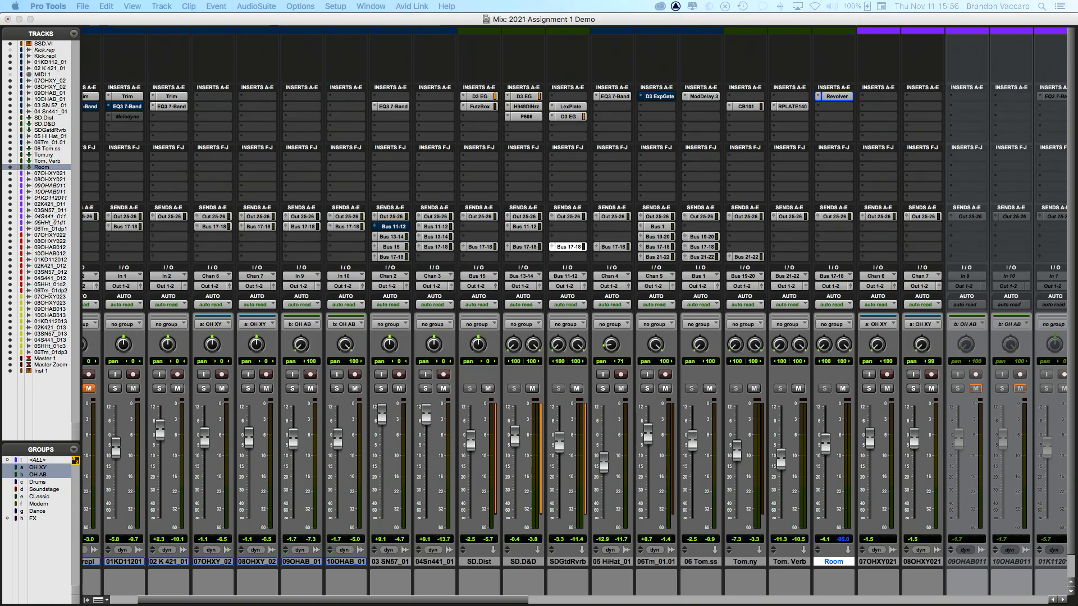
{"action": "key", "text": "super+w"}
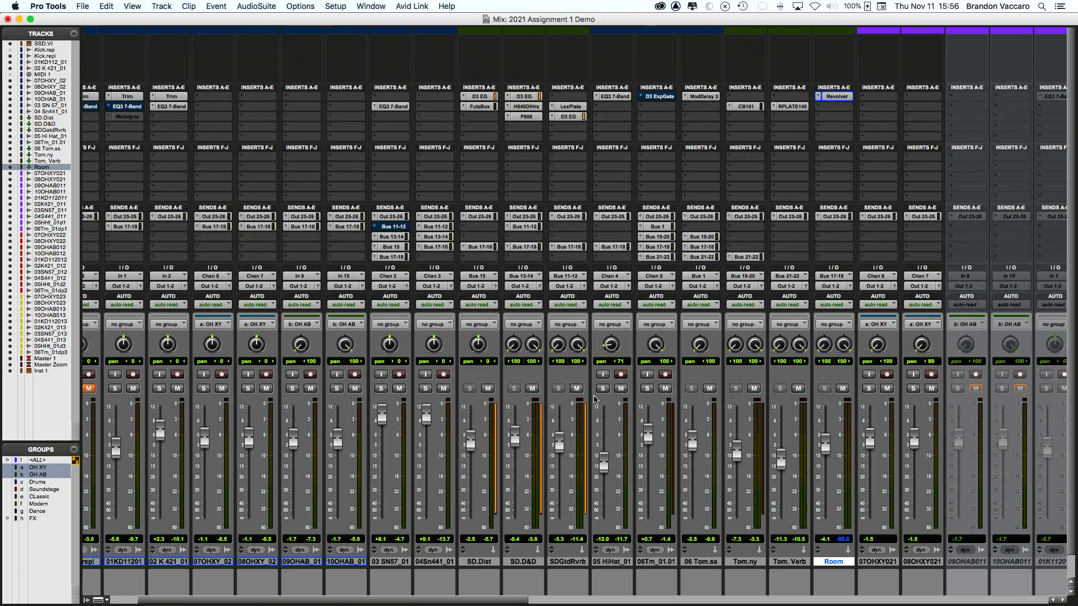
{"action": "scroll", "coordinate": [570, 262], "scroll_direction": "right", "scroll_amount": 3}
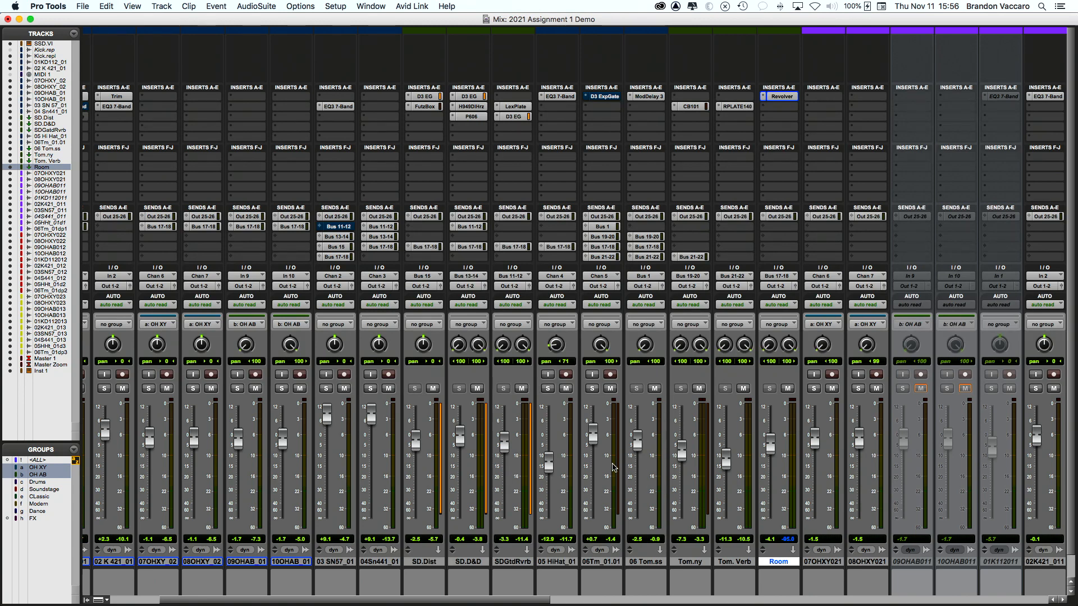
{"action": "scroll", "coordinate": [622, 460], "scroll_direction": "right", "scroll_amount": 3}
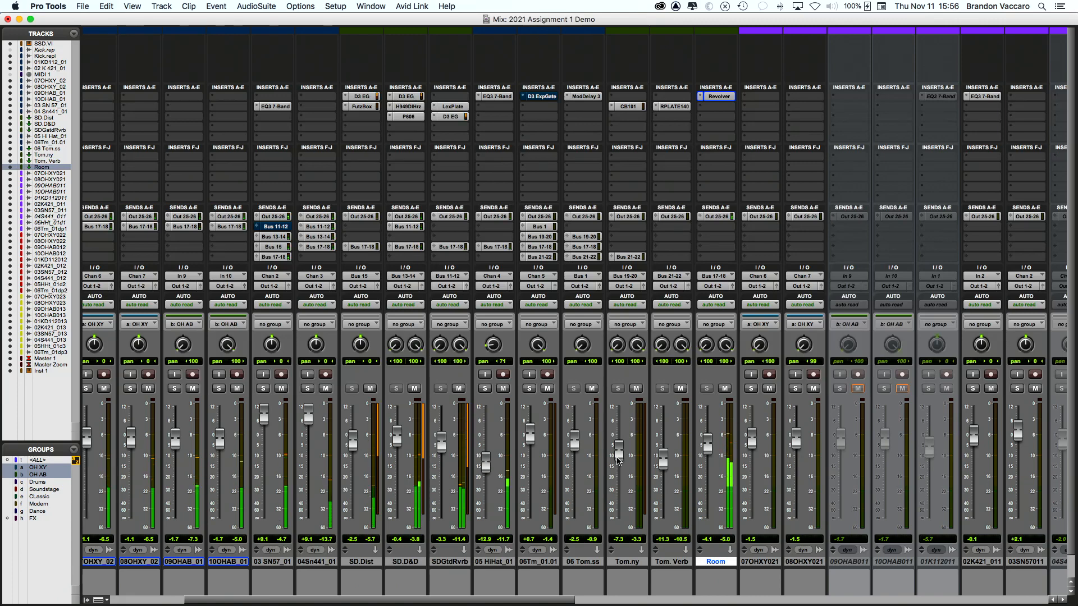
{"action": "scroll", "coordinate": [617, 460], "scroll_direction": "left", "scroll_amount": 8}
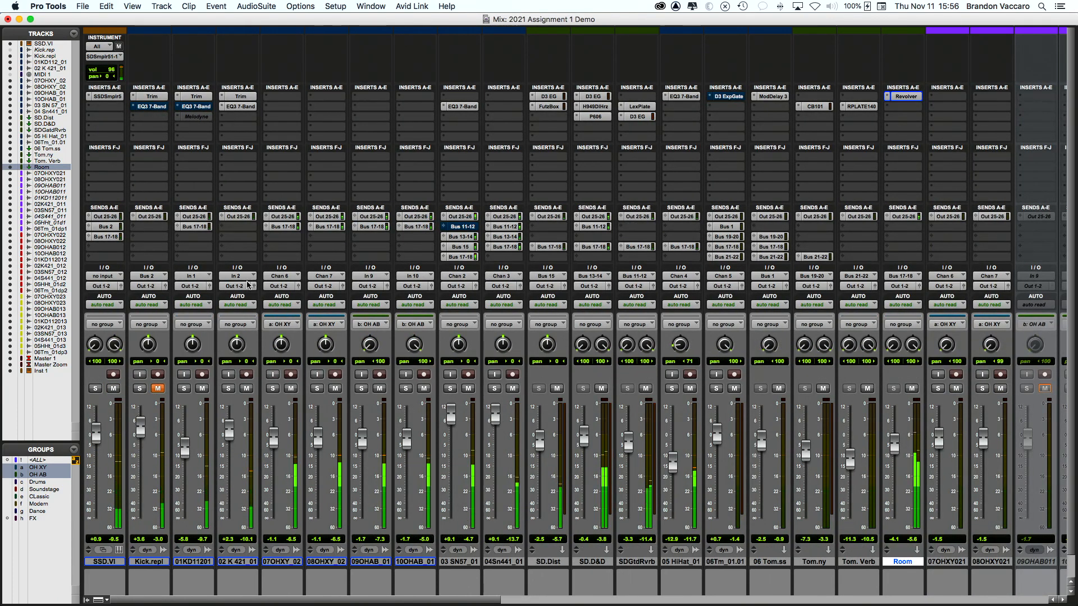
{"action": "scroll", "coordinate": [531, 396], "scroll_direction": "right", "scroll_amount": 5}
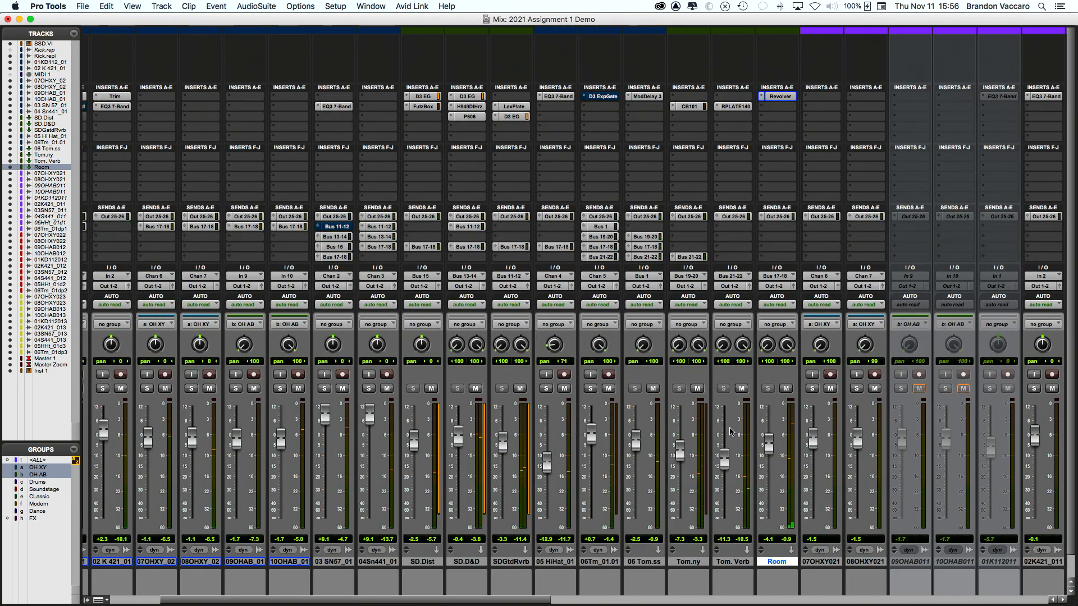
{"action": "scroll", "coordinate": [705, 430], "scroll_direction": "right", "scroll_amount": 3}
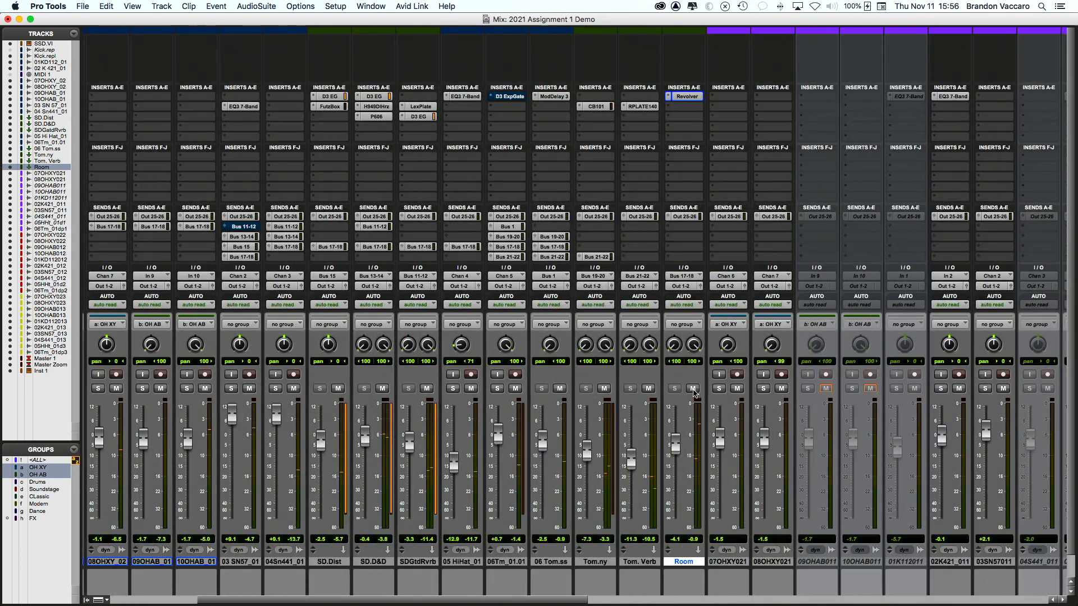
{"action": "scroll", "coordinate": [695, 391], "scroll_direction": "right", "scroll_amount": 1}
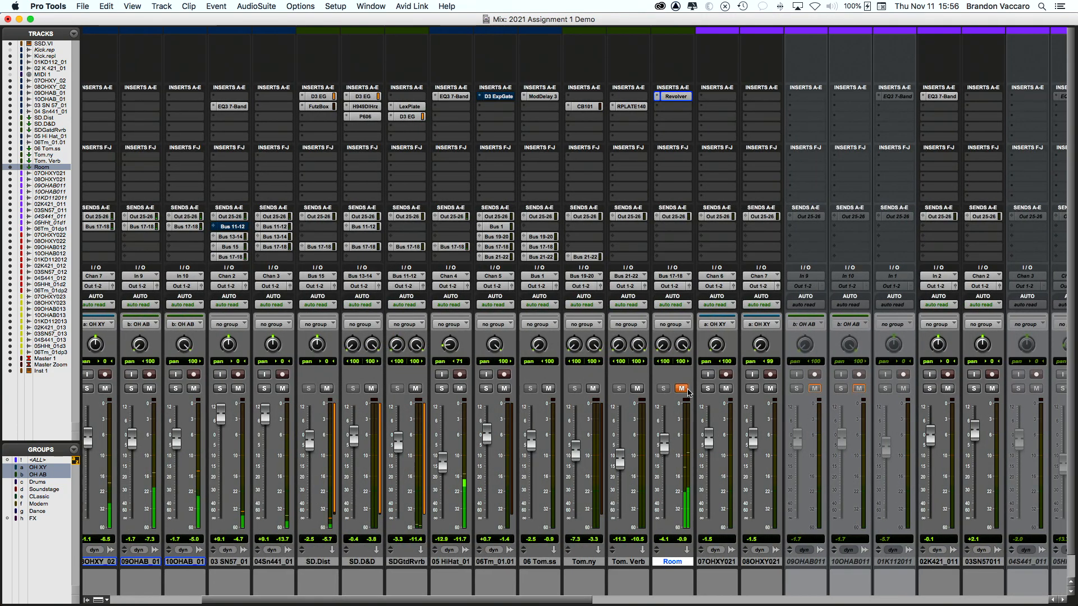
{"action": "left_click", "coordinate": [681, 389]}
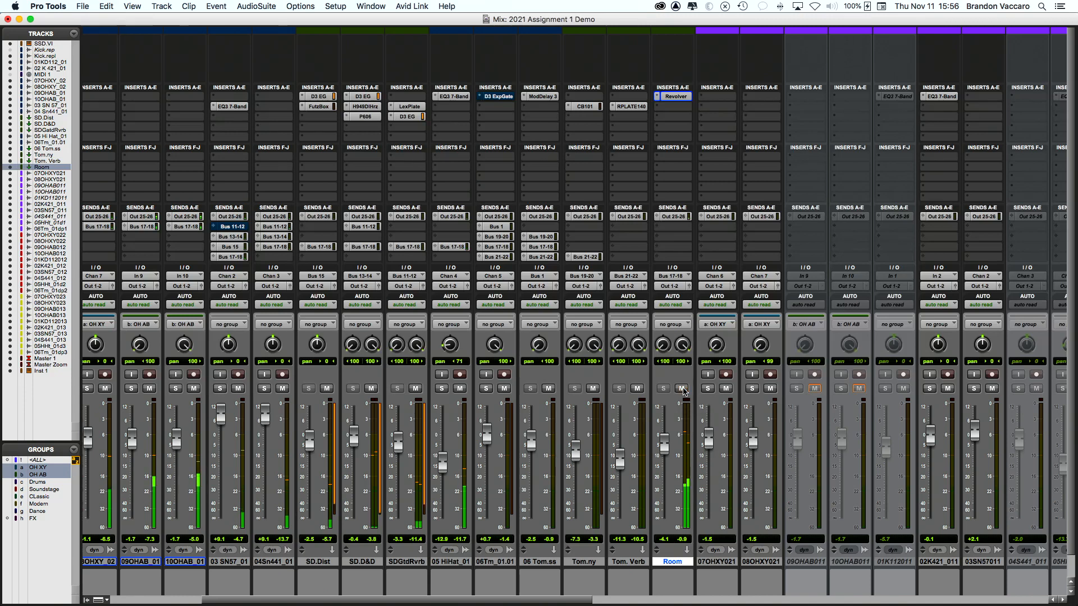
Step: Switch Room's Revolver to the Chambers 'Seven Column Chamber 2' preset and lower Room to about -6.2
{"action": "left_click", "coordinate": [676, 96]}
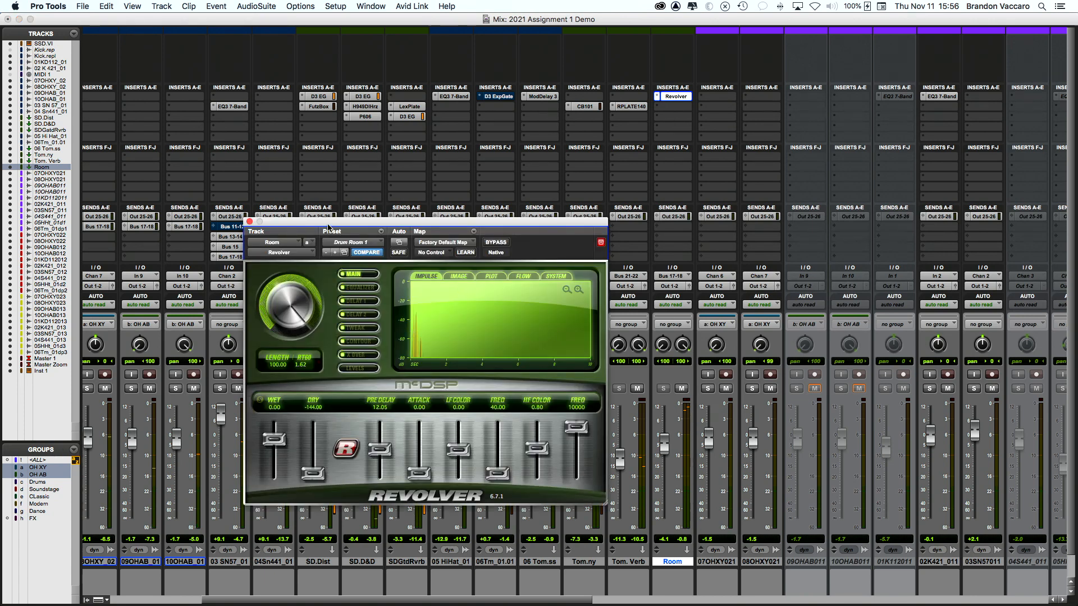
{"action": "left_click", "coordinate": [349, 243]}
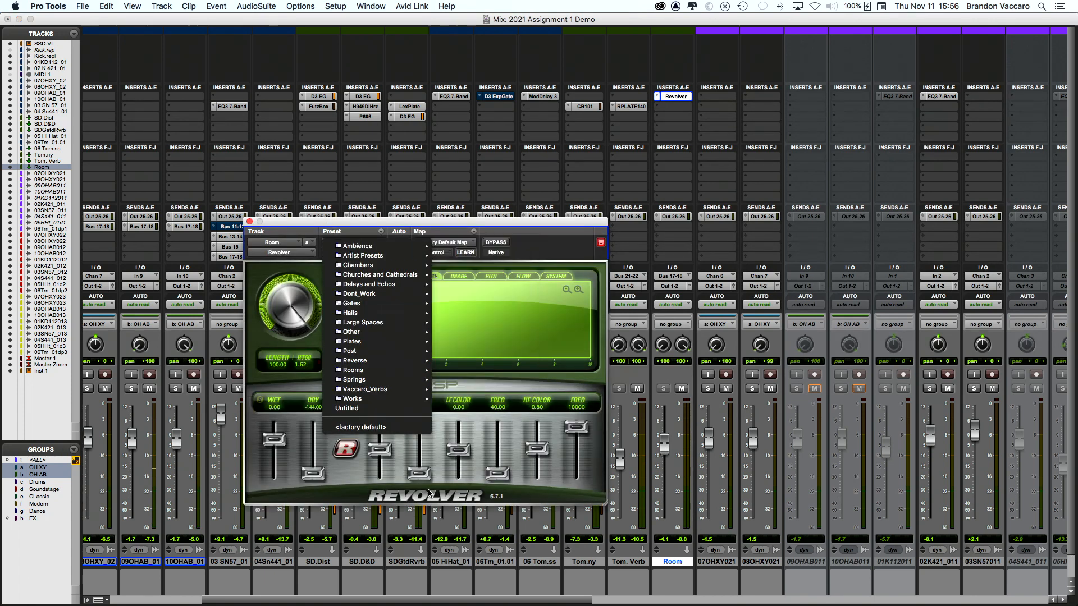
{"action": "mouse_move", "coordinate": [391, 380]}
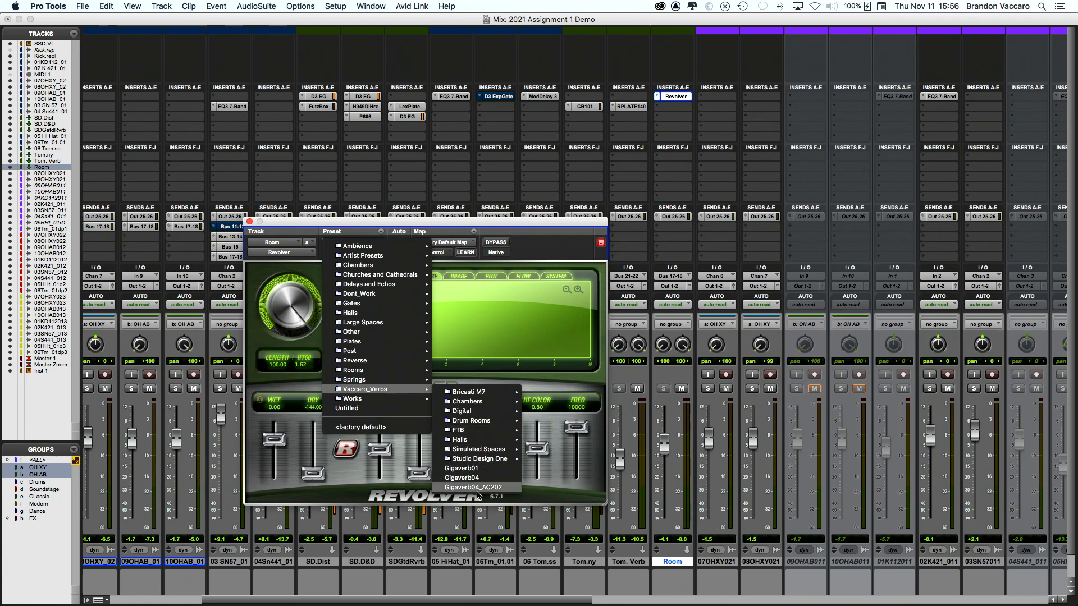
{"action": "mouse_move", "coordinate": [470, 440]}
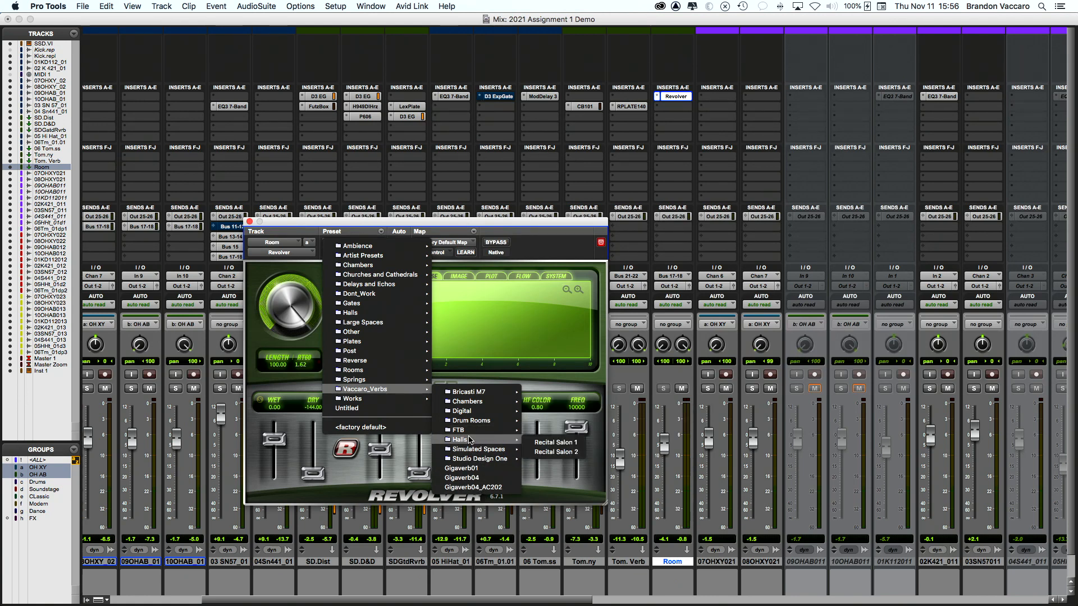
{"action": "mouse_move", "coordinate": [469, 402]}
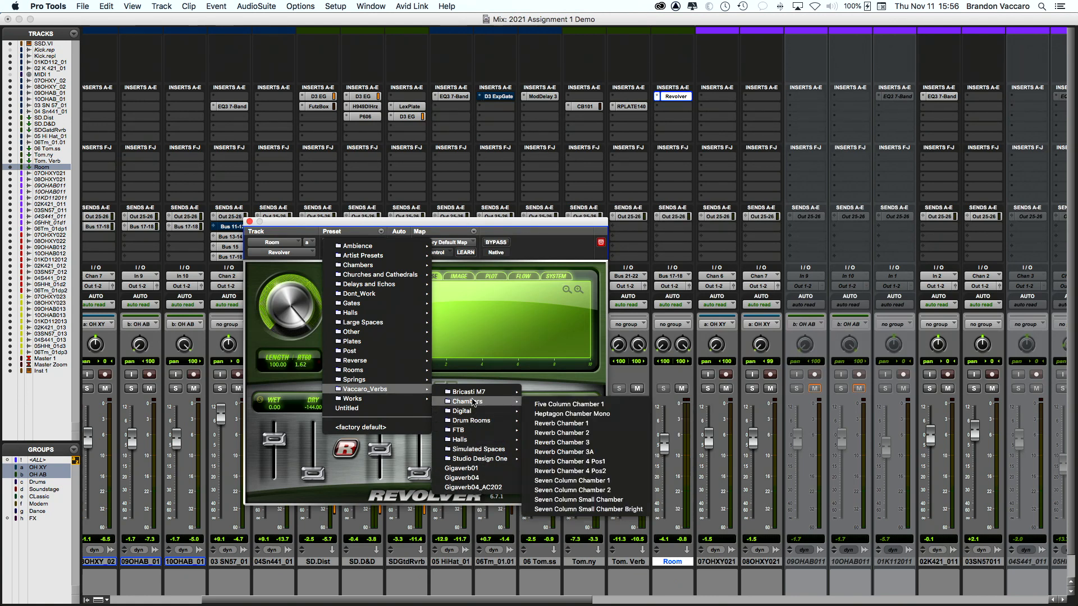
{"action": "left_click", "coordinate": [571, 491]}
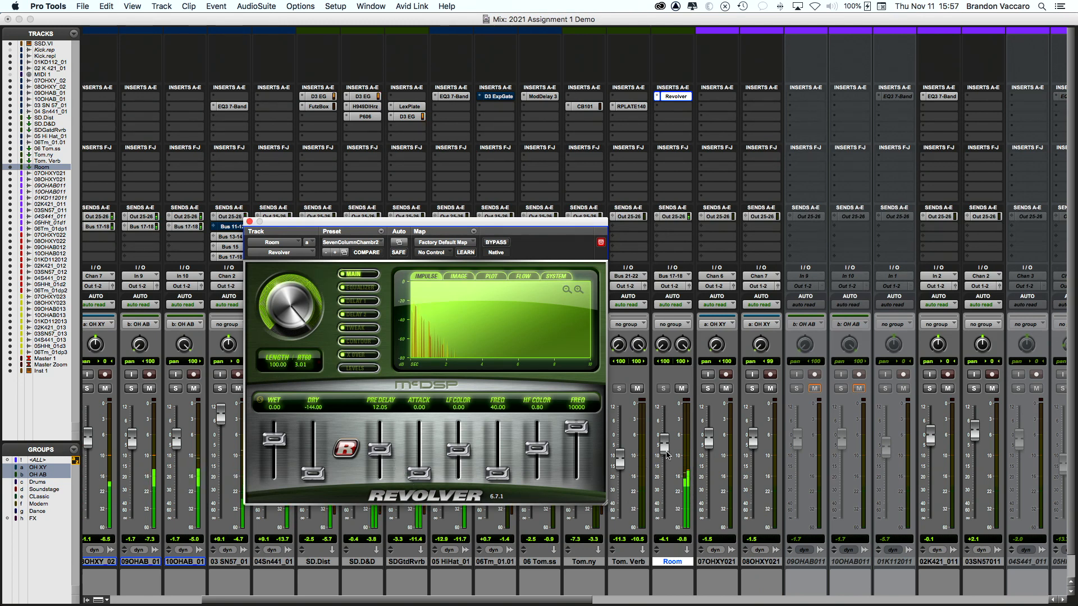
{"action": "left_click_drag", "start_coordinate": [667, 452], "coordinate": [666, 453]}
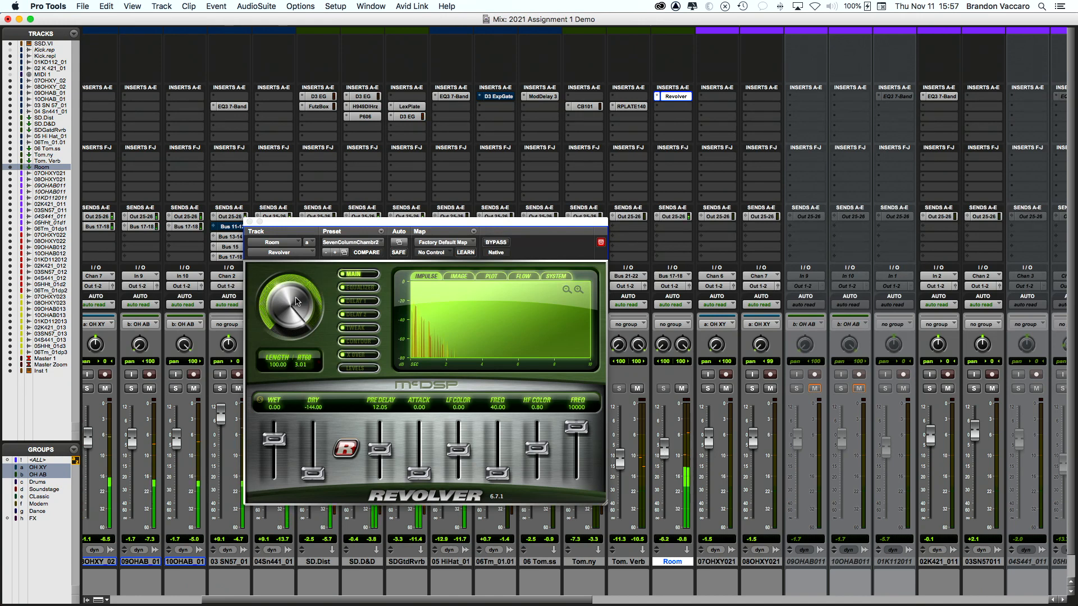
{"action": "left_click", "coordinate": [249, 222]}
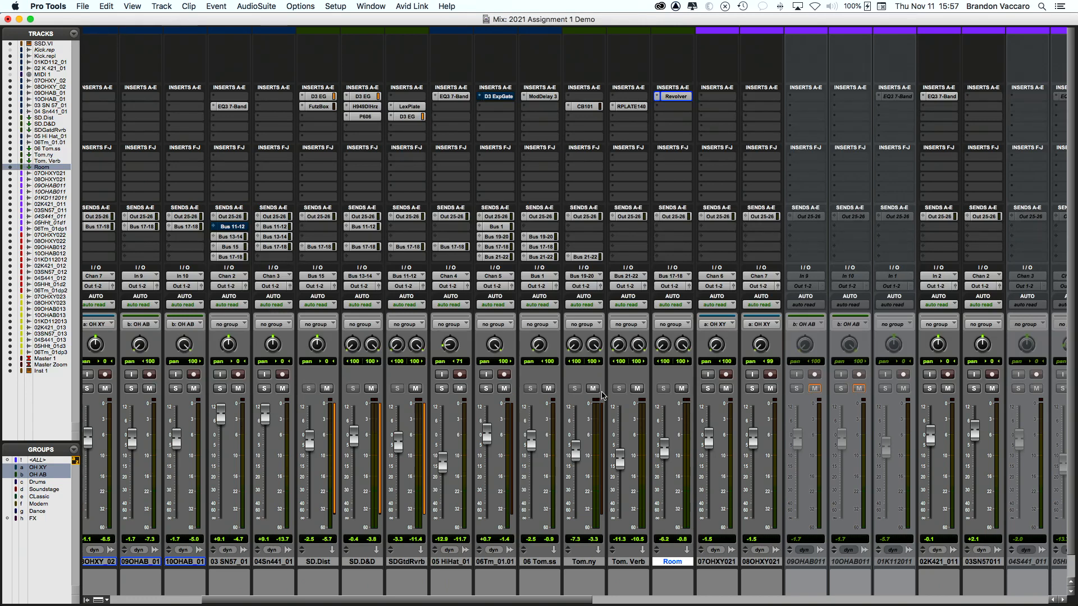
Step: Start playback and return Room's Revolver to Drum Room 1 with pre-delay about 36
{"action": "scroll", "coordinate": [605, 396], "scroll_direction": "left", "scroll_amount": 5}
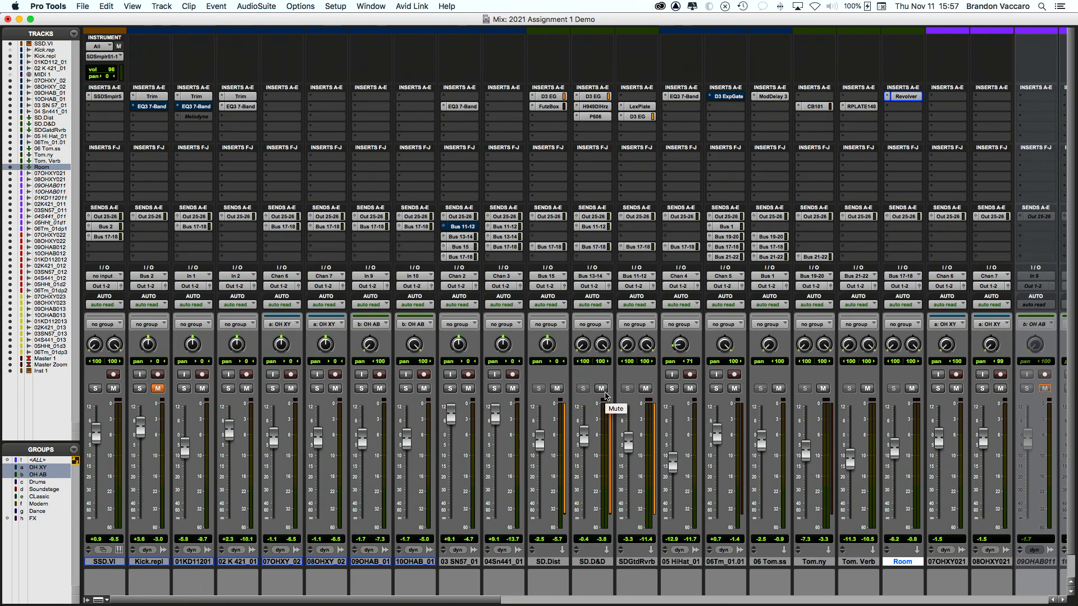
{"action": "key", "text": "space"}
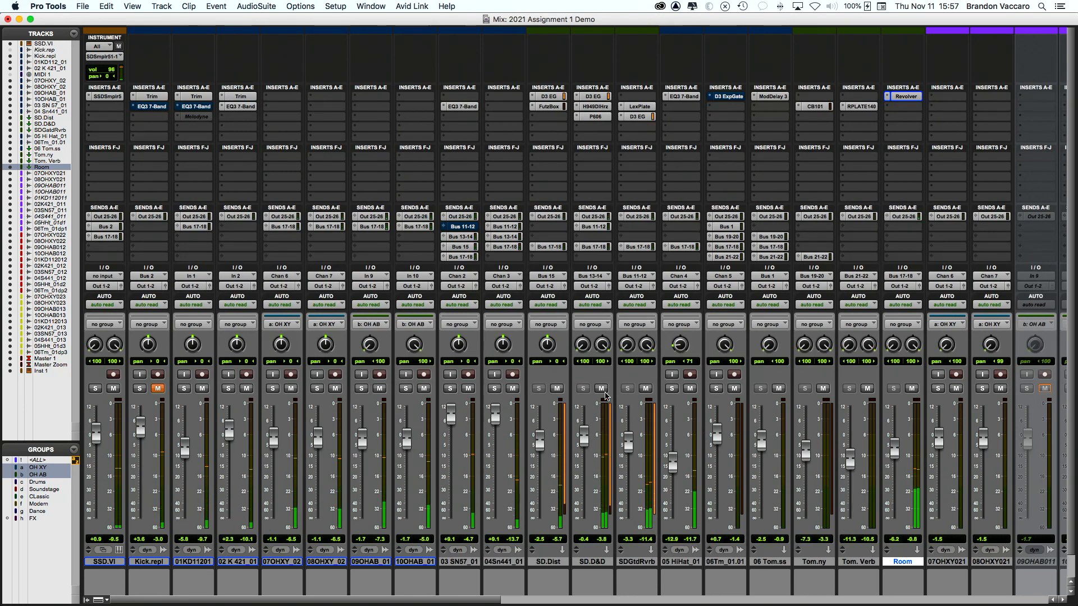
{"action": "scroll", "coordinate": [855, 101], "scroll_direction": "right", "scroll_amount": 1}
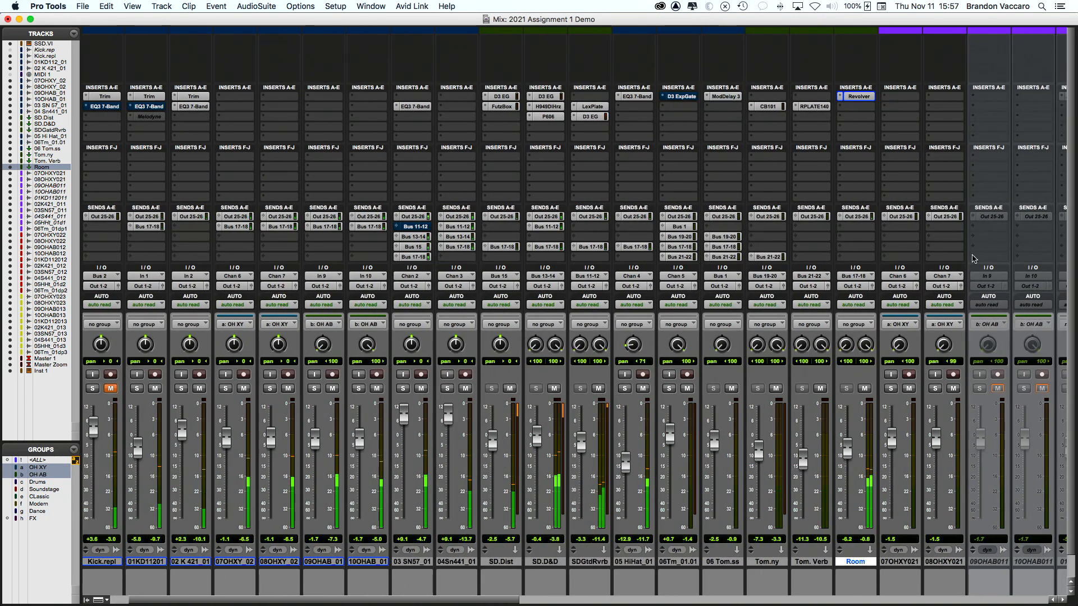
{"action": "left_click", "coordinate": [856, 97]}
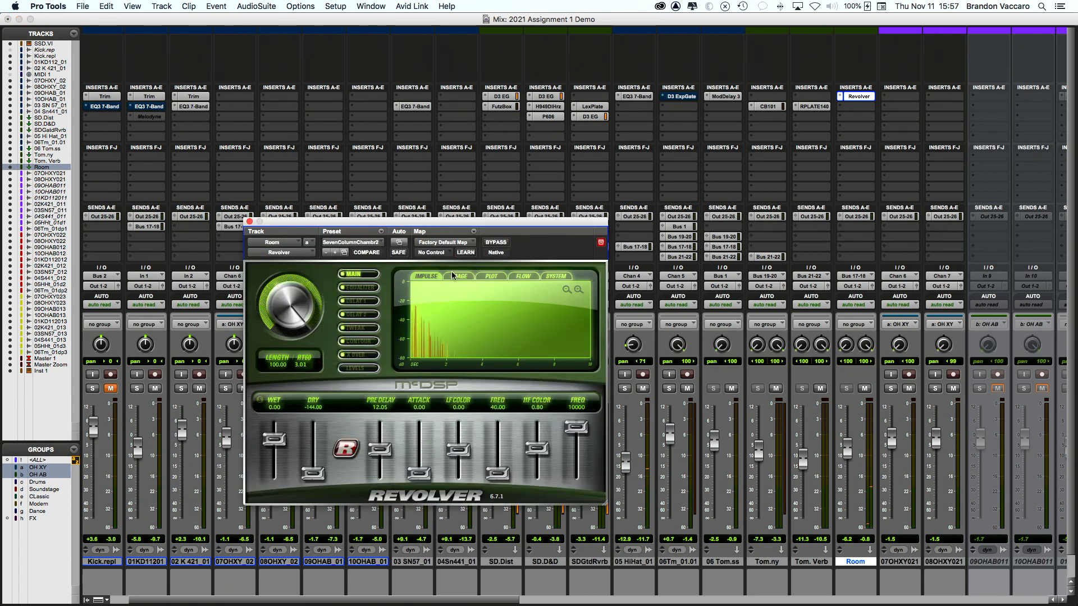
{"action": "left_click", "coordinate": [358, 242]}
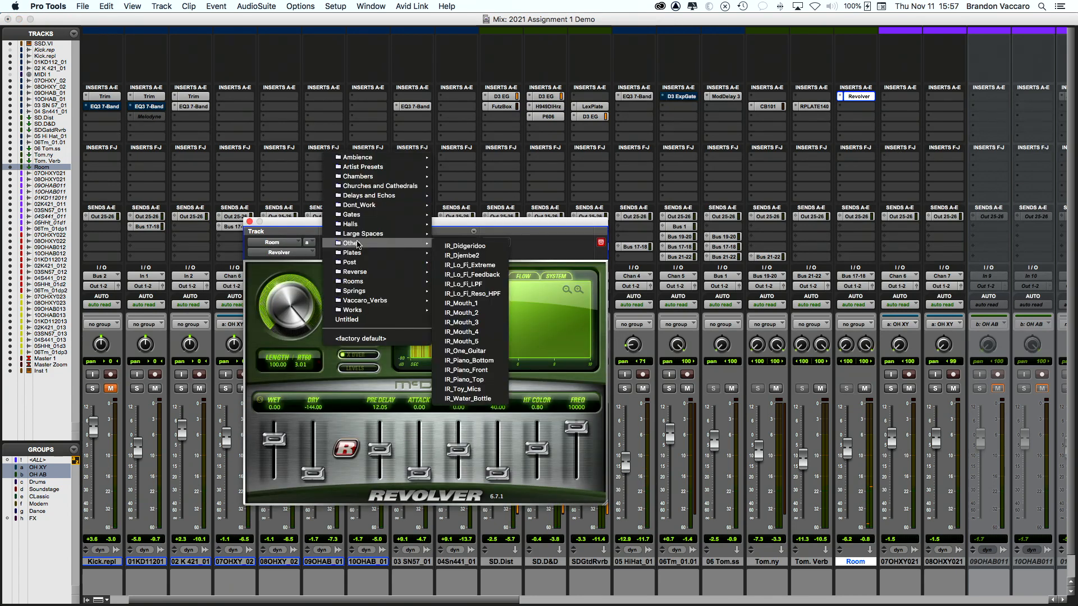
{"action": "mouse_move", "coordinate": [380, 301]}
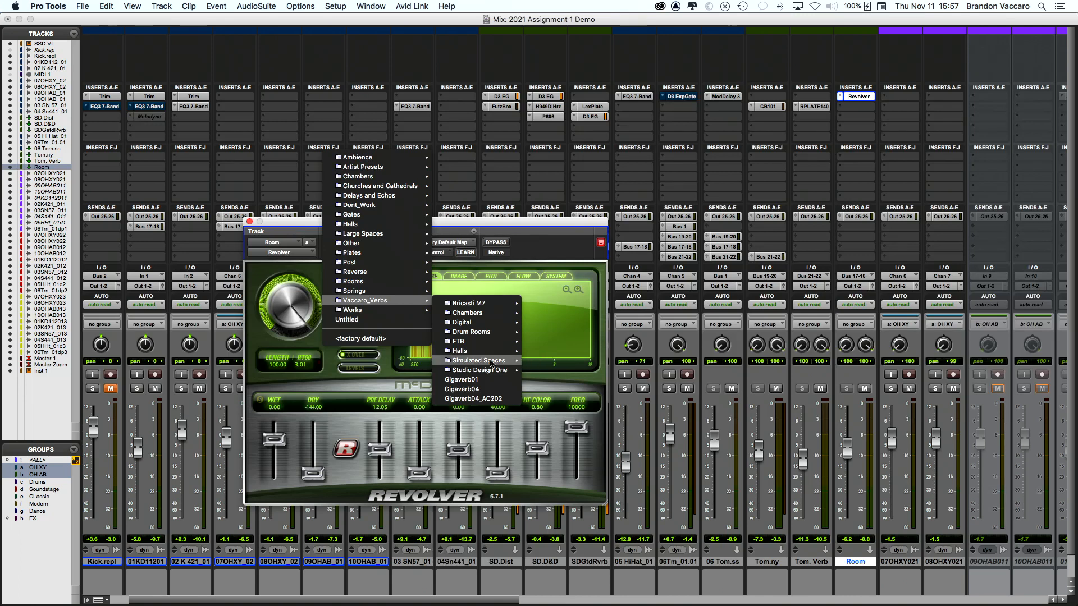
{"action": "mouse_move", "coordinate": [488, 332]}
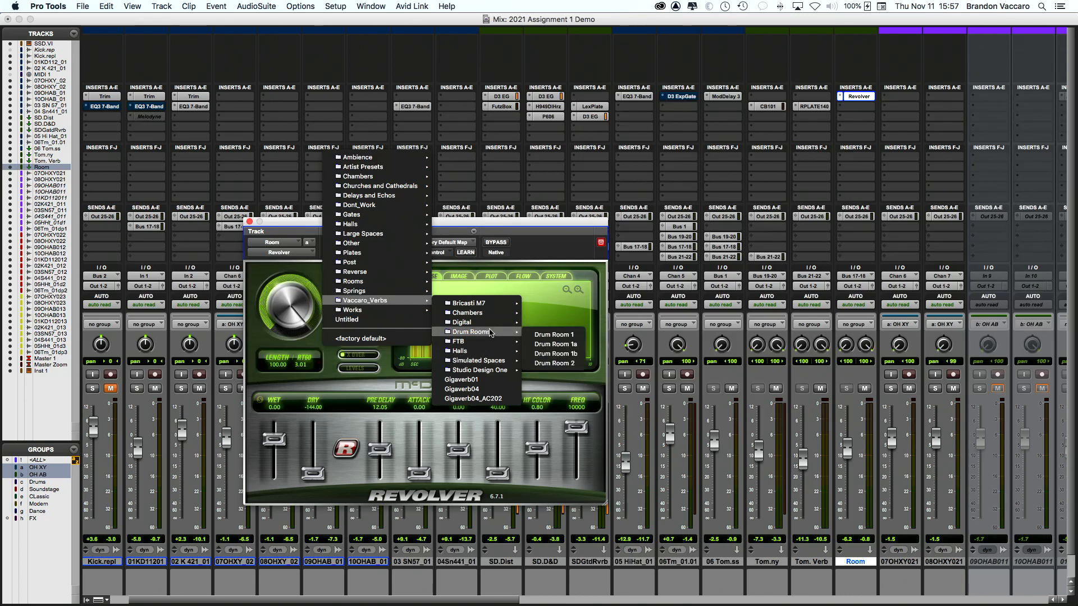
{"action": "left_click", "coordinate": [568, 335]}
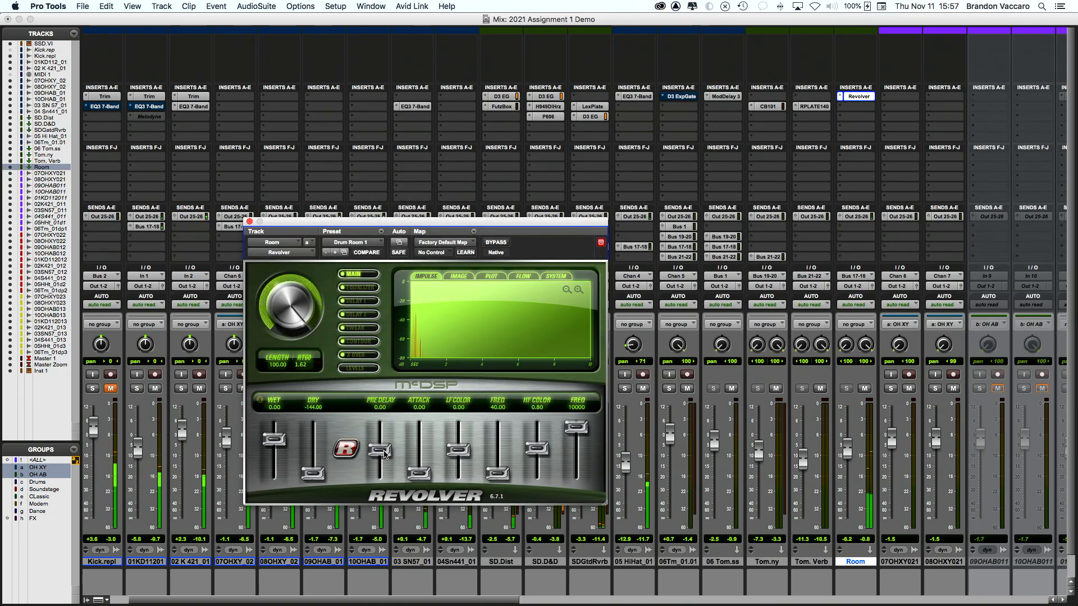
{"action": "left_click_drag", "start_coordinate": [382, 450], "coordinate": [383, 455]}
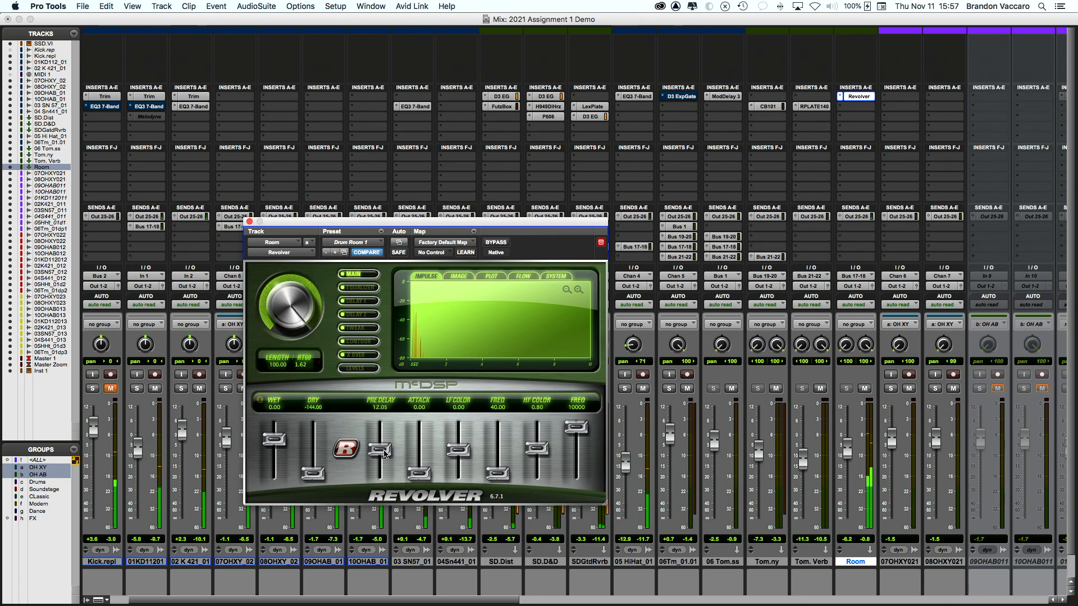
{"action": "left_click", "coordinate": [250, 222]}
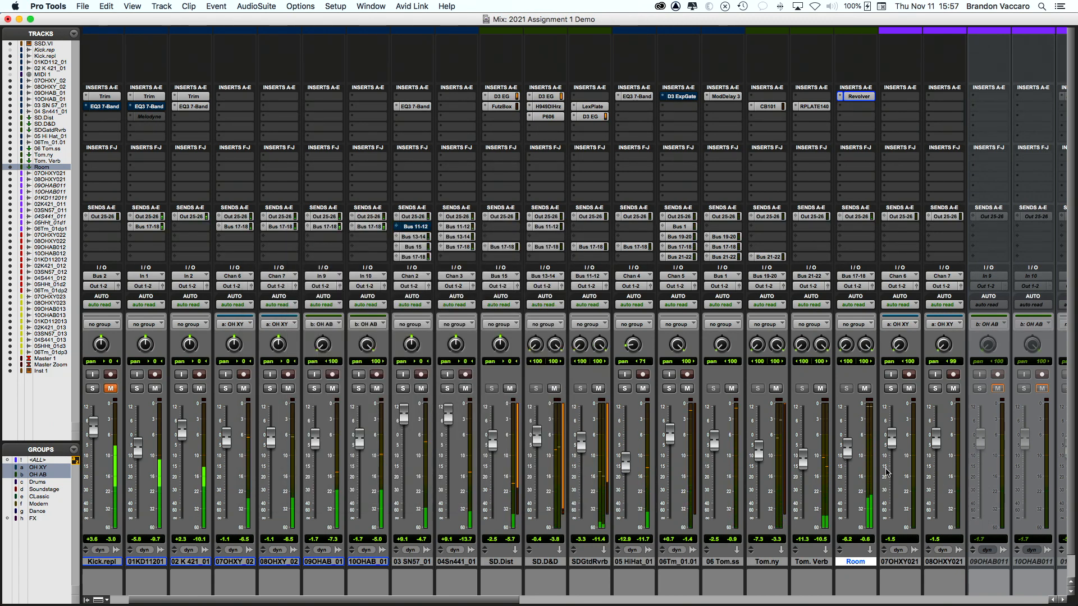
Step: Nudge Room up to -4.9, enable the FX group, and test SSD.VI's grouped mute twice
{"action": "left_click_drag", "start_coordinate": [847, 458], "coordinate": [849, 453]}
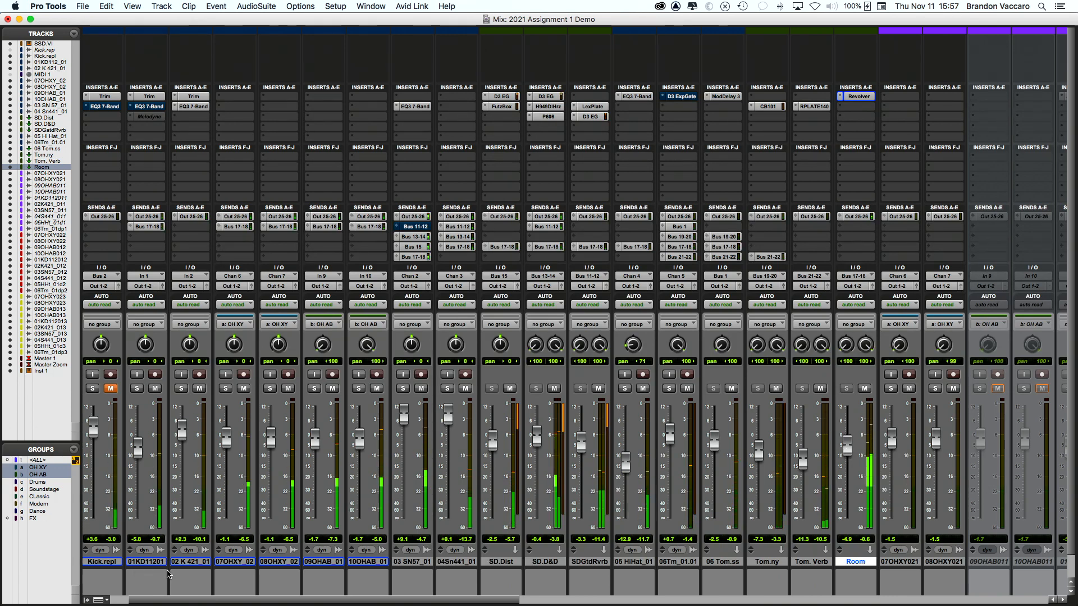
{"action": "scroll", "coordinate": [129, 505], "scroll_direction": "left", "scroll_amount": 2}
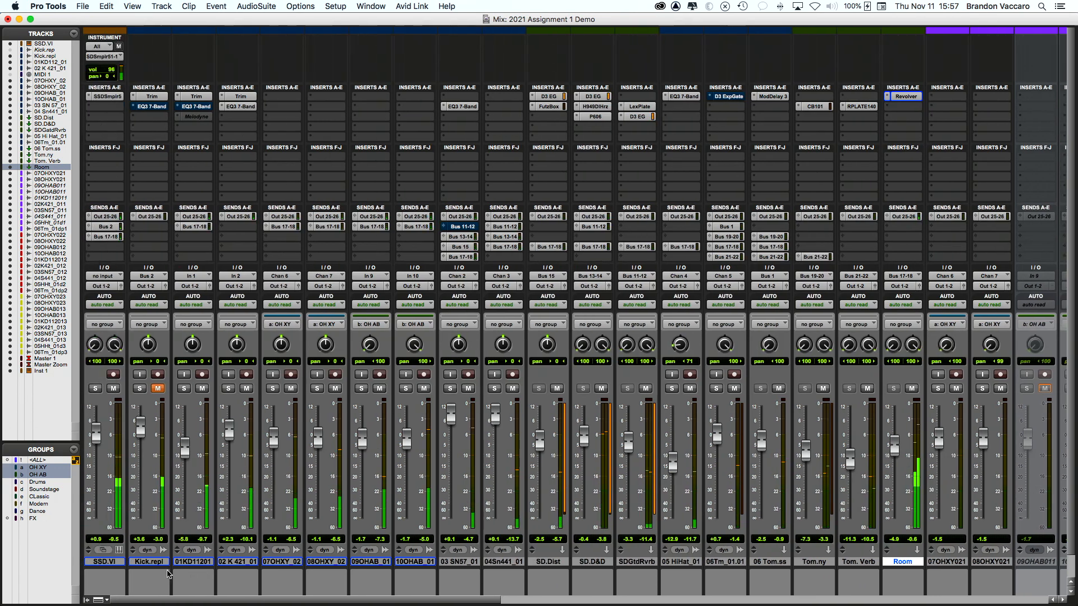
{"action": "left_click", "coordinate": [40, 517]}
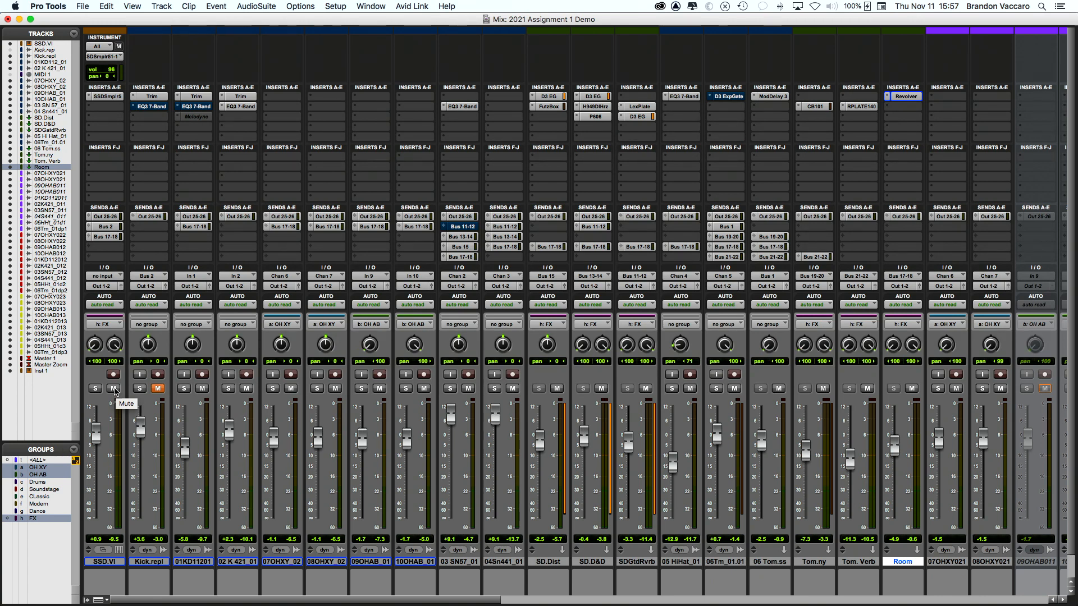
{"action": "left_click", "coordinate": [115, 391]}
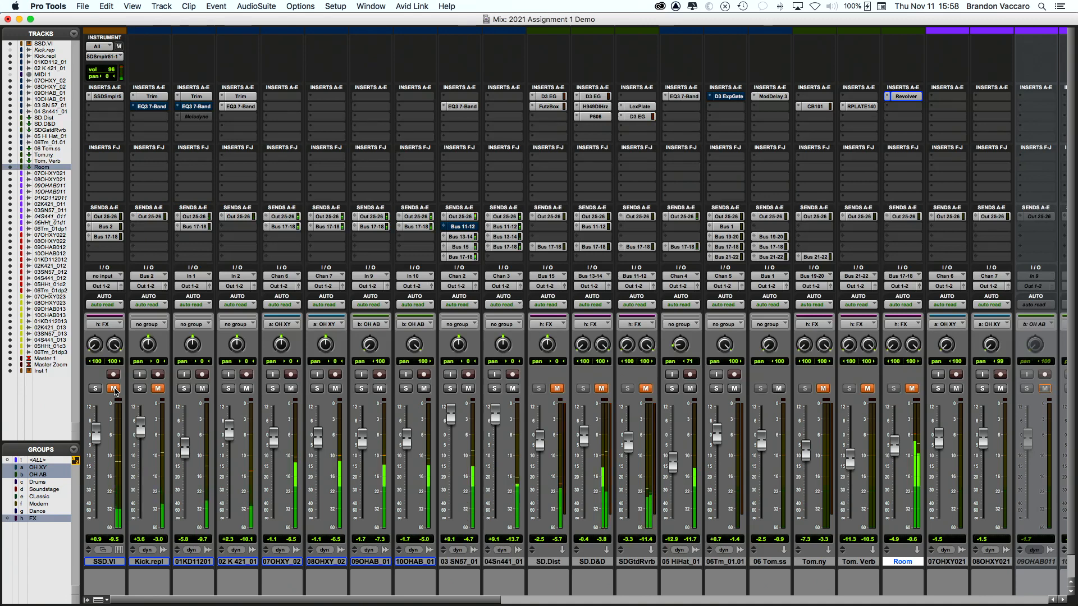
{"action": "left_click", "coordinate": [114, 388]}
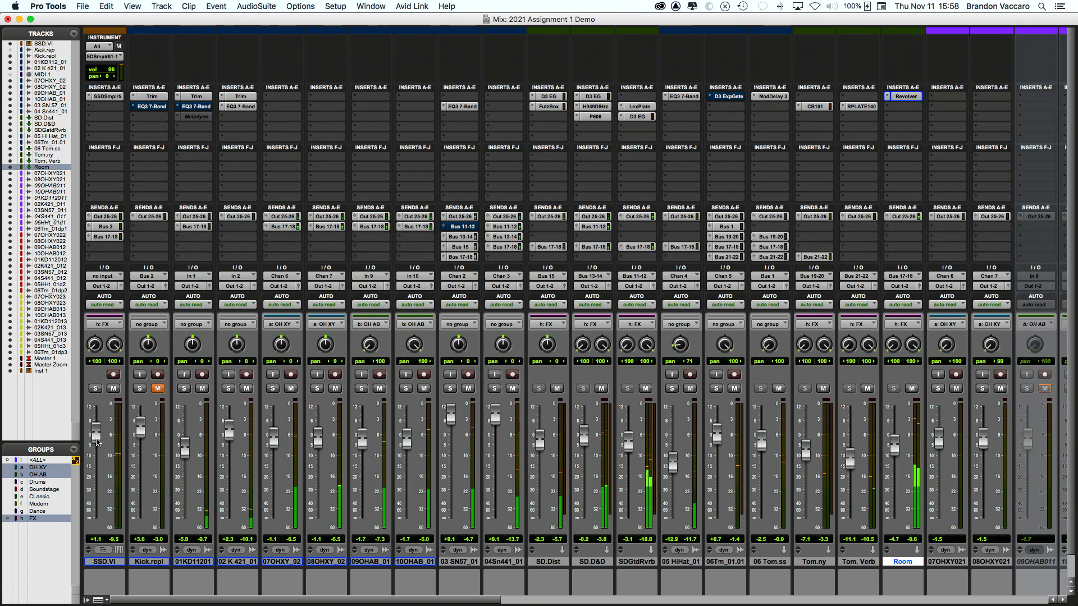
{"action": "left_click", "coordinate": [114, 388]}
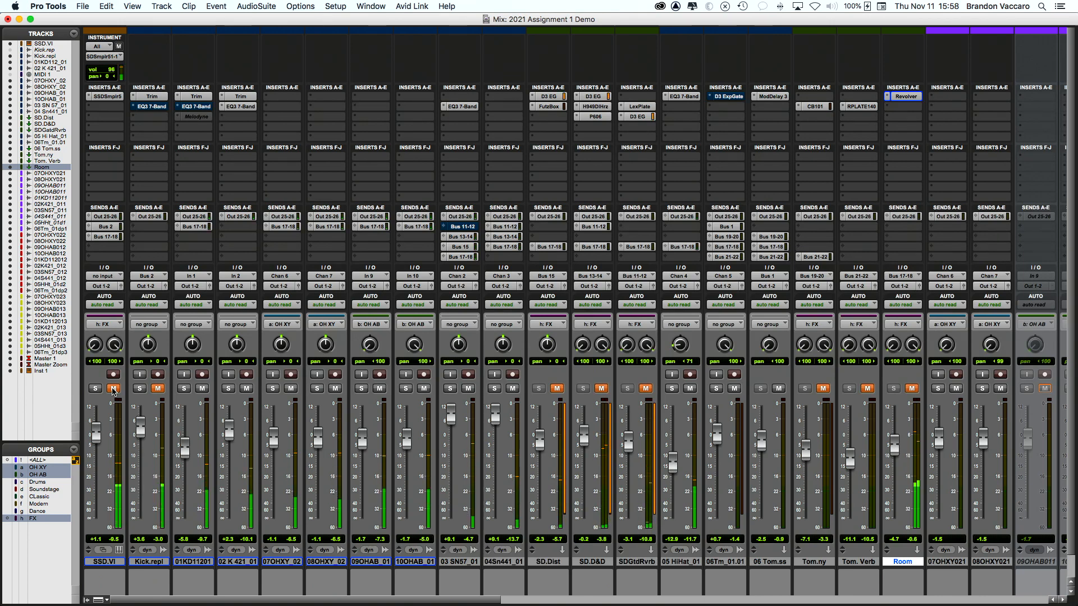
{"action": "left_click", "coordinate": [113, 389]}
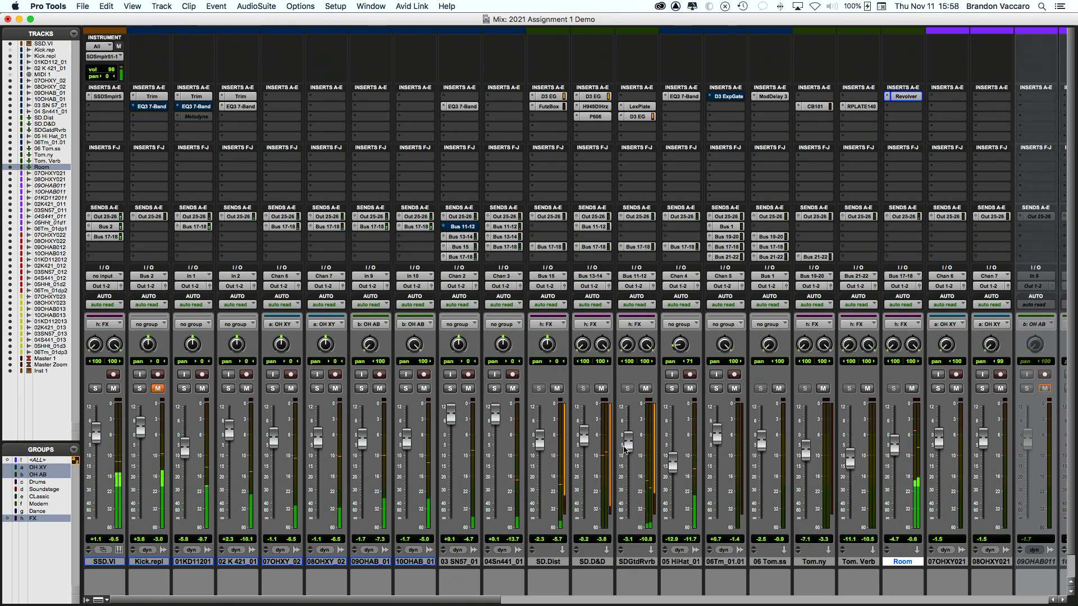
Step: Deactivate the FX group, settle SDGtdRvrb at about -5.7 dB, and raise SD.D&D to about +3.6 dB
{"action": "key", "text": "h"}
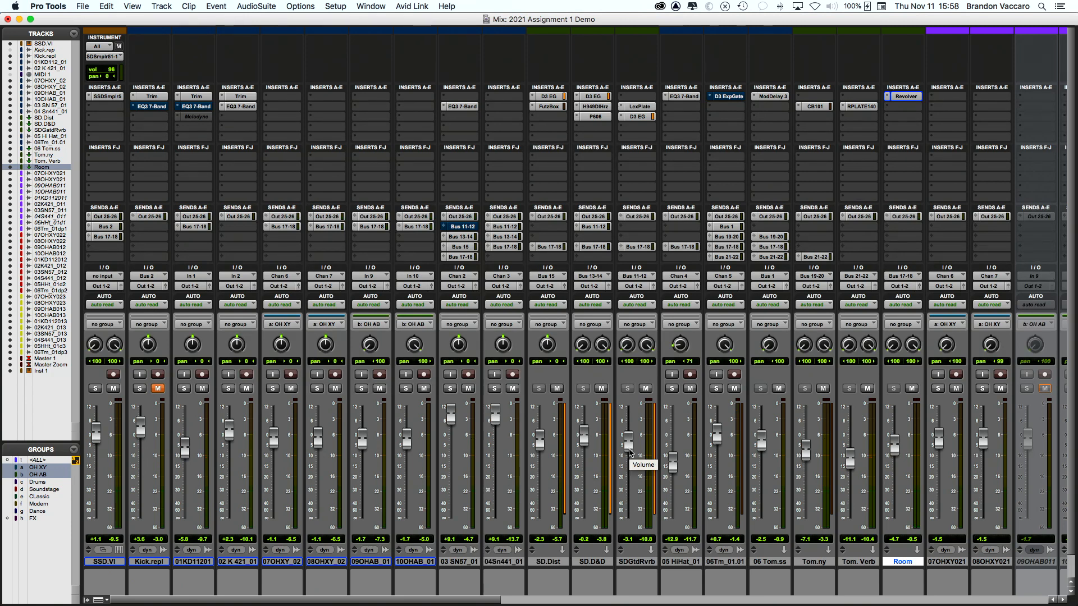
{"action": "left_click_drag", "start_coordinate": [630, 452], "coordinate": [626, 436]}
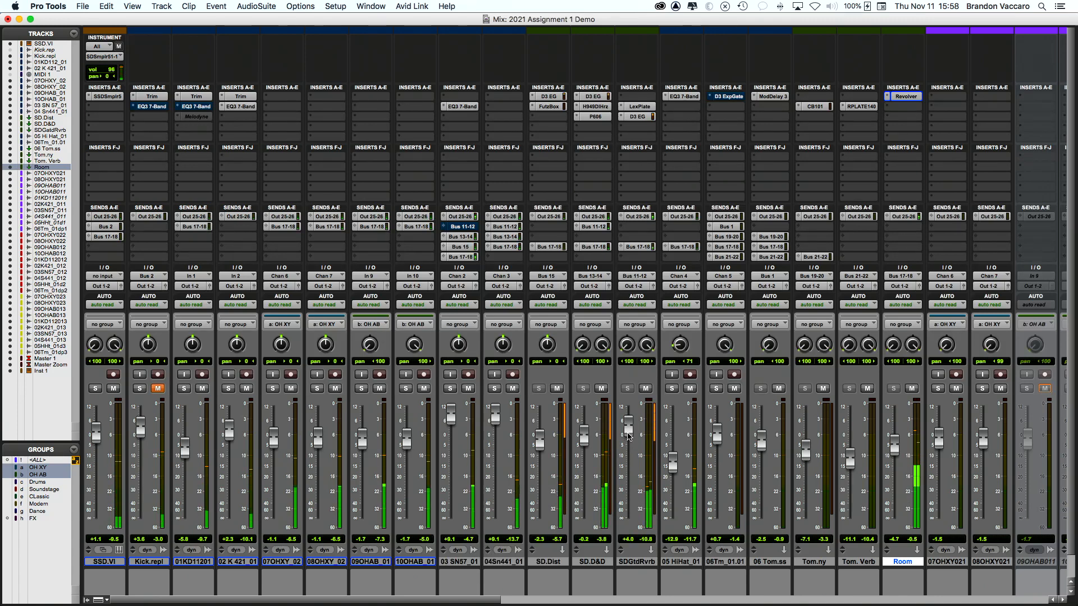
{"action": "scroll", "coordinate": [627, 437], "scroll_direction": "right", "scroll_amount": 3}
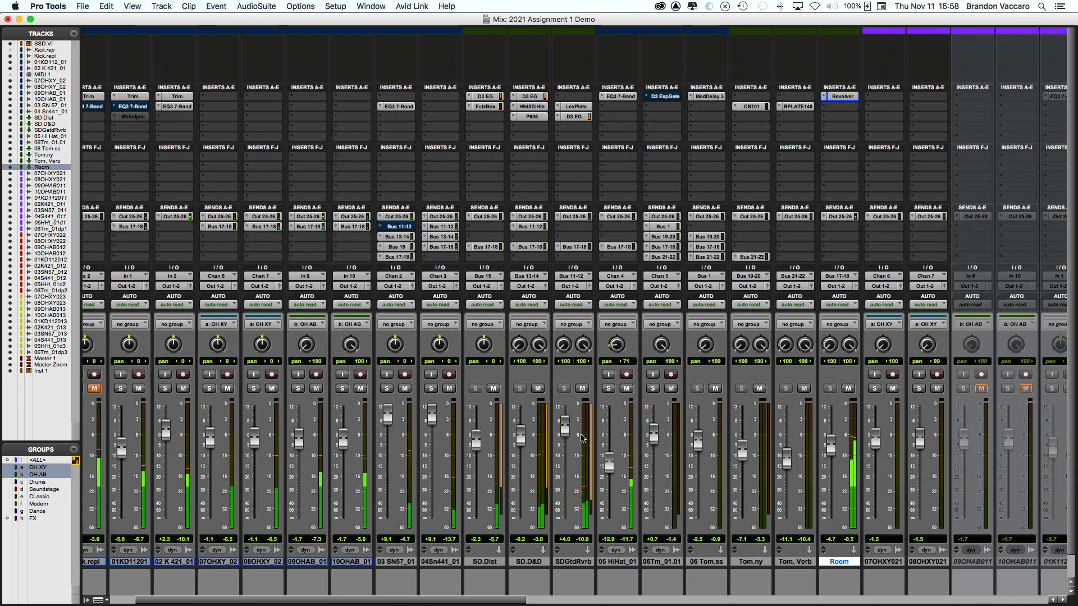
{"action": "left_click_drag", "start_coordinate": [563, 433], "coordinate": [565, 455]}
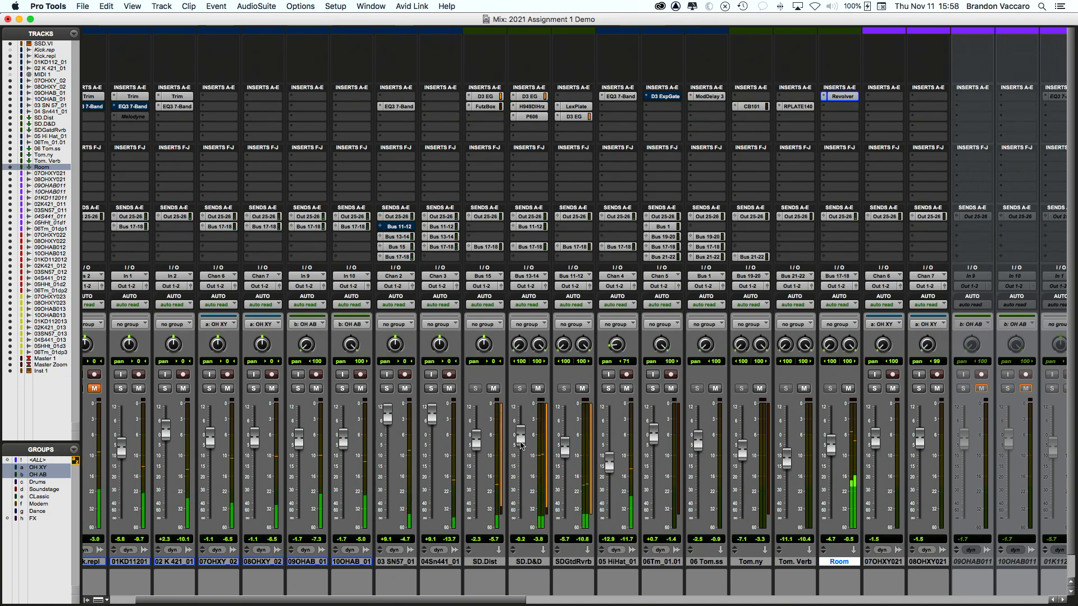
{"action": "left_click_drag", "start_coordinate": [520, 445], "coordinate": [521, 435]}
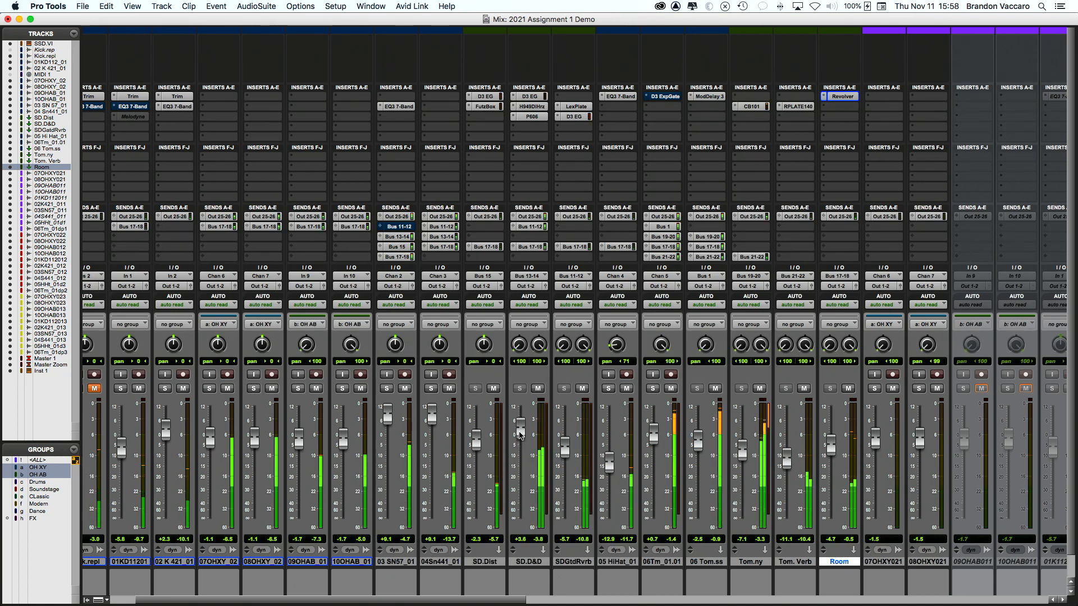
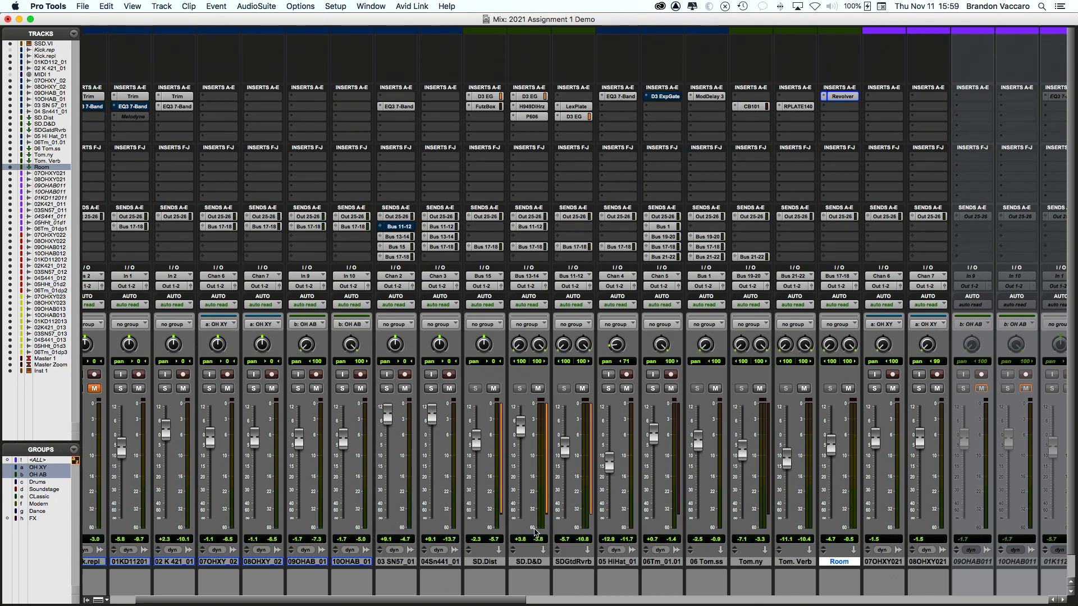
Step: Select 10OHAB_01, then 06 Tom.ss, then the Tom. Verb track, and bring up the Track menu
{"action": "scroll", "coordinate": [535, 532], "scroll_direction": "left", "scroll_amount": 3}
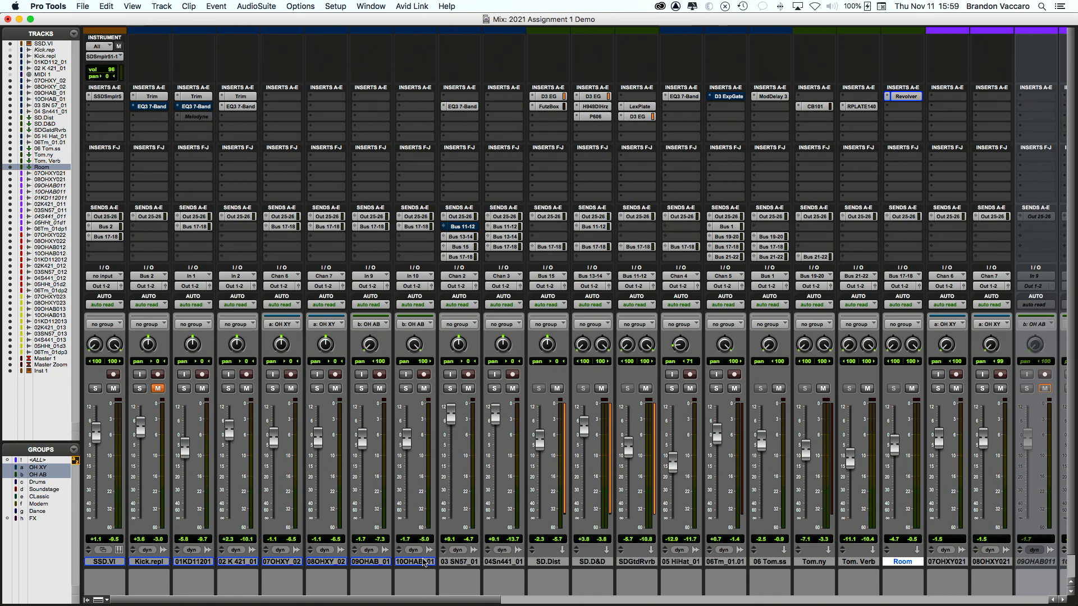
{"action": "left_click", "coordinate": [424, 562]}
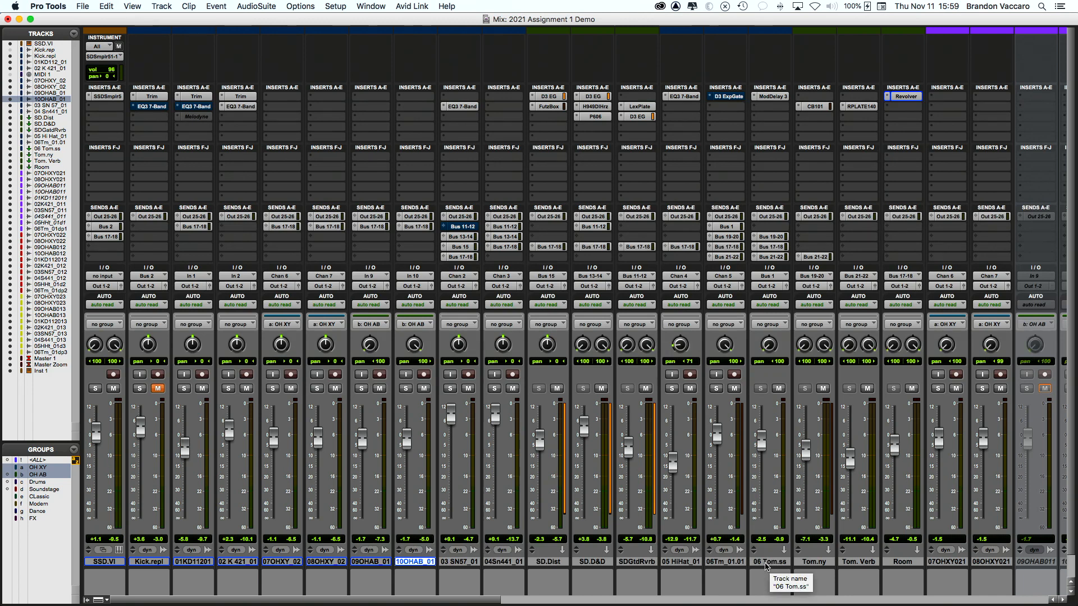
{"action": "left_click", "coordinate": [766, 562]}
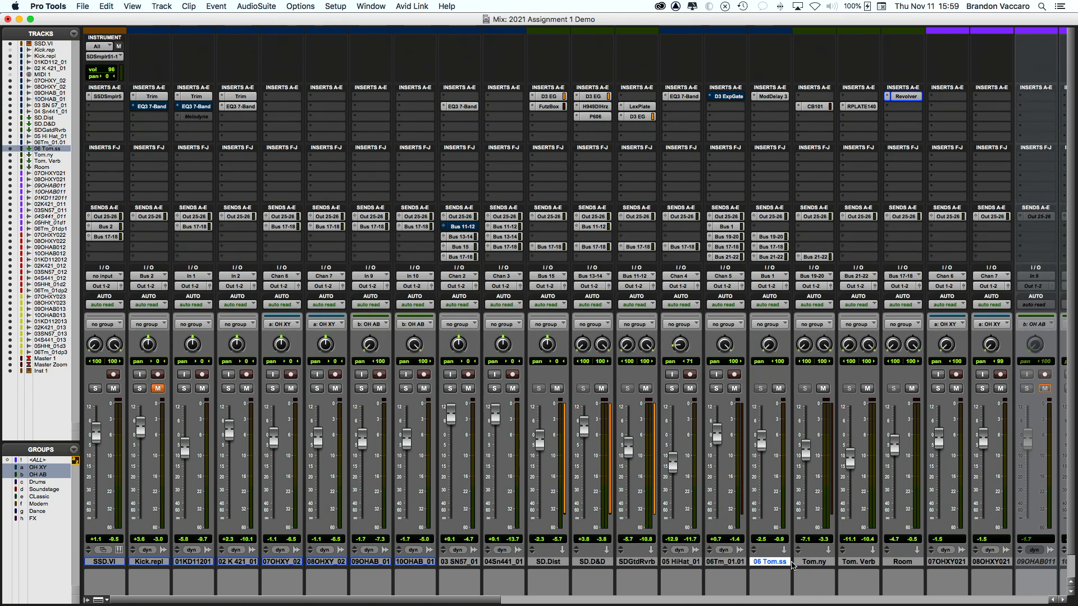
{"action": "left_click", "coordinate": [864, 563]}
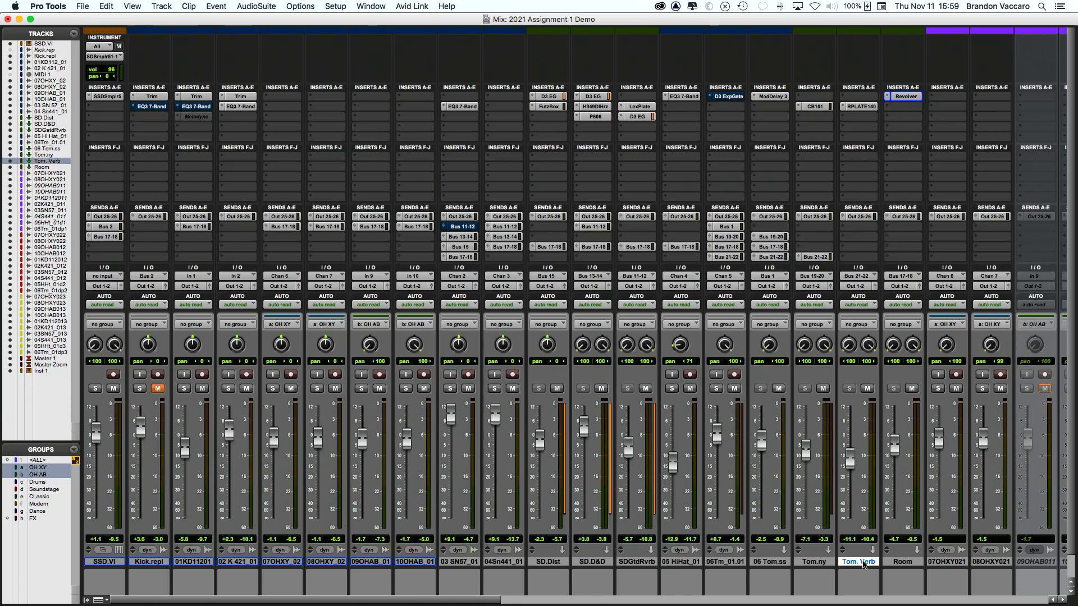
{"action": "left_click", "coordinate": [162, 7]}
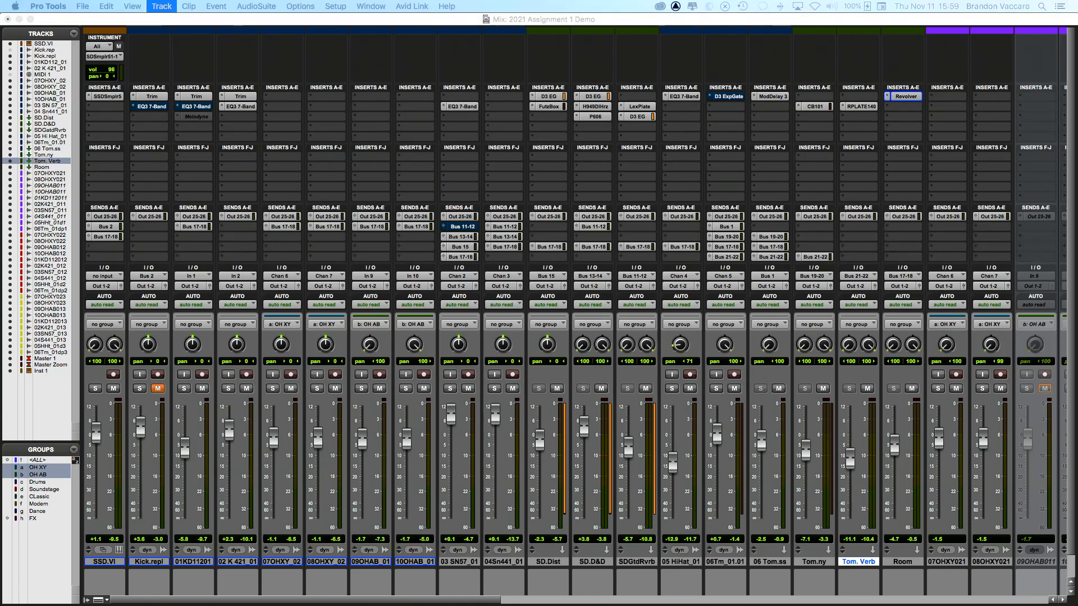
Step: Create the new Aux 1 track and show the Sends F–J section on every mixer strip
{"action": "key", "text": "Return"}
{"action": "key", "text": "Return"}
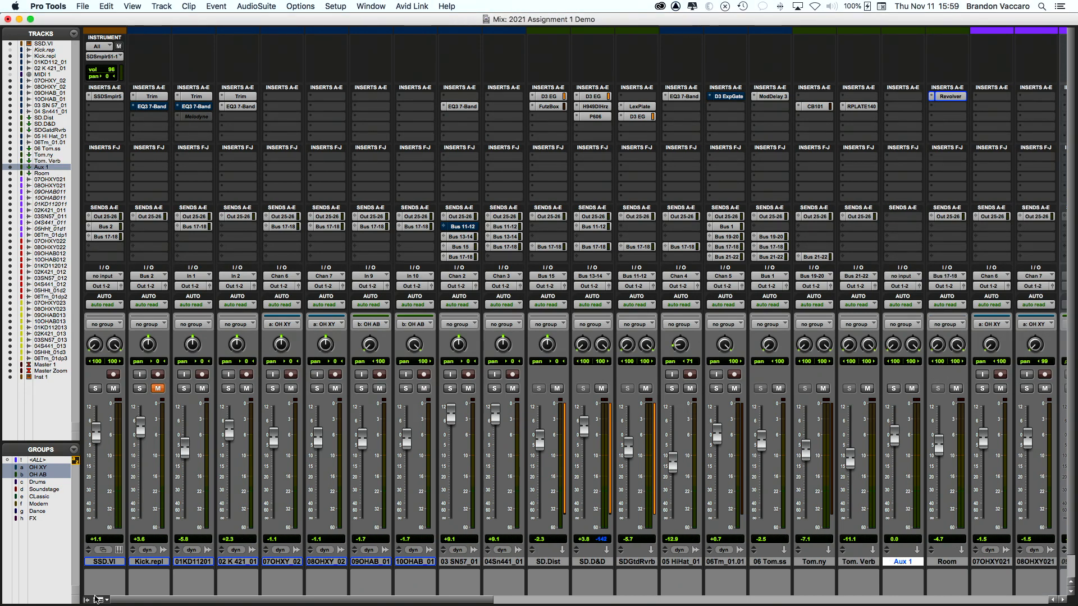
{"action": "left_click", "coordinate": [98, 600]}
{"action": "left_click", "coordinate": [73, 511]}
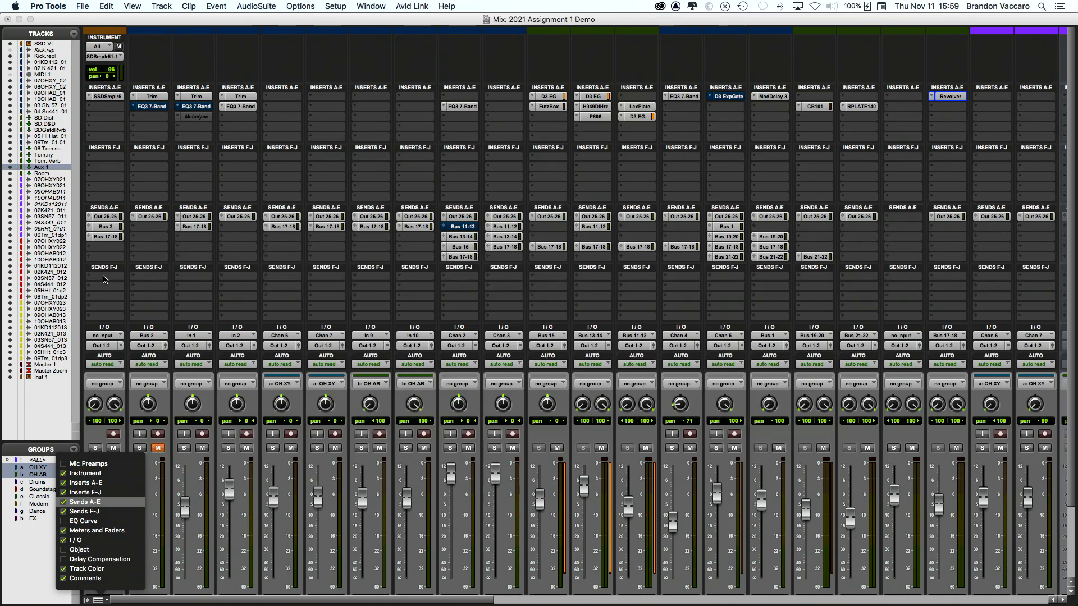
{"action": "left_click", "coordinate": [103, 279]}
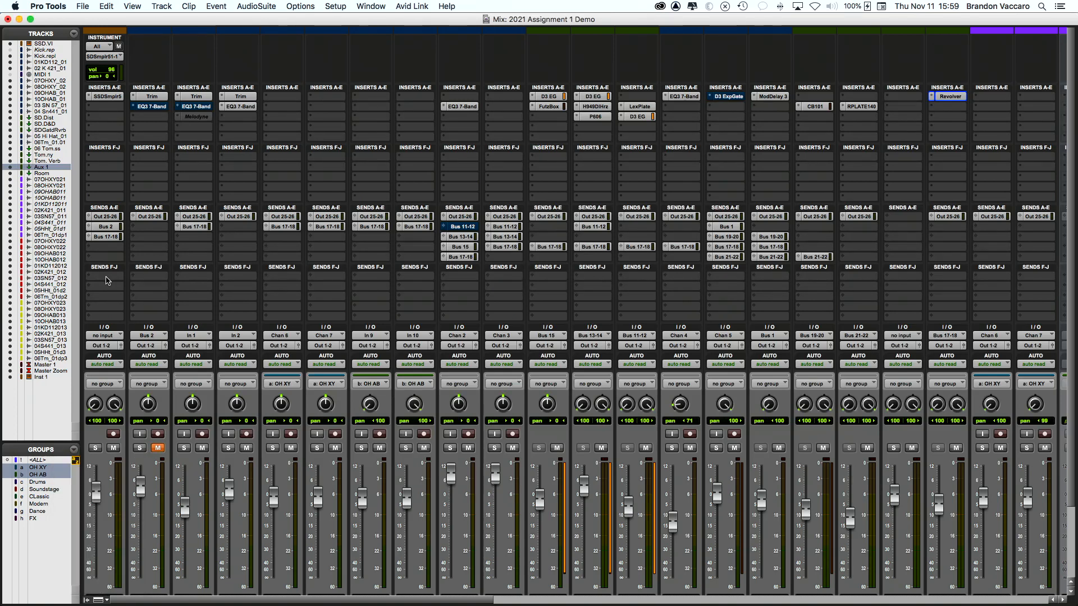
Step: Assign a Sends F–J send to Bus 23-24 on every track at once
{"action": "left_click", "coordinate": [108, 281]}
{"action": "mouse_move", "coordinate": [129, 287]}
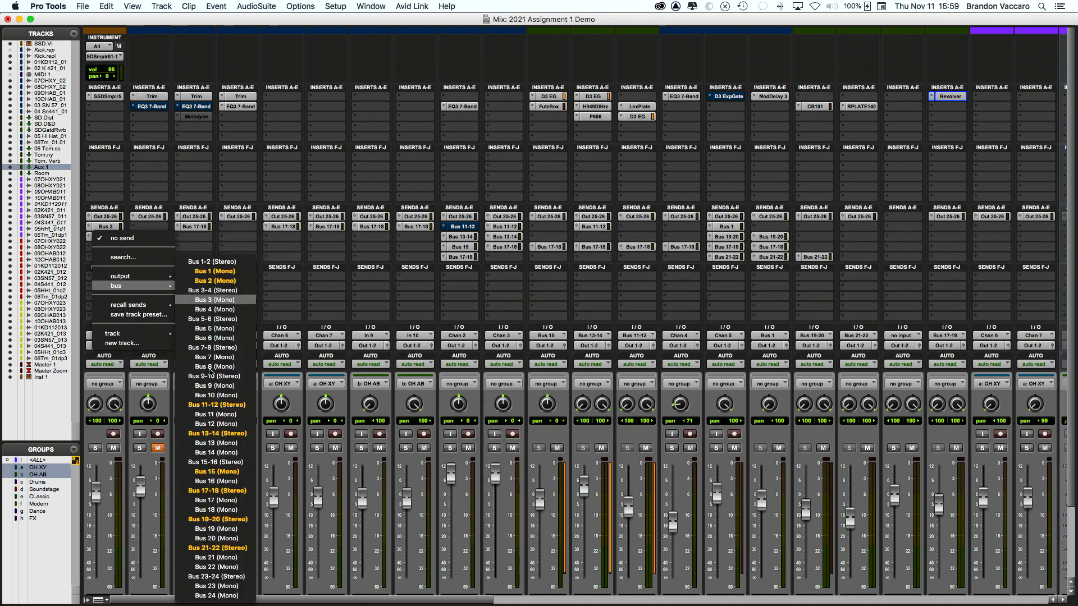
{"action": "left_click", "coordinate": [216, 576], "text": "alt"}
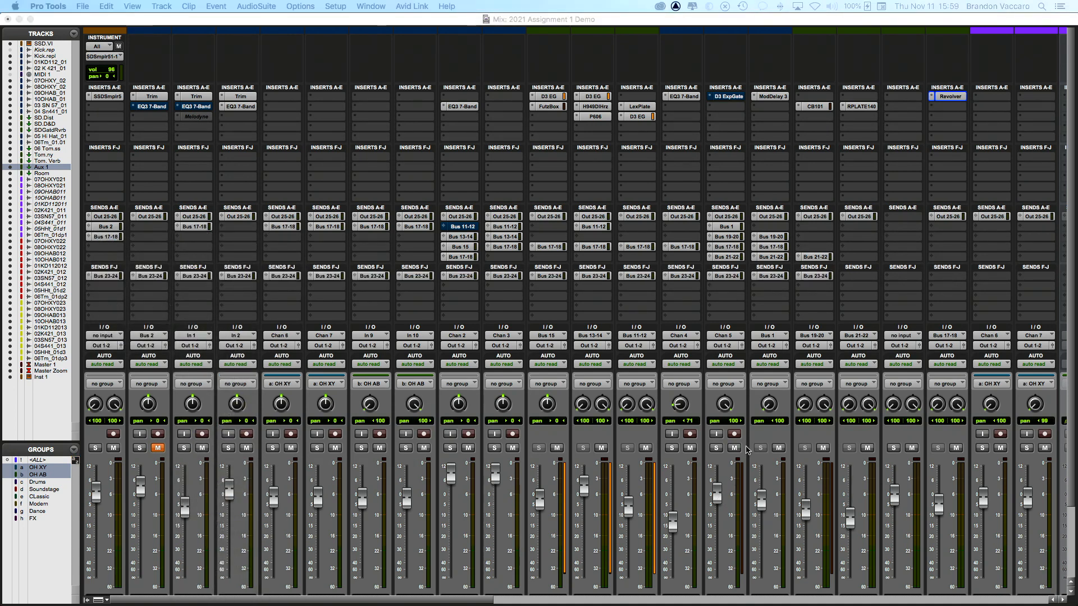
{"action": "scroll", "coordinate": [760, 396], "scroll_direction": "down", "scroll_amount": 3}
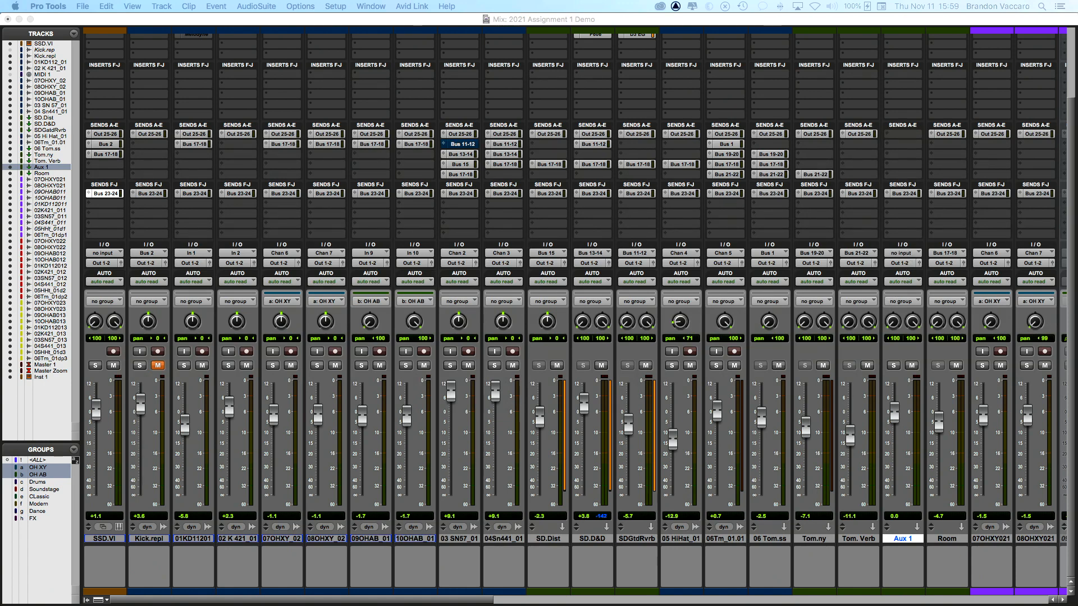
Step: Set Aux 1's input to Bus 23-24
{"action": "left_click", "coordinate": [1011, 388]}
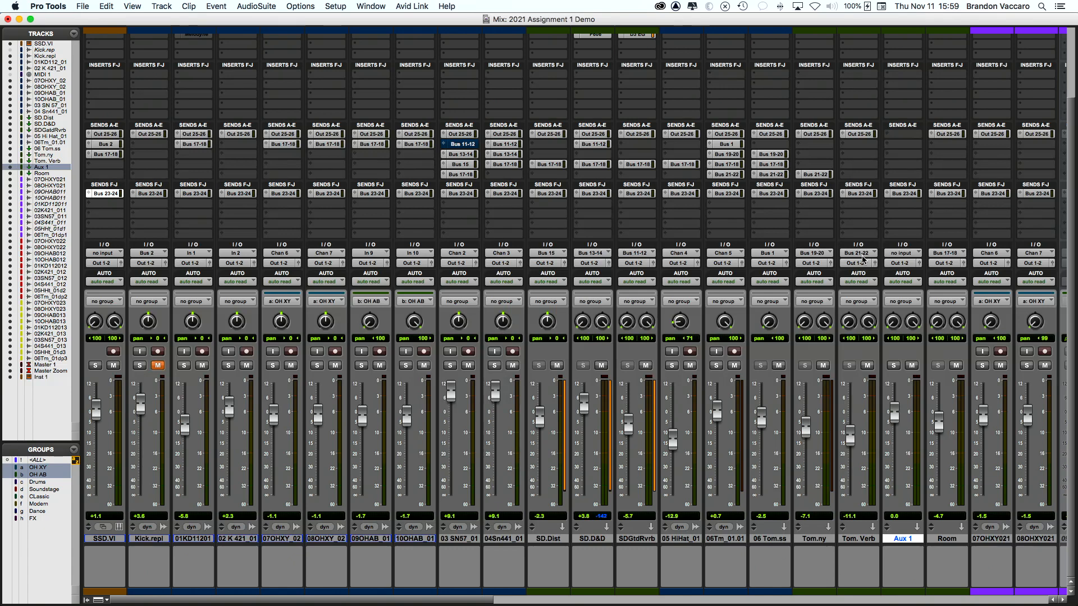
{"action": "left_click", "coordinate": [904, 253]}
{"action": "mouse_move", "coordinate": [905, 255]}
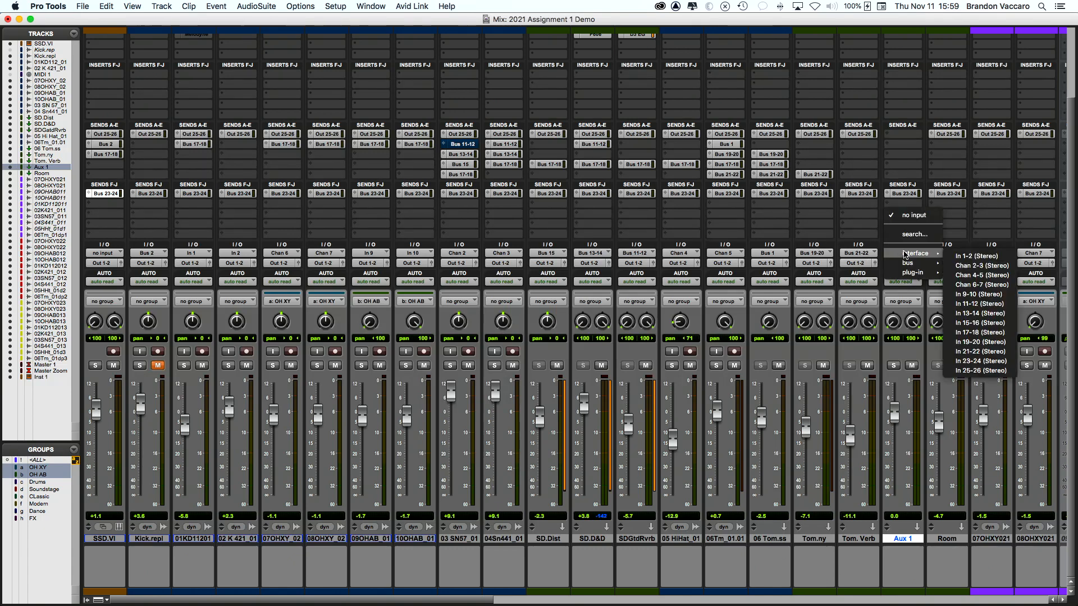
{"action": "left_click", "coordinate": [983, 370]}
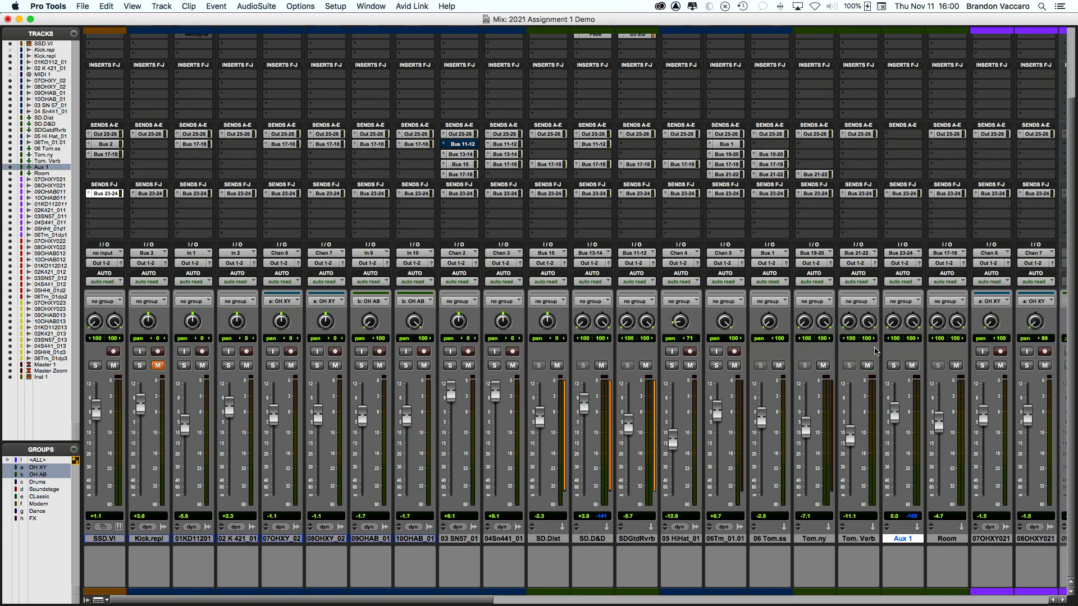
{"action": "scroll", "coordinate": [873, 84], "scroll_direction": "up", "scroll_amount": 3}
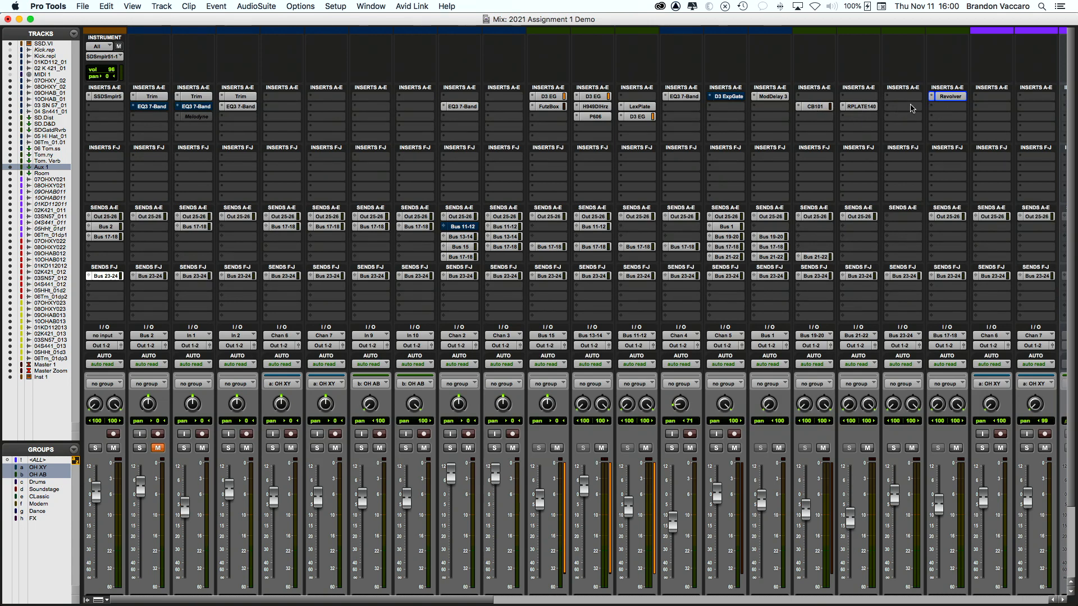
Step: Browse the multichannel Dynamics plug-ins for Aux 1's first insert
{"action": "left_click", "coordinate": [912, 109]}
{"action": "mouse_move", "coordinate": [914, 108]}
{"action": "mouse_move", "coordinate": [852, 91]}
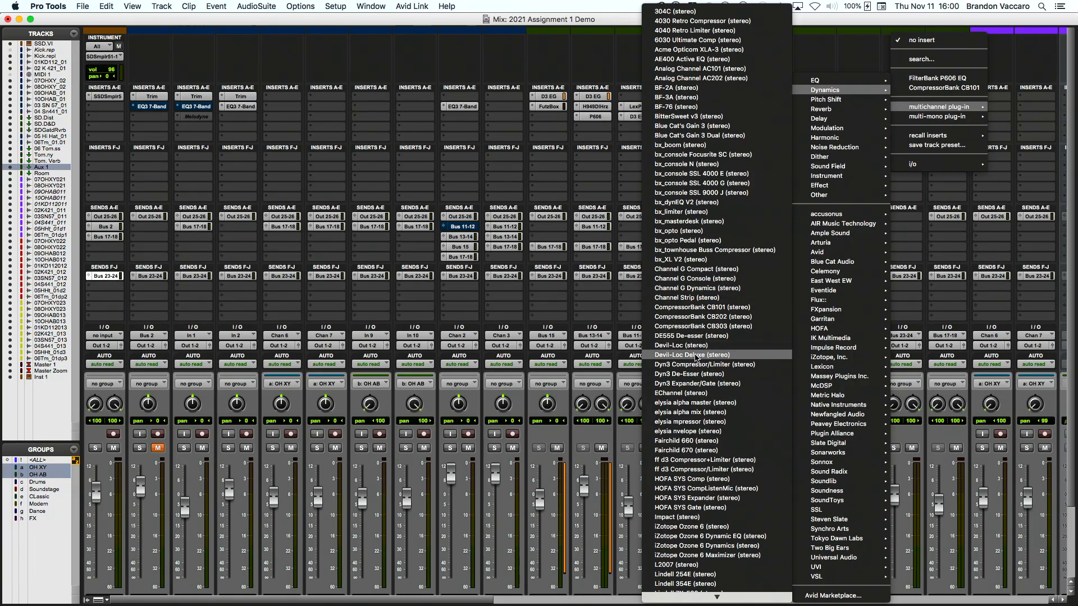
Step: Insert Dyn3 Compressor/Limiter on Aux 1: ratio 9.5:1, release 125.6 ms, threshold -25.6 dB
{"action": "left_click", "coordinate": [694, 365]}
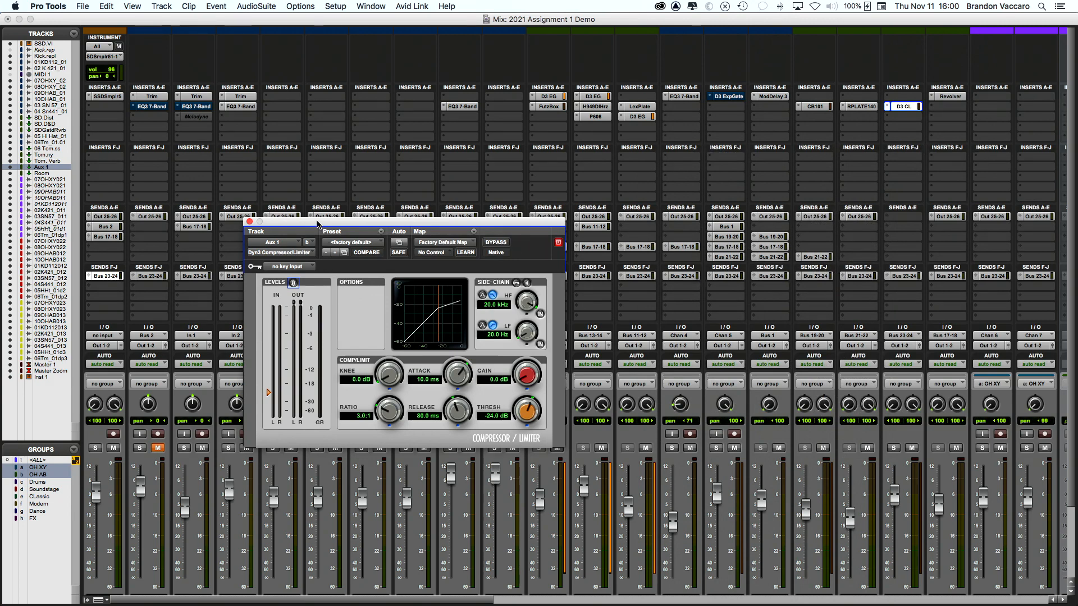
{"action": "left_click_drag", "start_coordinate": [318, 225], "coordinate": [302, 103]}
{"action": "left_click_drag", "start_coordinate": [369, 299], "coordinate": [368, 250]}
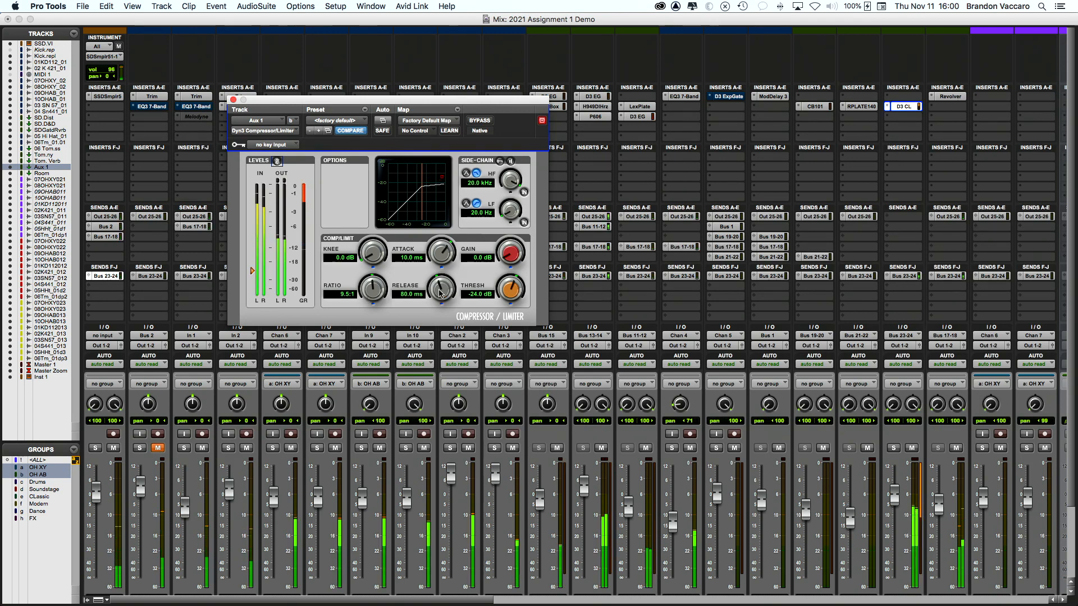
{"action": "left_click_drag", "start_coordinate": [433, 295], "coordinate": [436, 257]}
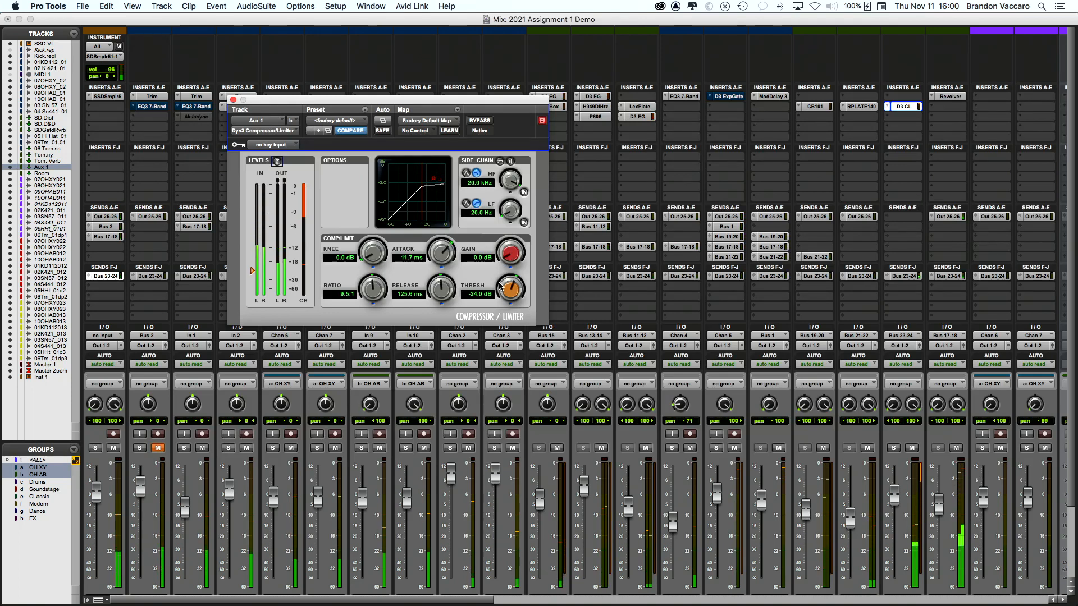
{"action": "left_click_drag", "start_coordinate": [511, 290], "coordinate": [511, 293]}
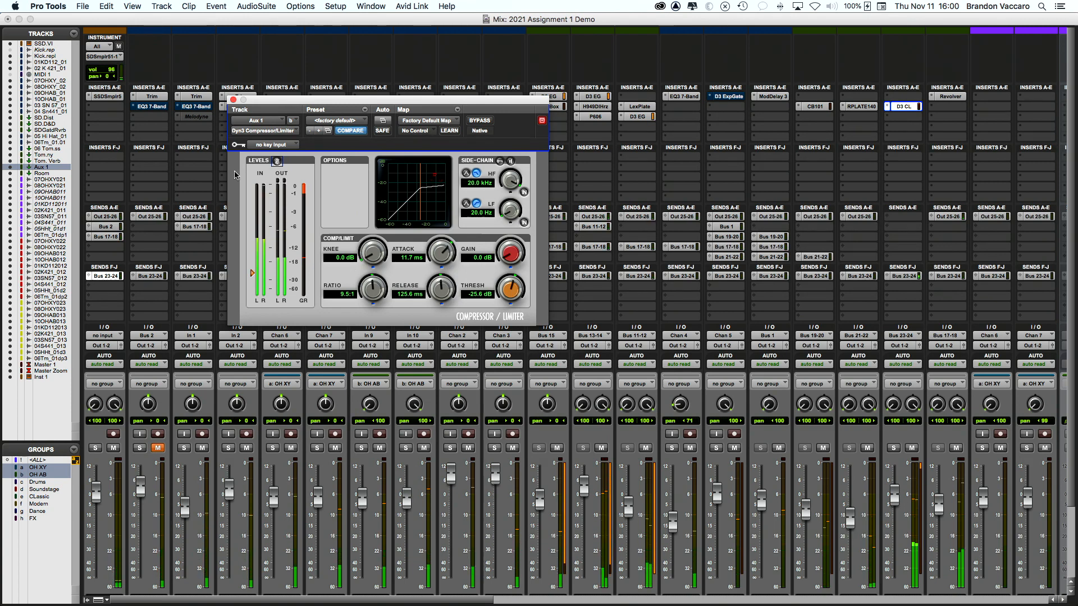
{"action": "left_click", "coordinate": [233, 100]}
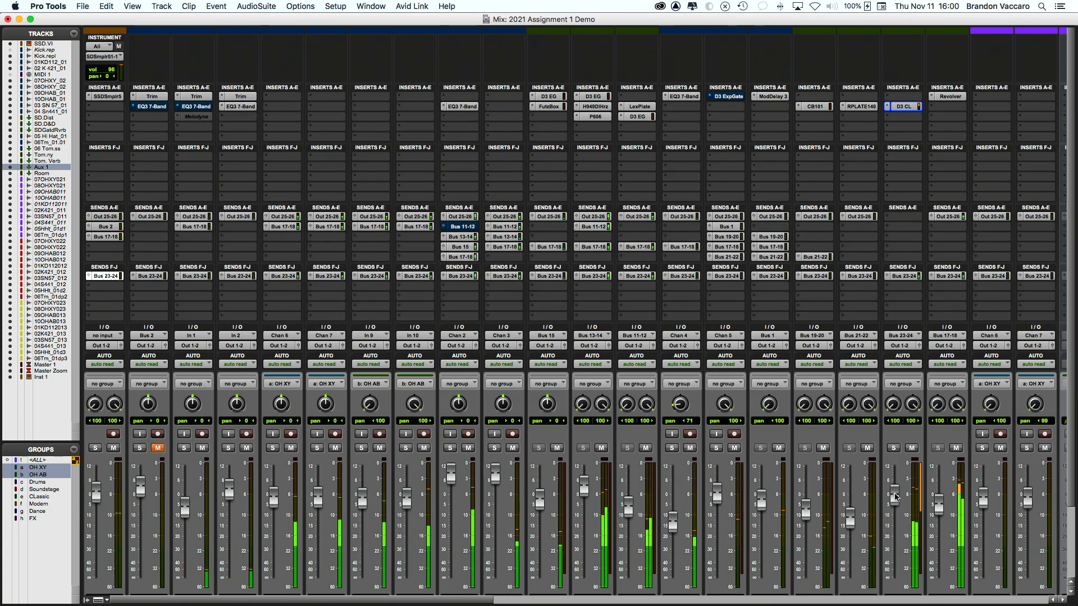
Step: Reopen Aux 1's compressor and add a few dB of makeup gain
{"action": "scroll", "coordinate": [761, 468], "scroll_direction": "down", "scroll_amount": 3}
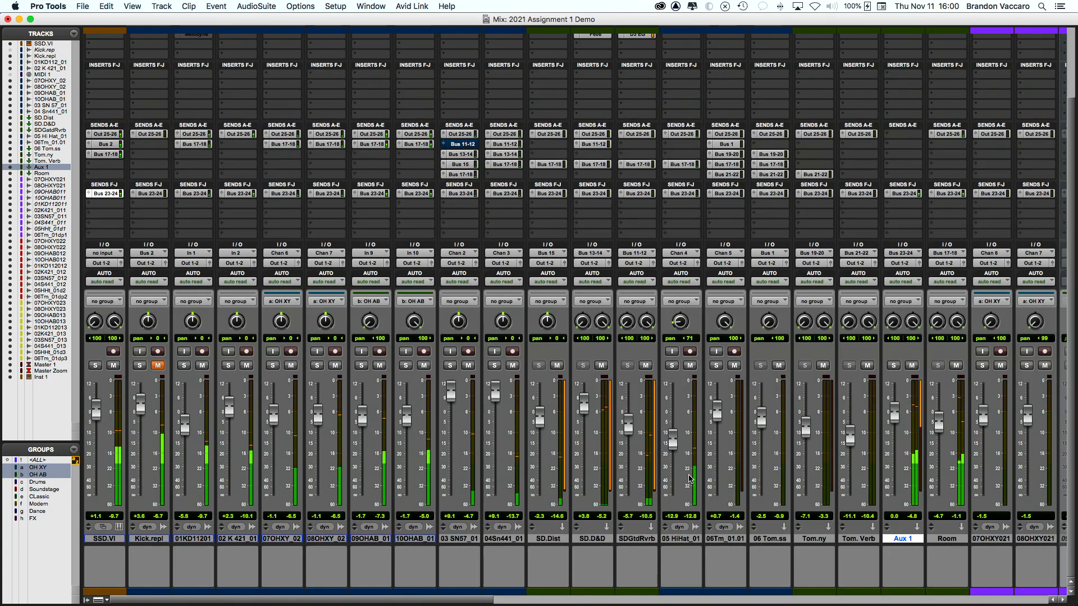
{"action": "scroll", "coordinate": [647, 470], "scroll_direction": "right", "scroll_amount": 2}
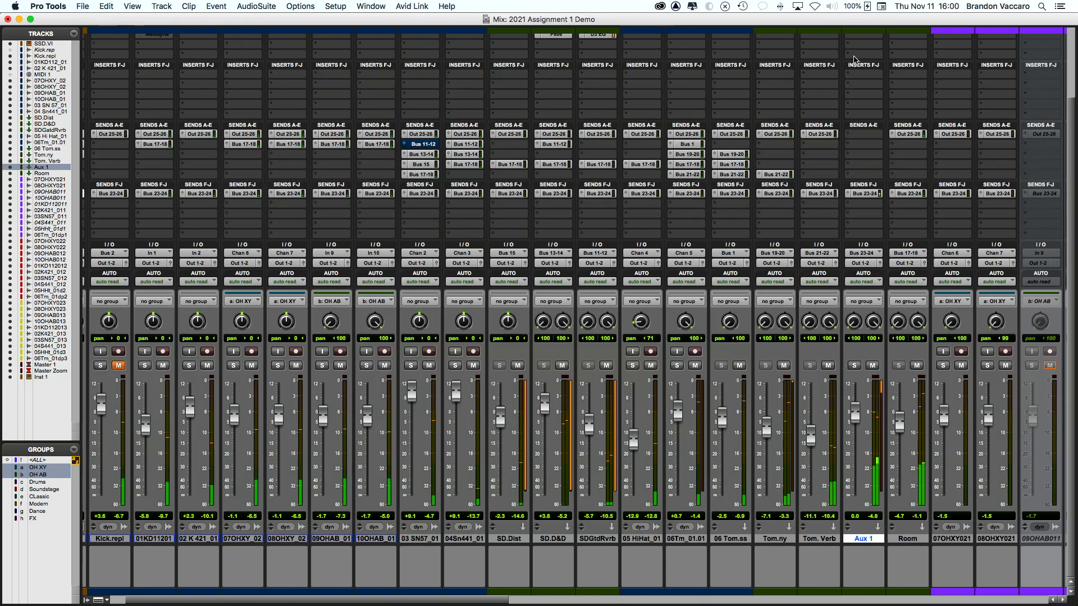
{"action": "scroll", "coordinate": [858, 61], "scroll_direction": "up", "scroll_amount": 3}
{"action": "left_click", "coordinate": [862, 107]}
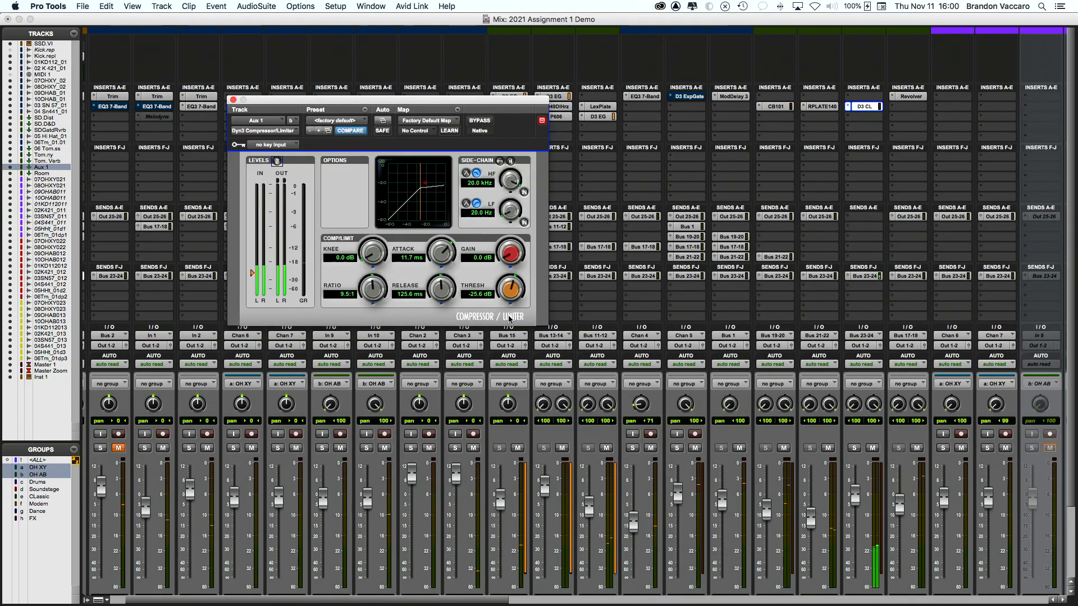
{"action": "left_click_drag", "start_coordinate": [504, 252], "coordinate": [507, 228]}
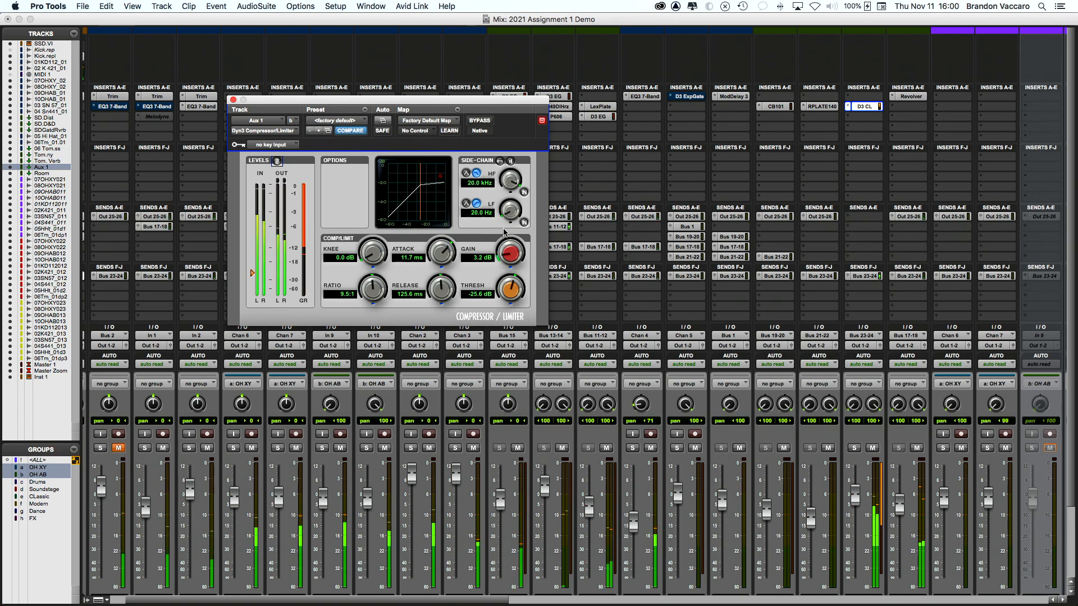
Step: Mute Aux 1, remove its Bus 23-24 send, and copy Tom. Verb's Out 25-26 send onto it
{"action": "scroll", "coordinate": [736, 209], "scroll_direction": "down", "scroll_amount": 1}
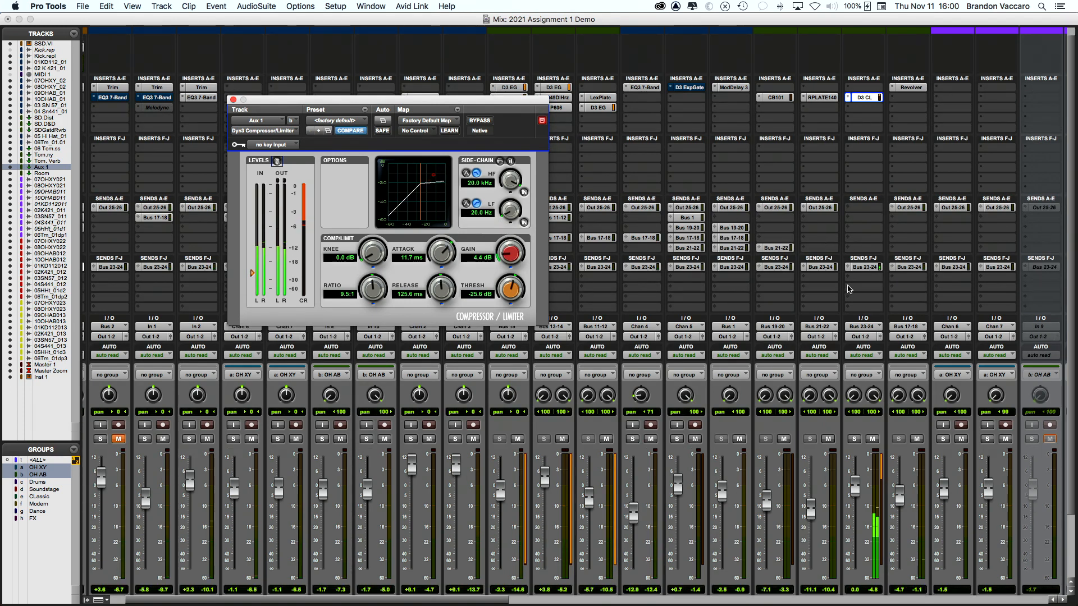
{"action": "scroll", "coordinate": [842, 303], "scroll_direction": "down", "scroll_amount": 5}
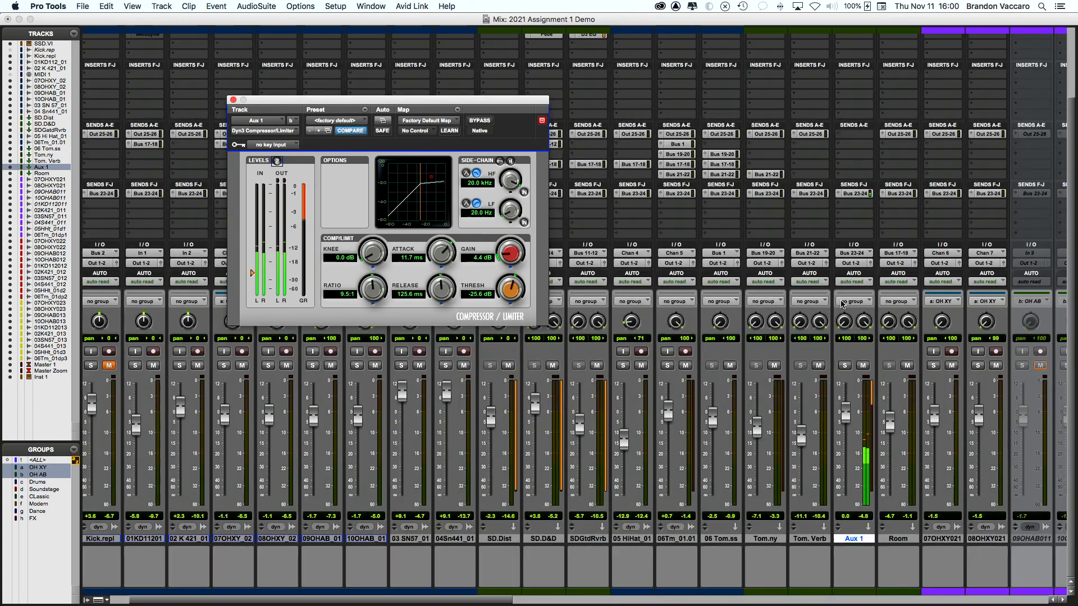
{"action": "scroll", "coordinate": [842, 304], "scroll_direction": "right", "scroll_amount": 3}
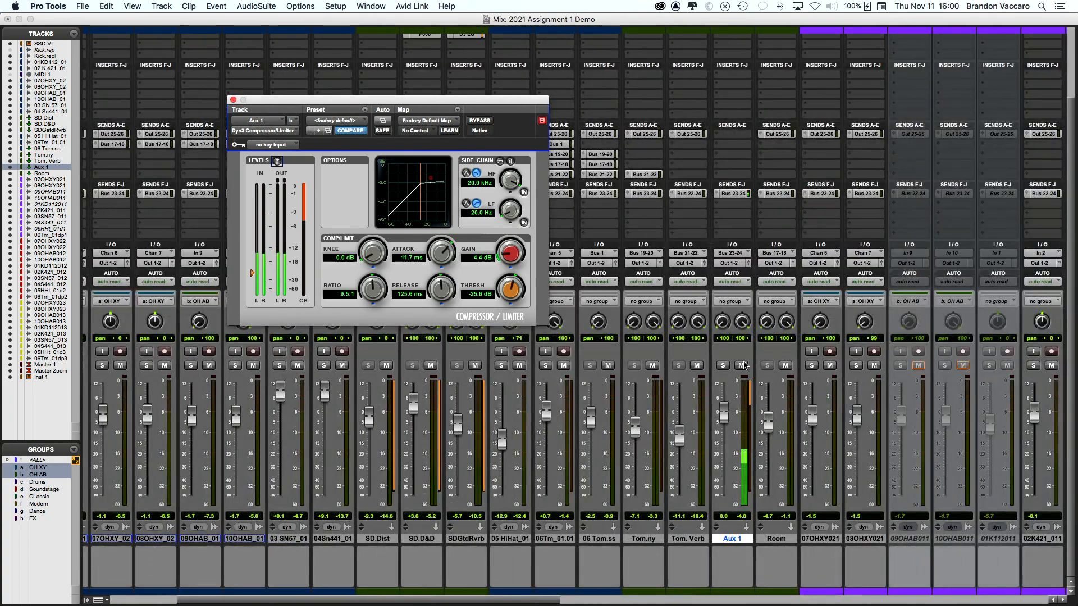
{"action": "left_click", "coordinate": [741, 365]}
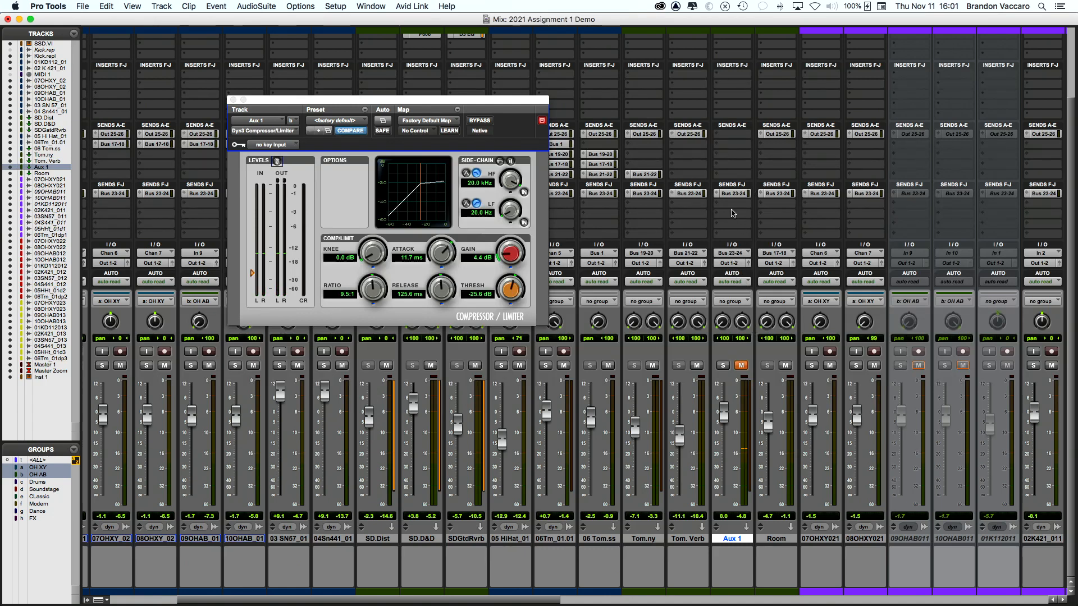
{"action": "left_click", "coordinate": [716, 194]}
{"action": "left_click", "coordinate": [729, 194]}
{"action": "left_click_drag", "start_coordinate": [691, 134], "coordinate": [732, 135]}
Step: Unmute Aux 1 during playback and lower its fader to about -9.9 dB
{"action": "left_click", "coordinate": [741, 365]}
{"action": "key", "text": "space"}
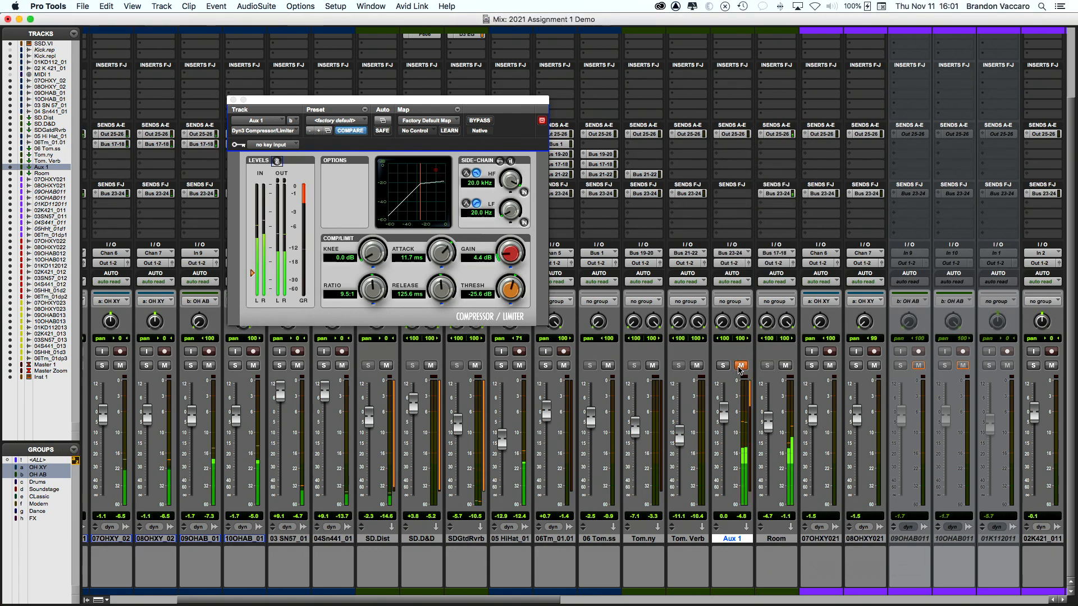
{"action": "left_click_drag", "start_coordinate": [725, 422], "coordinate": [726, 436]}
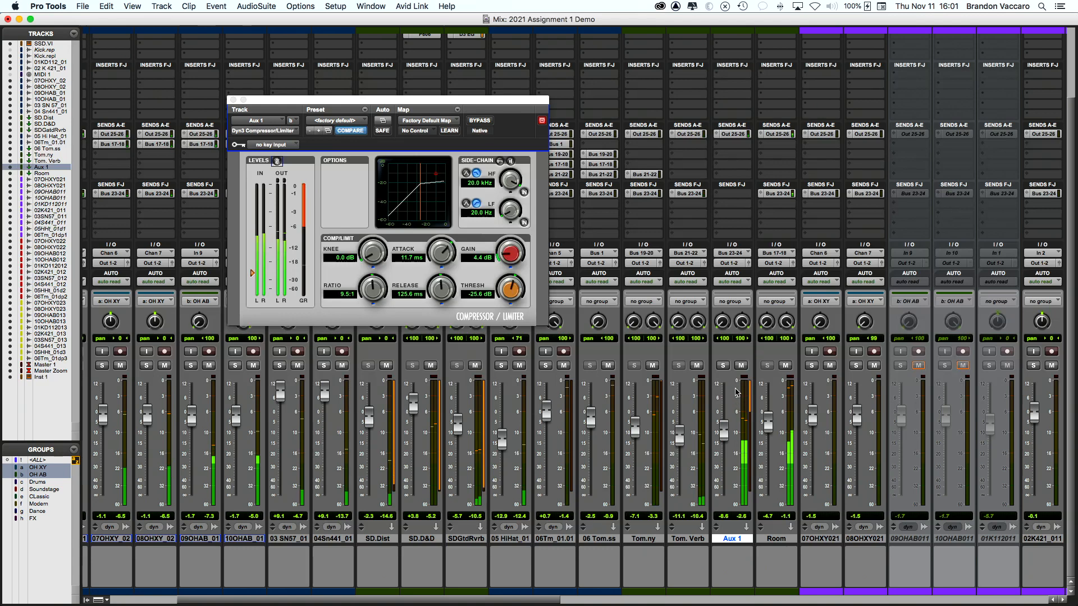
{"action": "left_click_drag", "start_coordinate": [725, 430], "coordinate": [725, 434]}
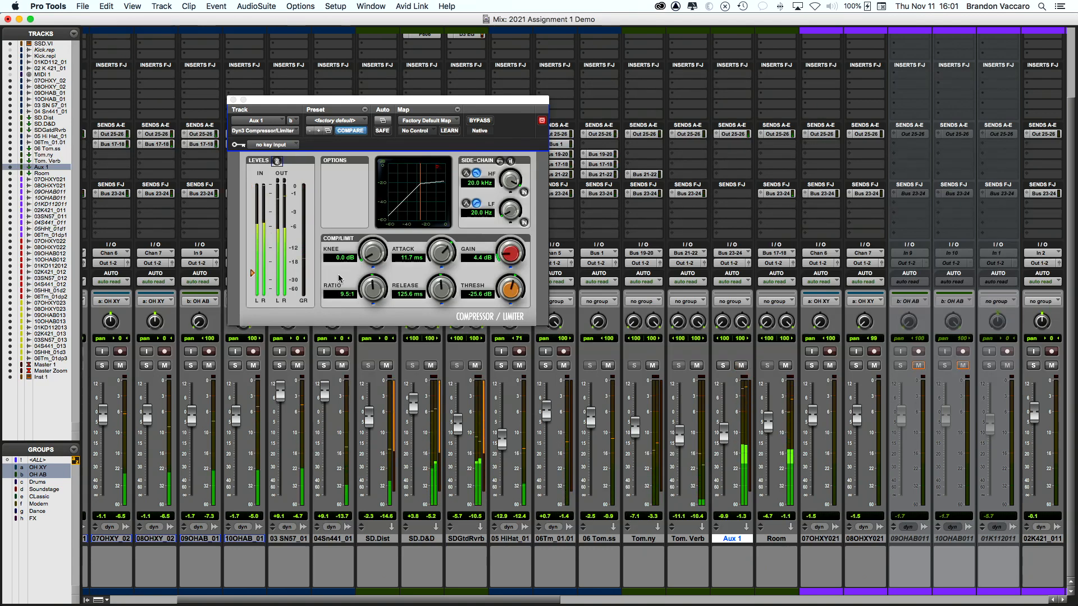
Step: Set the compressor ratio to 9.6:1 and gain to 2.5 dB, then close it
{"action": "left_click_drag", "start_coordinate": [361, 296], "coordinate": [381, 293]}
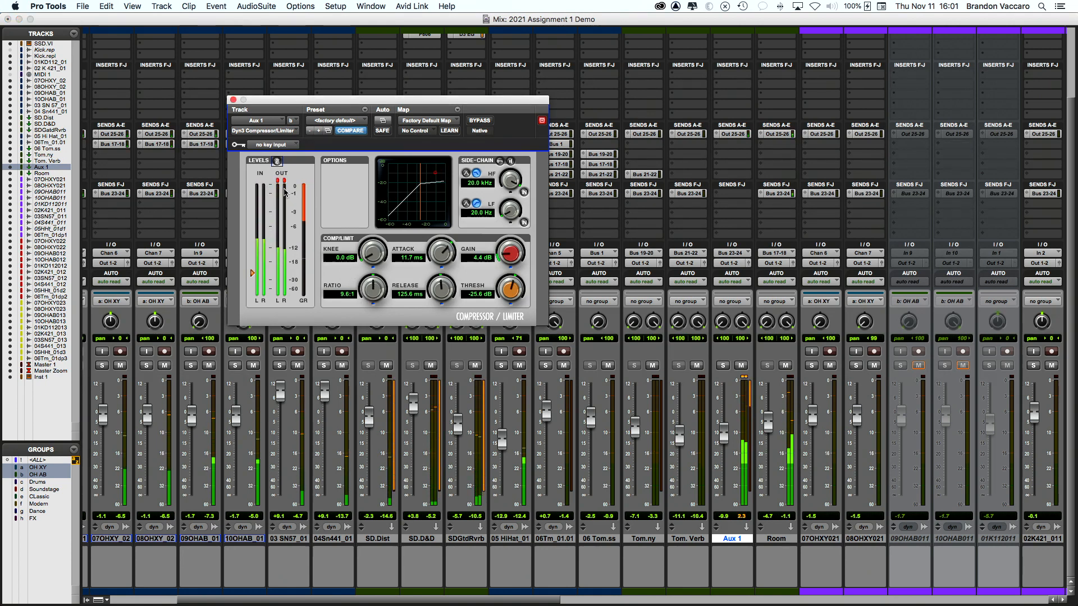
{"action": "left_click_drag", "start_coordinate": [504, 262], "coordinate": [502, 281]}
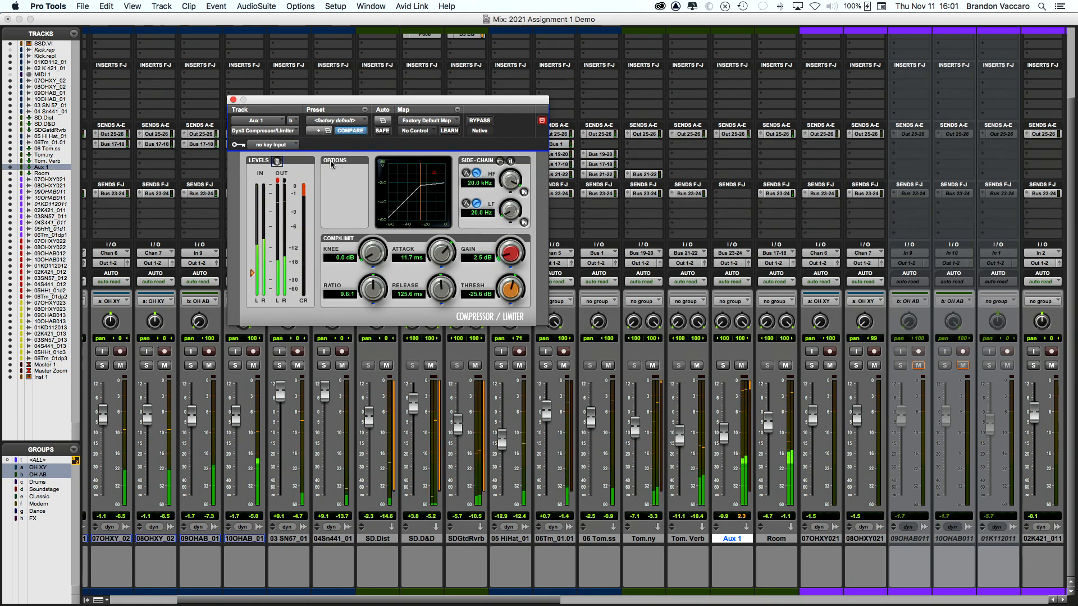
{"action": "left_click", "coordinate": [233, 100]}
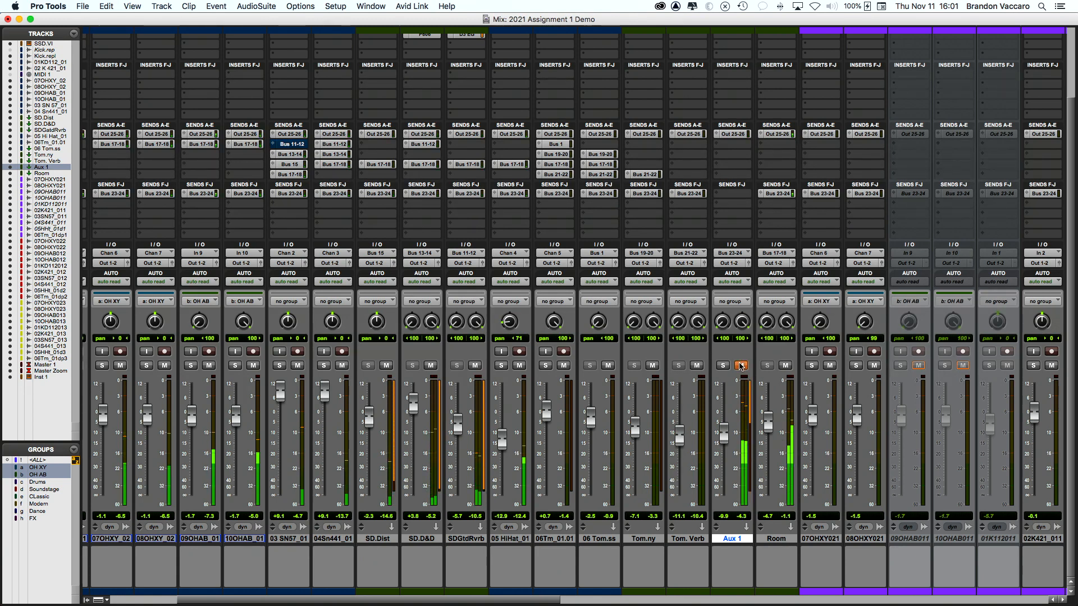
Step: Unmute Aux 1, lower it to about -11 dB, and copy 06 Tom.ss's Bus 17-18 send onto it
{"action": "left_click", "coordinate": [740, 366]}
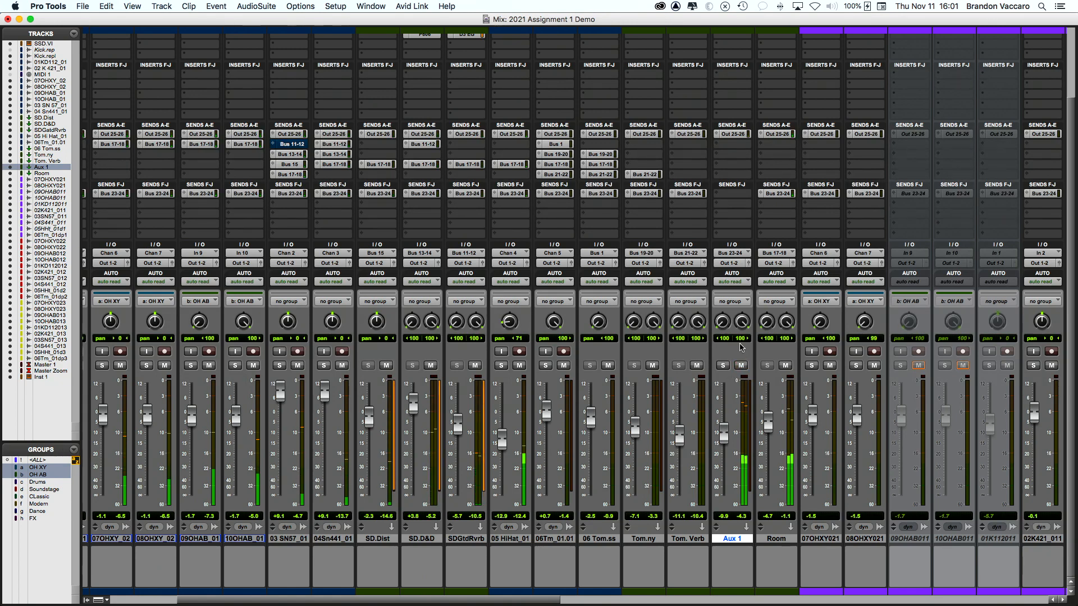
{"action": "left_click_drag", "start_coordinate": [722, 438], "coordinate": [723, 439]}
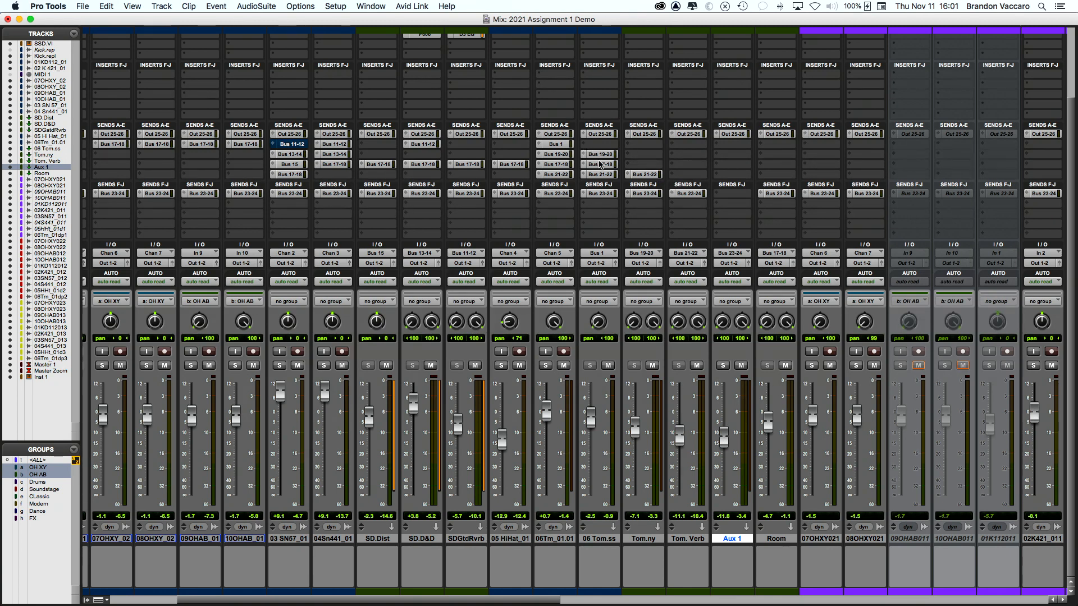
{"action": "left_click_drag", "start_coordinate": [599, 166], "coordinate": [729, 166]}
{"action": "key", "text": "space"}
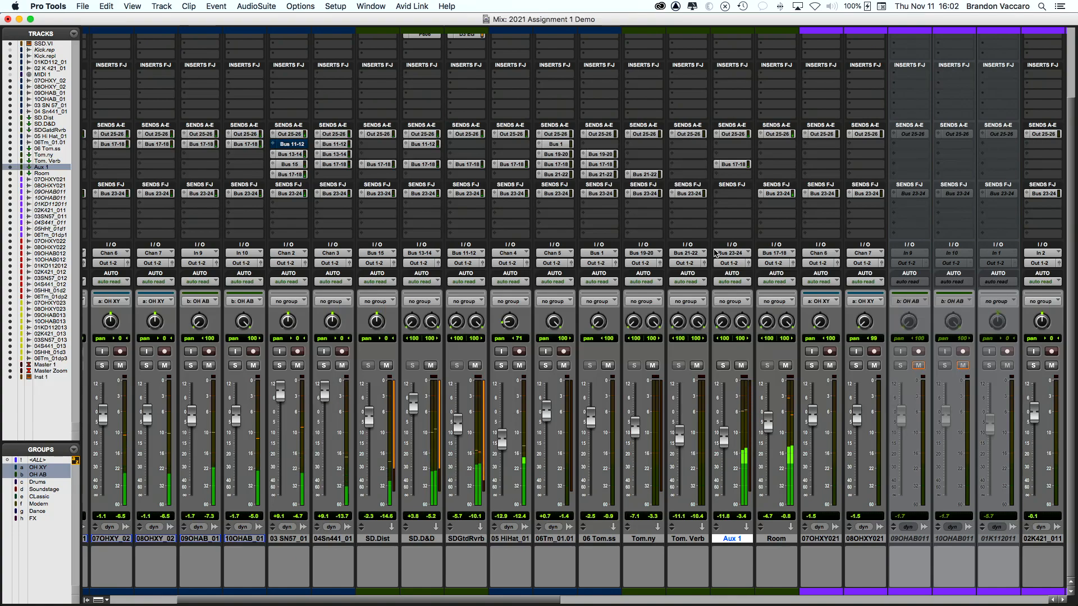
{"action": "scroll", "coordinate": [666, 200], "scroll_direction": "right", "scroll_amount": 3}
{"action": "scroll", "coordinate": [666, 201], "scroll_direction": "right", "scroll_amount": 10}
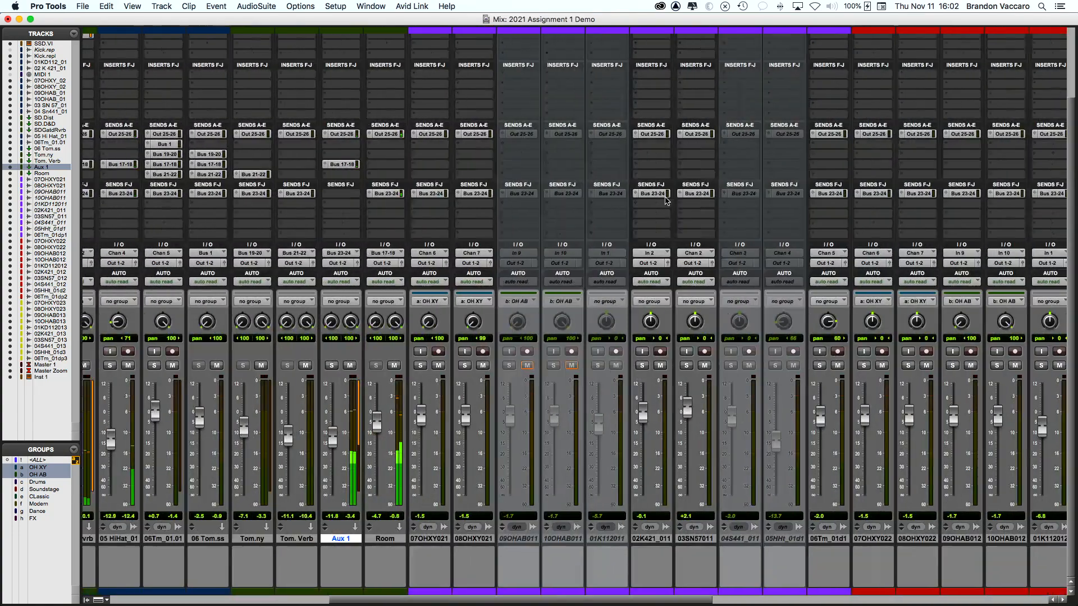
{"action": "scroll", "coordinate": [578, 219], "scroll_direction": "left", "scroll_amount": 5}
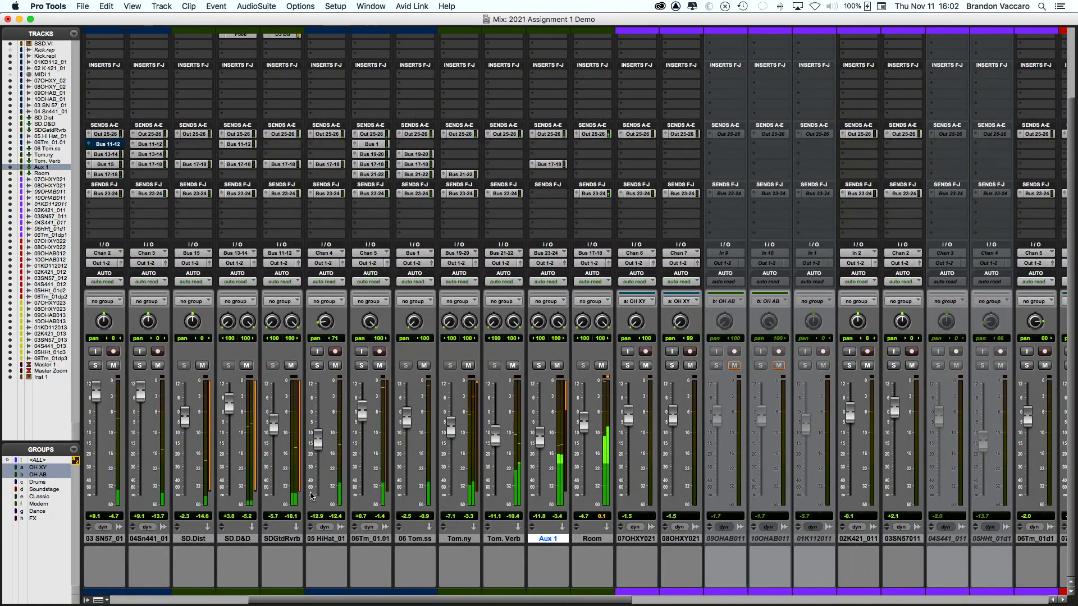
Step: Enable the FX group and add Aux 1 to the Dance group's members
{"action": "left_click", "coordinate": [34, 518]}
{"action": "right_click", "coordinate": [38, 511]}
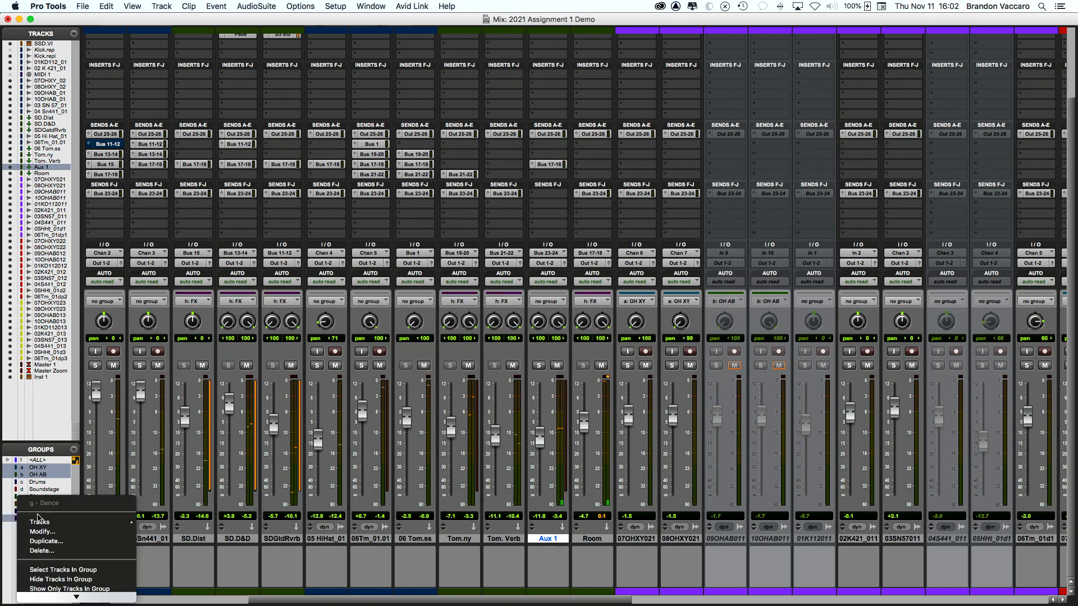
{"action": "left_click", "coordinate": [45, 532]}
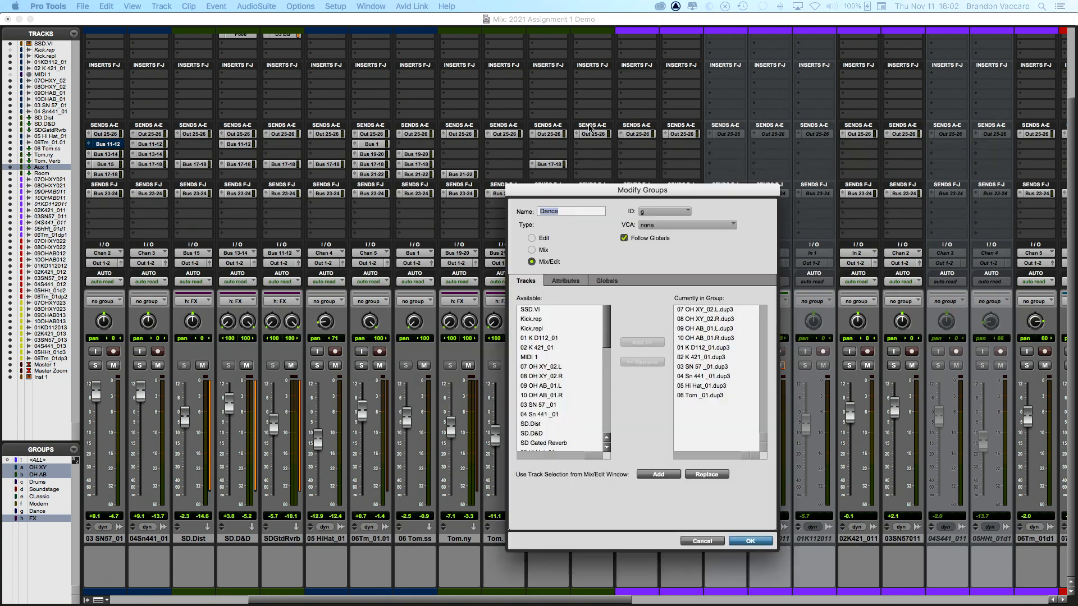
{"action": "scroll", "coordinate": [440, 299], "scroll_direction": "down", "scroll_amount": 3}
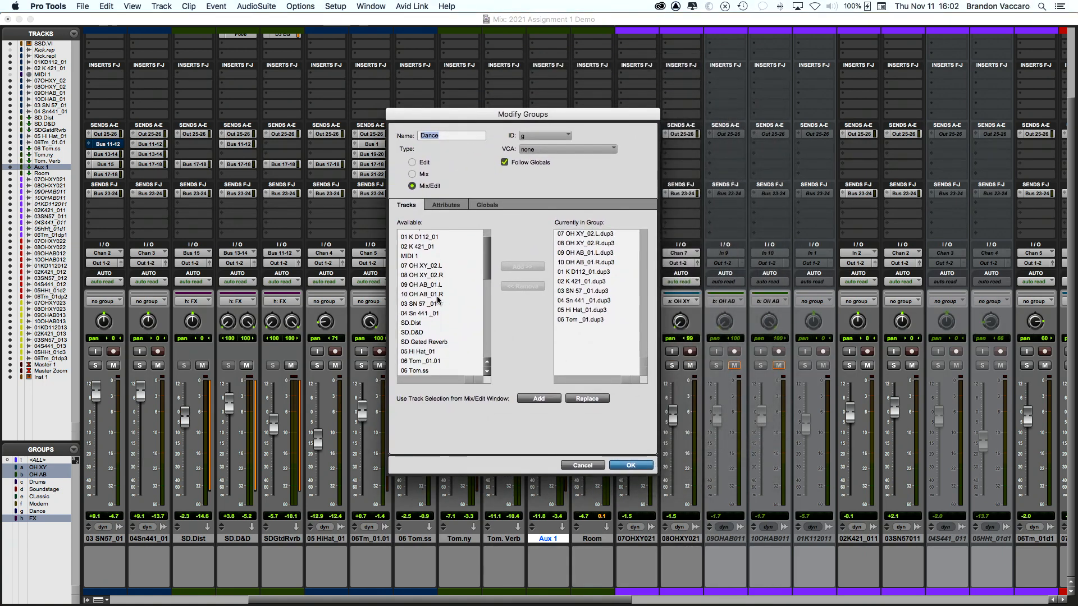
{"action": "left_click", "coordinate": [414, 345]}
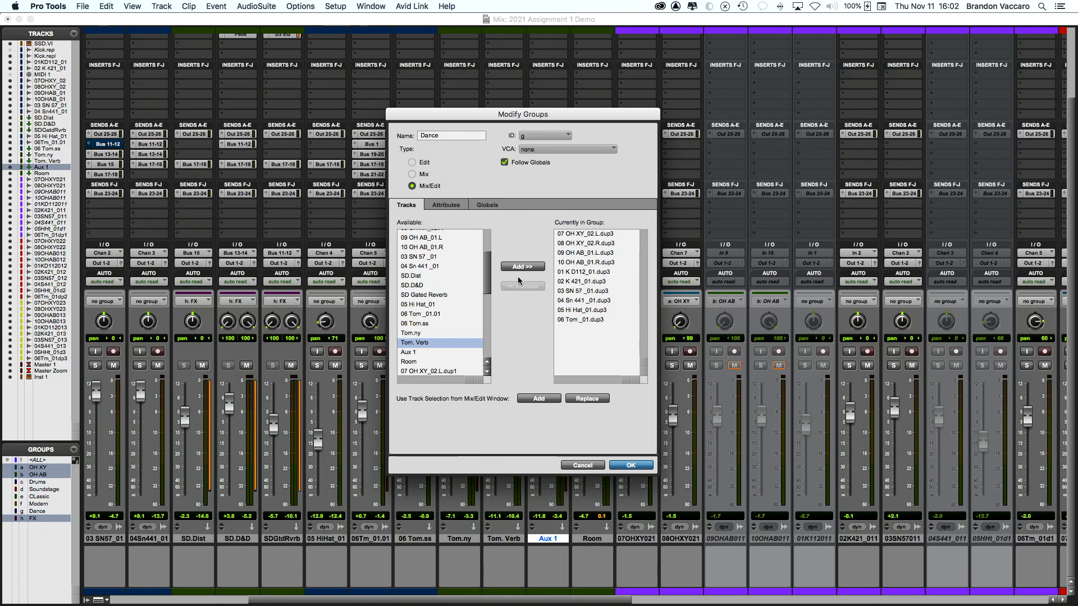
{"action": "left_click", "coordinate": [428, 352]}
{"action": "left_click", "coordinate": [522, 267]}
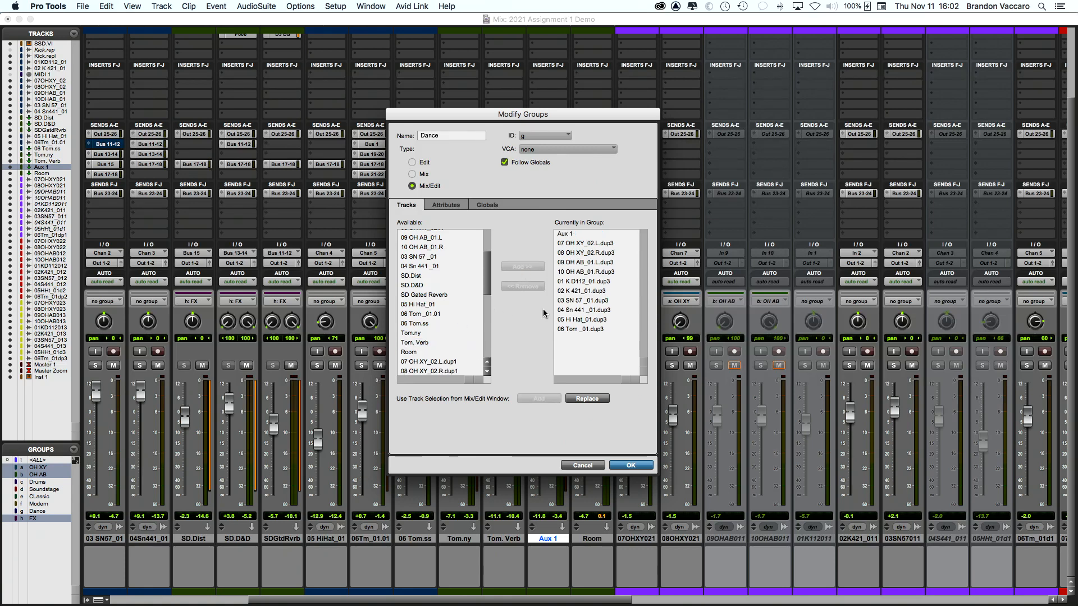
{"action": "left_click", "coordinate": [630, 465]}
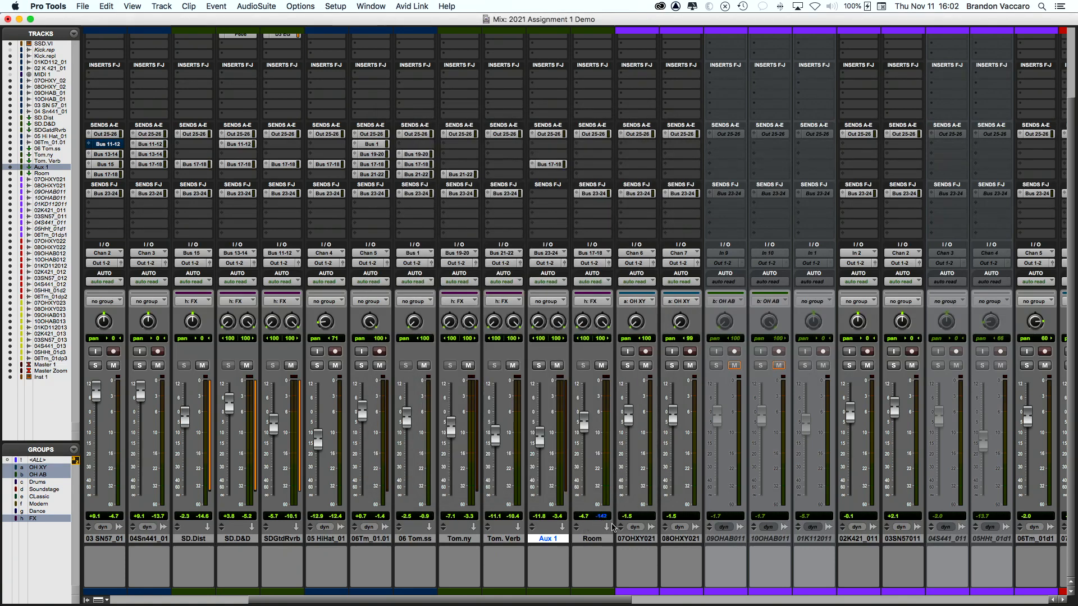
Step: Toggle Aux 1's mute during playback, then mute the FX group's tracks
{"action": "left_click", "coordinate": [557, 367]}
{"action": "key", "text": "space"}
{"action": "left_click", "coordinate": [557, 367]}
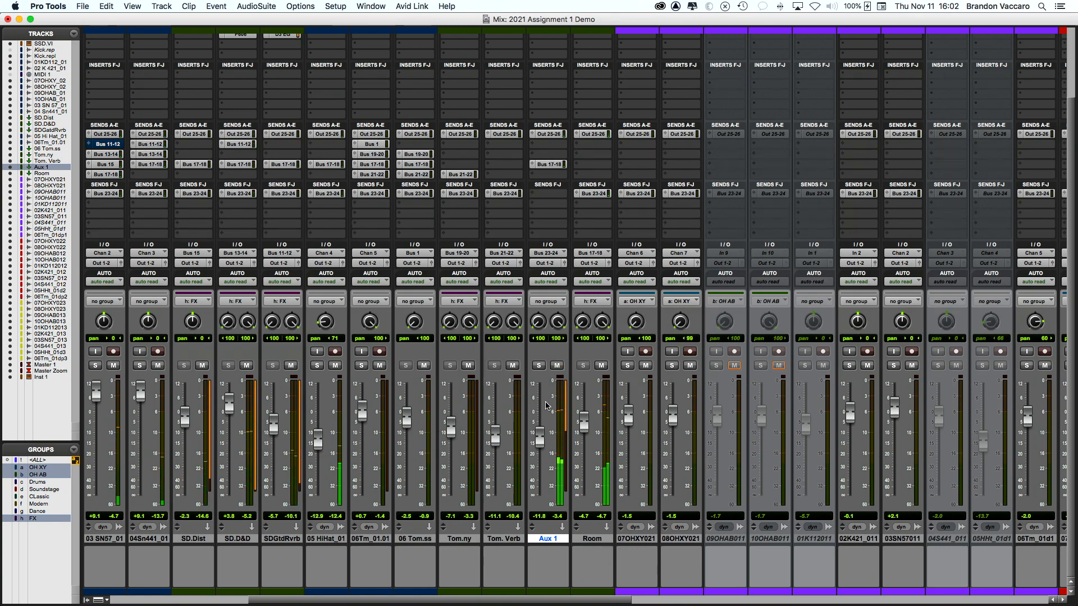
{"action": "left_click", "coordinate": [468, 365]}
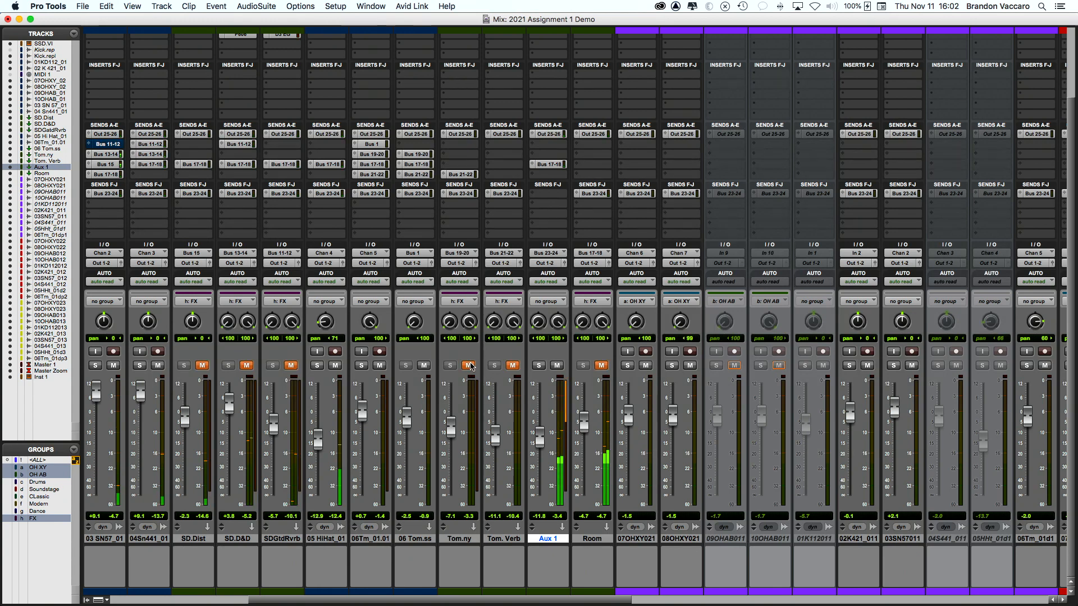
Step: Add Aux 1 to the FX group's members
{"action": "right_click", "coordinate": [37, 518]}
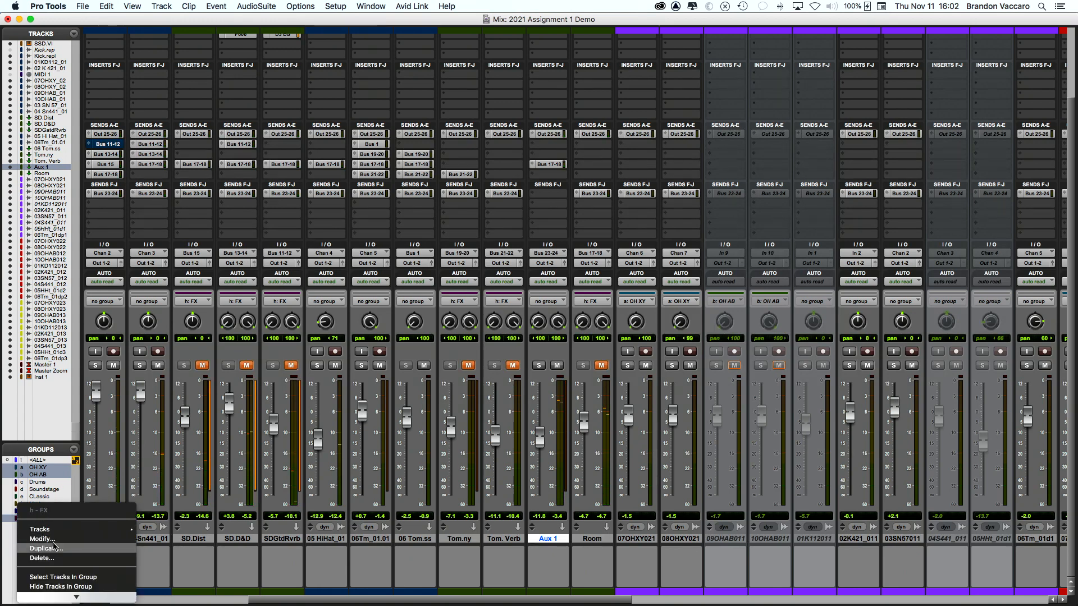
{"action": "left_click", "coordinate": [54, 539]}
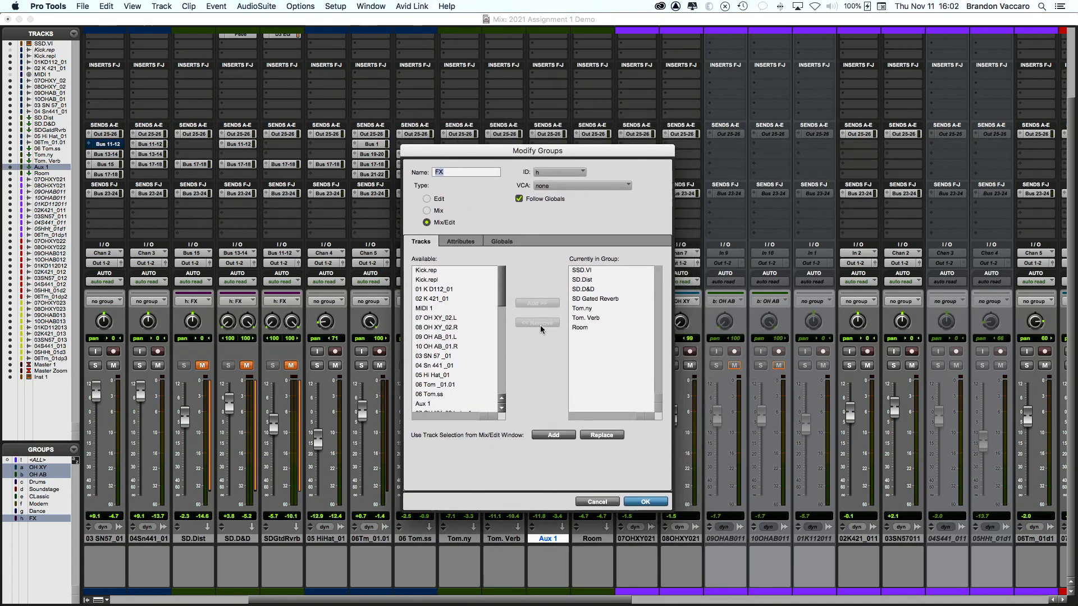
{"action": "left_click", "coordinate": [439, 403]}
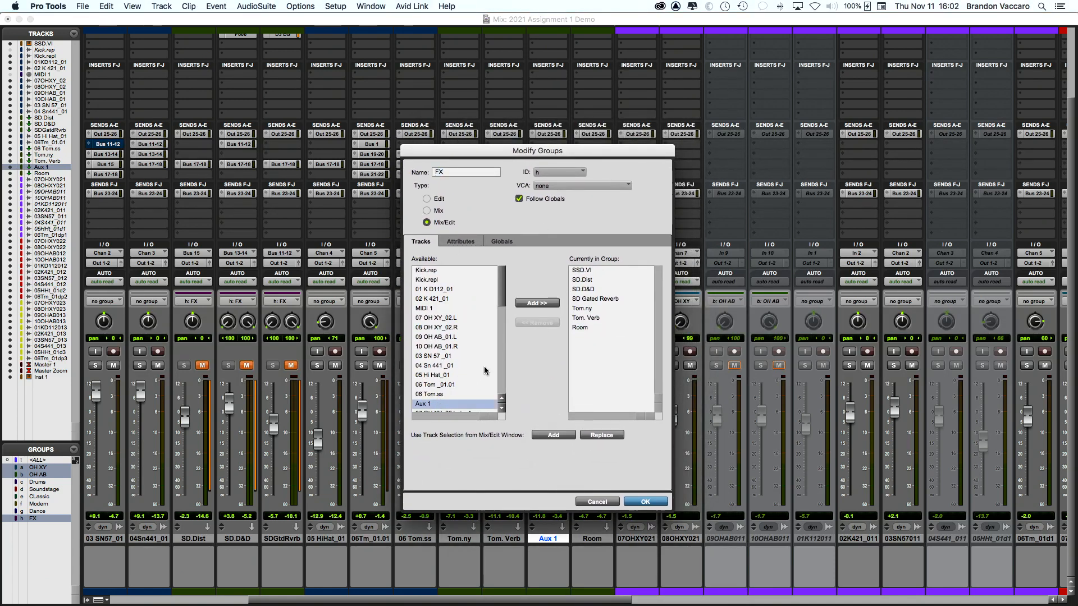
{"action": "left_click", "coordinate": [542, 304]}
{"action": "left_click", "coordinate": [643, 501]}
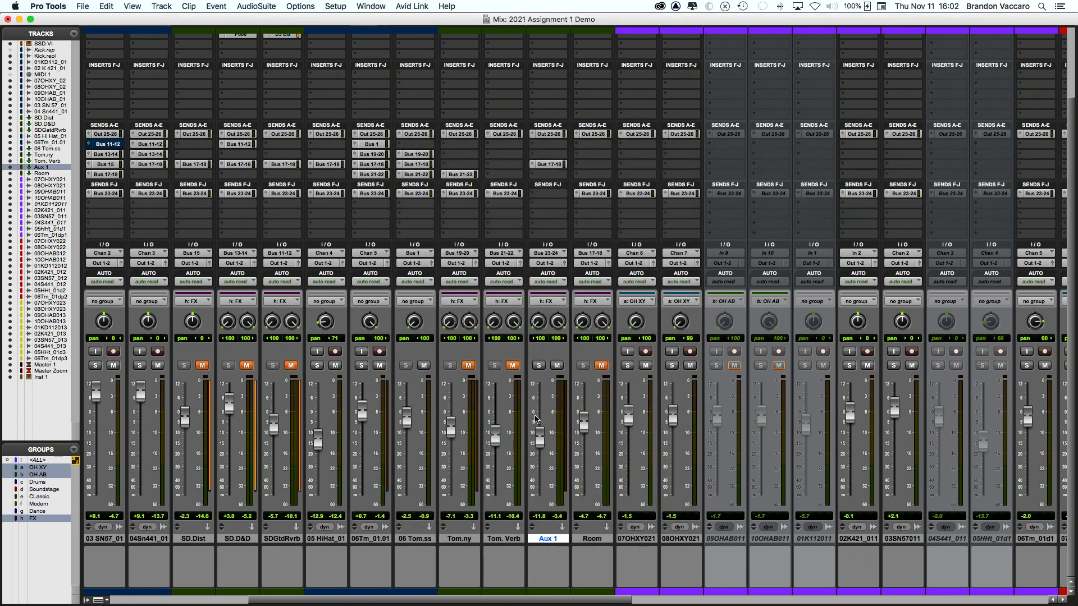
Step: Toggle Aux 1's mute to confirm the FX tracks follow it, ending unmuted
{"action": "left_click", "coordinate": [558, 365]}
{"action": "left_click", "coordinate": [557, 366]}
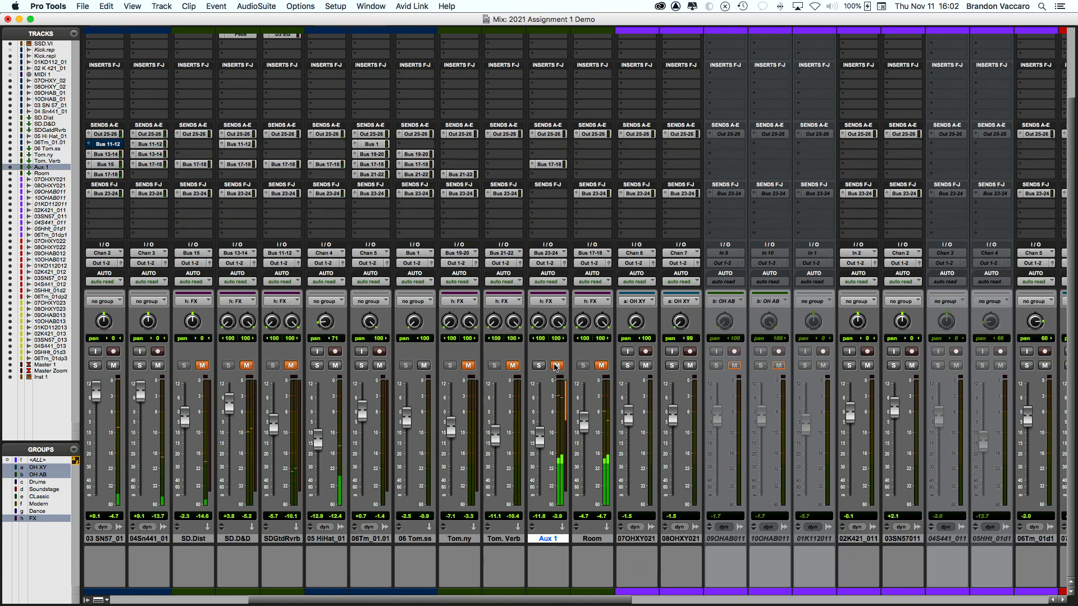
{"action": "left_click", "coordinate": [556, 365]}
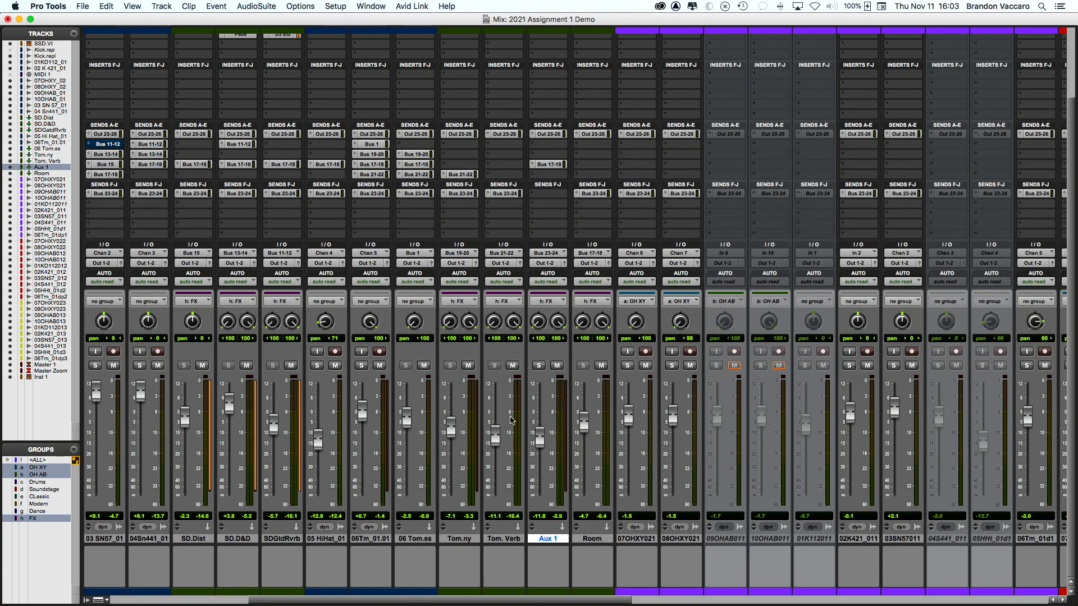
{"action": "scroll", "coordinate": [511, 420], "scroll_direction": "left", "scroll_amount": 5}
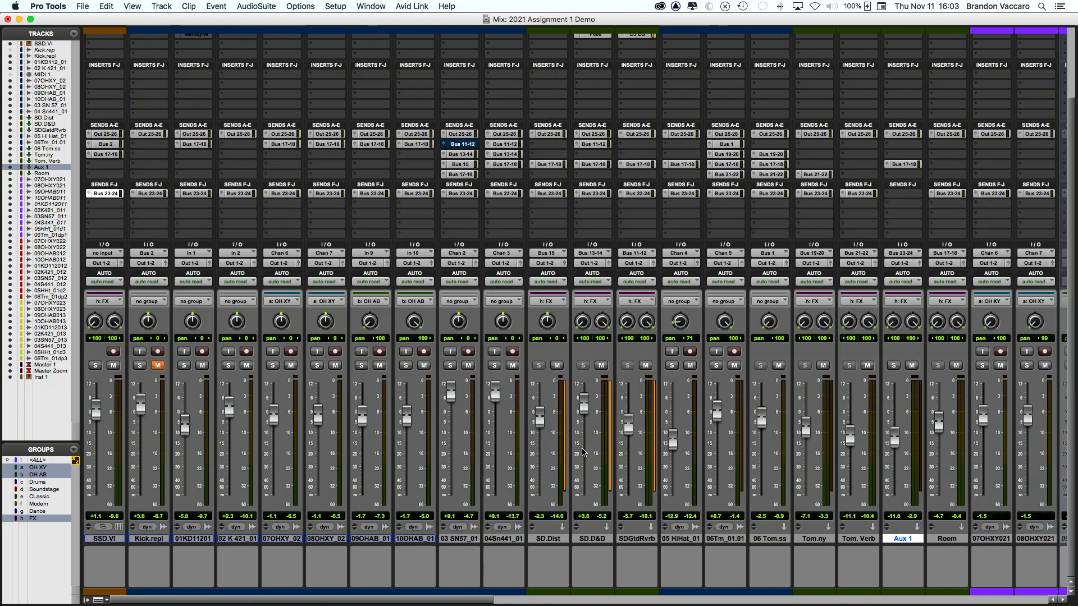